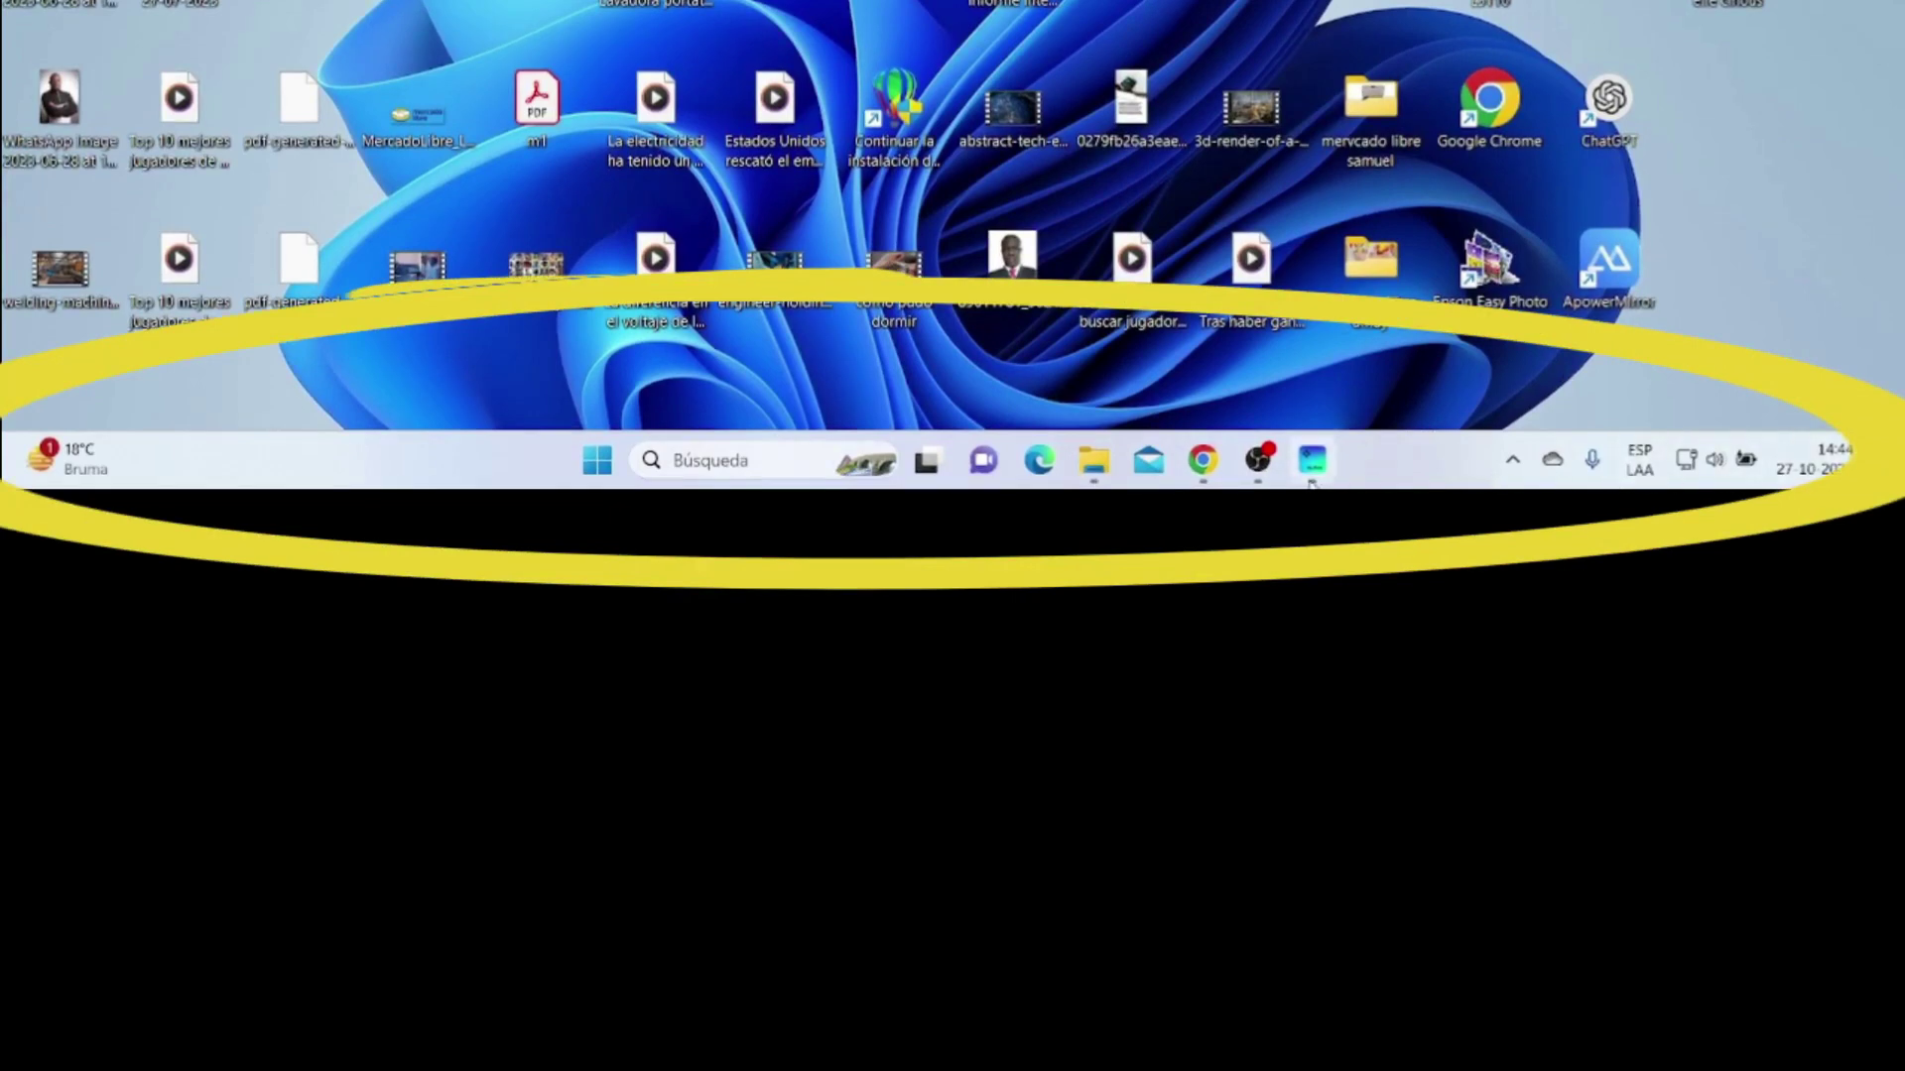
Step: Browse the Windows widgets news feed and open the Cooperativa.cl article "Hamás confirma que unos 50 rehenes han muerto en Gaza"
mouse_move(1311, 484)
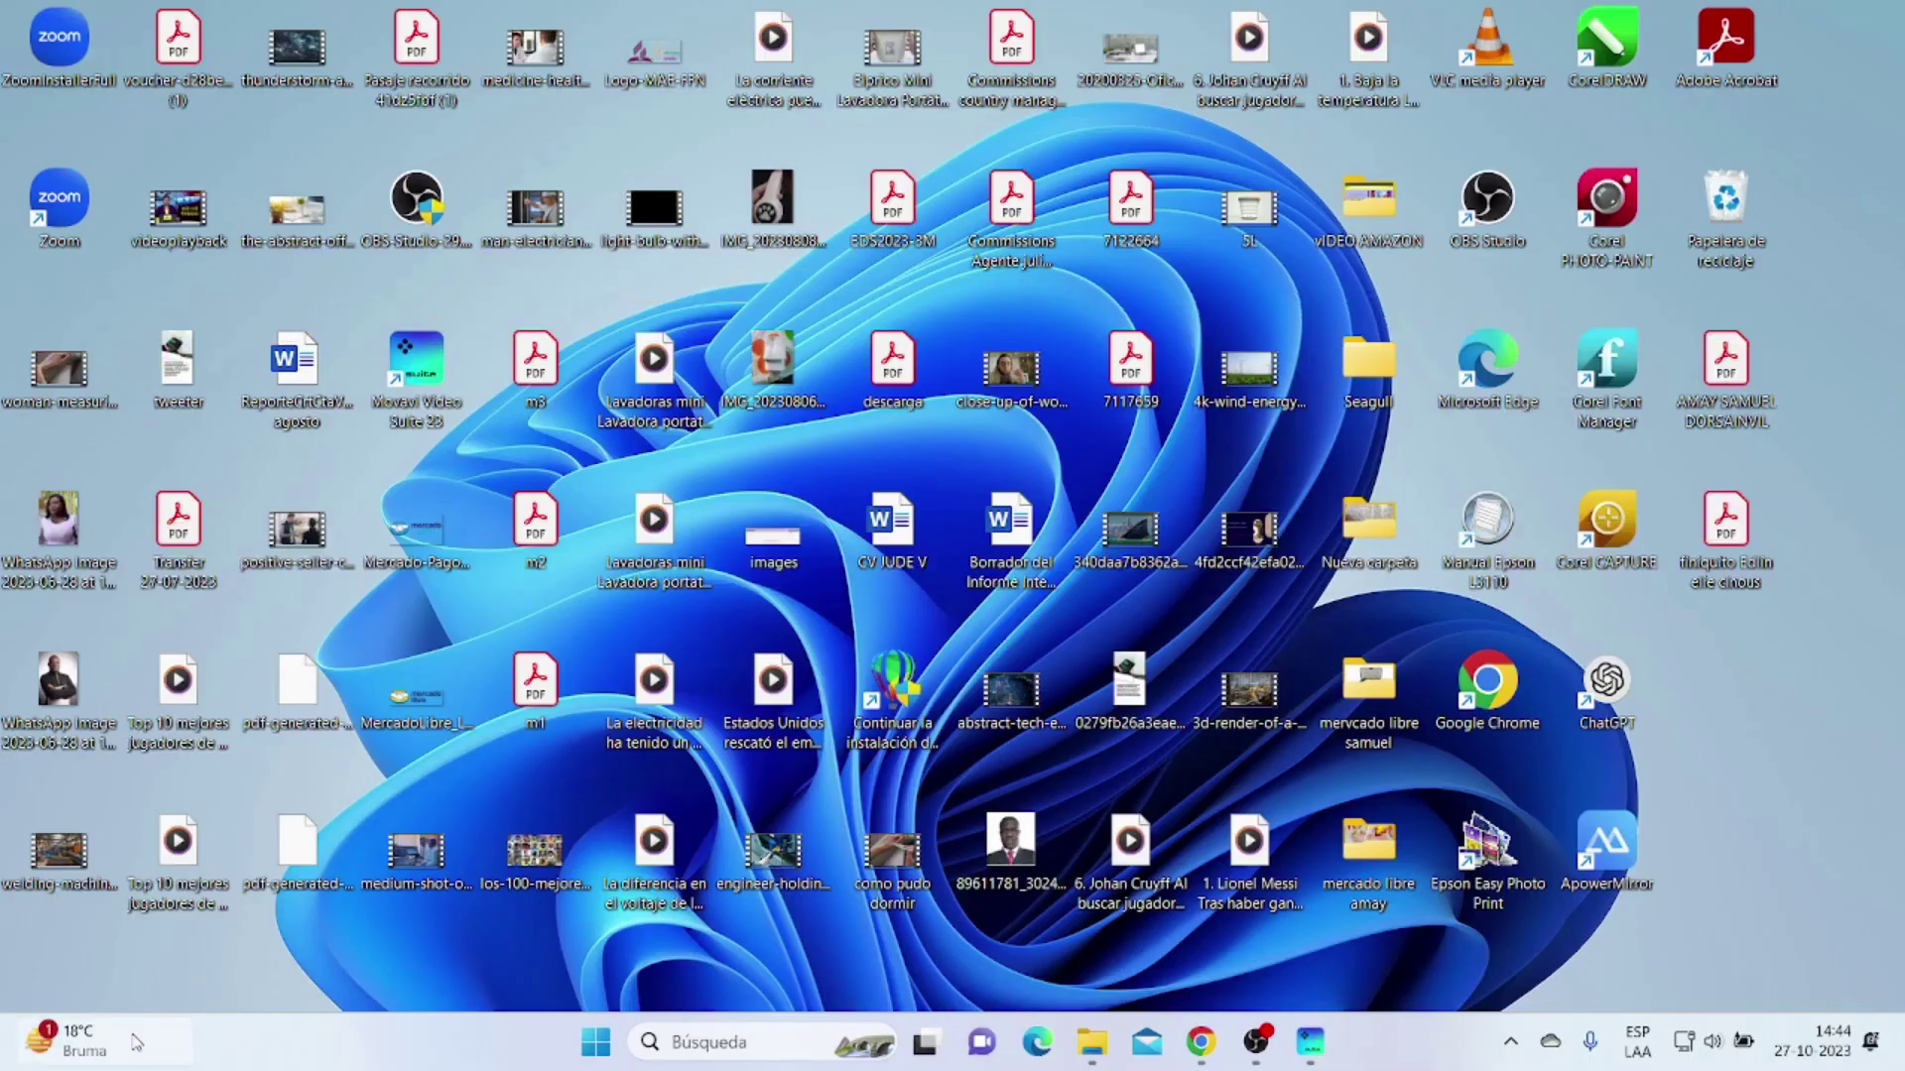
click(74, 1056)
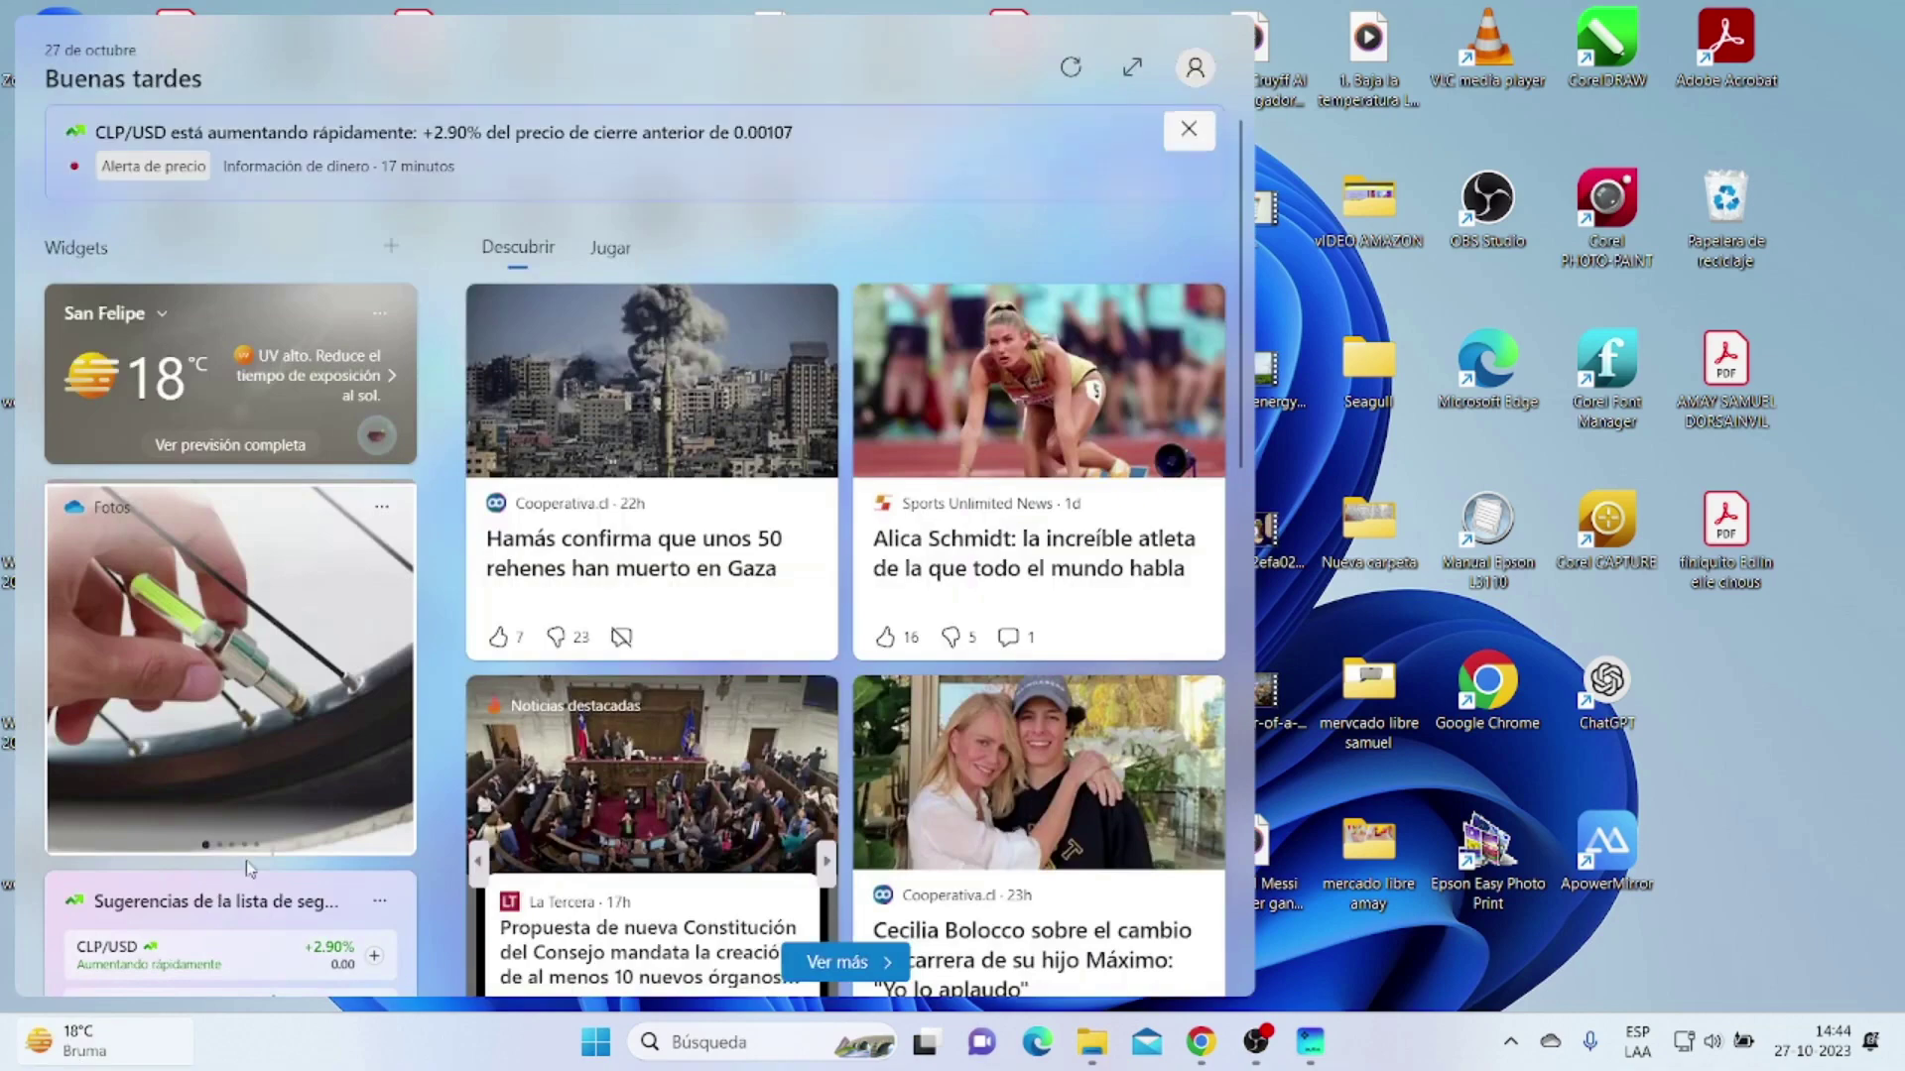
scroll(708, 549, down, 5)
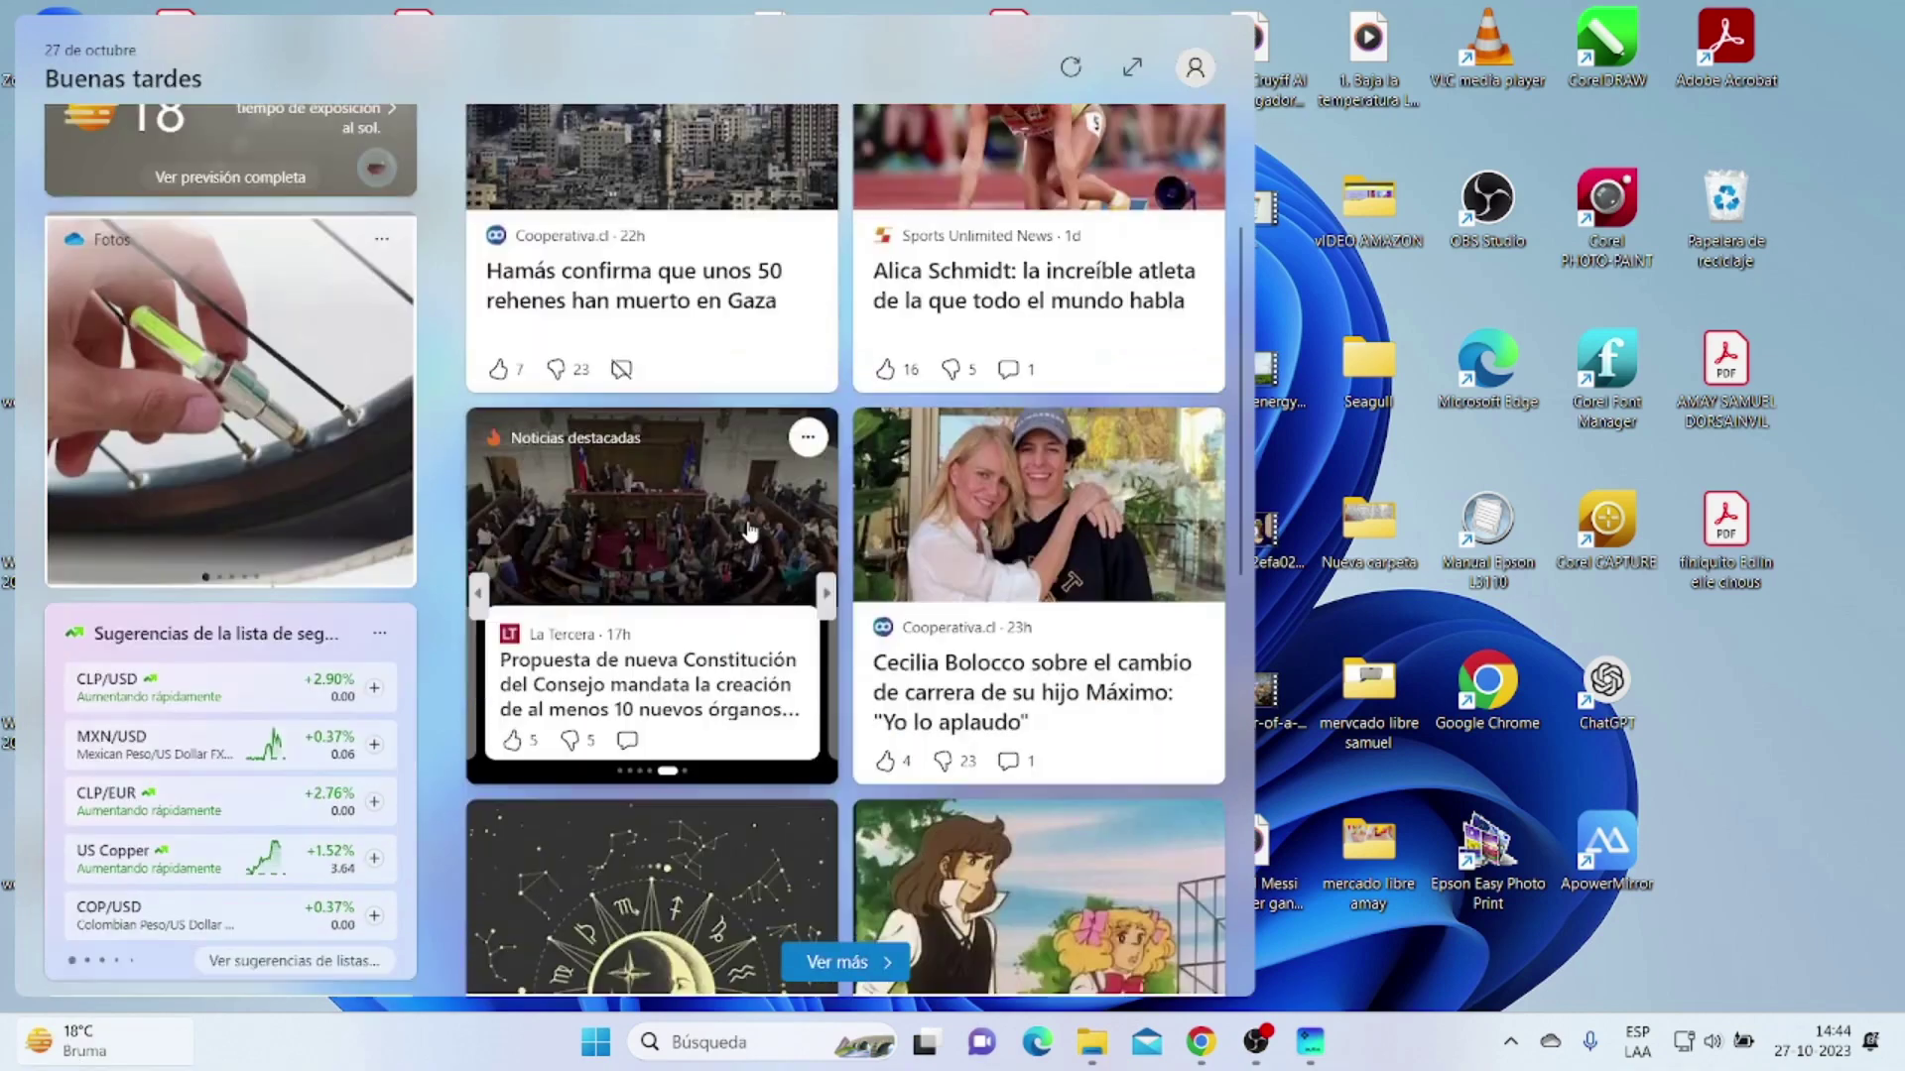
scroll(860, 561, down, 7)
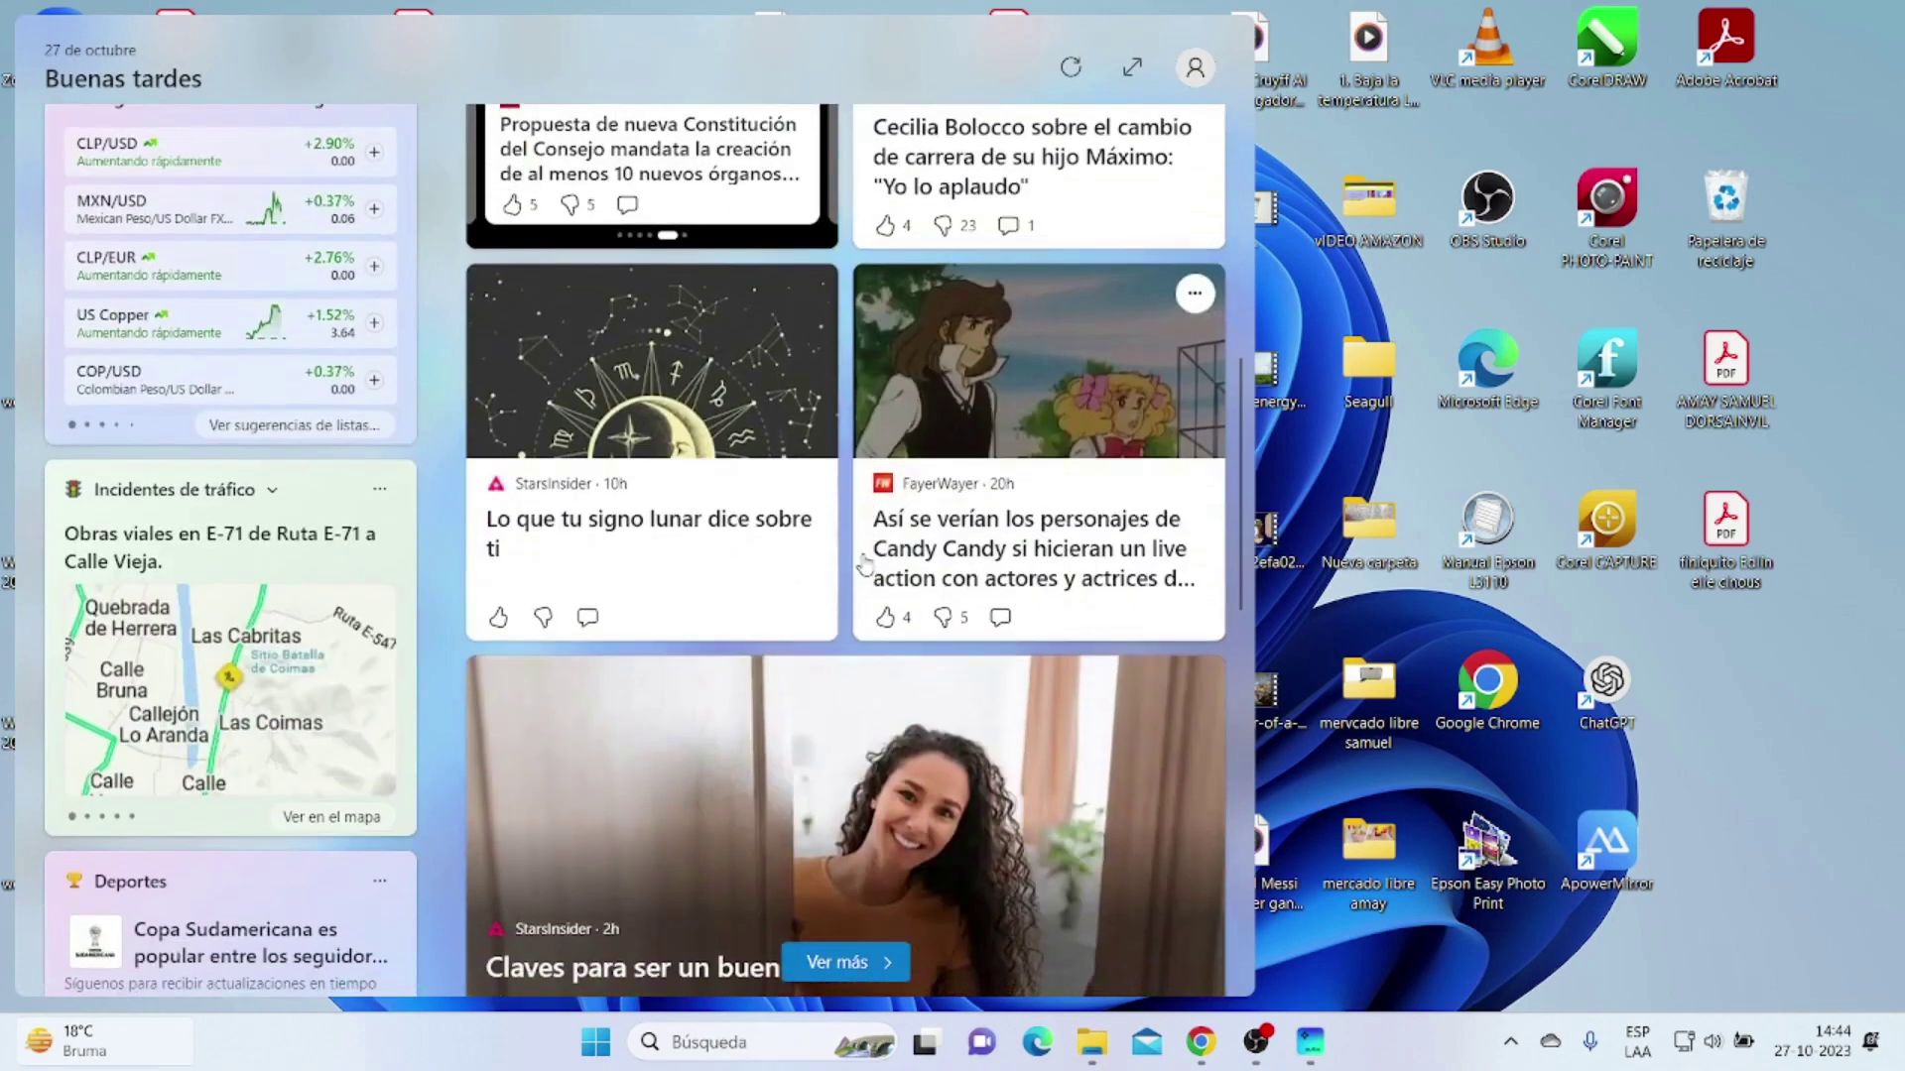
scroll(1136, 514, up, 12)
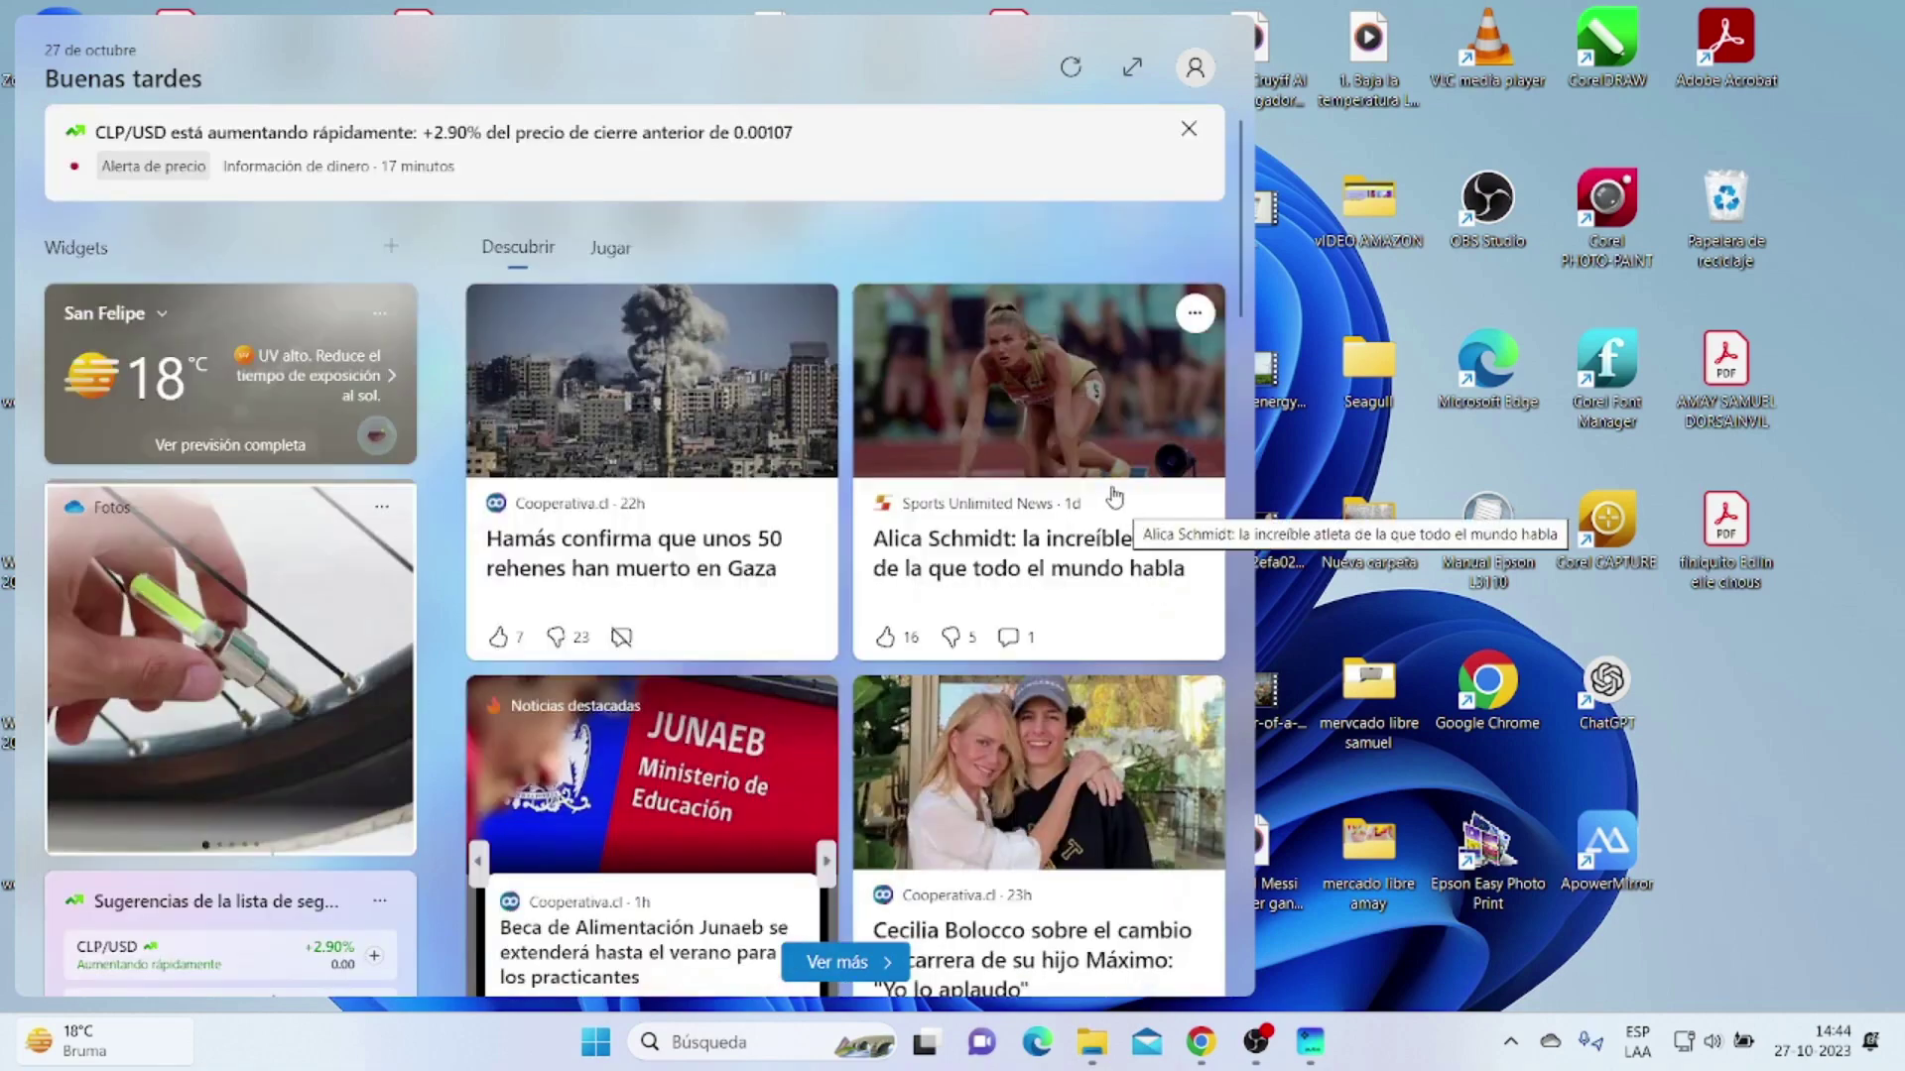
scroll(942, 492, down, 1)
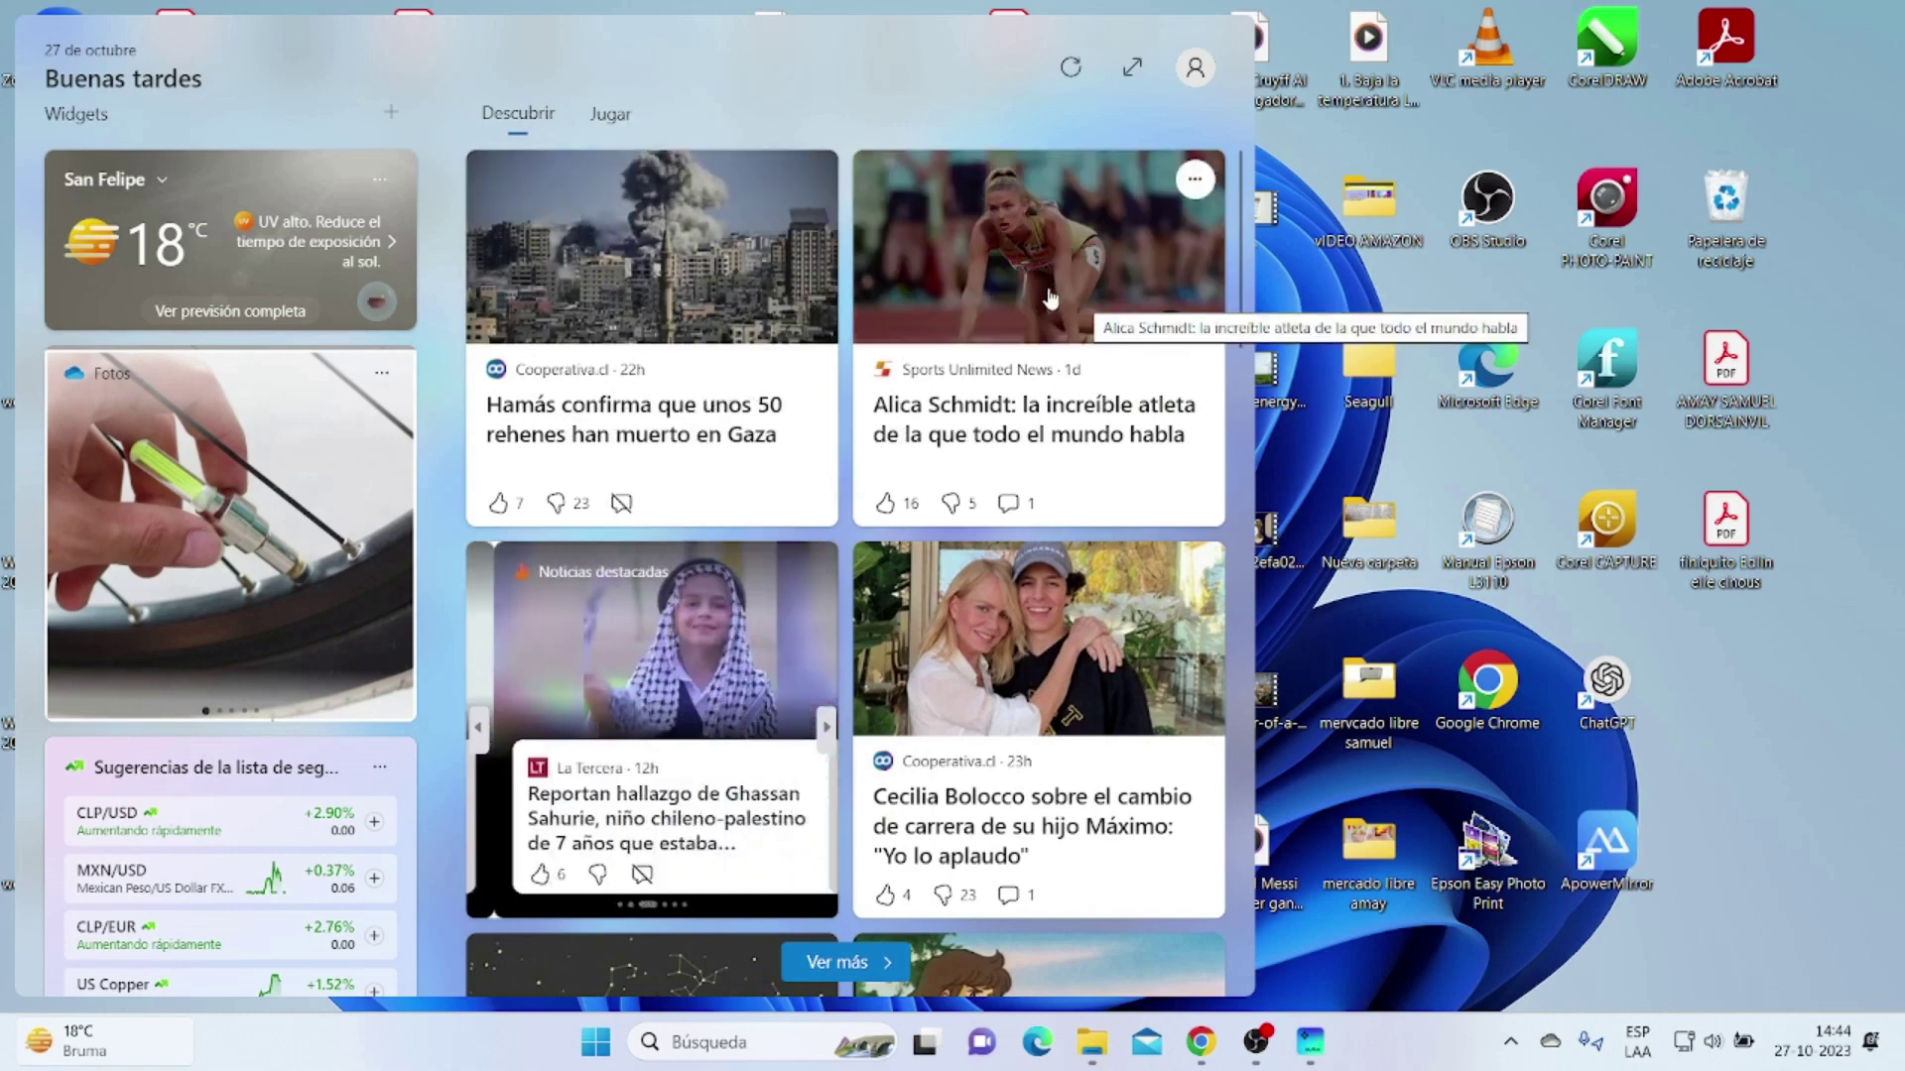
key(Escape)
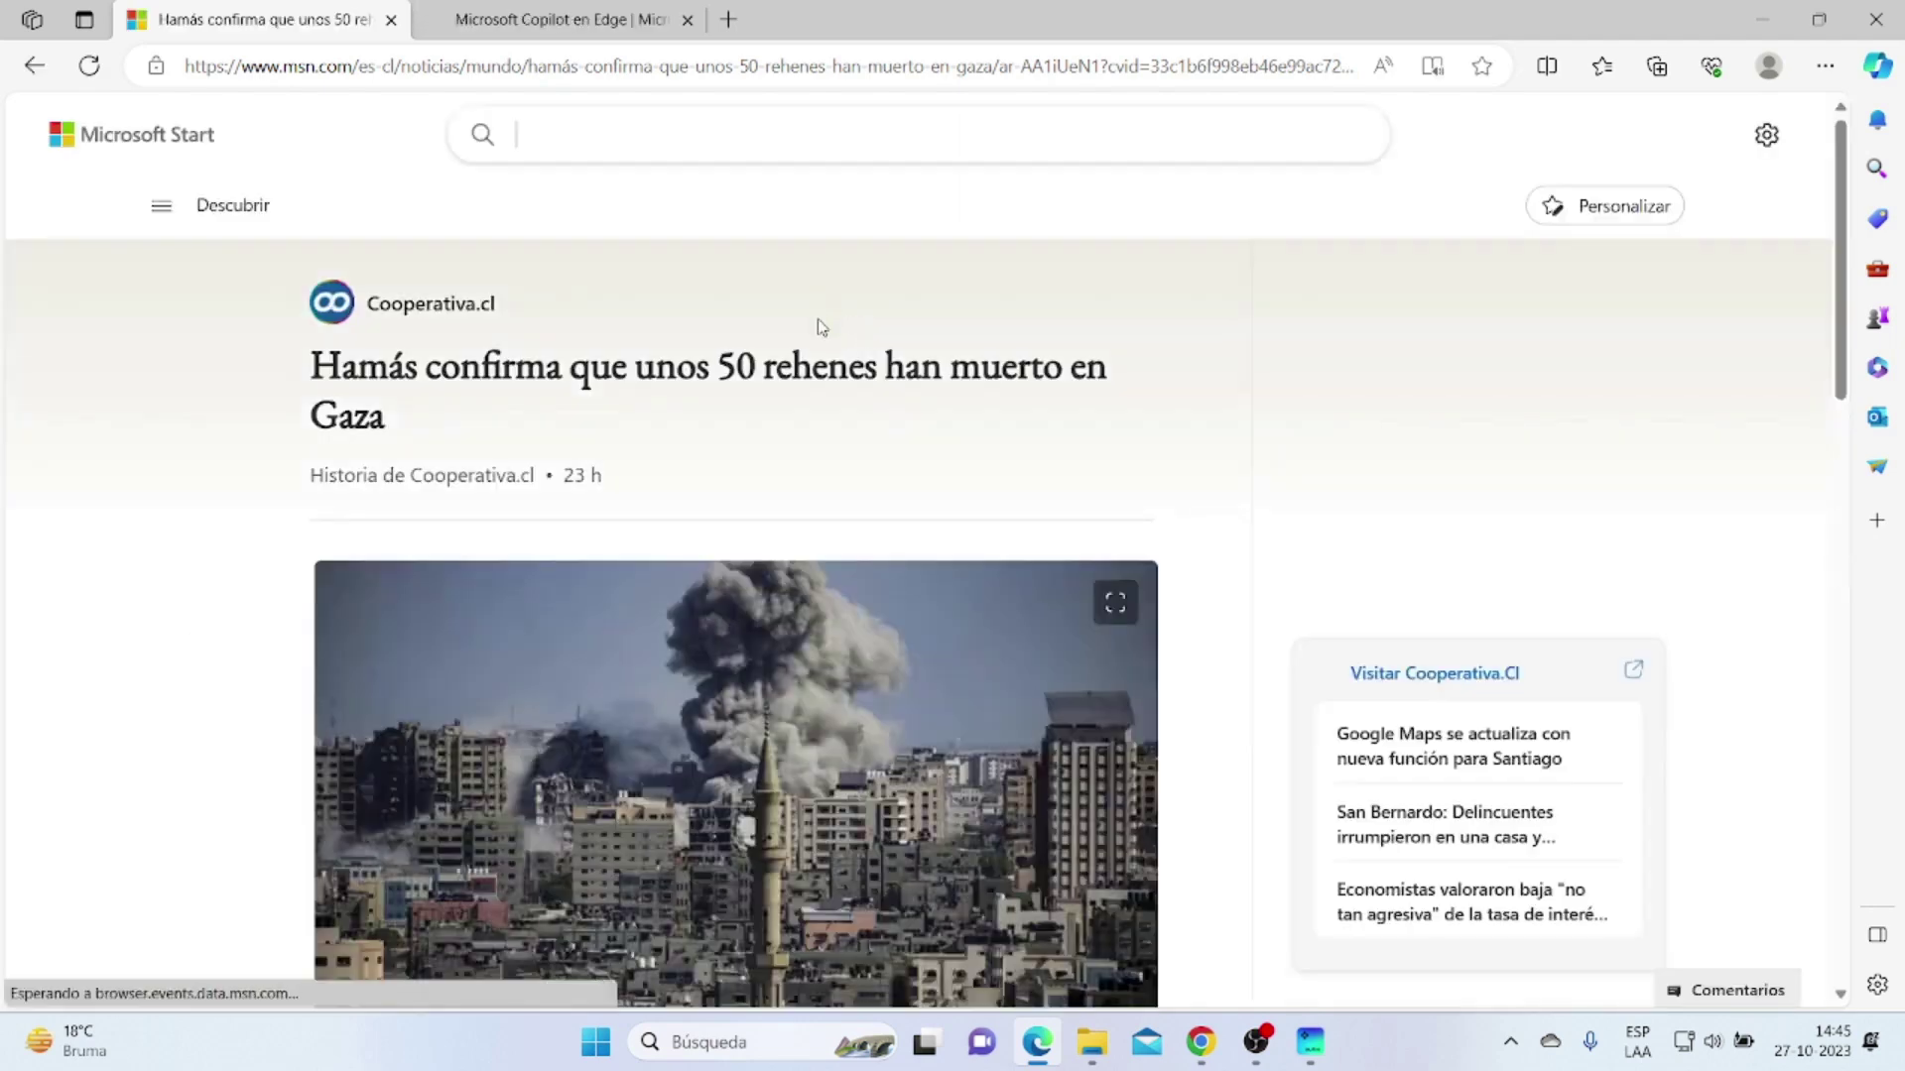
Step: Read through the article from its headline to the related video and sponsored content to find text for narration
scroll(815, 347, down, 5)
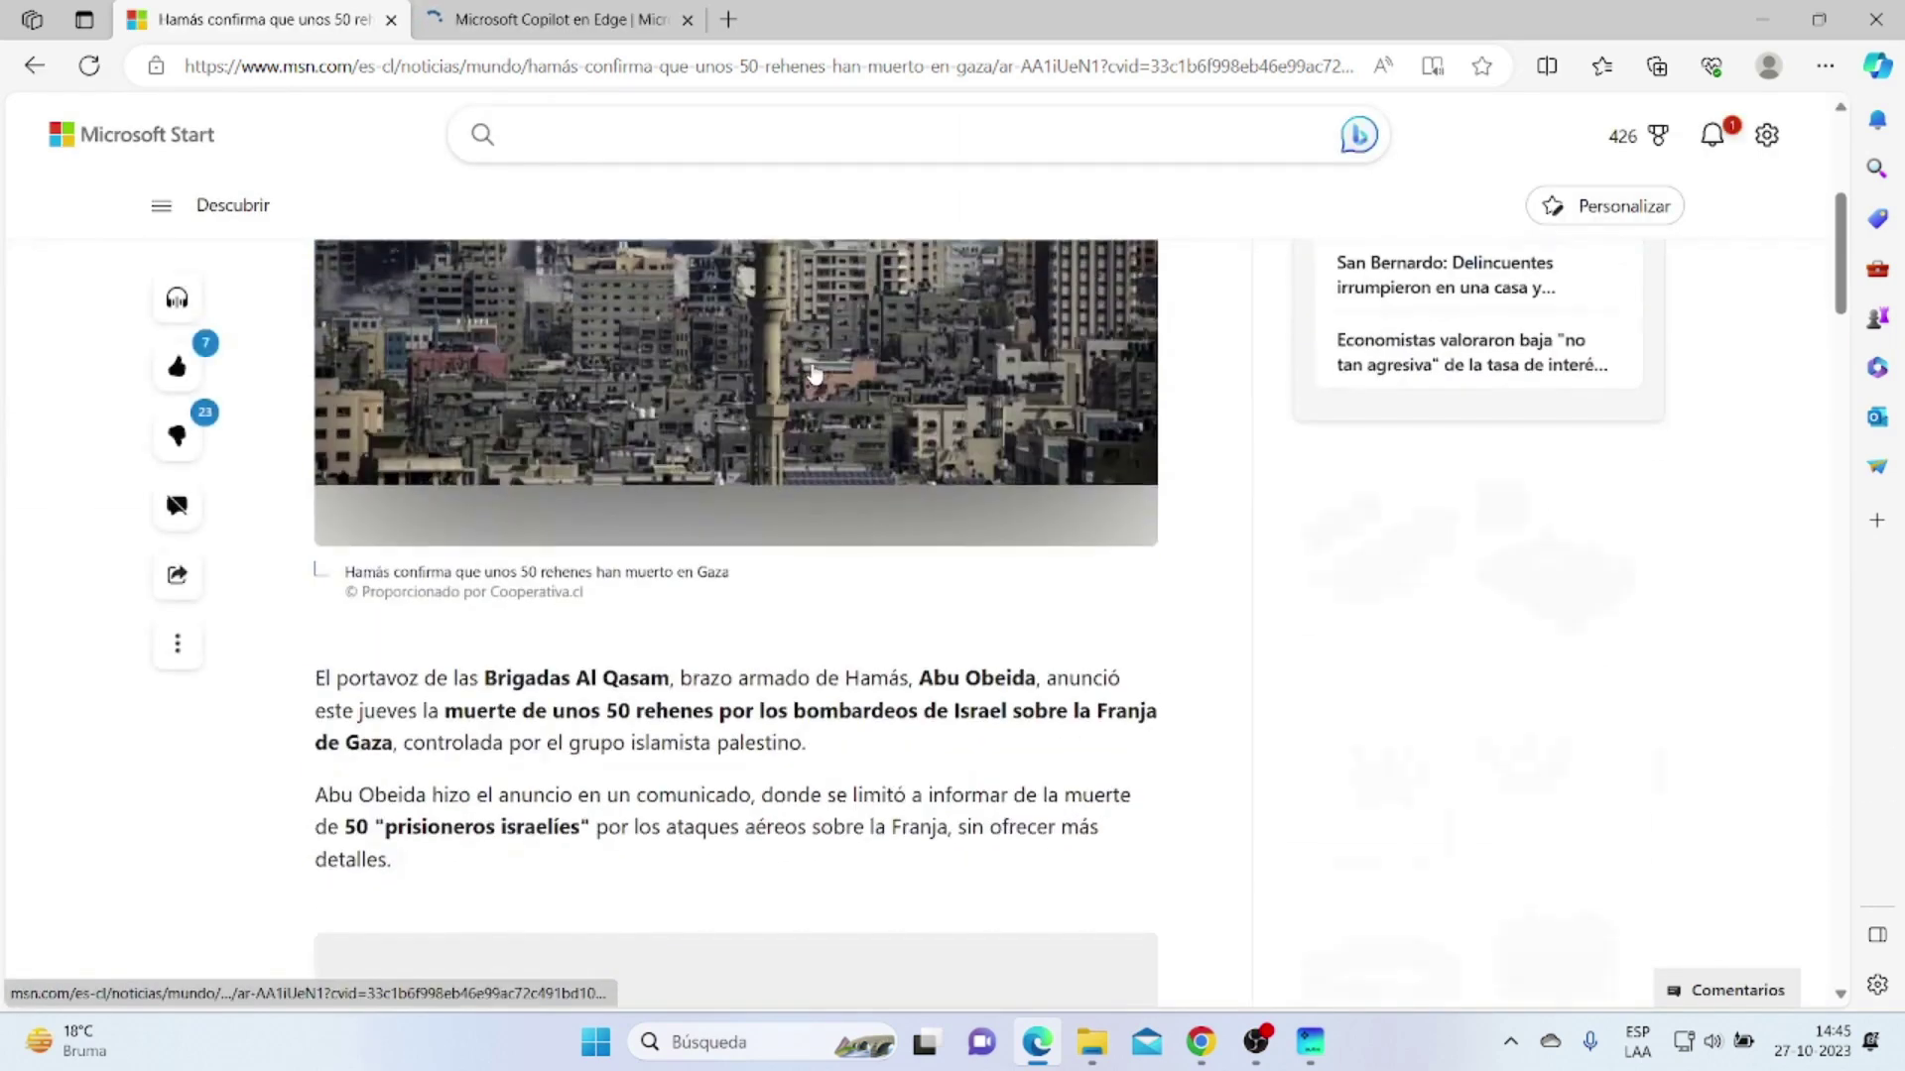
scroll(814, 374, down, 10)
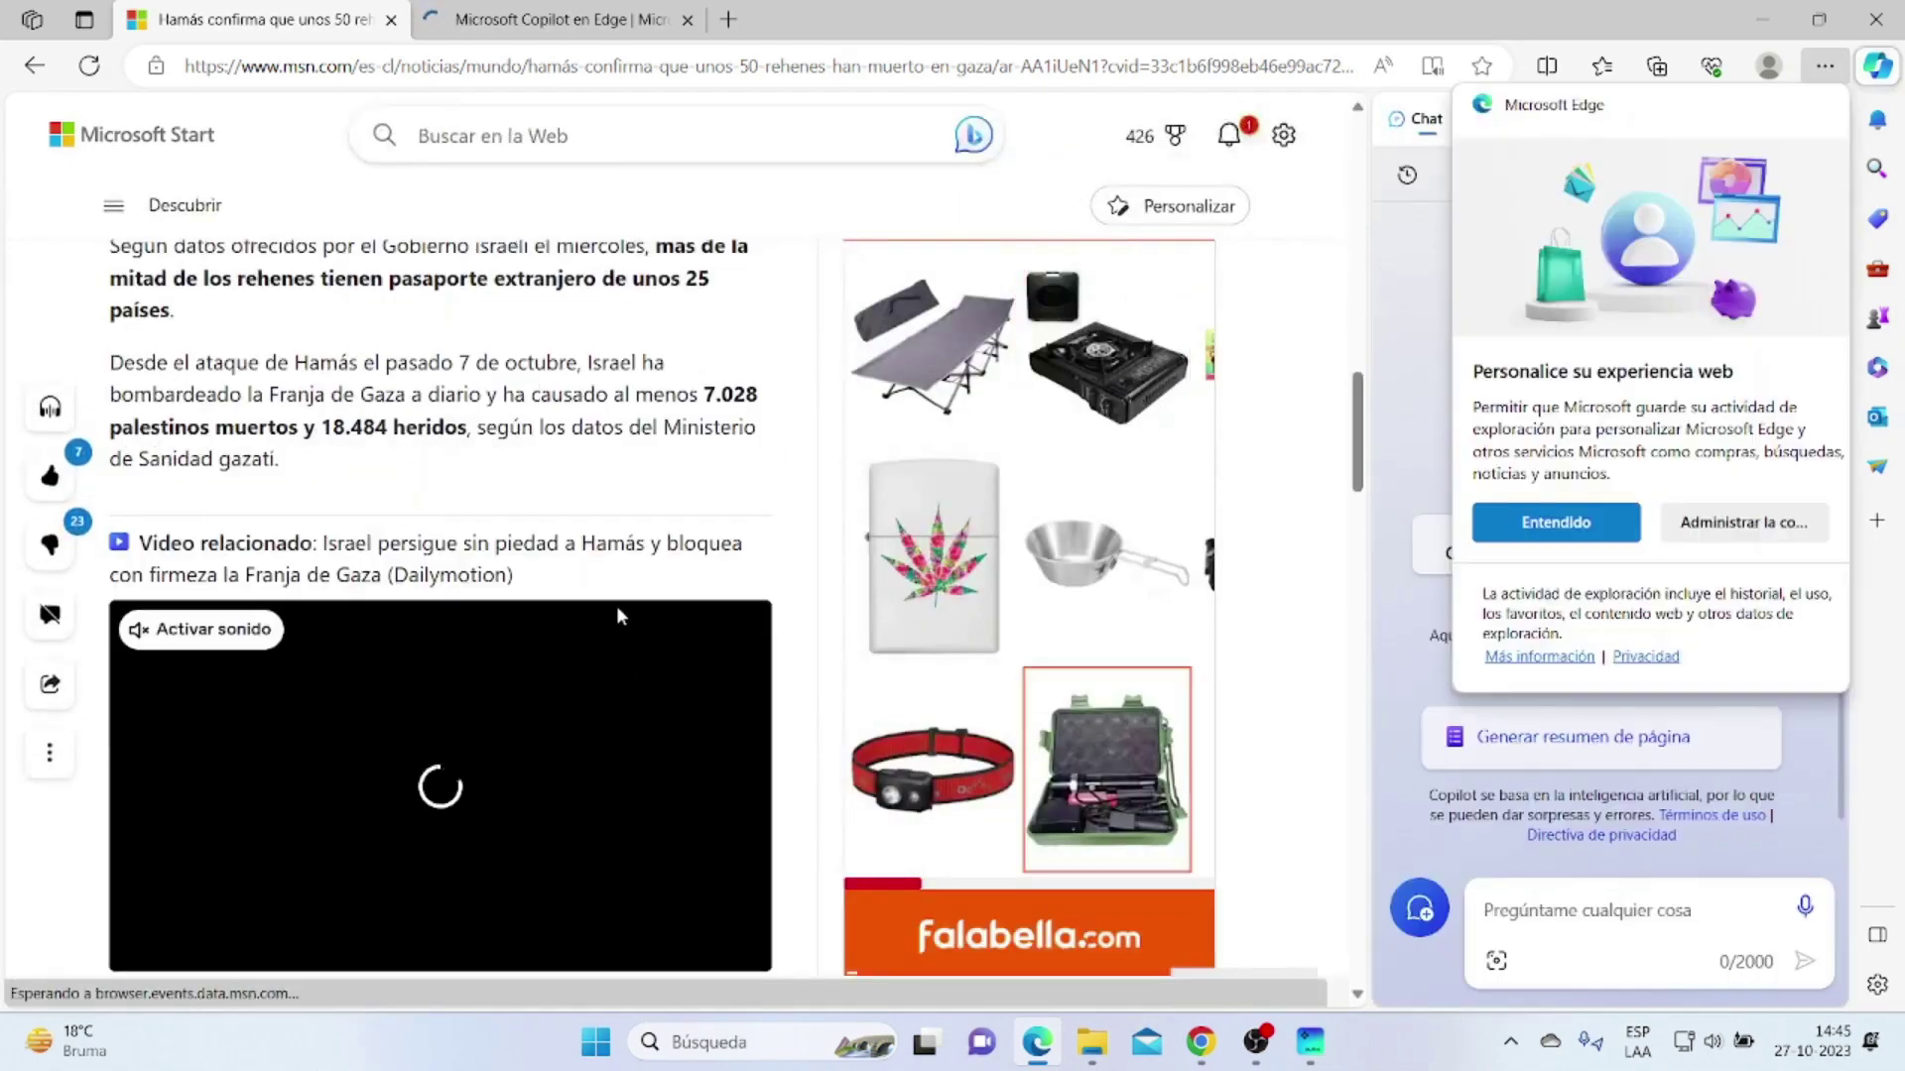
scroll(616, 615, up, 8)
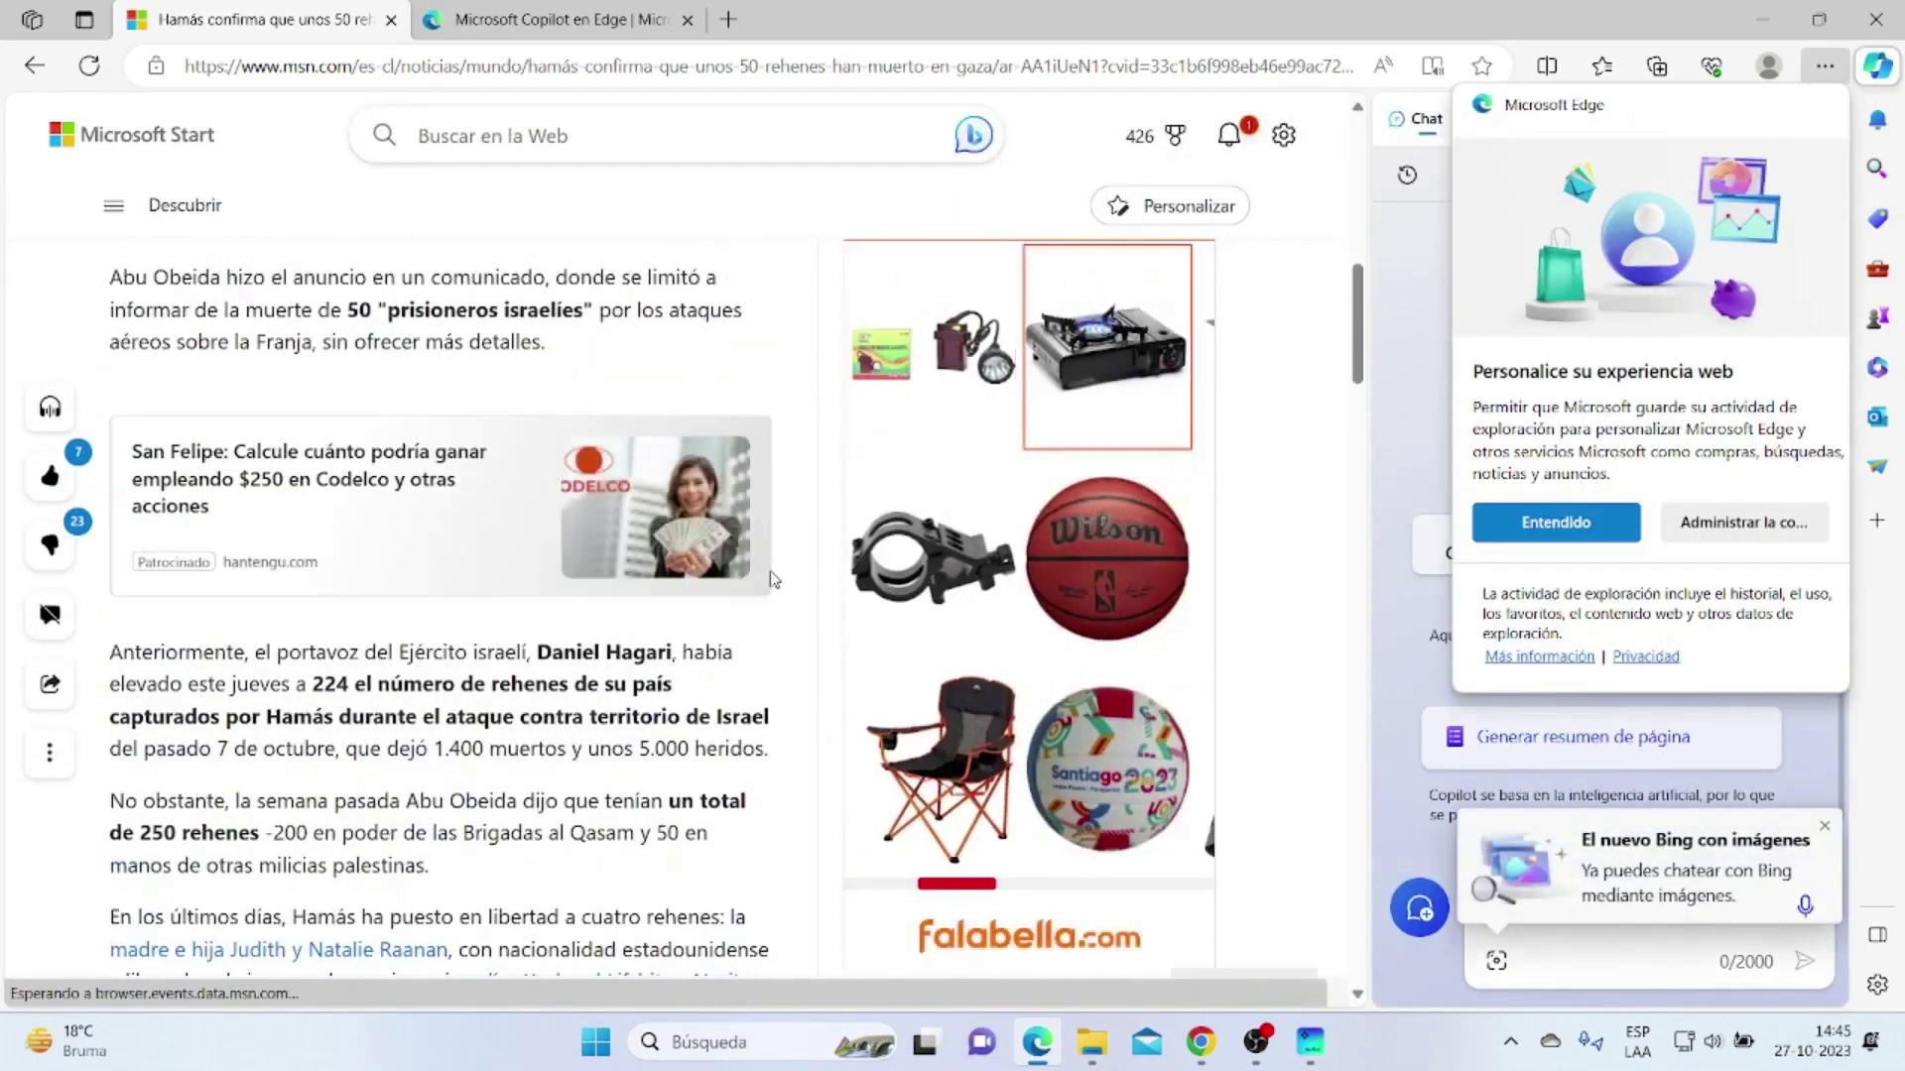
scroll(774, 579, up, 8)
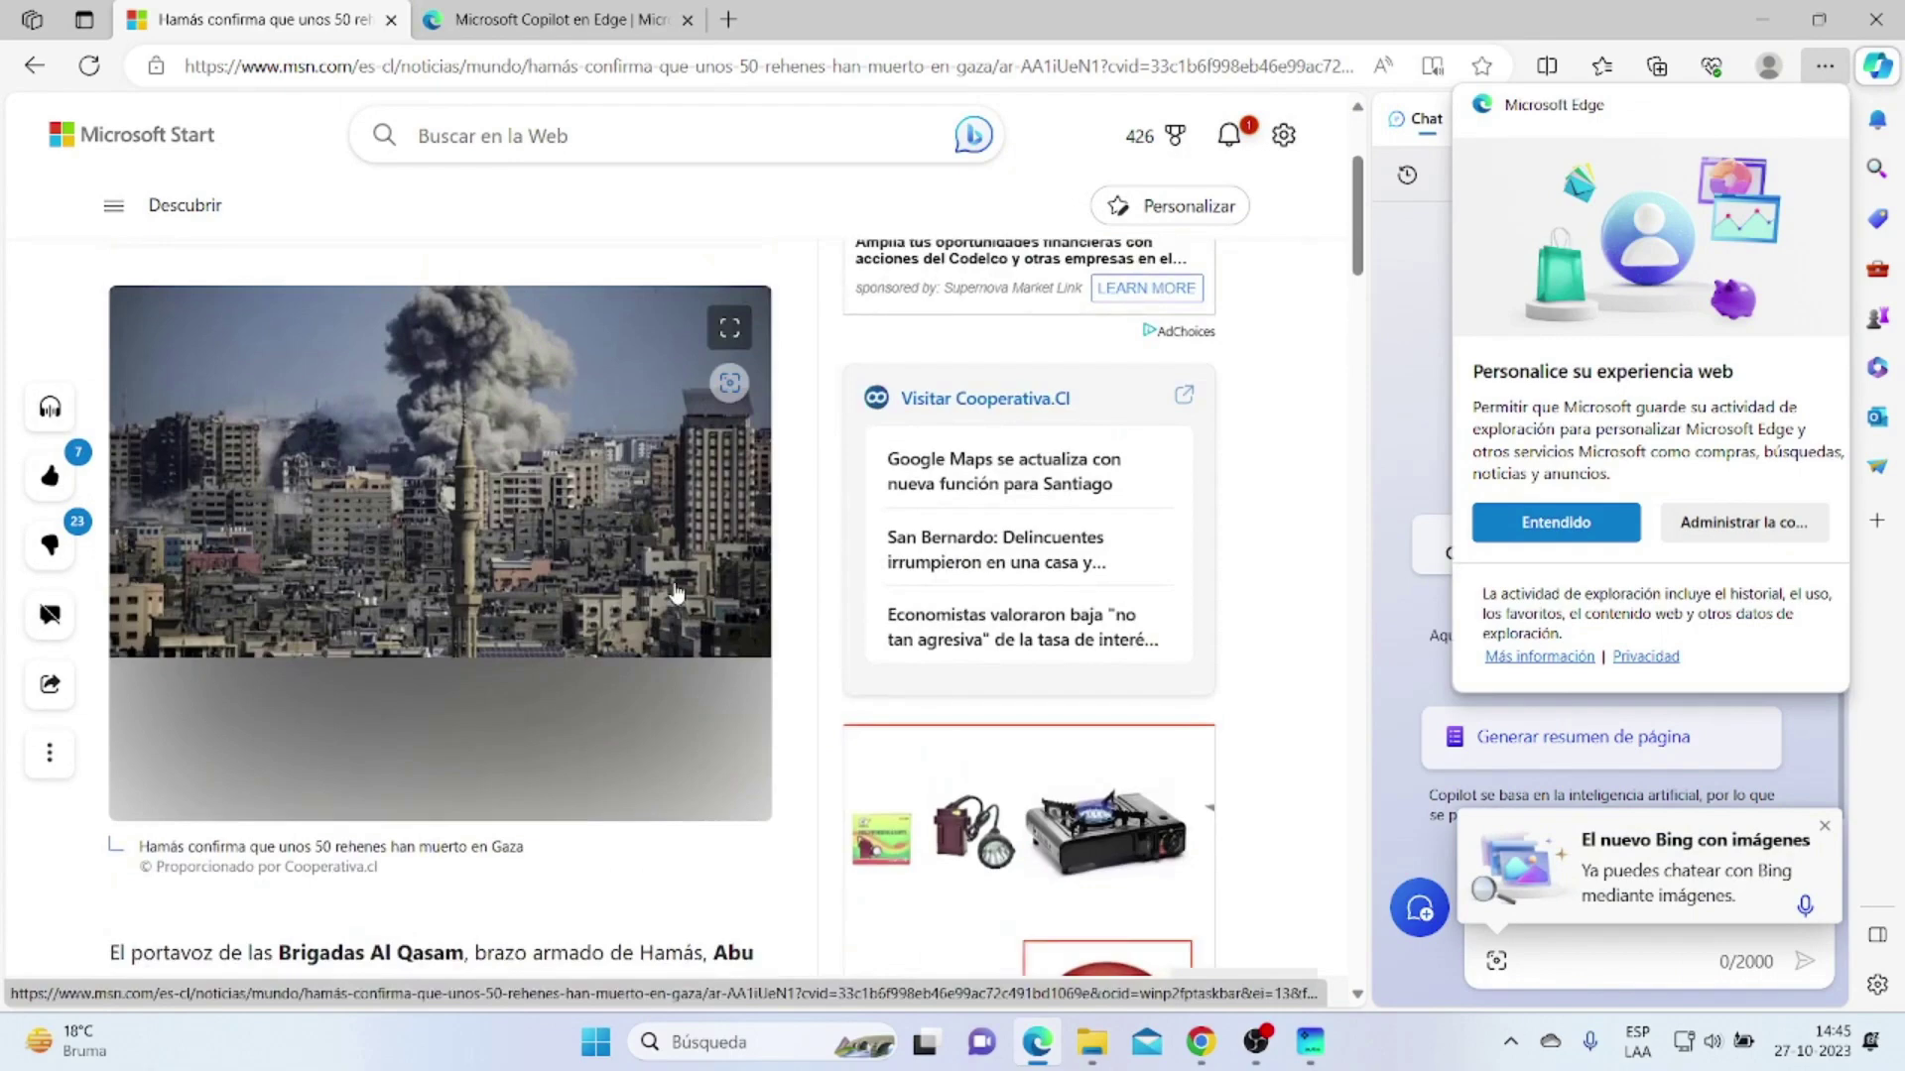
scroll(674, 592, up, 3)
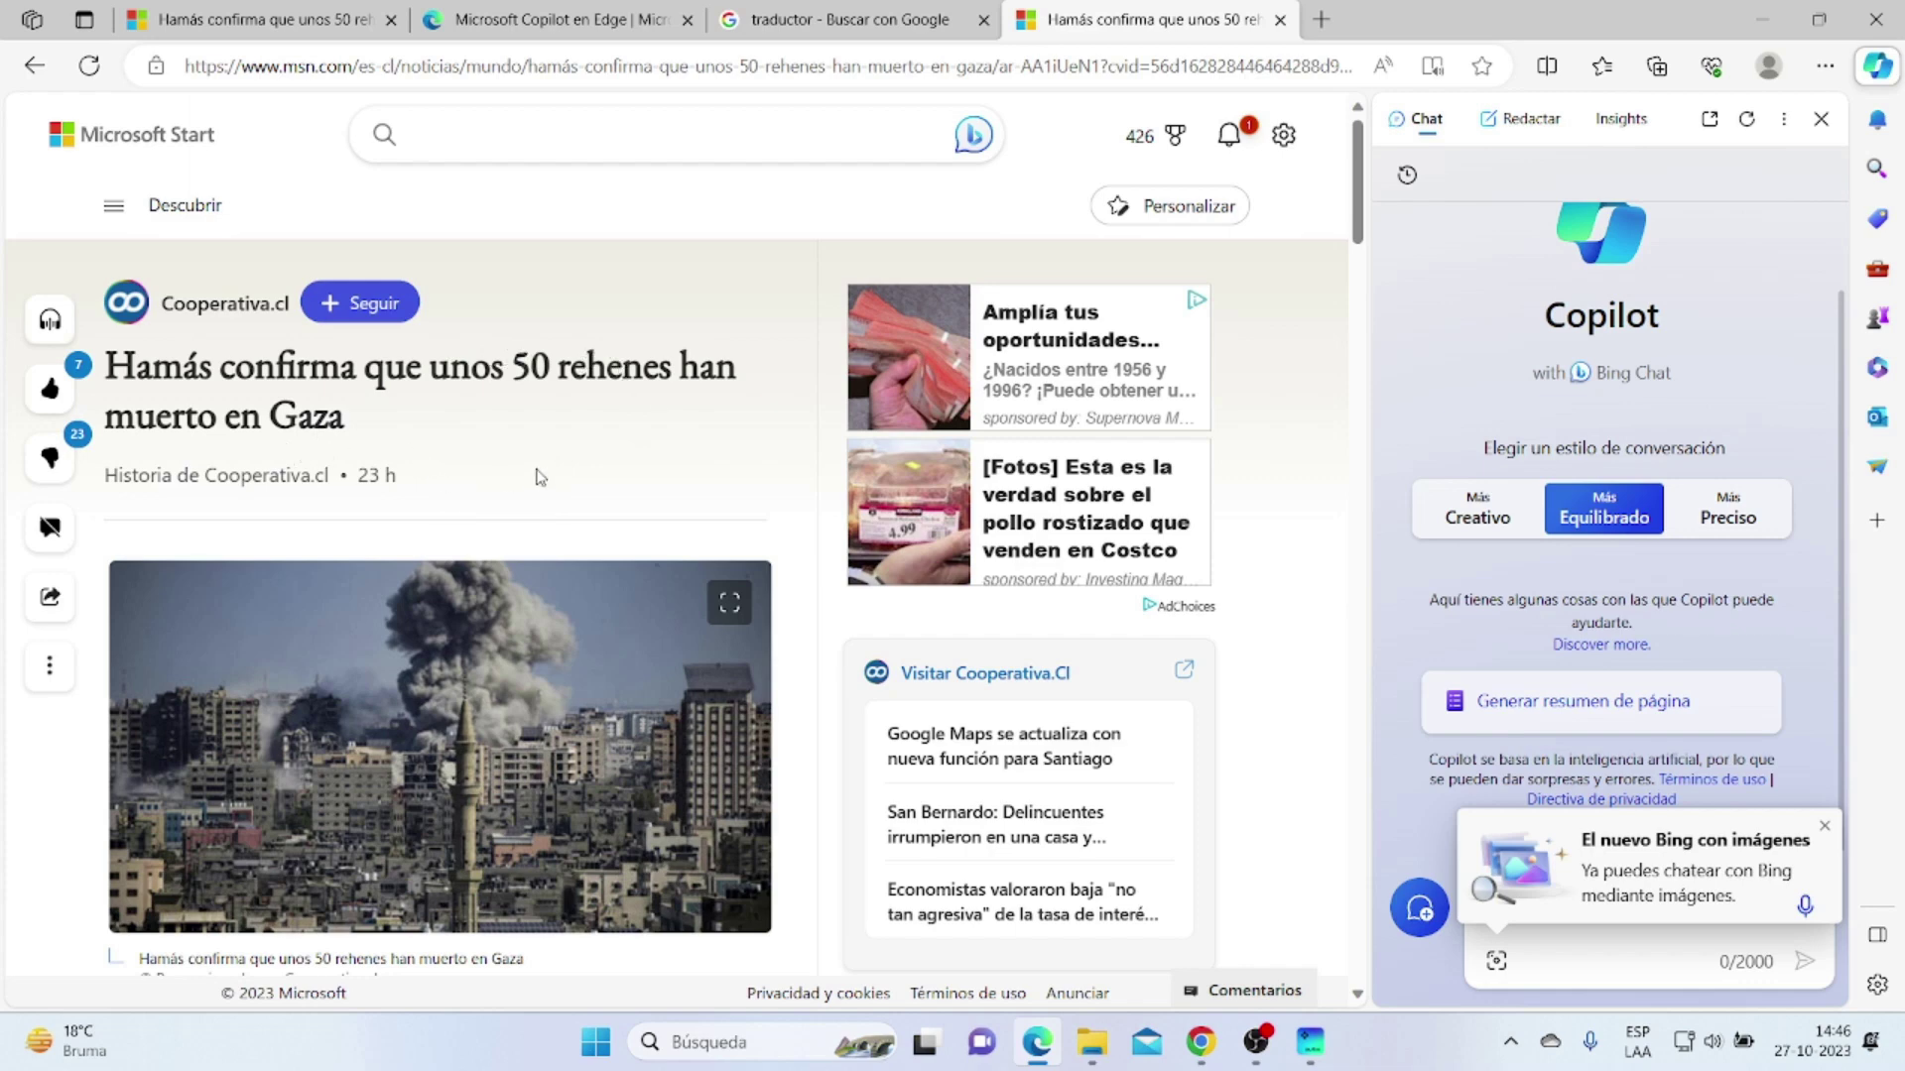
scroll(535, 474, down, 4)
scroll(526, 466, down, 2)
scroll(526, 459, down, 2)
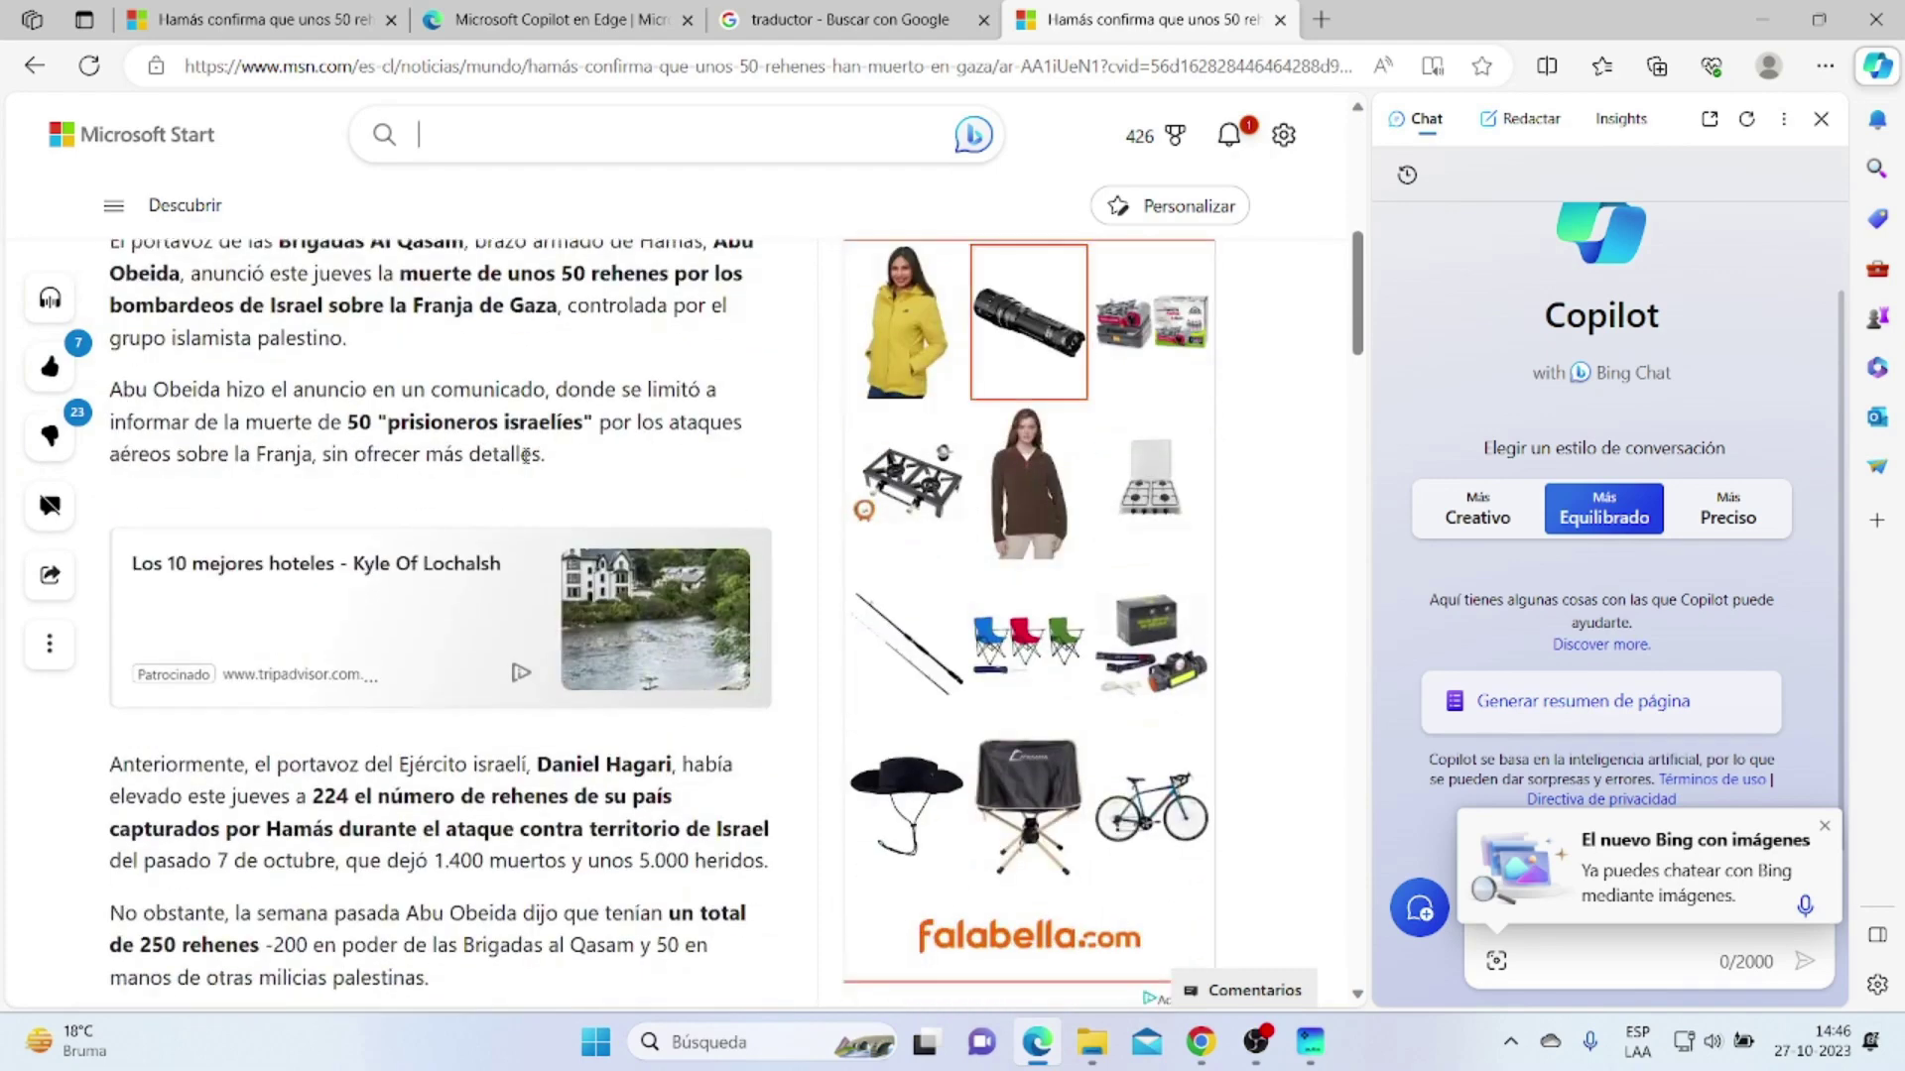
scroll(526, 456, down, 1)
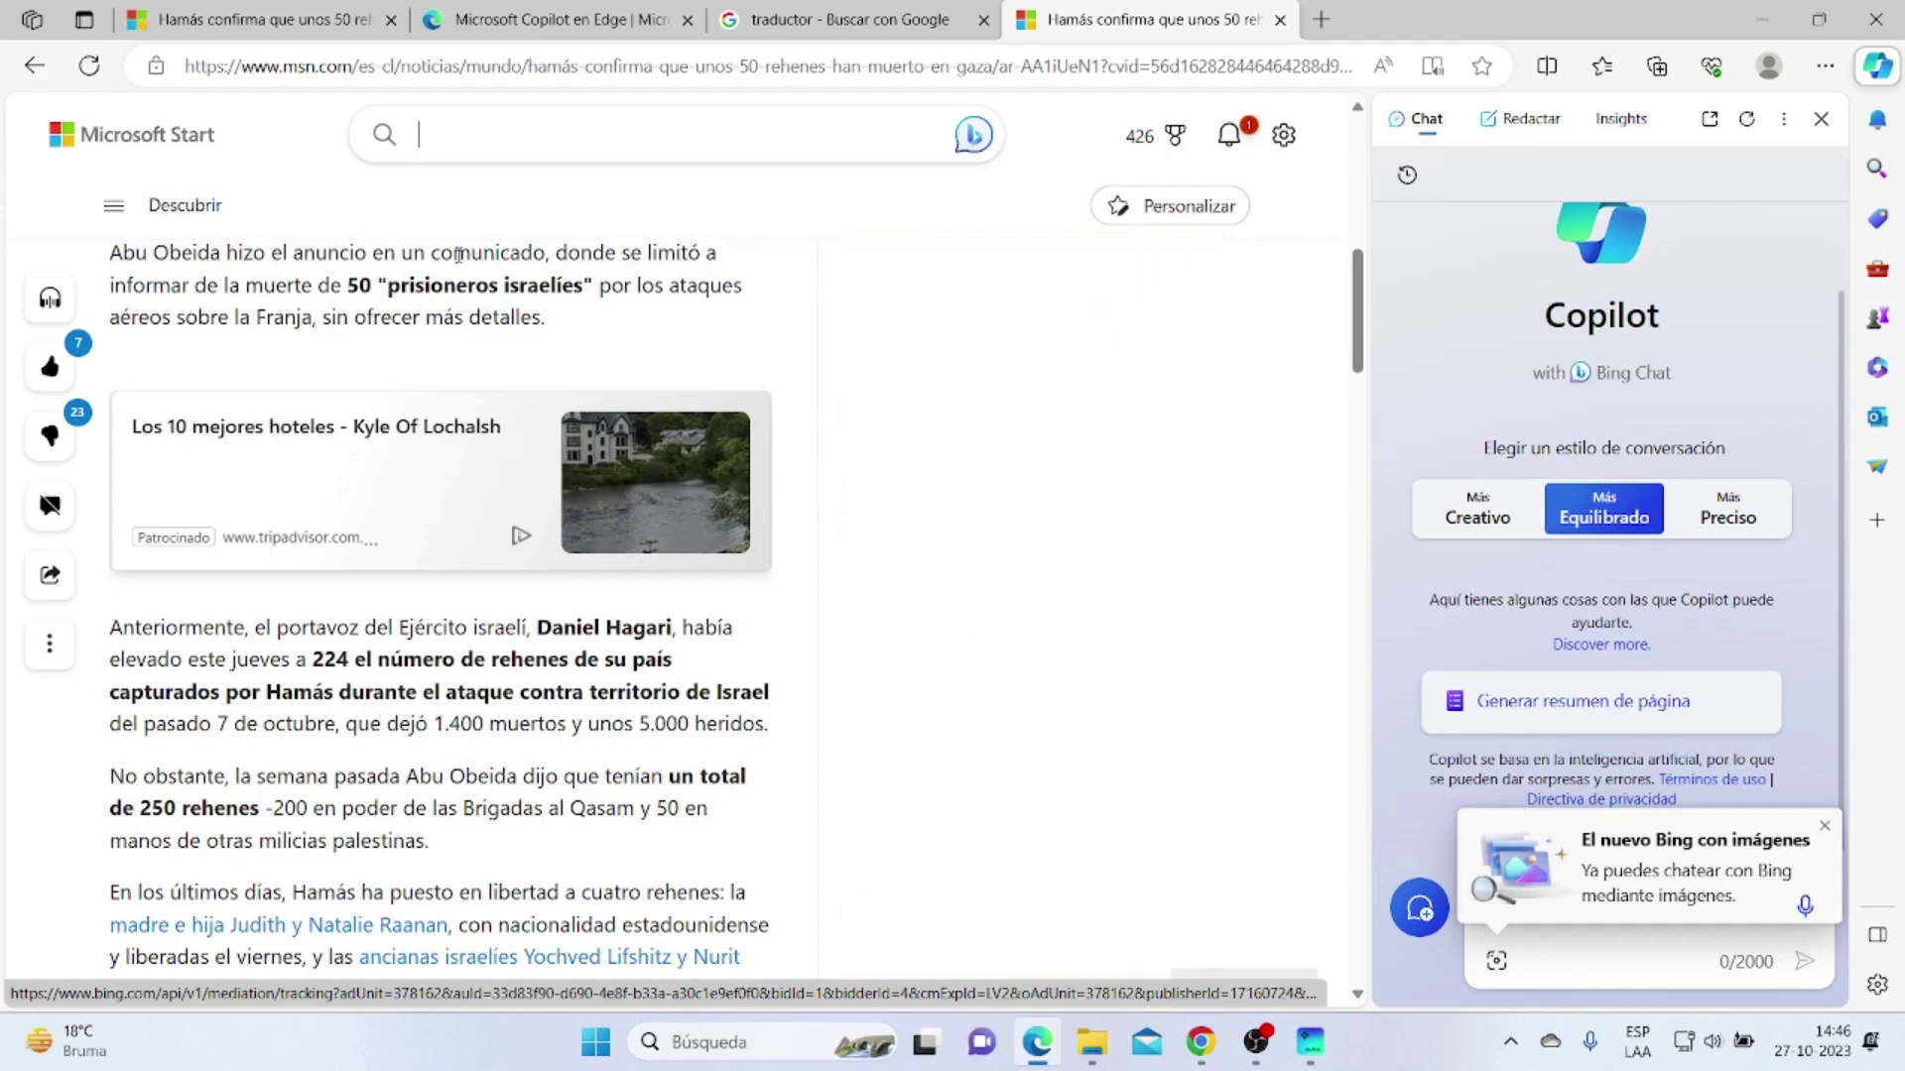
scroll(523, 375, down, 5)
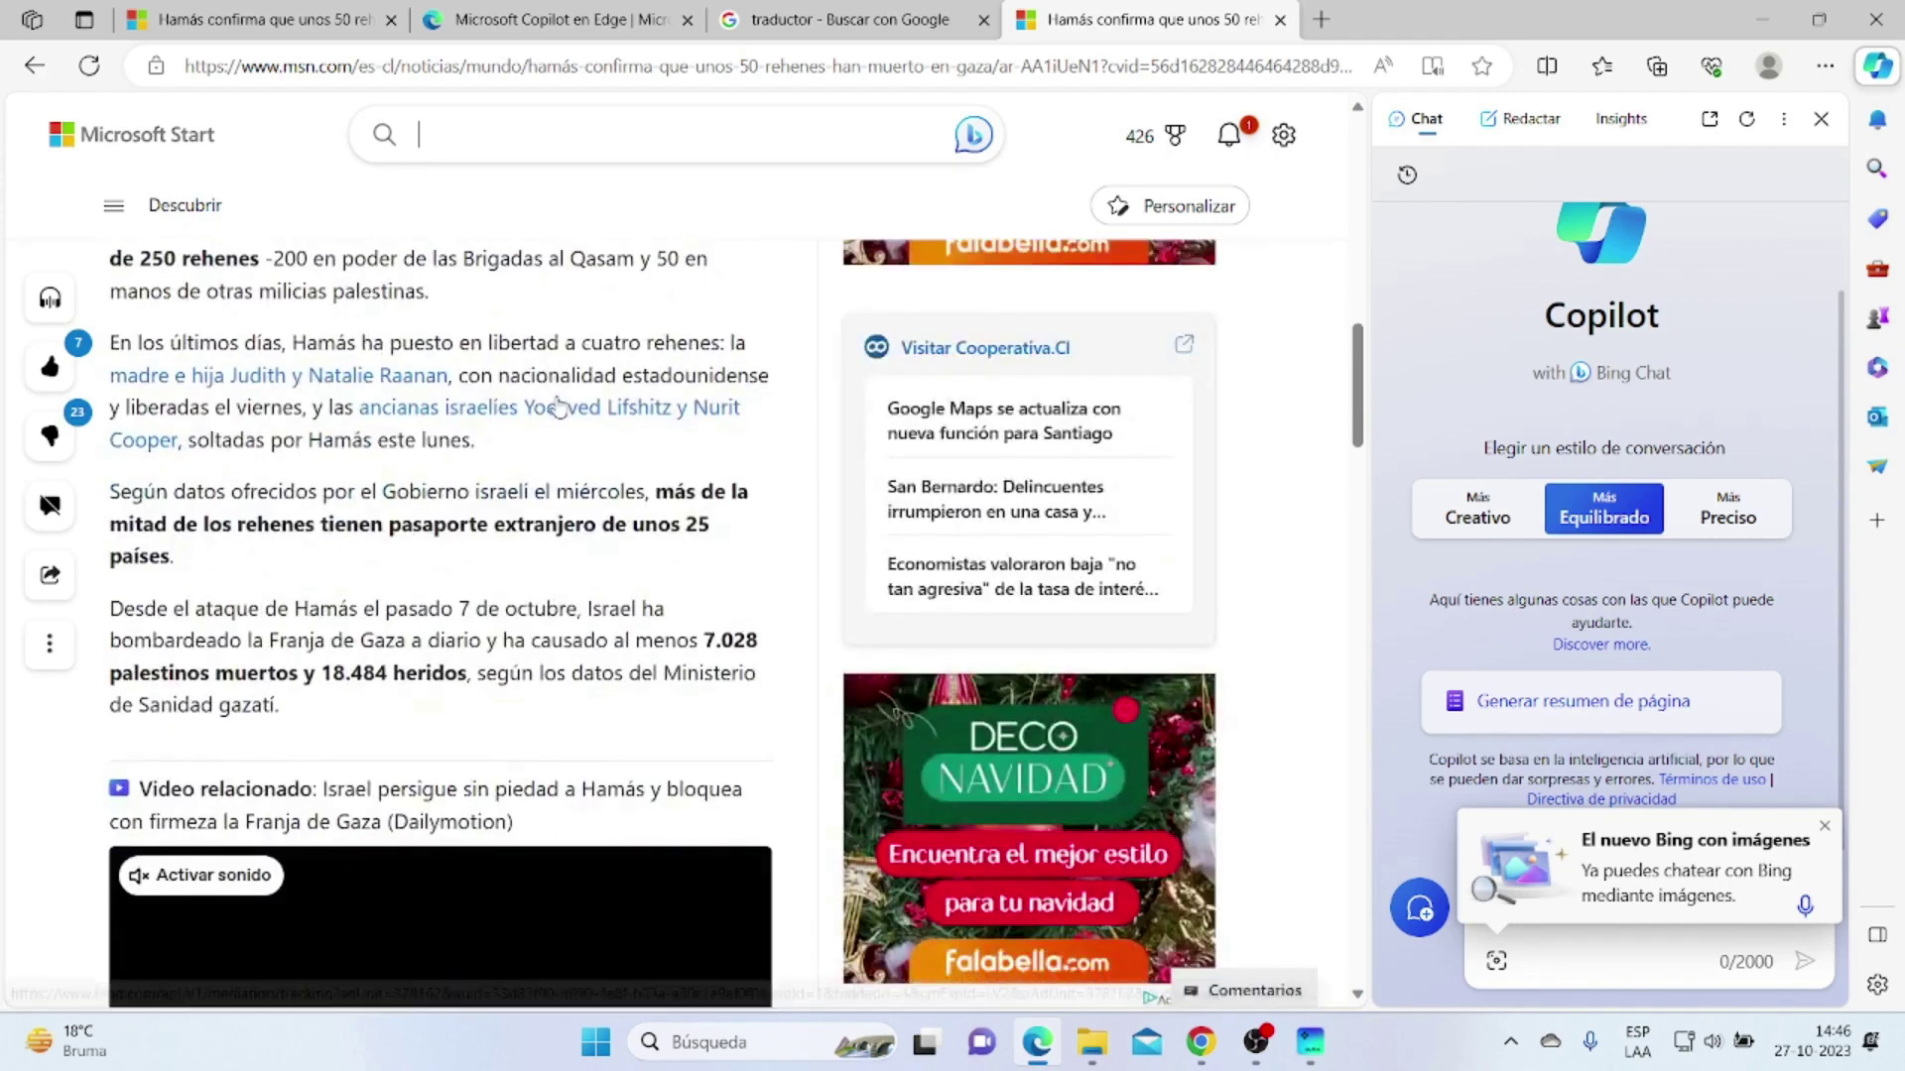
scroll(581, 432, down, 7)
scroll(581, 433, down, 5)
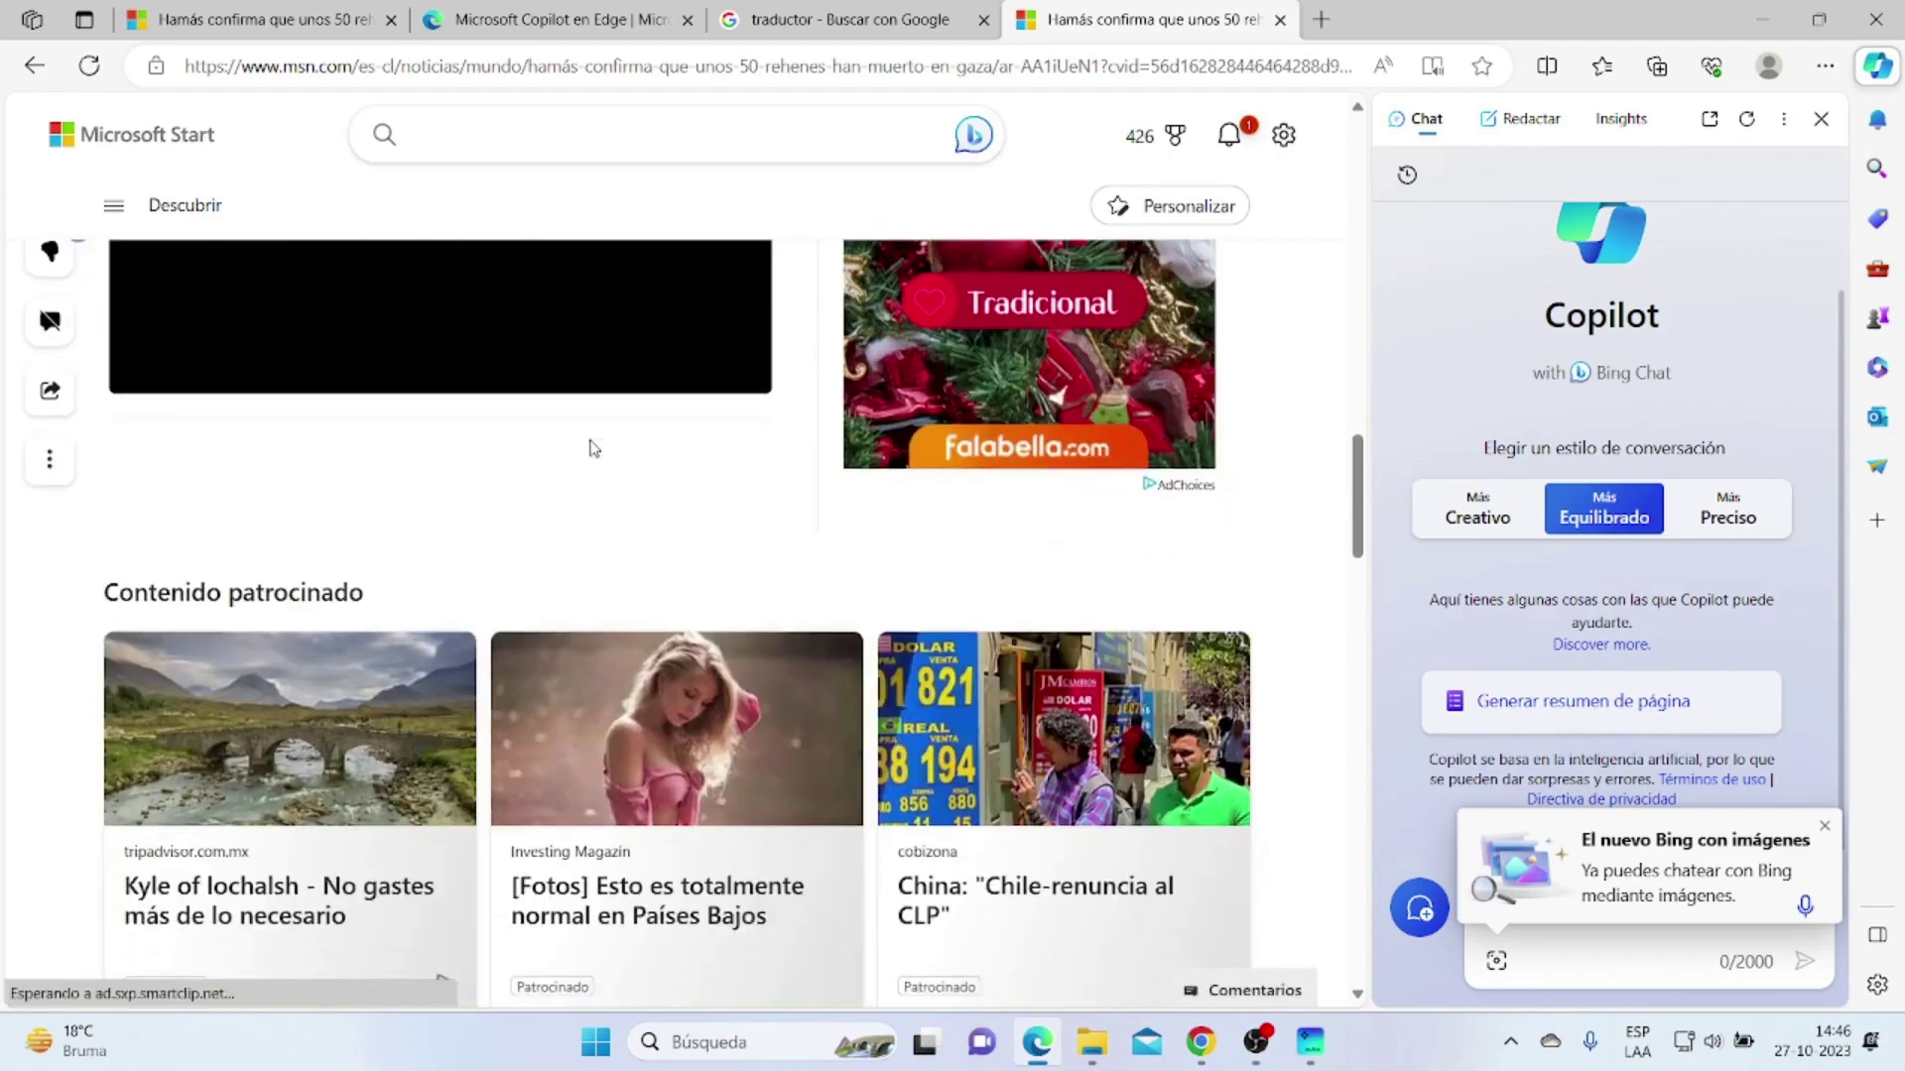
scroll(596, 437, up, 5)
scroll(598, 437, up, 13)
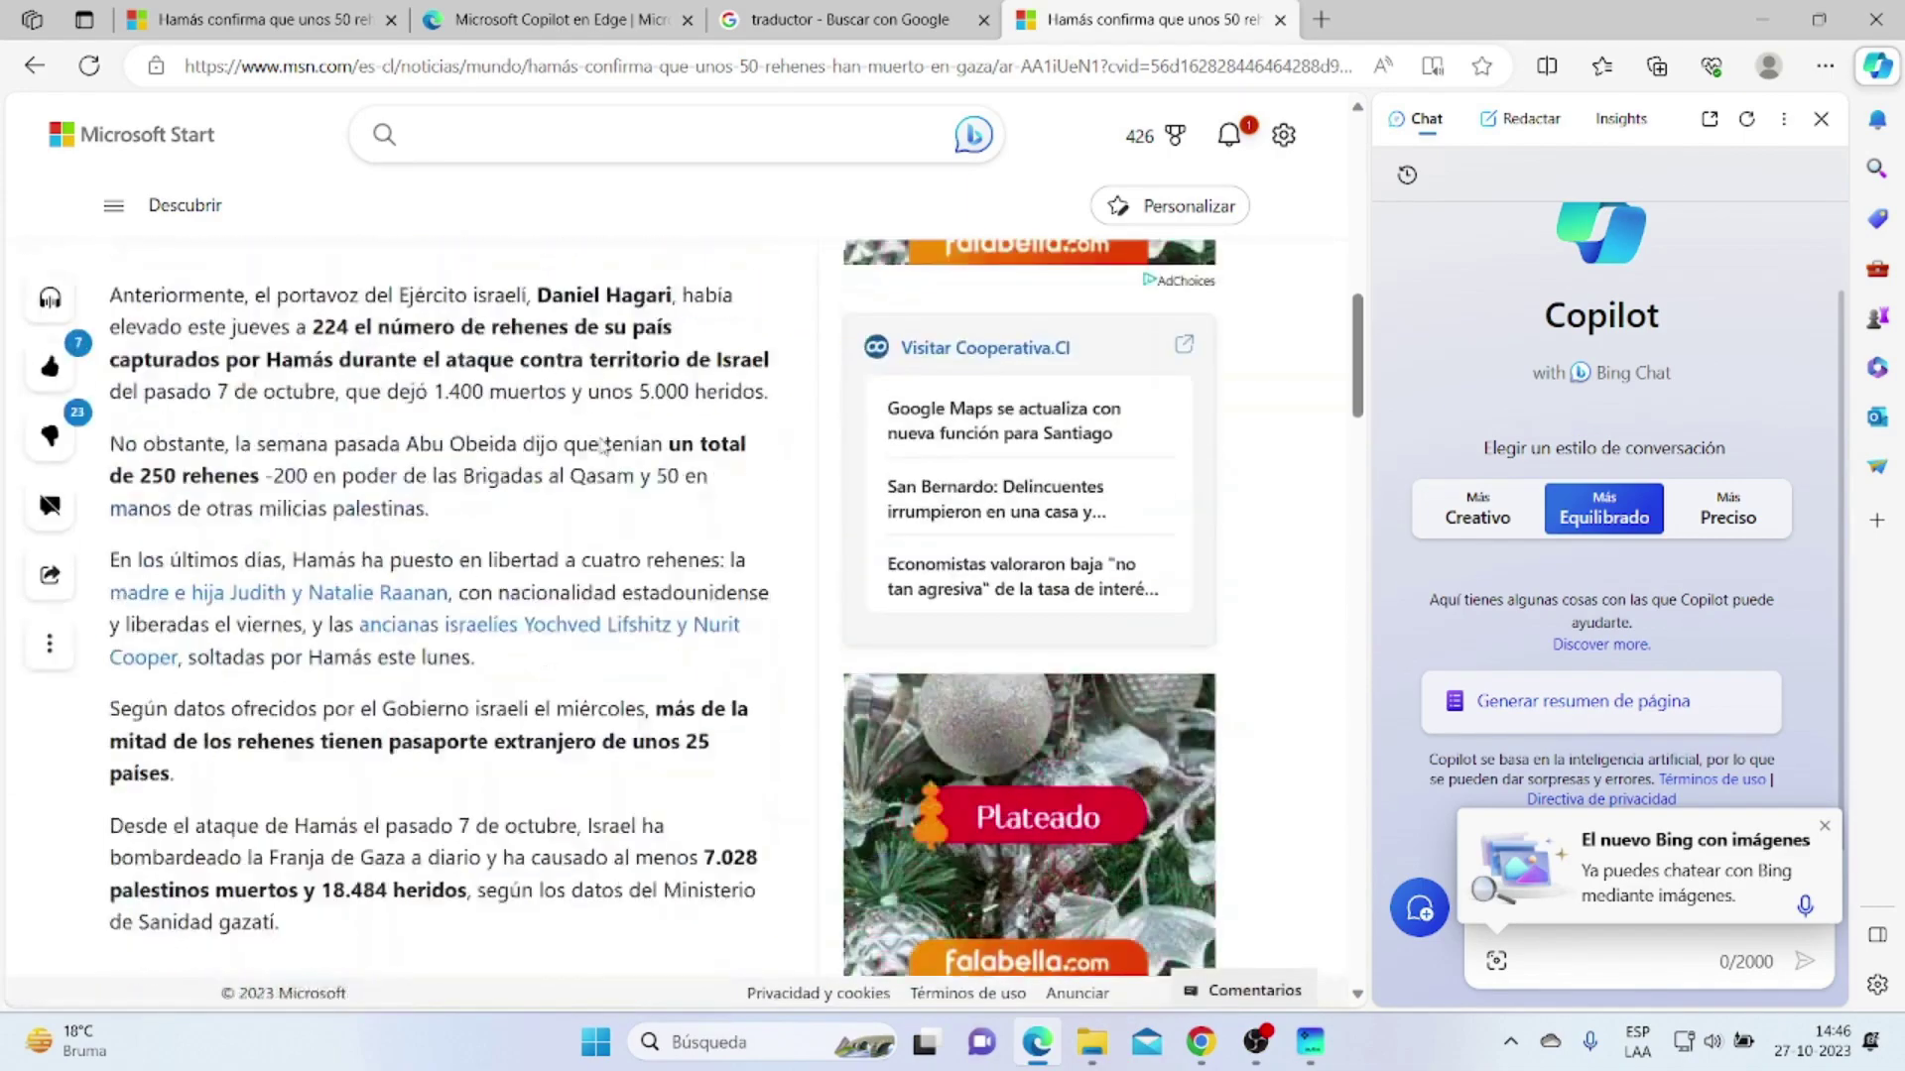
scroll(601, 440, up, 5)
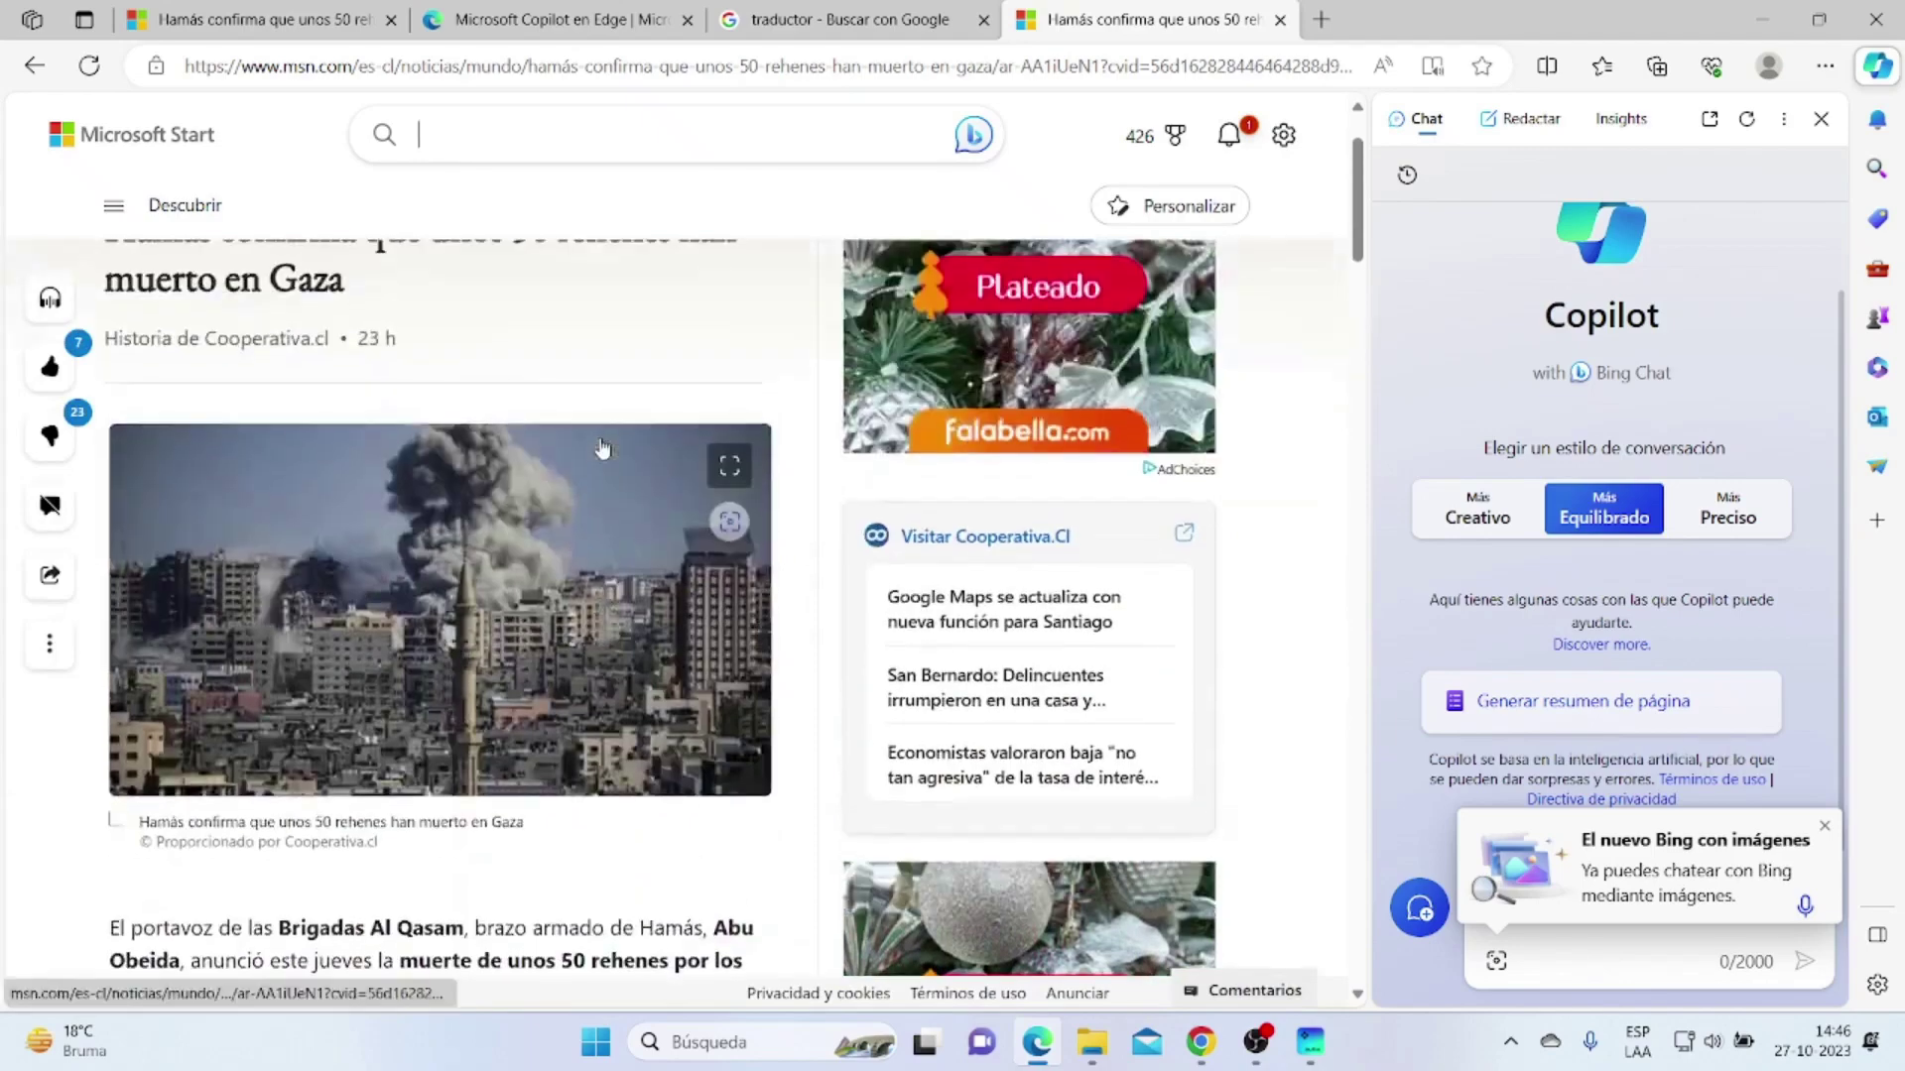
Step: Copy the article's first two body paragraphs and highlight its headline
scroll(189, 394, down, 6)
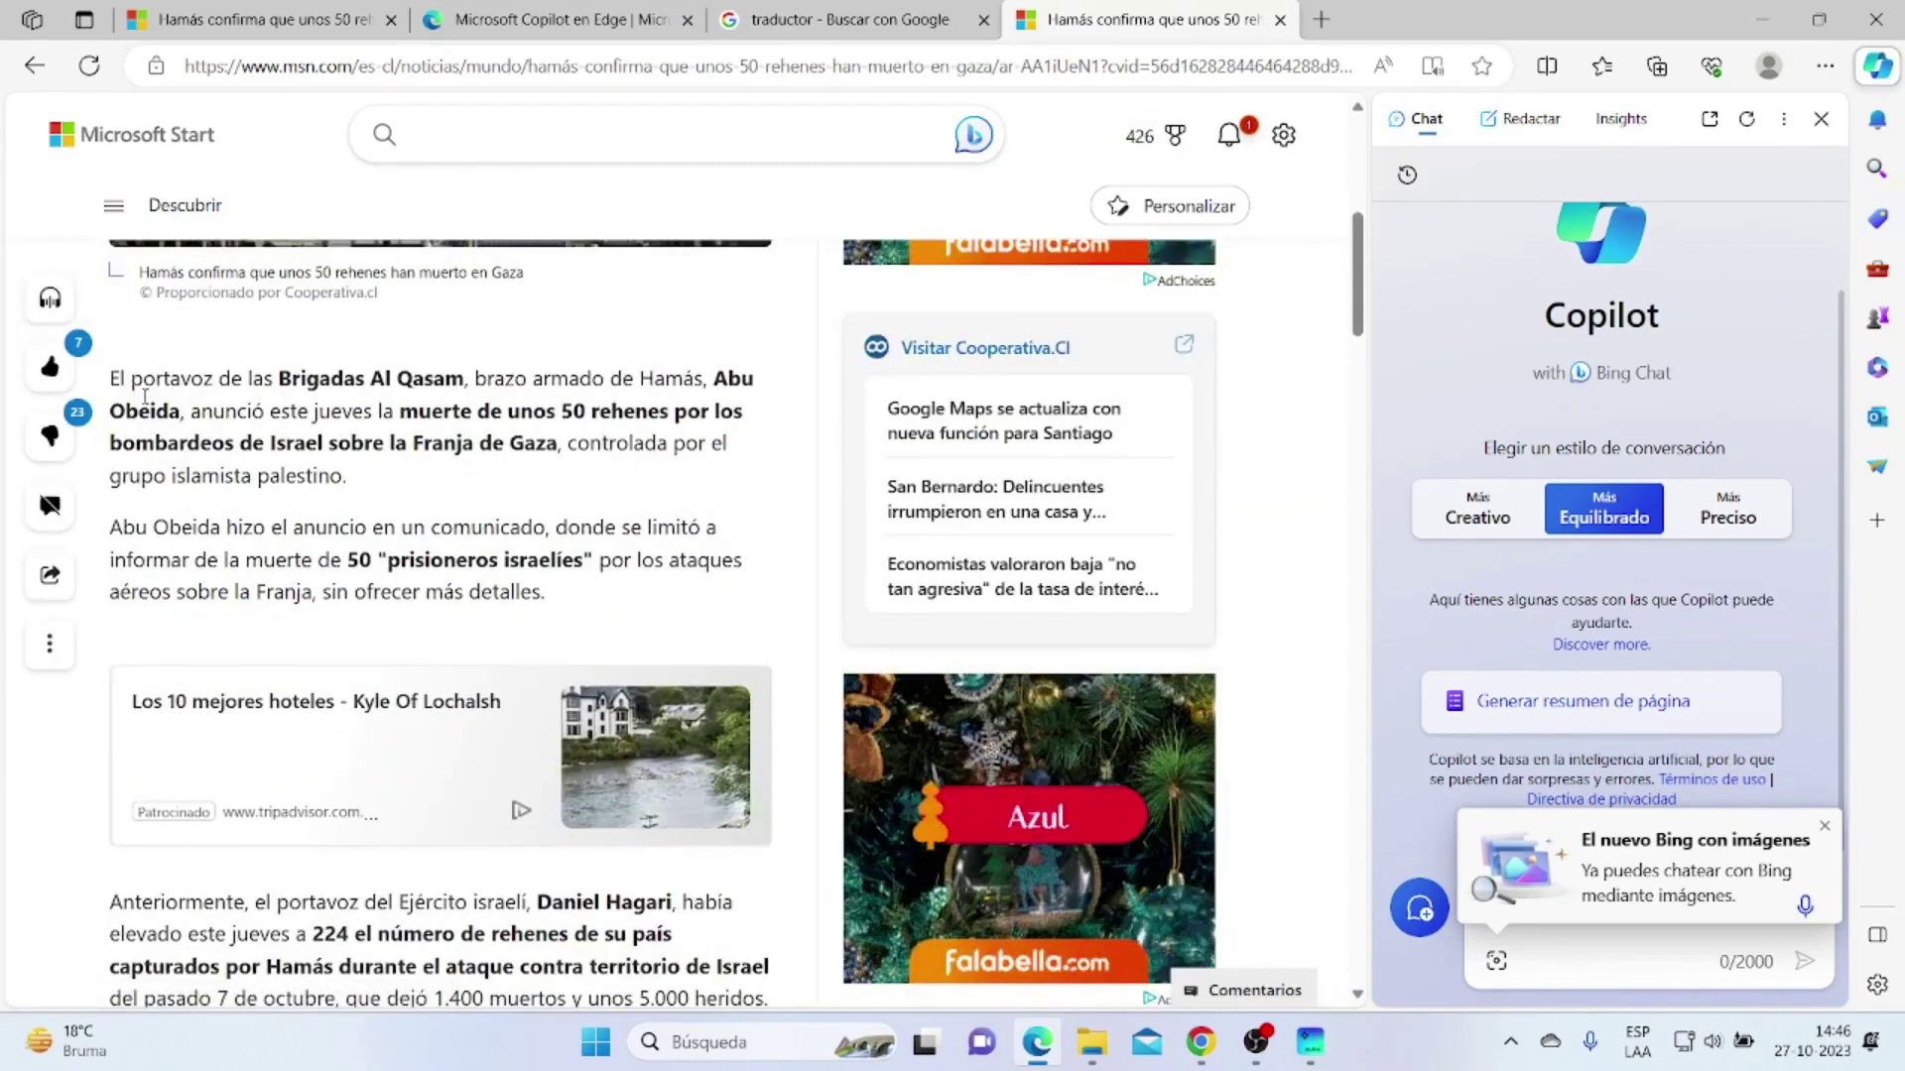
drag(224, 380, 568, 595)
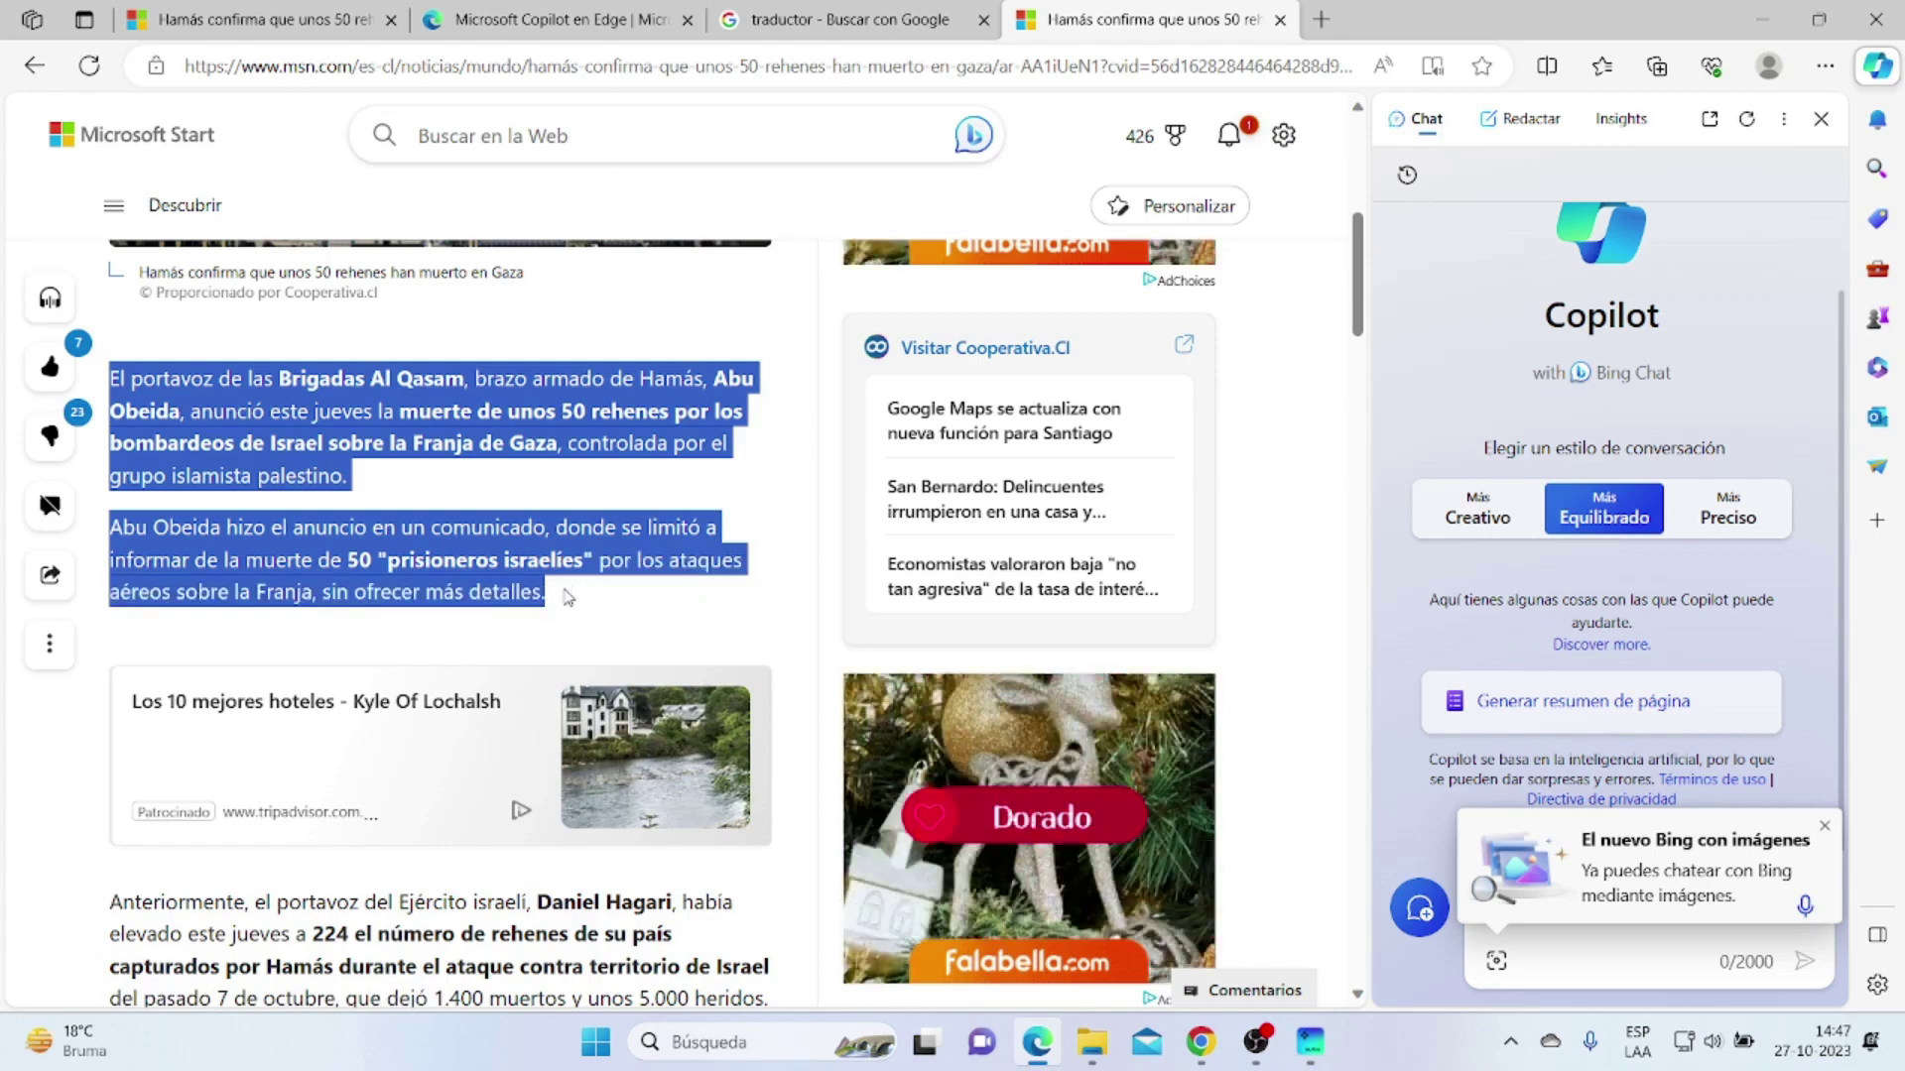
right_click(264, 393)
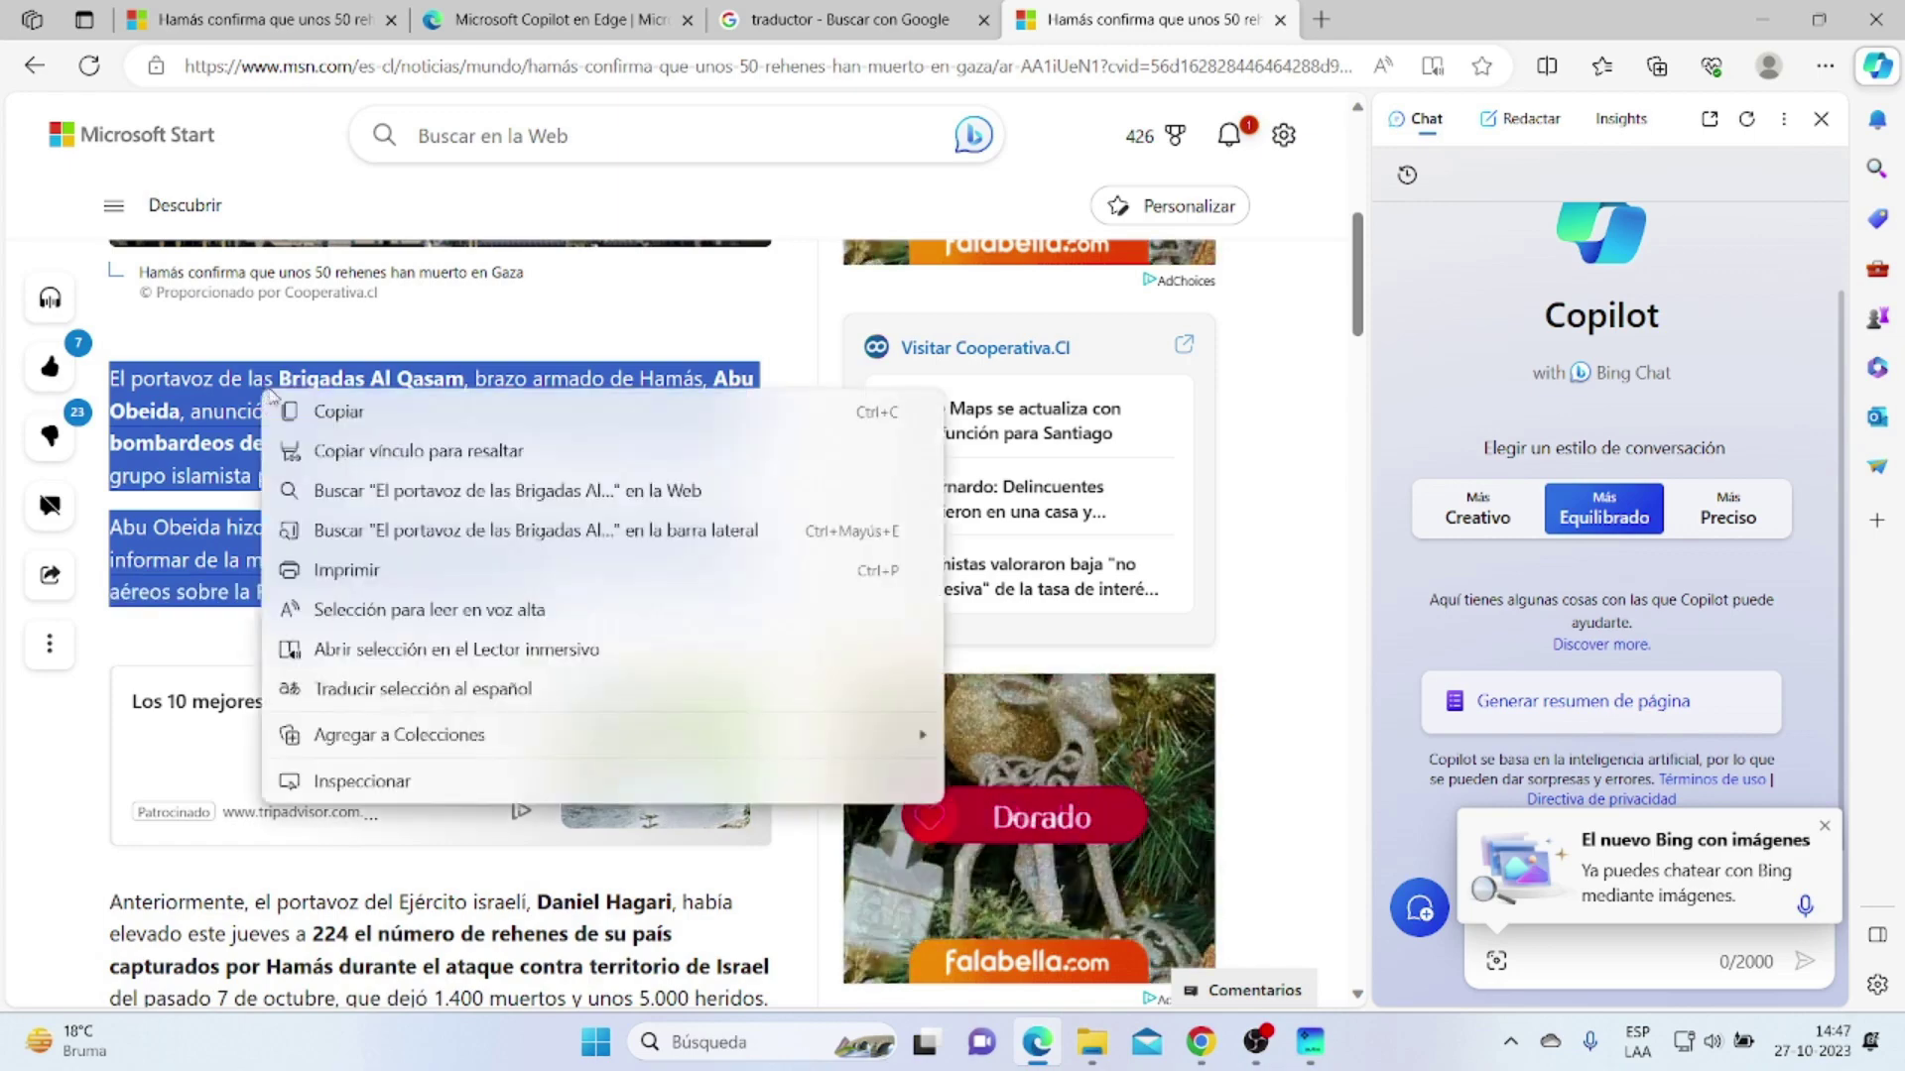
click(338, 415)
scroll(297, 405, up, 7)
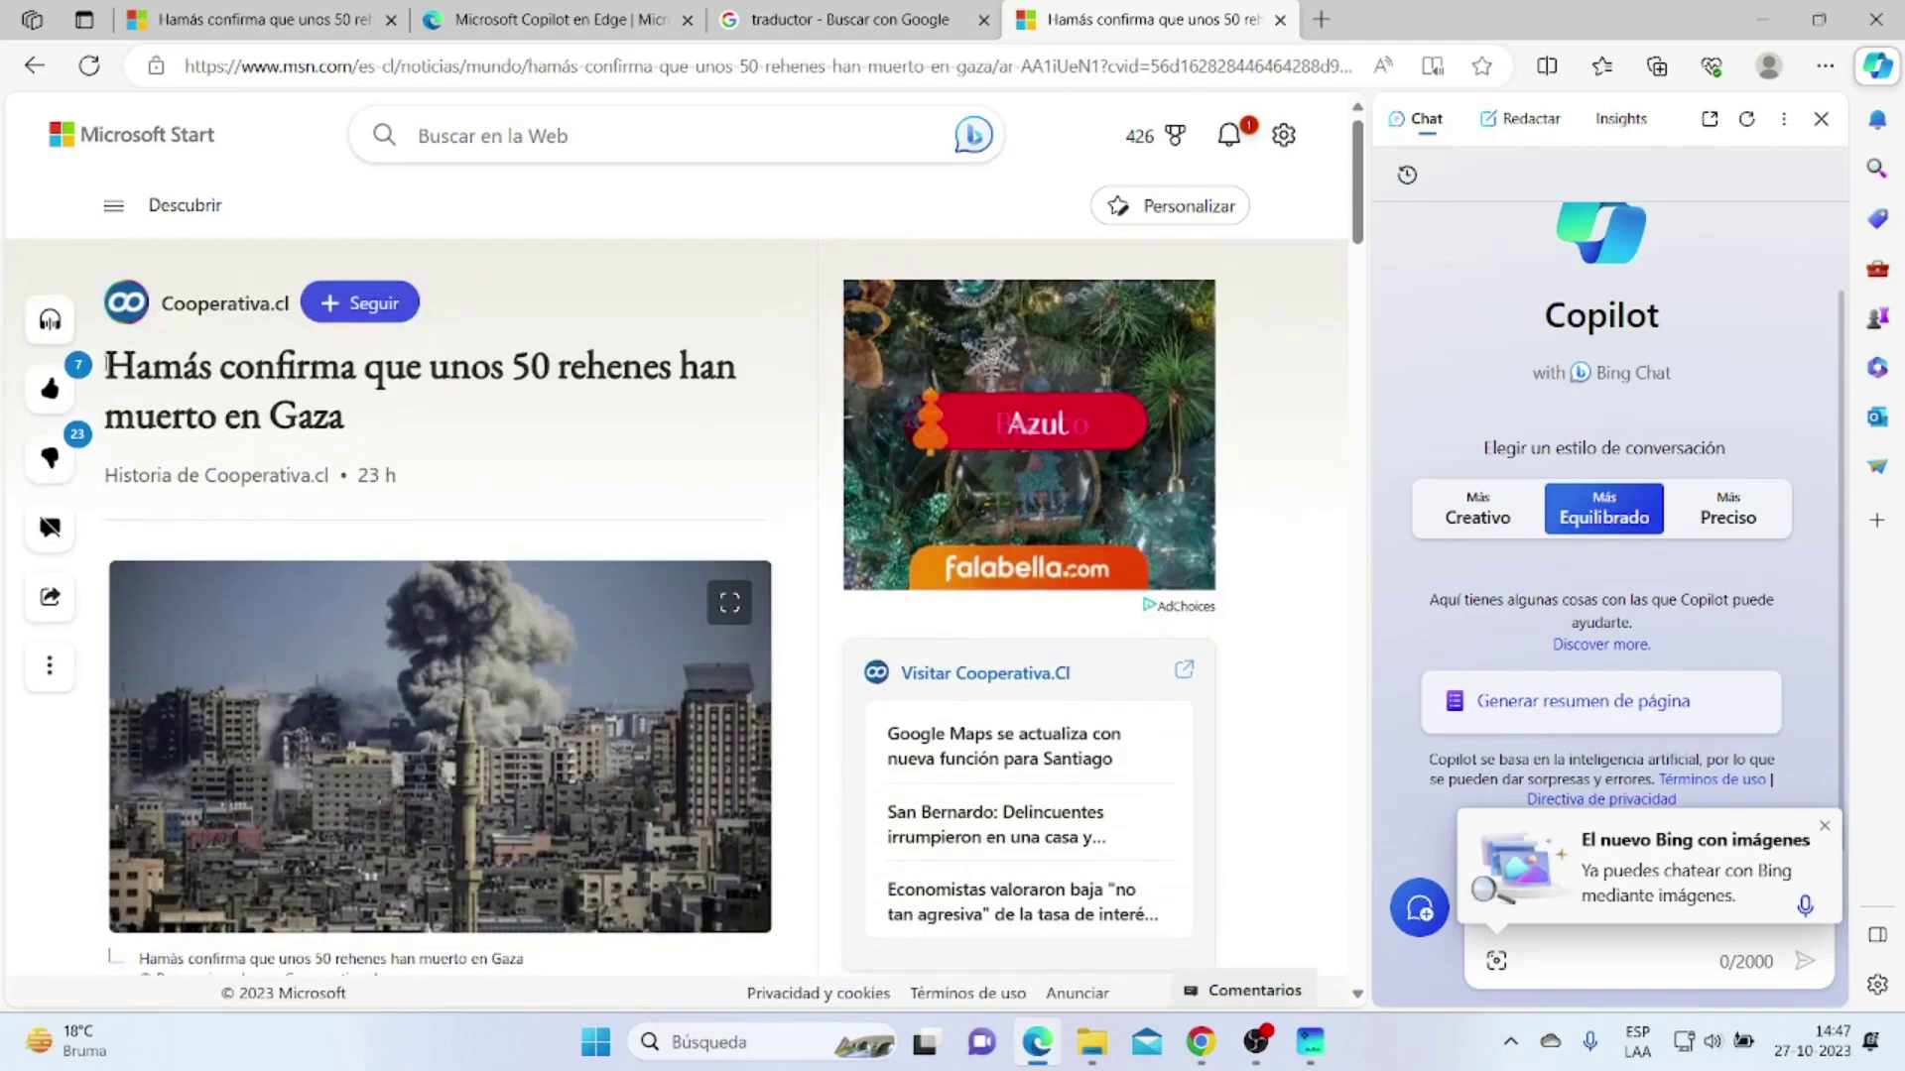
drag(104, 365, 362, 415)
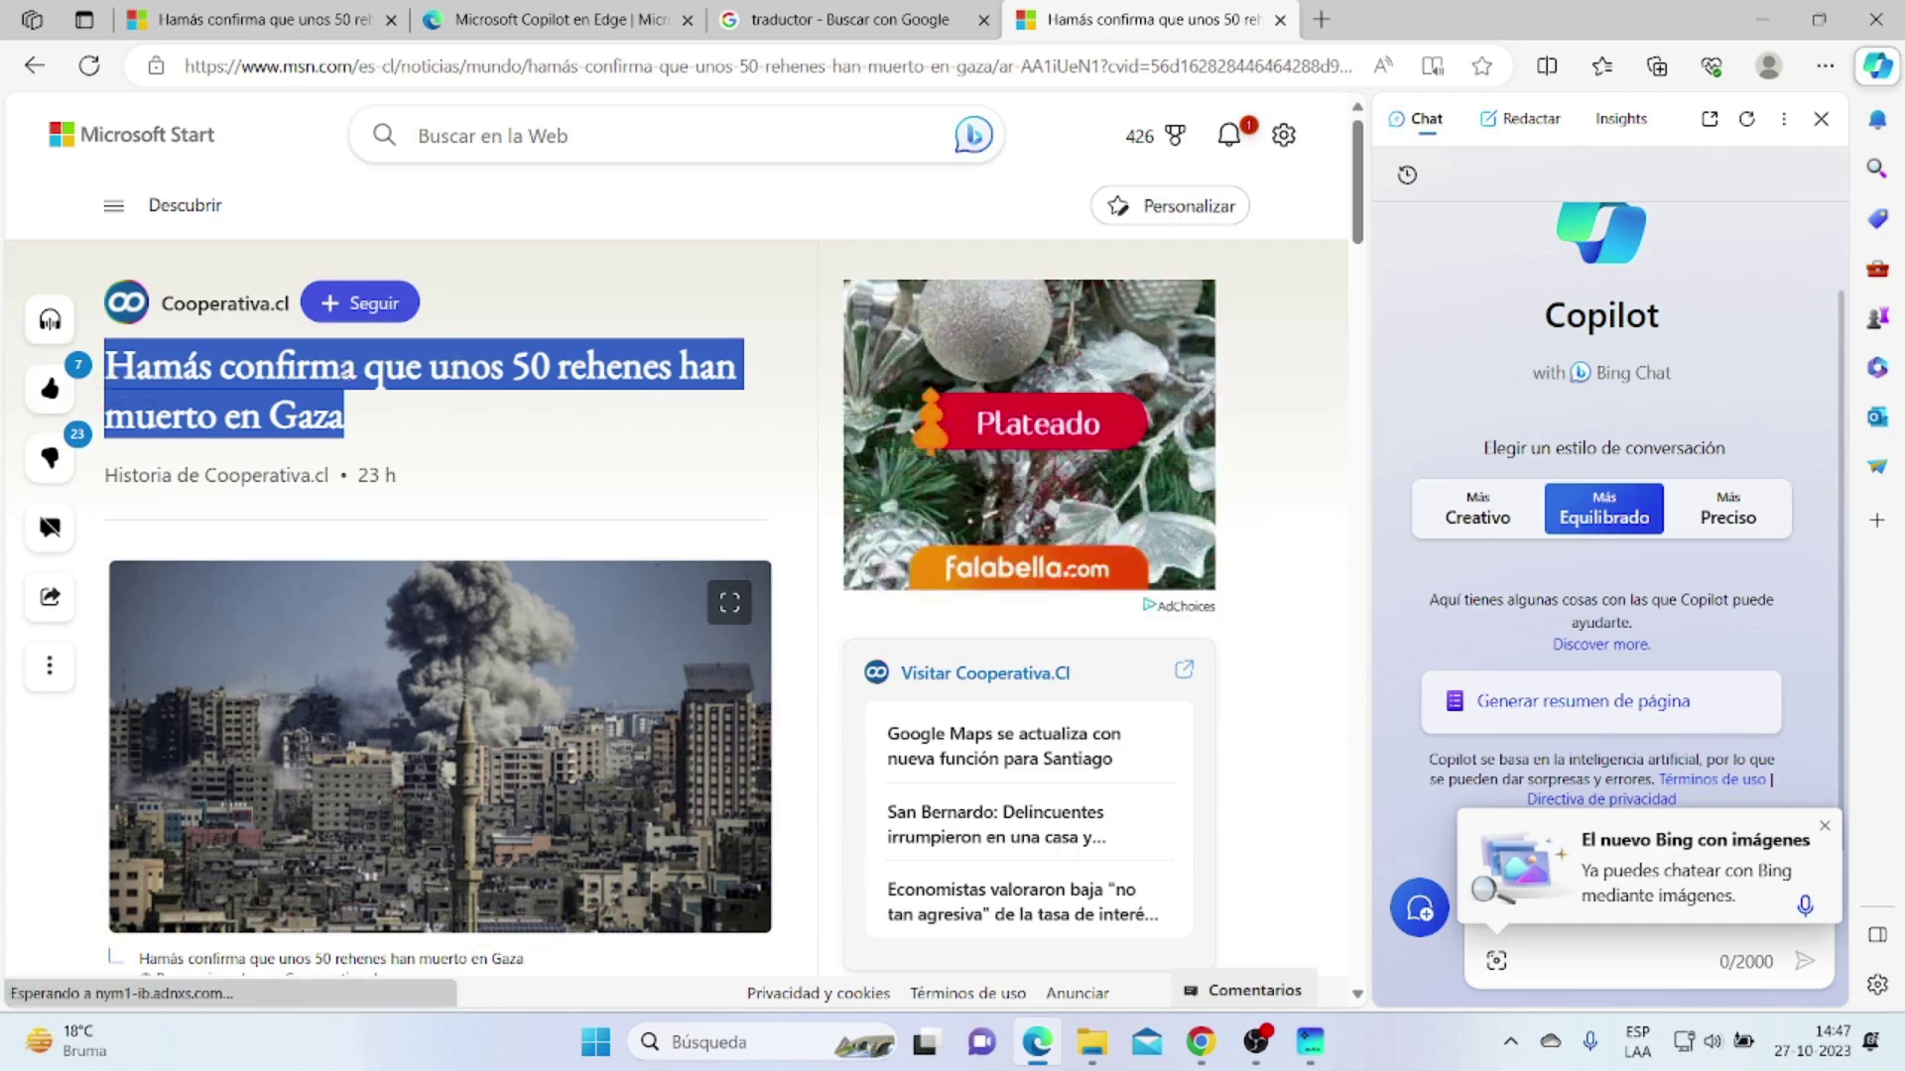
Step: Select the two paragraphs below the lead image again and copy them to the clipboard
scroll(395, 380, down, 7)
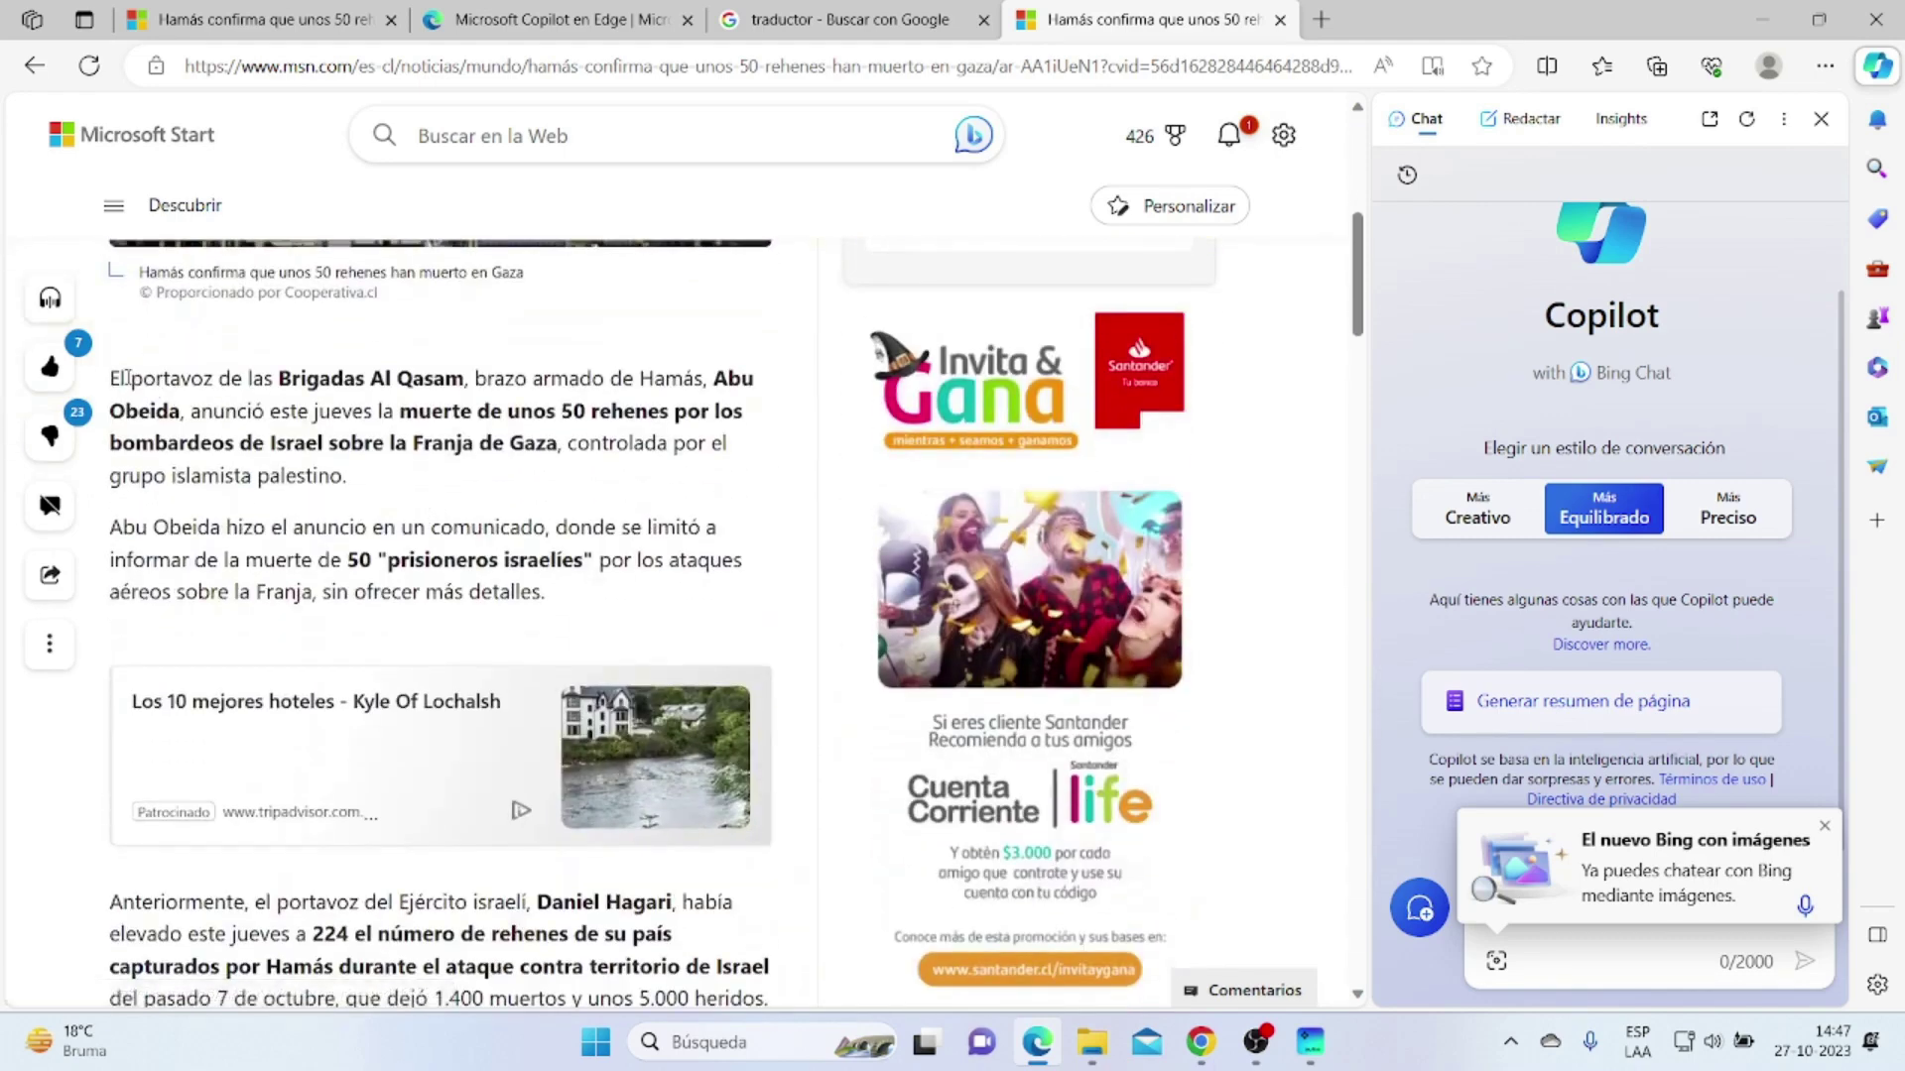
drag(220, 382, 542, 589)
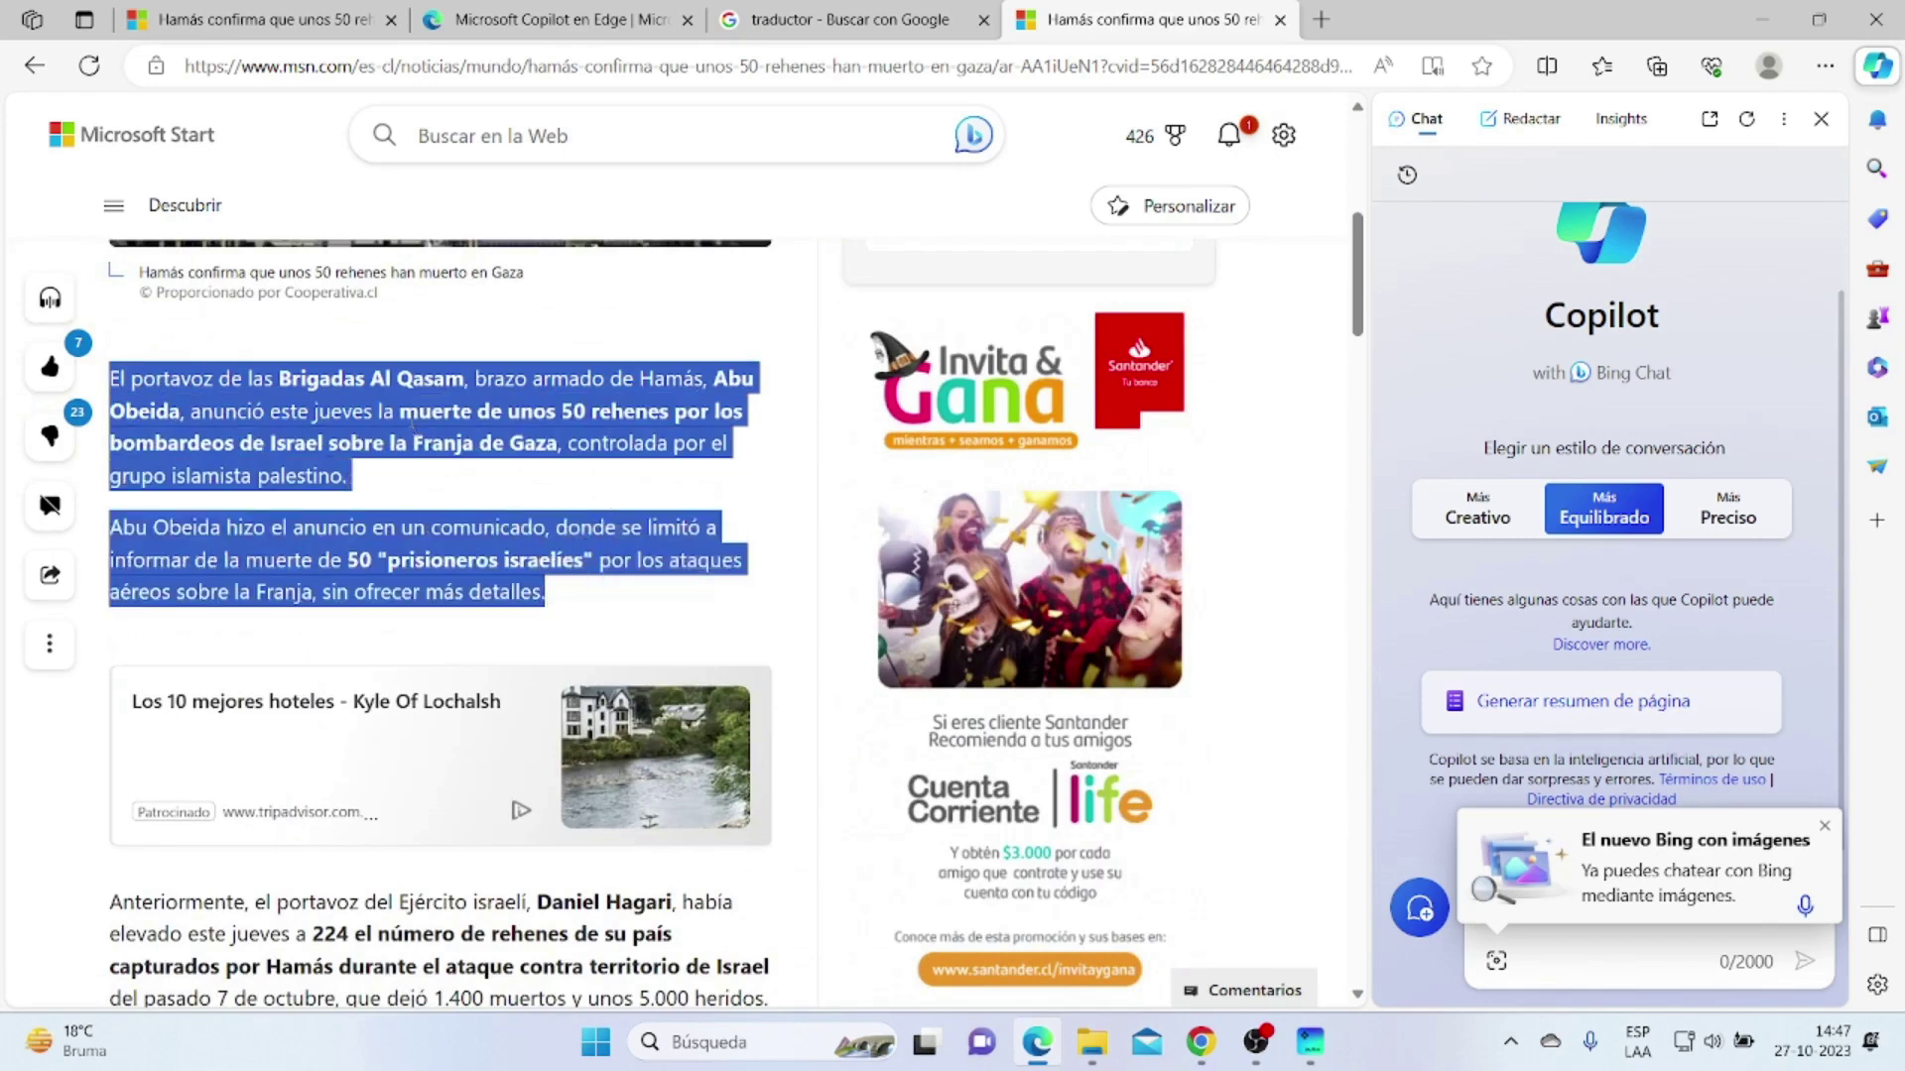
right_click(412, 421)
click(490, 443)
right_click(370, 417)
click(469, 441)
Step: Switch to NaturalReader in Google Chrome and clear the sample text from its text area
click(1035, 1051)
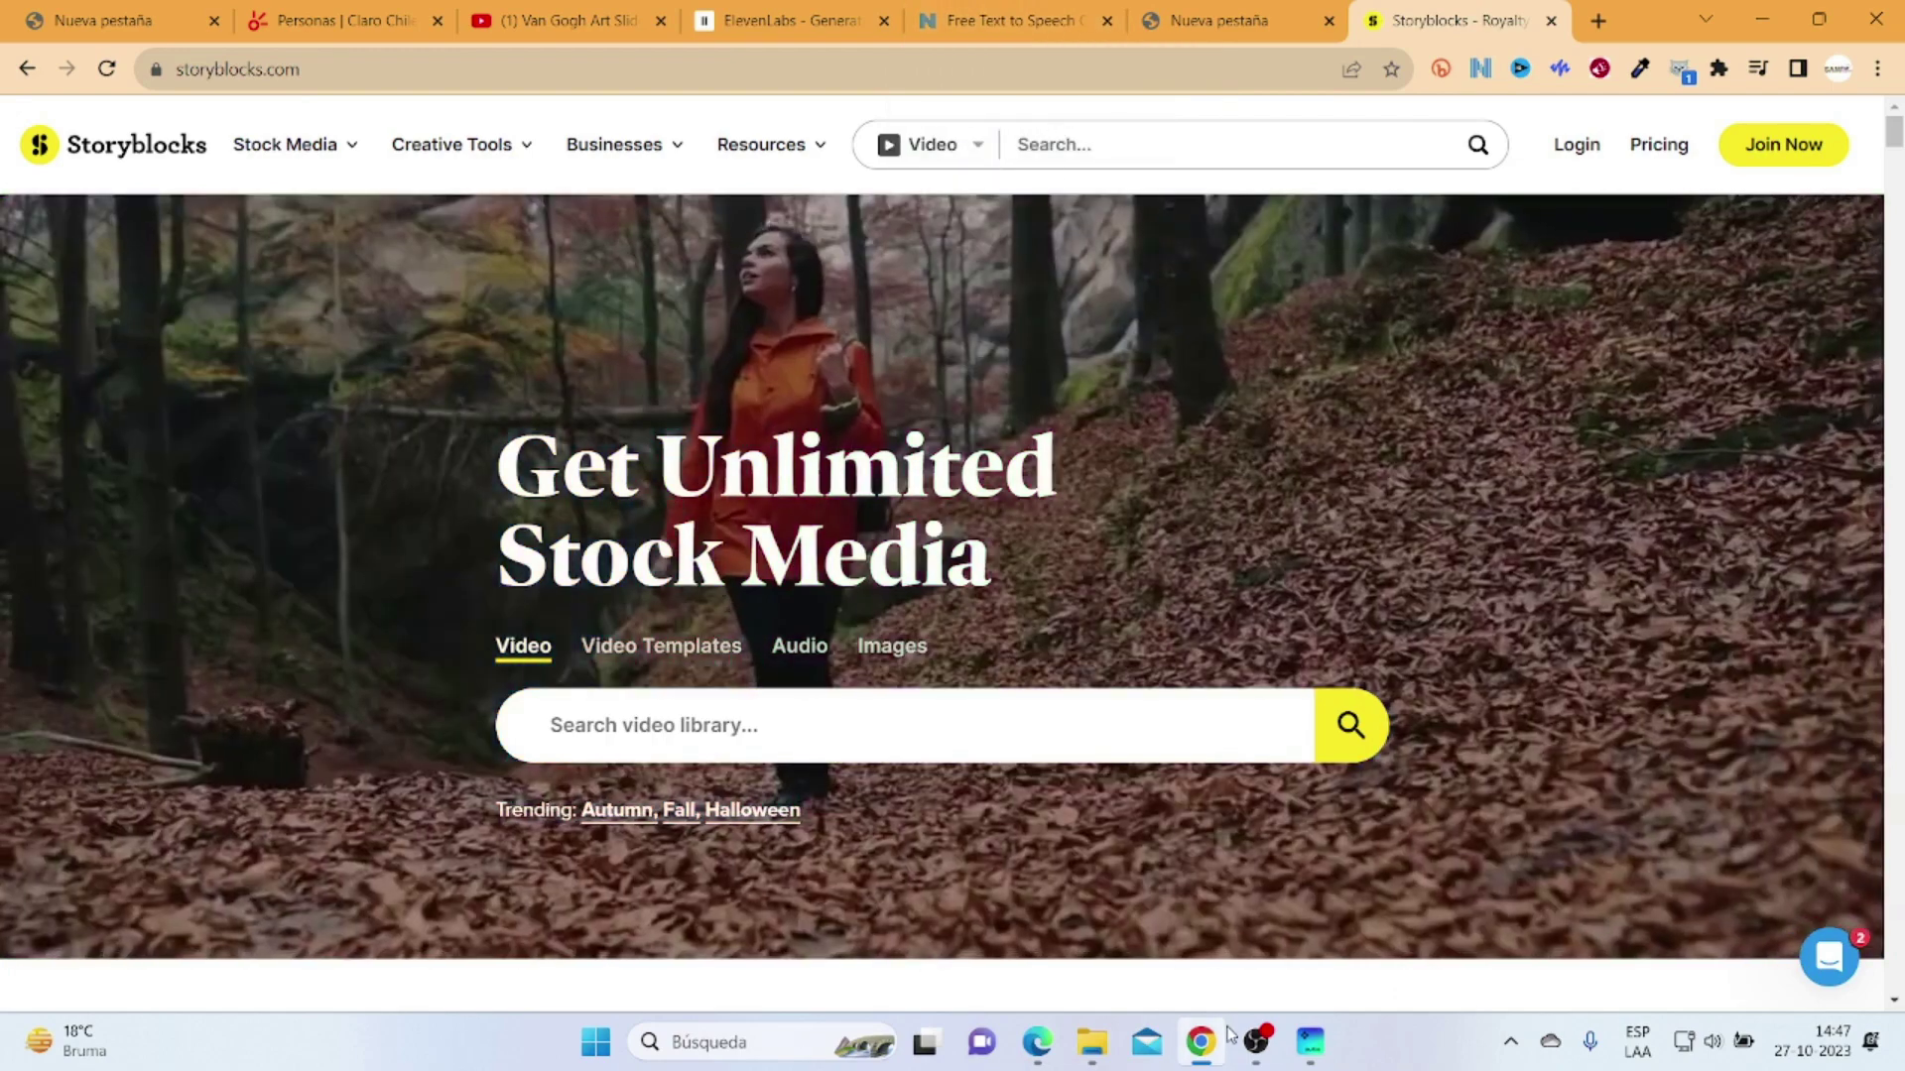
click(1012, 19)
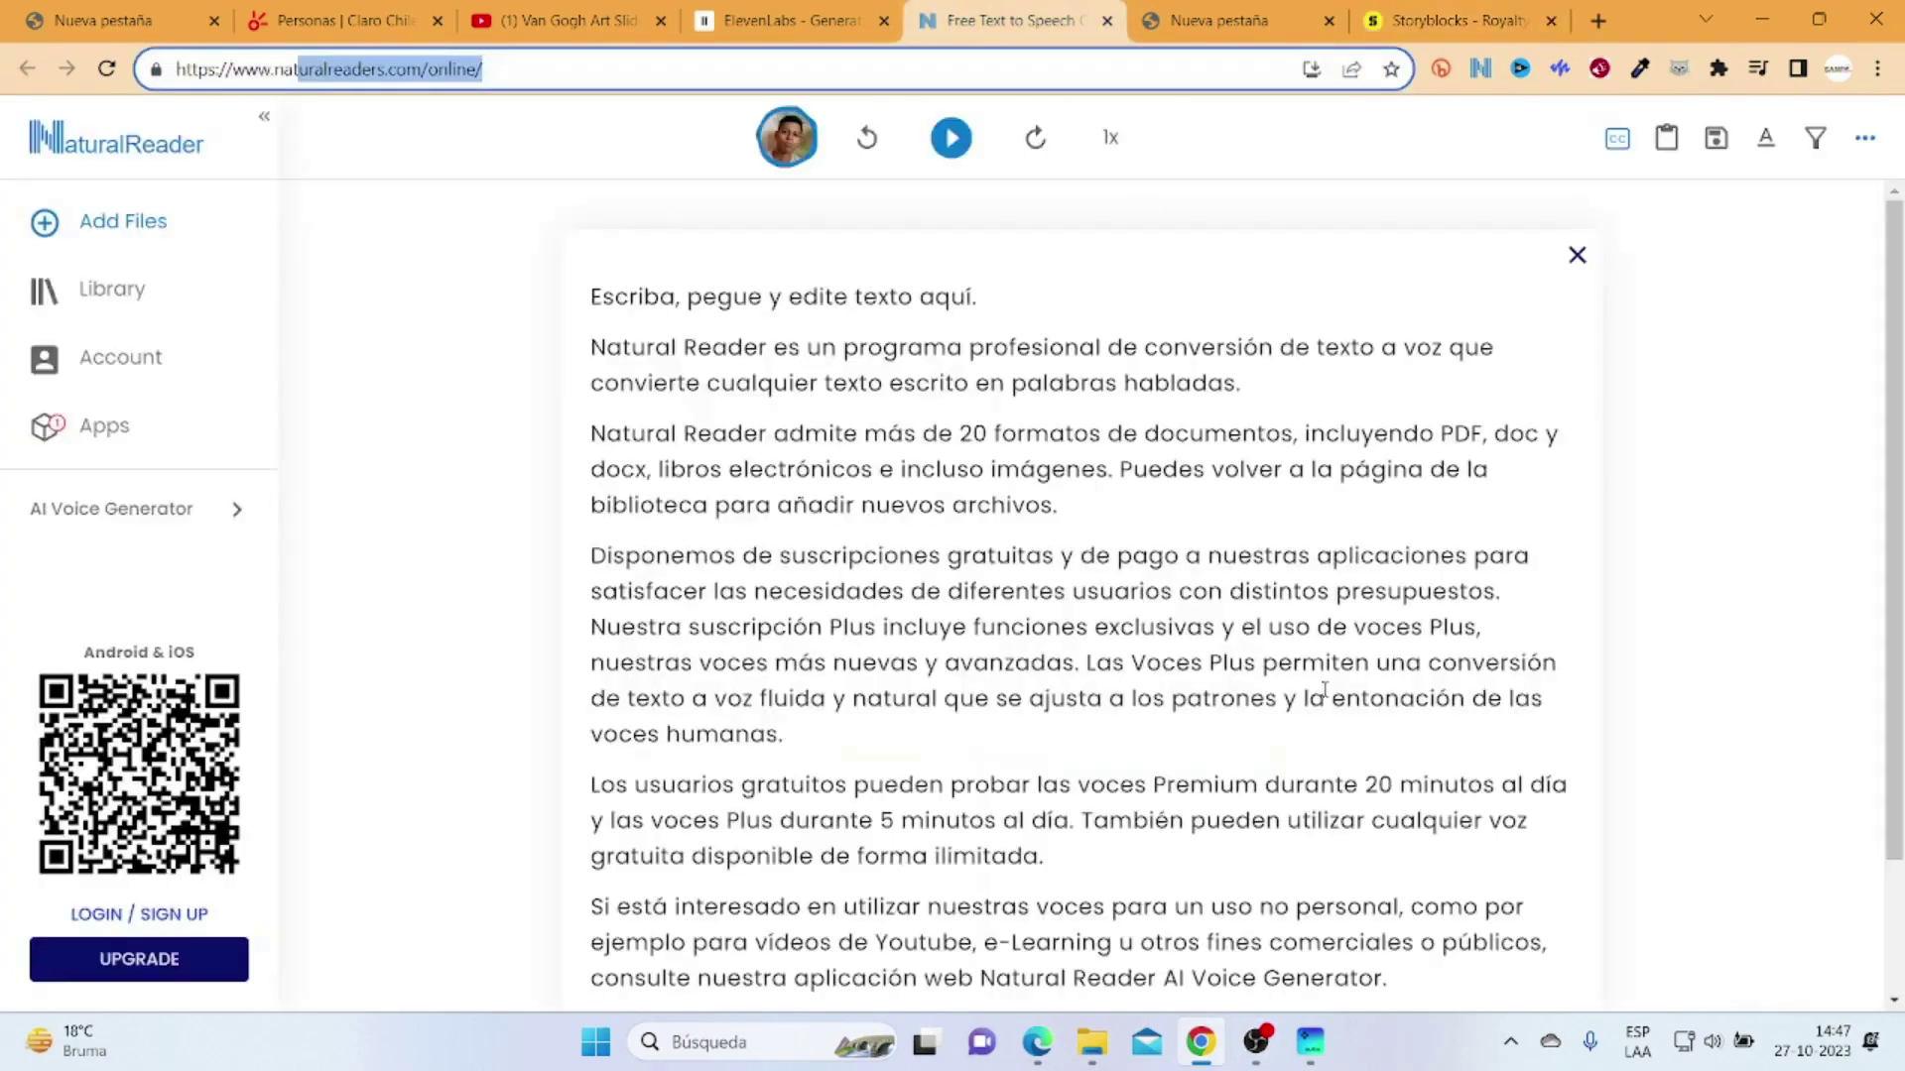
mouse_move(1268, 1064)
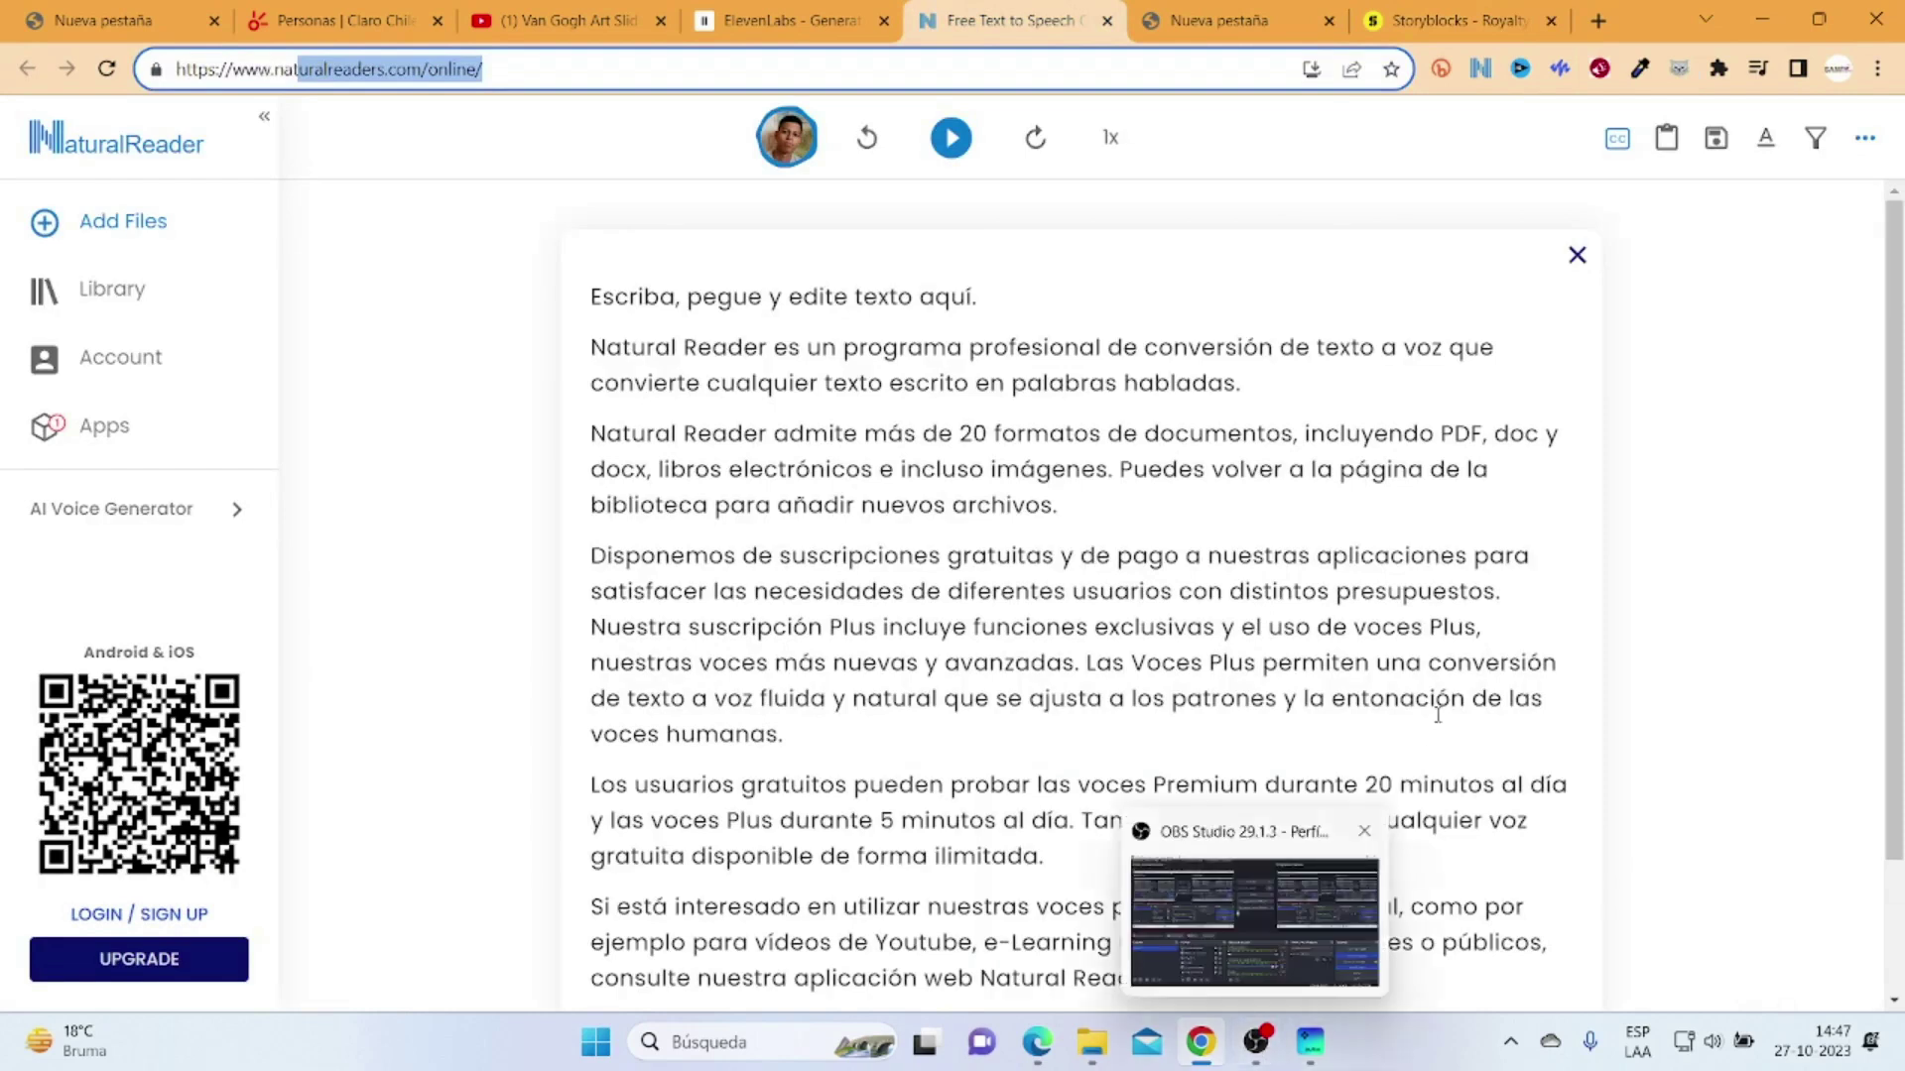
click(1575, 260)
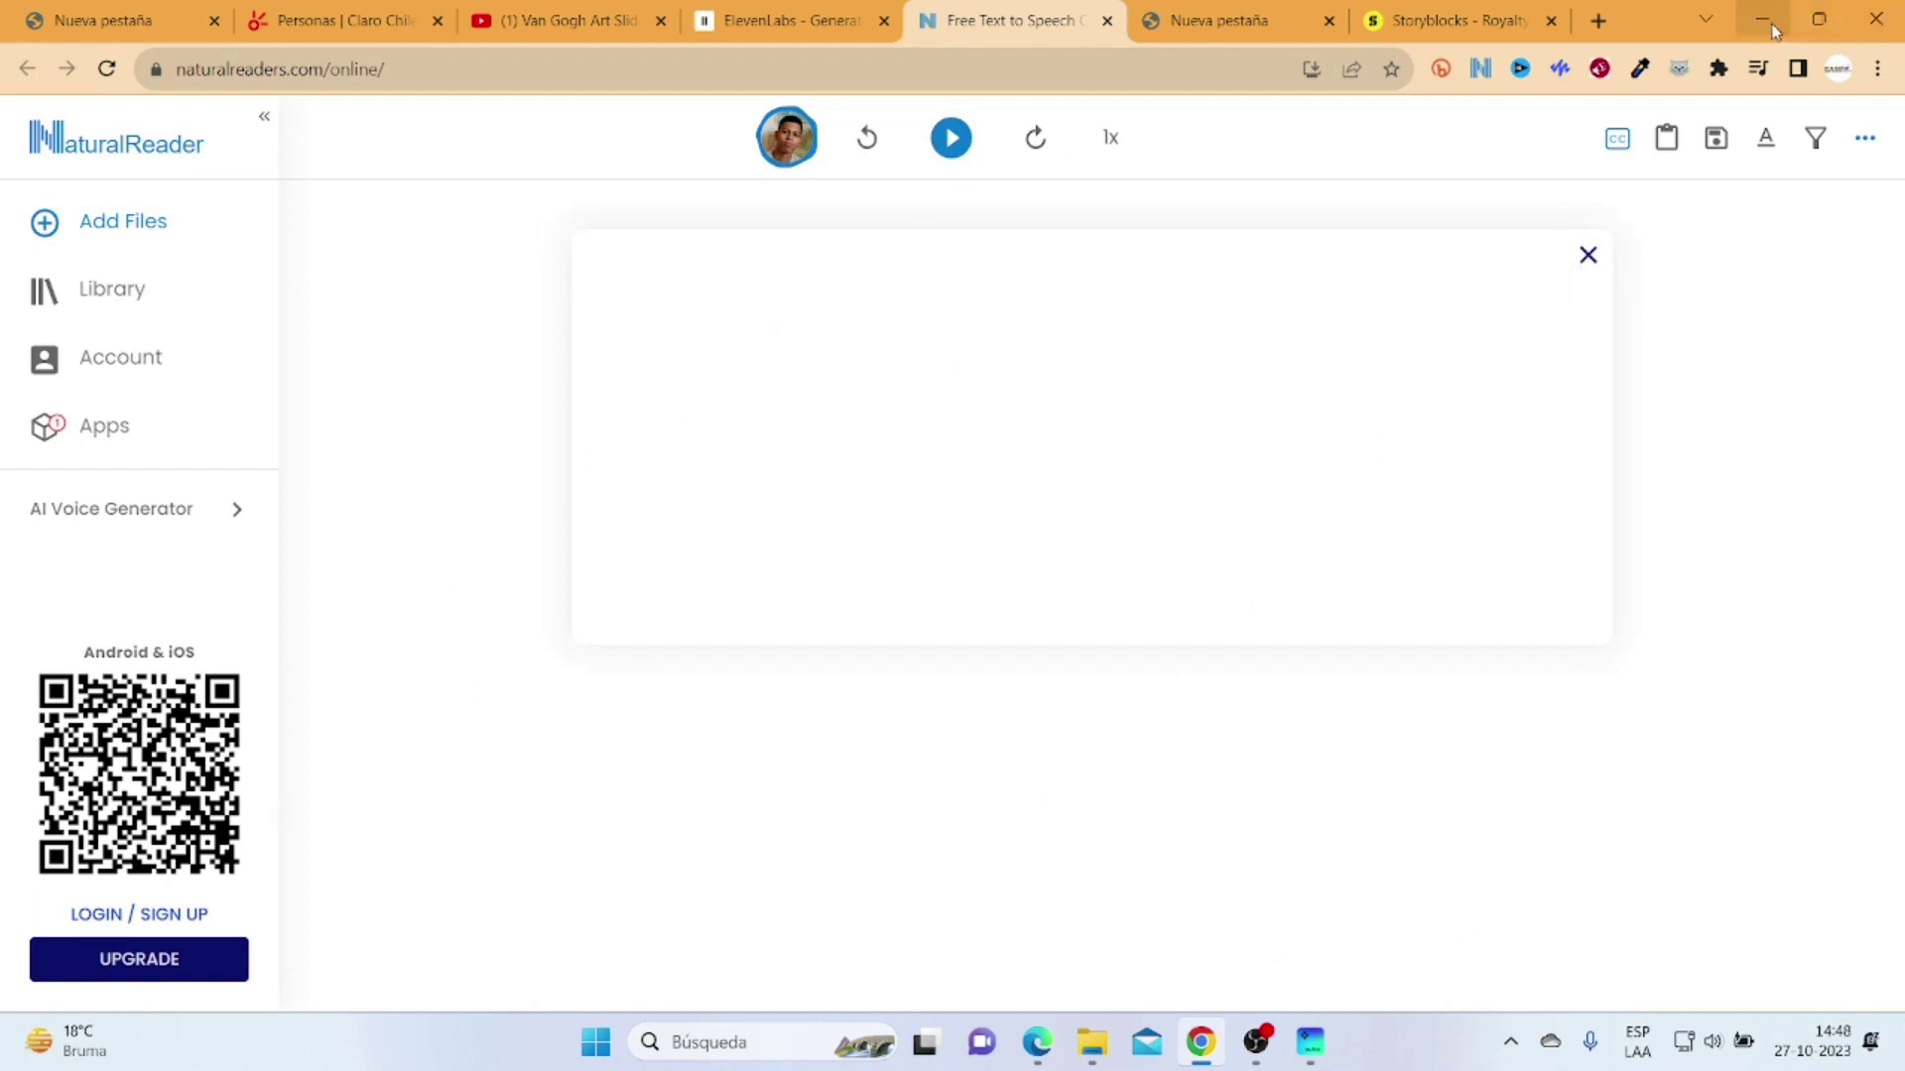
click(838, 575)
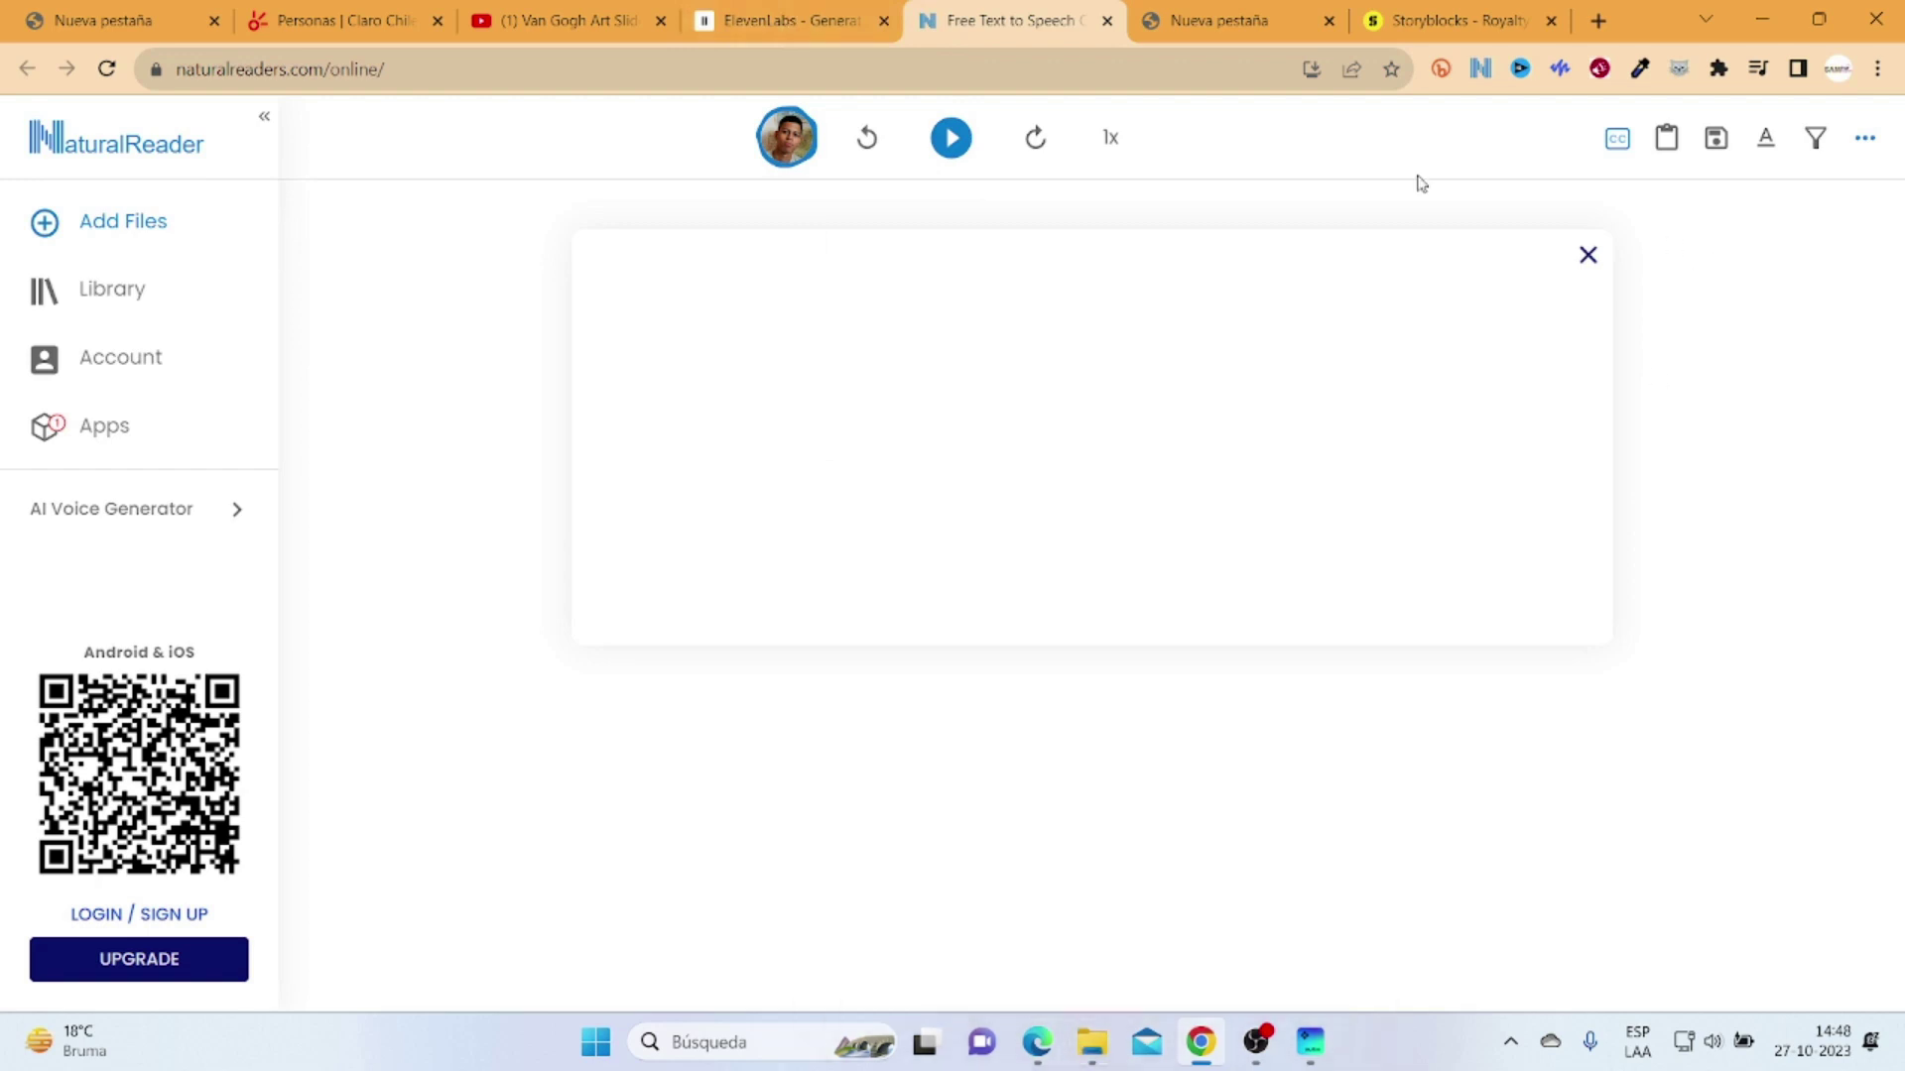
Step: Paste the copied article paragraphs into the empty NaturalReader text area
click(739, 20)
click(781, 20)
click(970, 25)
key(ctrl+v)
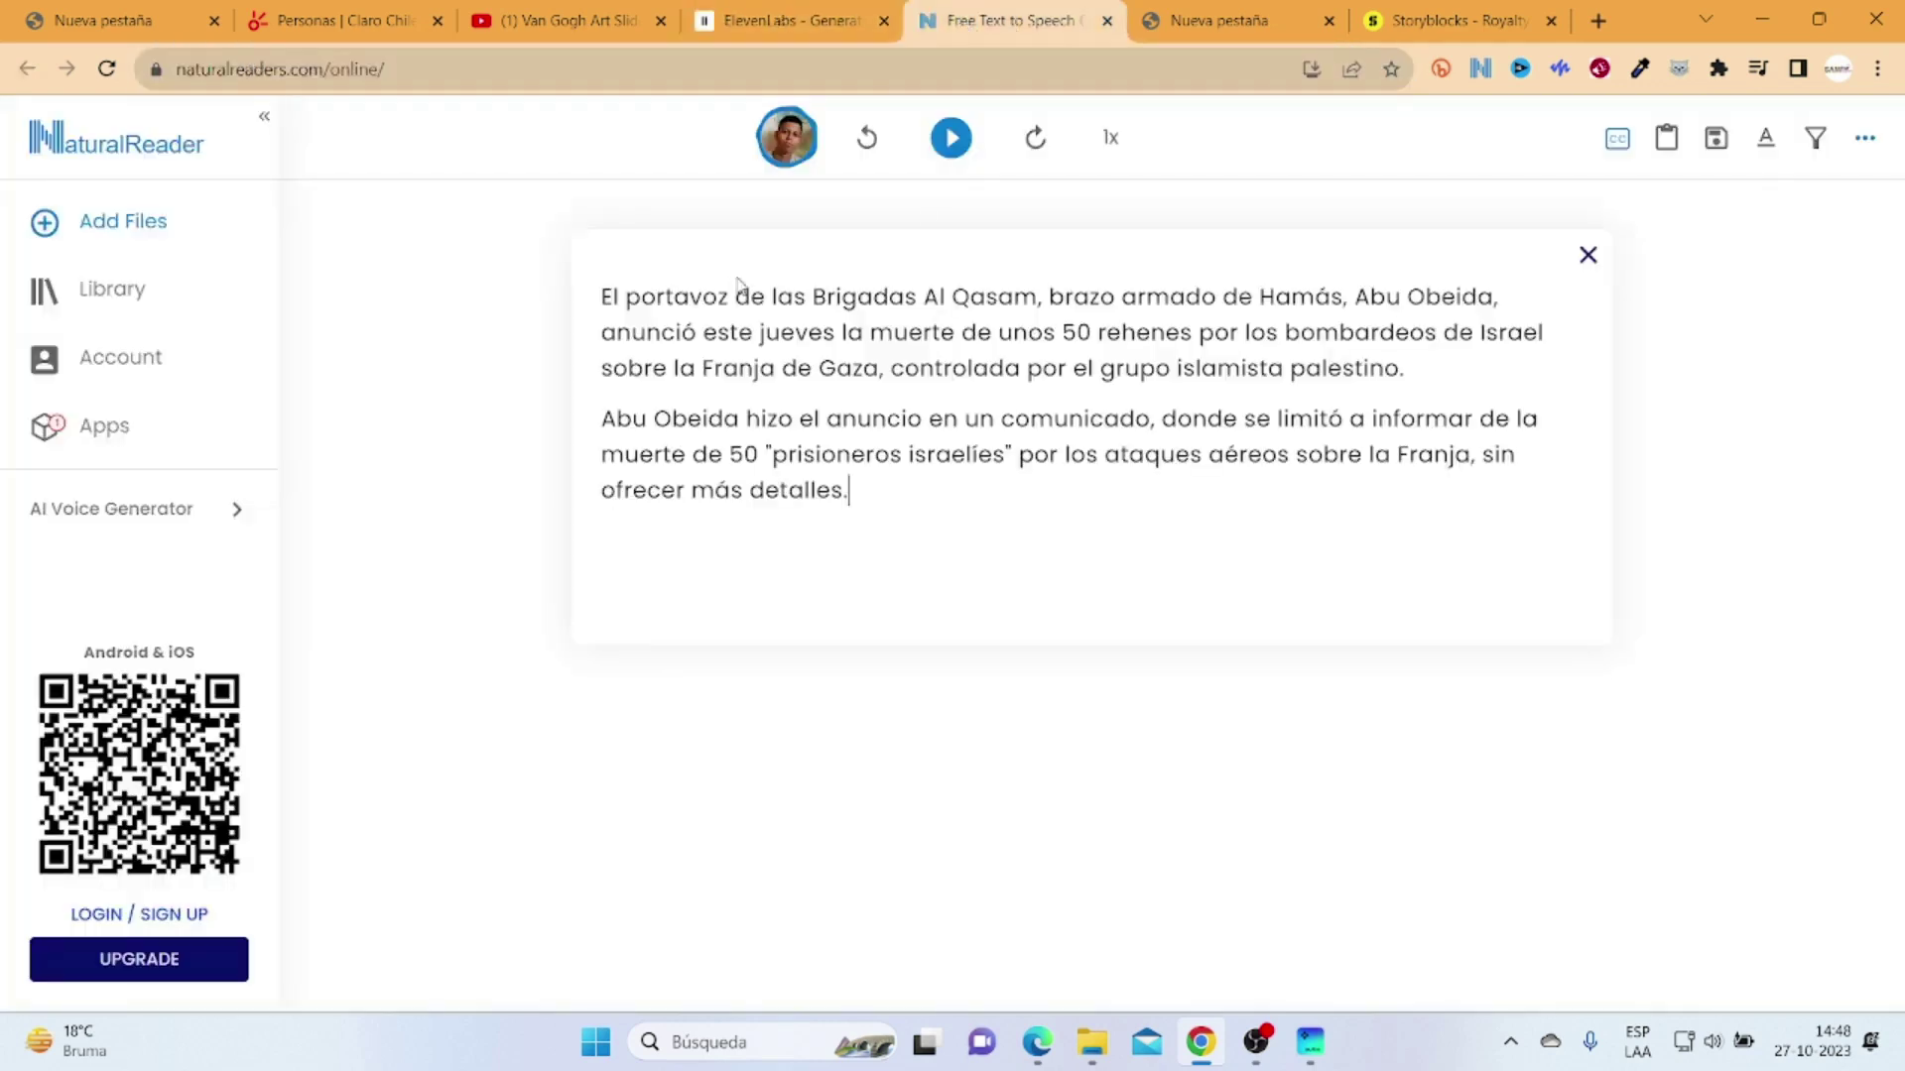
Step: Replace the existing text in ElevenLabs with the copied article paragraphs and generate the speech
click(784, 20)
drag(726, 421, 453, 220)
key(BackSpace)
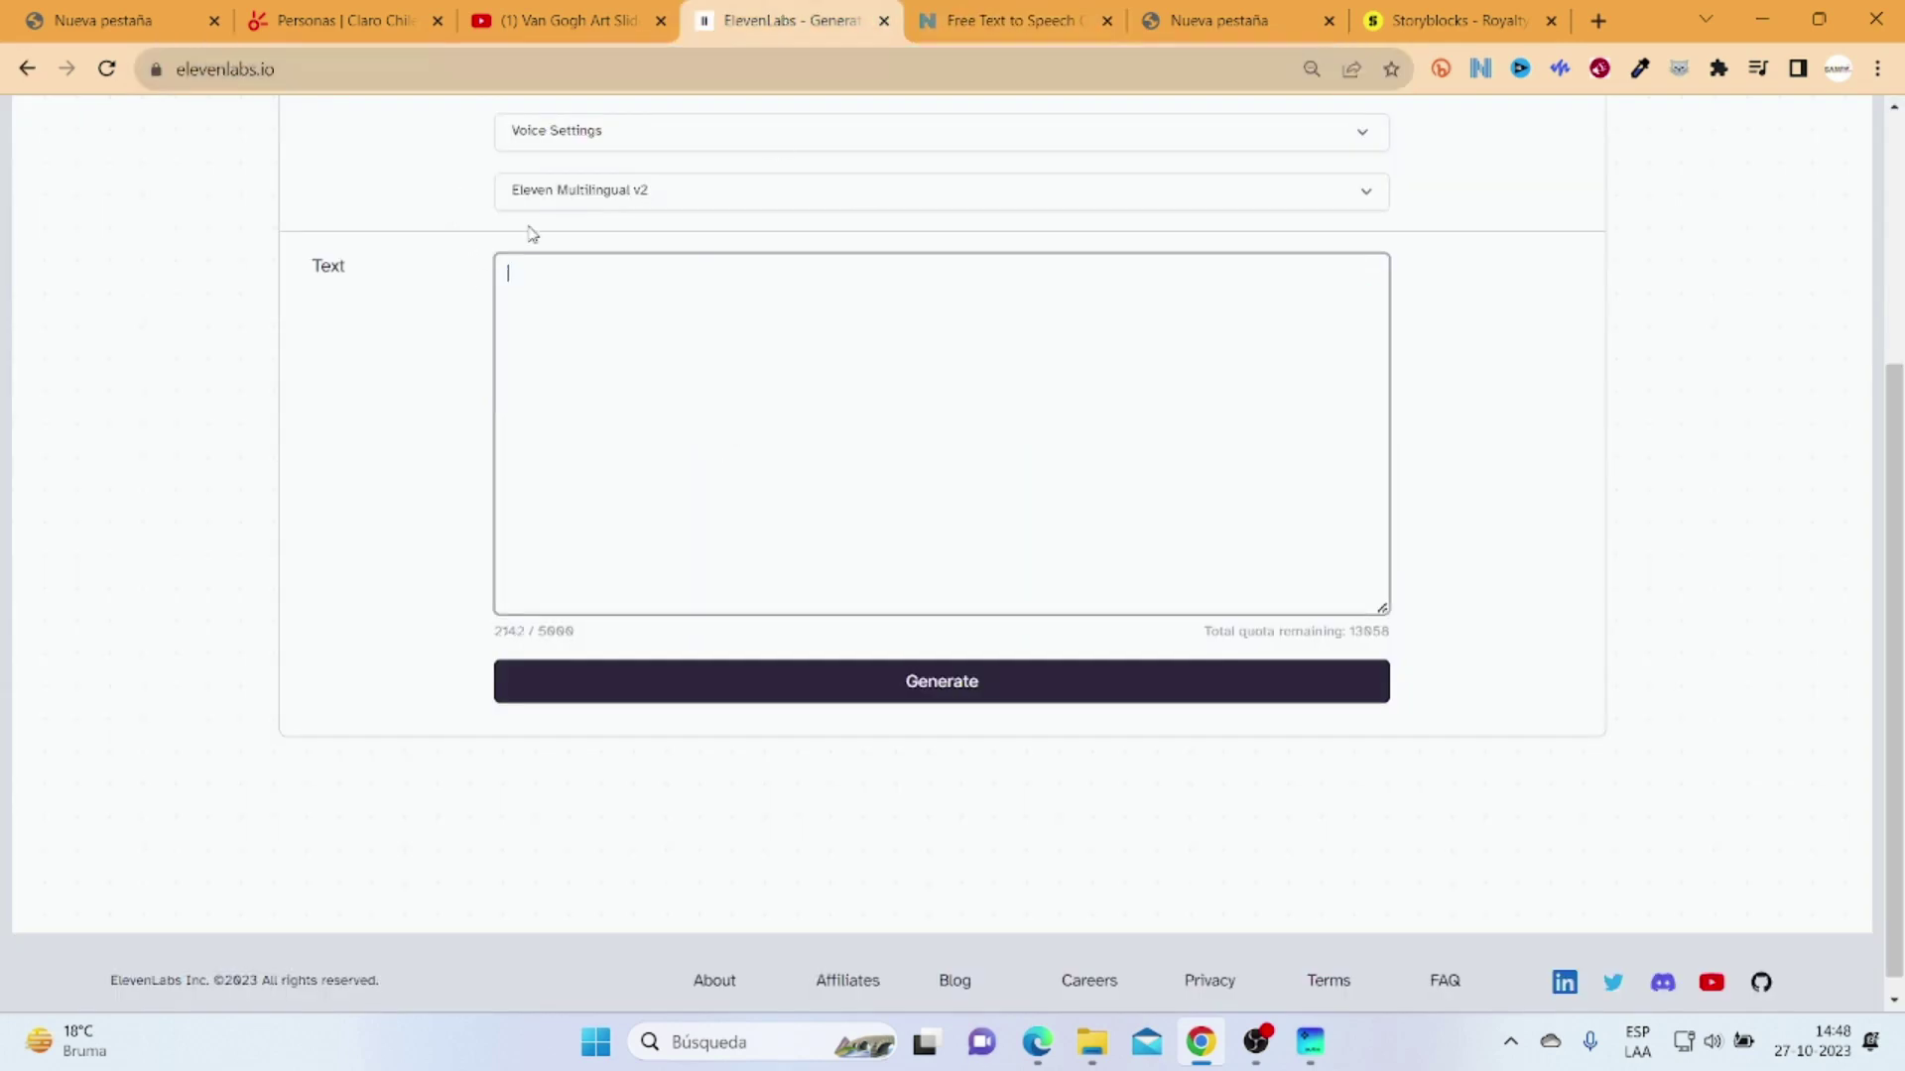
right_click(555, 307)
click(659, 502)
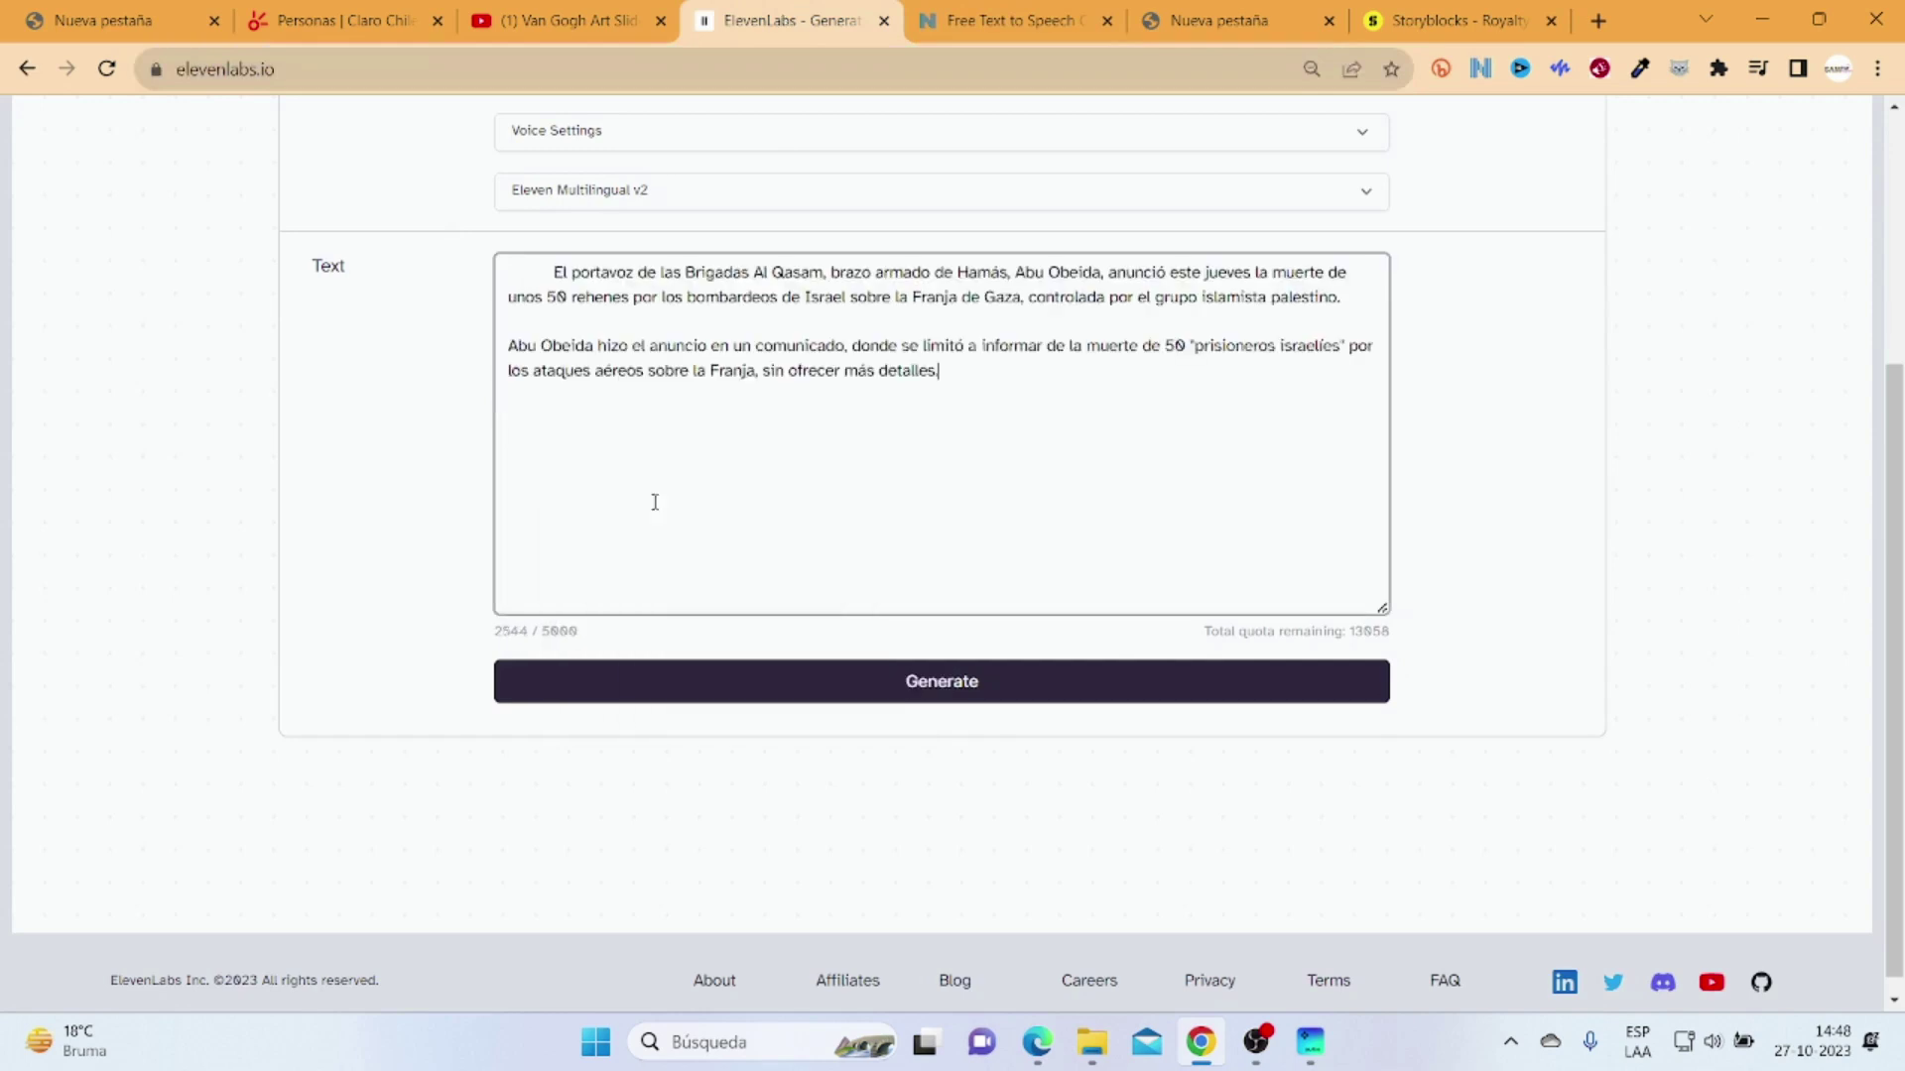
click(995, 692)
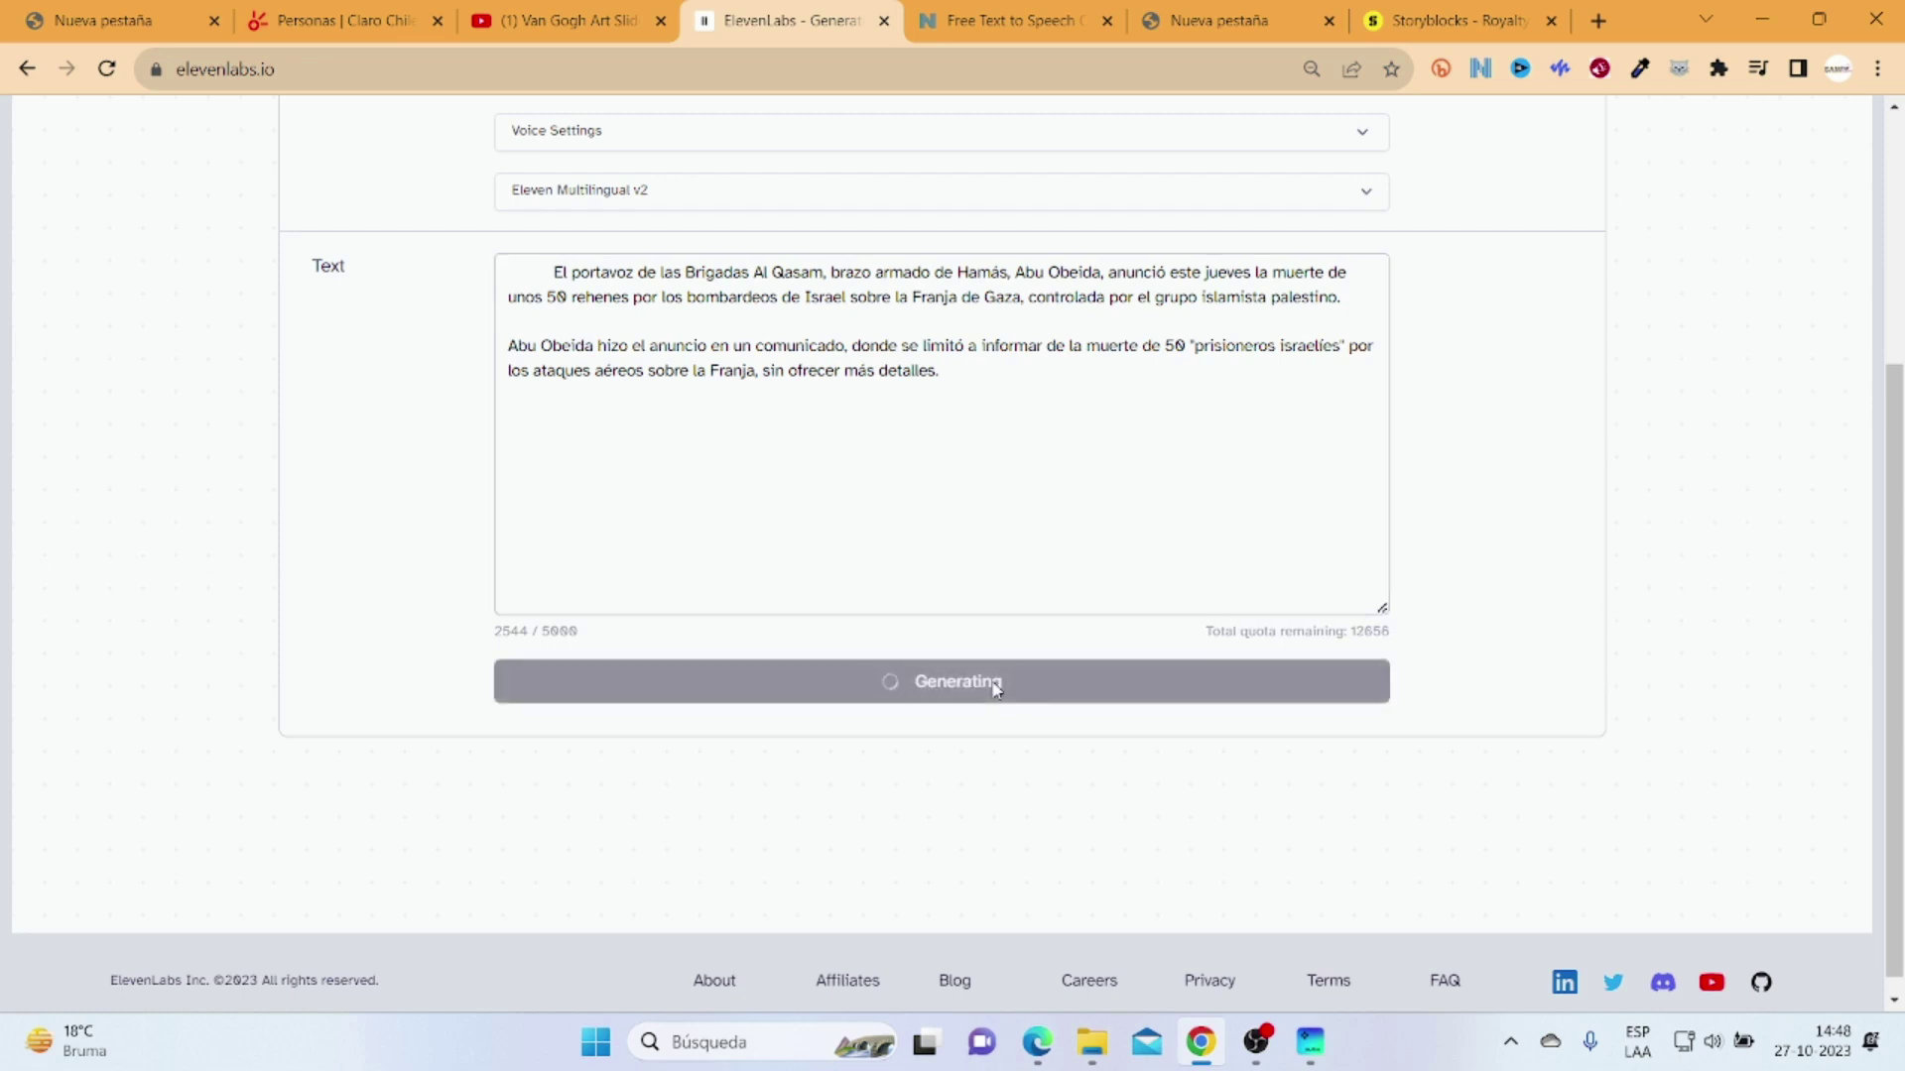
Step: Preview part of the narration in NaturalReader, pause it, and return to ElevenLabs for its generated speech
click(972, 24)
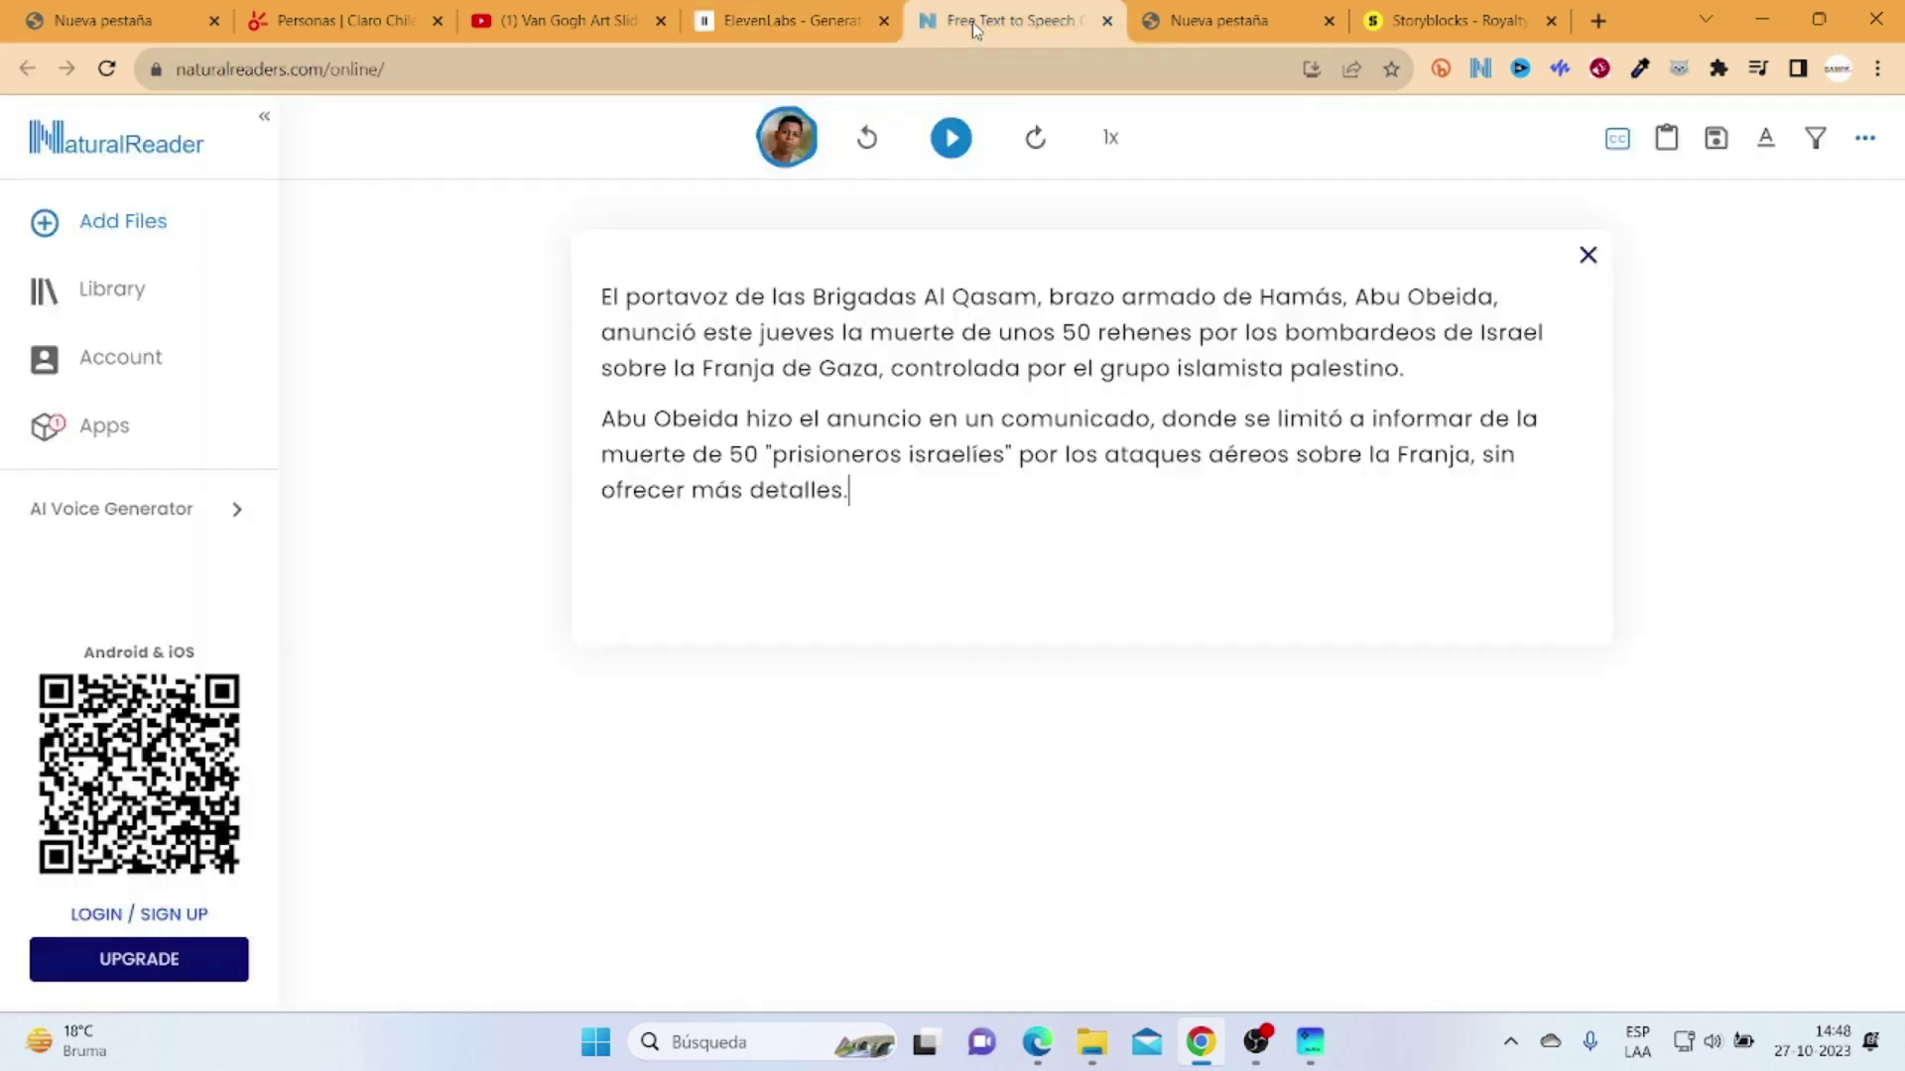
click(952, 140)
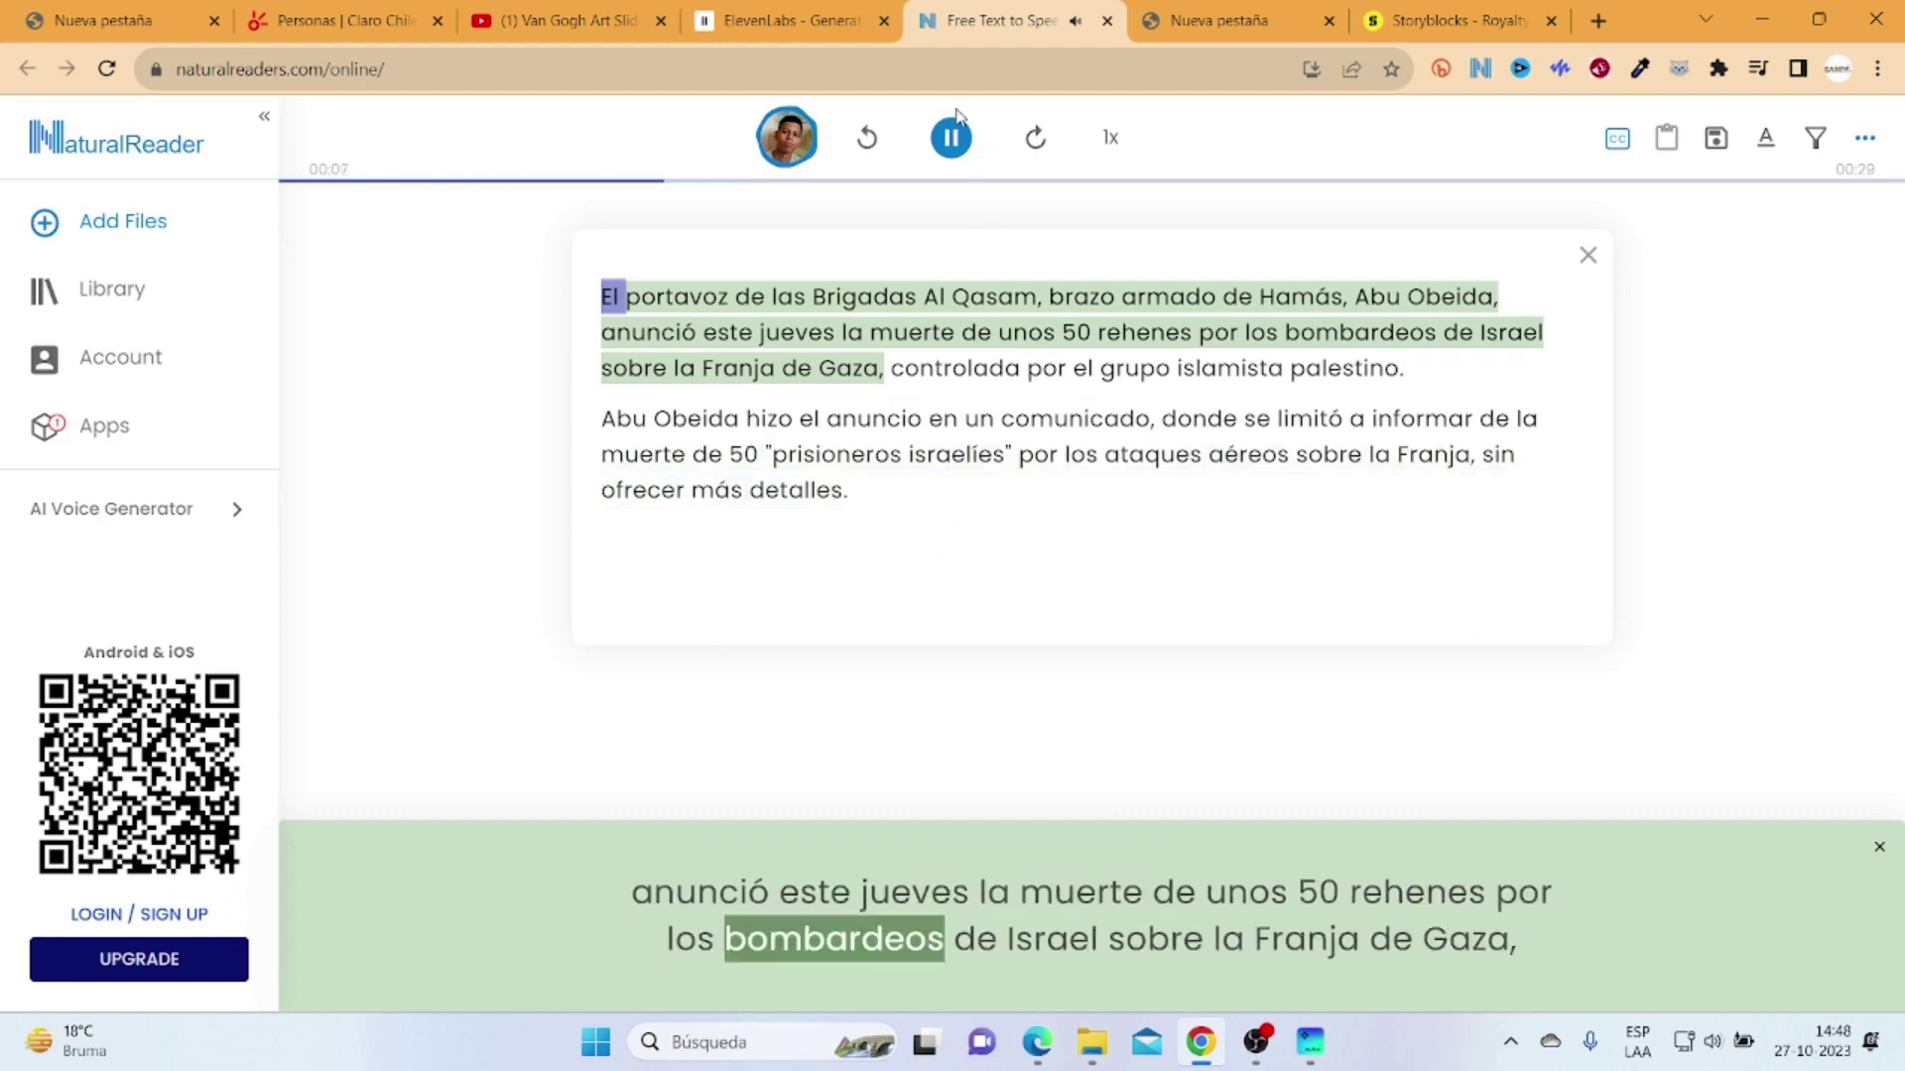
click(951, 139)
click(794, 14)
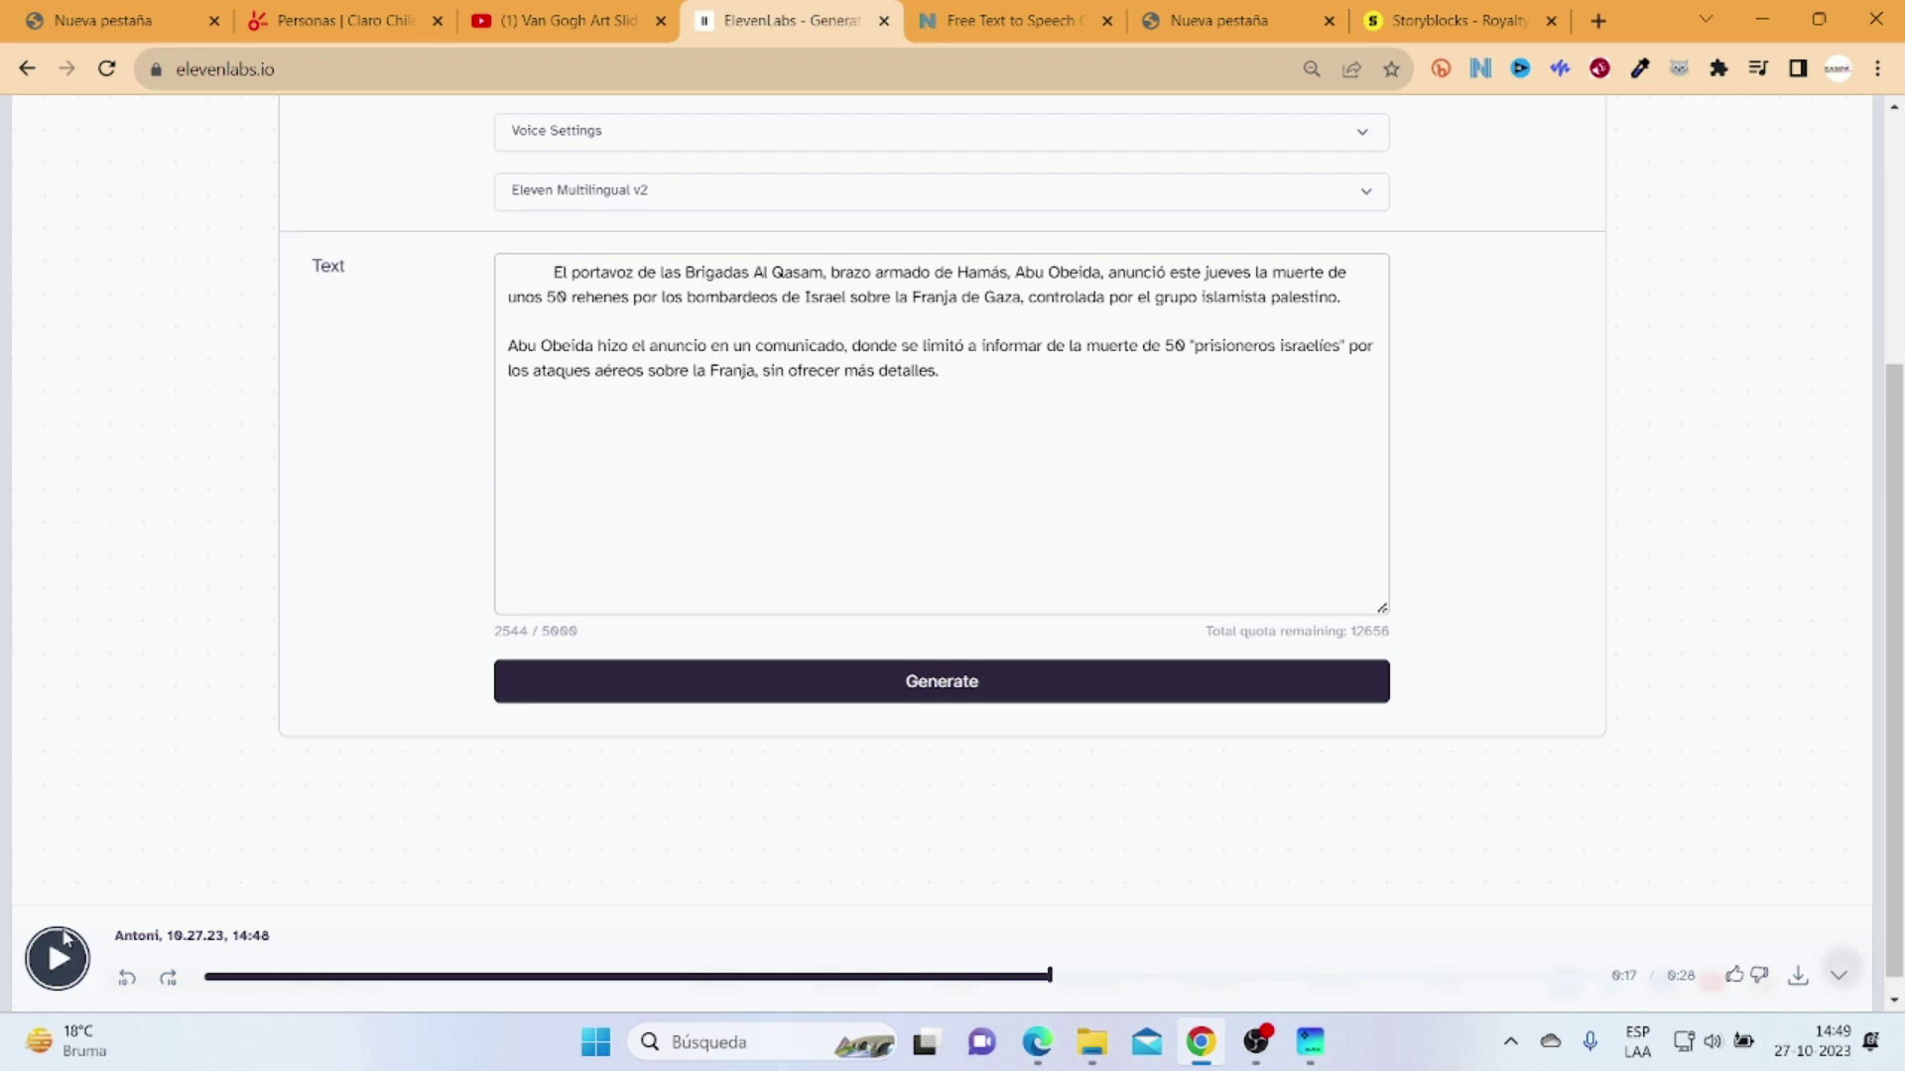
Step: Switch to the article in Microsoft Edge and copy the four paragraphs from "Anteriormente" through "unos 25 países"
mouse_move(1067, 1056)
click(1036, 1042)
scroll(436, 596, down, 5)
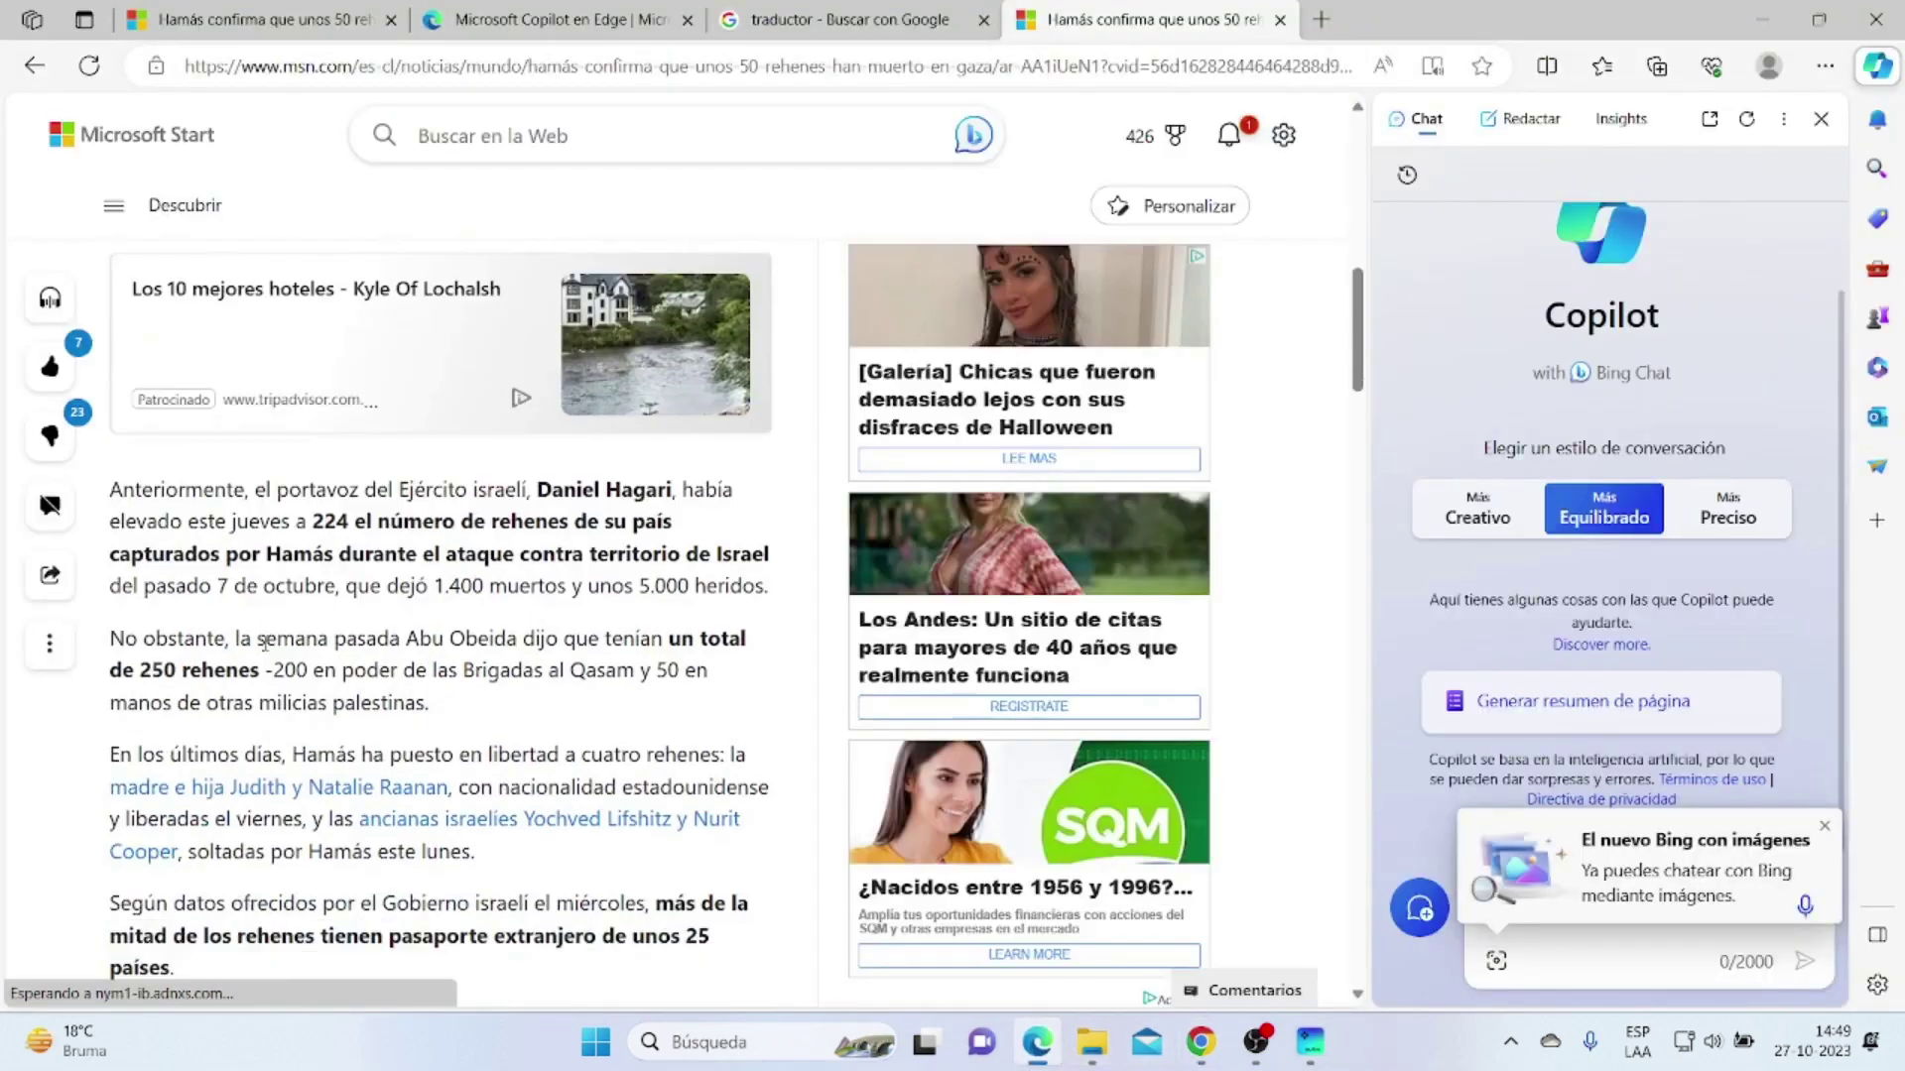
drag(109, 489, 346, 967)
scroll(443, 749, down, 4)
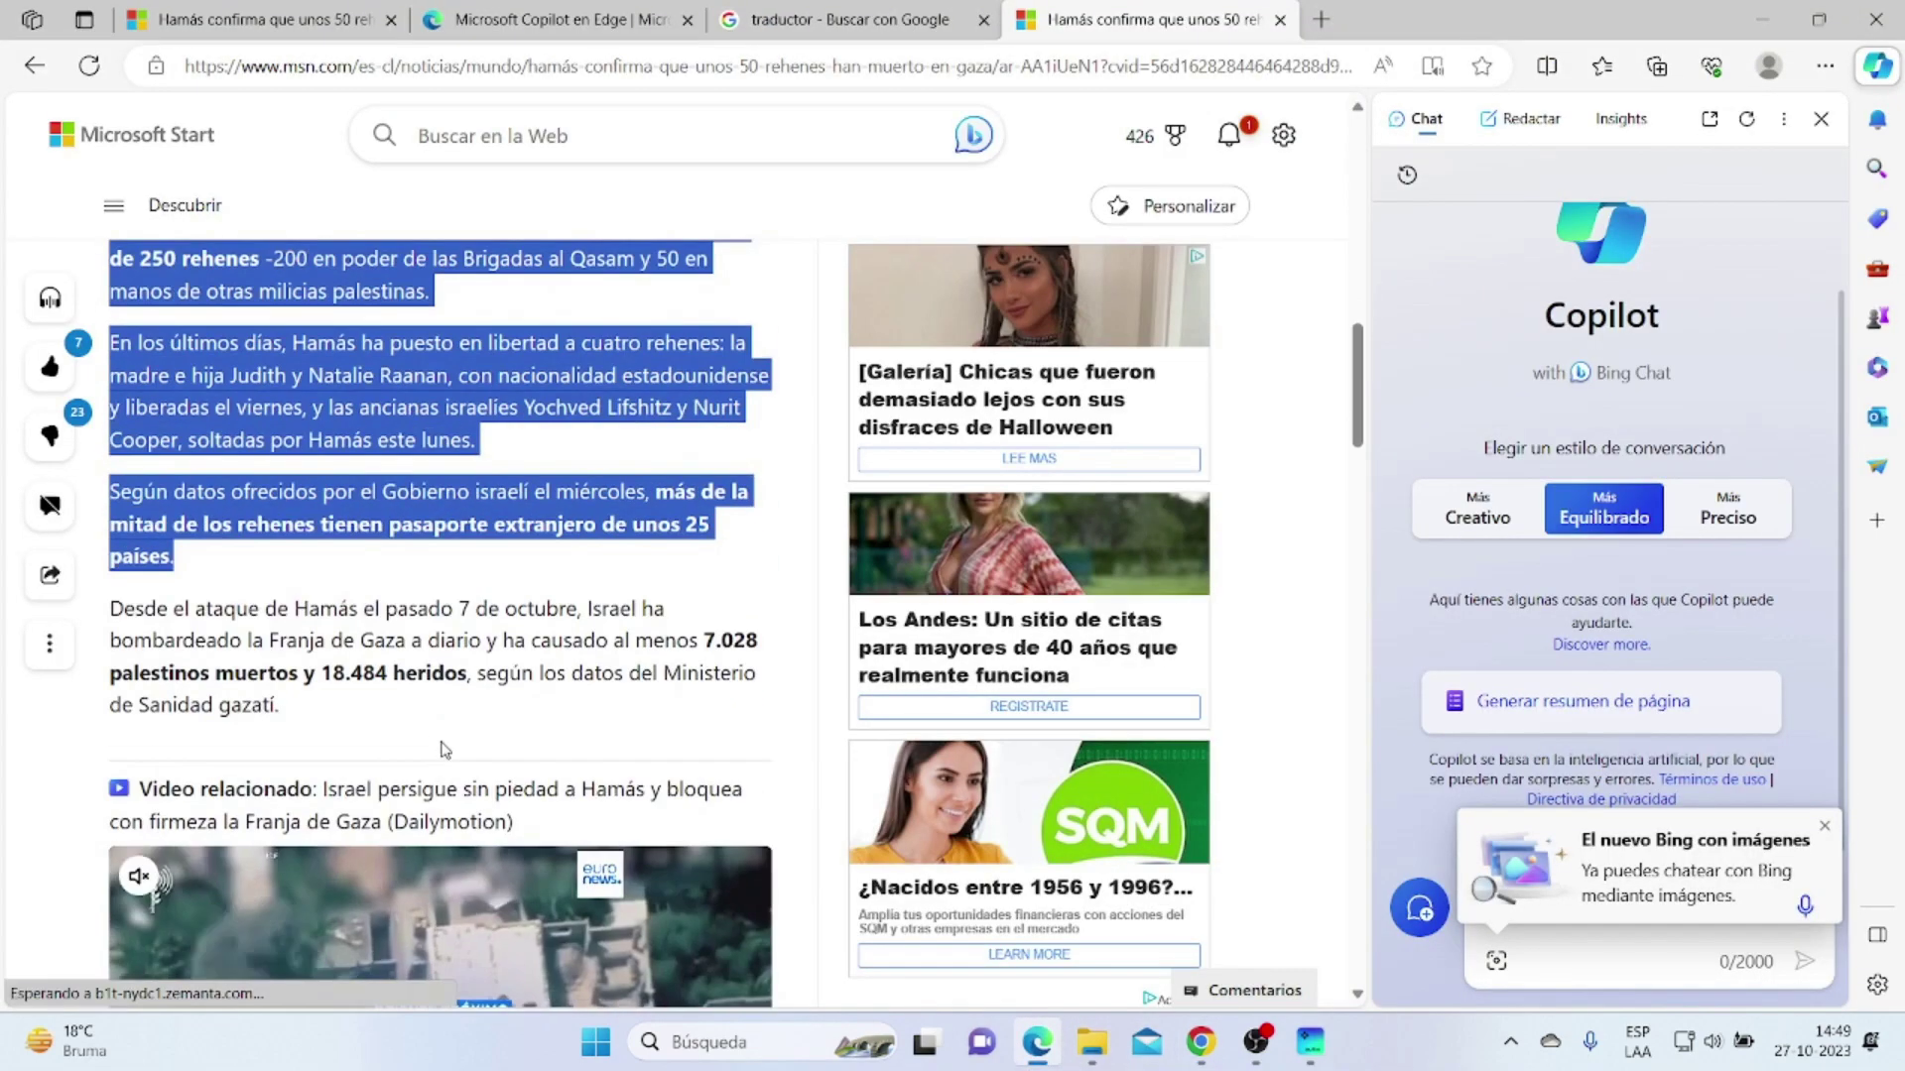
scroll(463, 620, up, 2)
right_click(399, 513)
click(466, 659)
Step: In Google Chrome, append the four copied paragraphs to the existing text in both ElevenLabs and NaturalReader
click(1200, 1041)
click(964, 341)
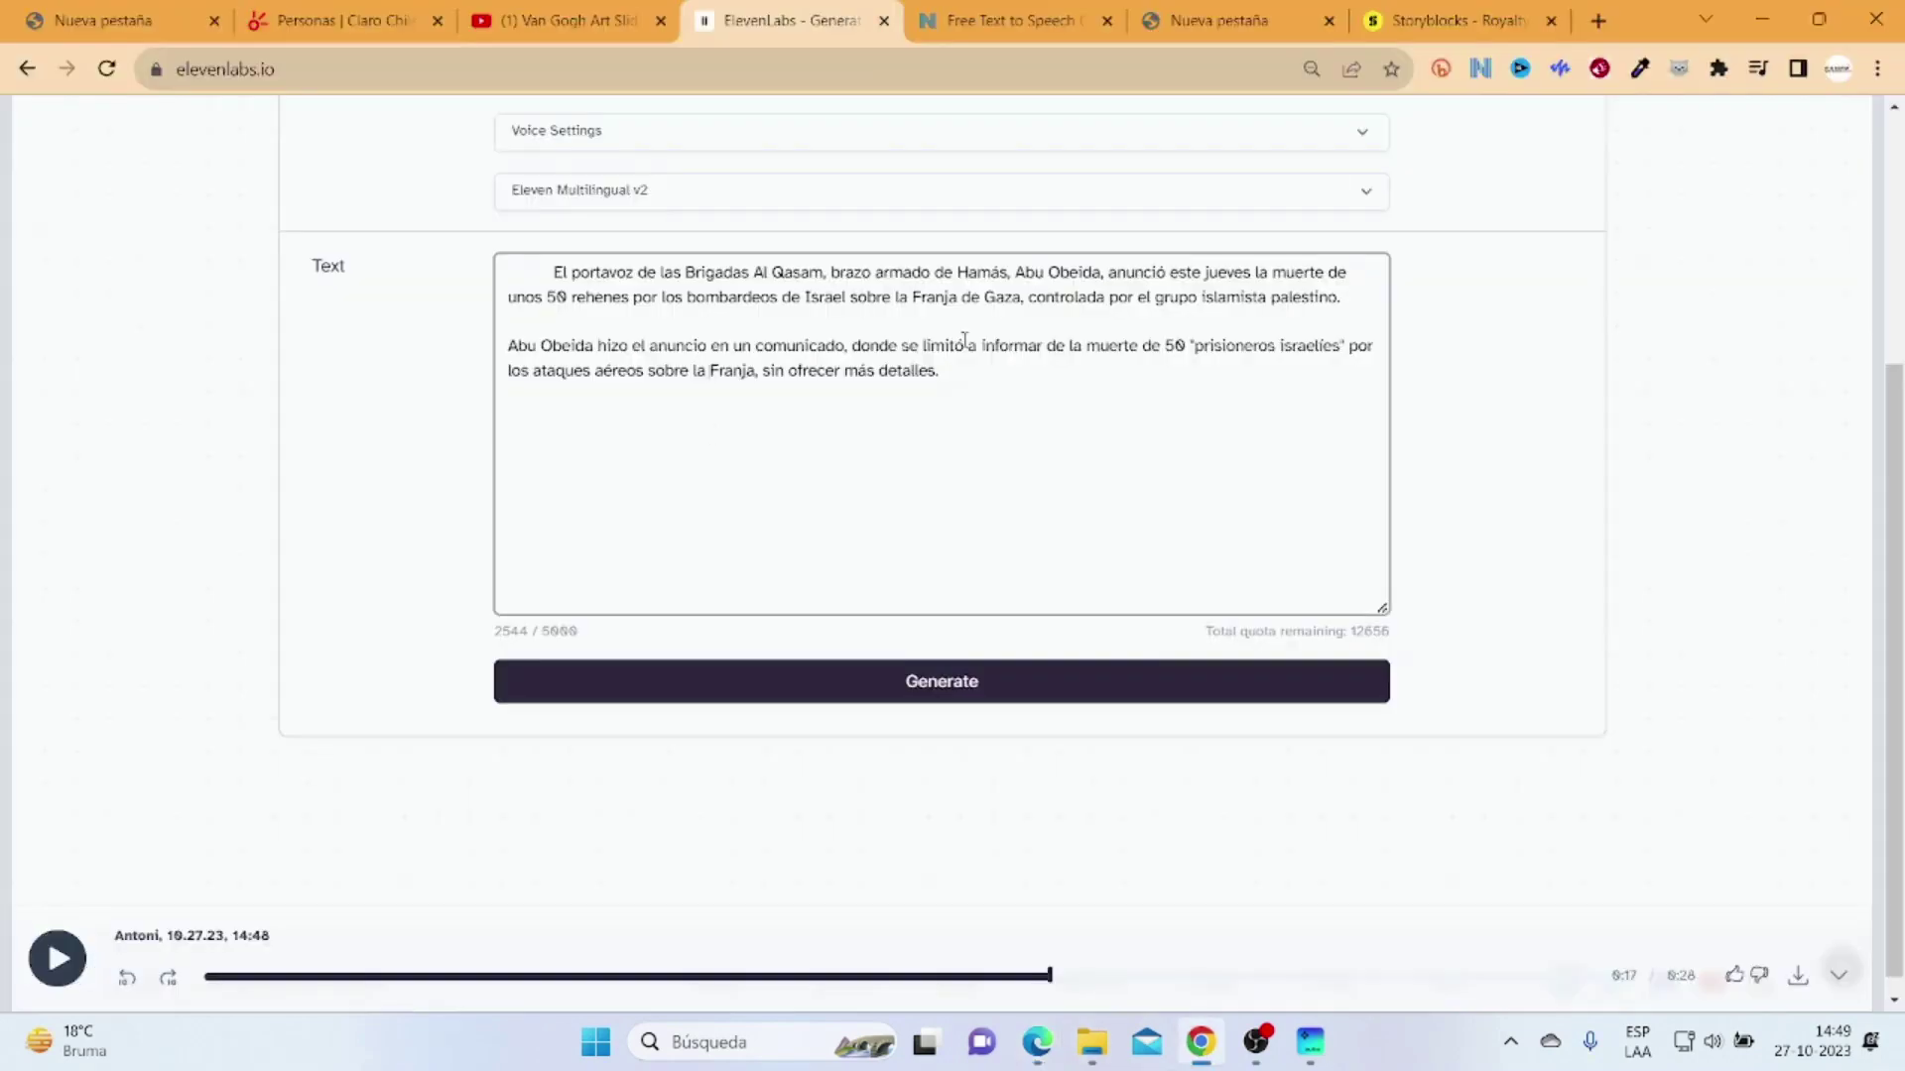
key(ctrl+v)
click(1012, 20)
key(Return)
key(ctrl+v)
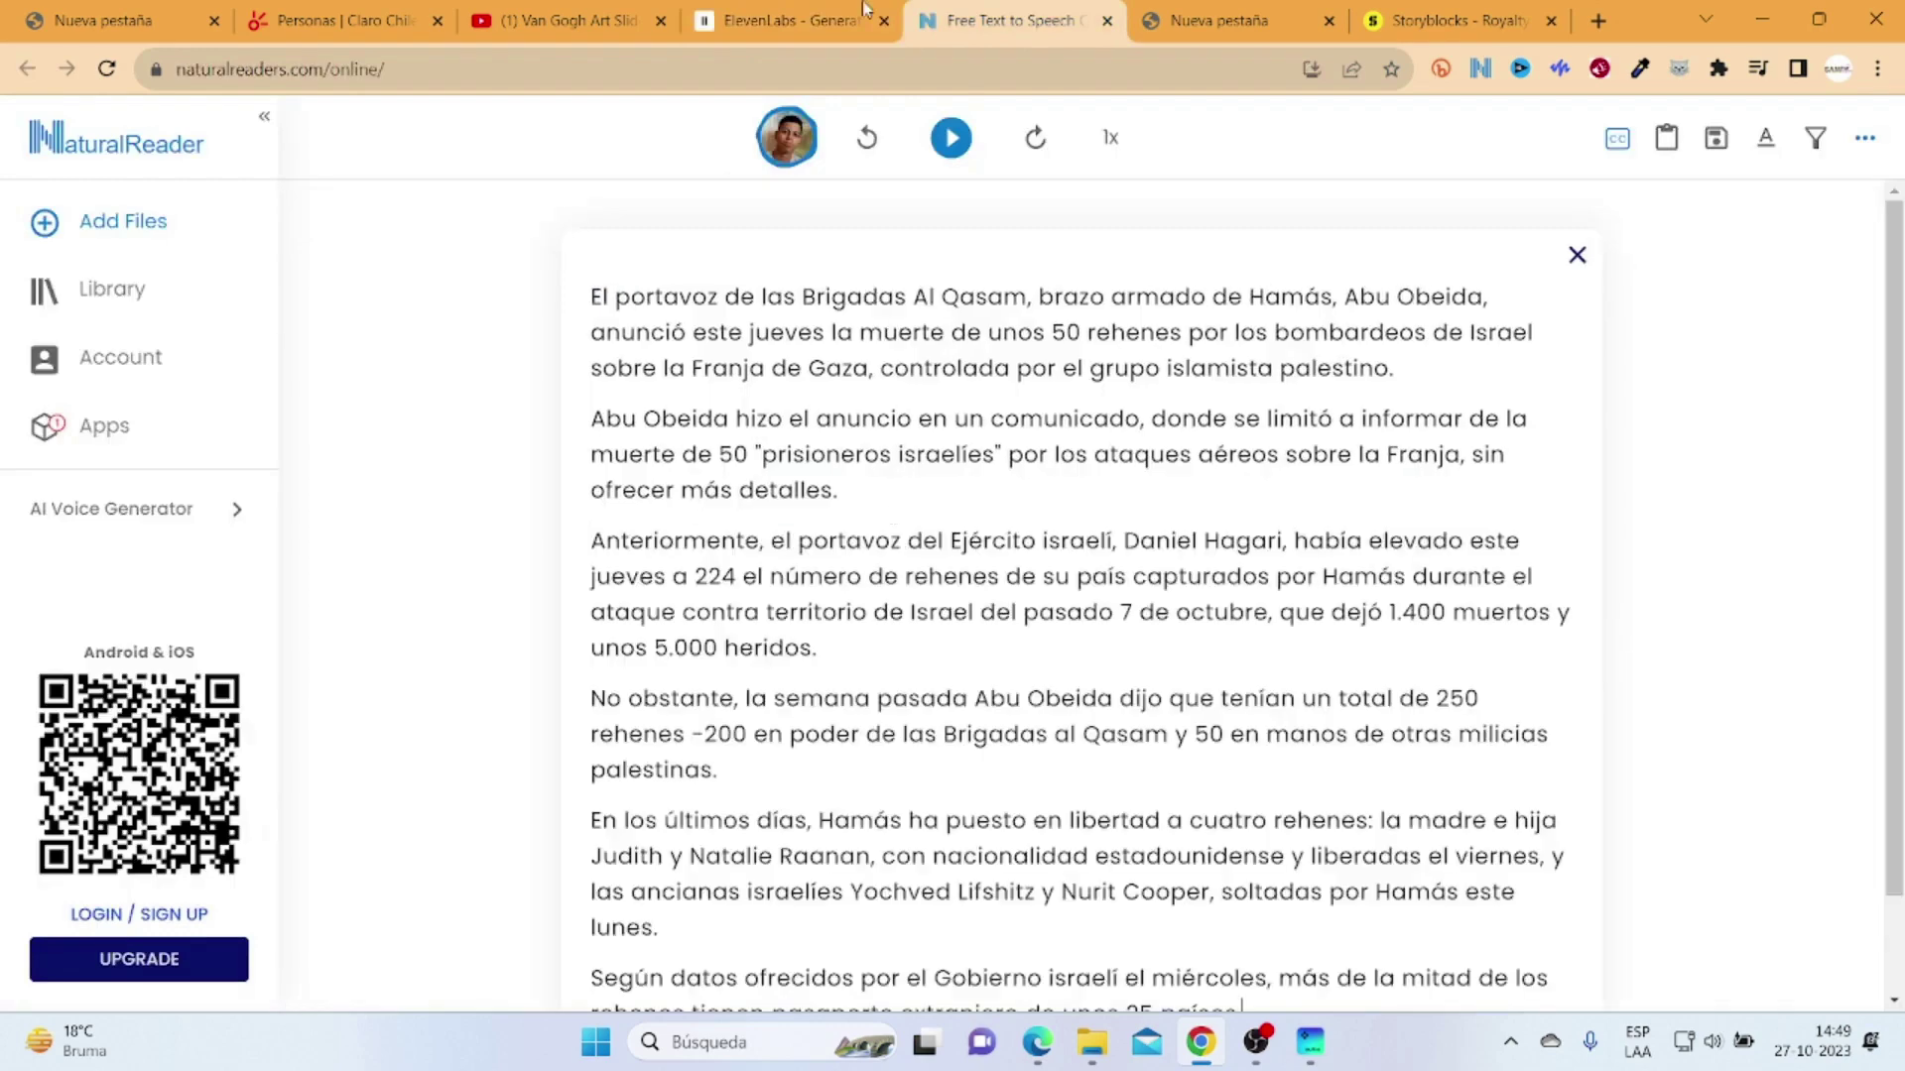
Step: Return to the article in Microsoft Edge and copy its final paragraph, beginning "Desde el ataque de Hamás"
click(1037, 1042)
scroll(436, 496, down, 3)
click(109, 474)
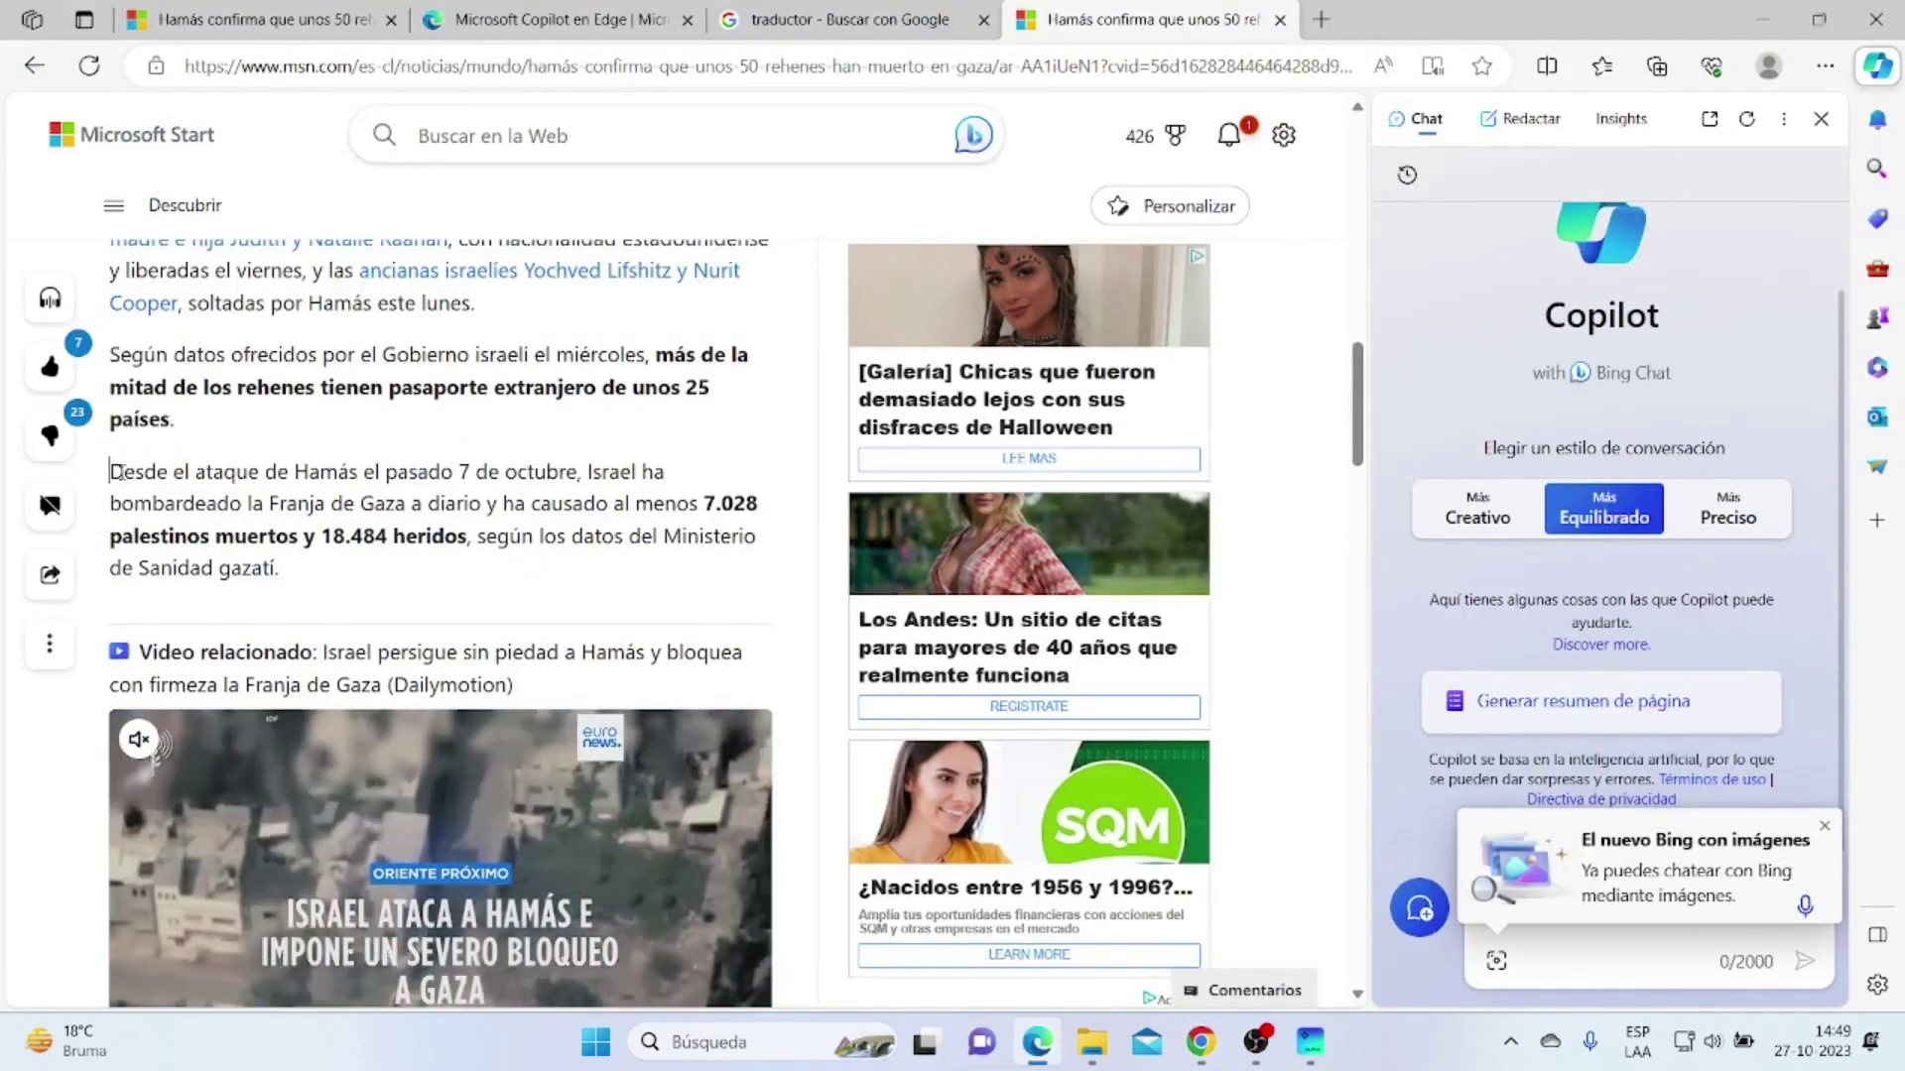
drag(109, 475, 280, 570)
key(ctrl+c)
right_click(236, 491)
click(297, 545)
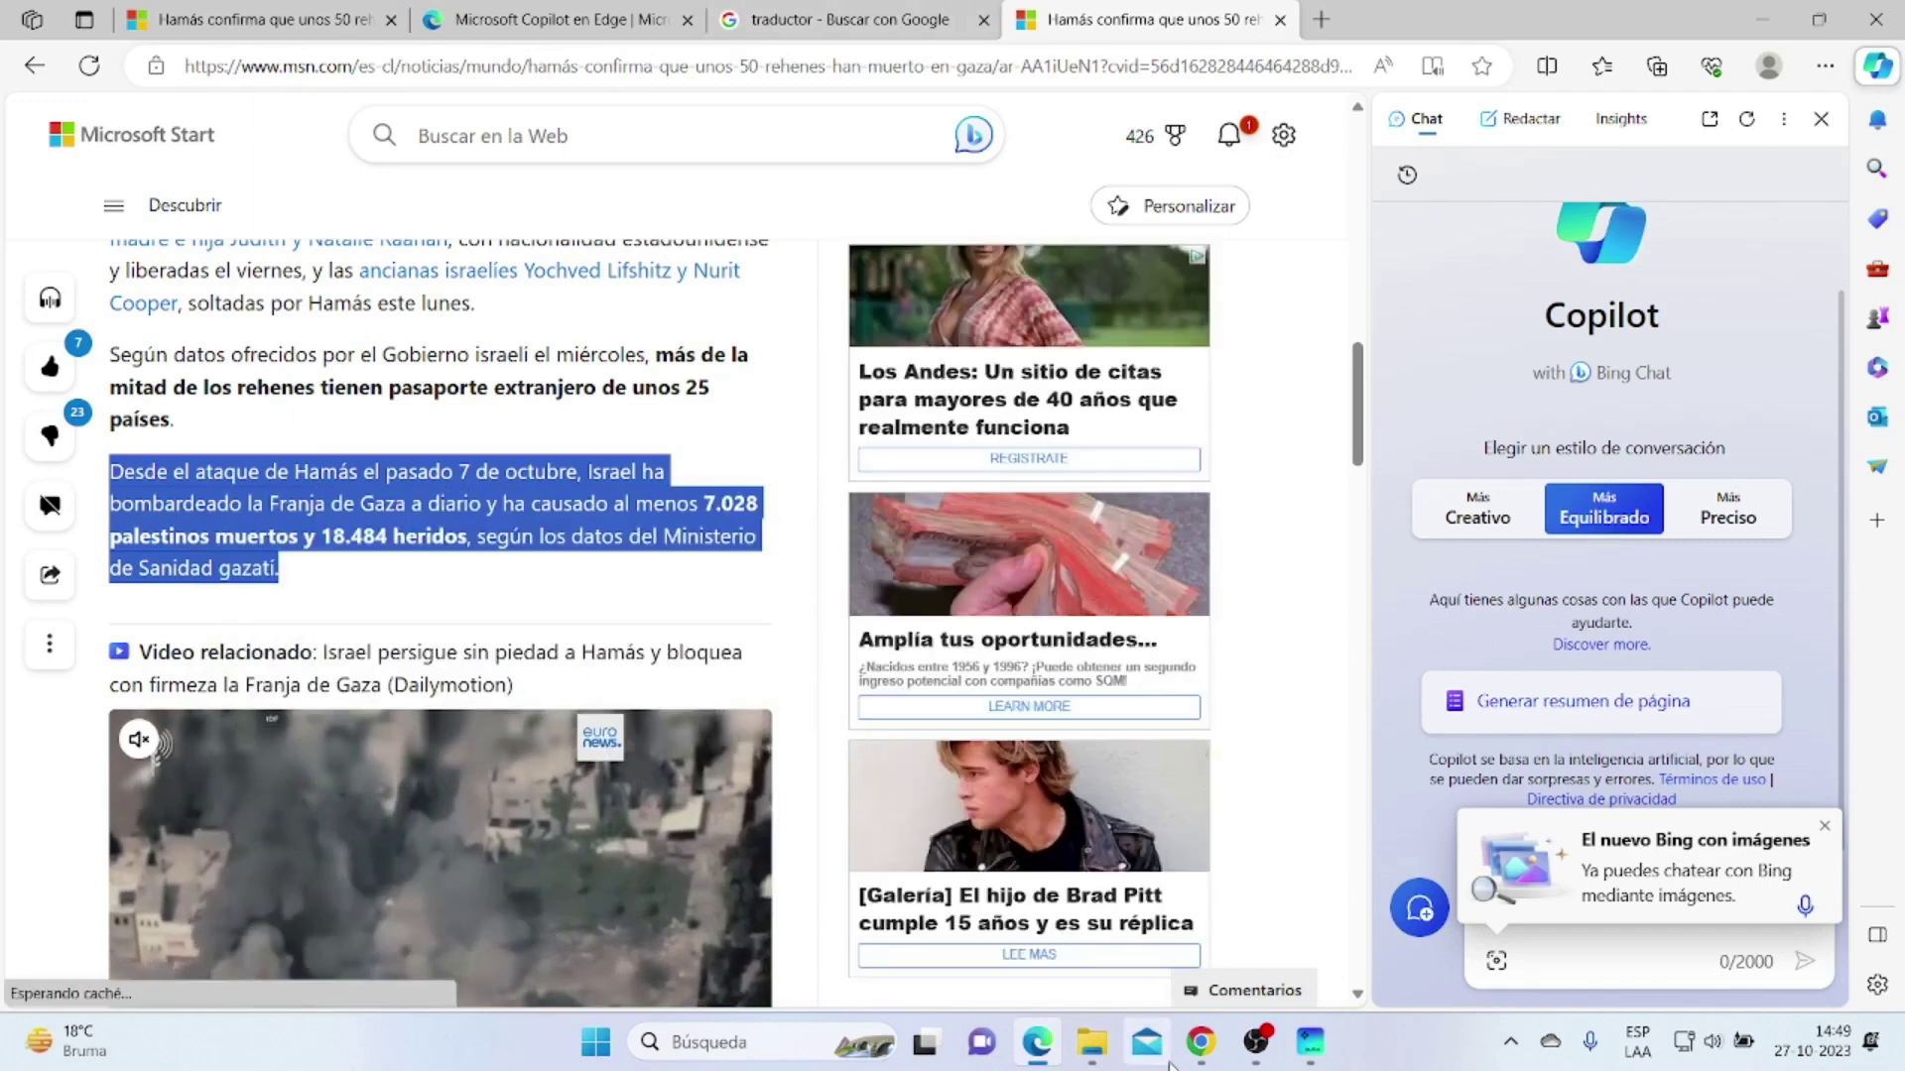
Step: In Google Chrome, add the copied final paragraph on a new line at the end of the NaturalReader and ElevenLabs texts
click(1201, 1042)
scroll(1082, 596, down, 2)
key(Return)
key(ctrl+v)
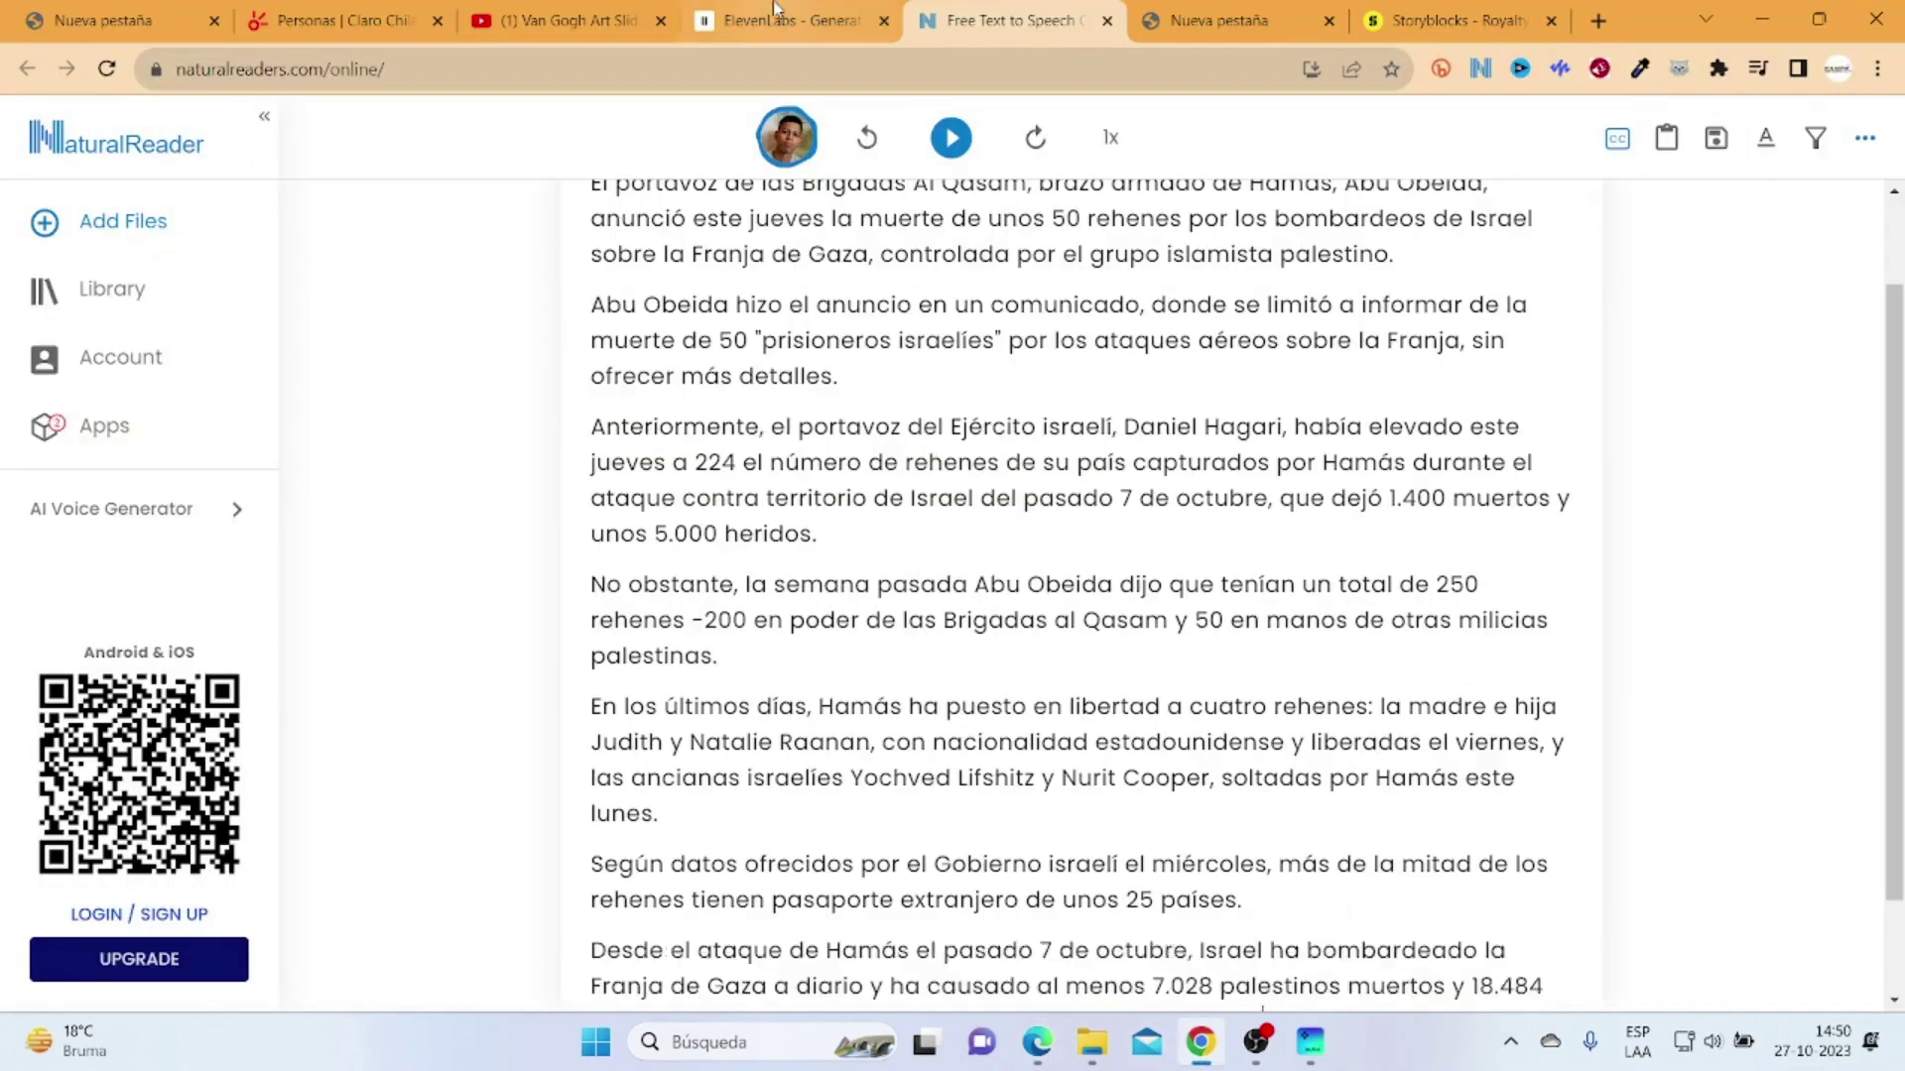
click(802, 17)
scroll(754, 591, down, 2)
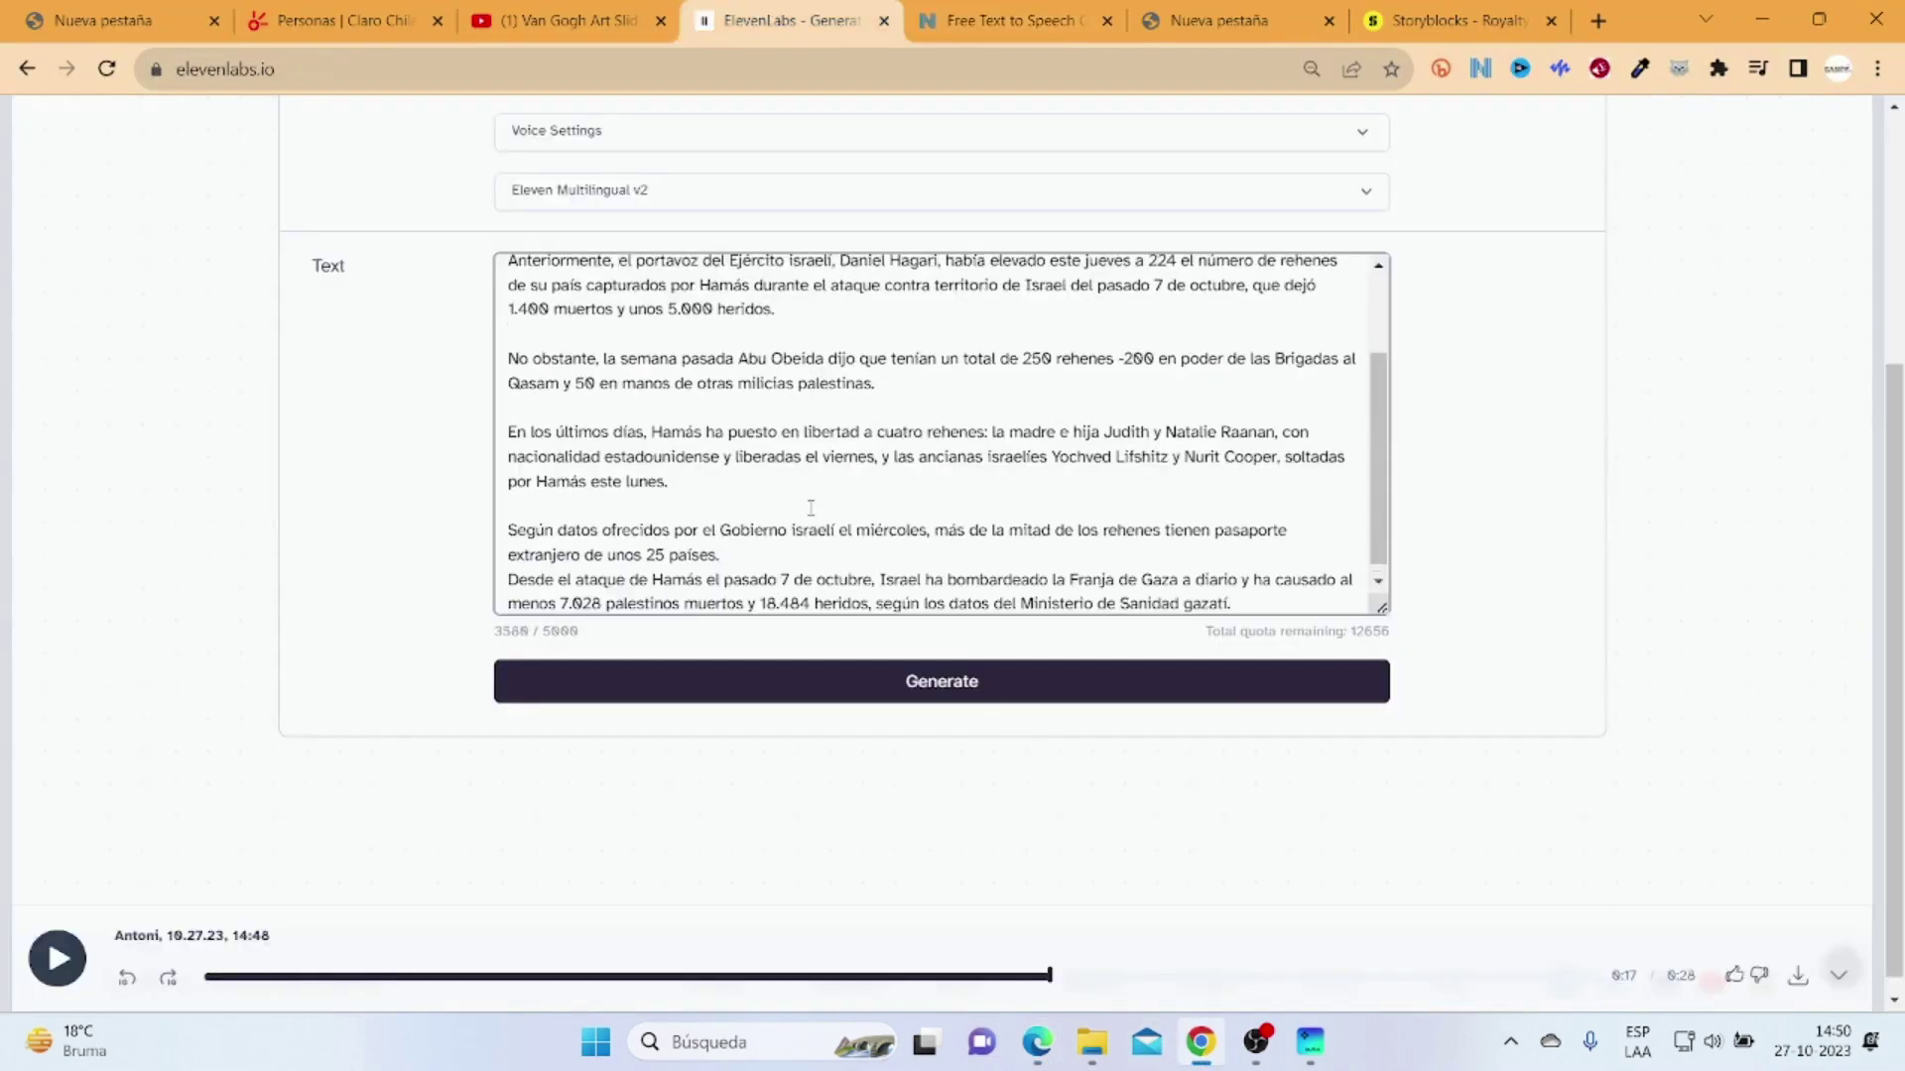
scroll(806, 511, down, 1)
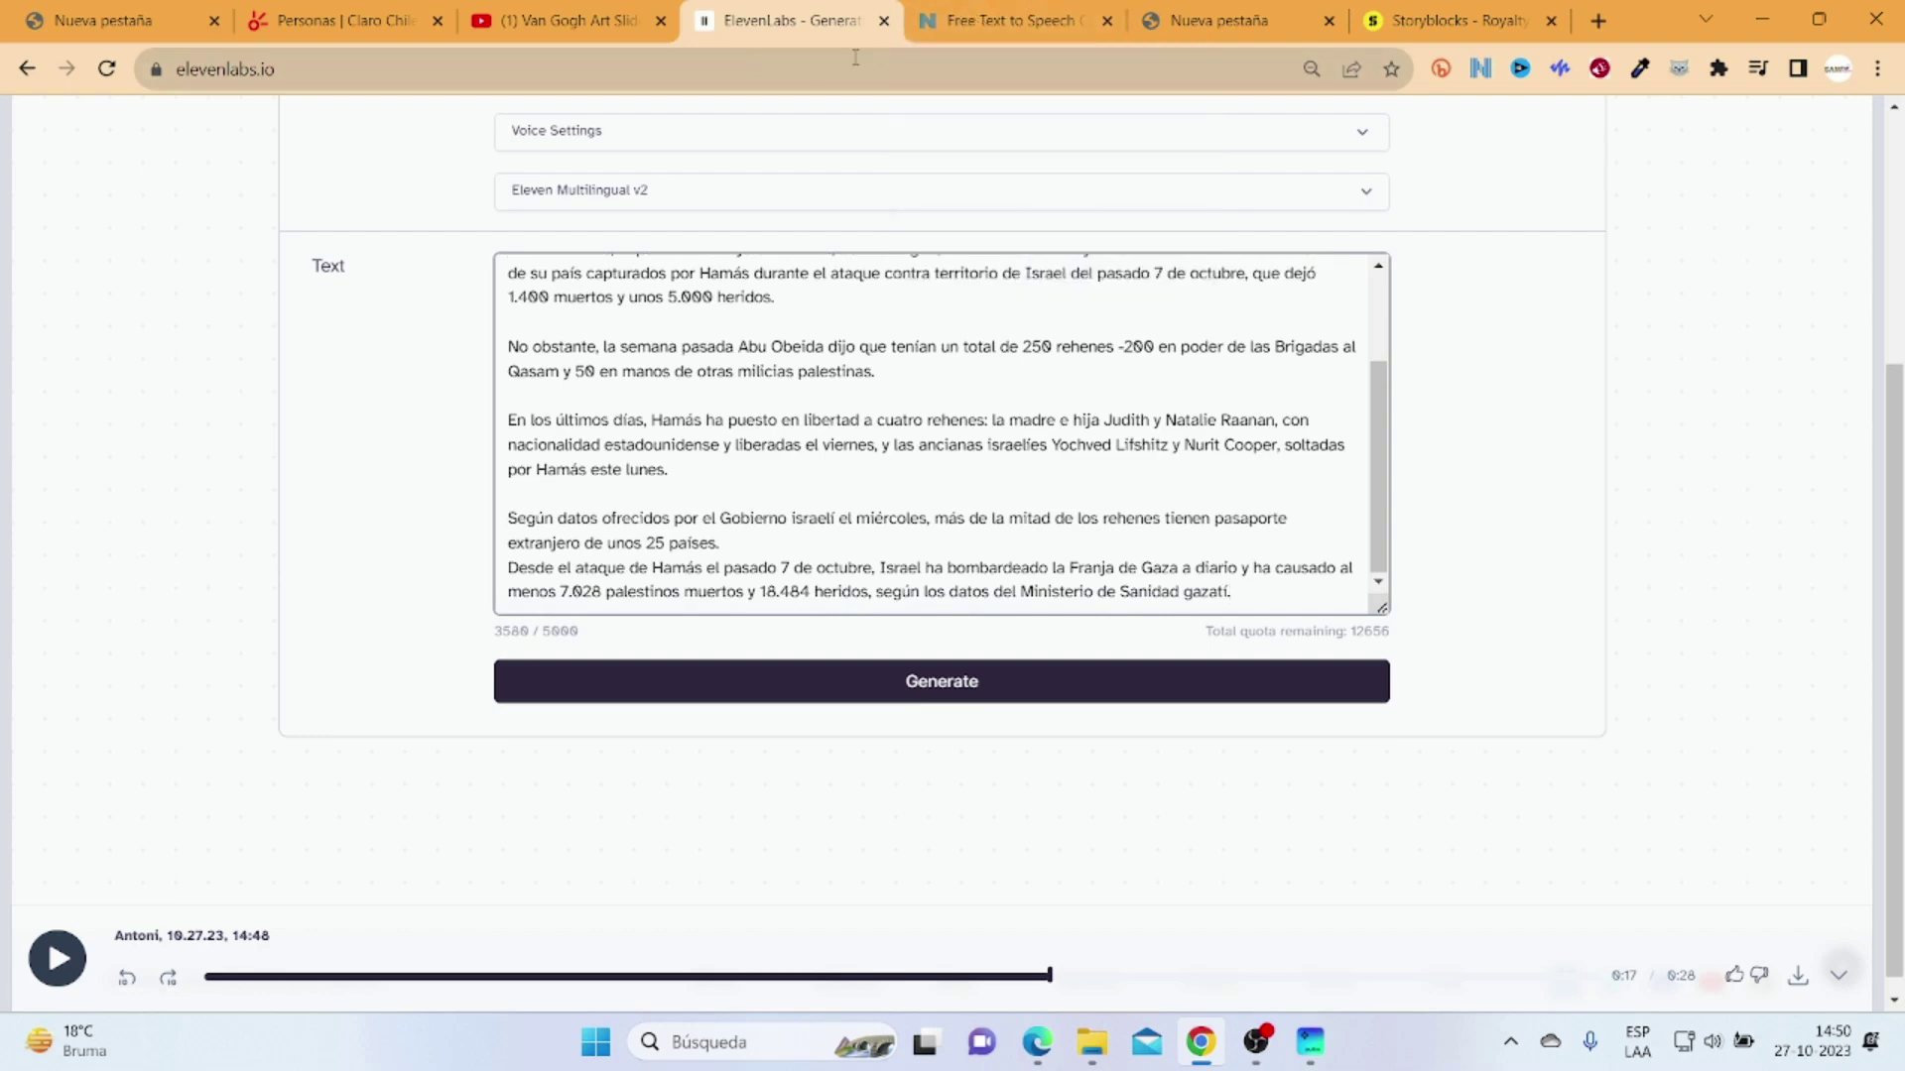
Step: Switch to Microsoft Edge and save the article's lead image as a JPEG named 1 in the youtube folder under Documents
mouse_move(1202, 1062)
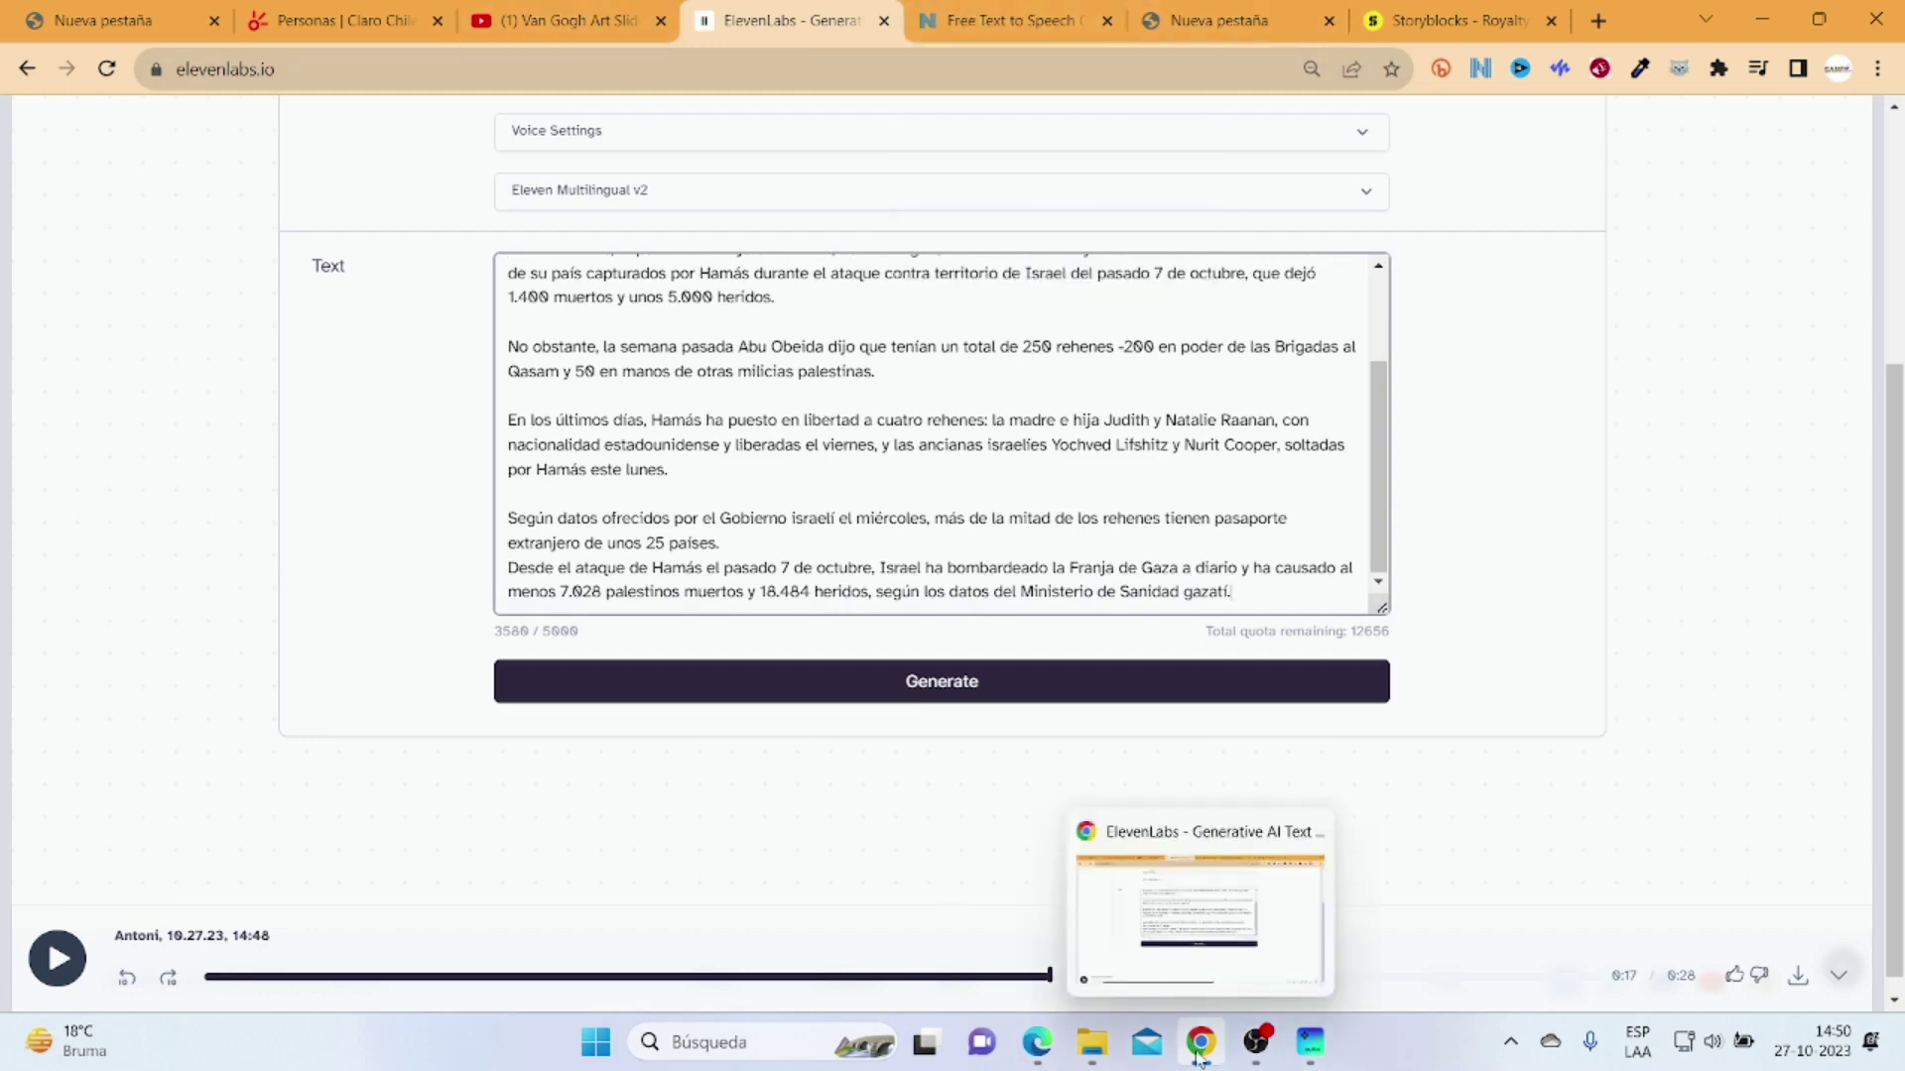
click(1036, 1041)
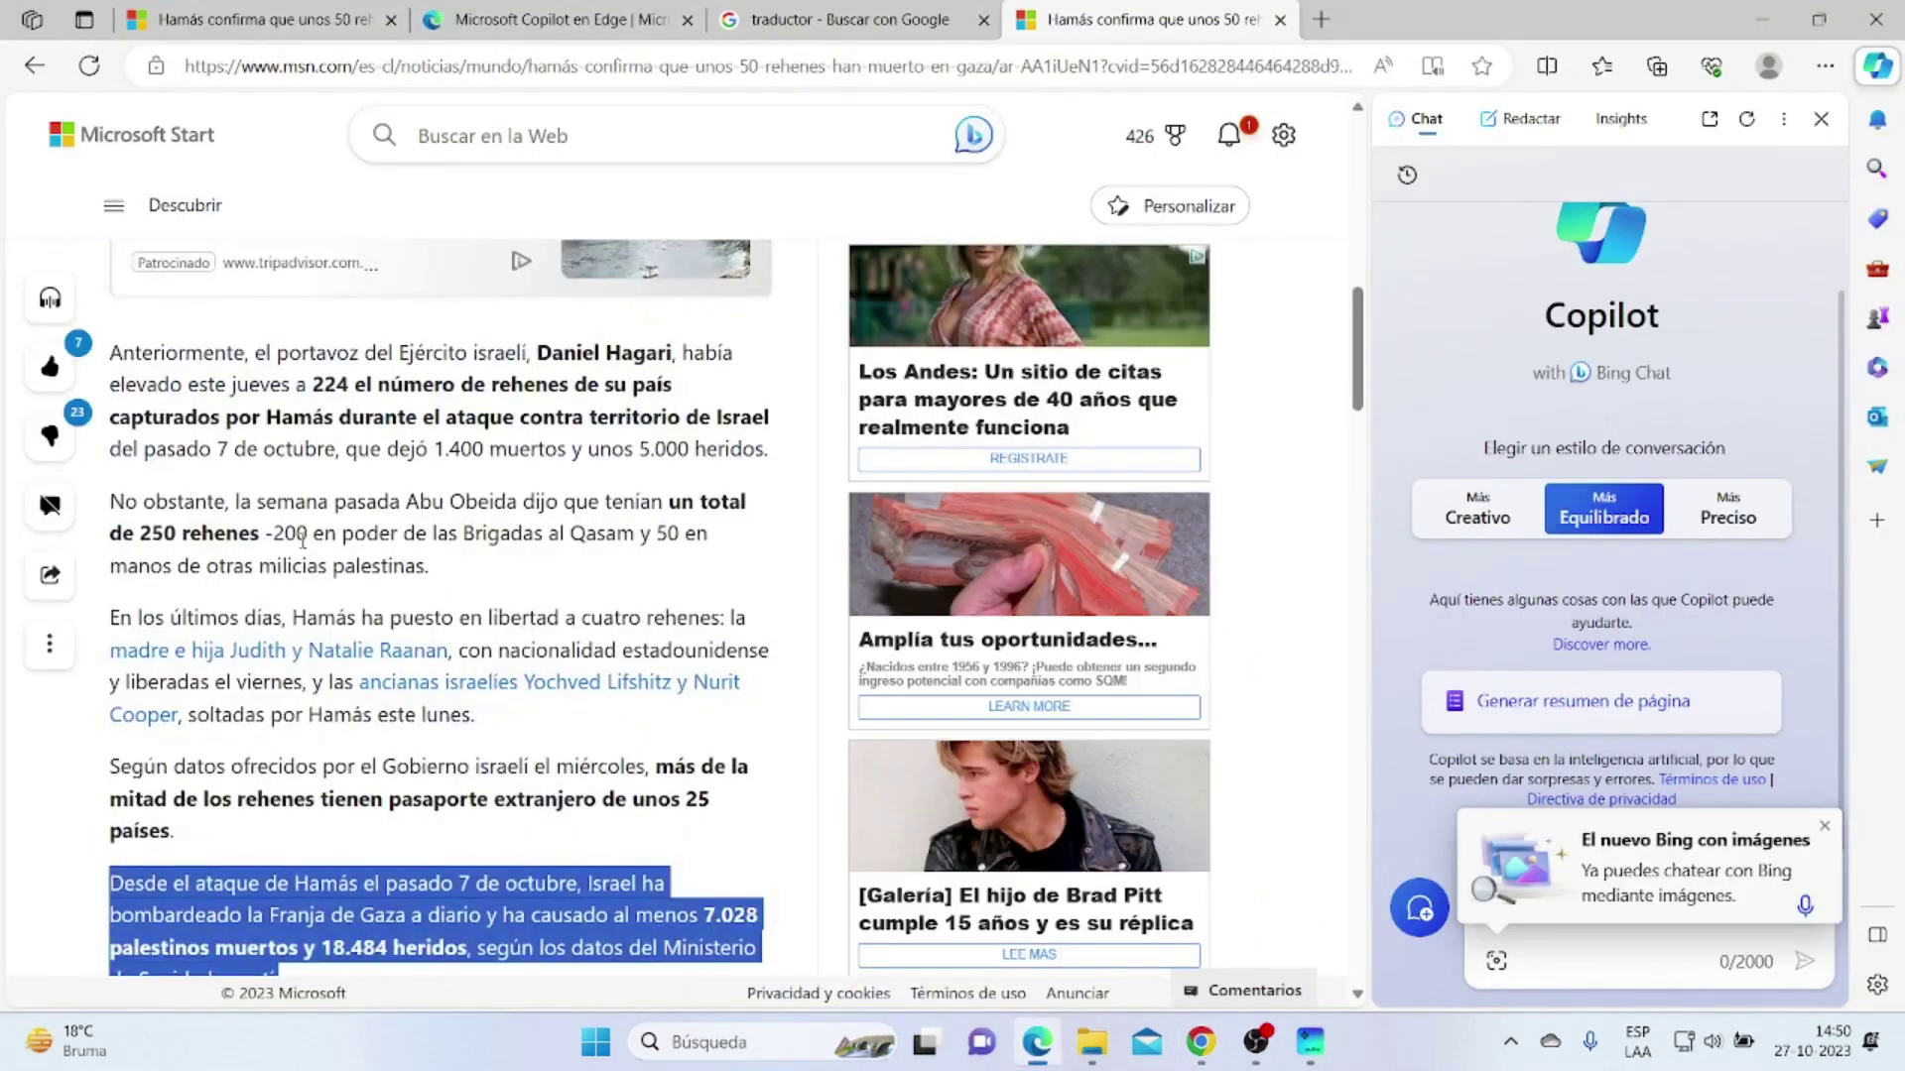
scroll(407, 556, up, 5)
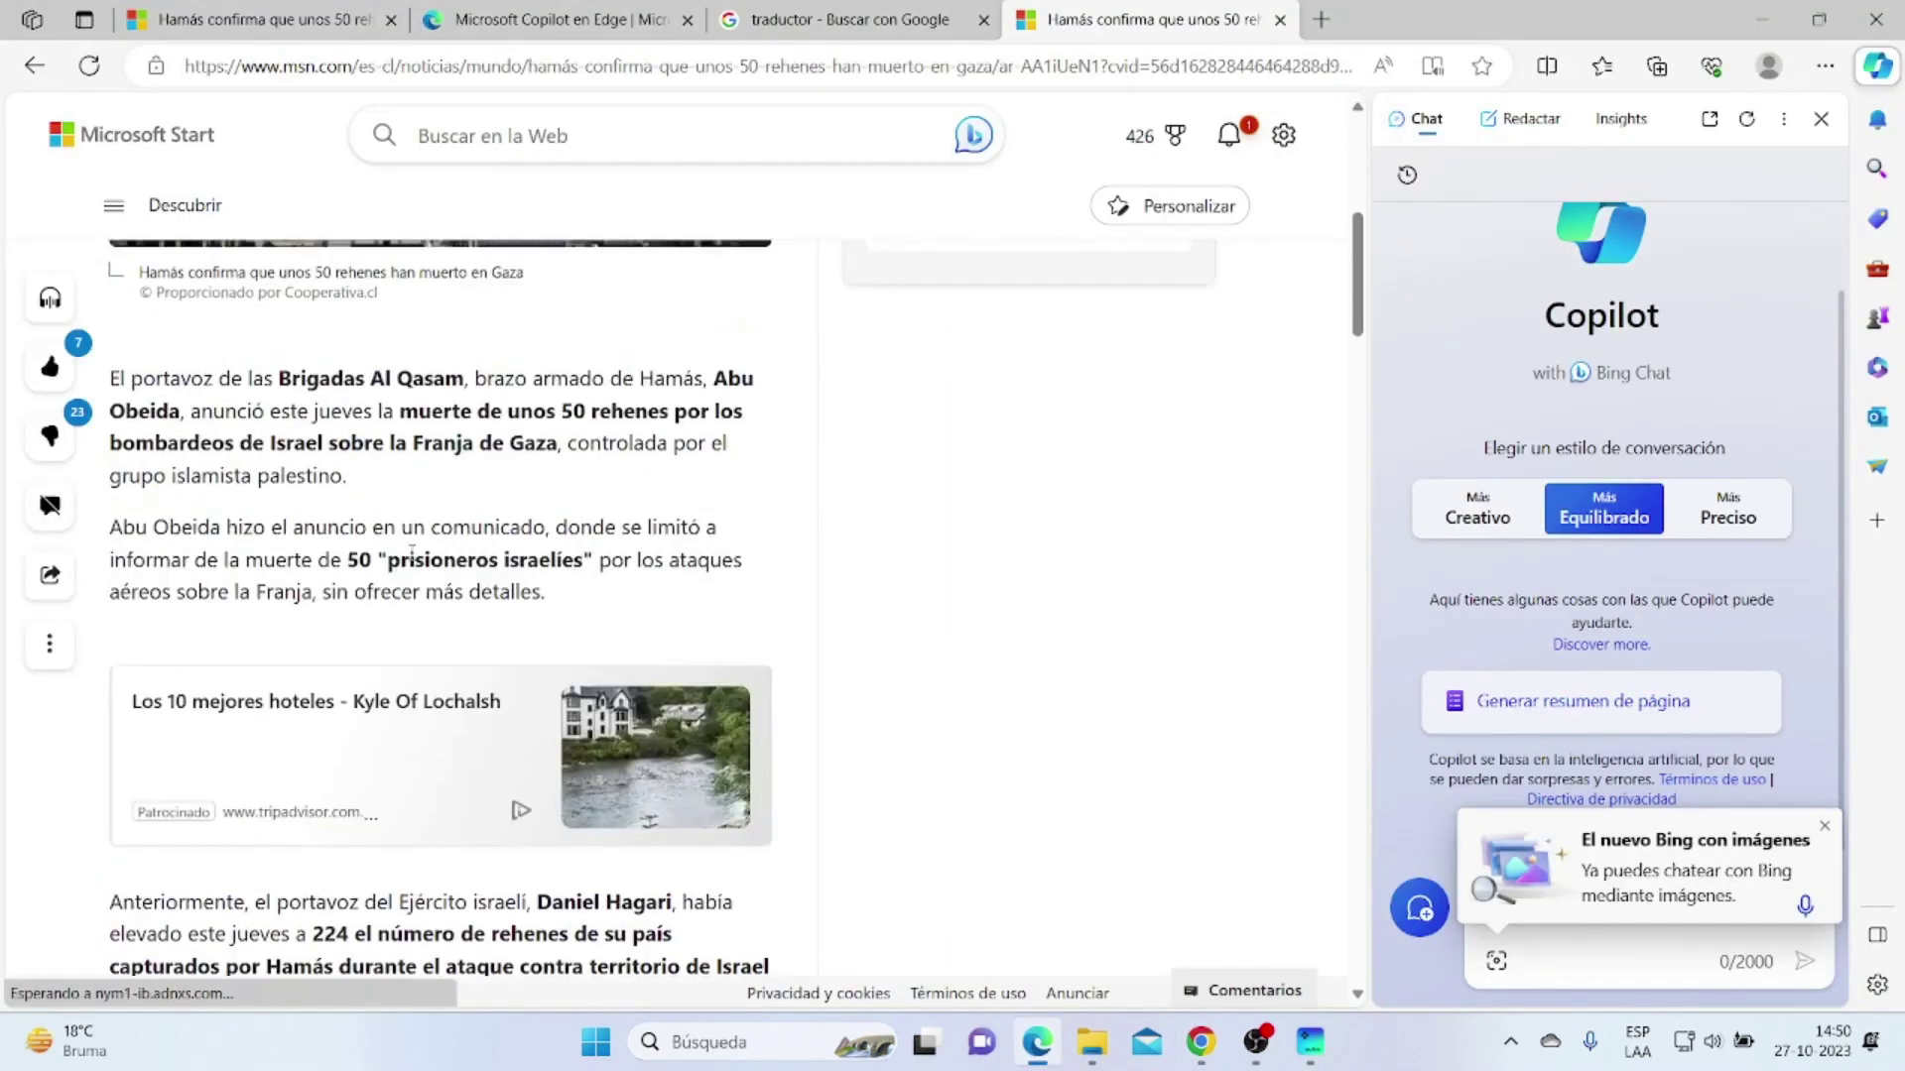
scroll(415, 558, up, 7)
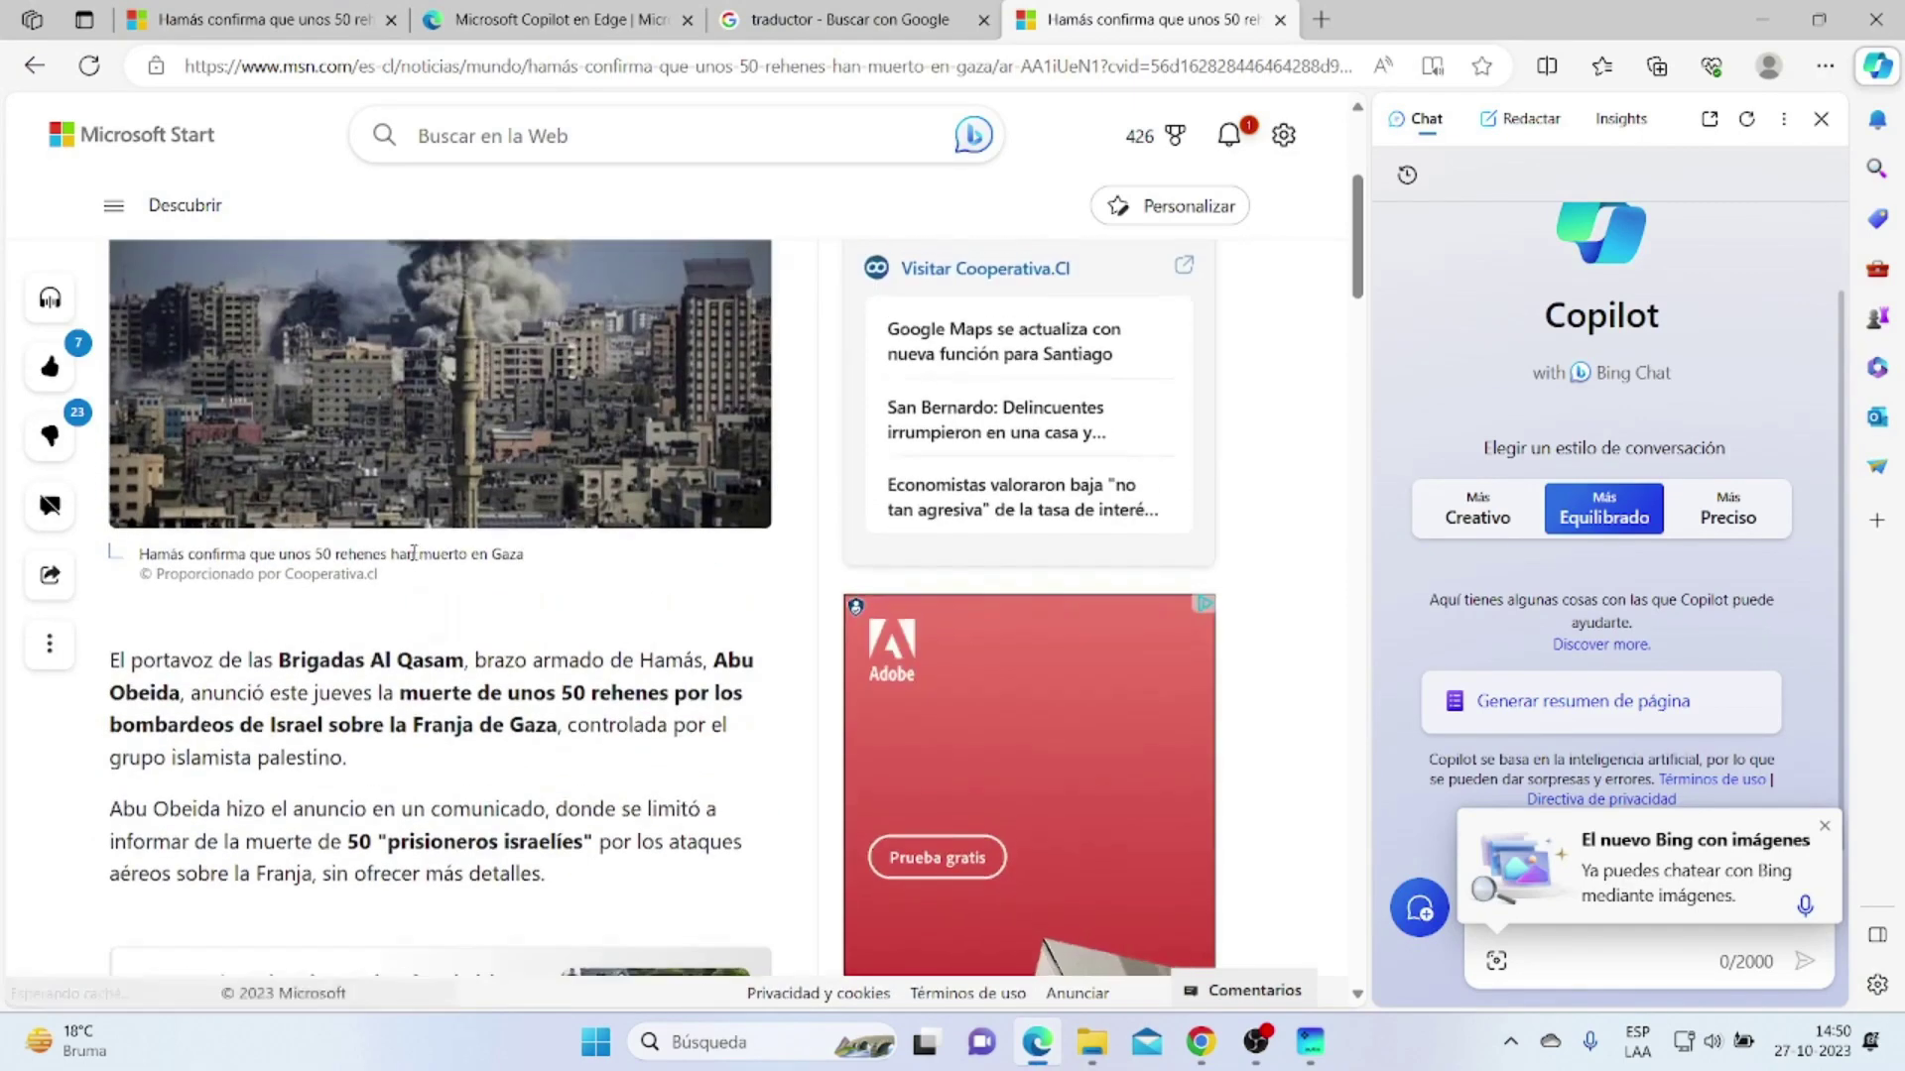
scroll(432, 593, down, 1)
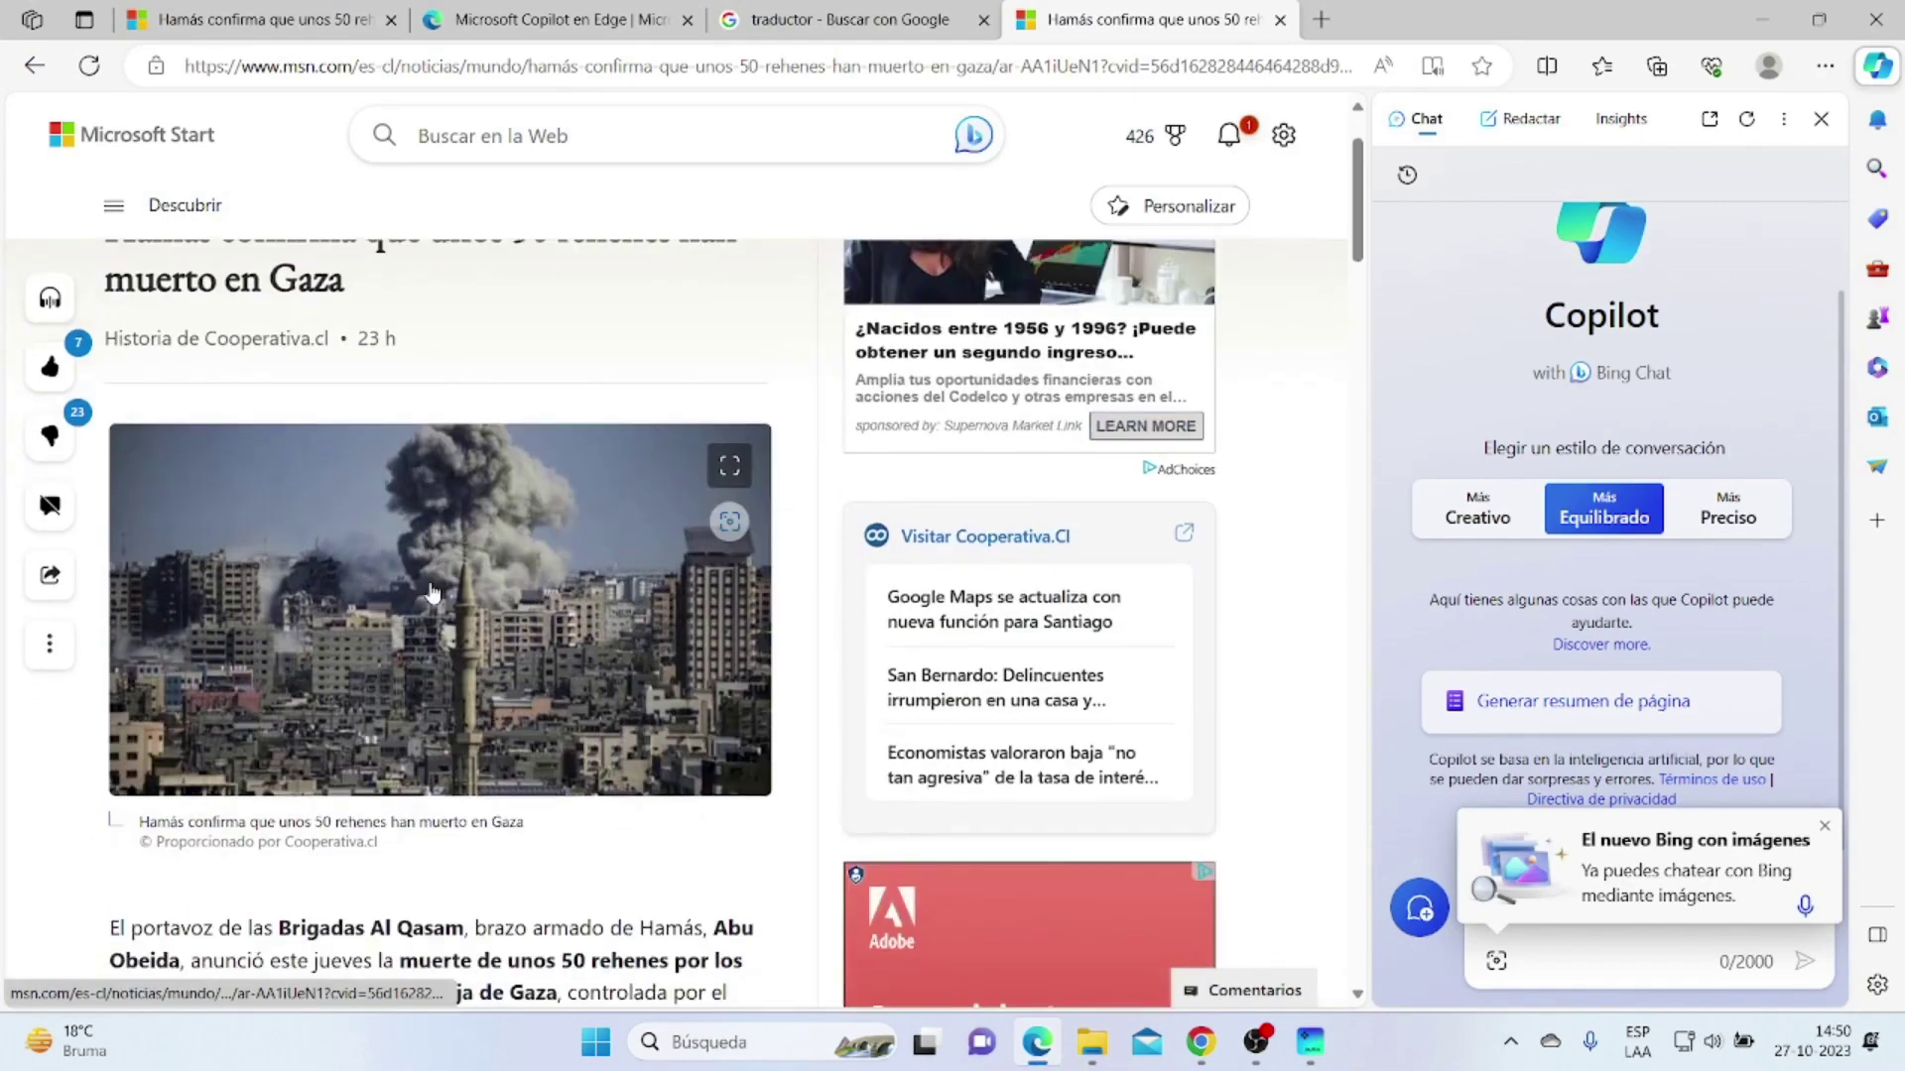
scroll(436, 585, up, 1)
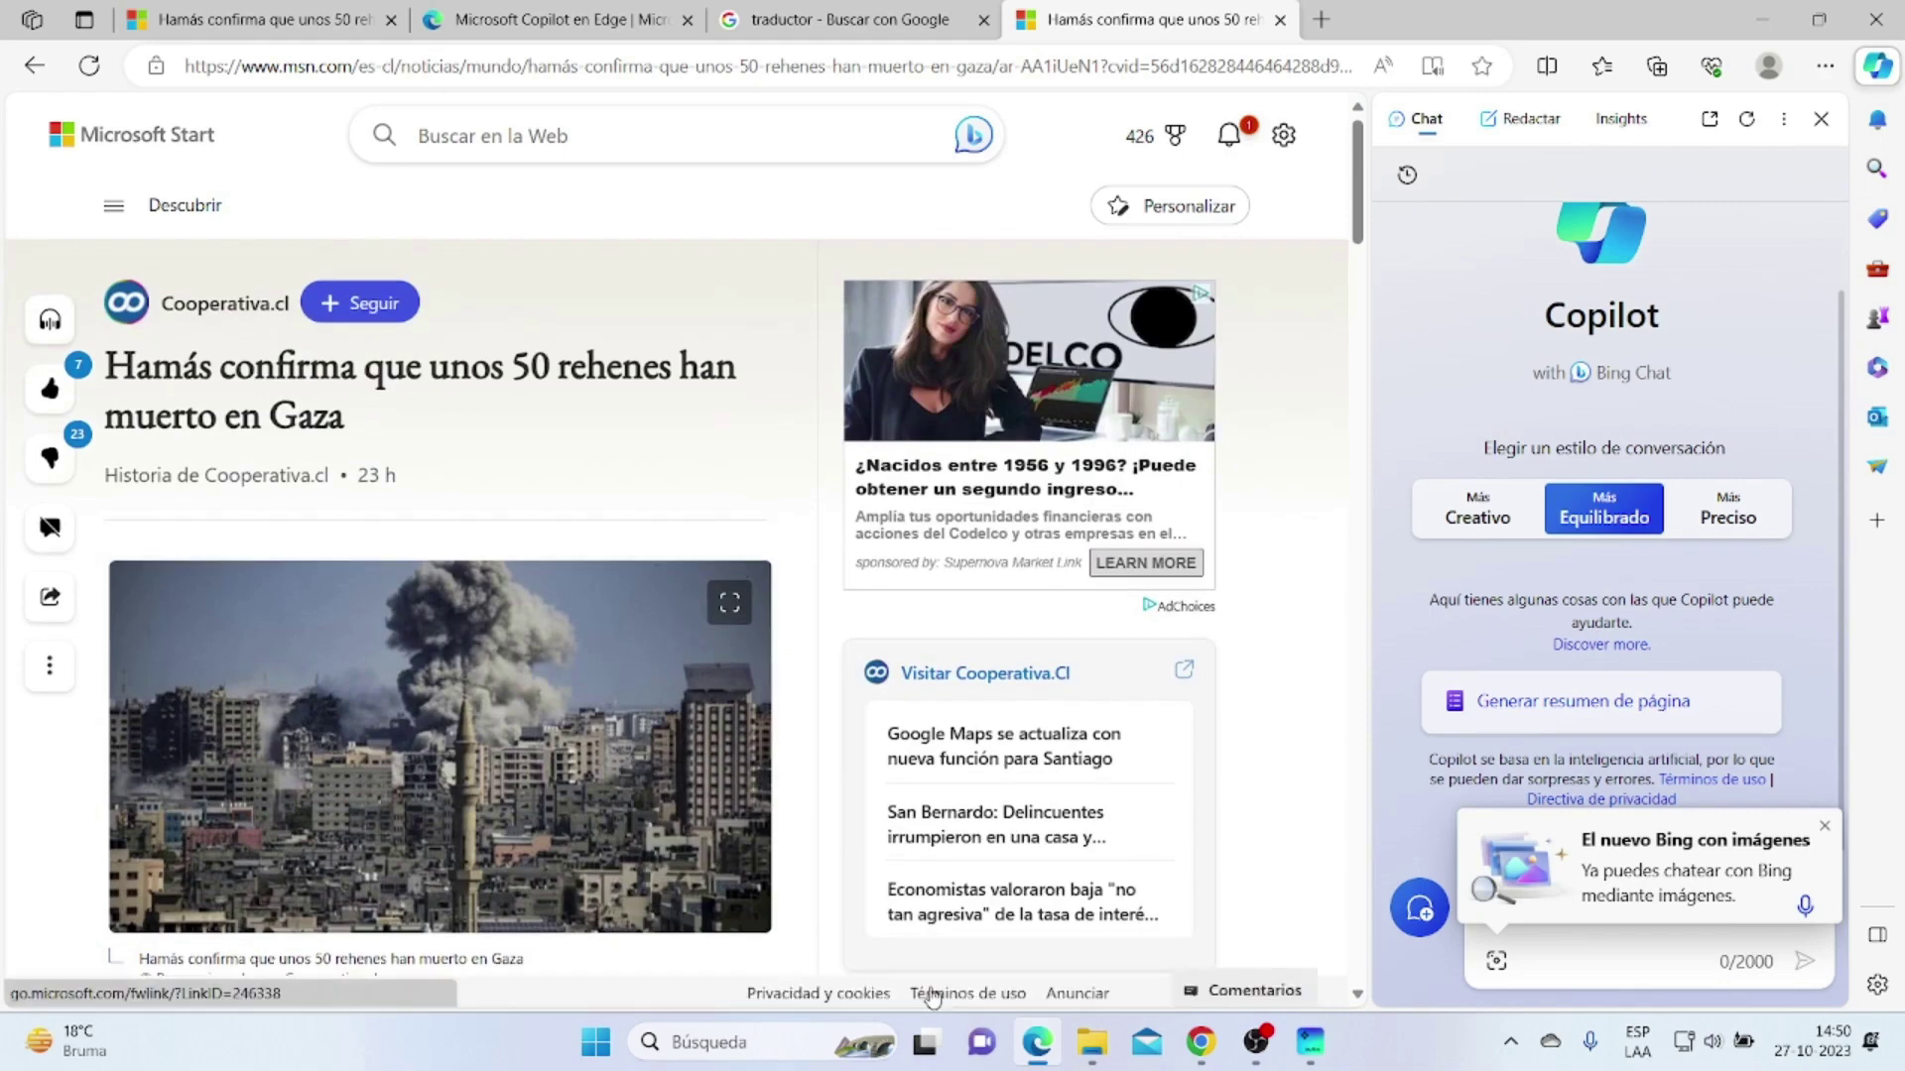
scroll(441, 496, down, 2)
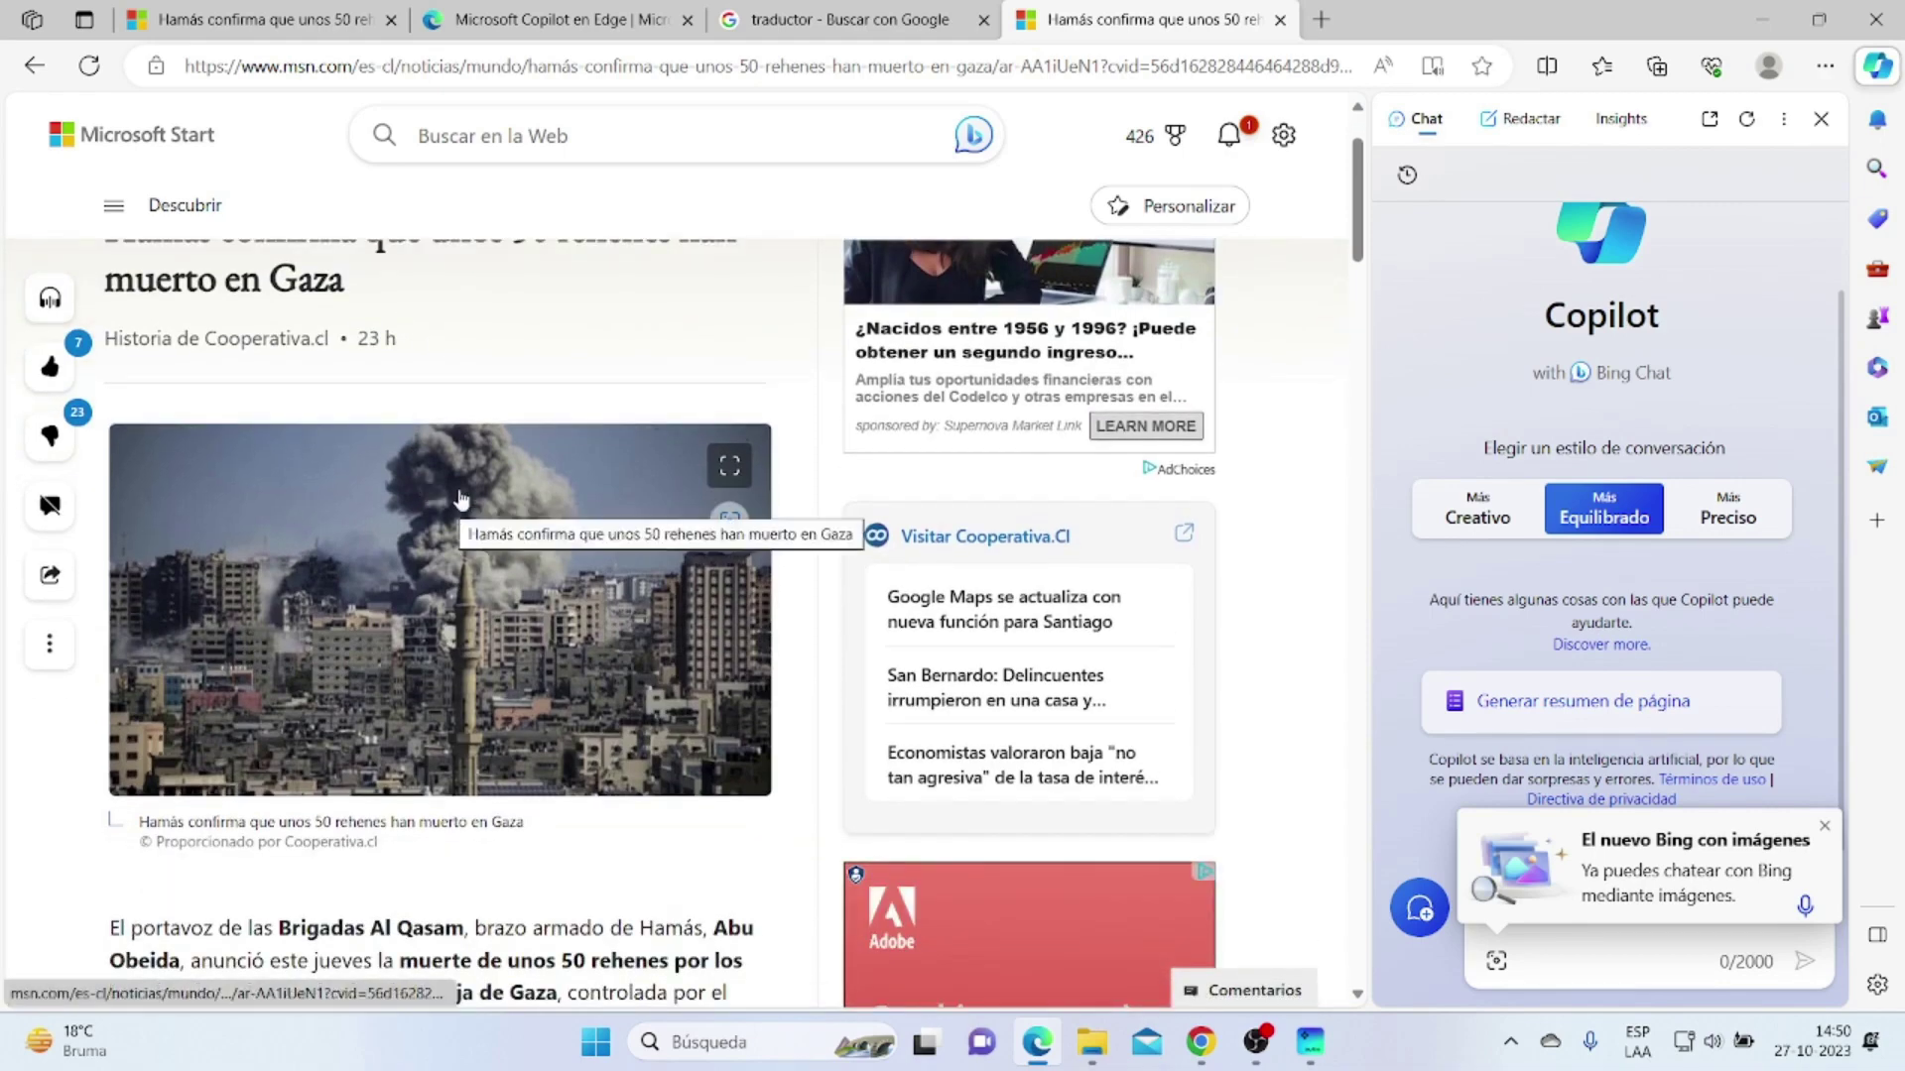
scroll(460, 533, down, 1)
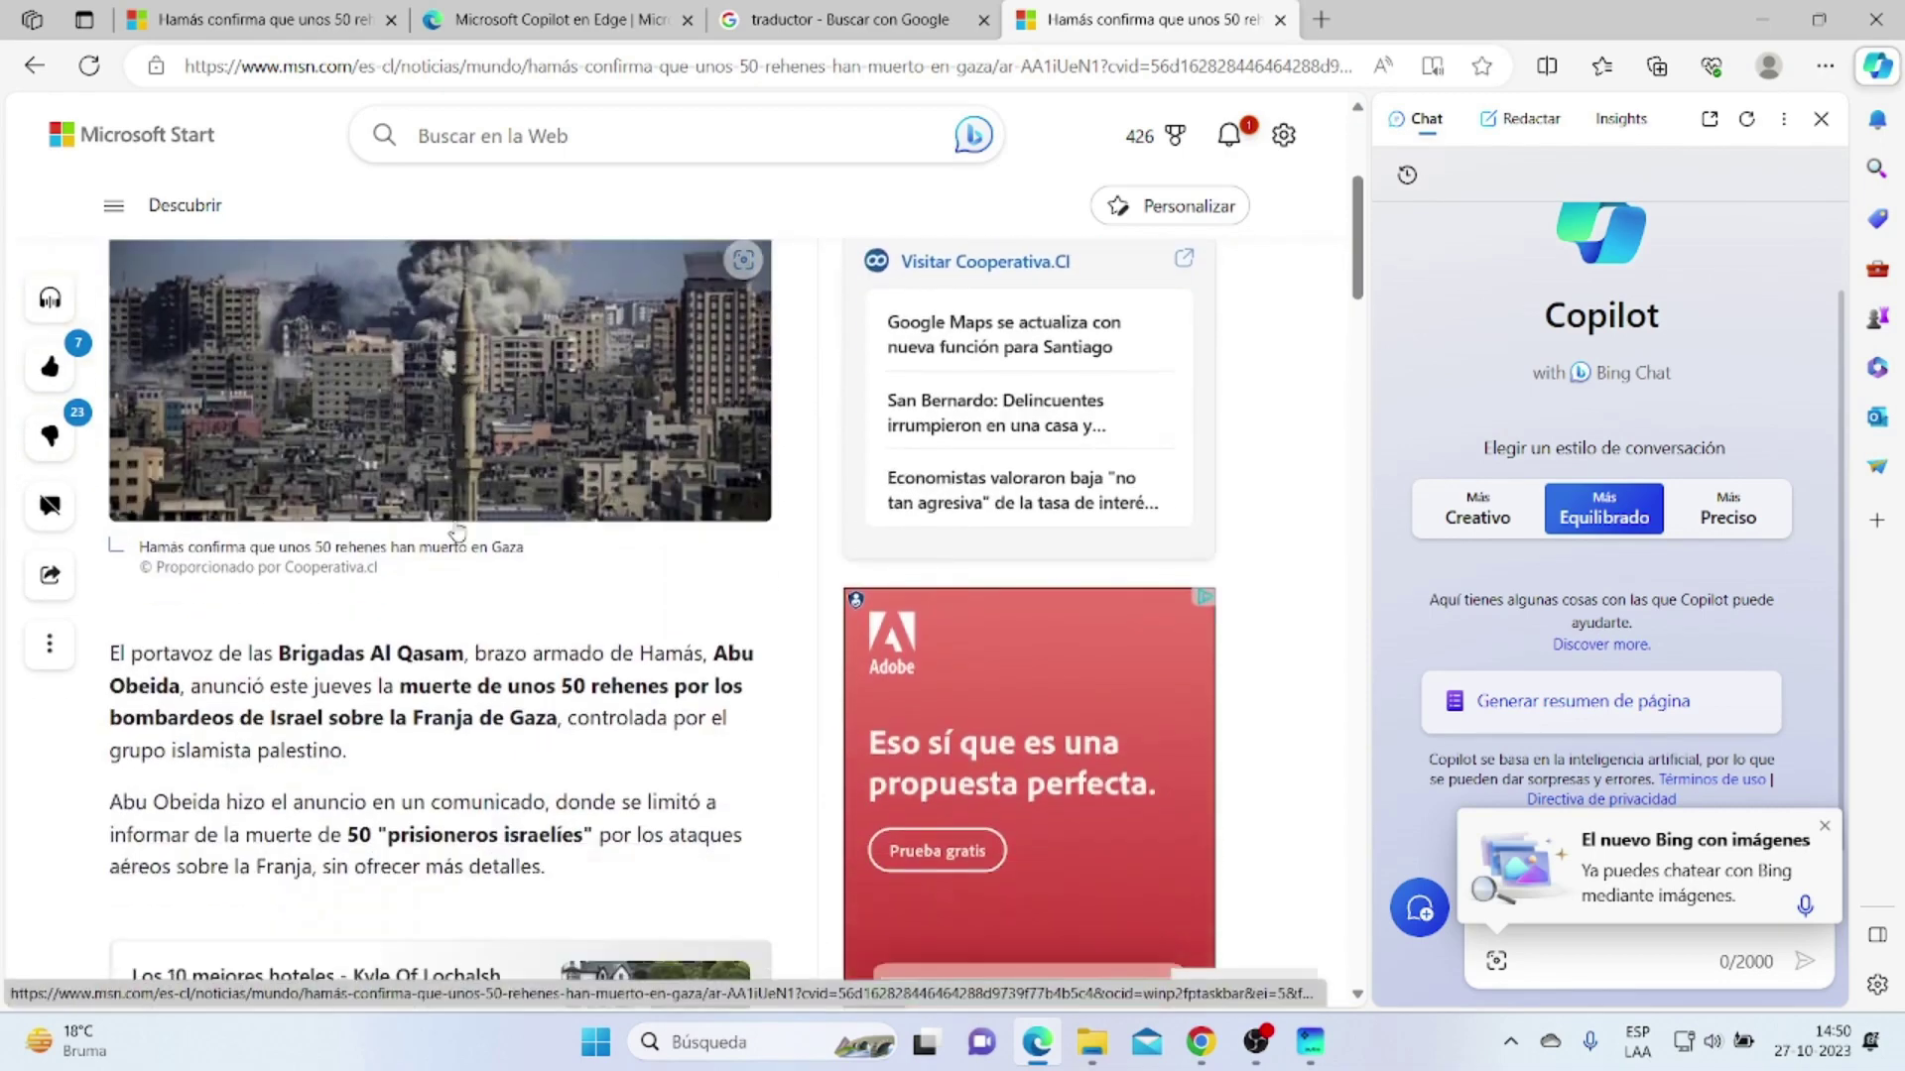
right_click(370, 384)
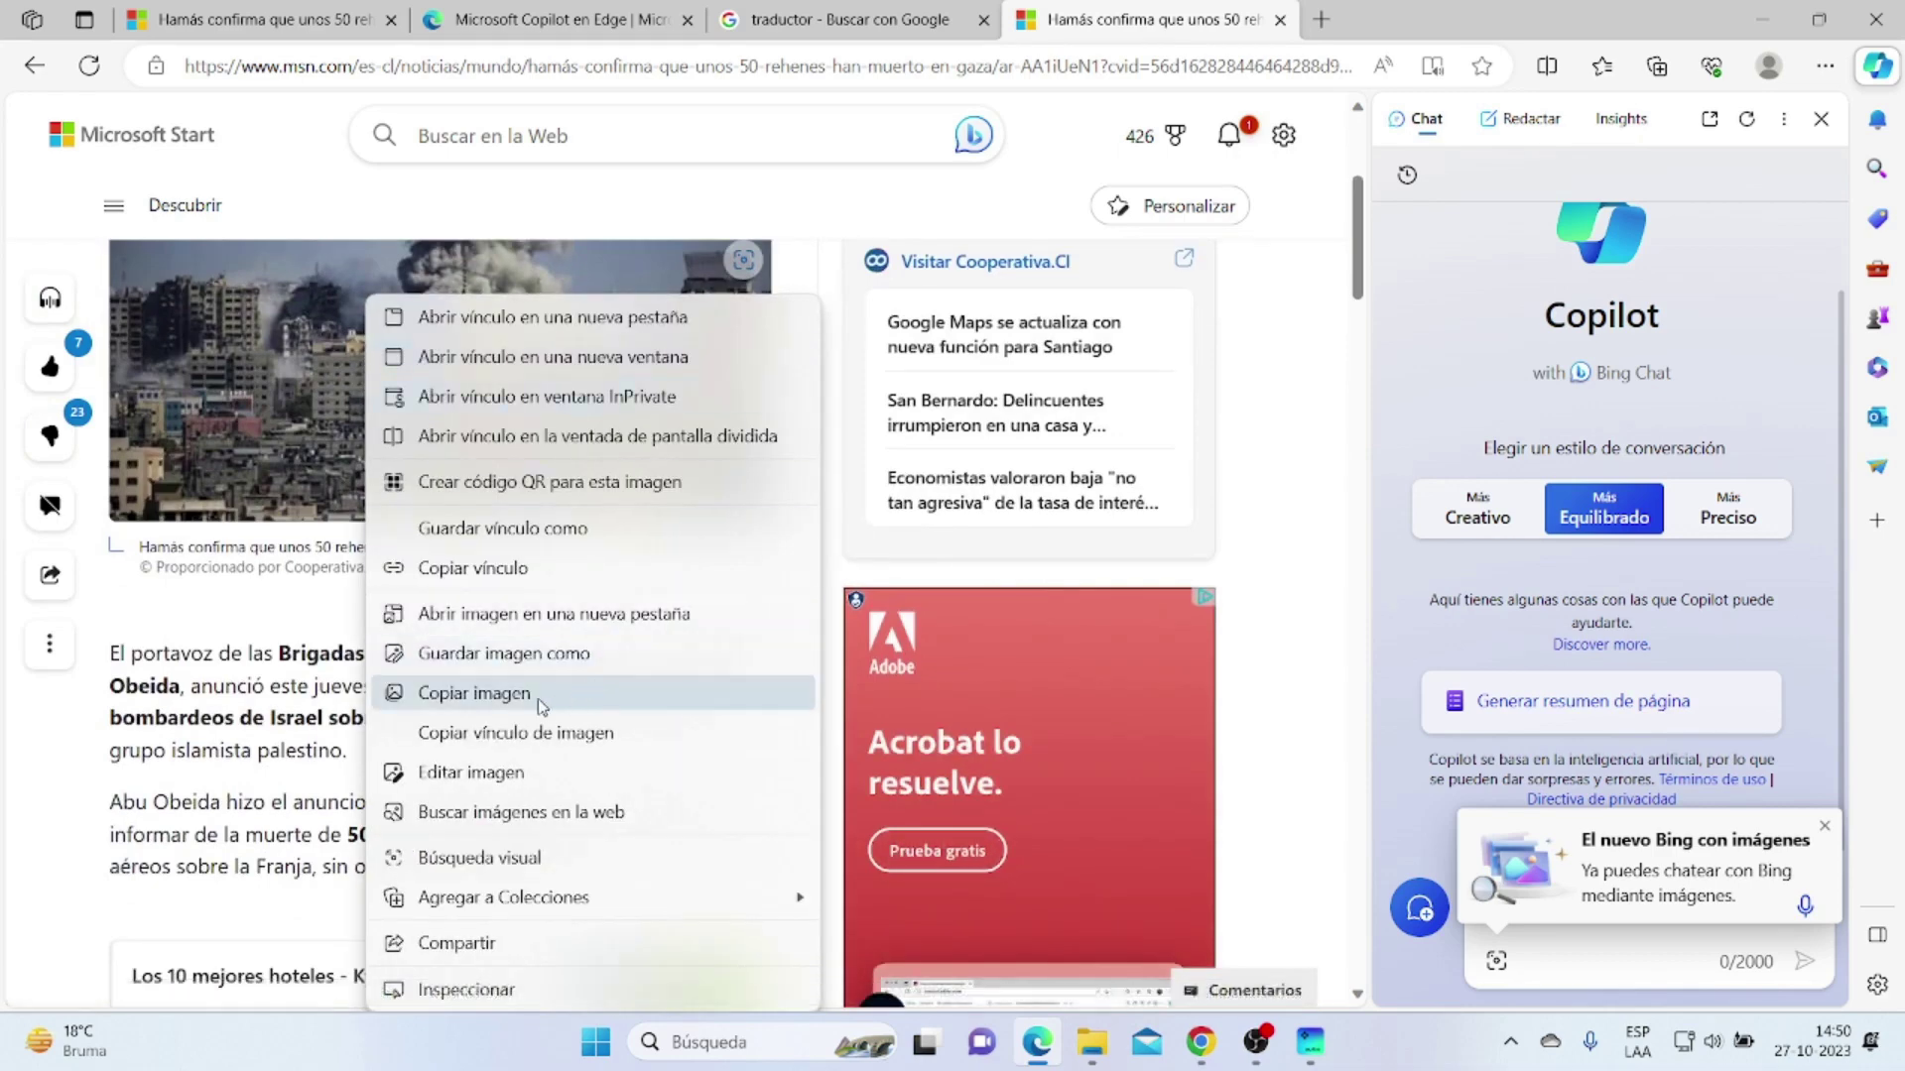
click(540, 676)
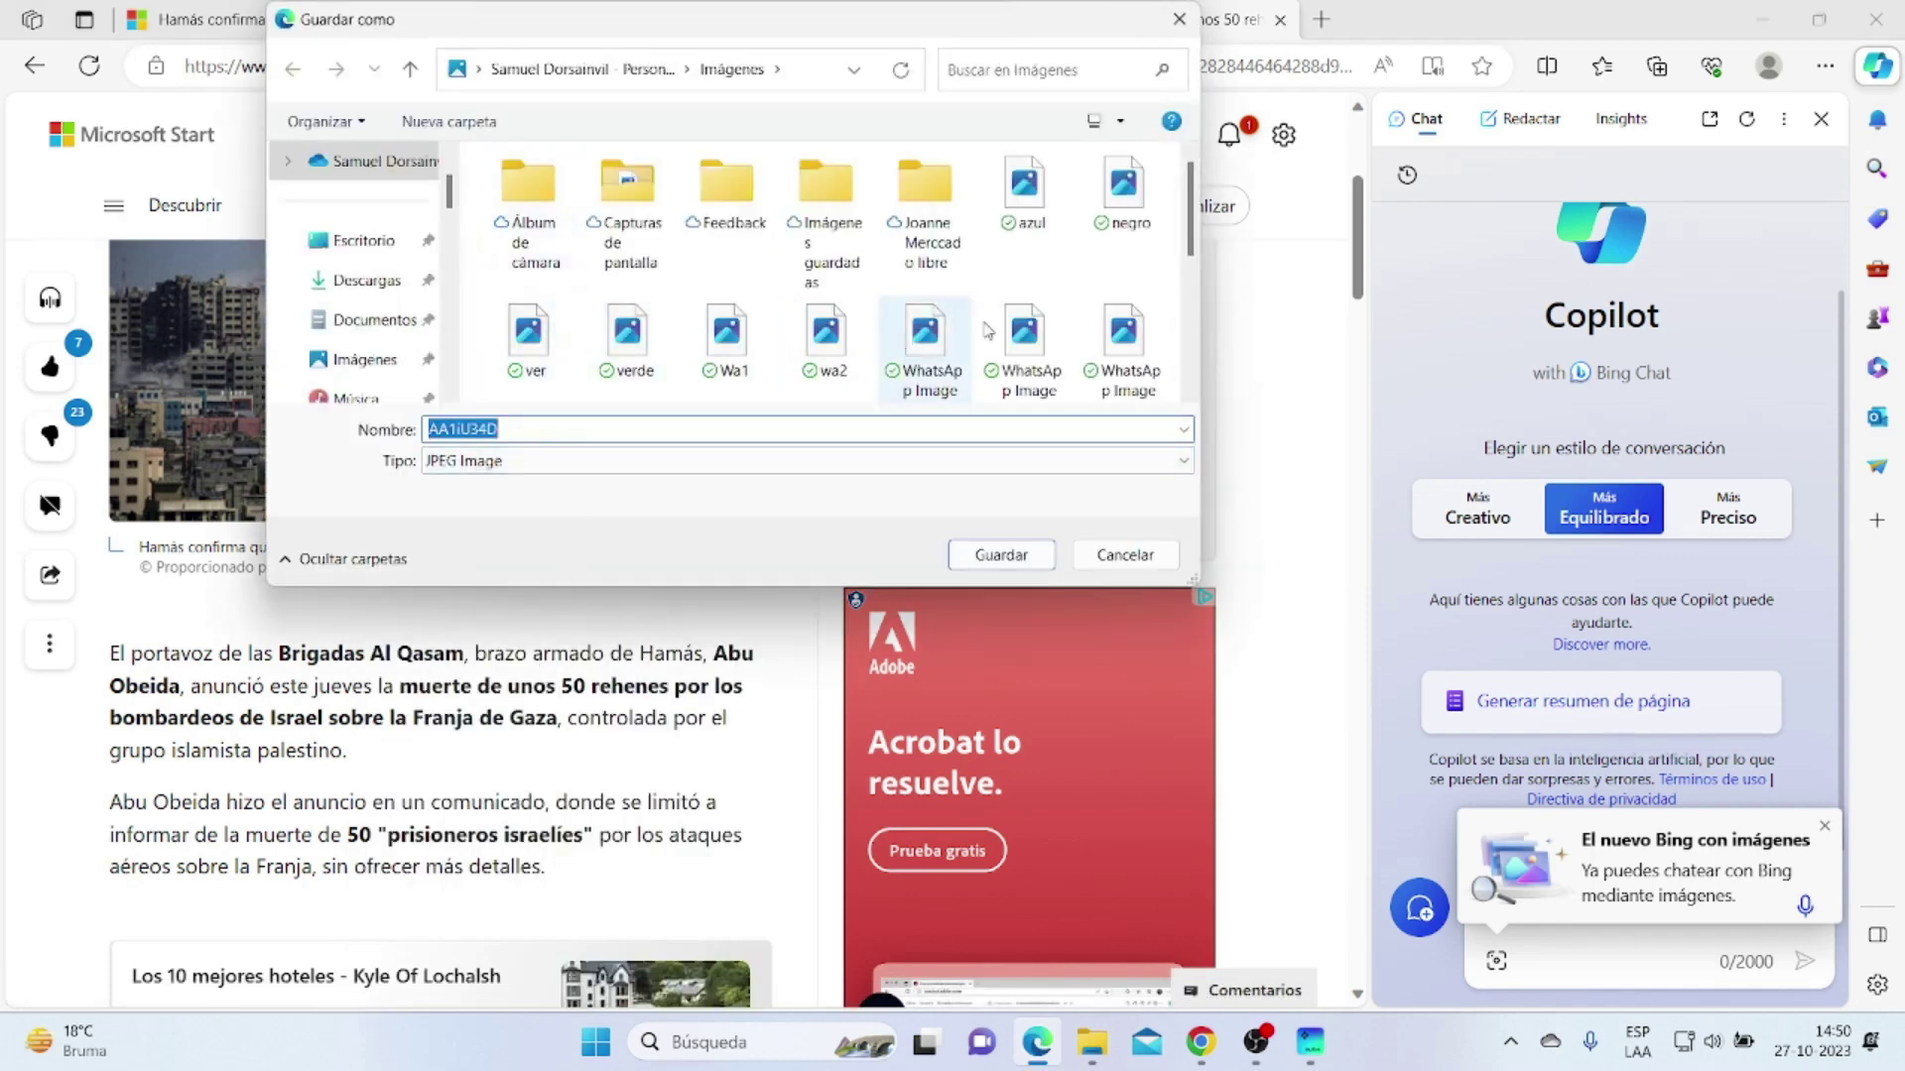
click(1013, 279)
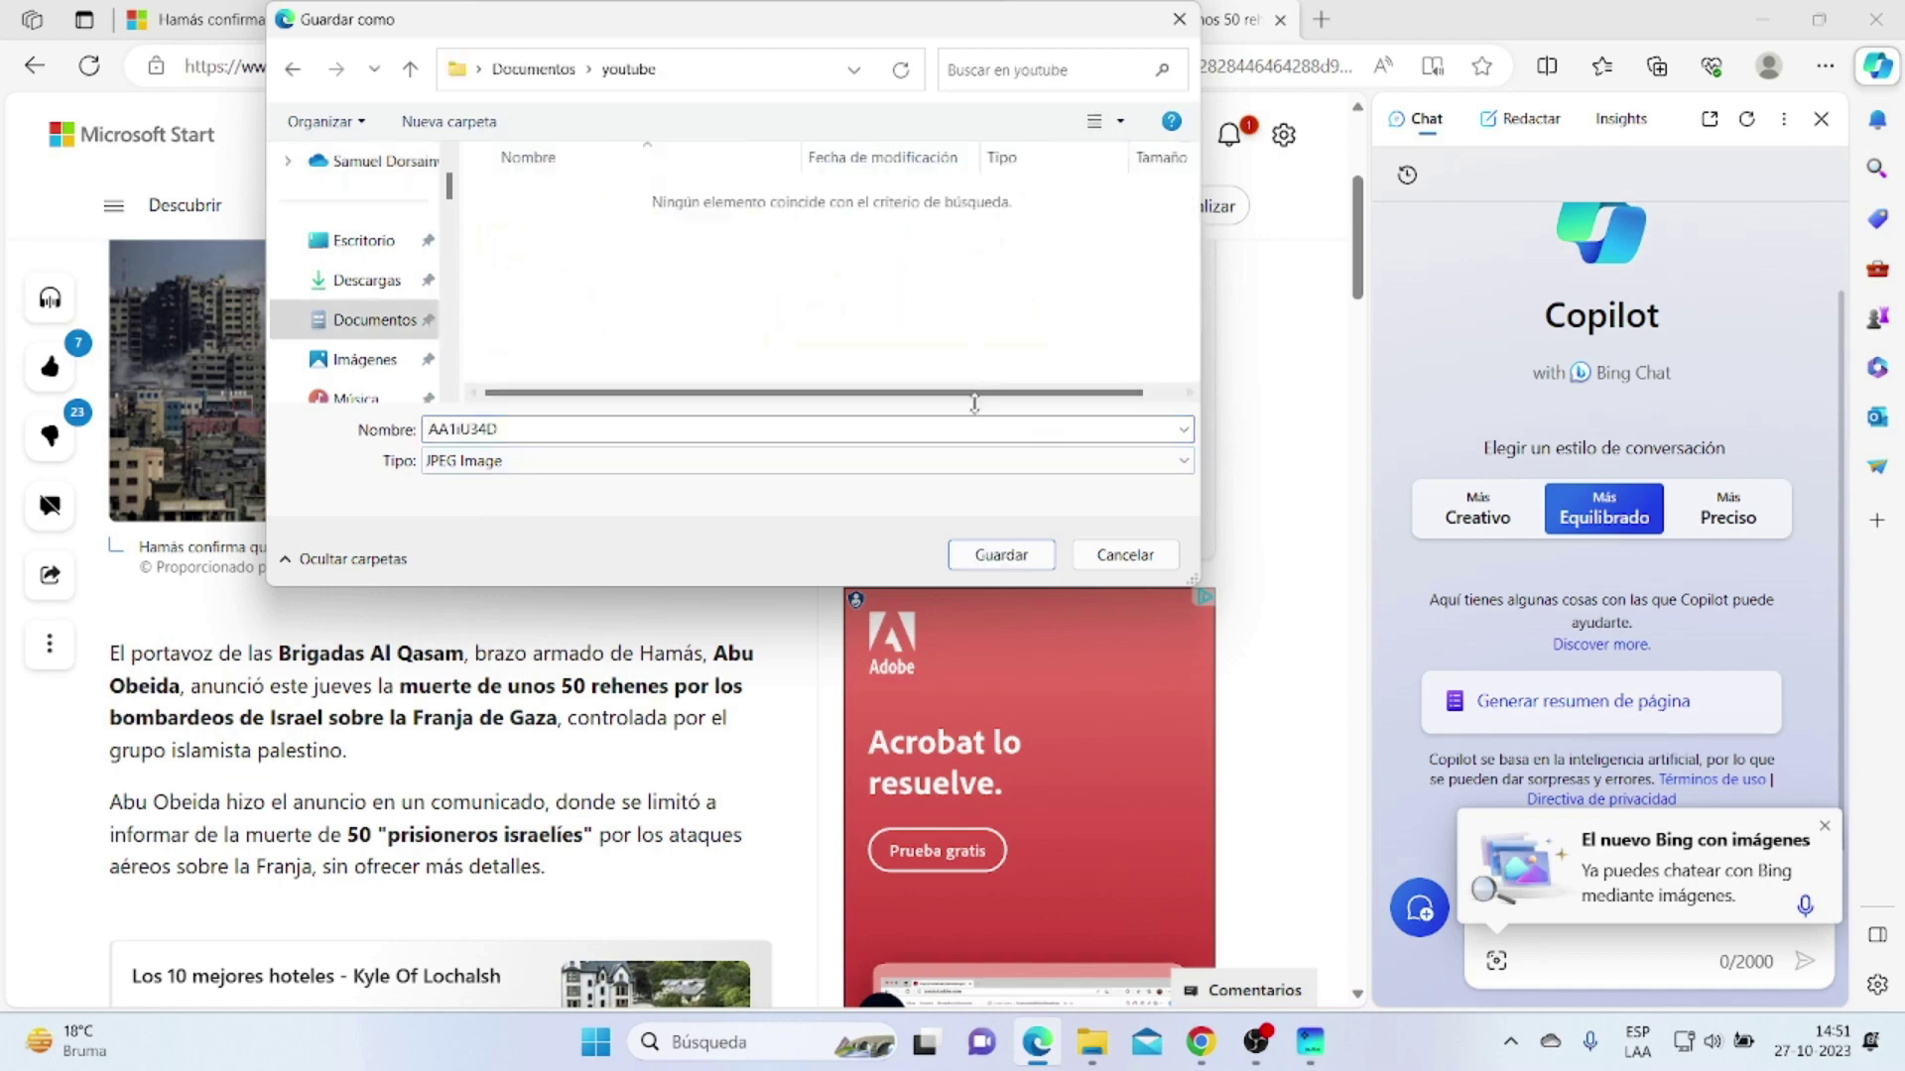
double_click(631, 434)
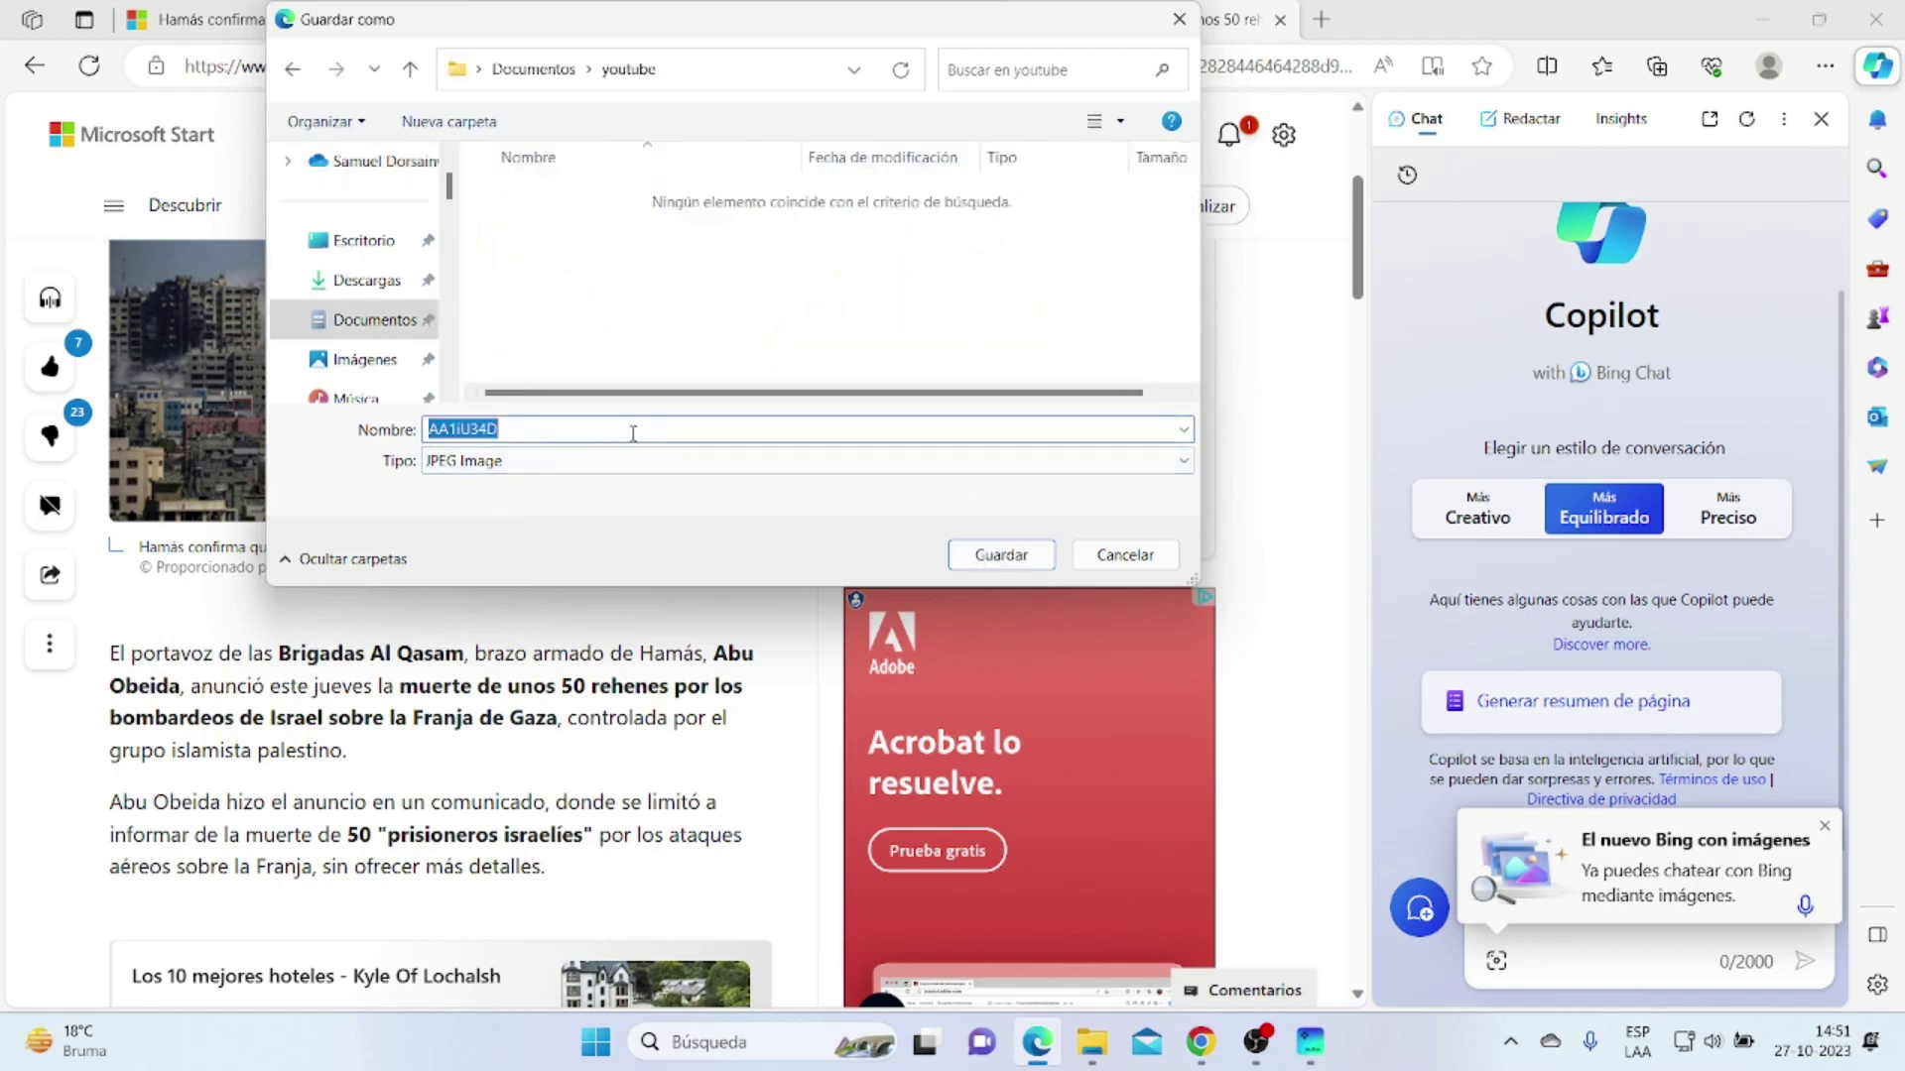
text(1)
click(1000, 556)
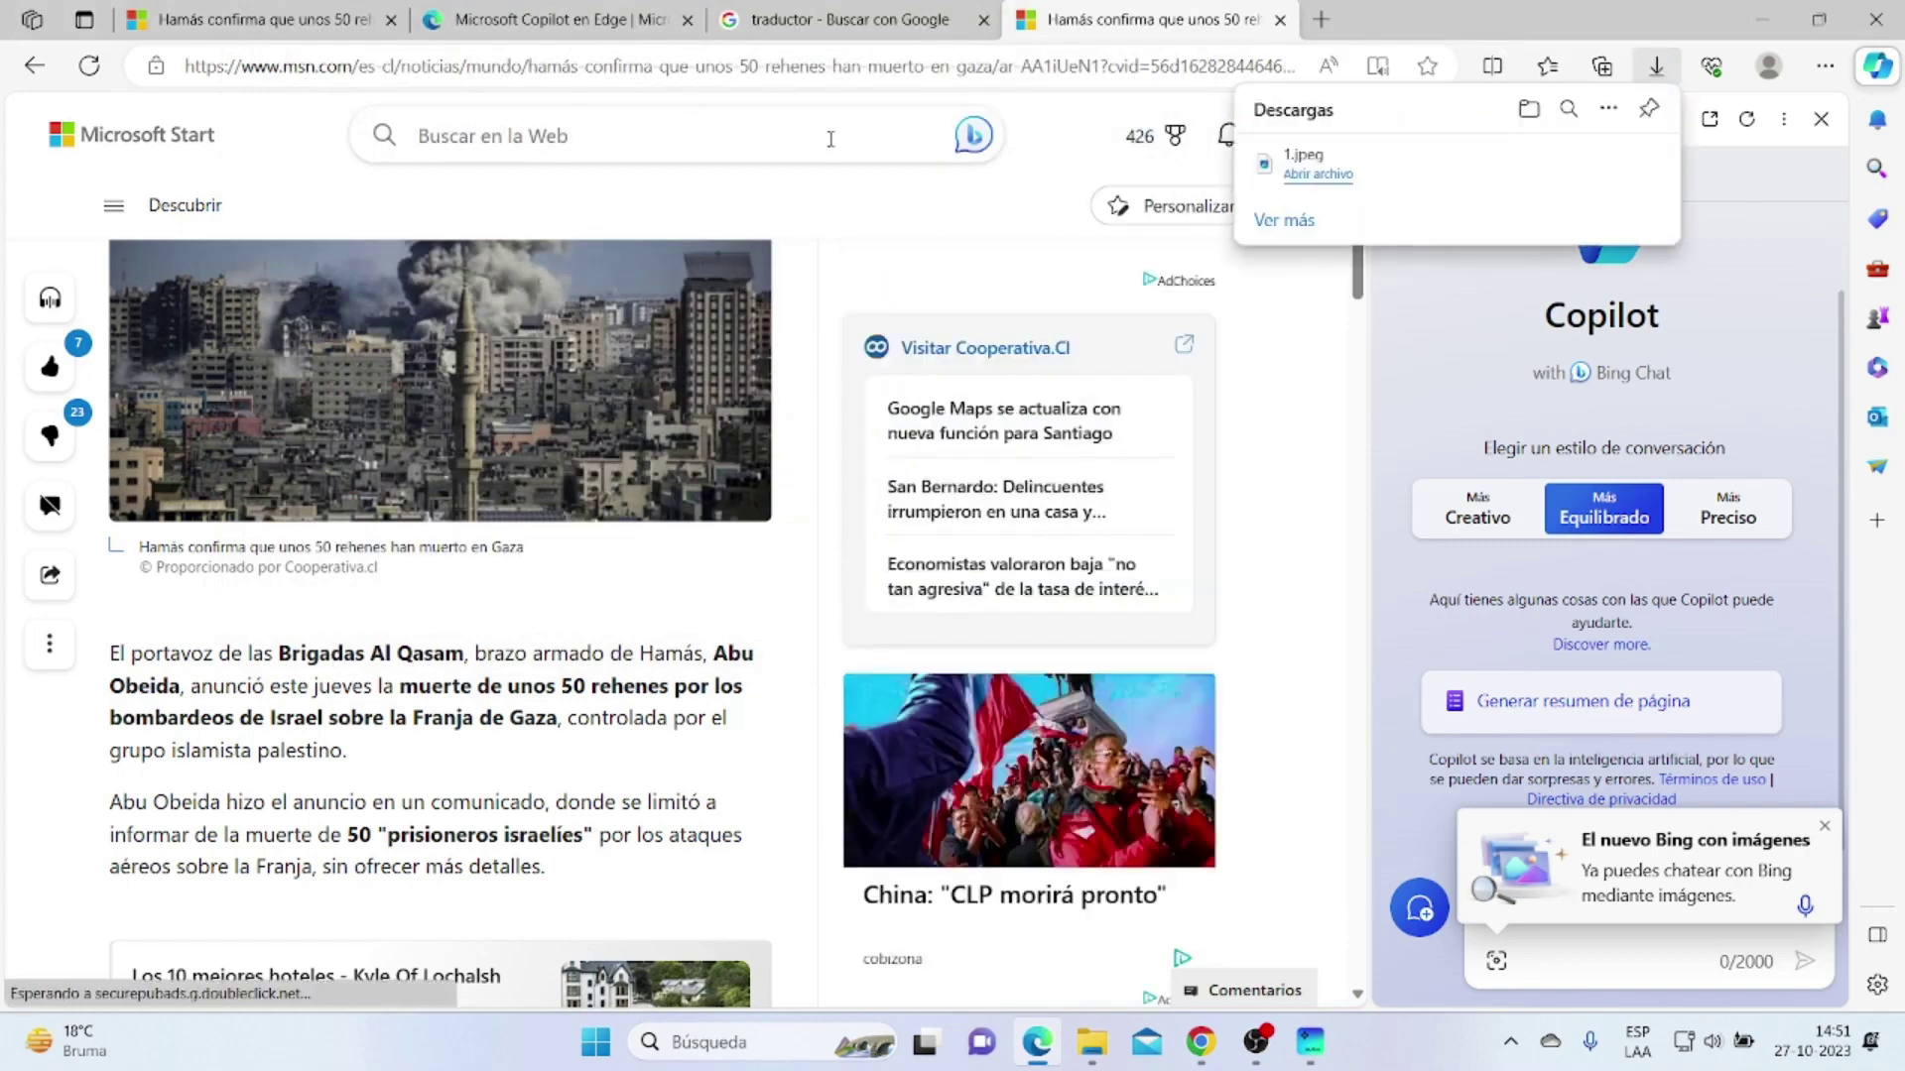
Step: Look through the rest of the article down to the related video for more visual material
scroll(464, 575, down, 5)
scroll(464, 576, down, 4)
scroll(466, 571, up, 4)
scroll(471, 560, down, 10)
scroll(477, 556, down, 3)
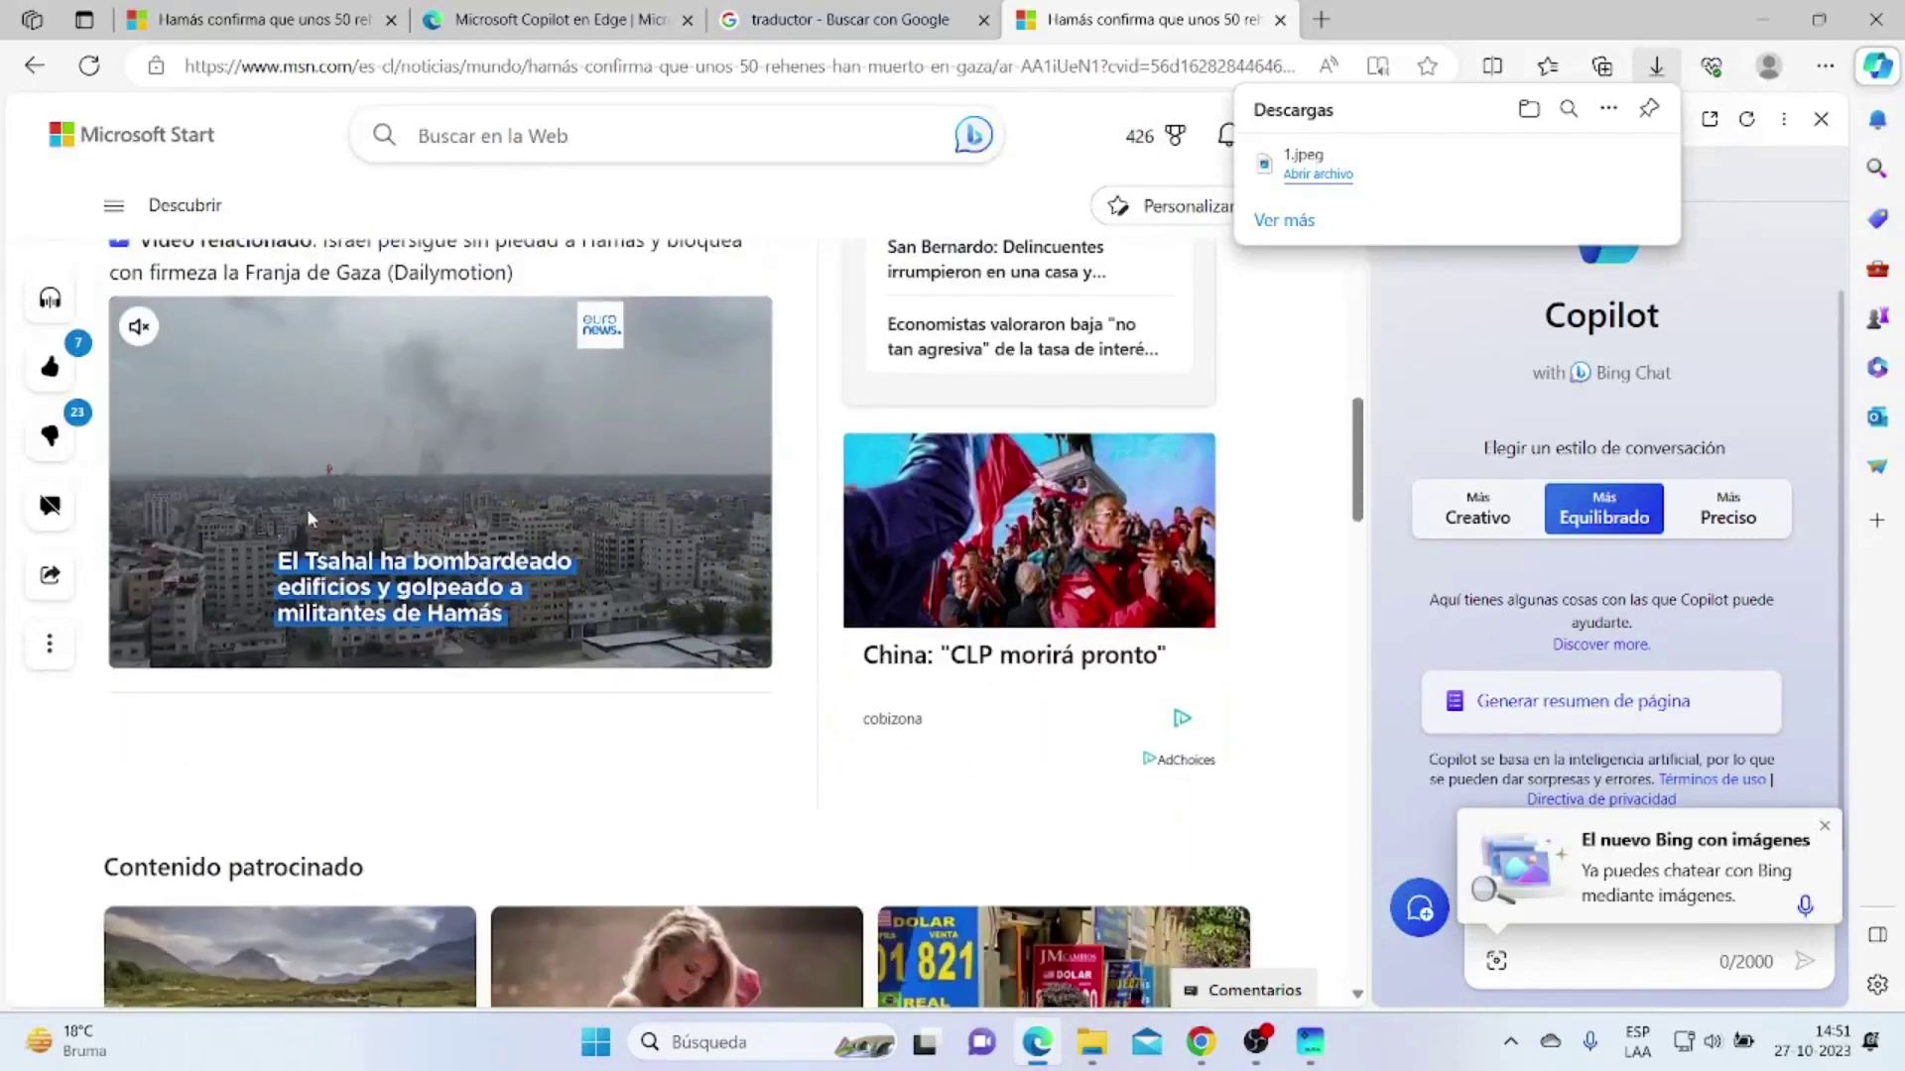
scroll(585, 521, up, 3)
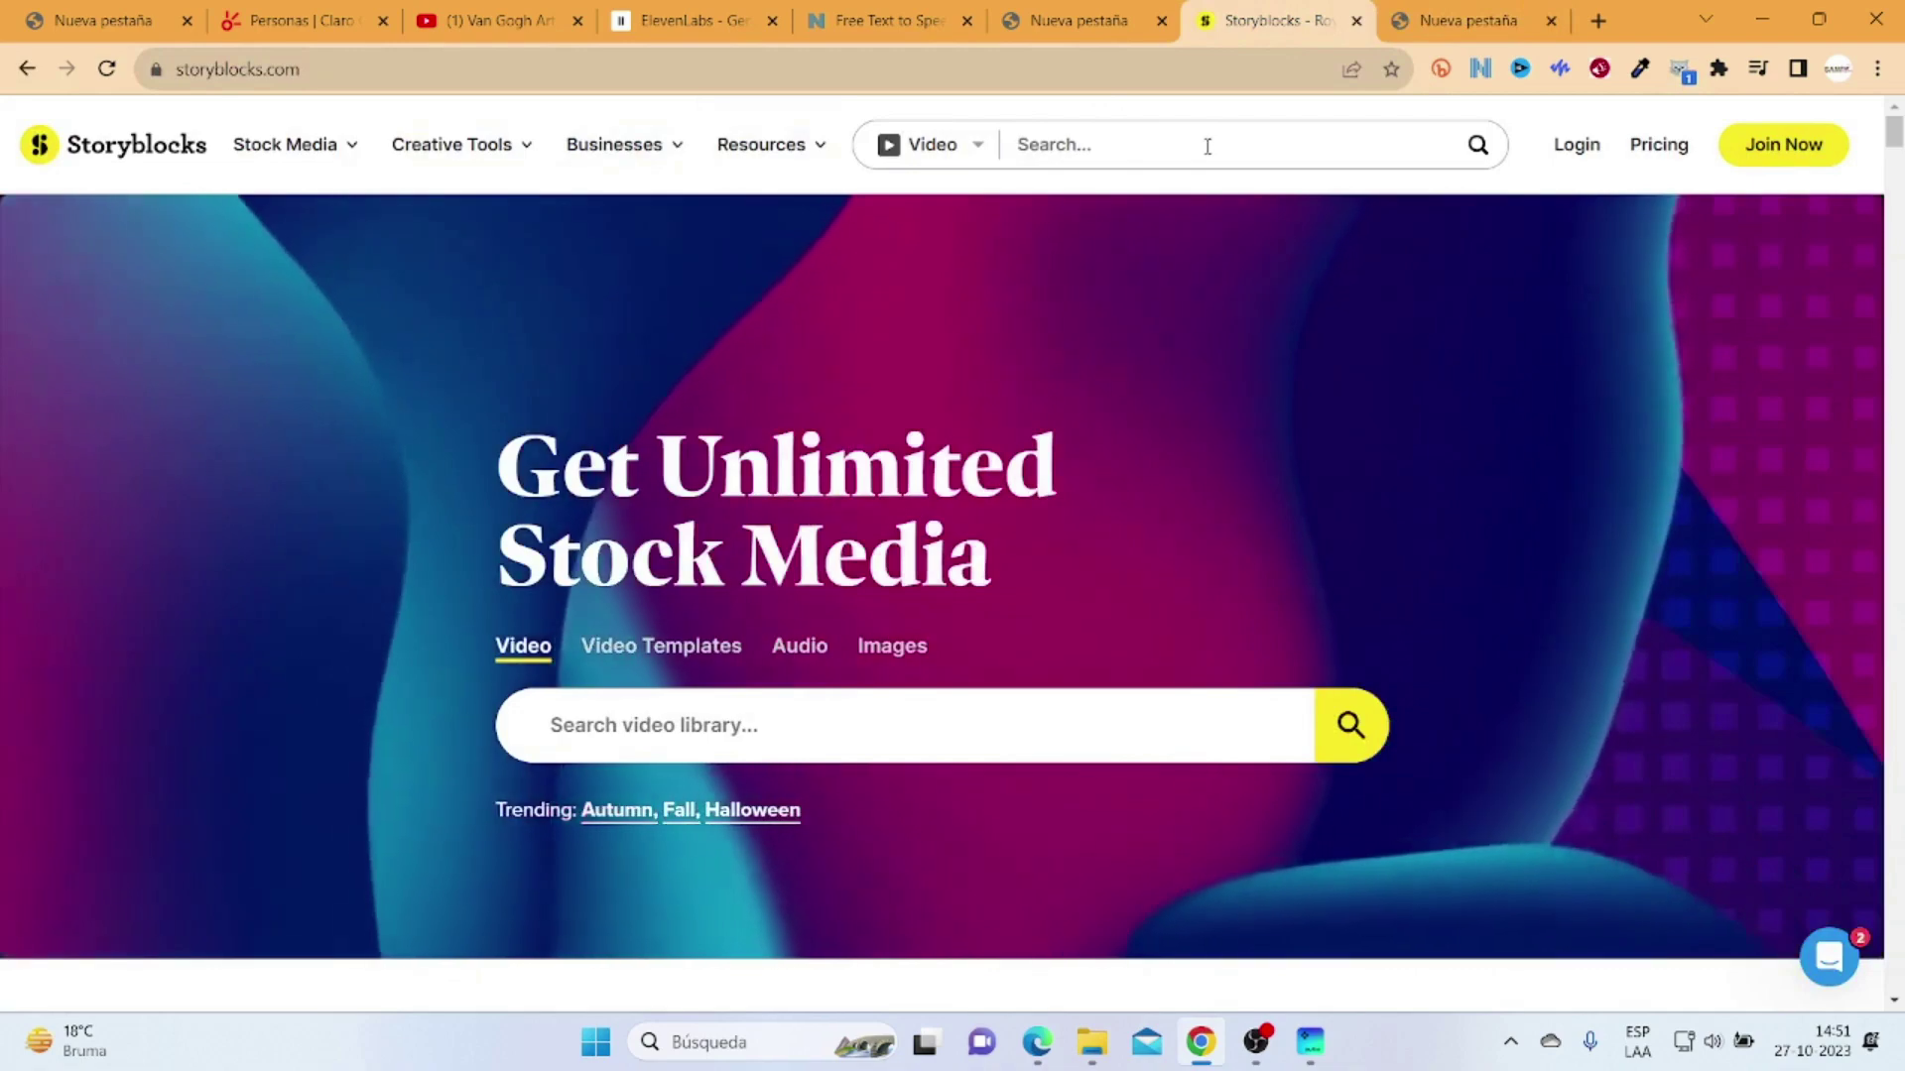
Step: Search the Storyblocks video library for hamas using the suggested term
click(1210, 144)
text(ha)
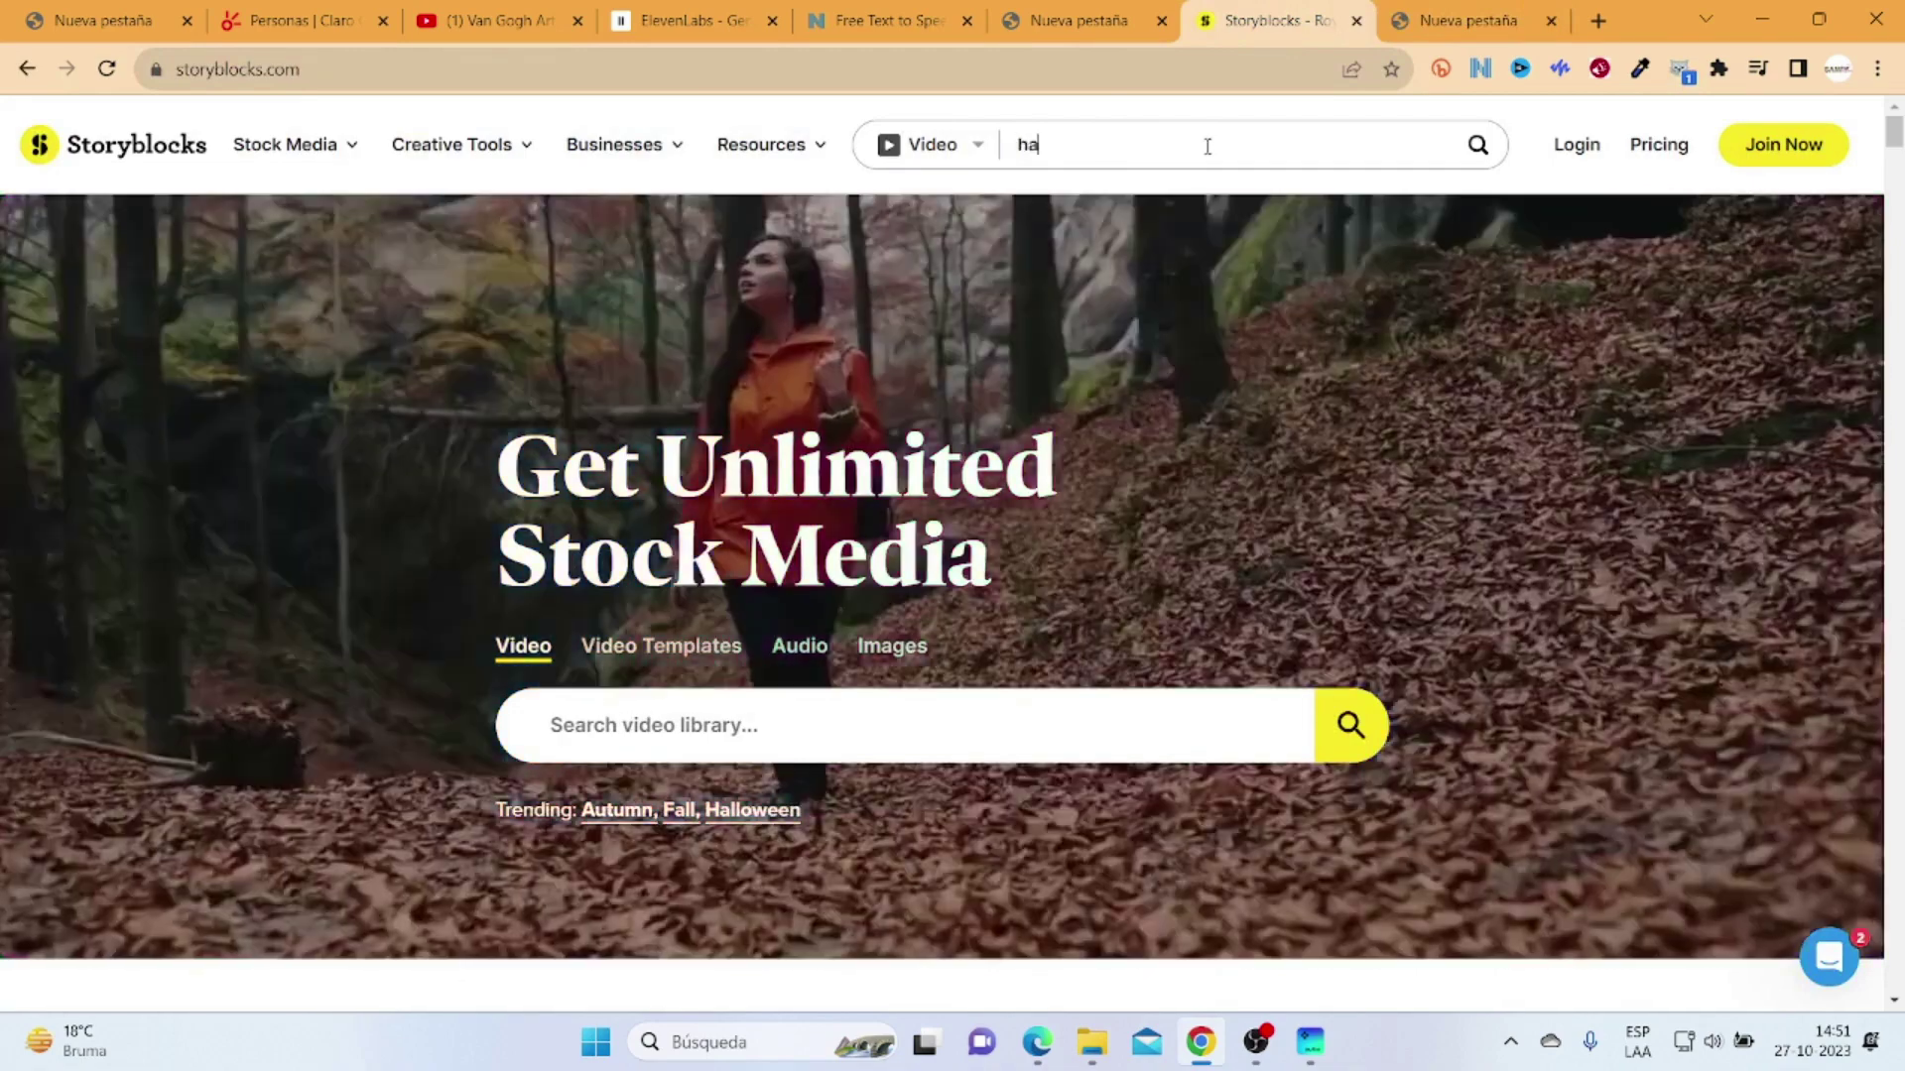
text(mA)
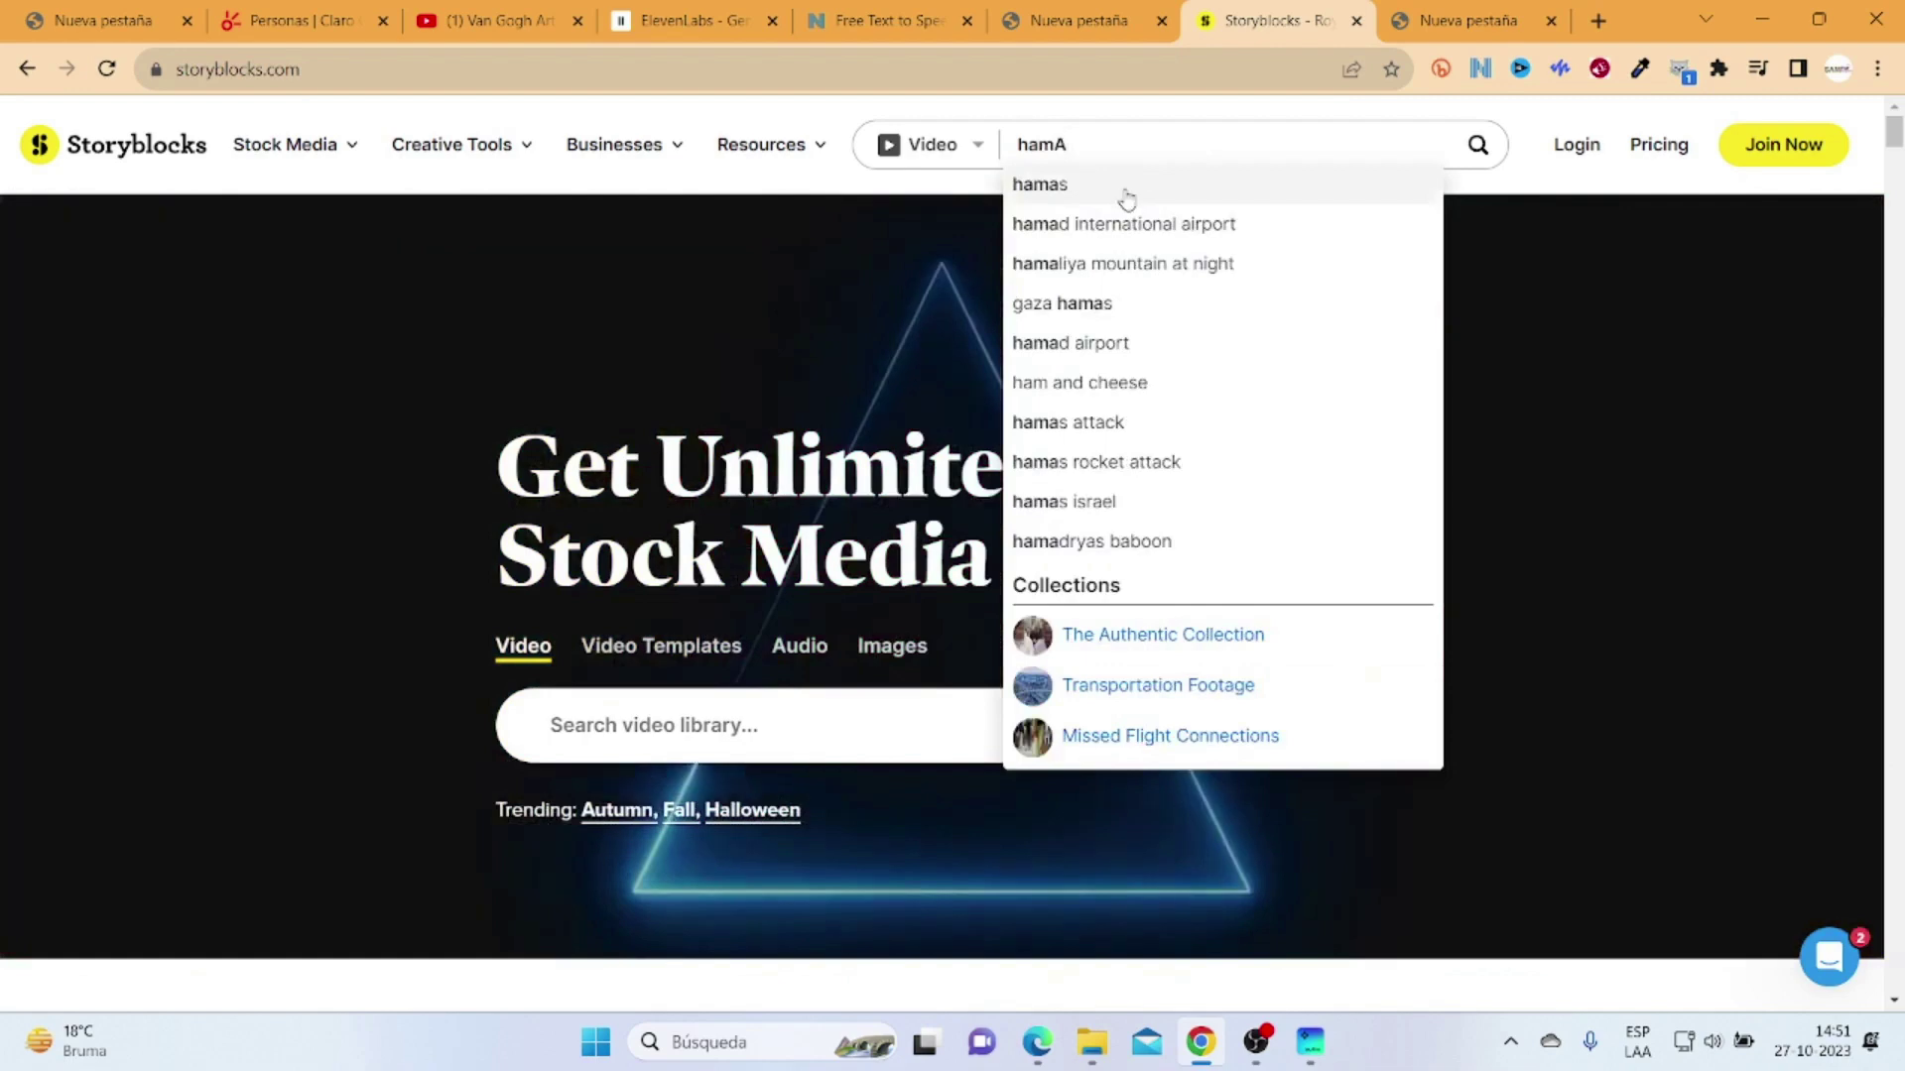
click(1127, 194)
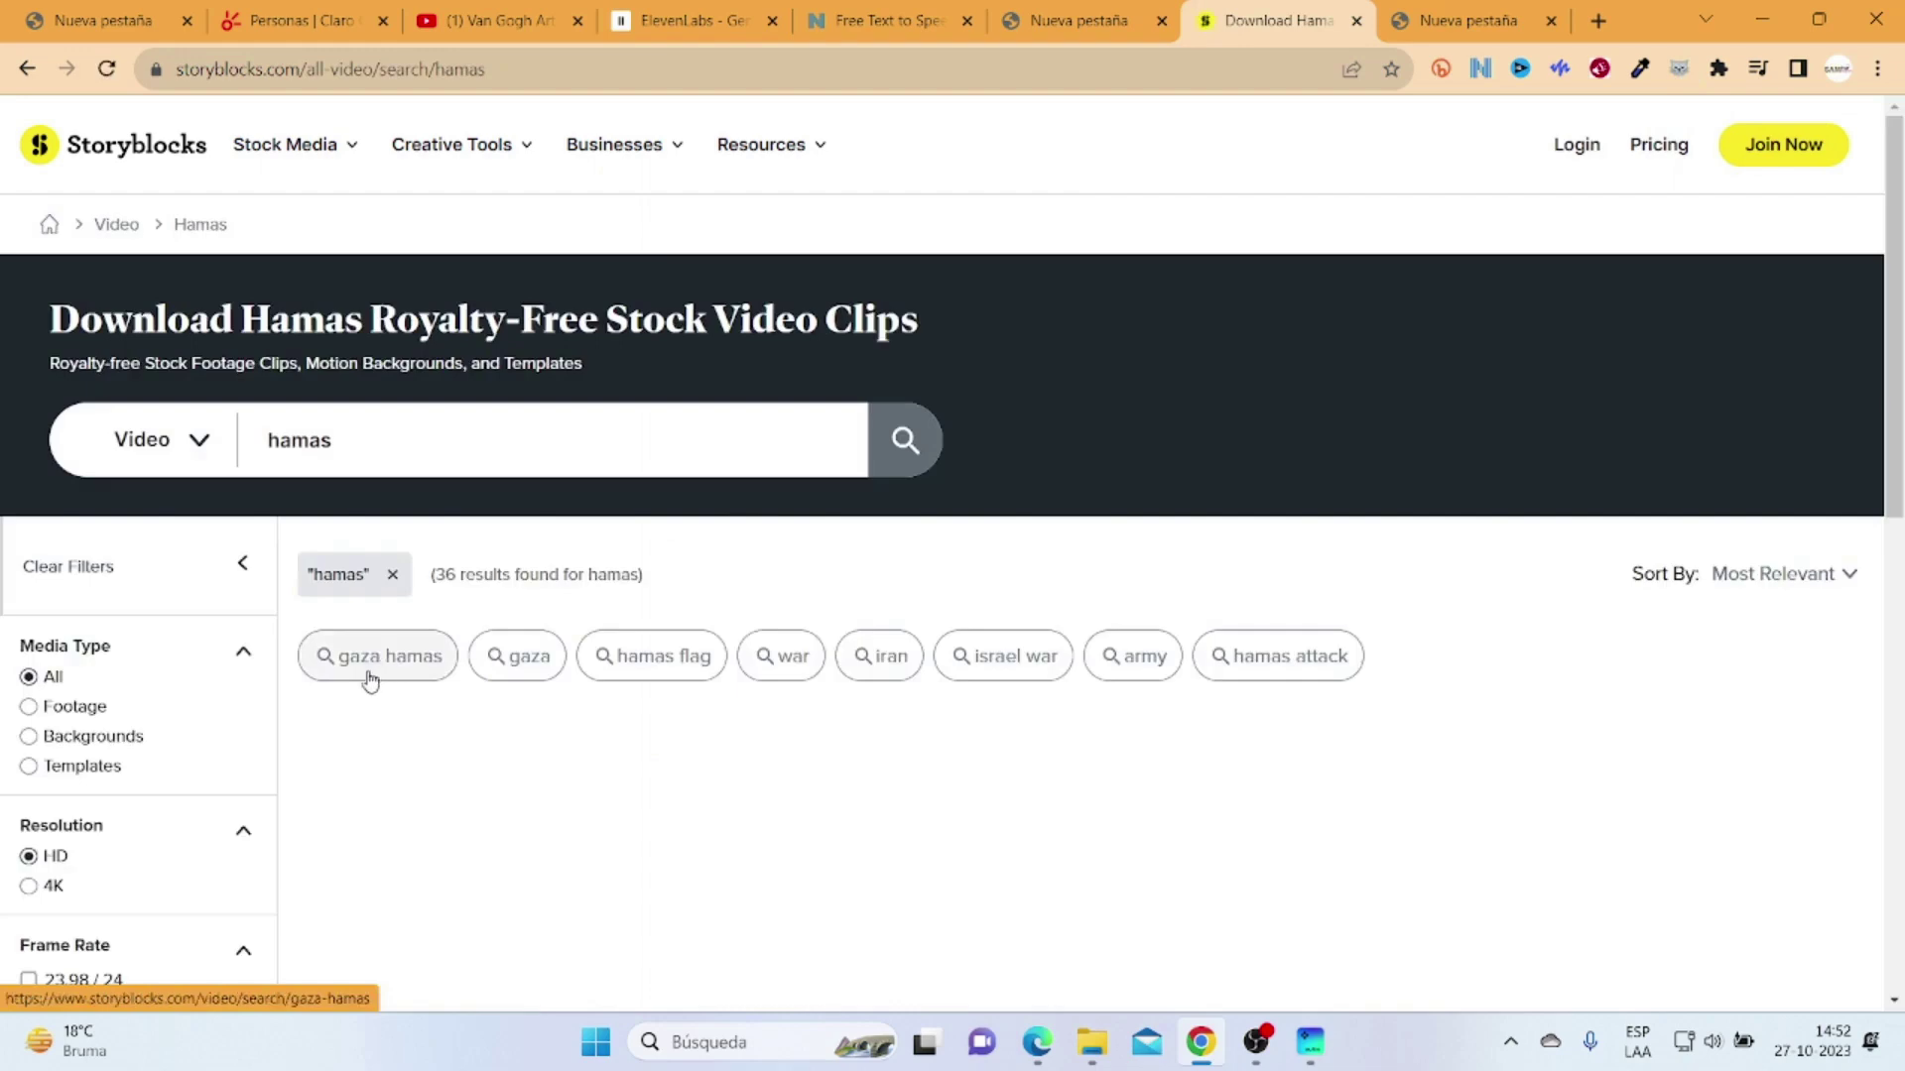
Step: Browse the hamas stock clips and open the list of media types available for the search
scroll(764, 567, down, 1)
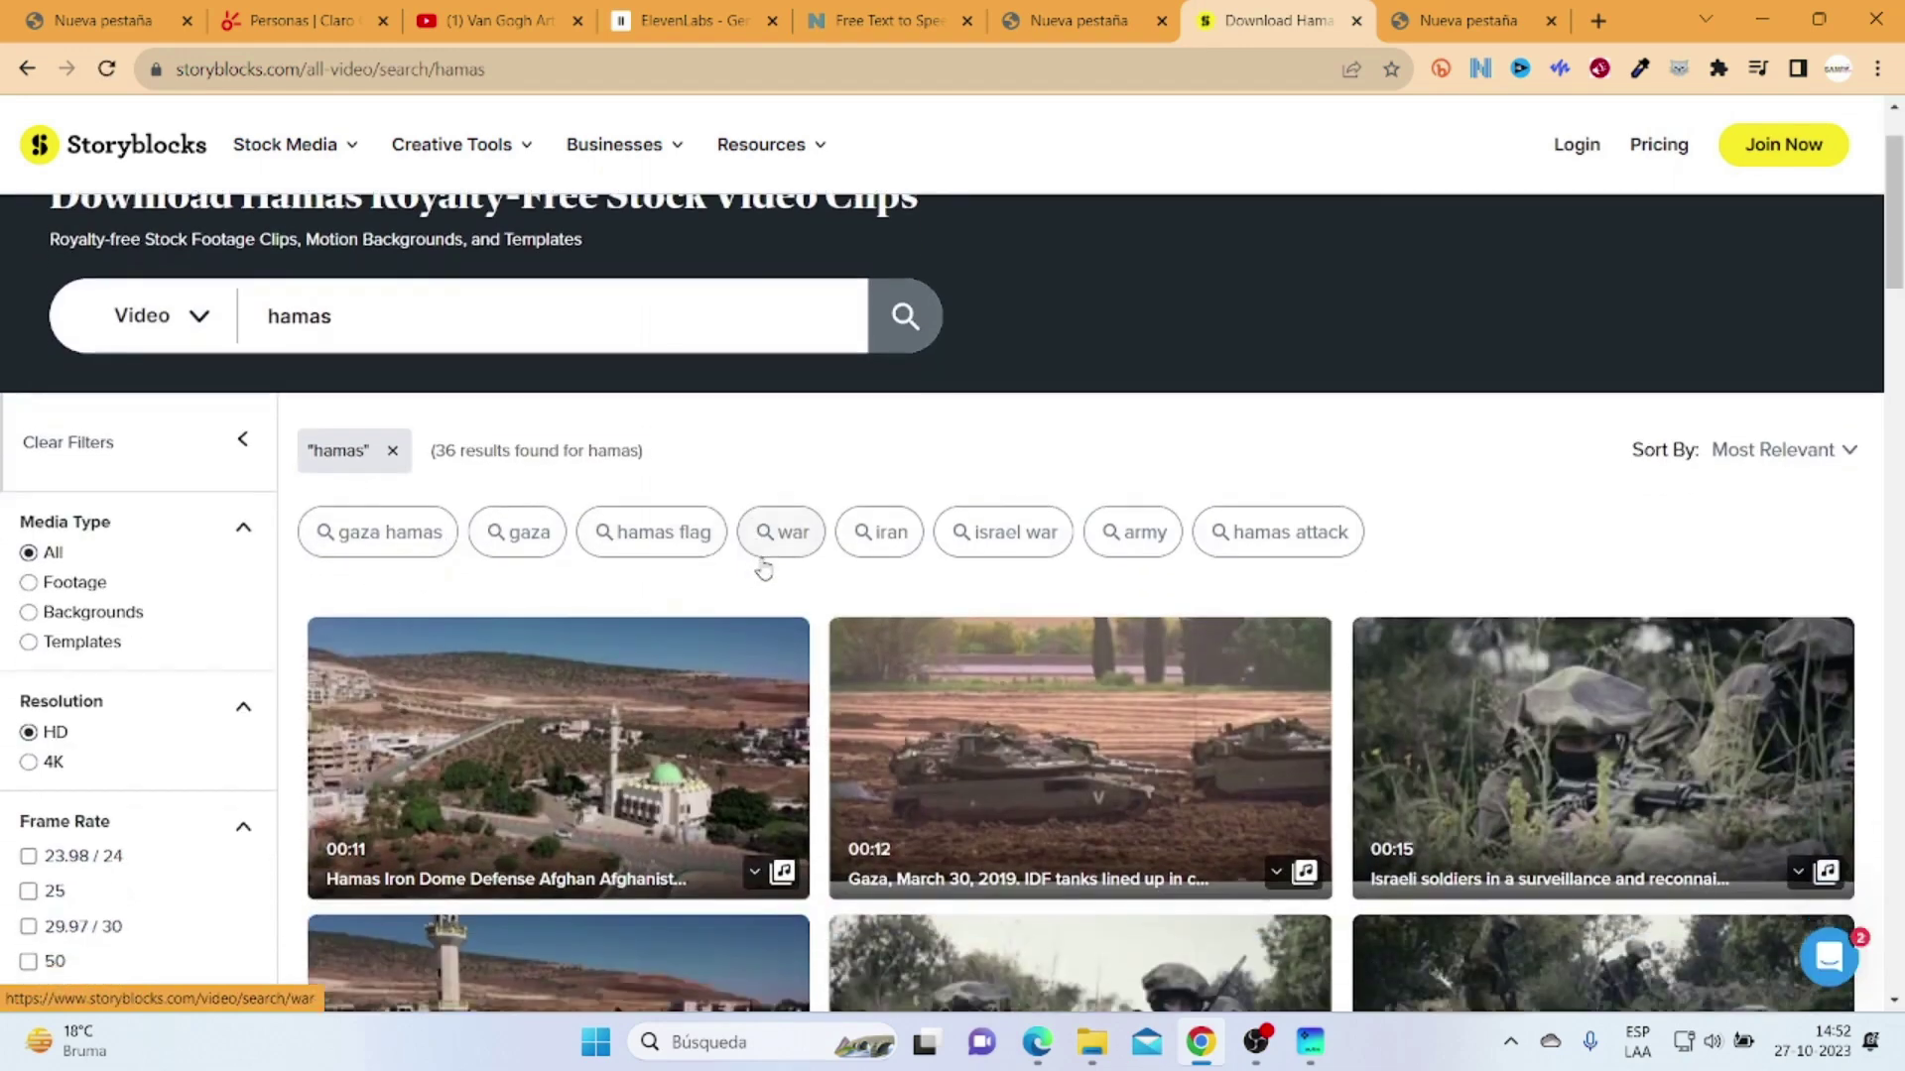
scroll(764, 566, down, 5)
scroll(751, 719, down, 1)
scroll(762, 684, down, 2)
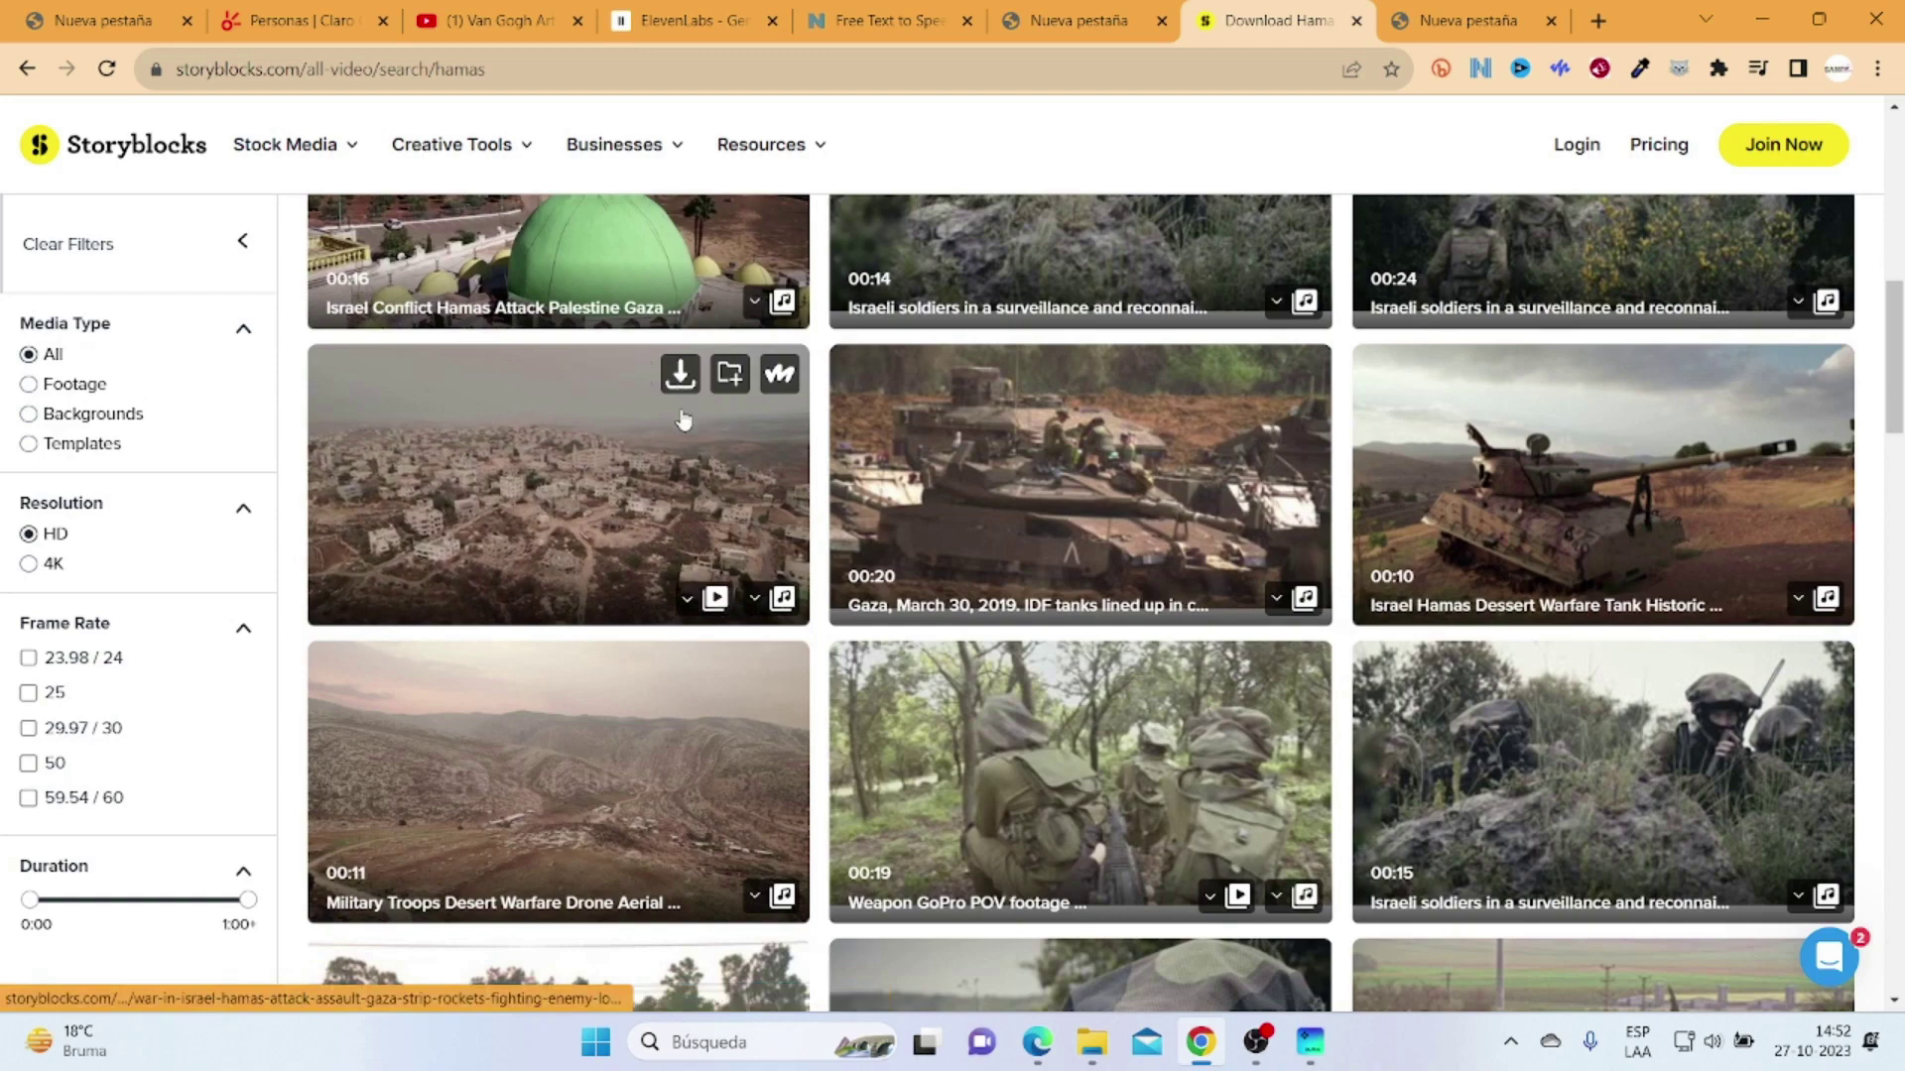
scroll(685, 414, up, 7)
scroll(690, 429, up, 2)
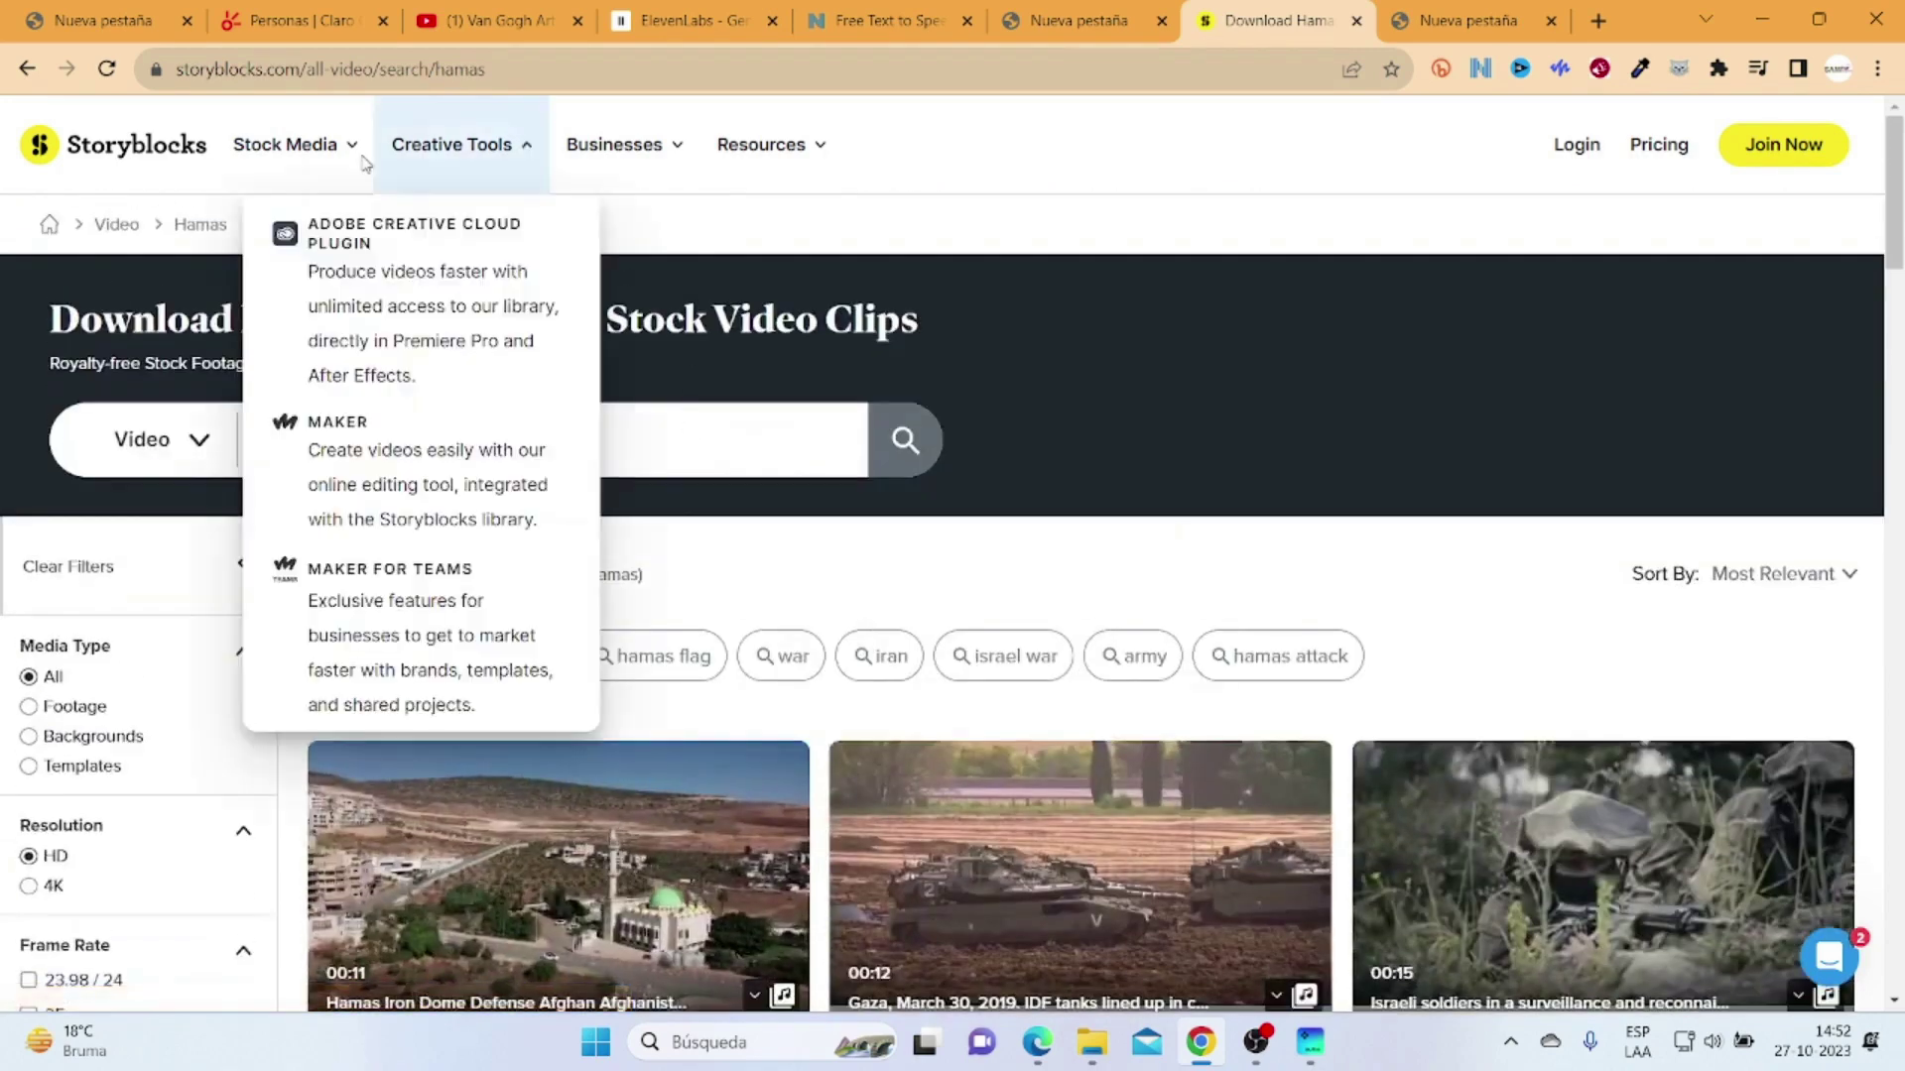
mouse_move(284, 144)
mouse_move(222, 480)
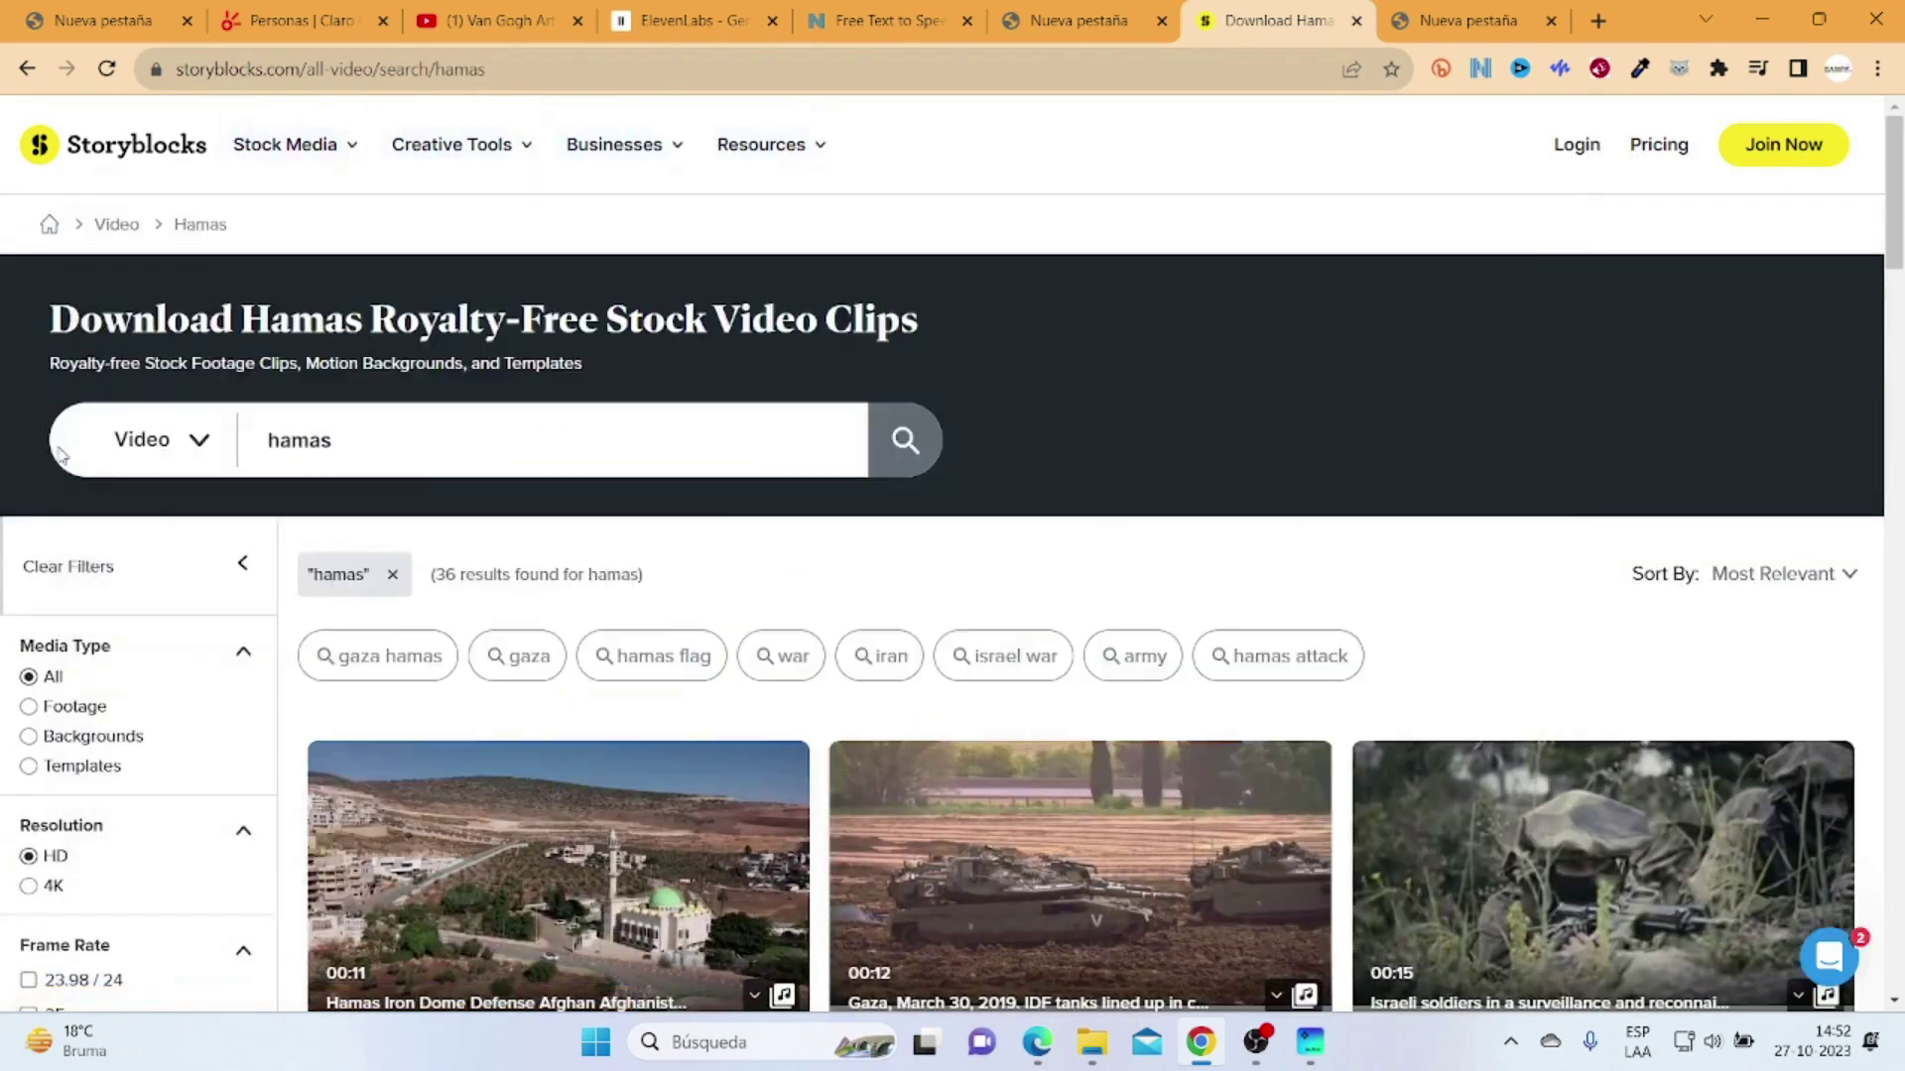
click(199, 442)
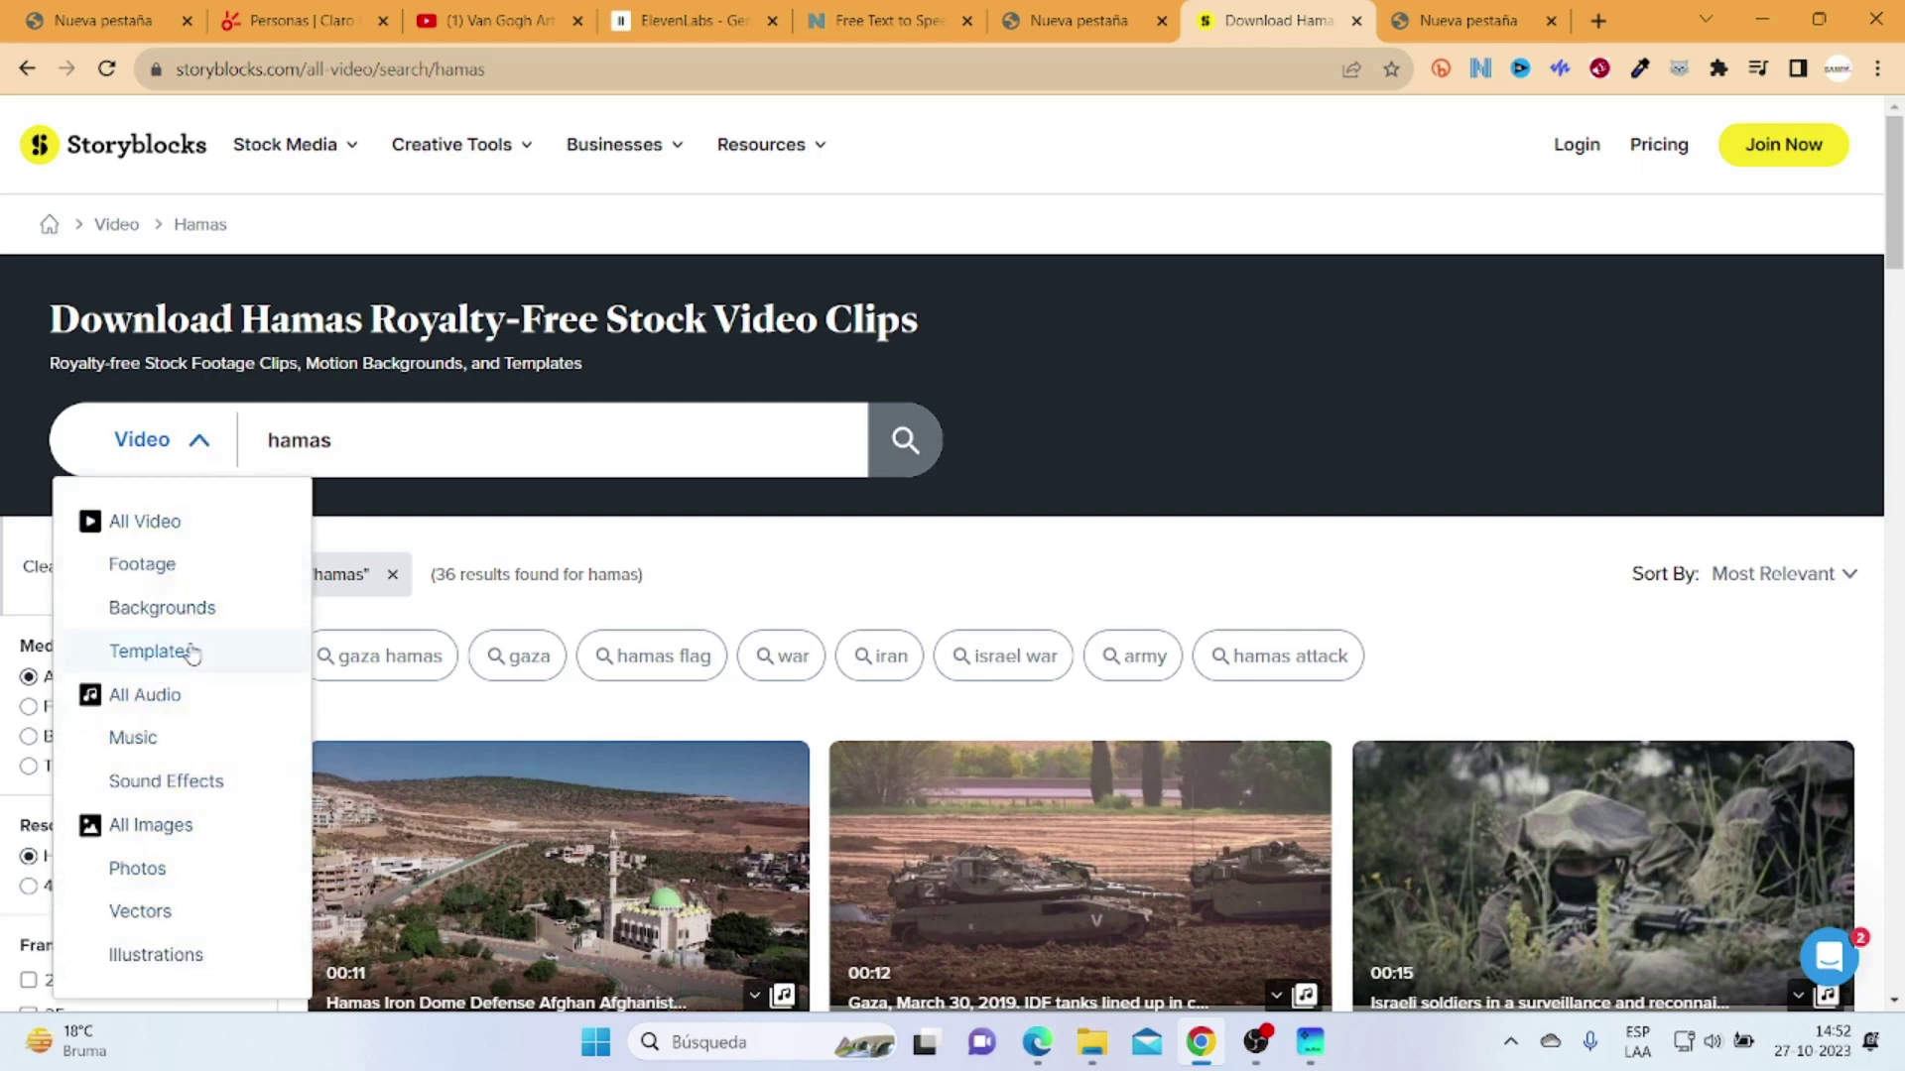
Step: Search the Storyblocks image library for hamas and look over the results page
click(201, 824)
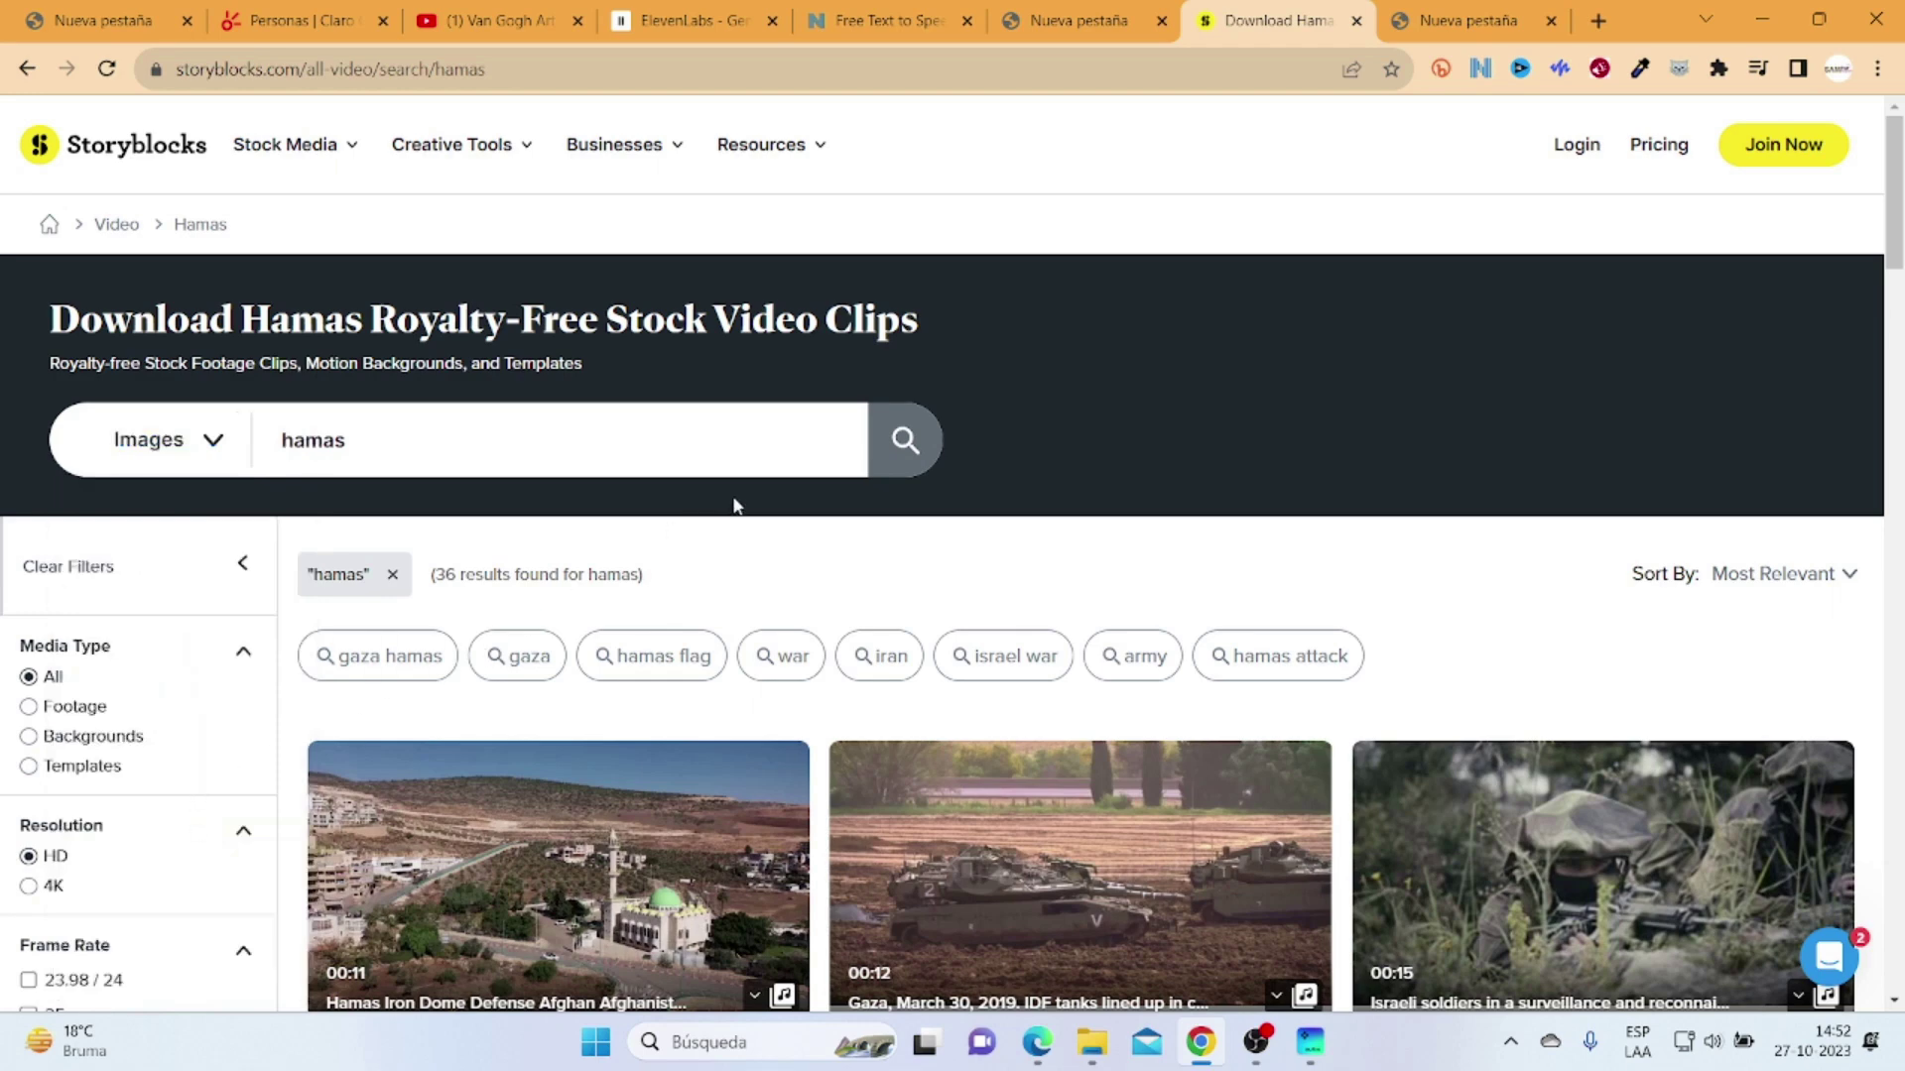
click(904, 442)
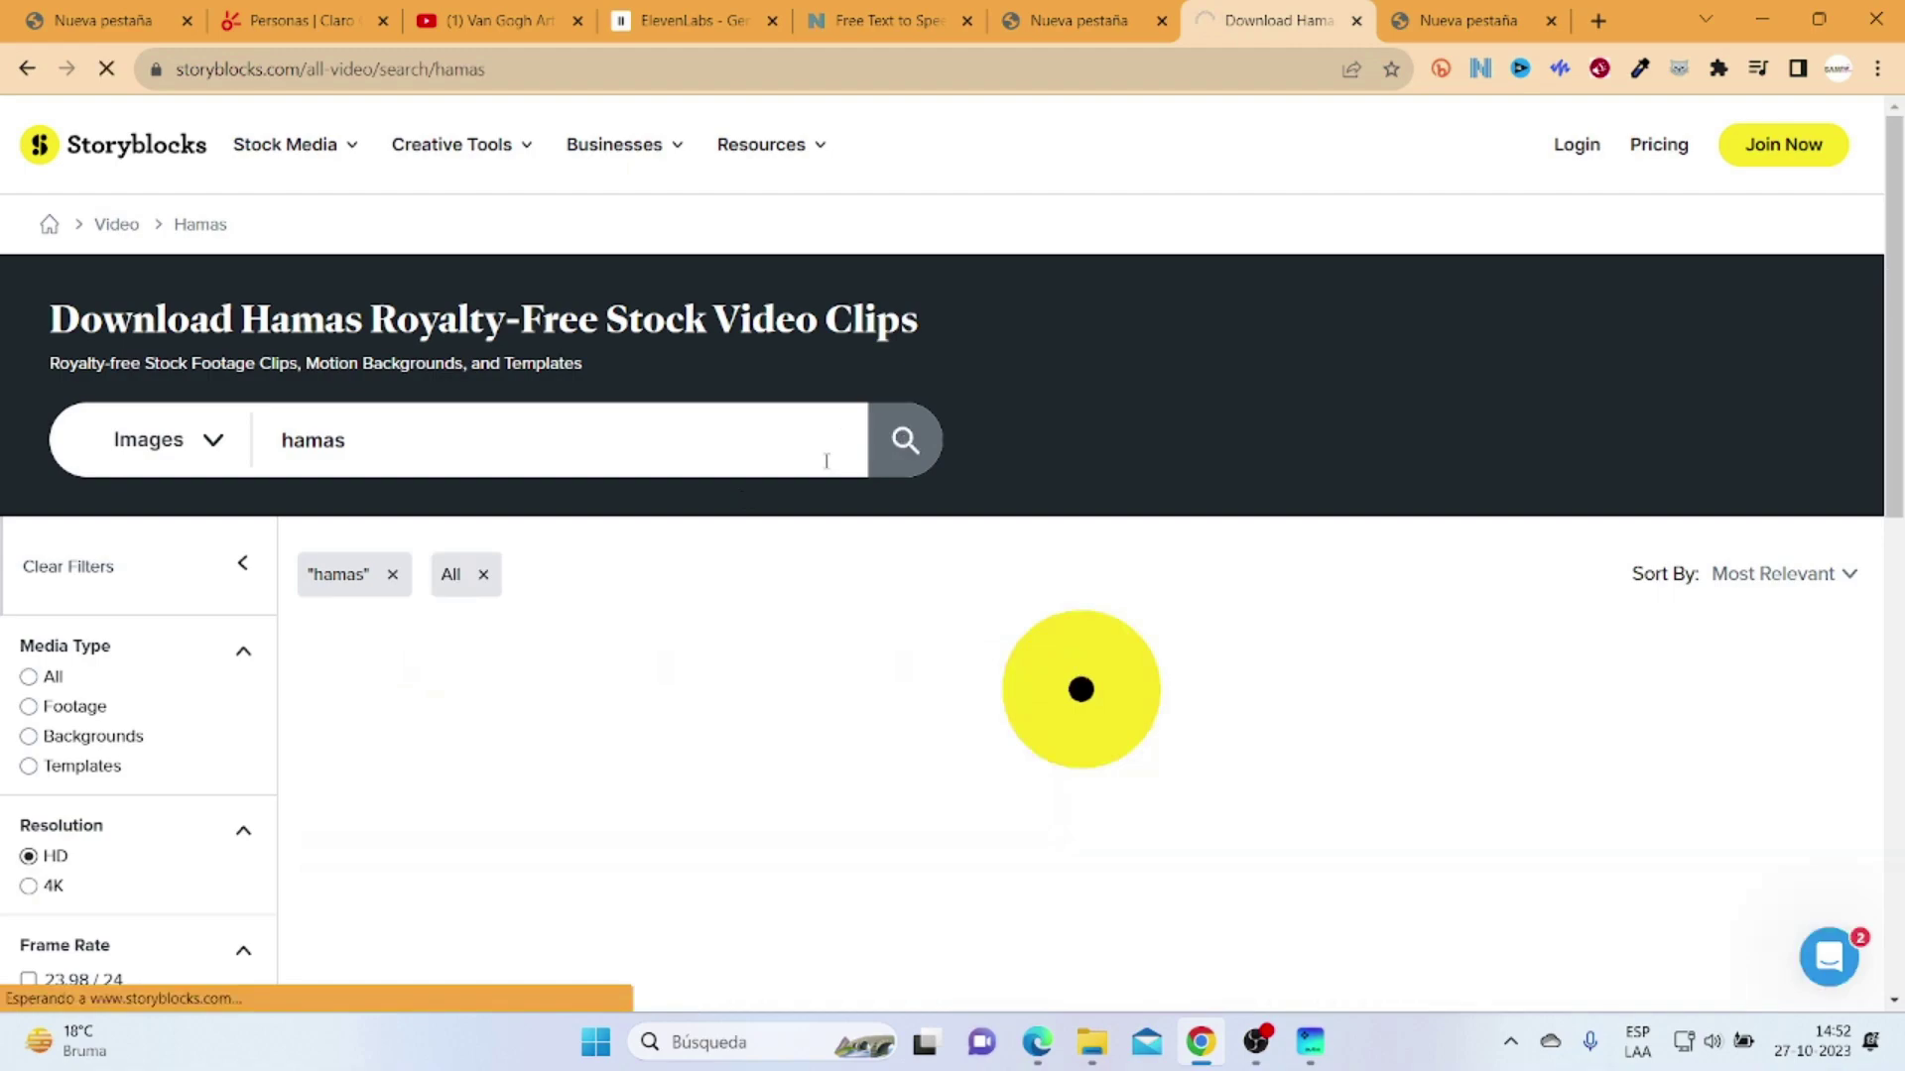
scroll(829, 475, down, 8)
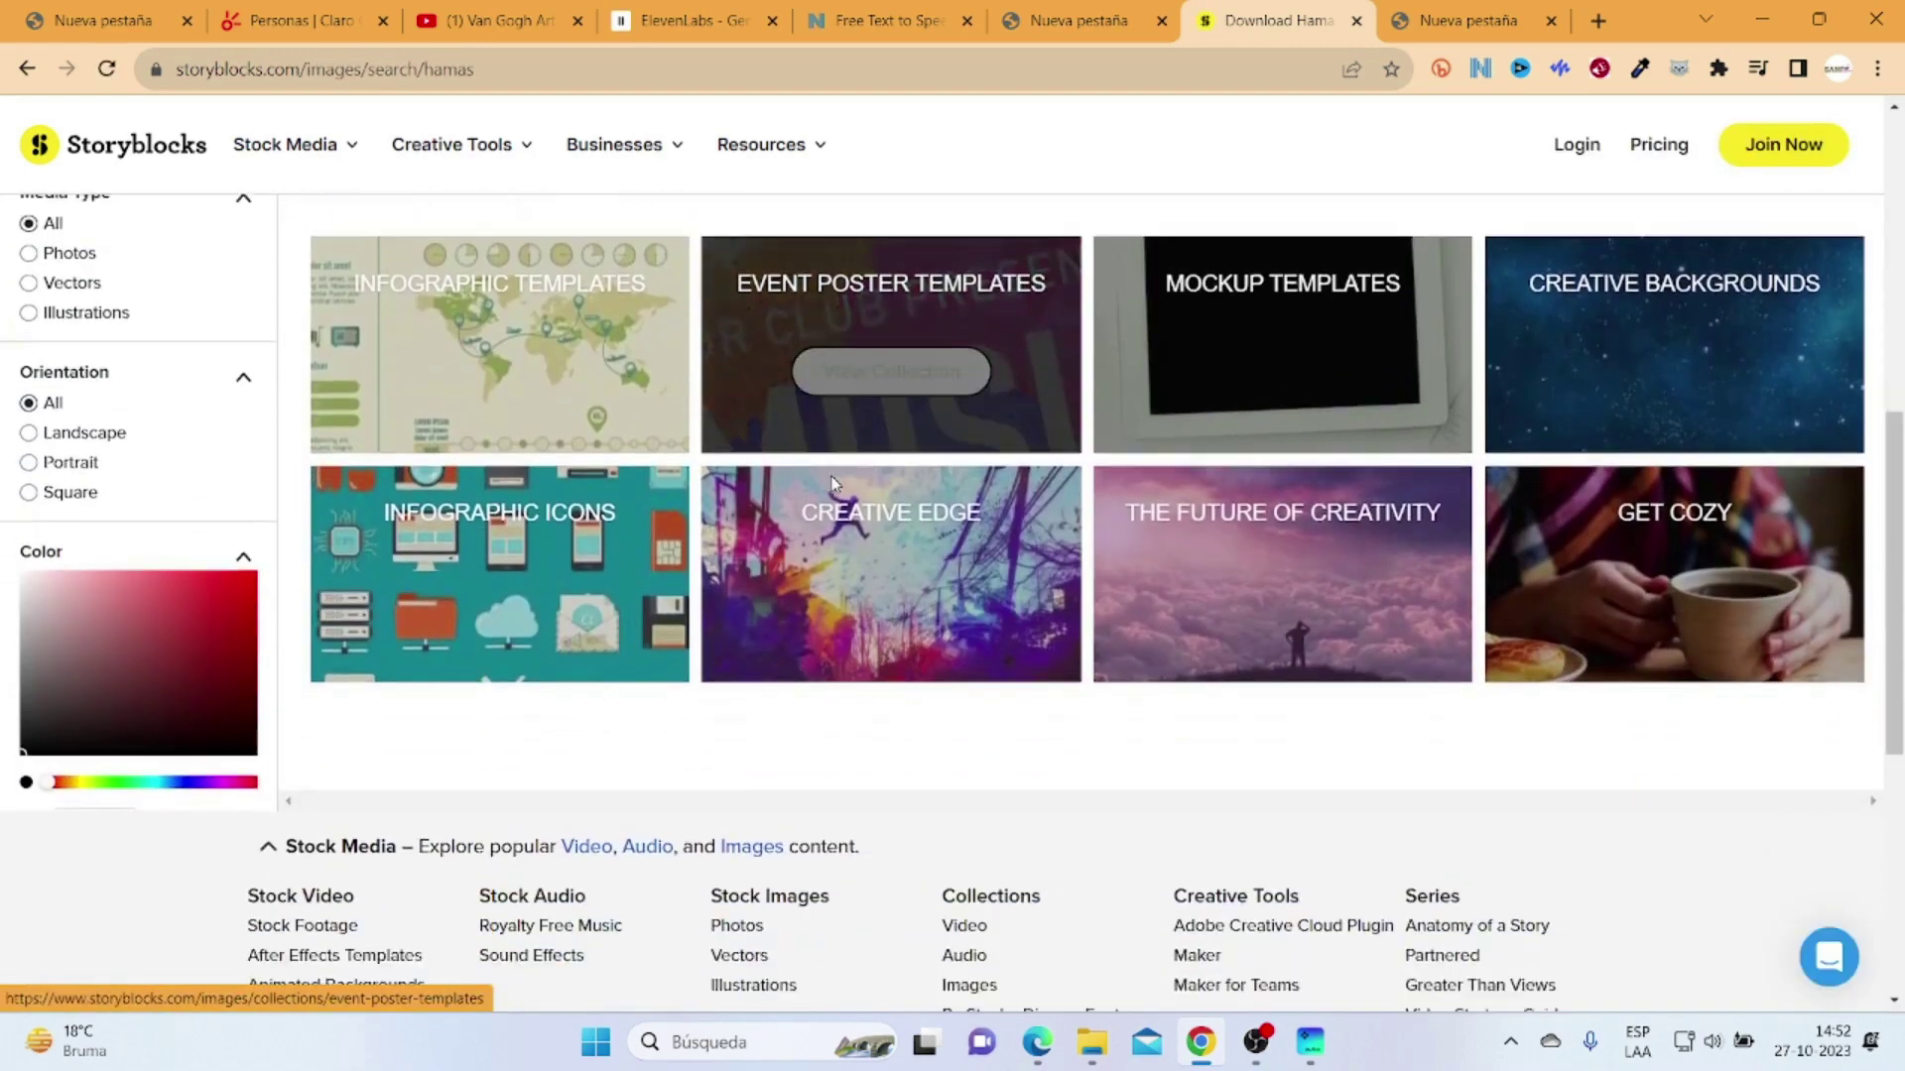
scroll(830, 477, up, 10)
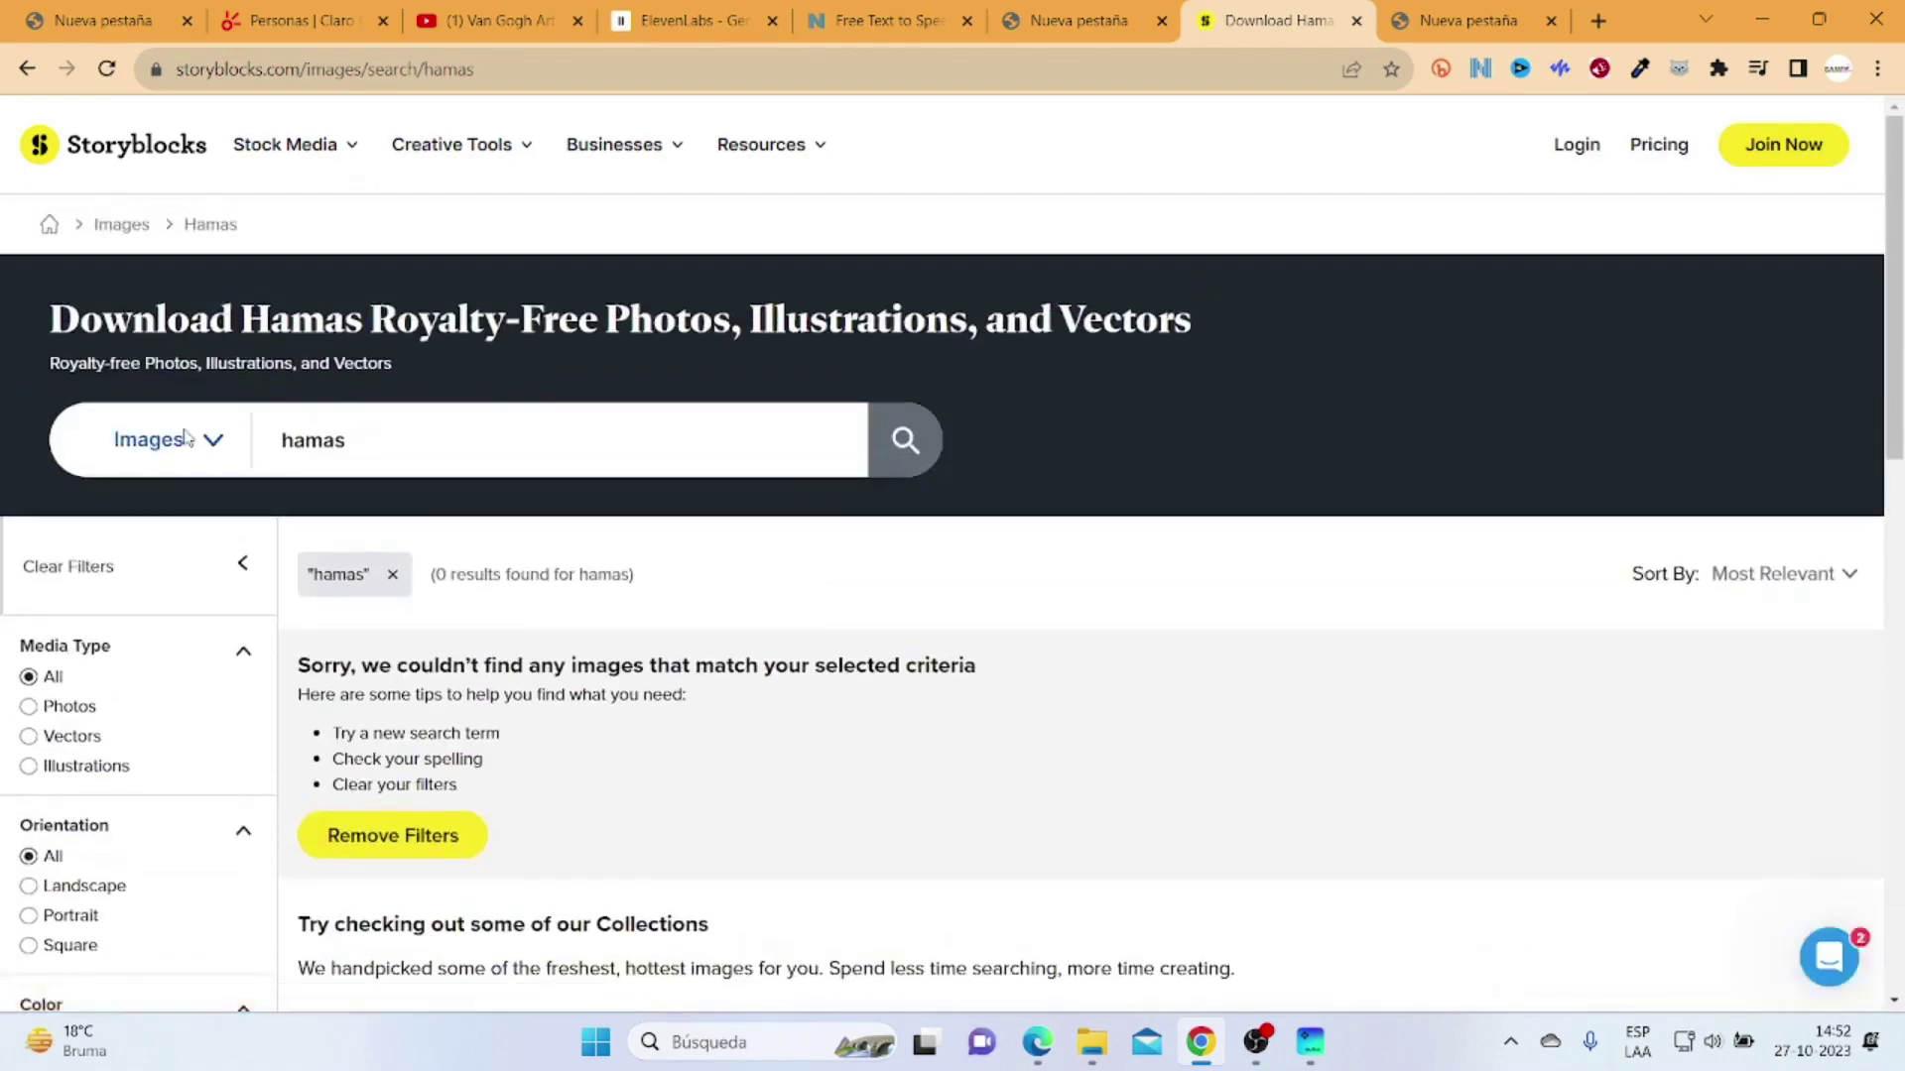
Step: Change the hamas search to footage only and look over the first clips
click(213, 440)
click(188, 566)
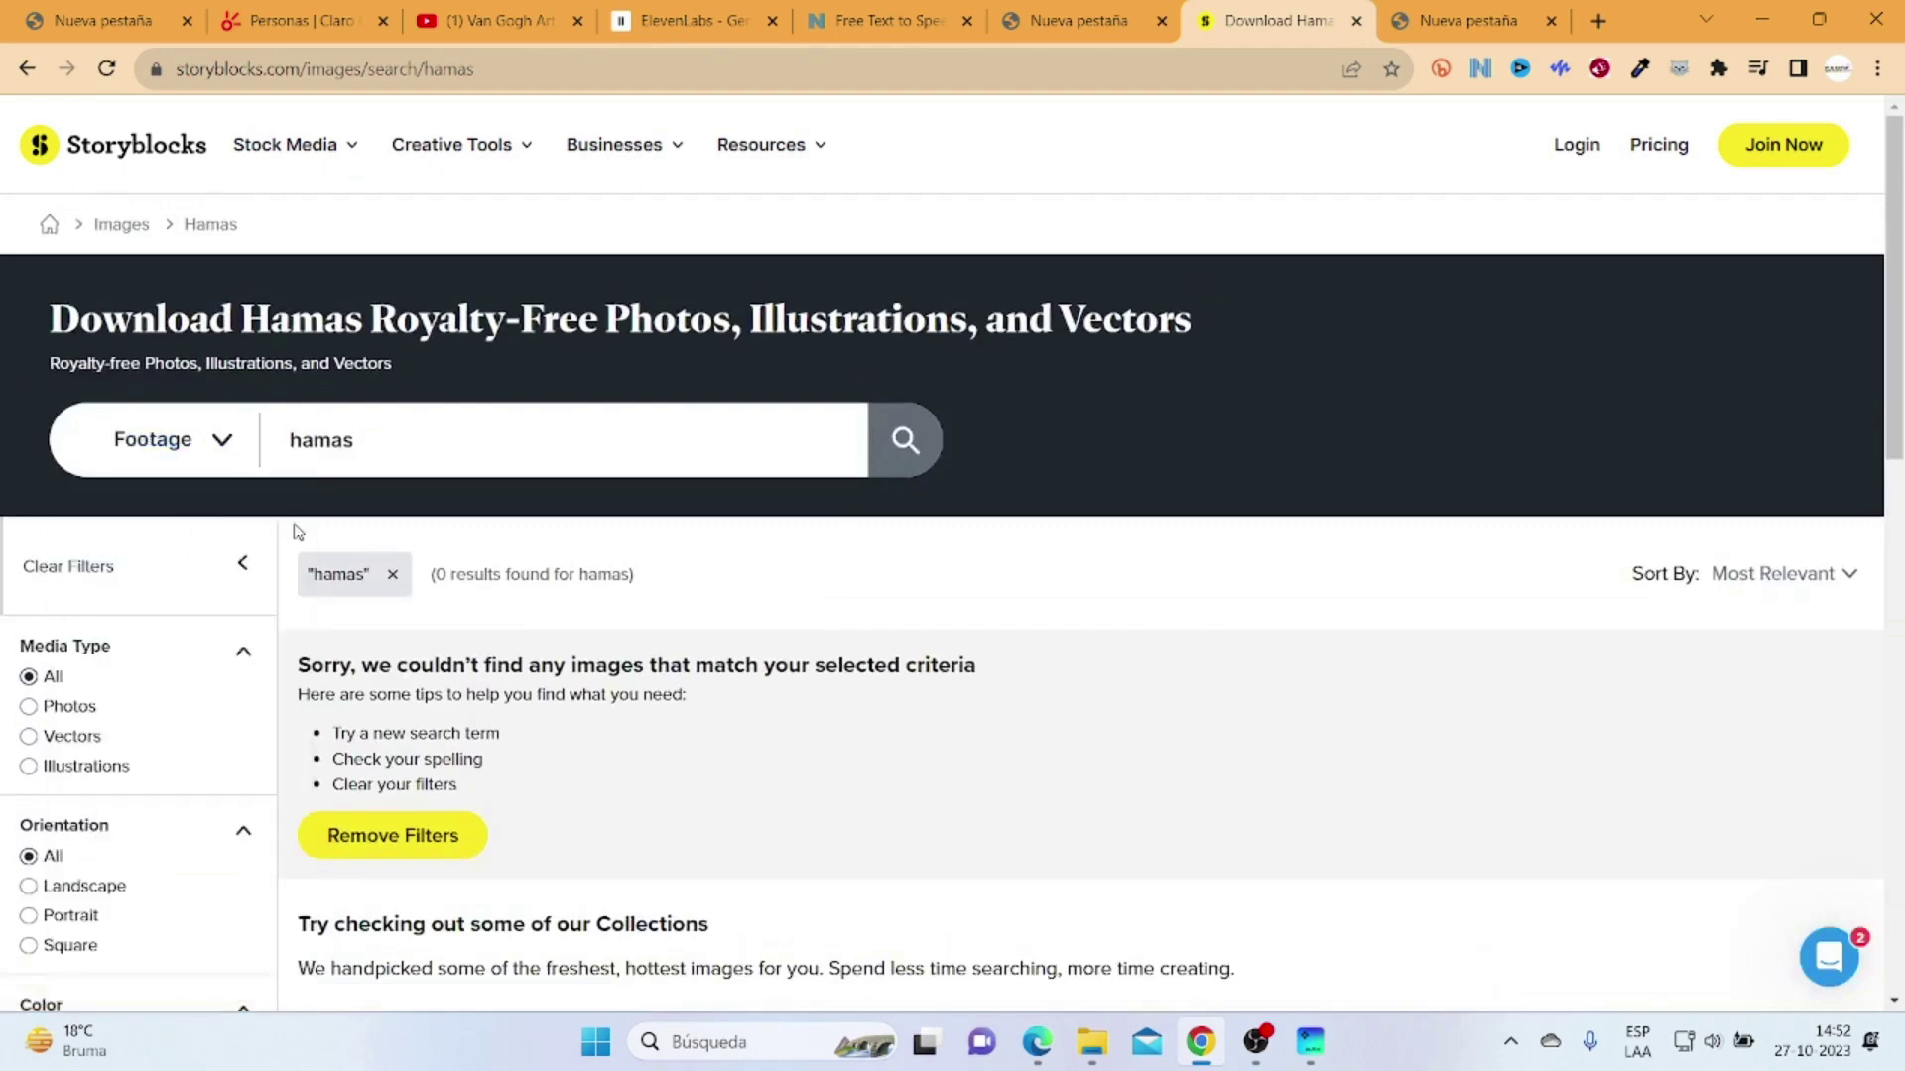
click(905, 441)
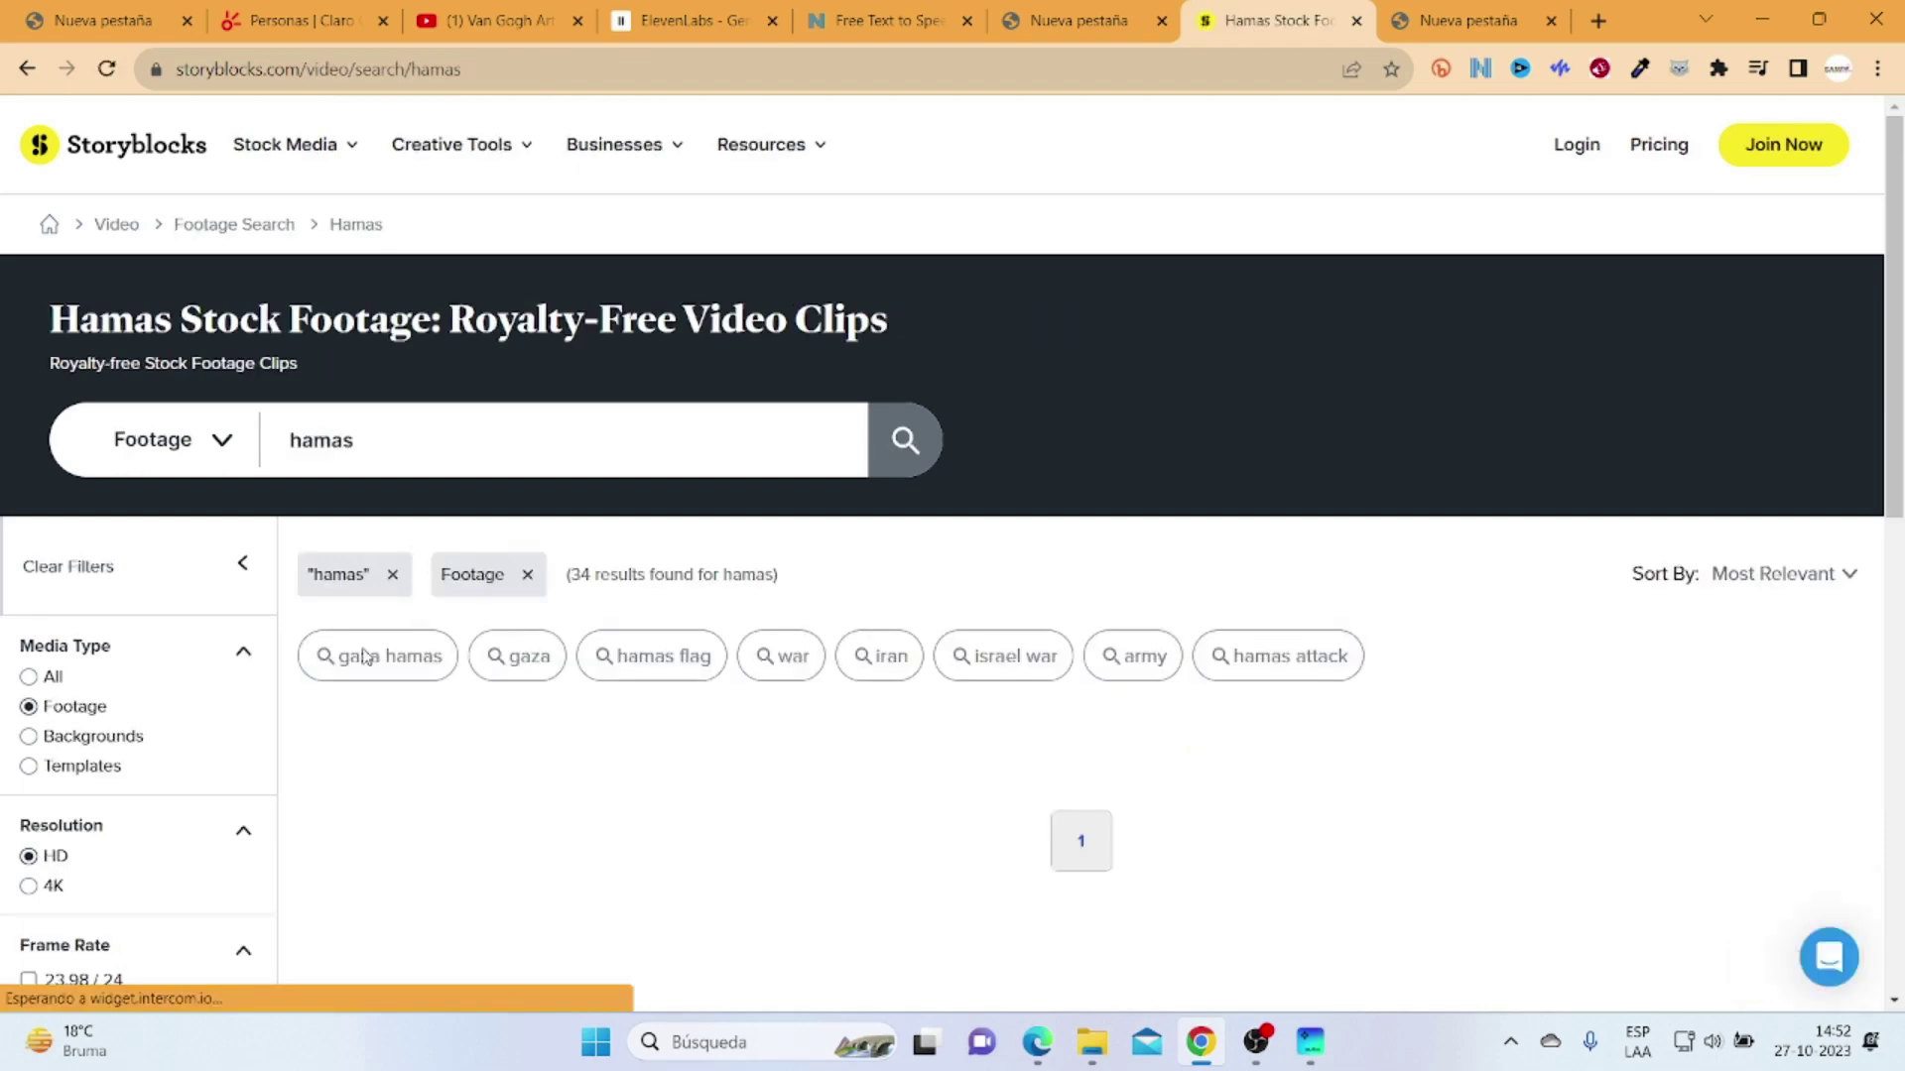
scroll(466, 669, down, 1)
scroll(777, 671, down, 3)
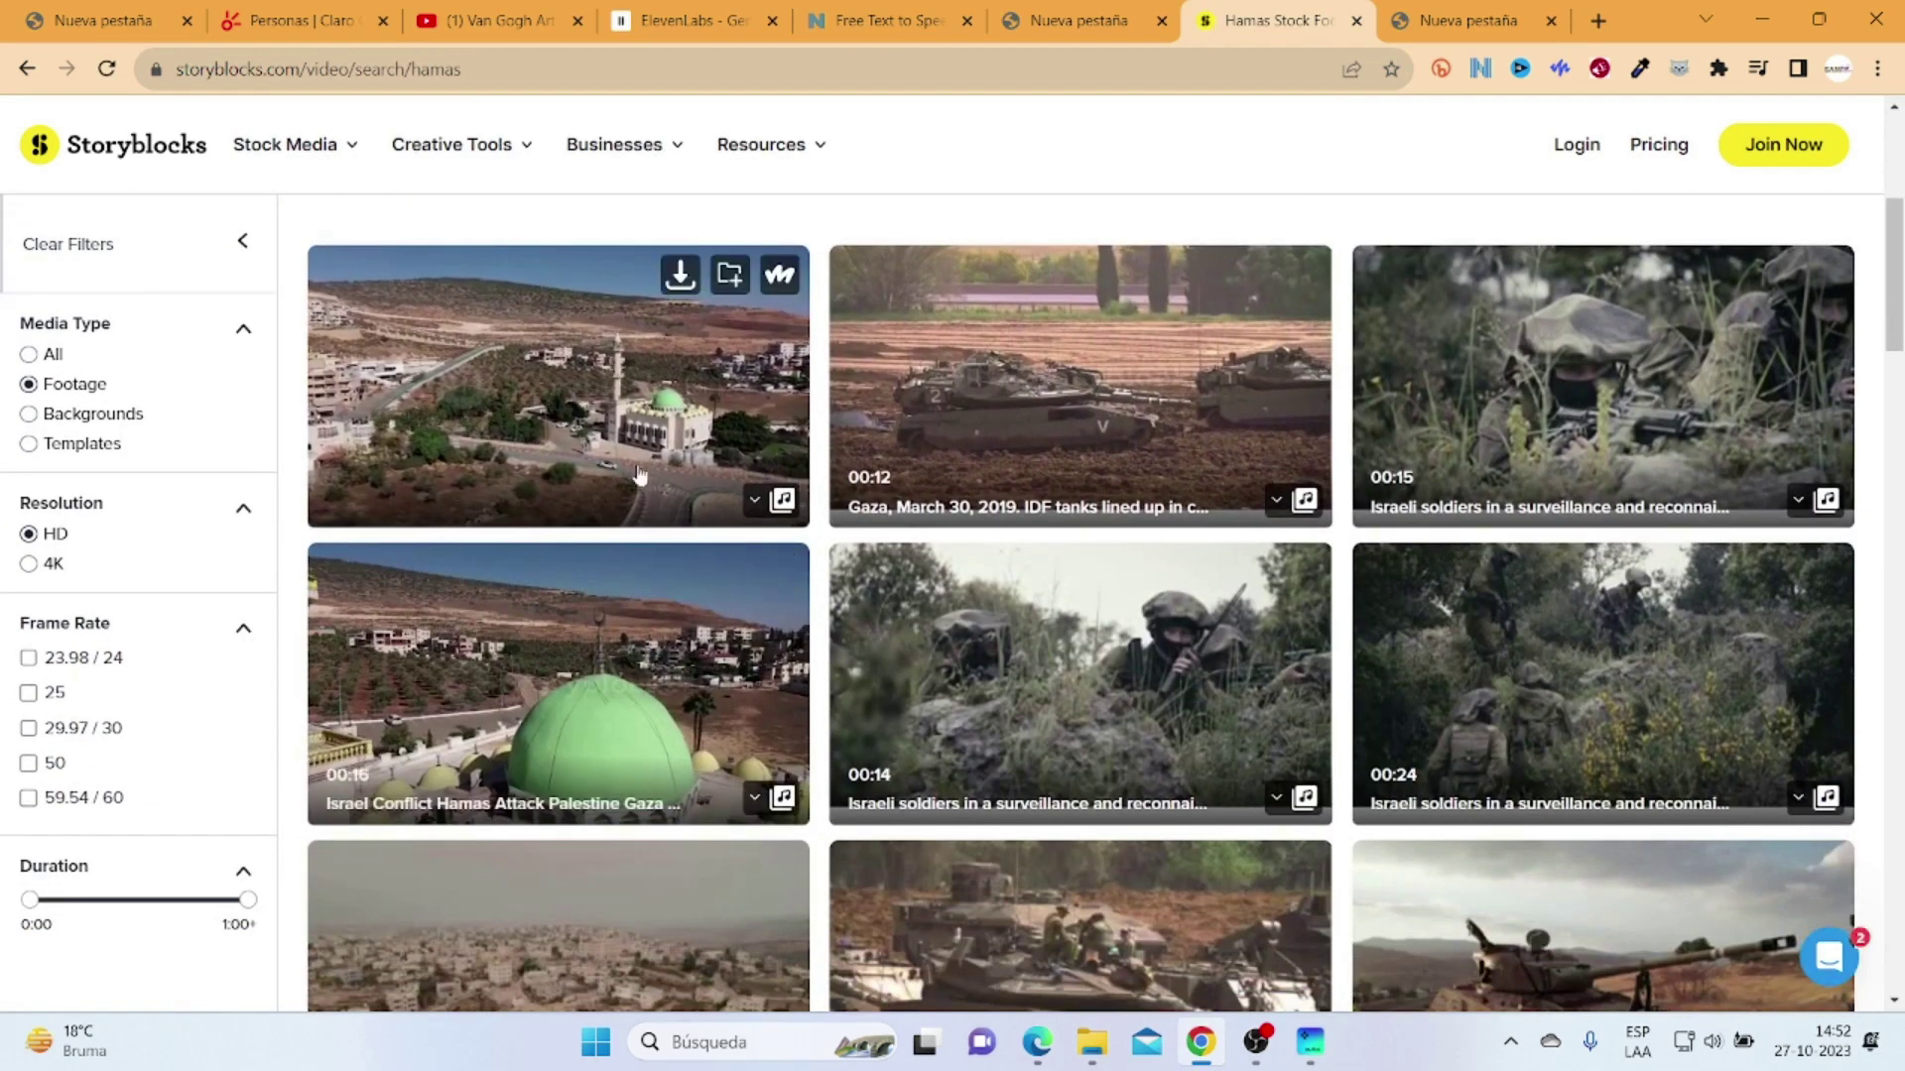
Step: Open the Hamas Iron Dome Defense mosque town clip and start downloading it in the HDMP4 format
click(680, 282)
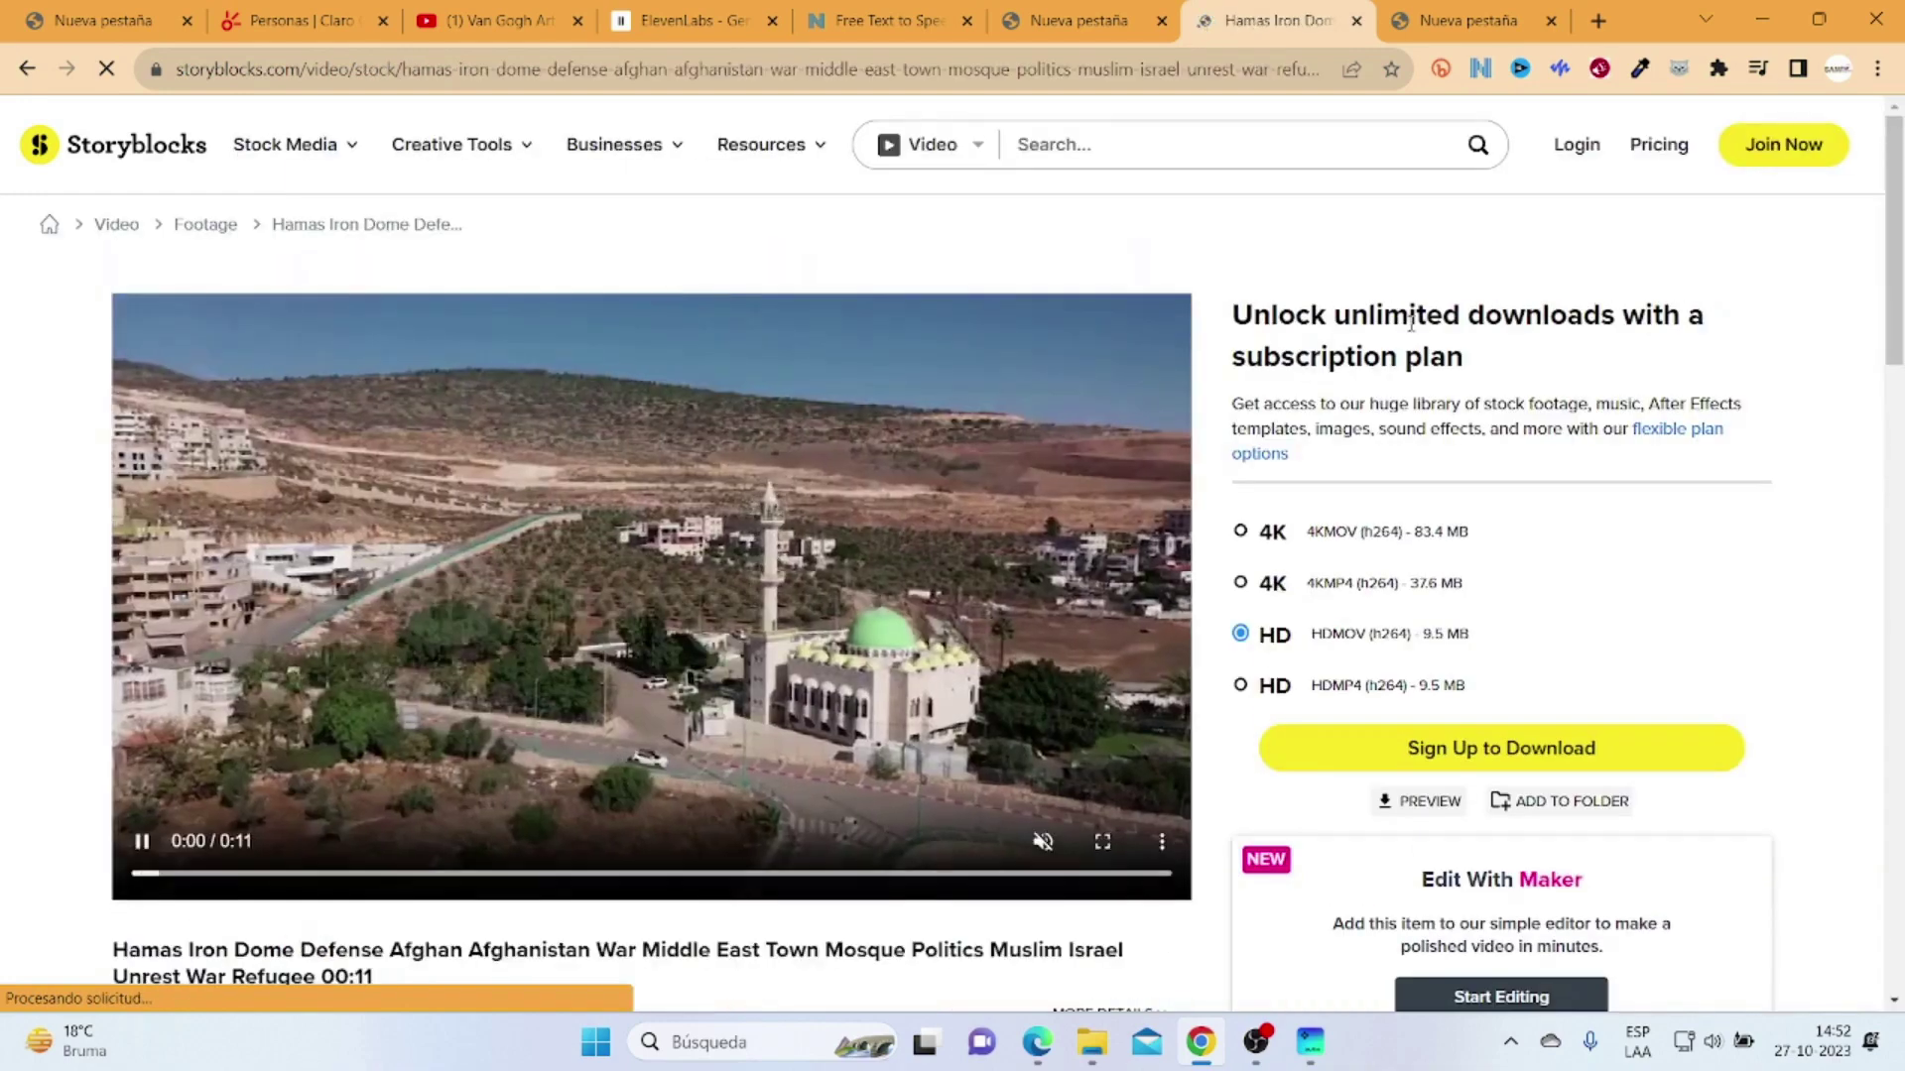
click(1241, 684)
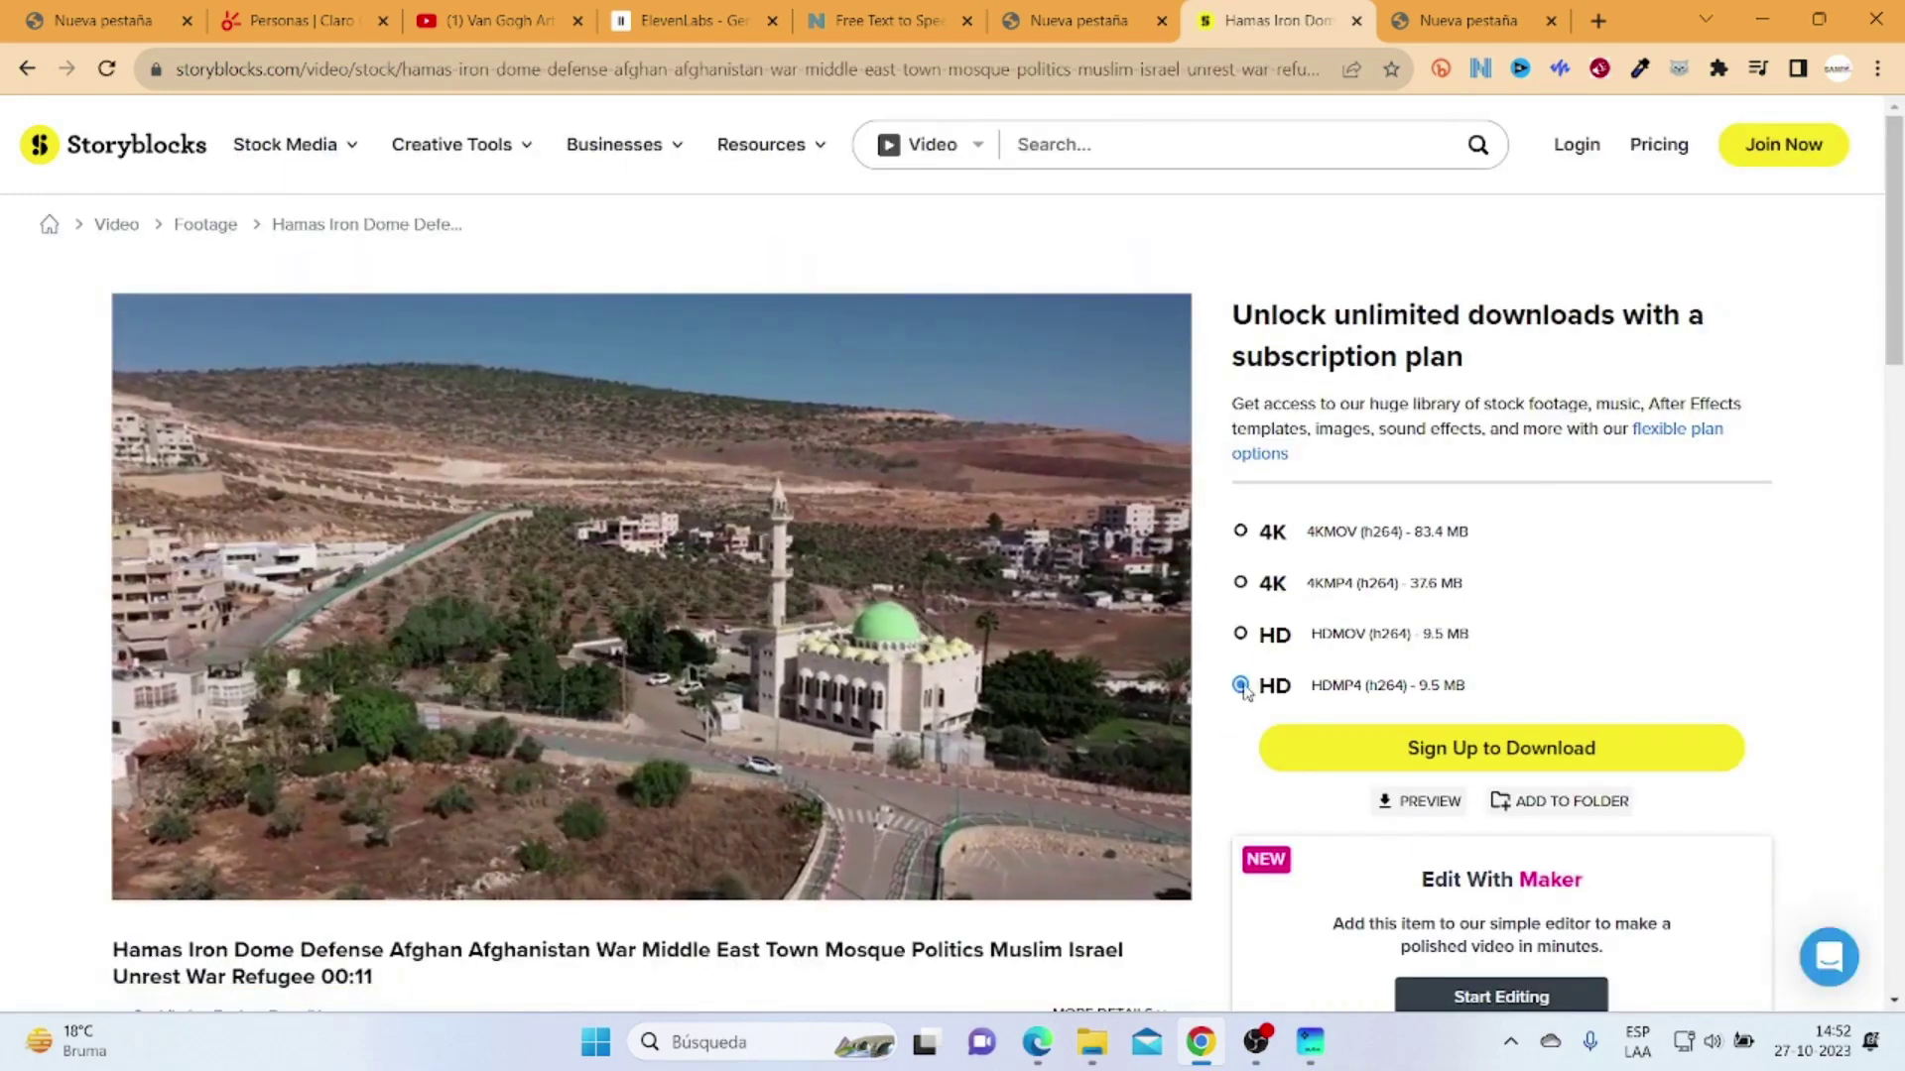
click(1418, 757)
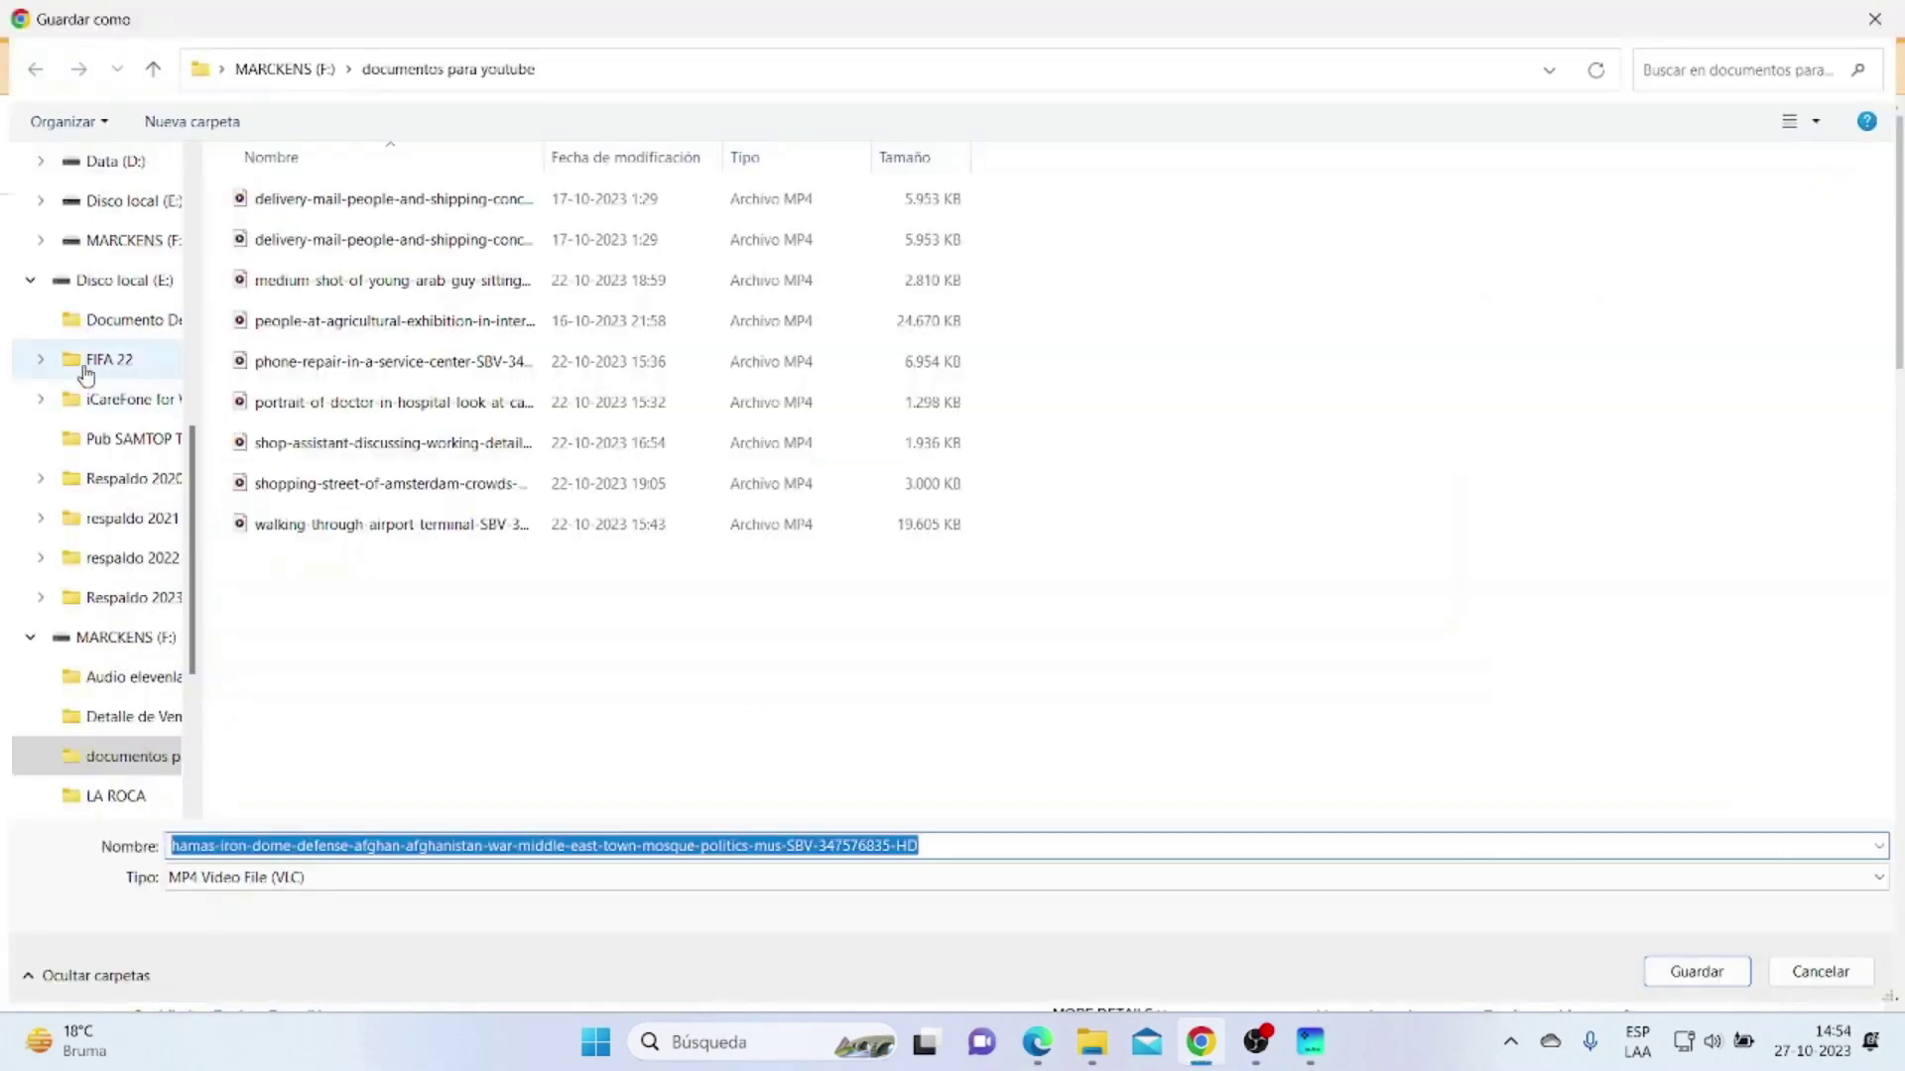
Step: Save the downloaded clip as 2 in the youtube folder under Documents
scroll(100, 318, up, 10)
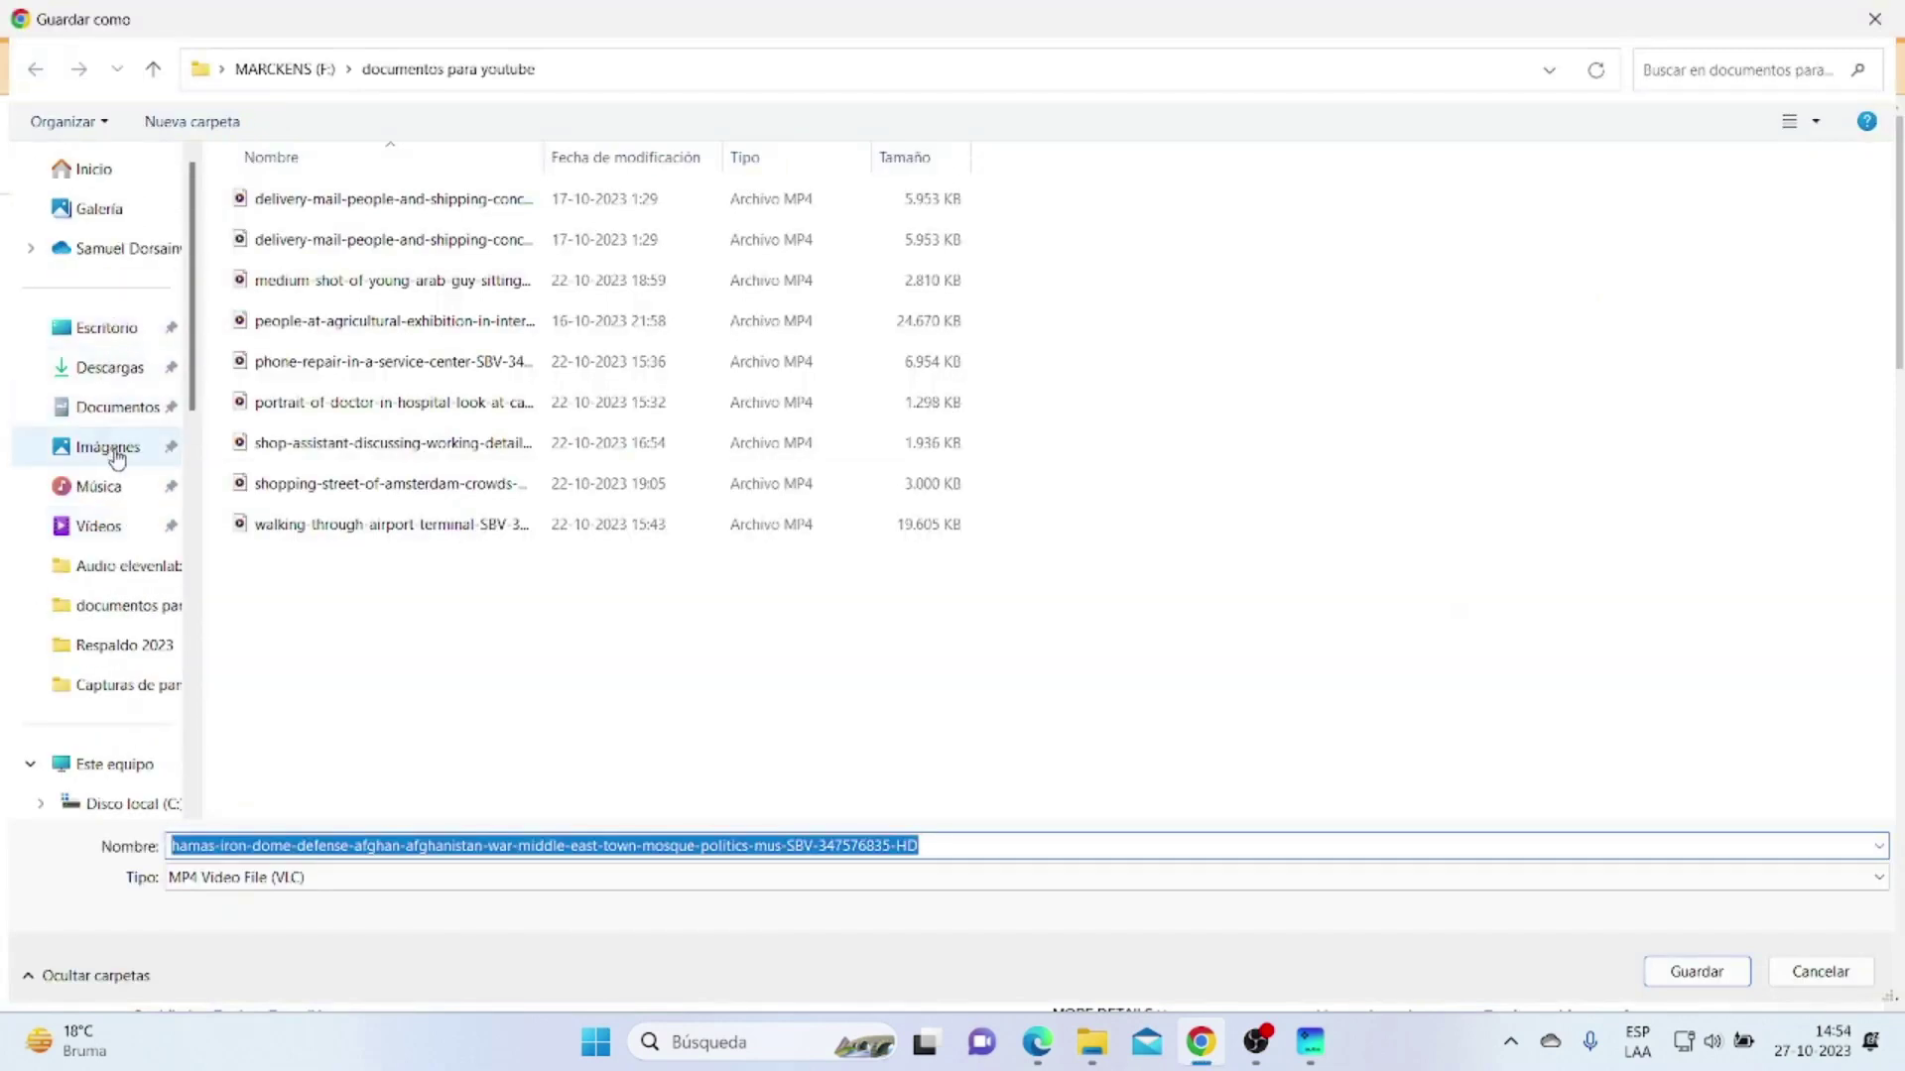
click(105, 409)
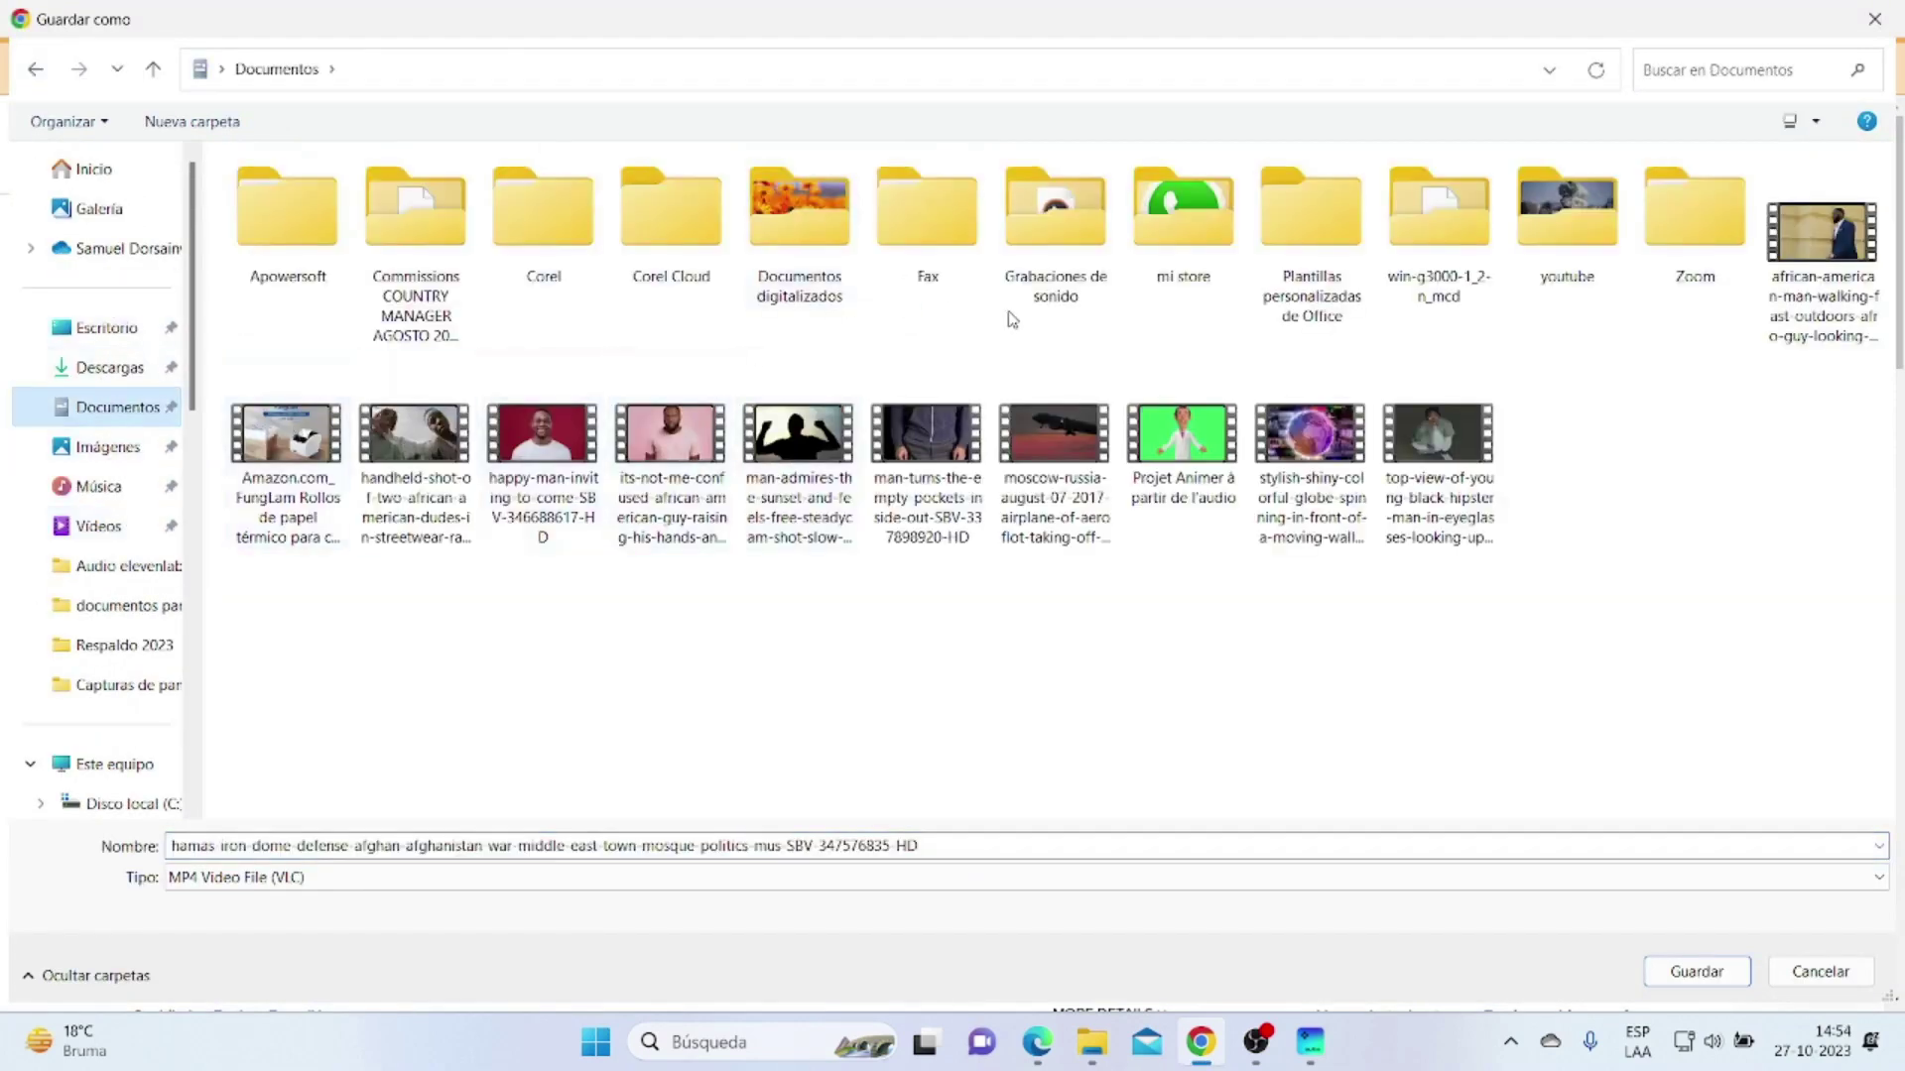
click(1554, 241)
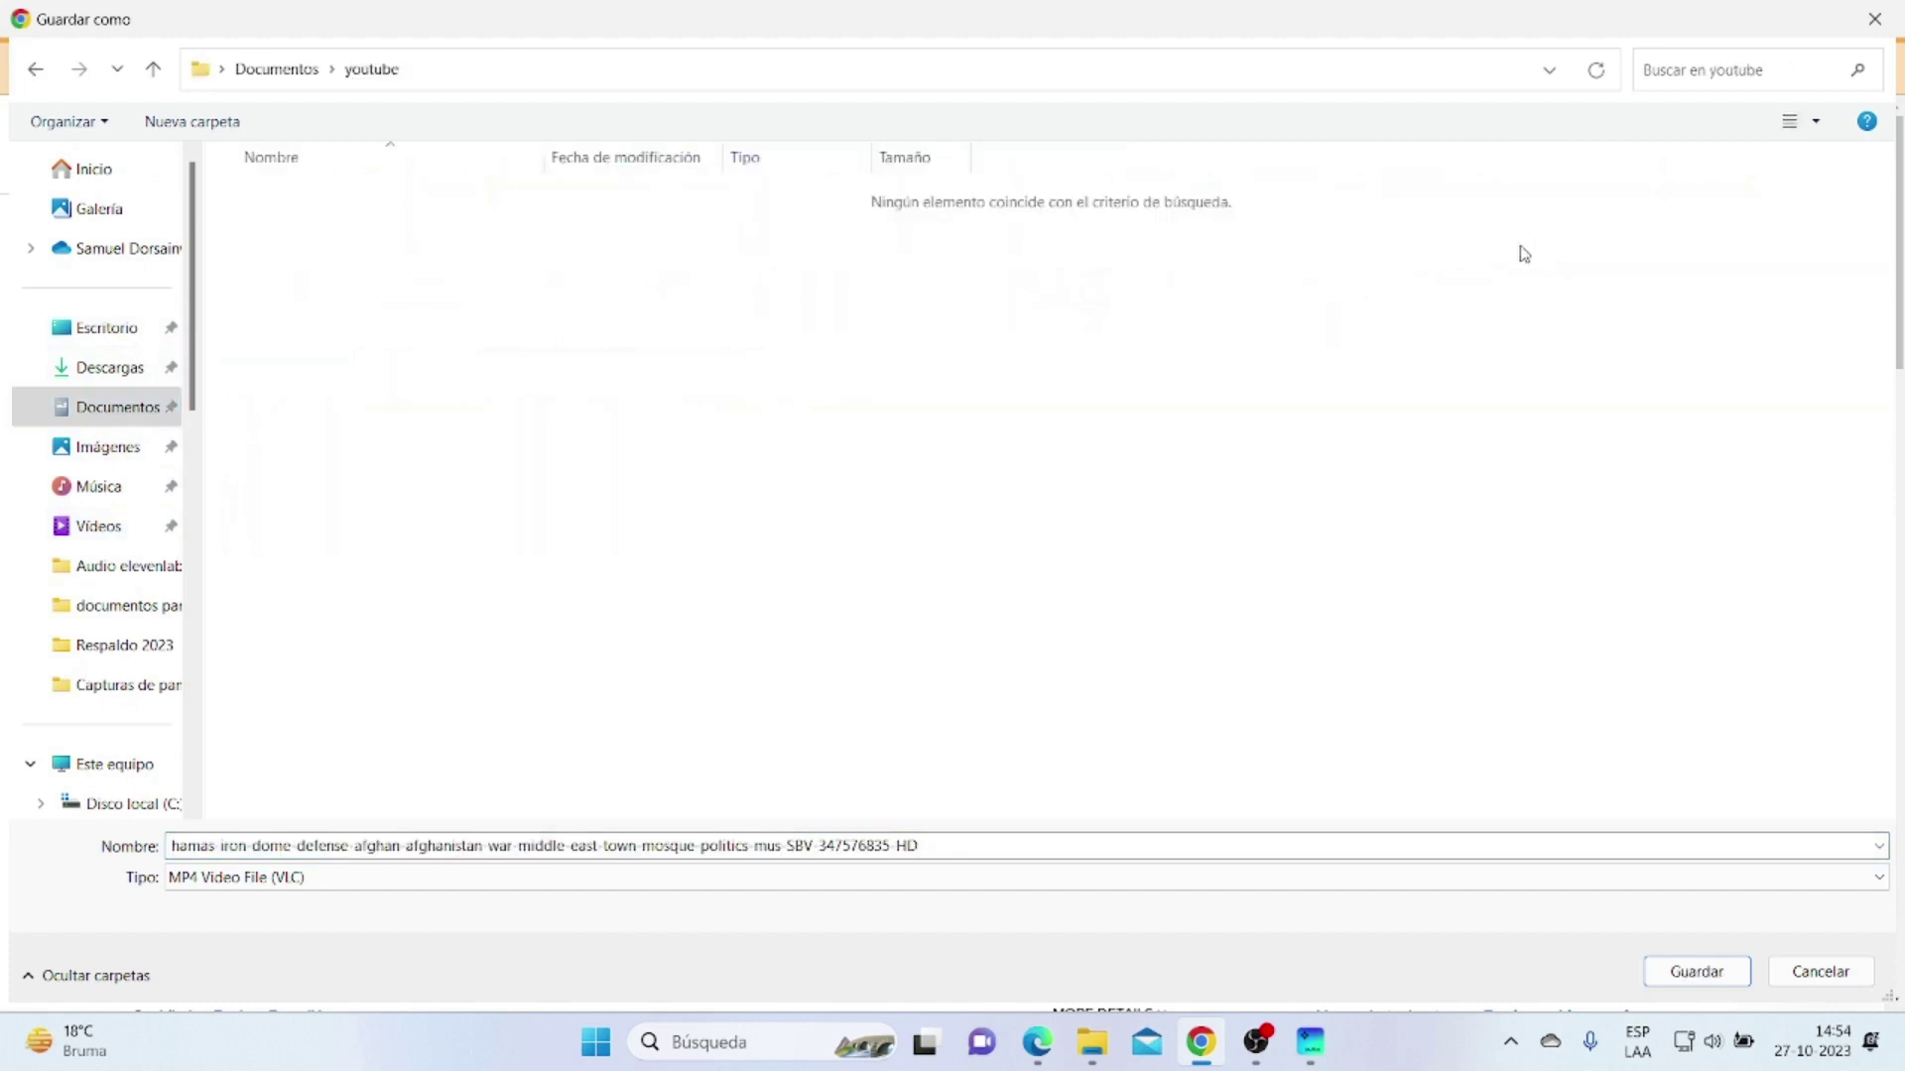
click(728, 846)
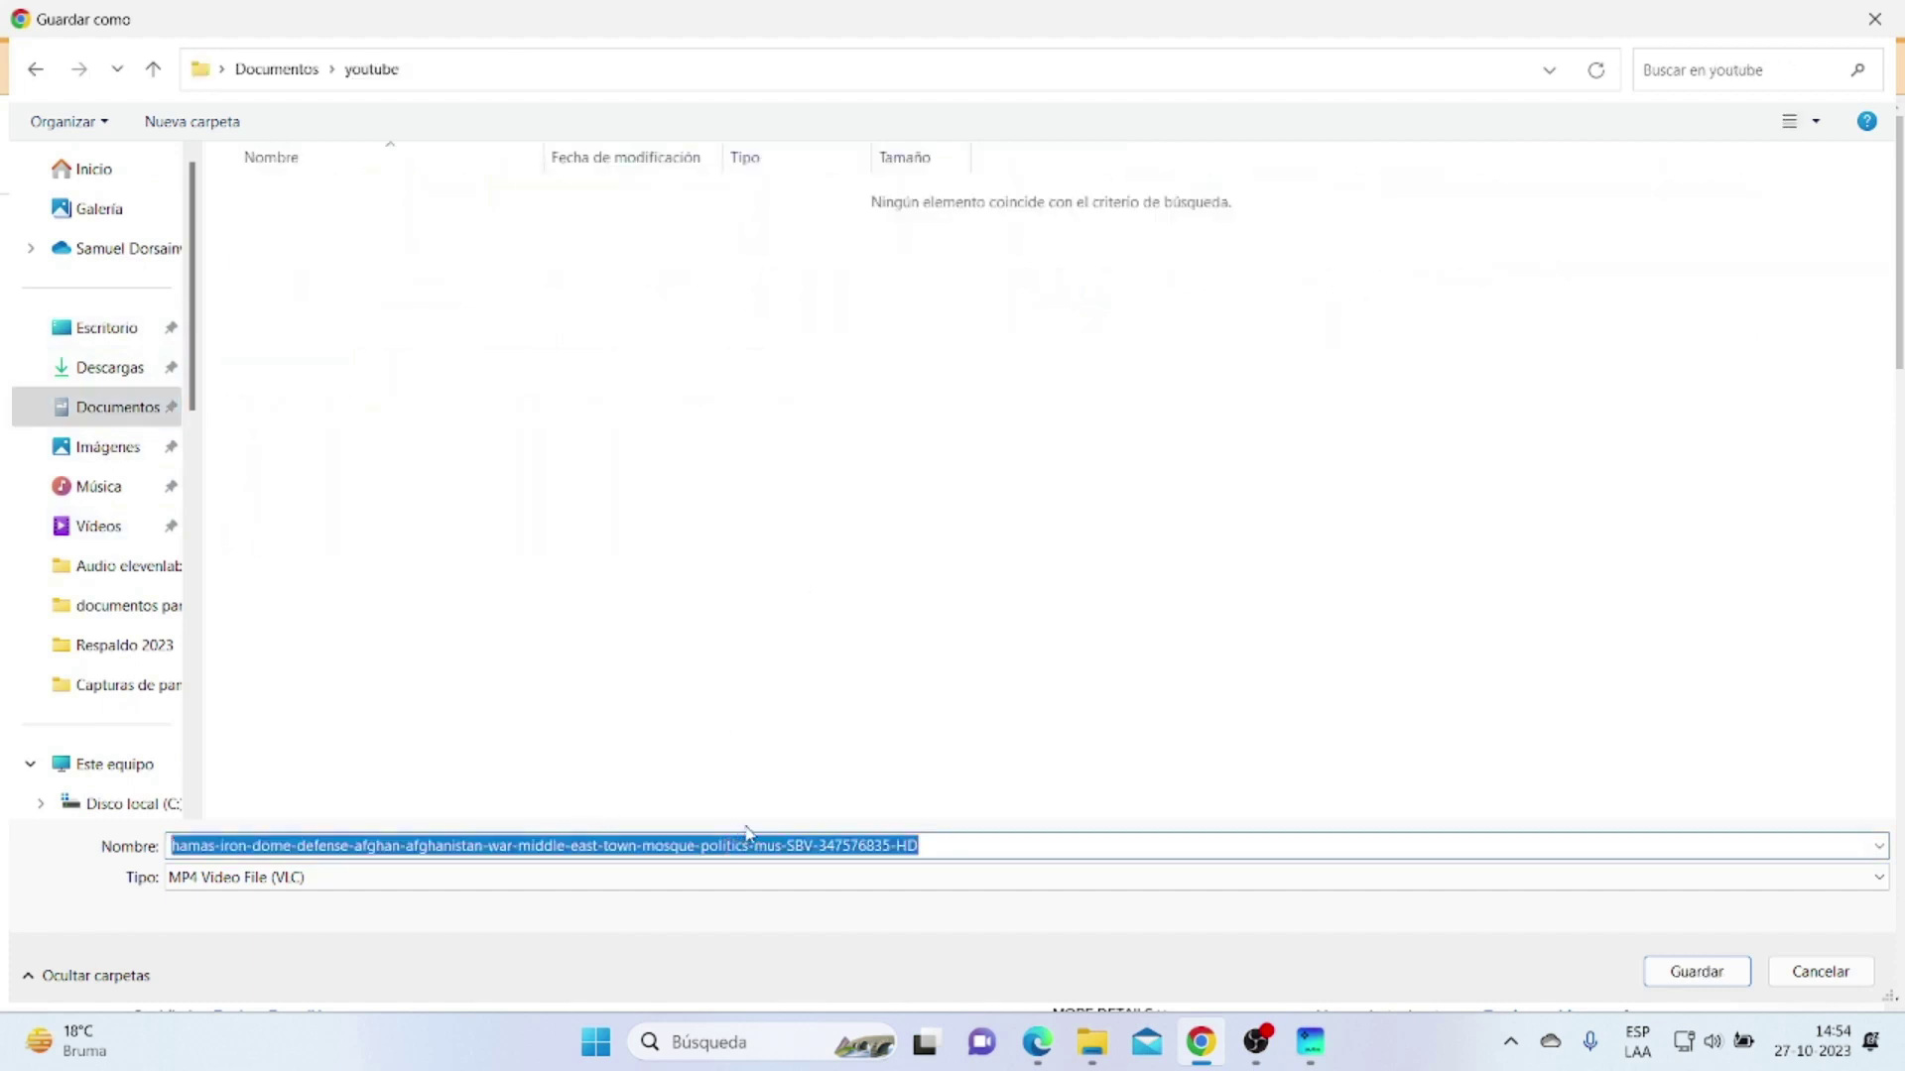
text(2)
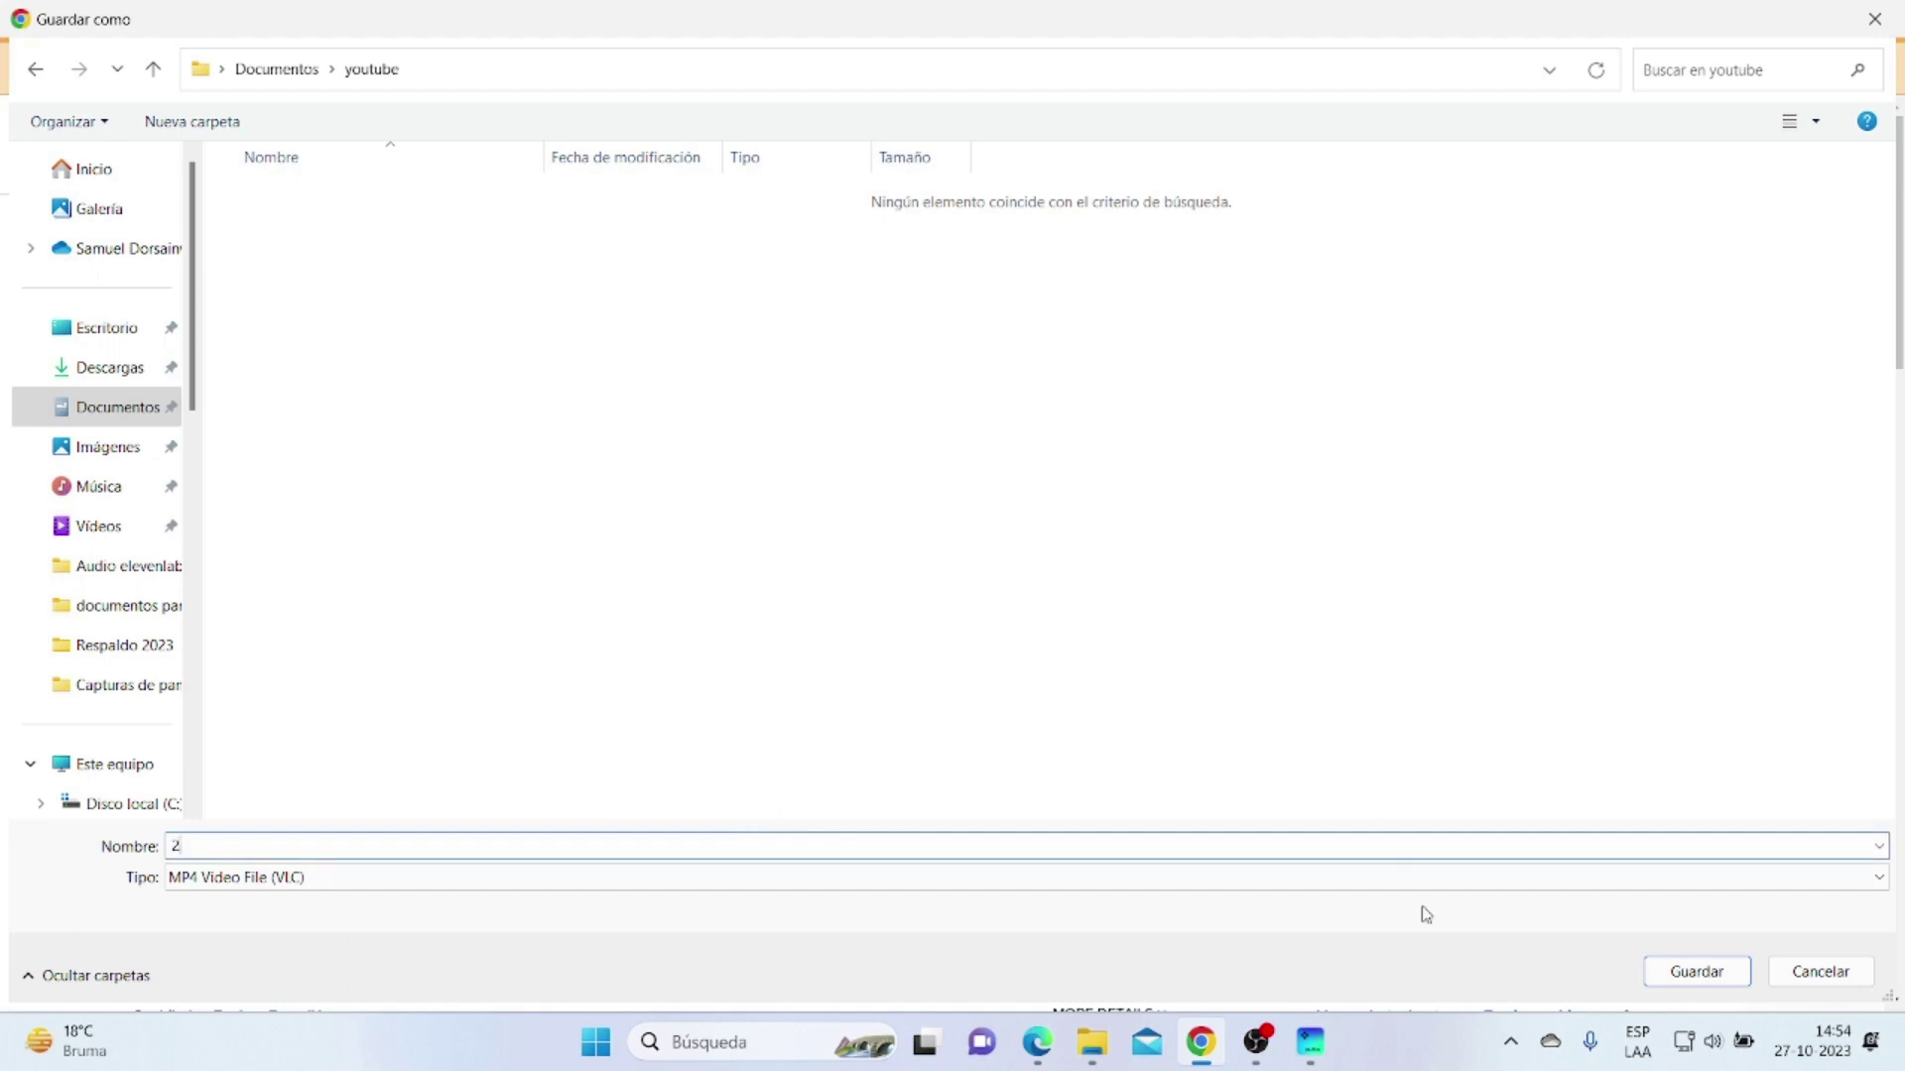
click(1697, 972)
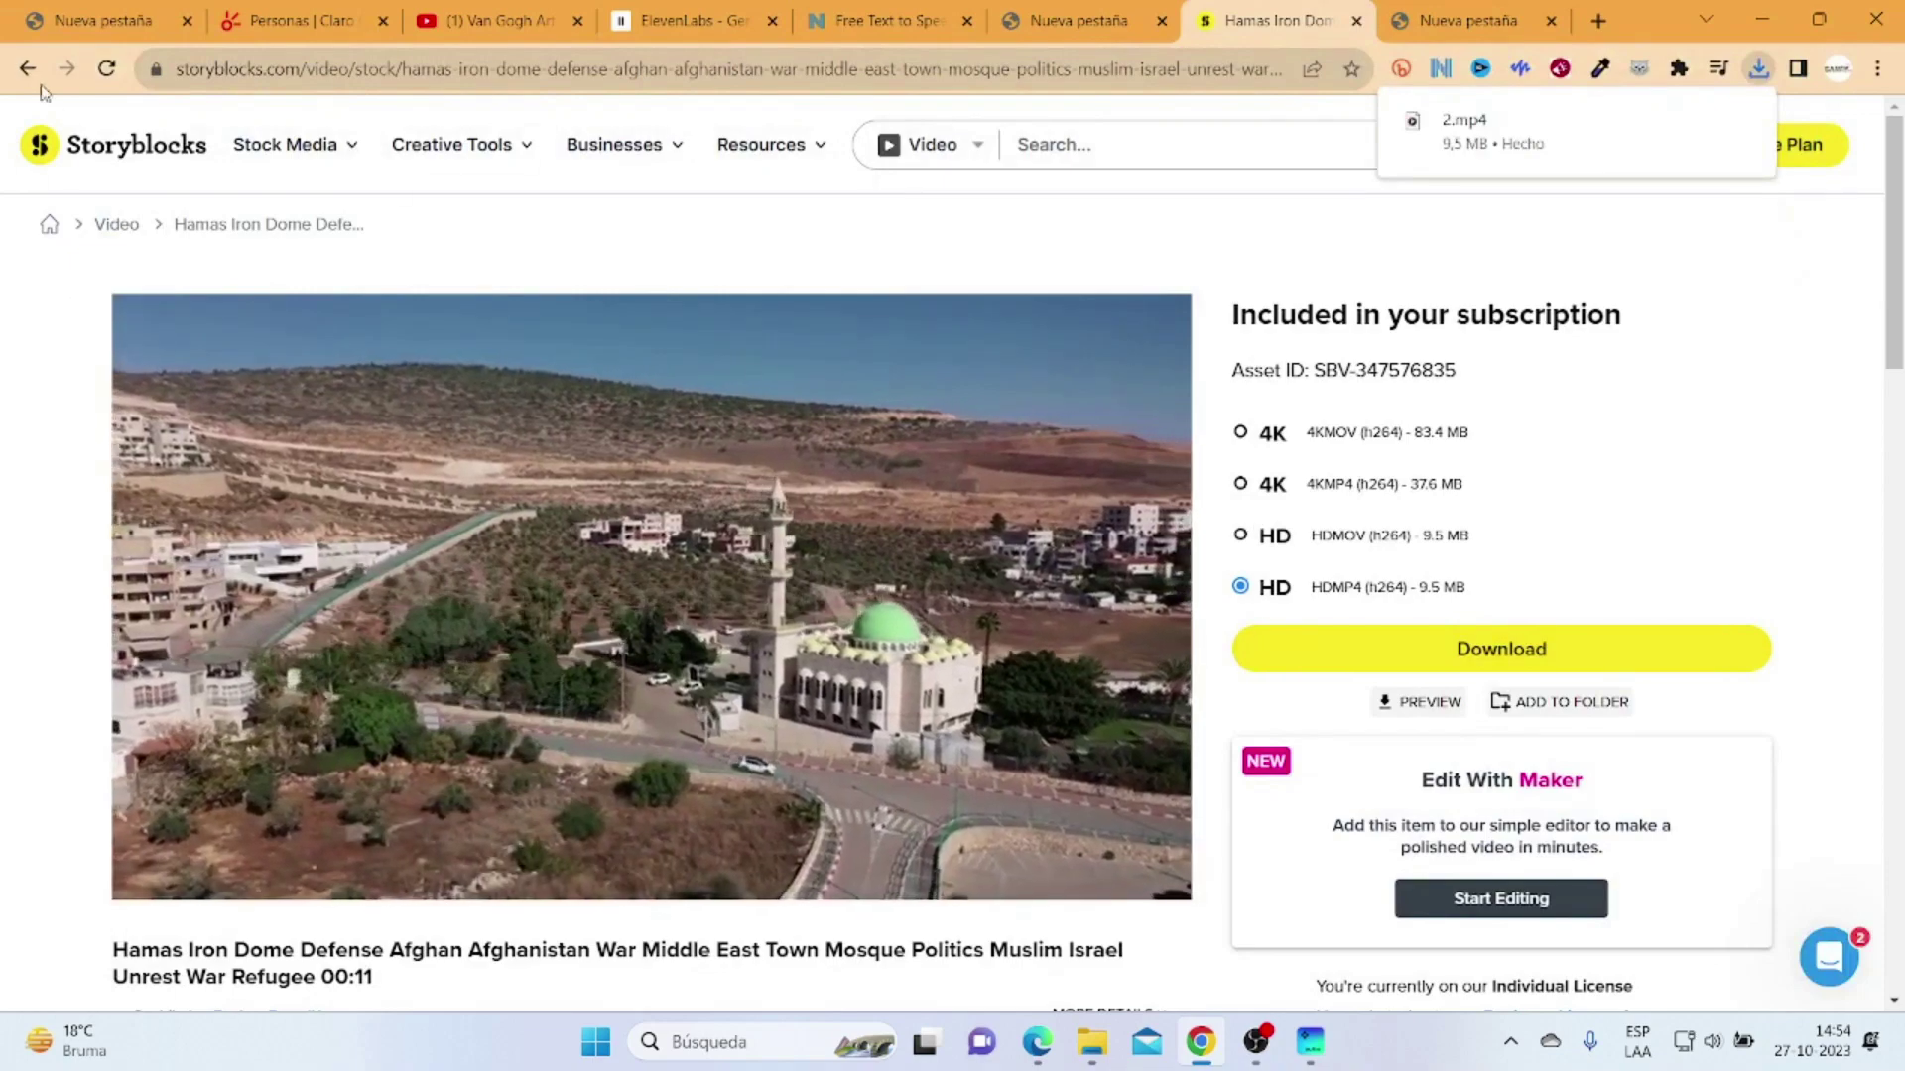
Step: Look through the clip's similar footage and return to the HAMAS search results
scroll(926, 651, down, 6)
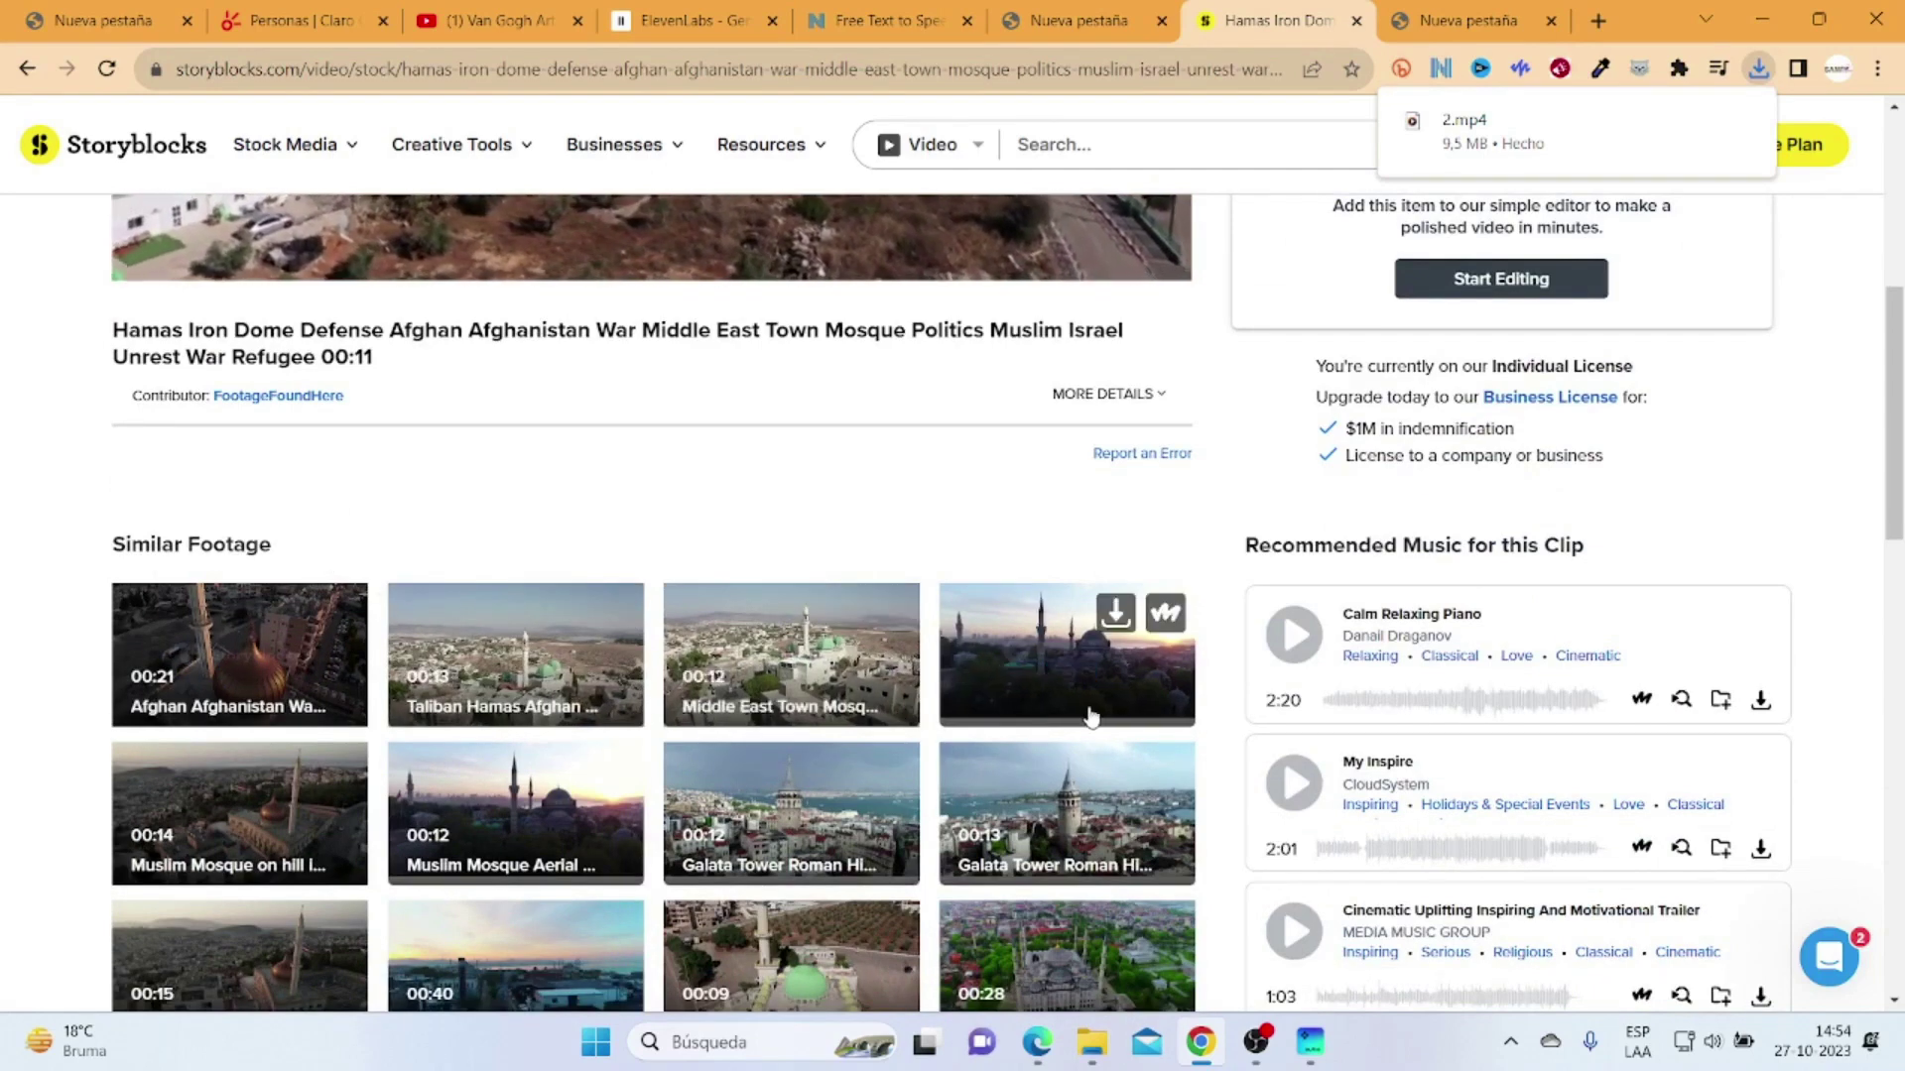
scroll(692, 804, down, 1)
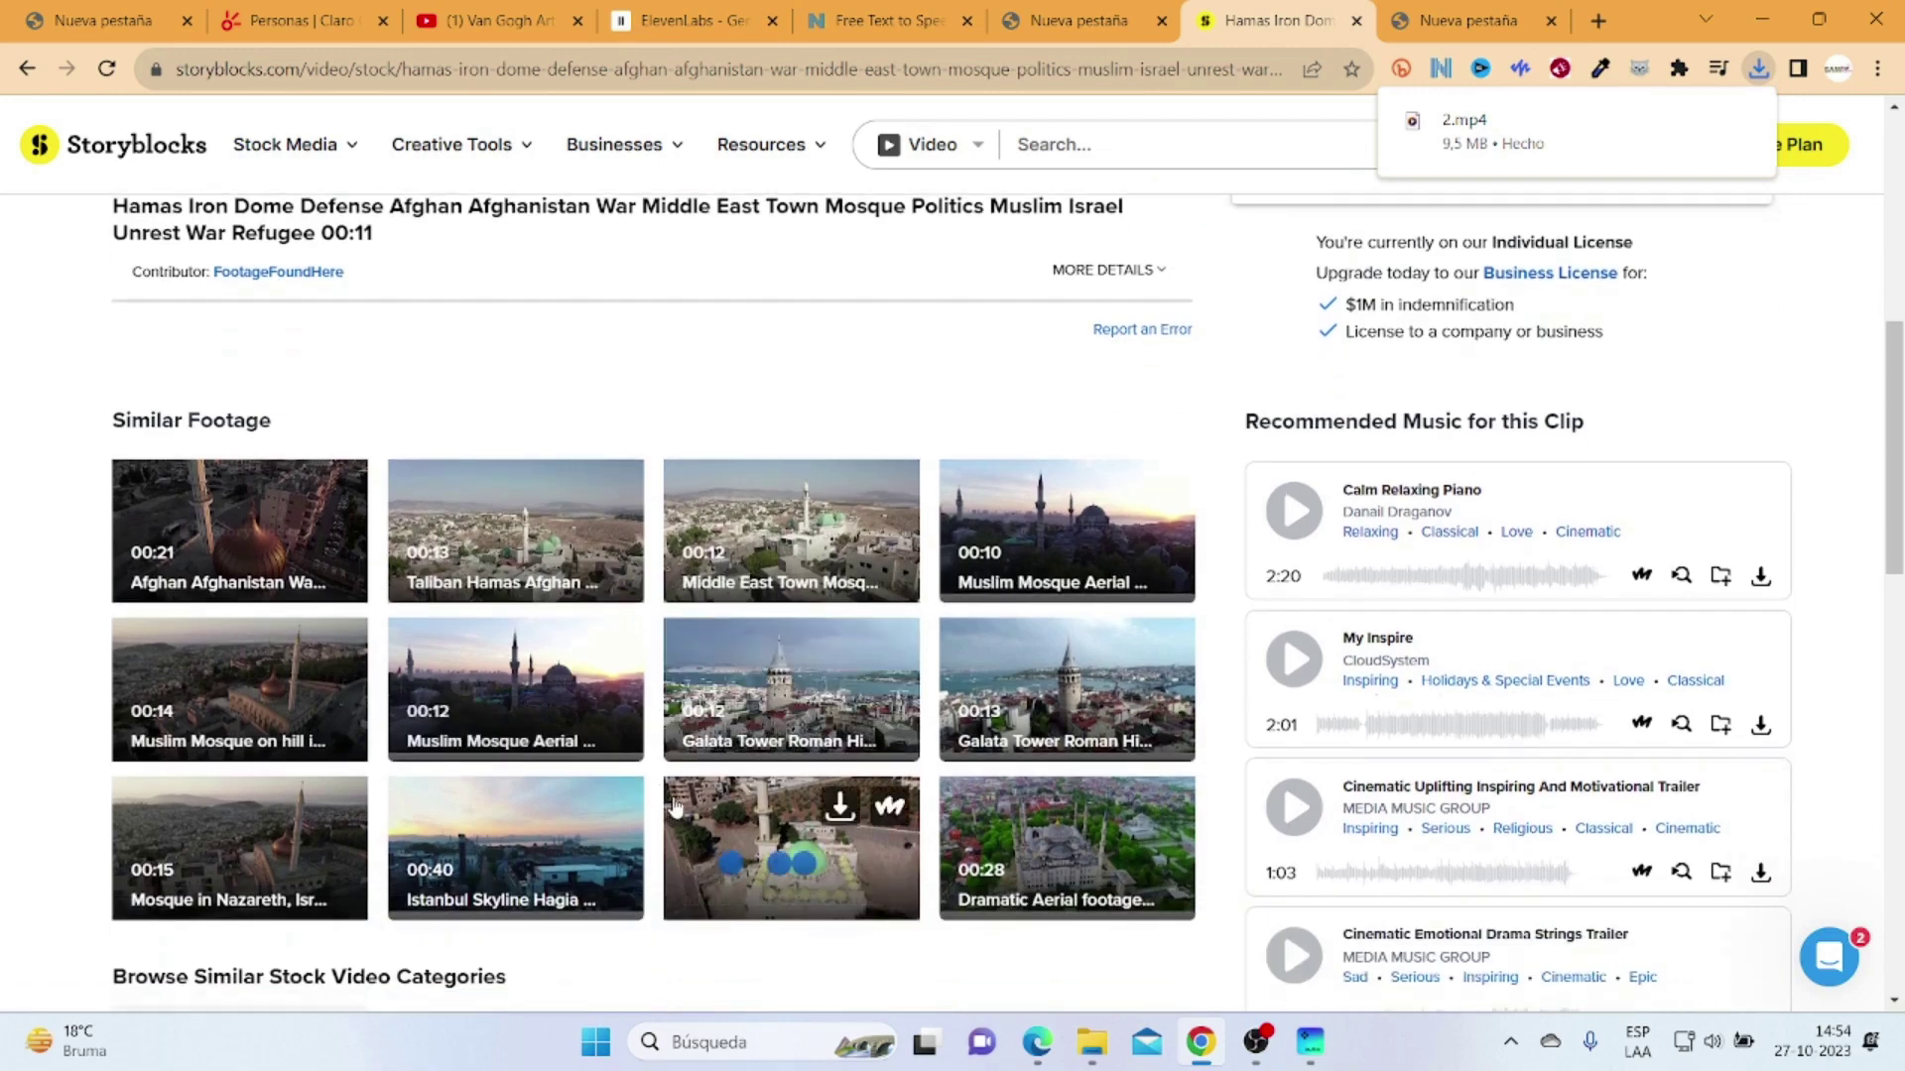
click(36, 74)
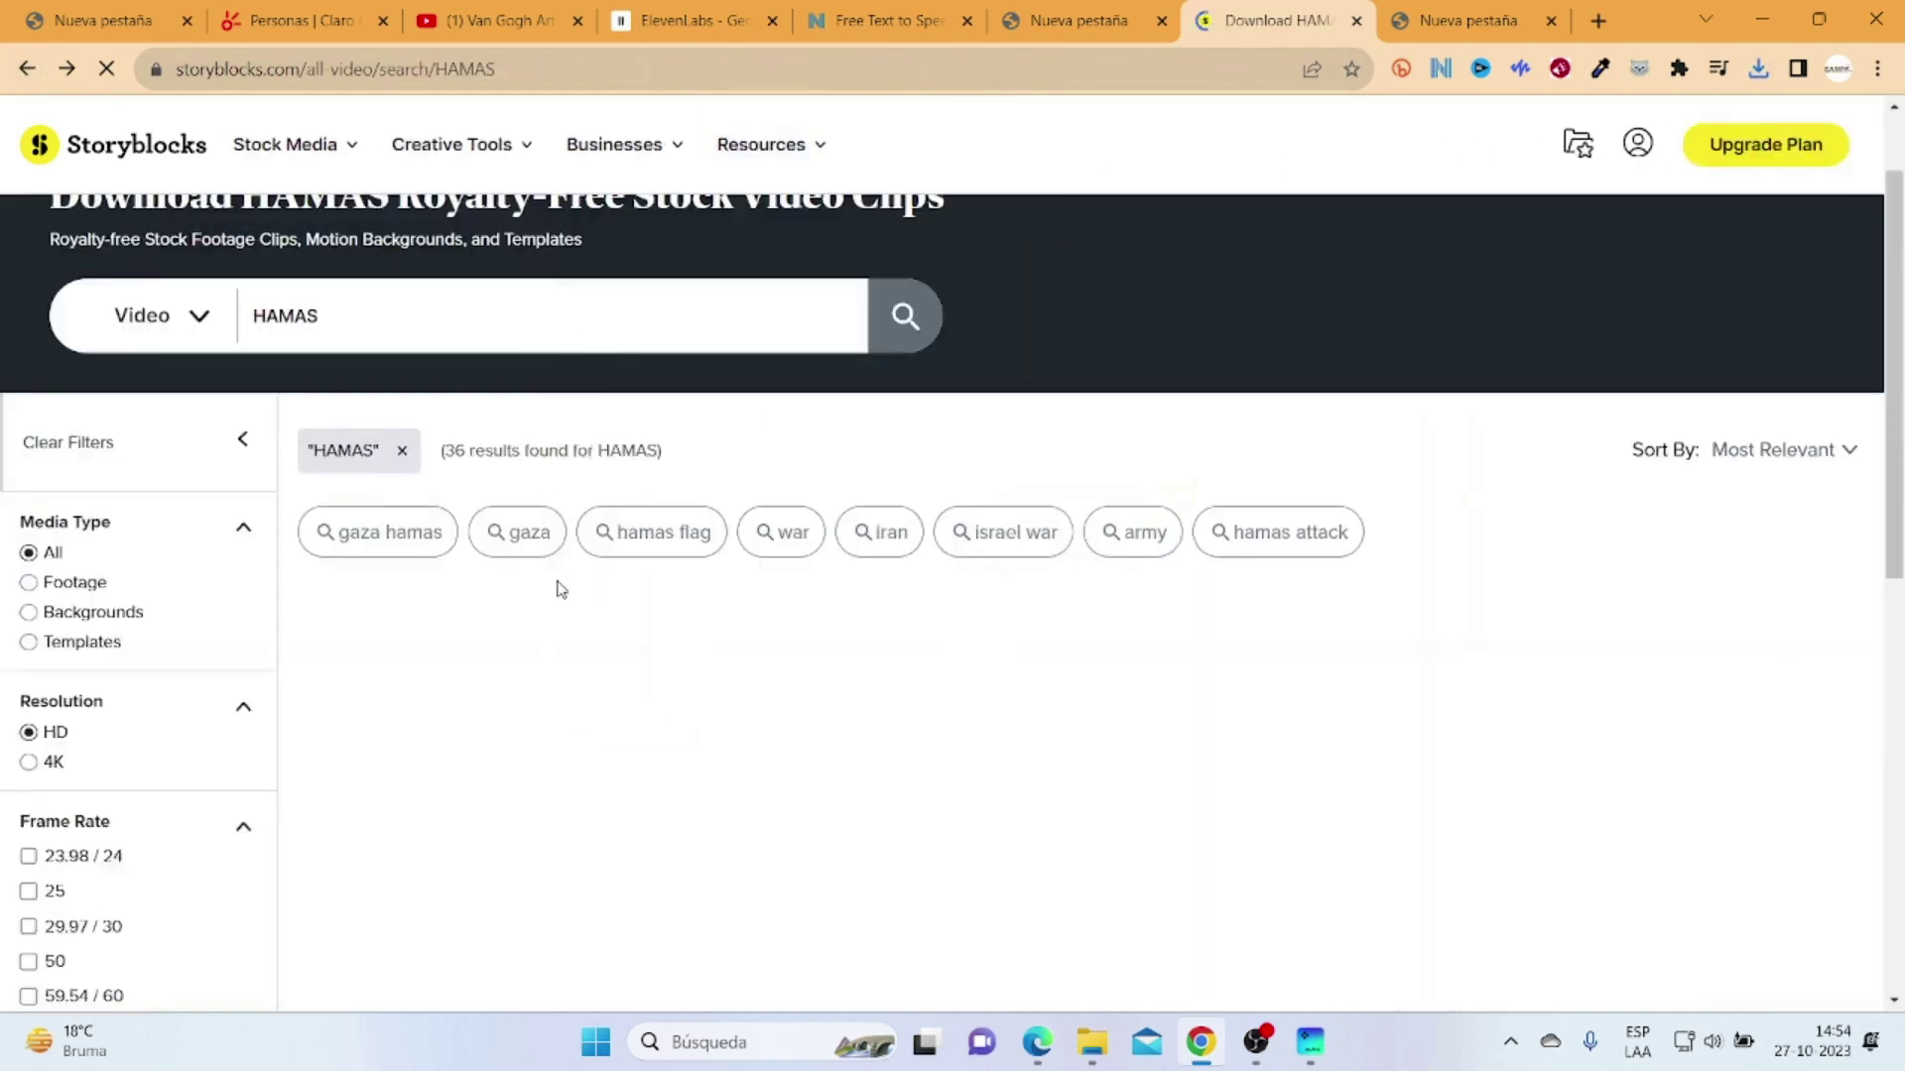
Step: Search the footage for gaza hamas using the suggested term and browse the tank and soldier clips
click(361, 546)
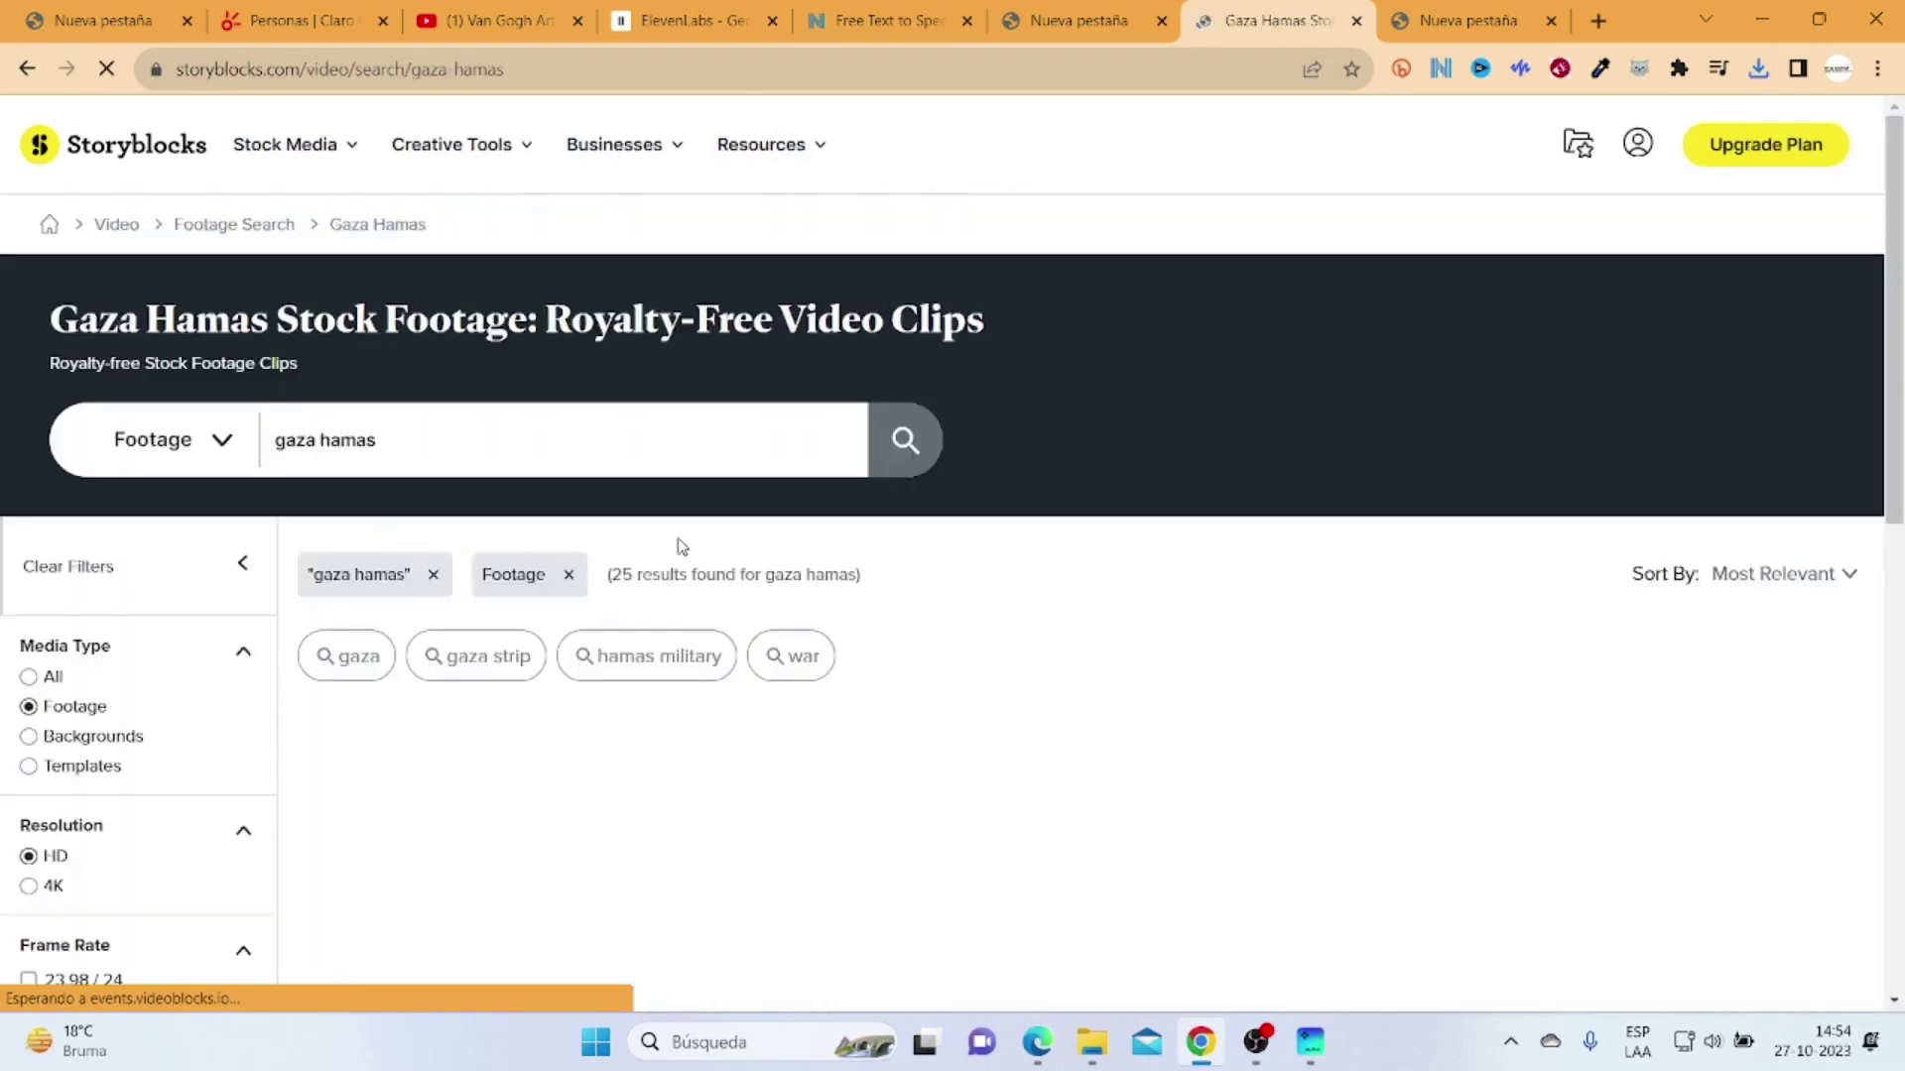
scroll(715, 571, down, 3)
scroll(721, 576, down, 1)
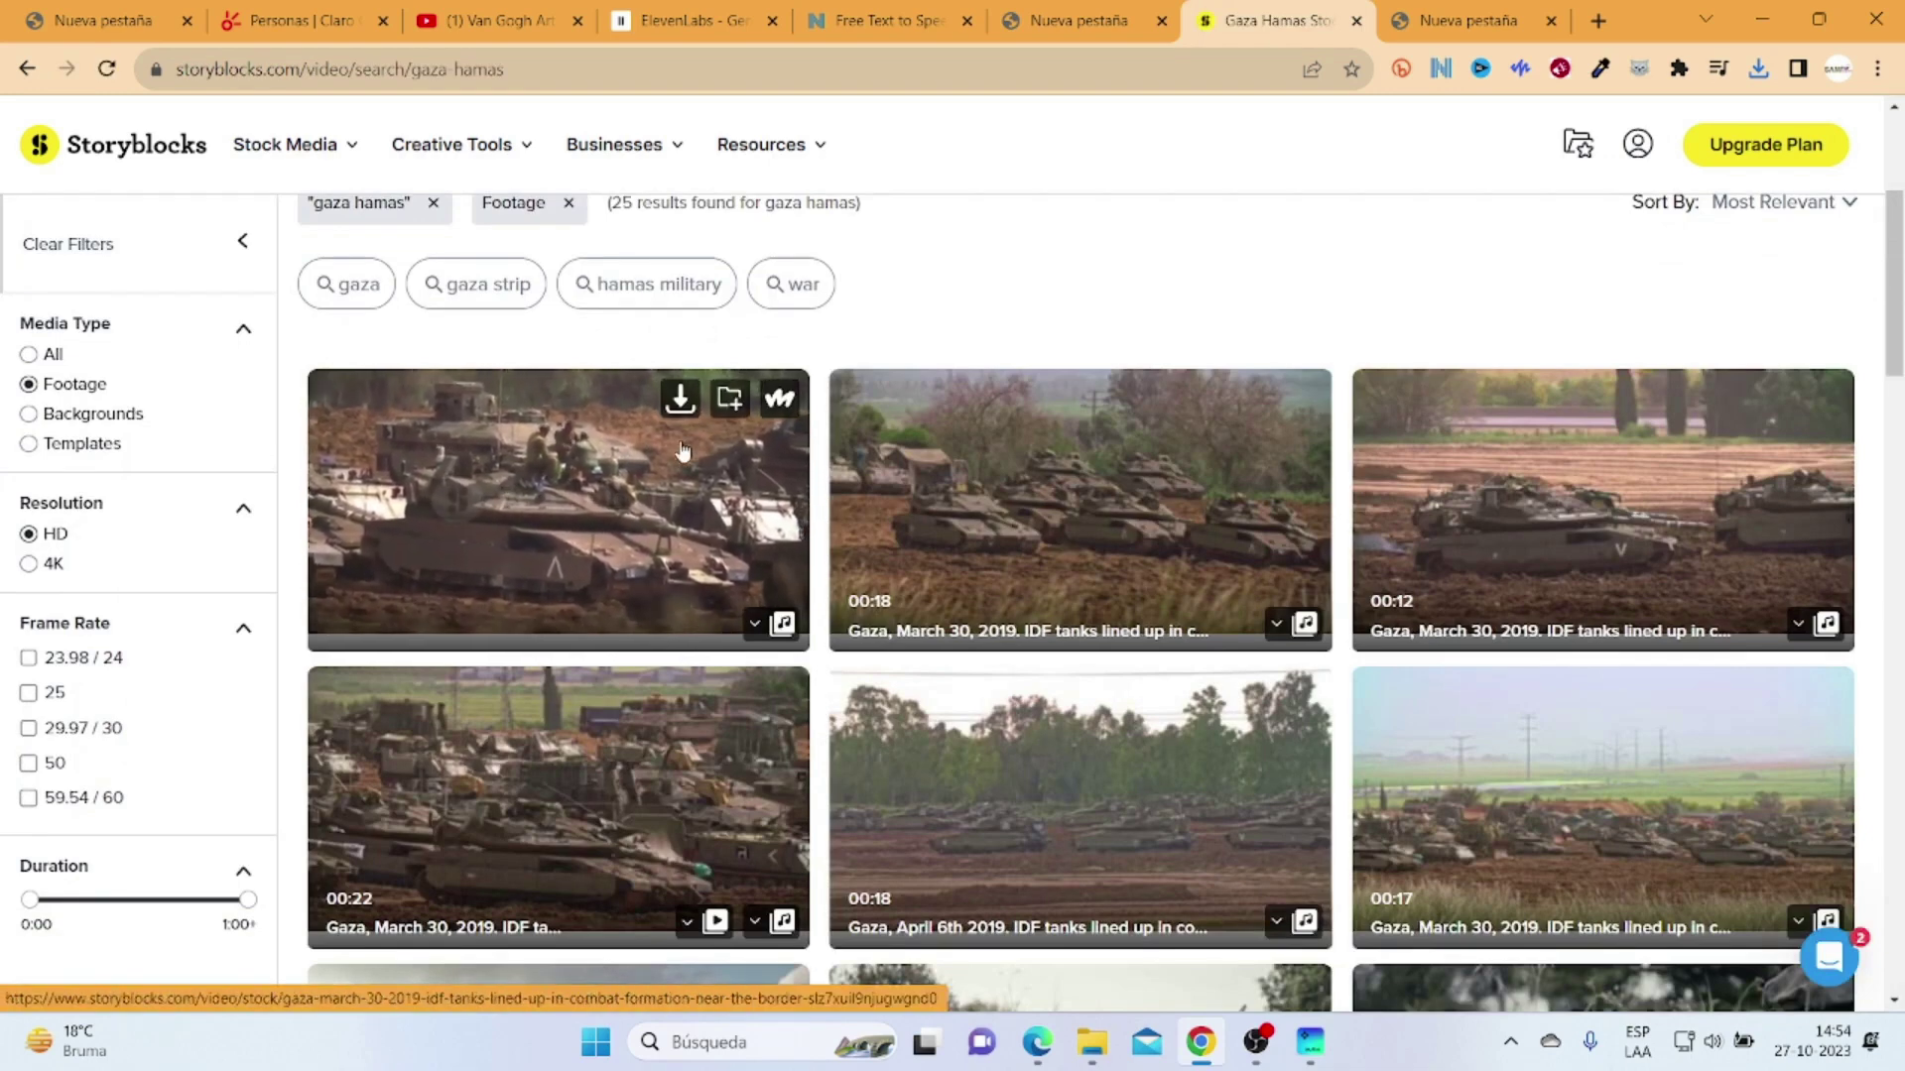
scroll(754, 536, down, 3)
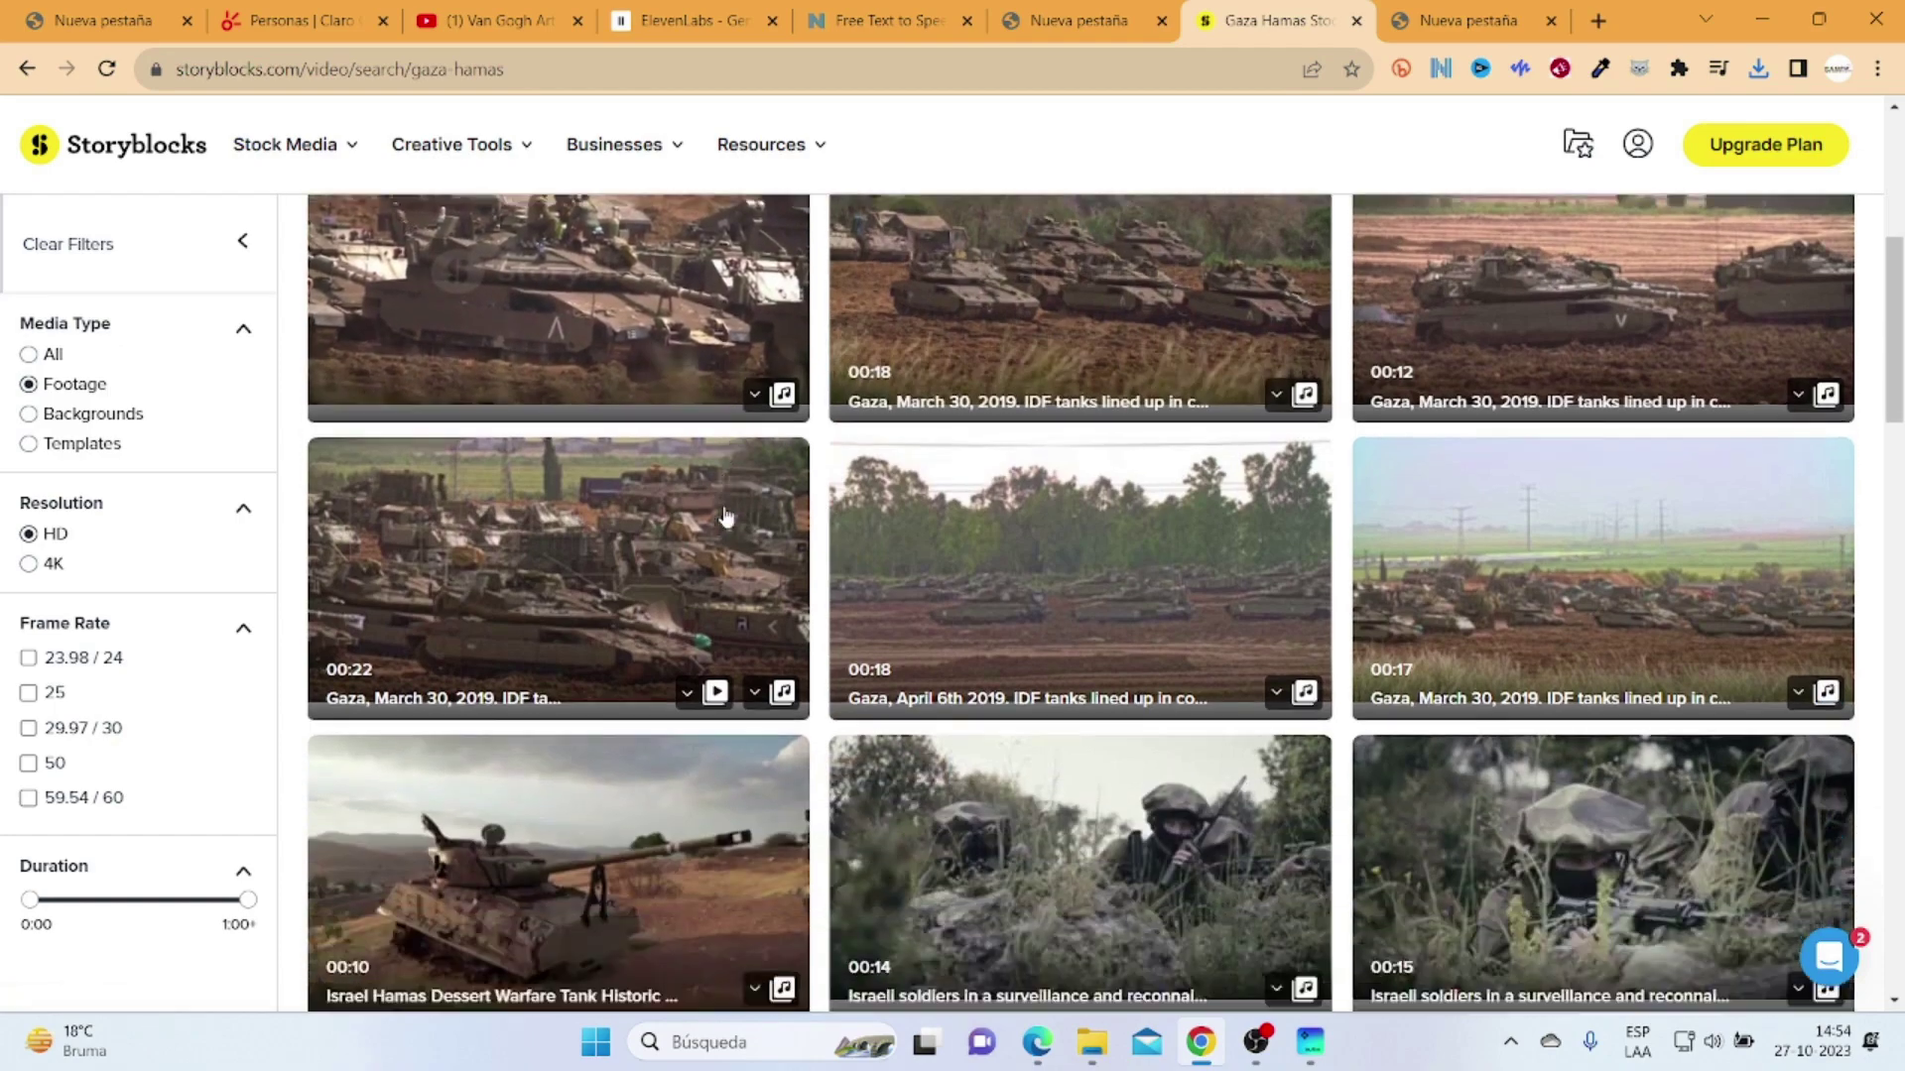
scroll(784, 562, down, 5)
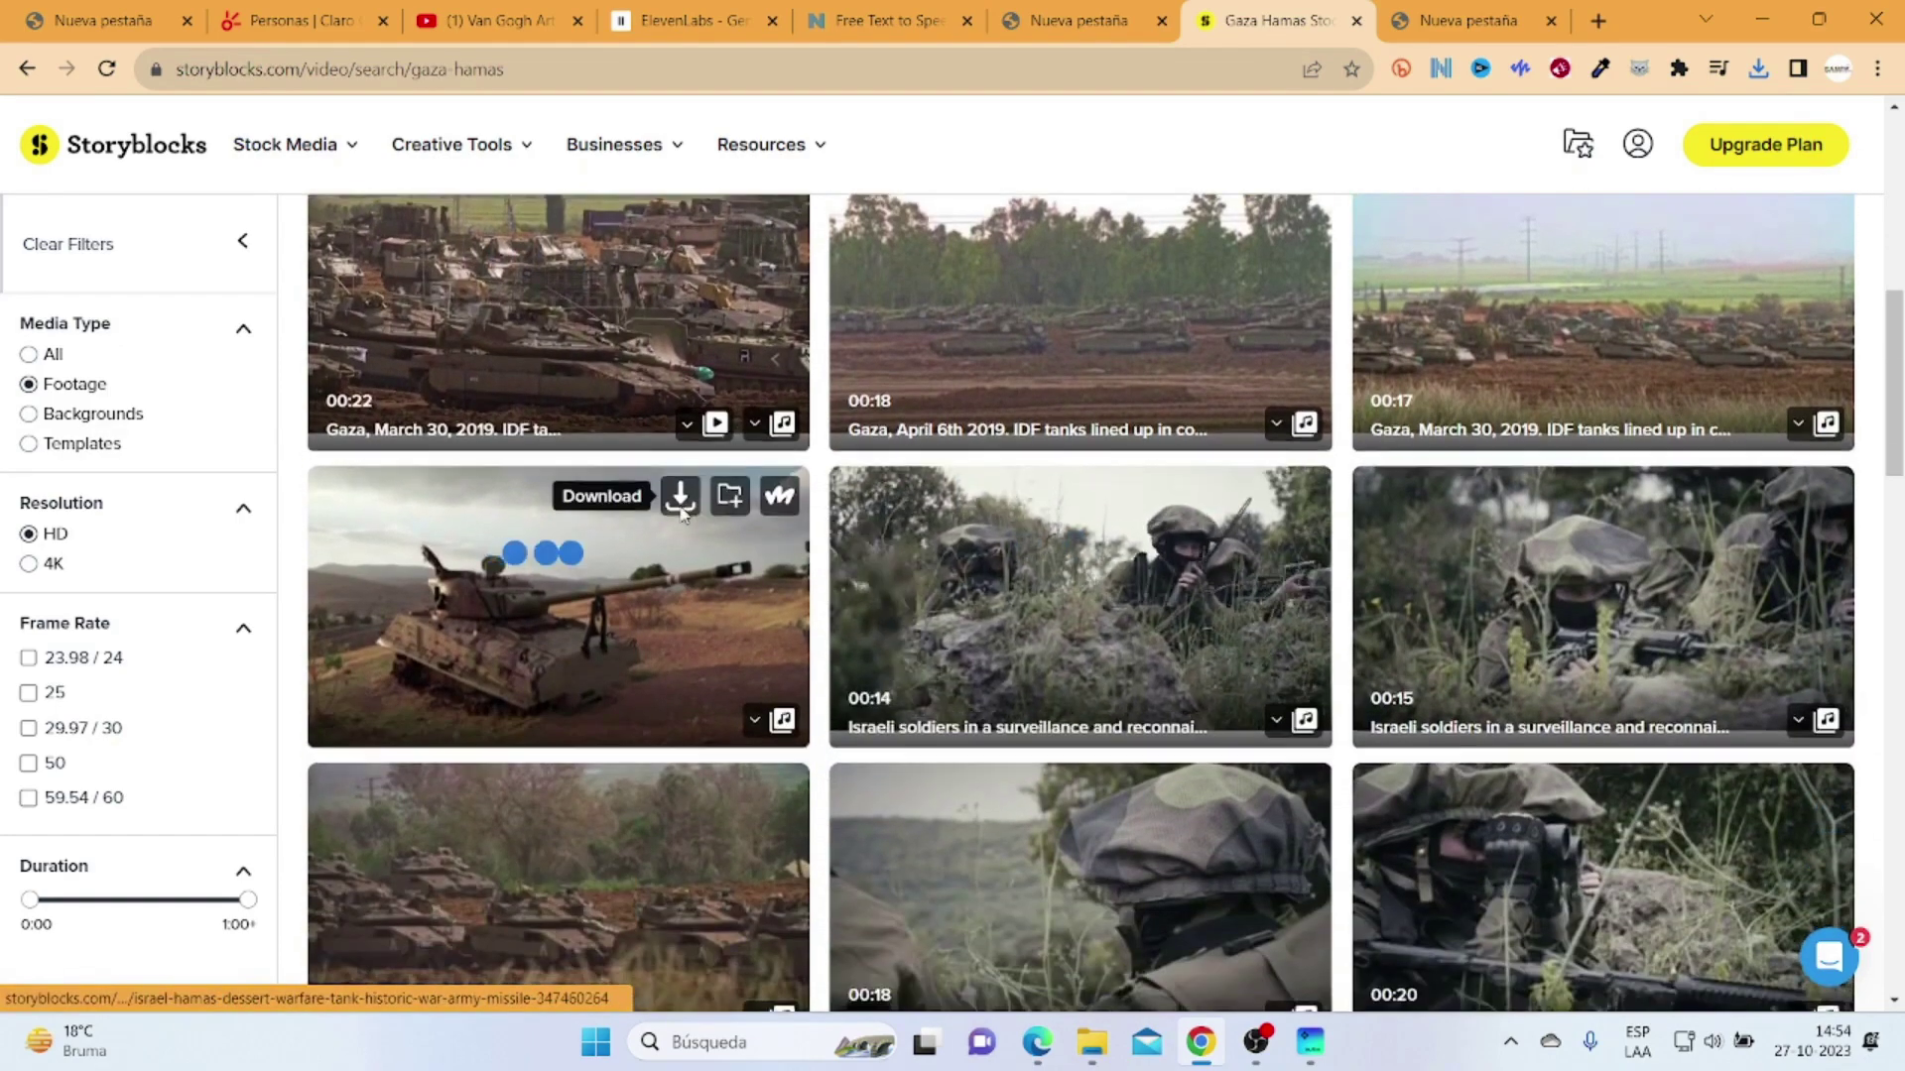
scroll(722, 510, up, 5)
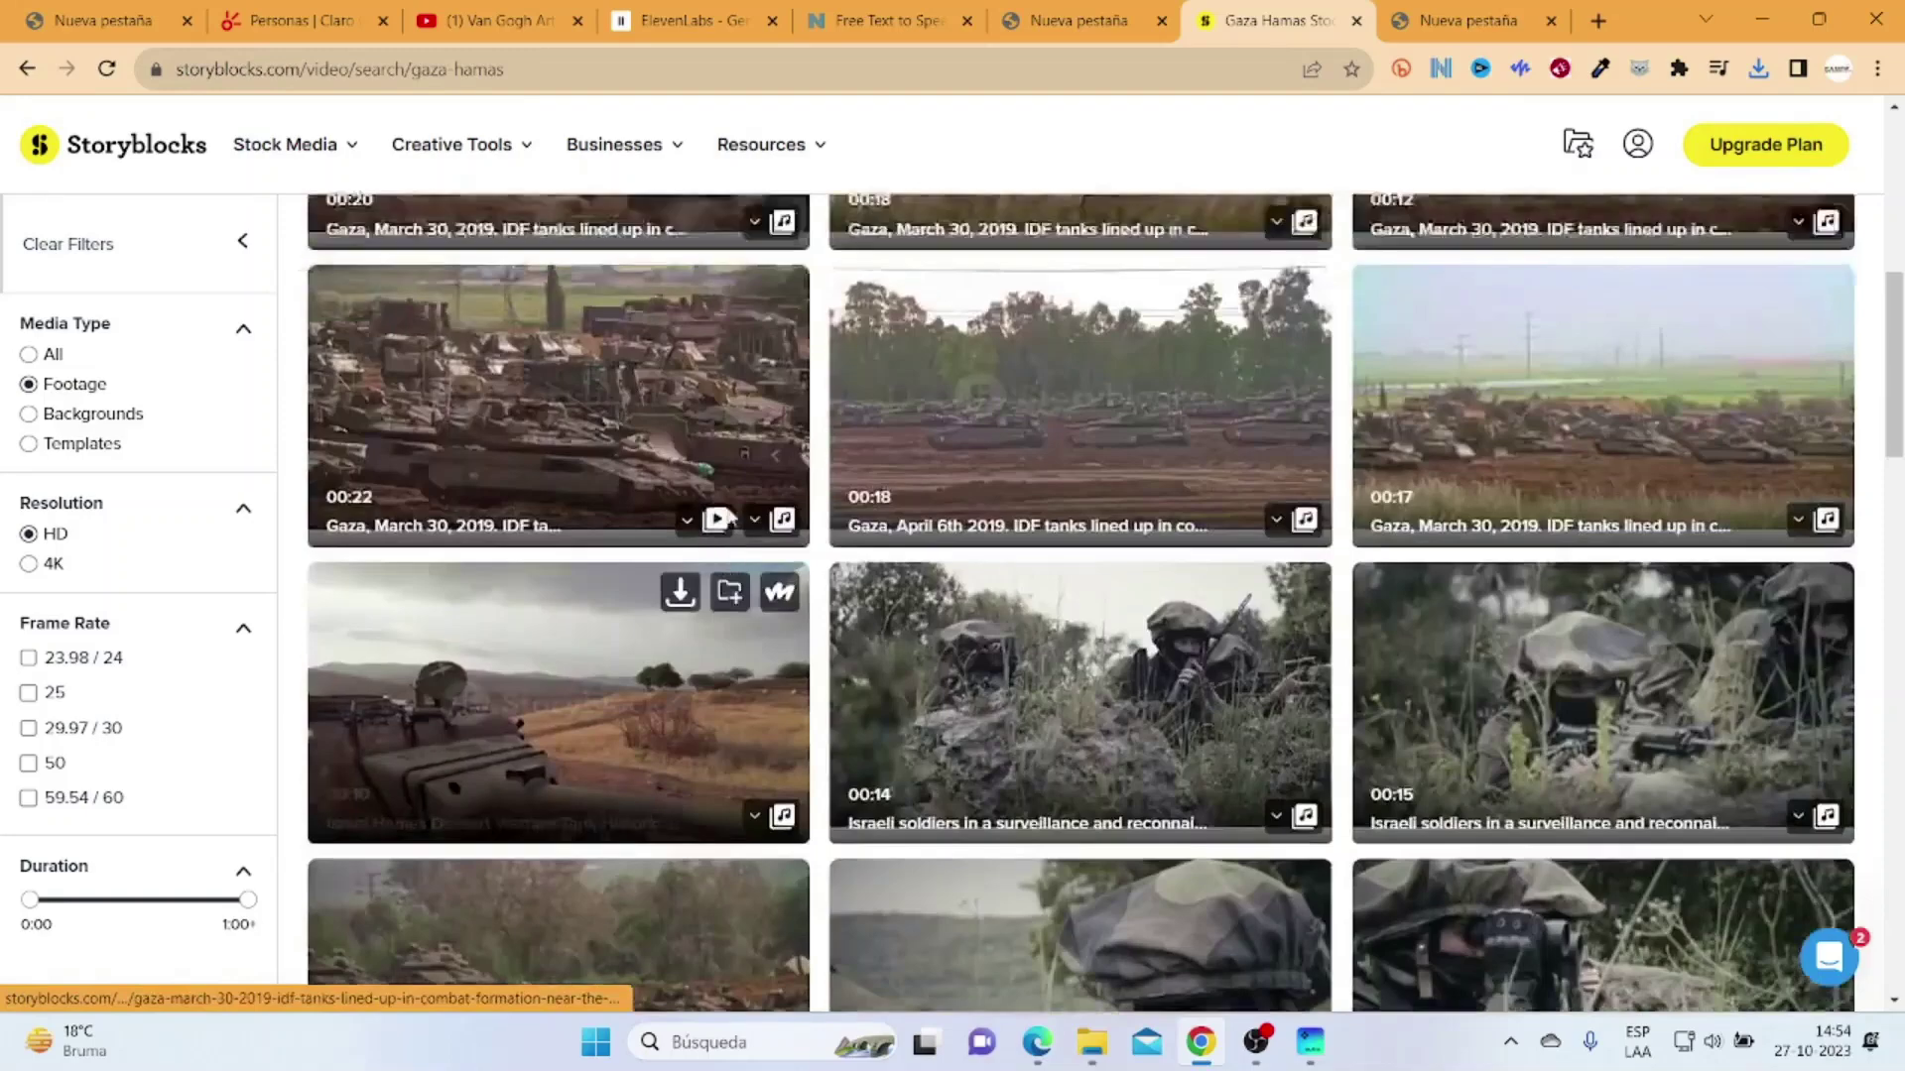
scroll(622, 417, up, 1)
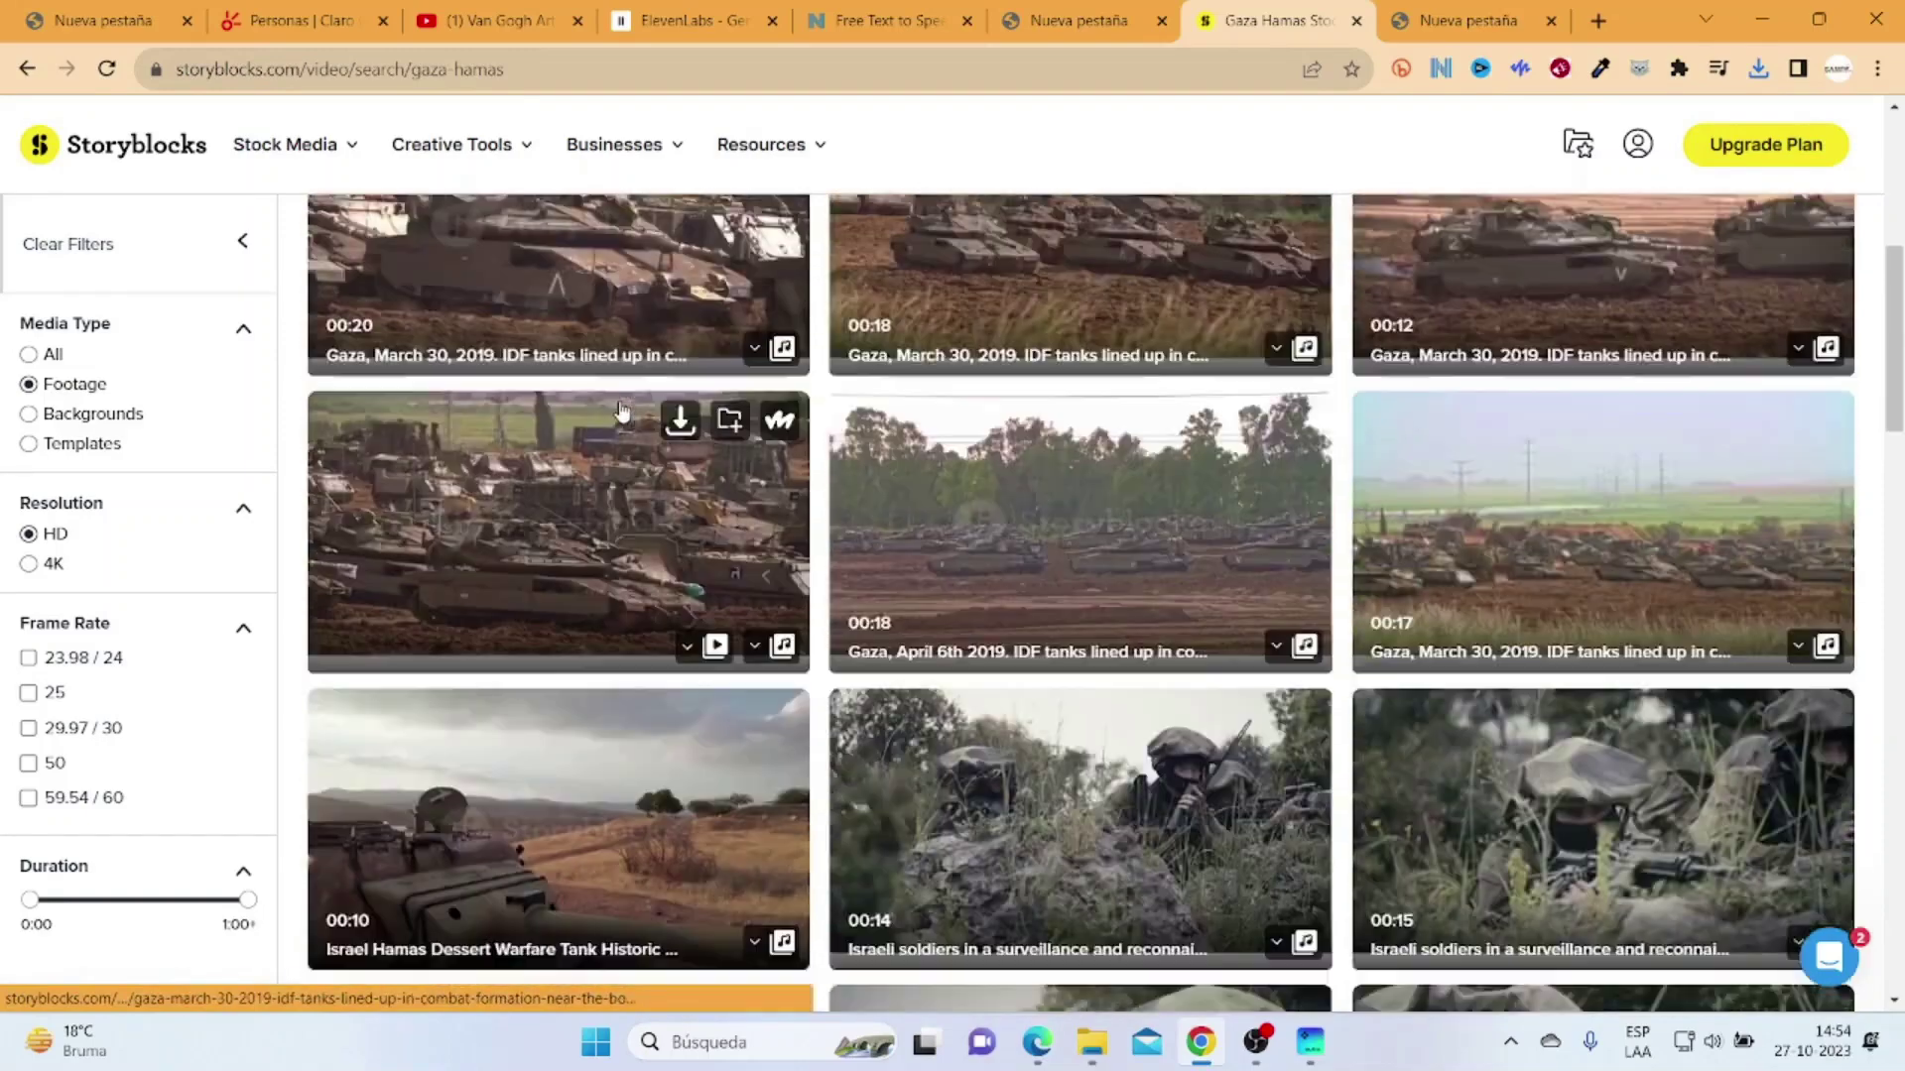
Step: Download the 20-second Gaza March 30 2019 IDF tanks clip as HDMP4 and save it as 3 in the youtube folder
click(555, 285)
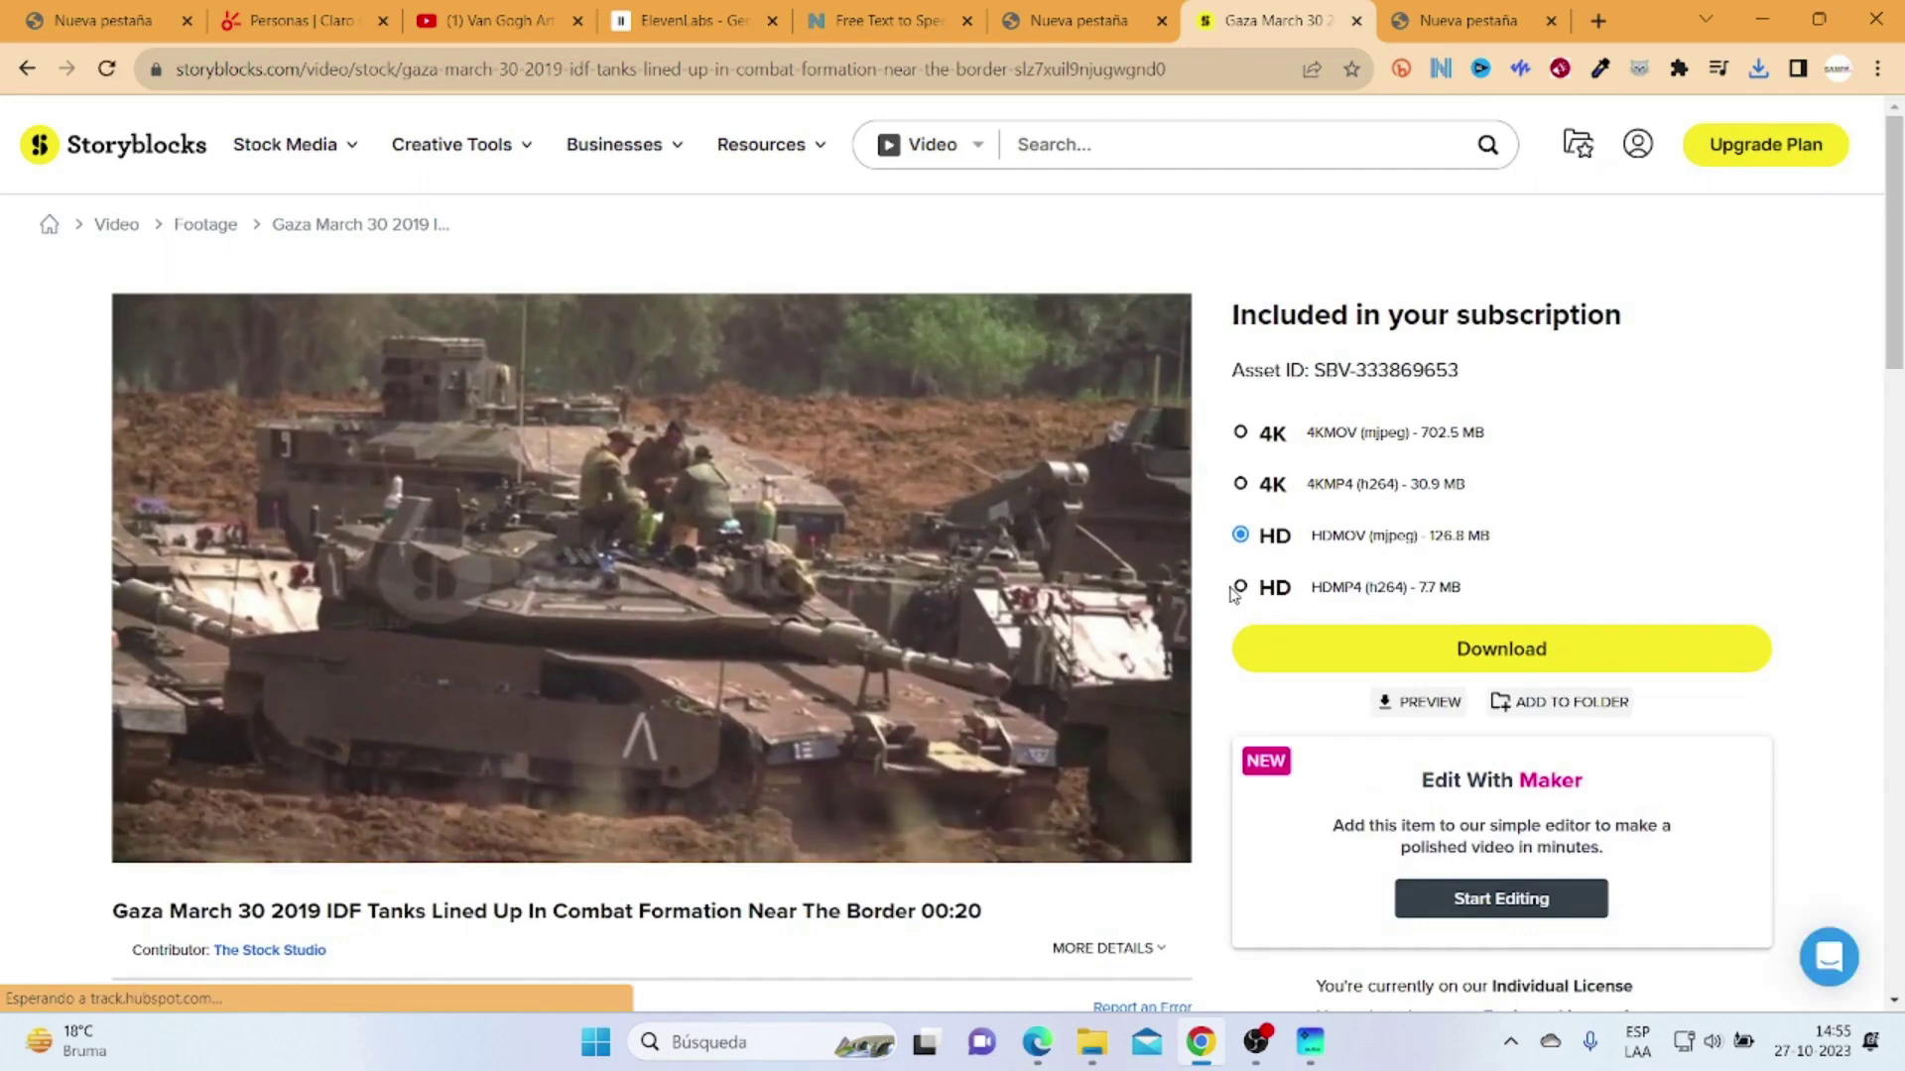
click(1242, 587)
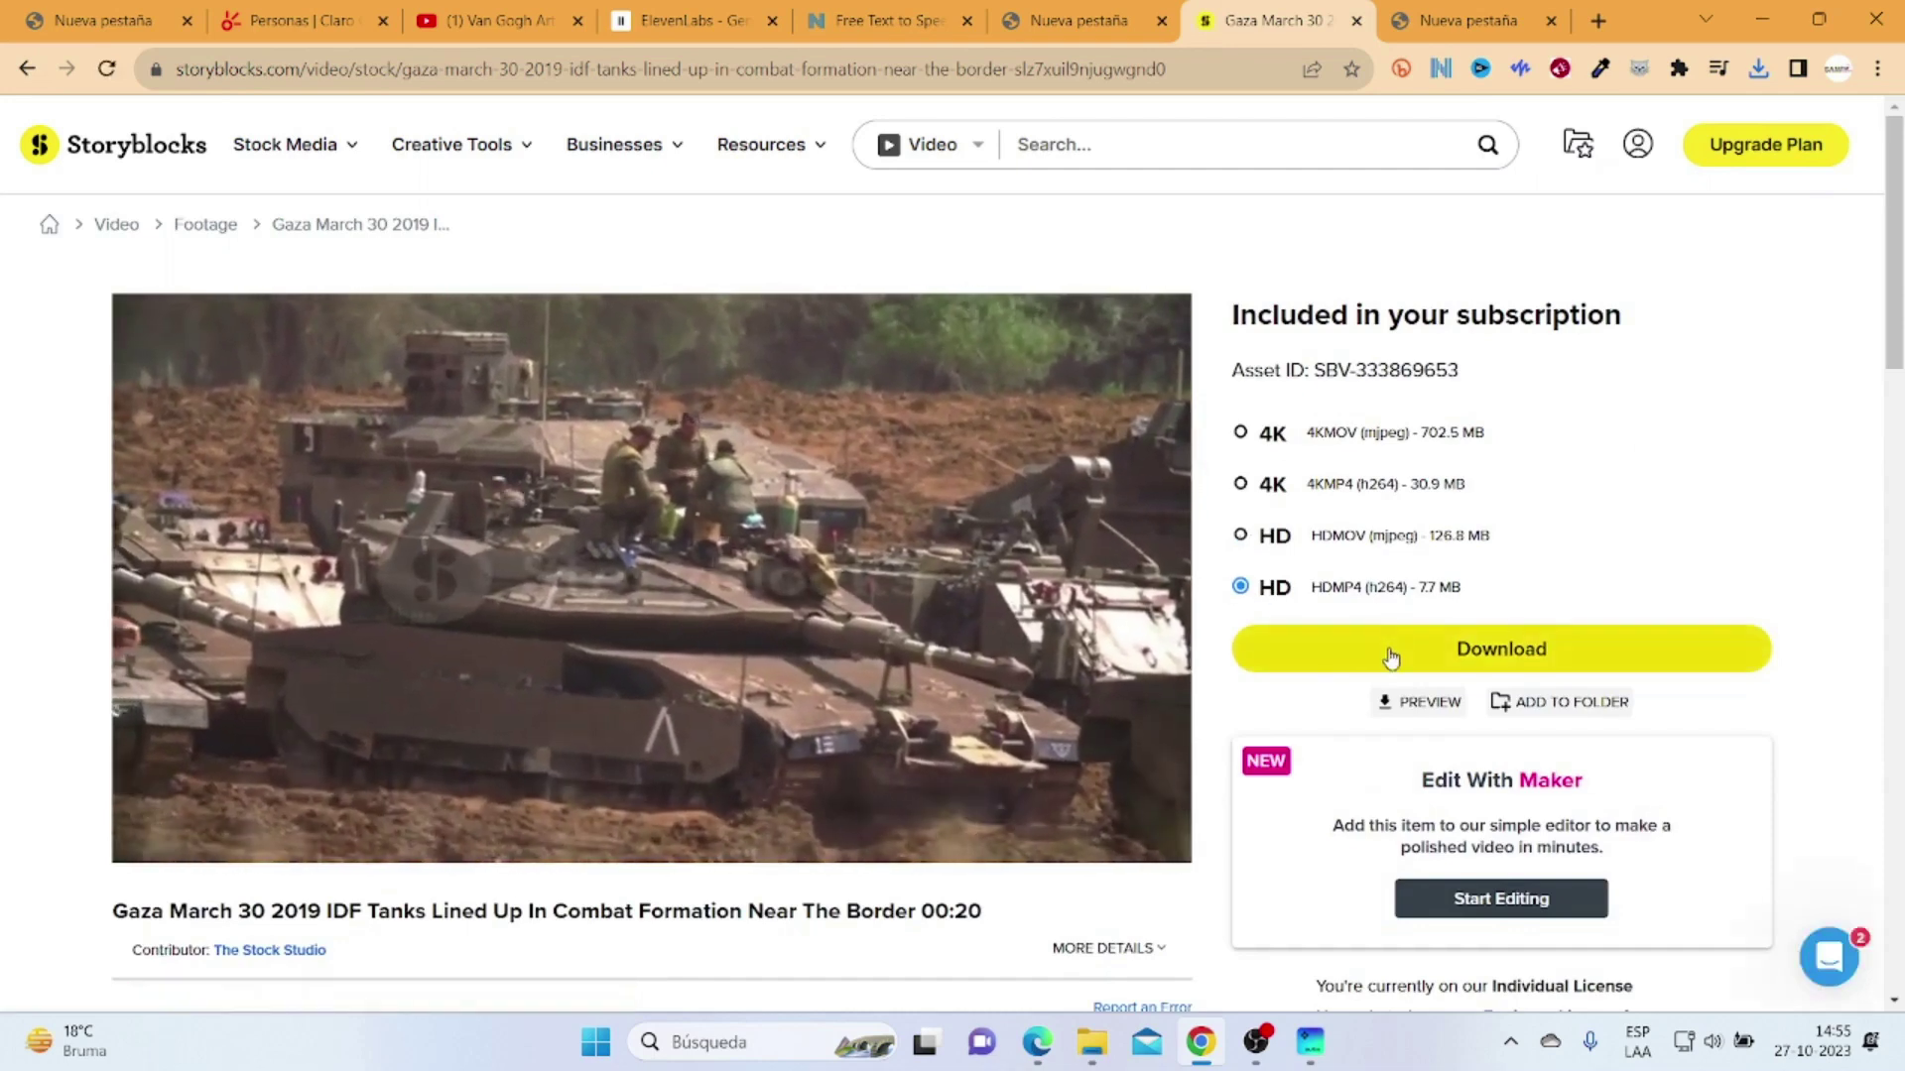
click(1391, 650)
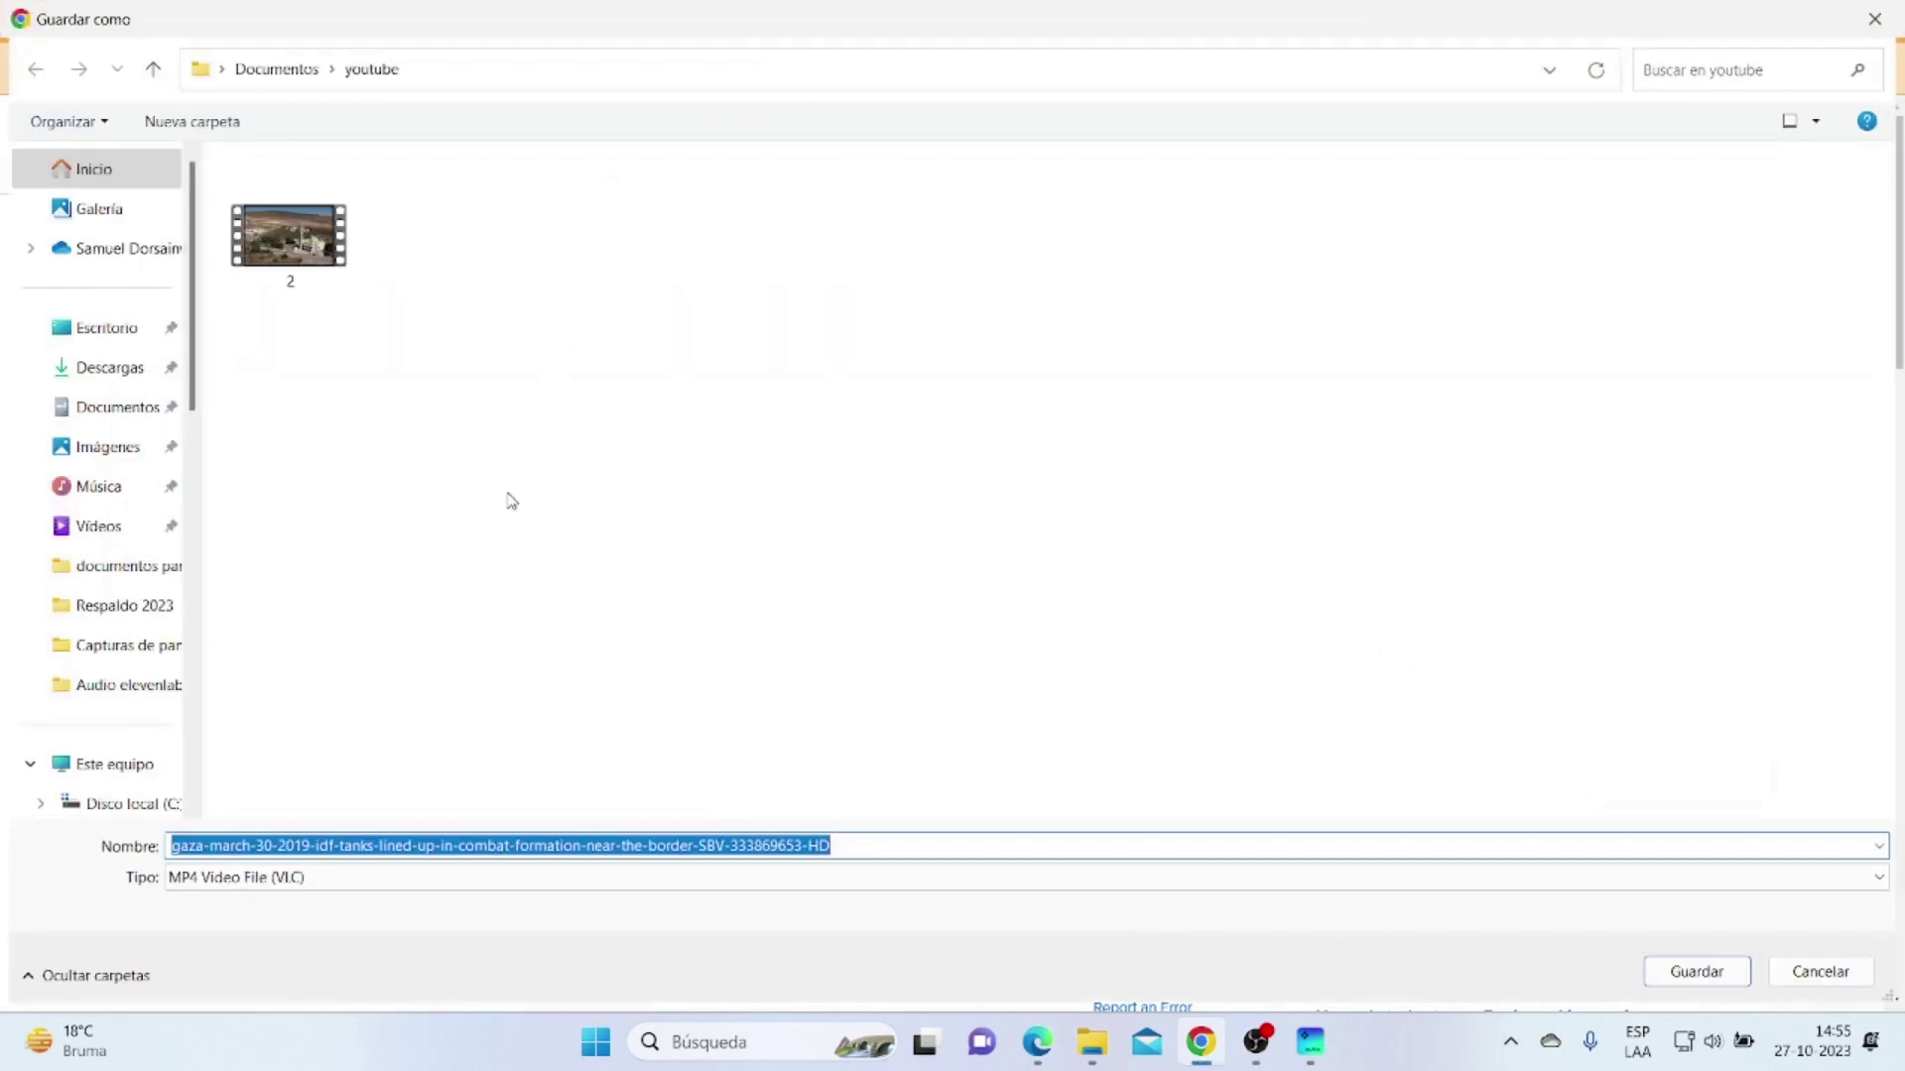
text(3)
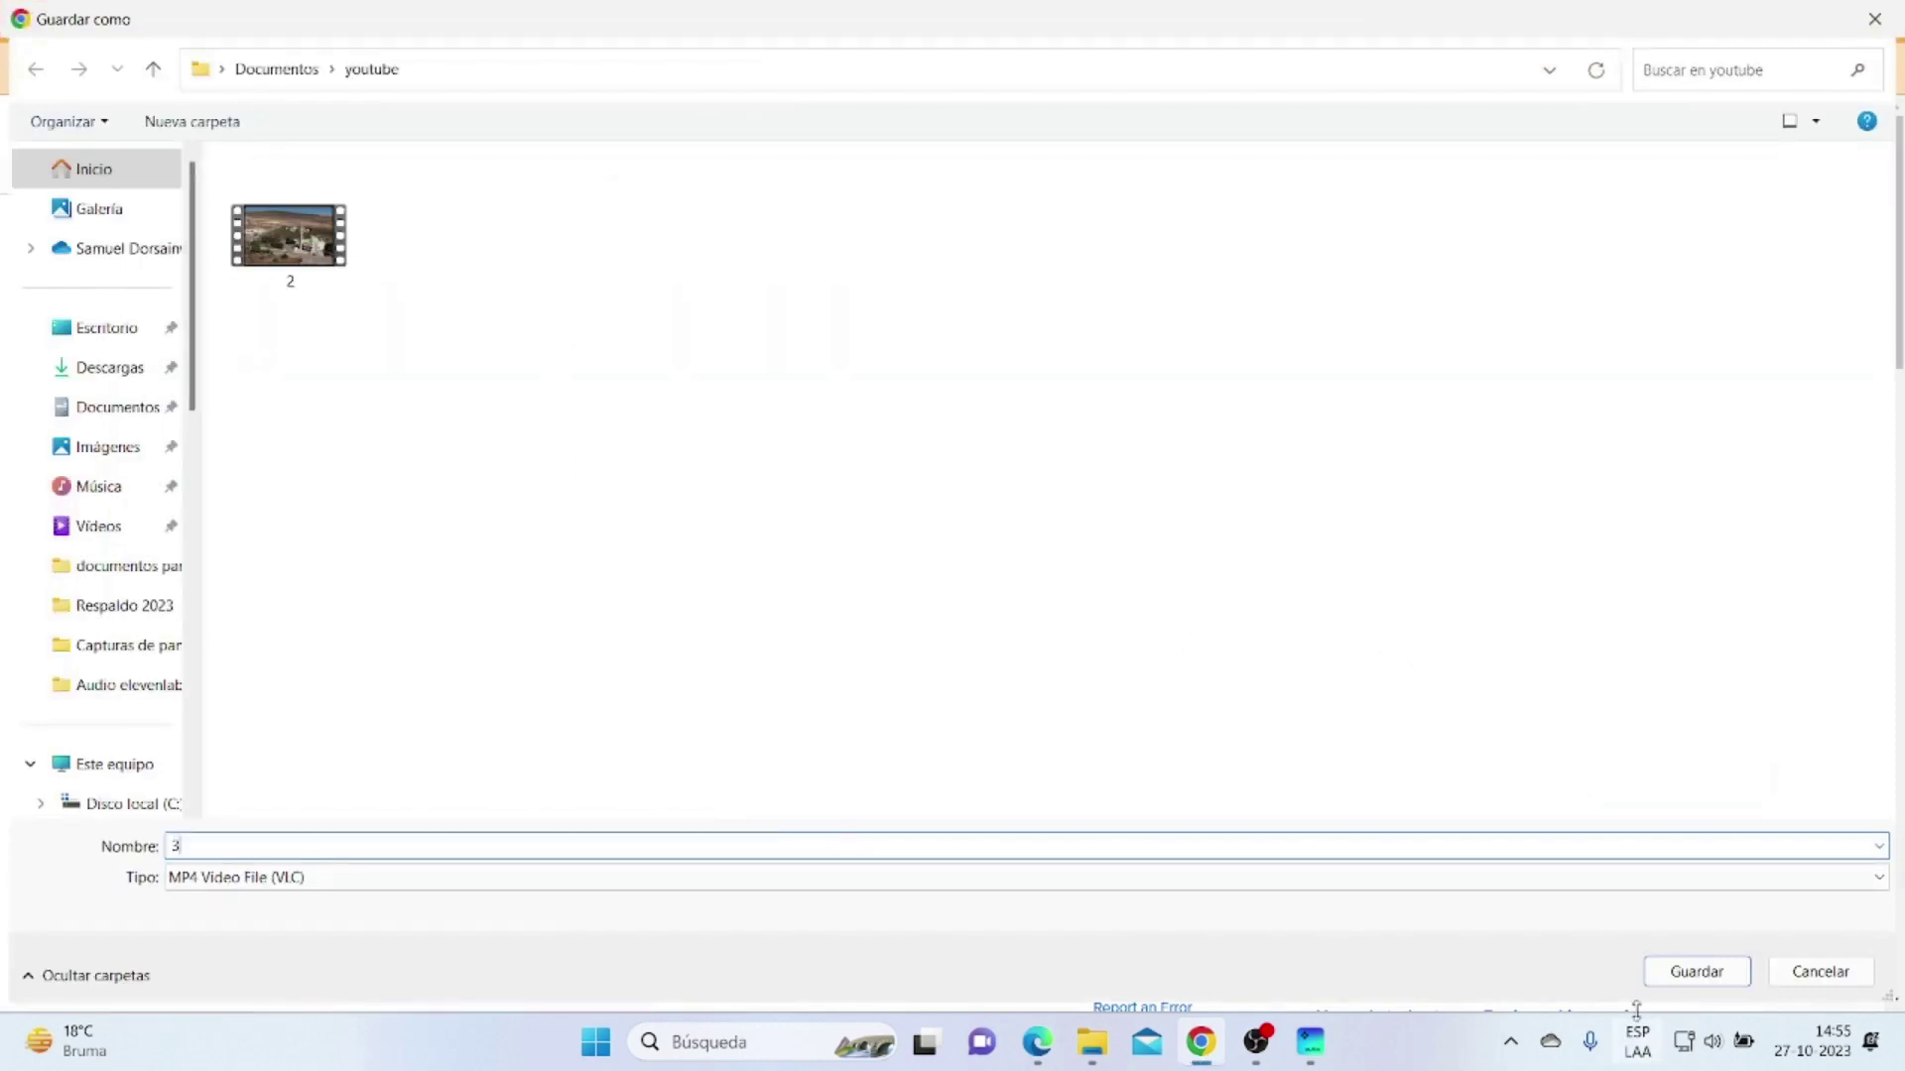
click(1685, 985)
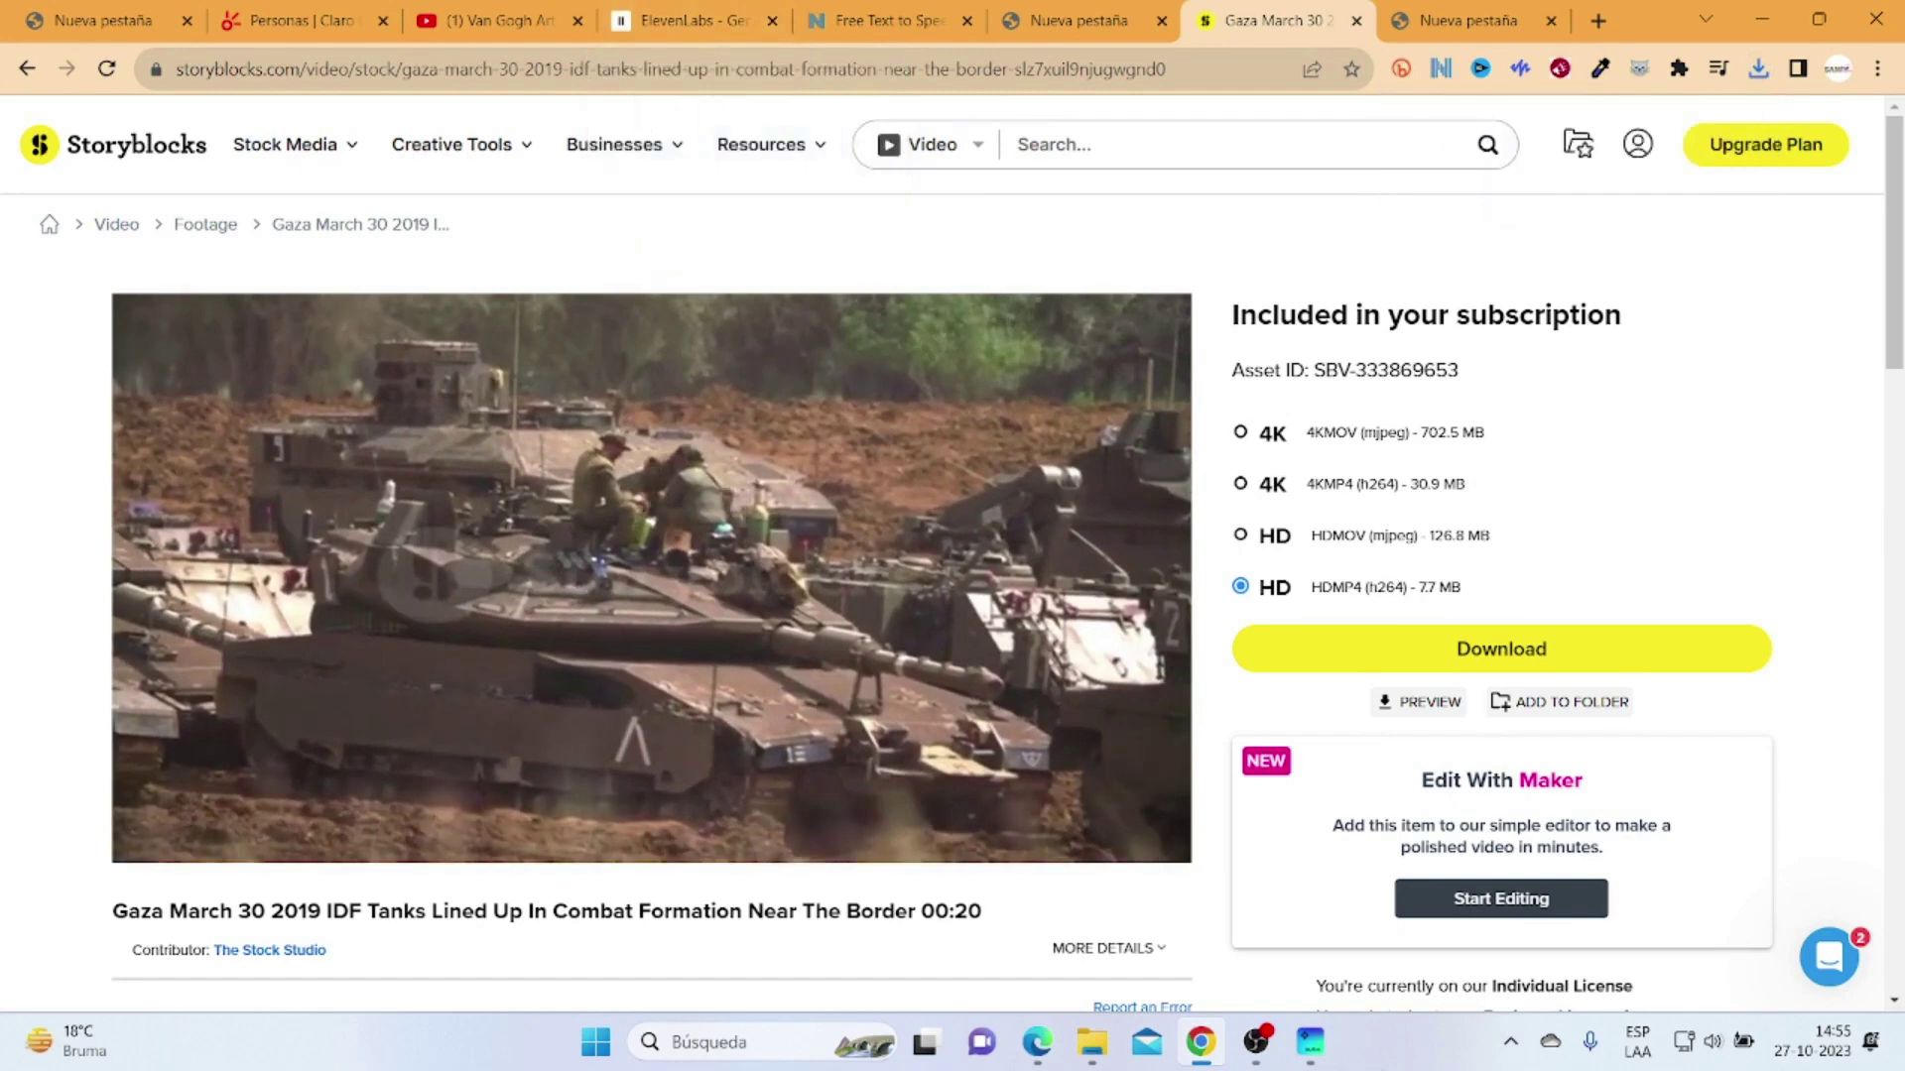
Step: Switch to Movavi Video Suite, start a new video editing project and dismiss the update offer
mouse_move(1312, 1053)
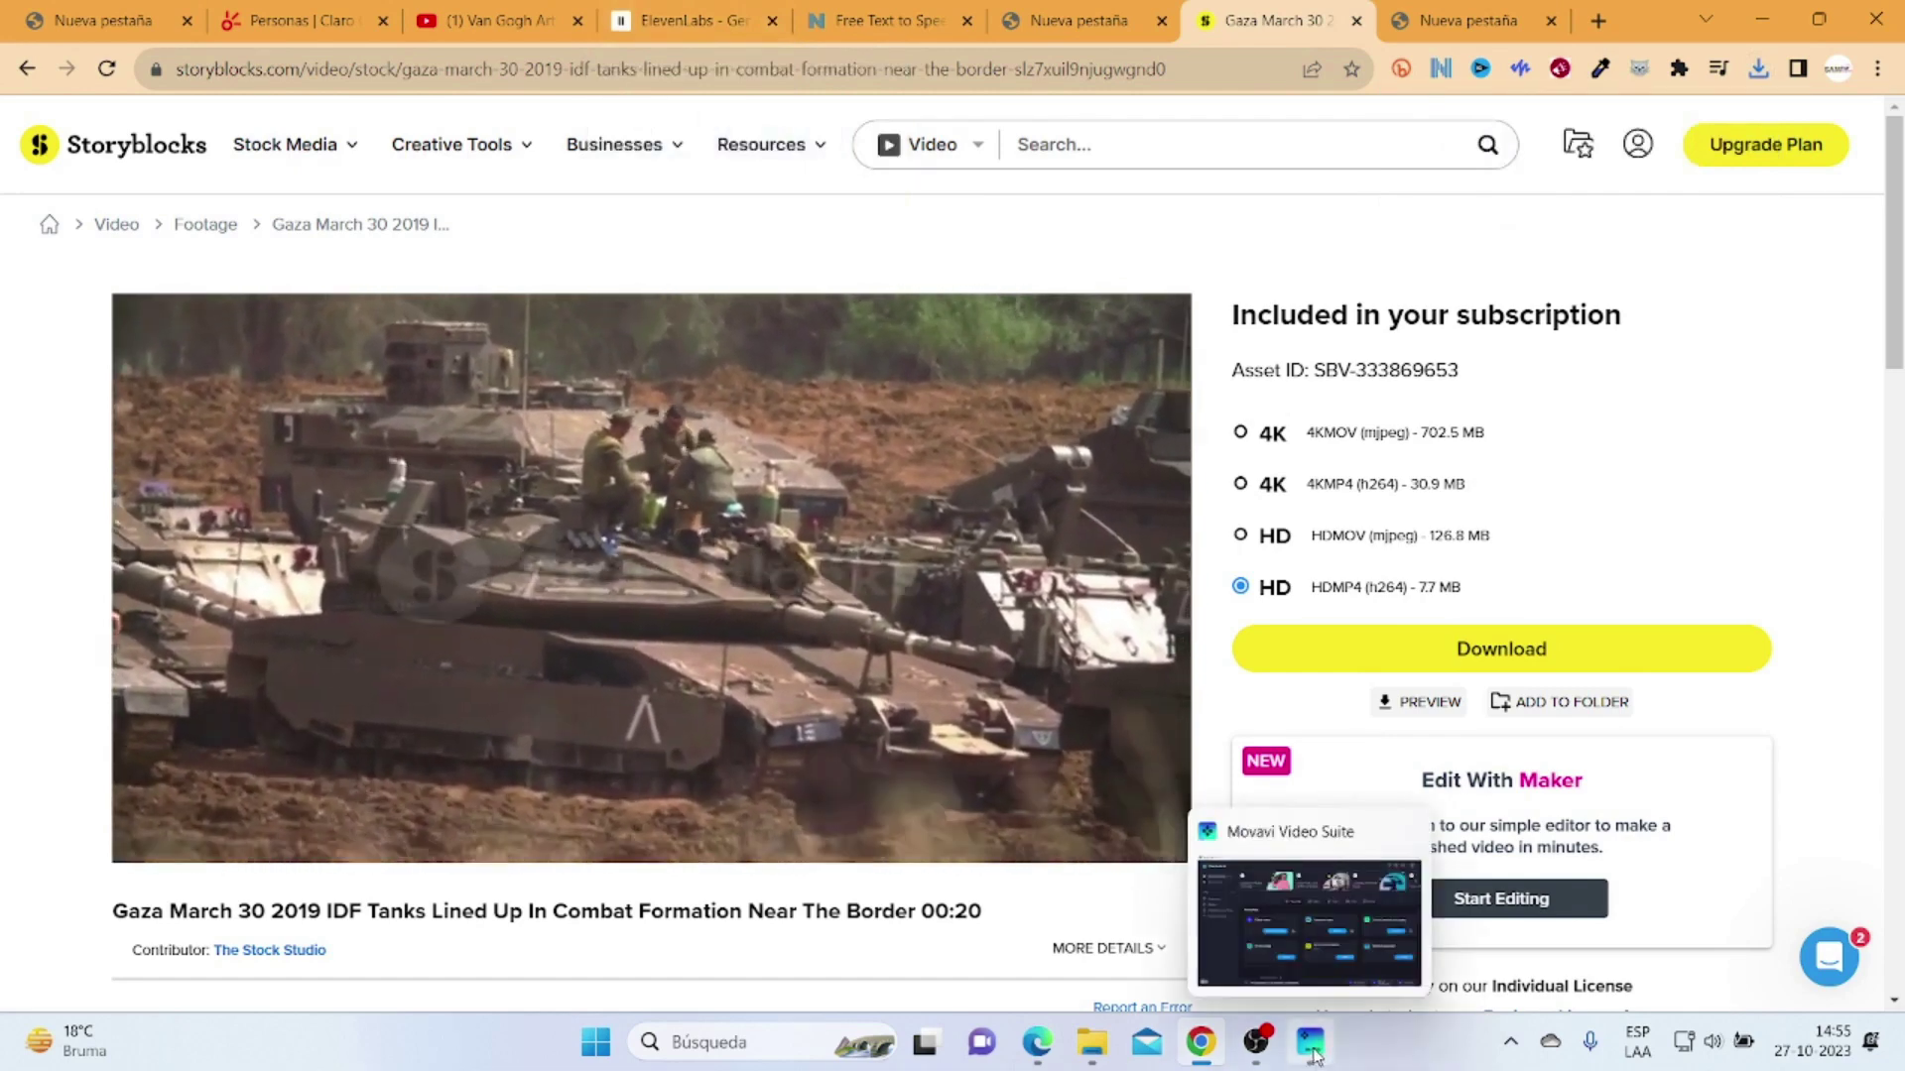
click(1312, 1047)
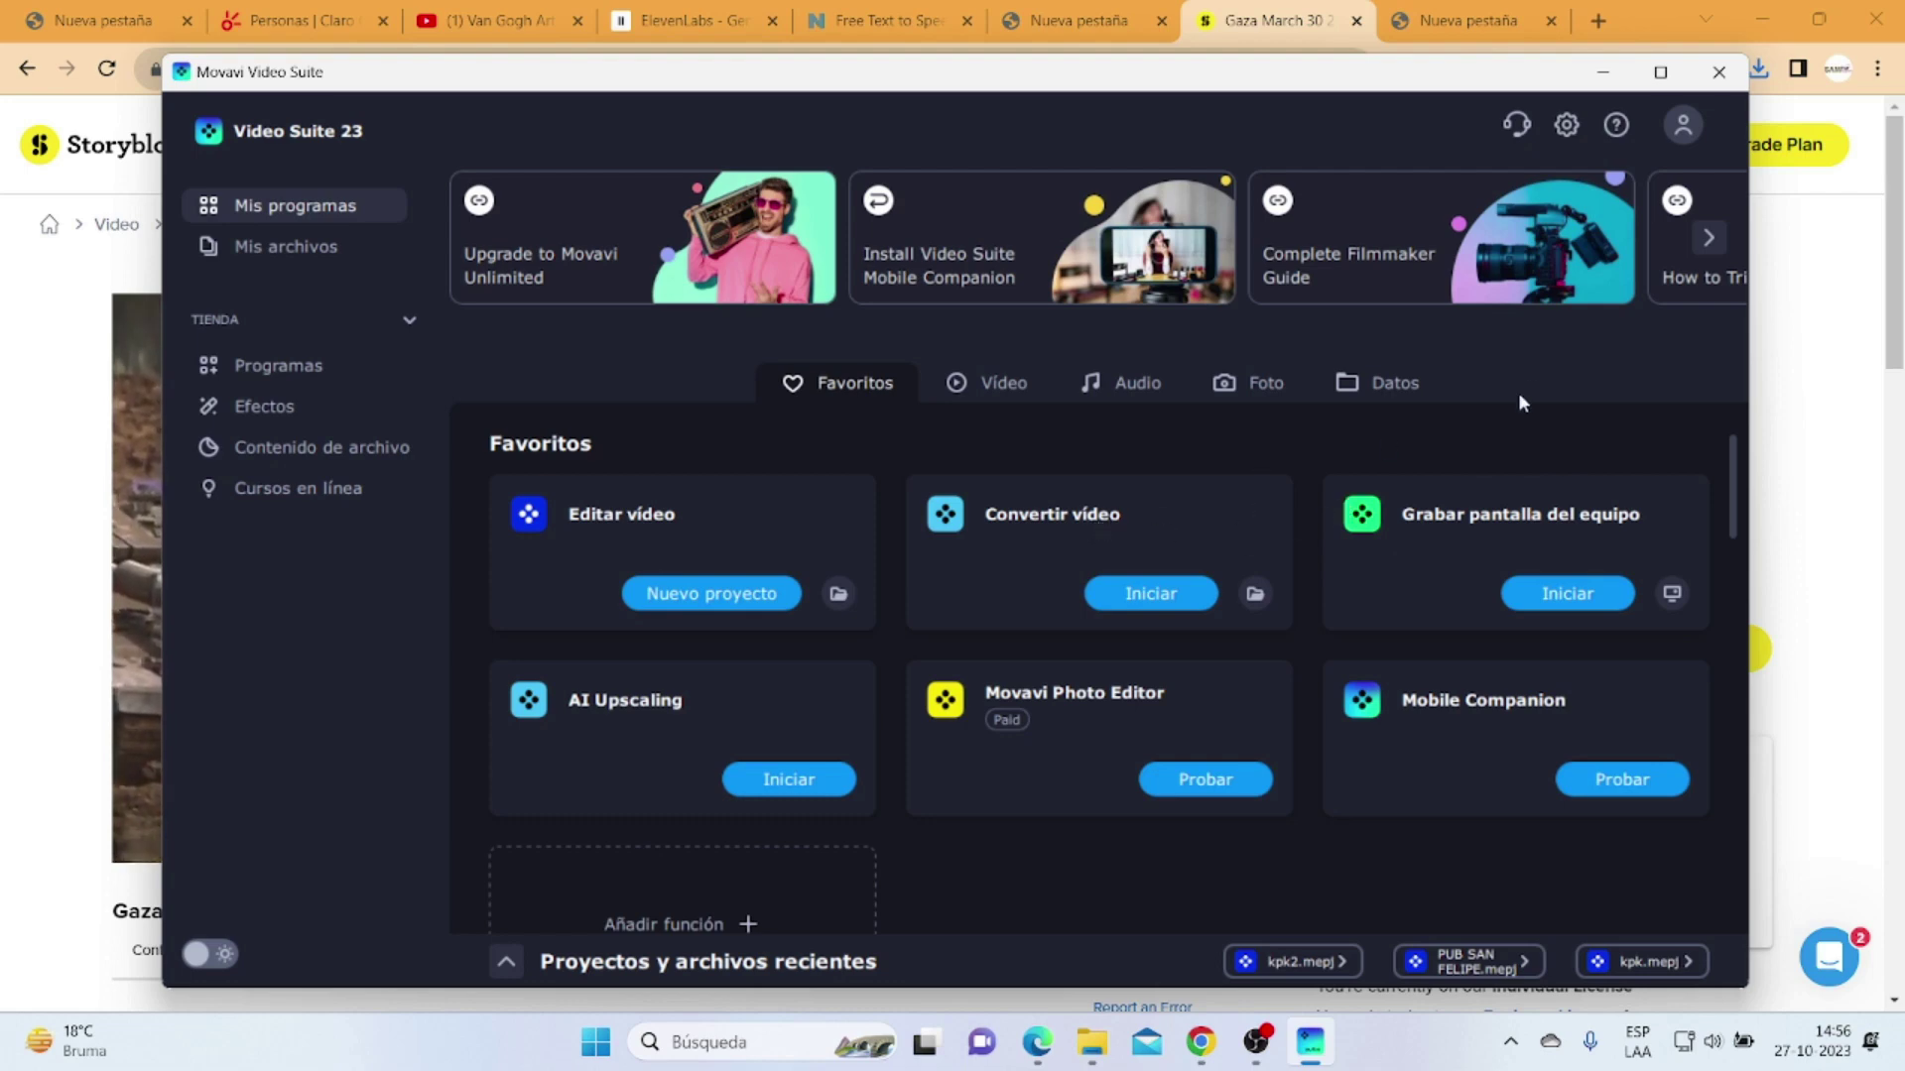
click(746, 593)
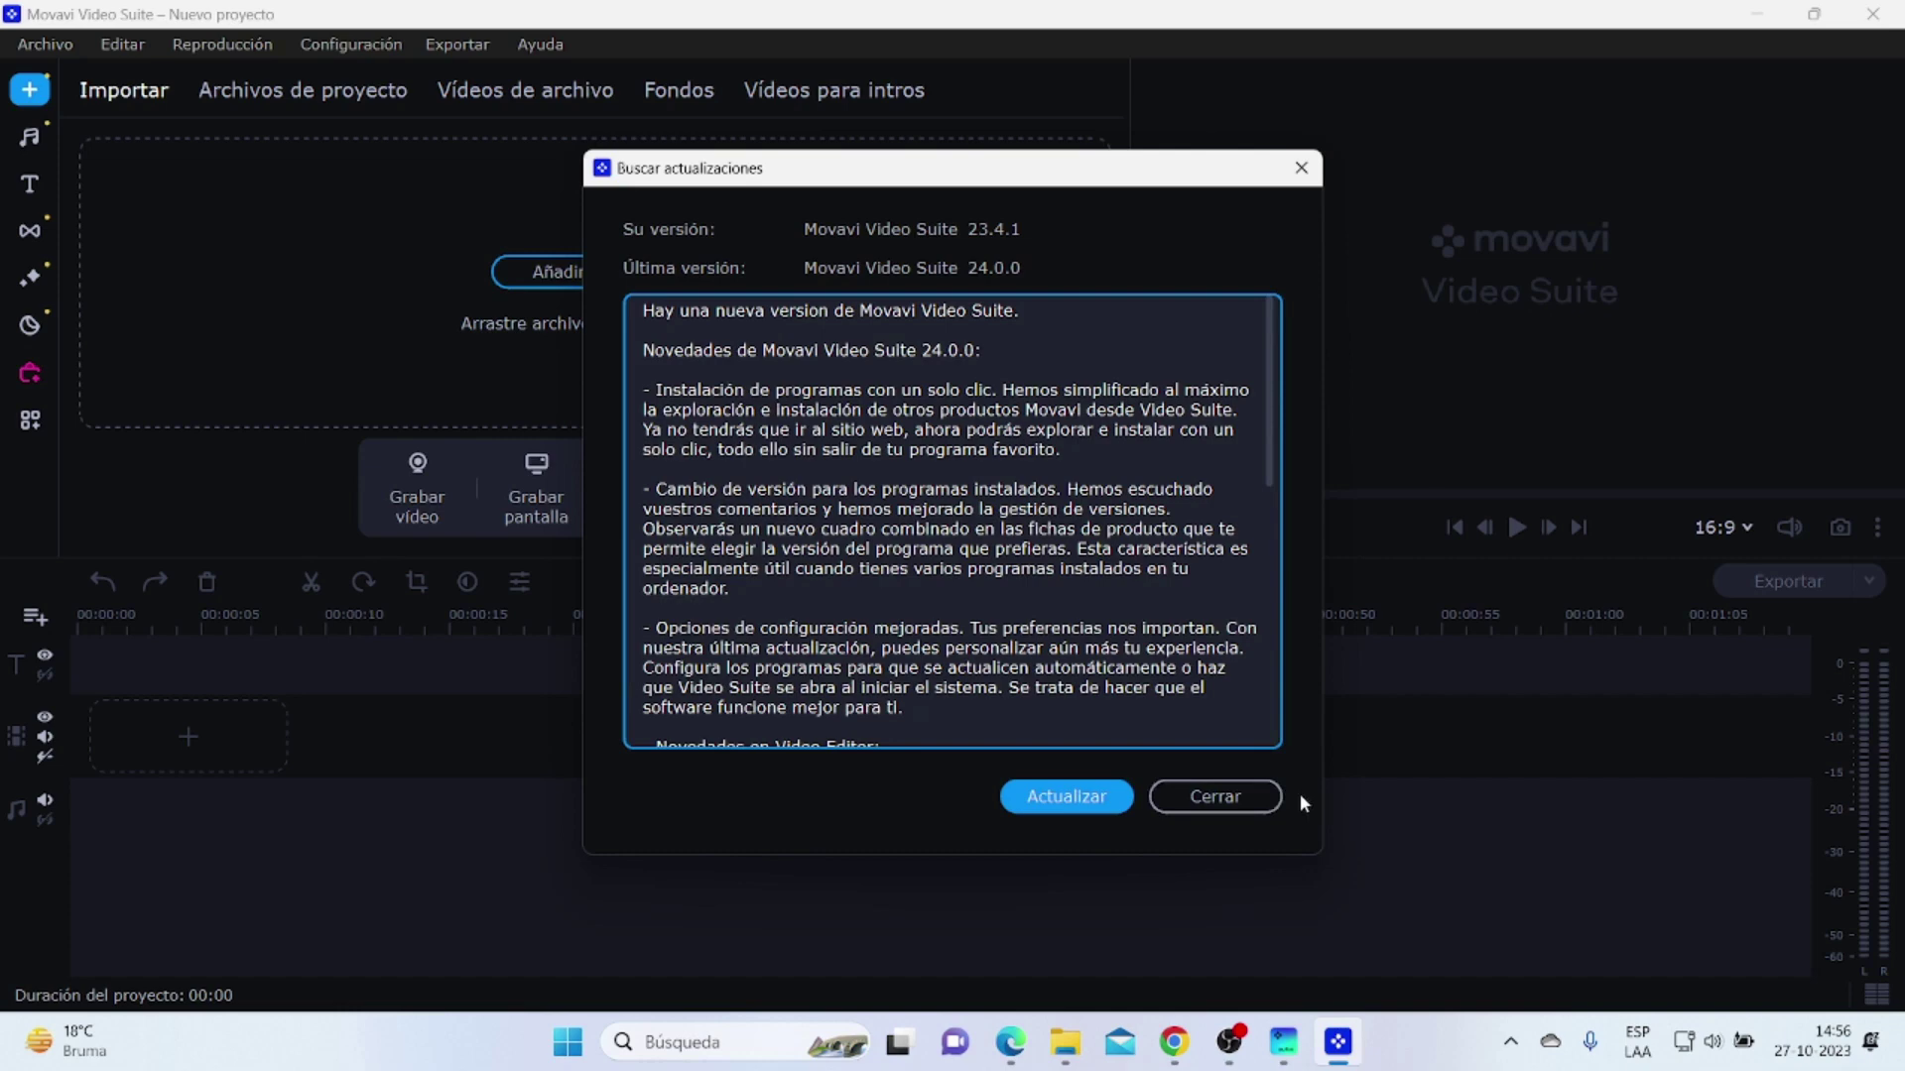
click(1256, 802)
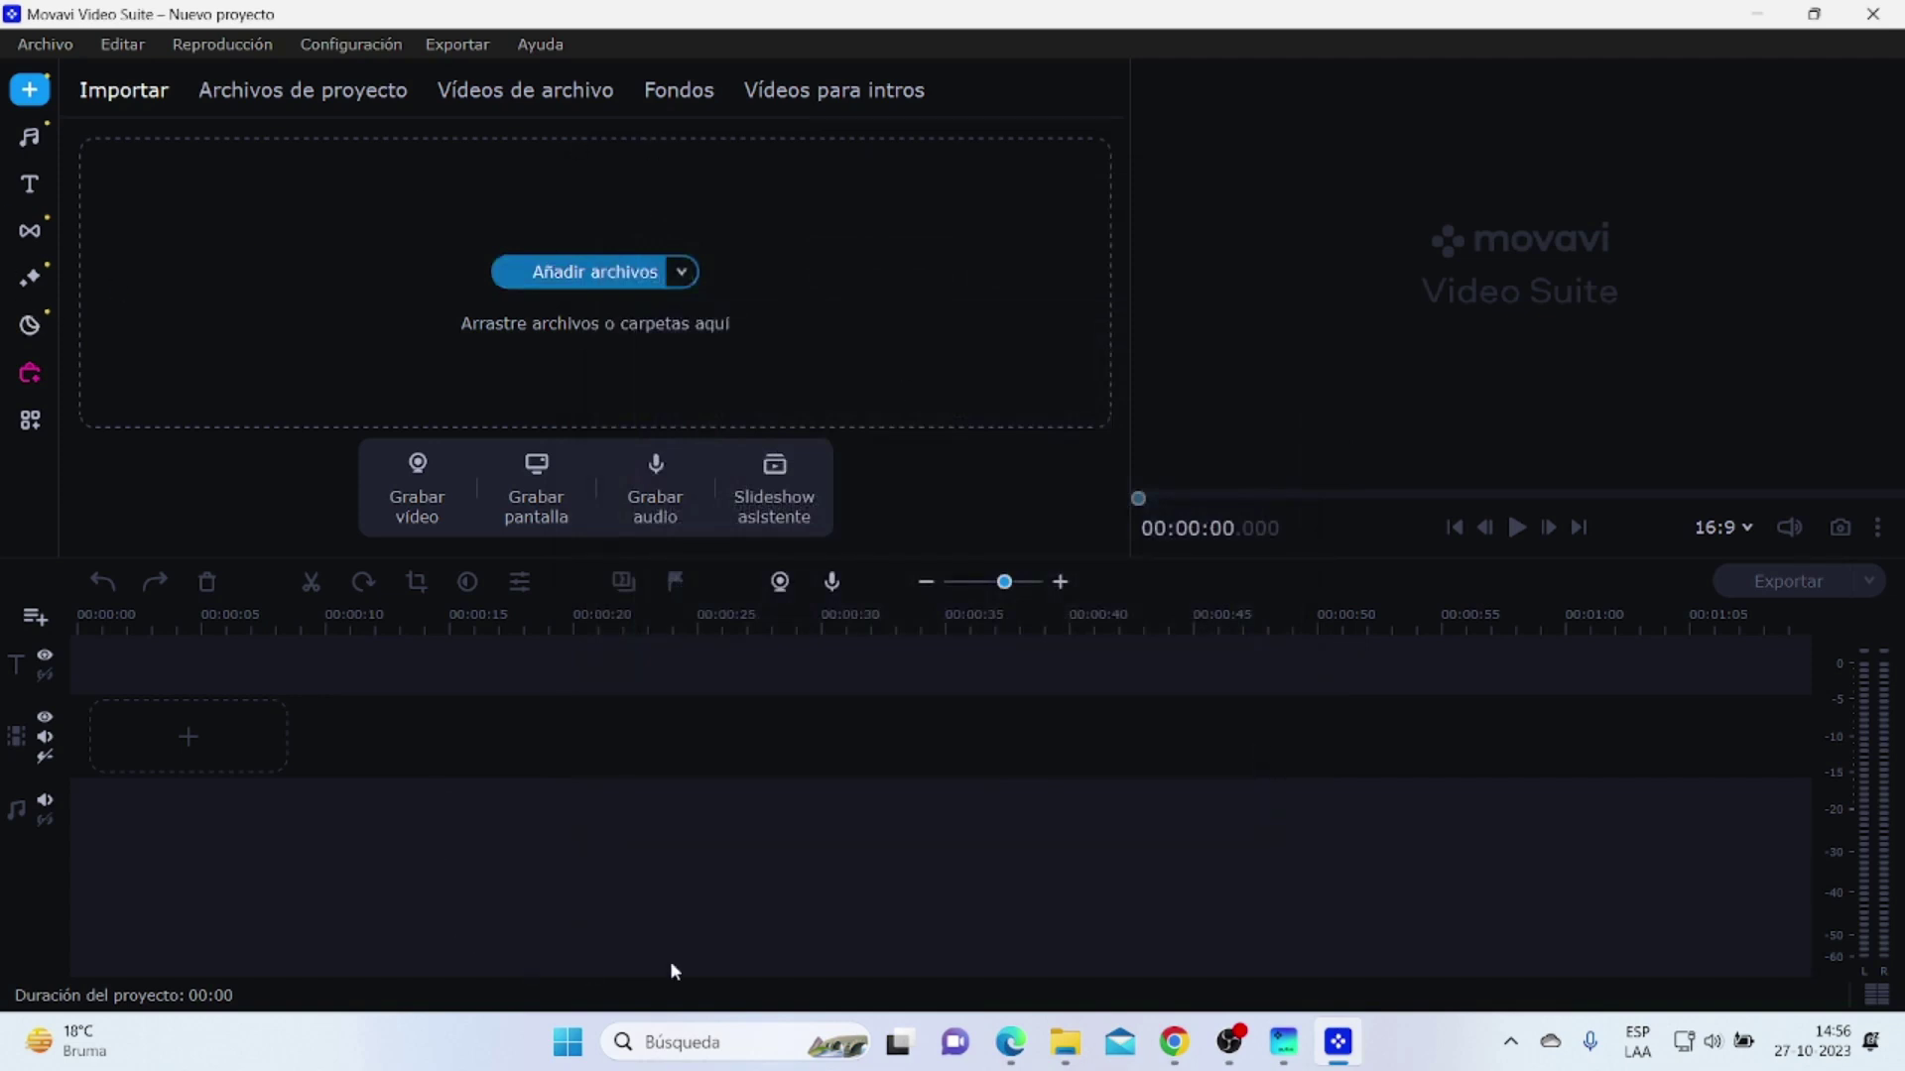
Step: Switch to the NaturalReader page in the browser and look through the available Spanish (Spain) voices
click(1187, 1057)
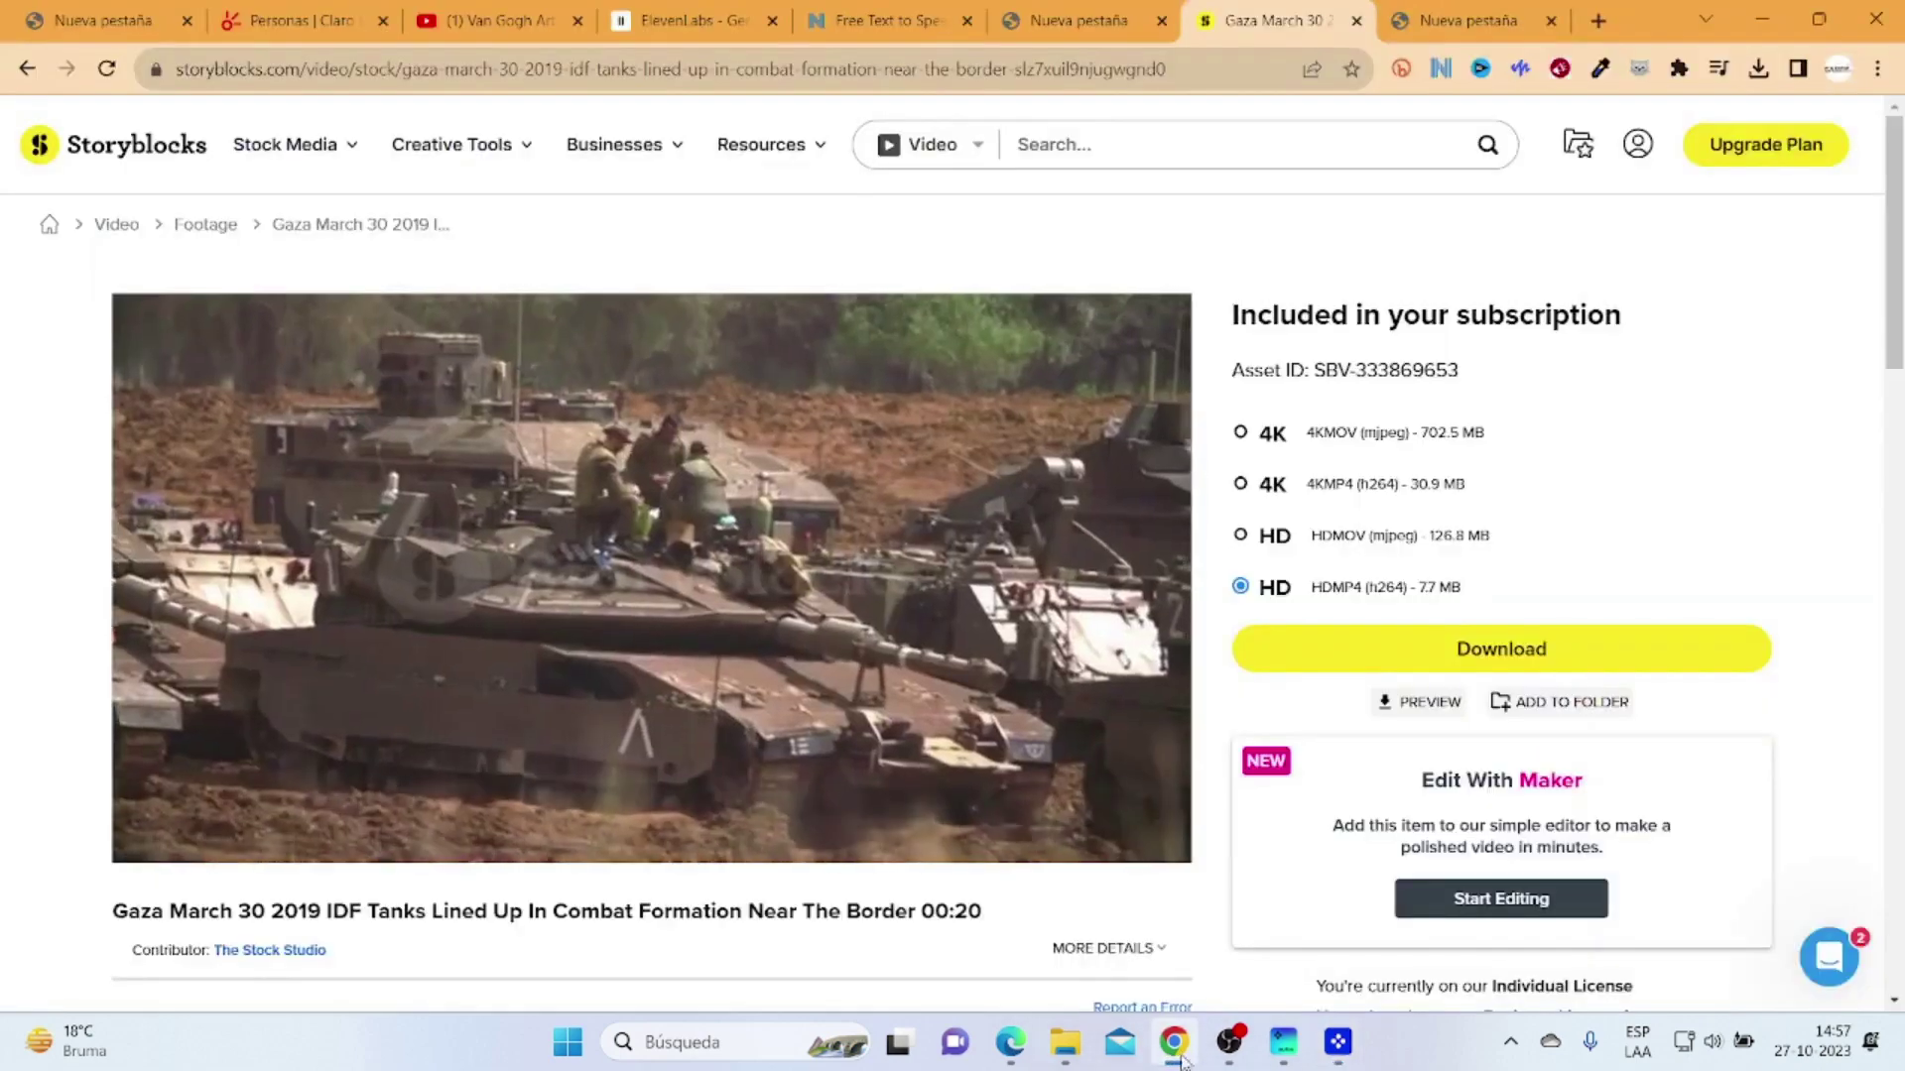
click(849, 15)
scroll(1211, 375, down, 2)
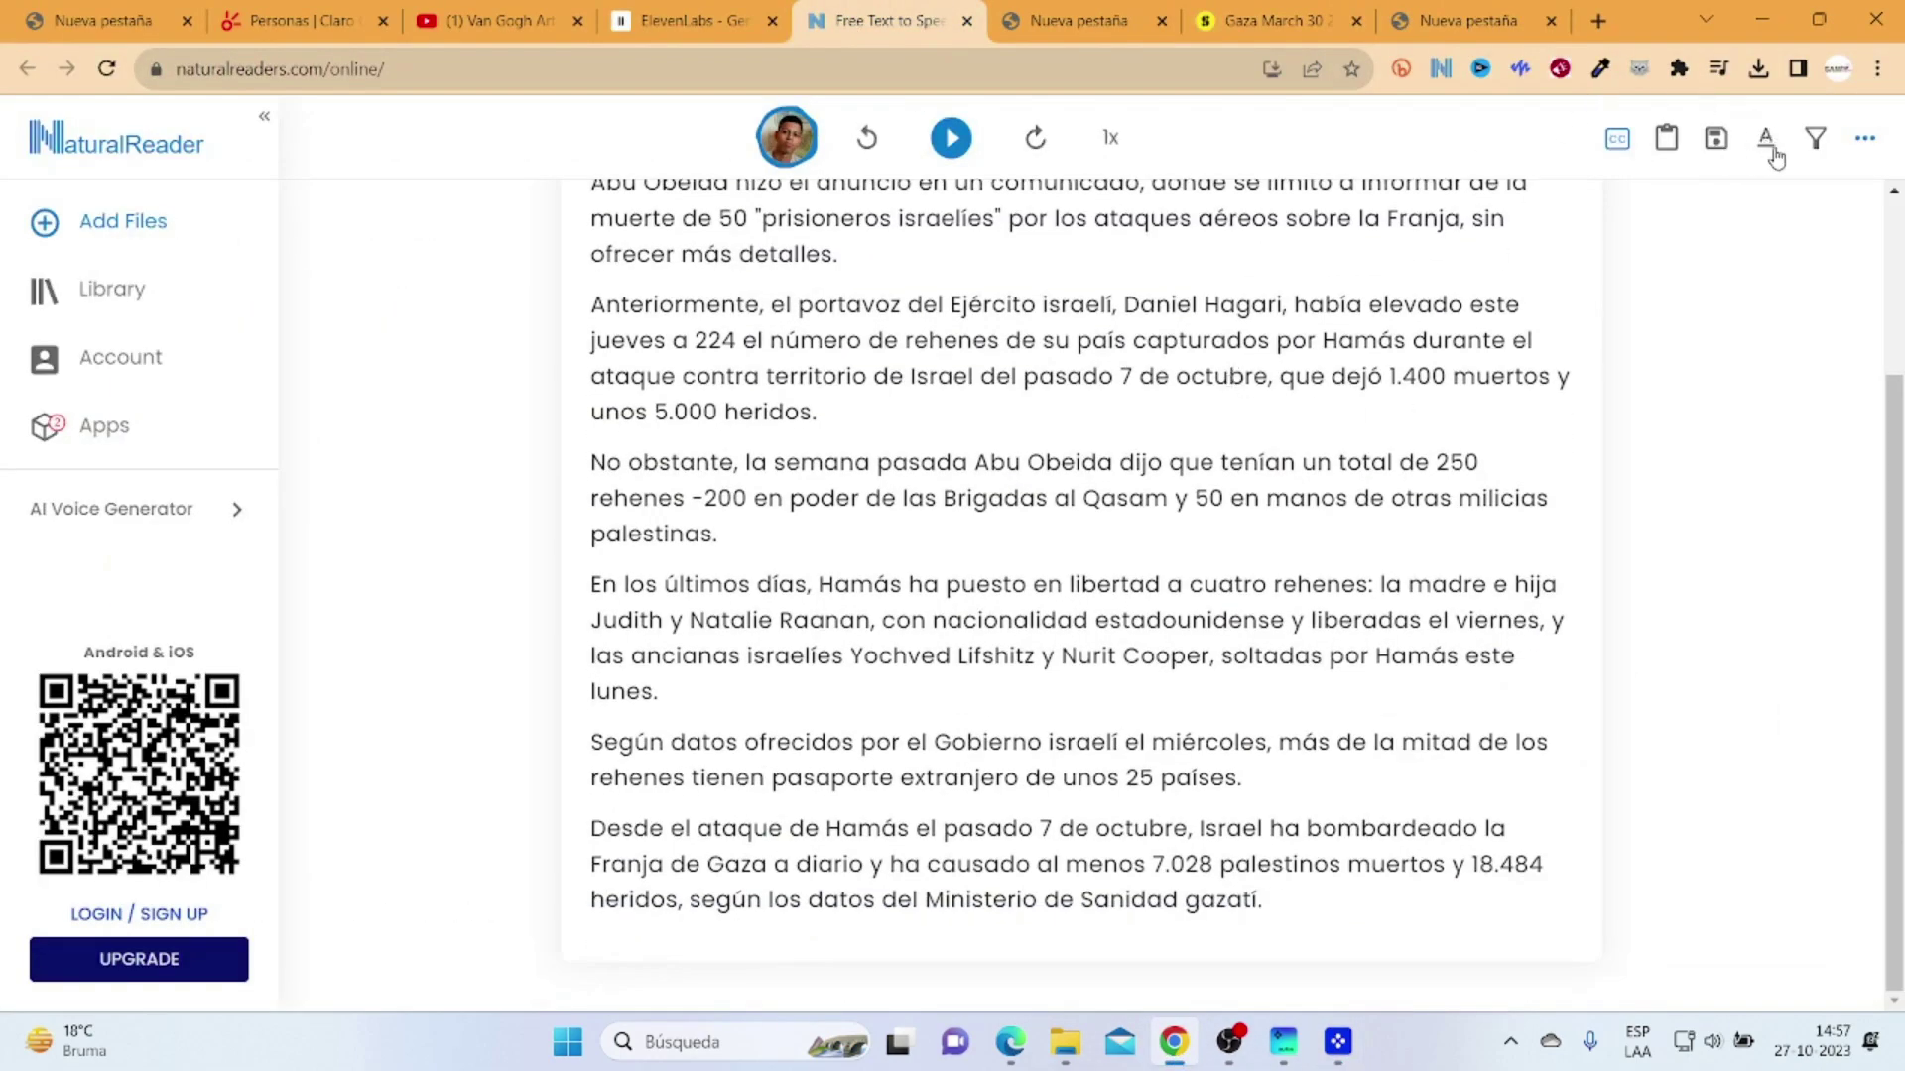
click(1865, 138)
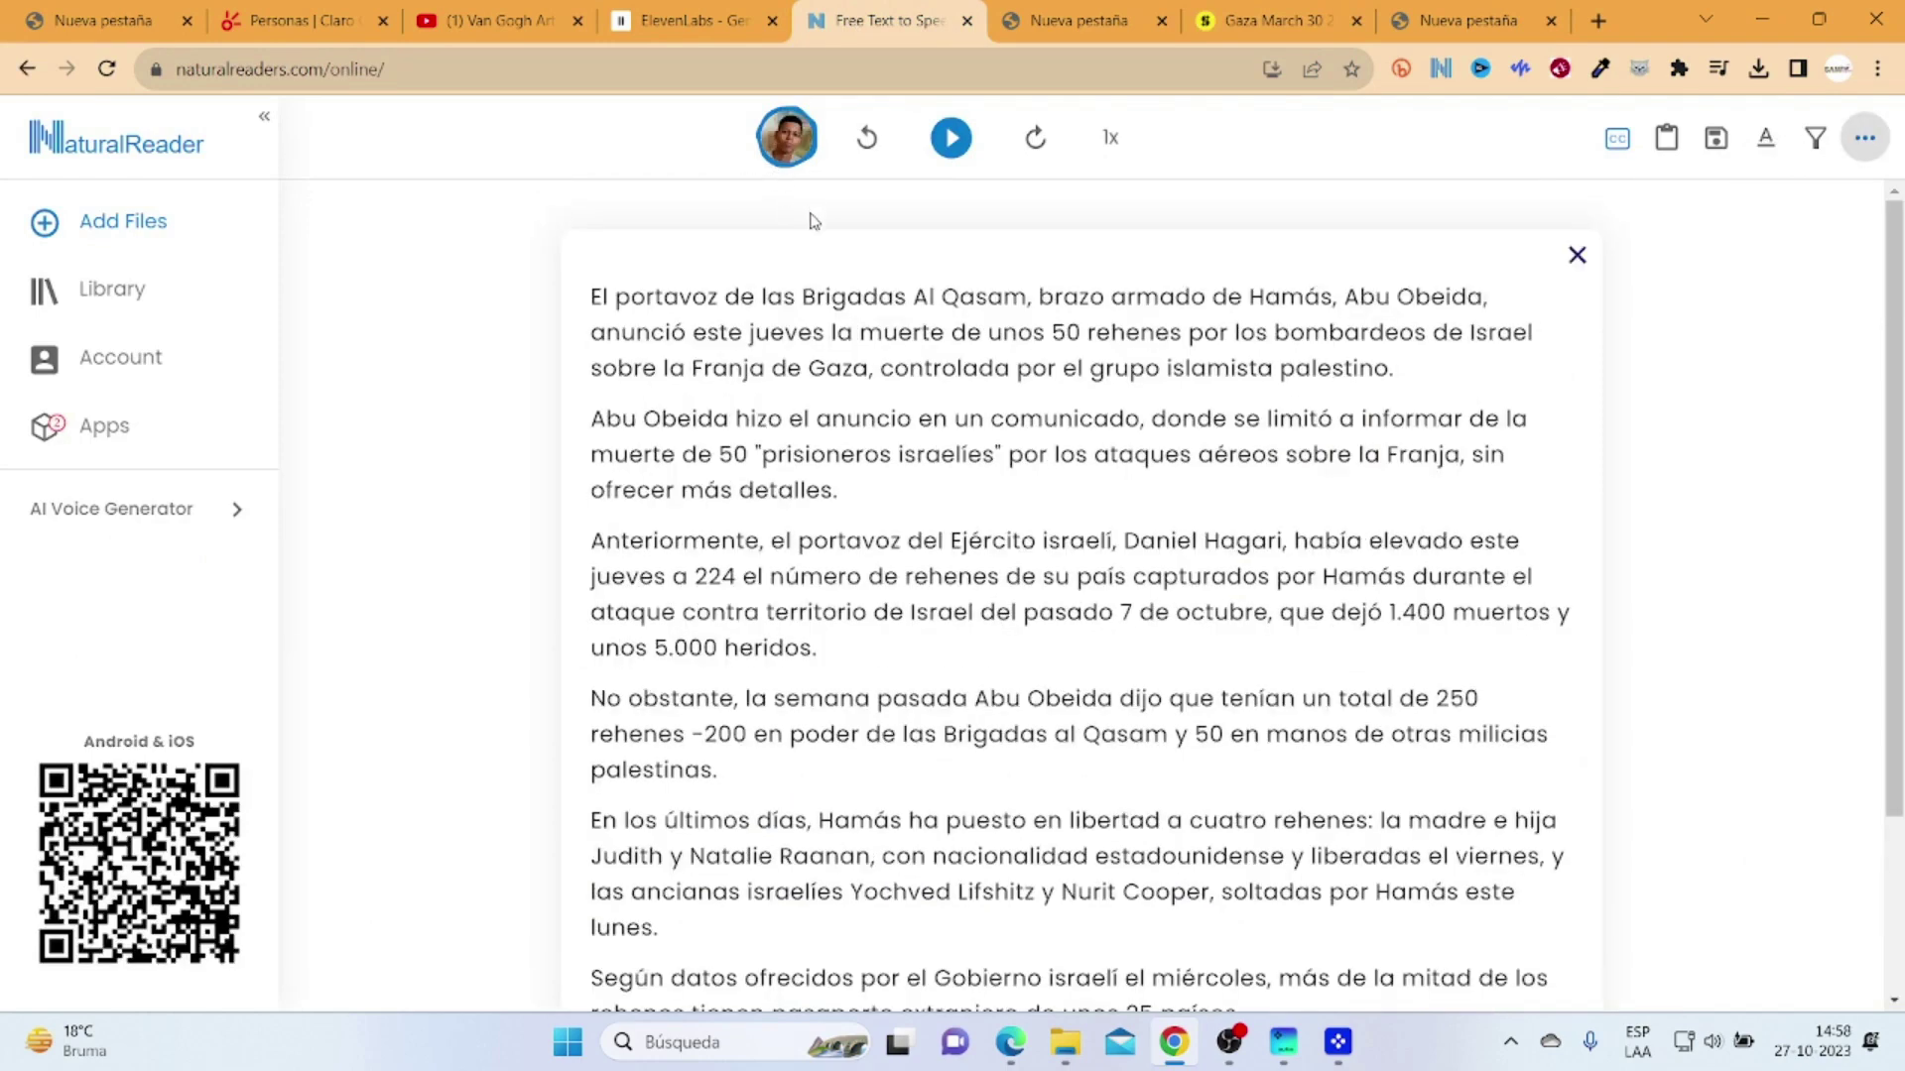
click(789, 149)
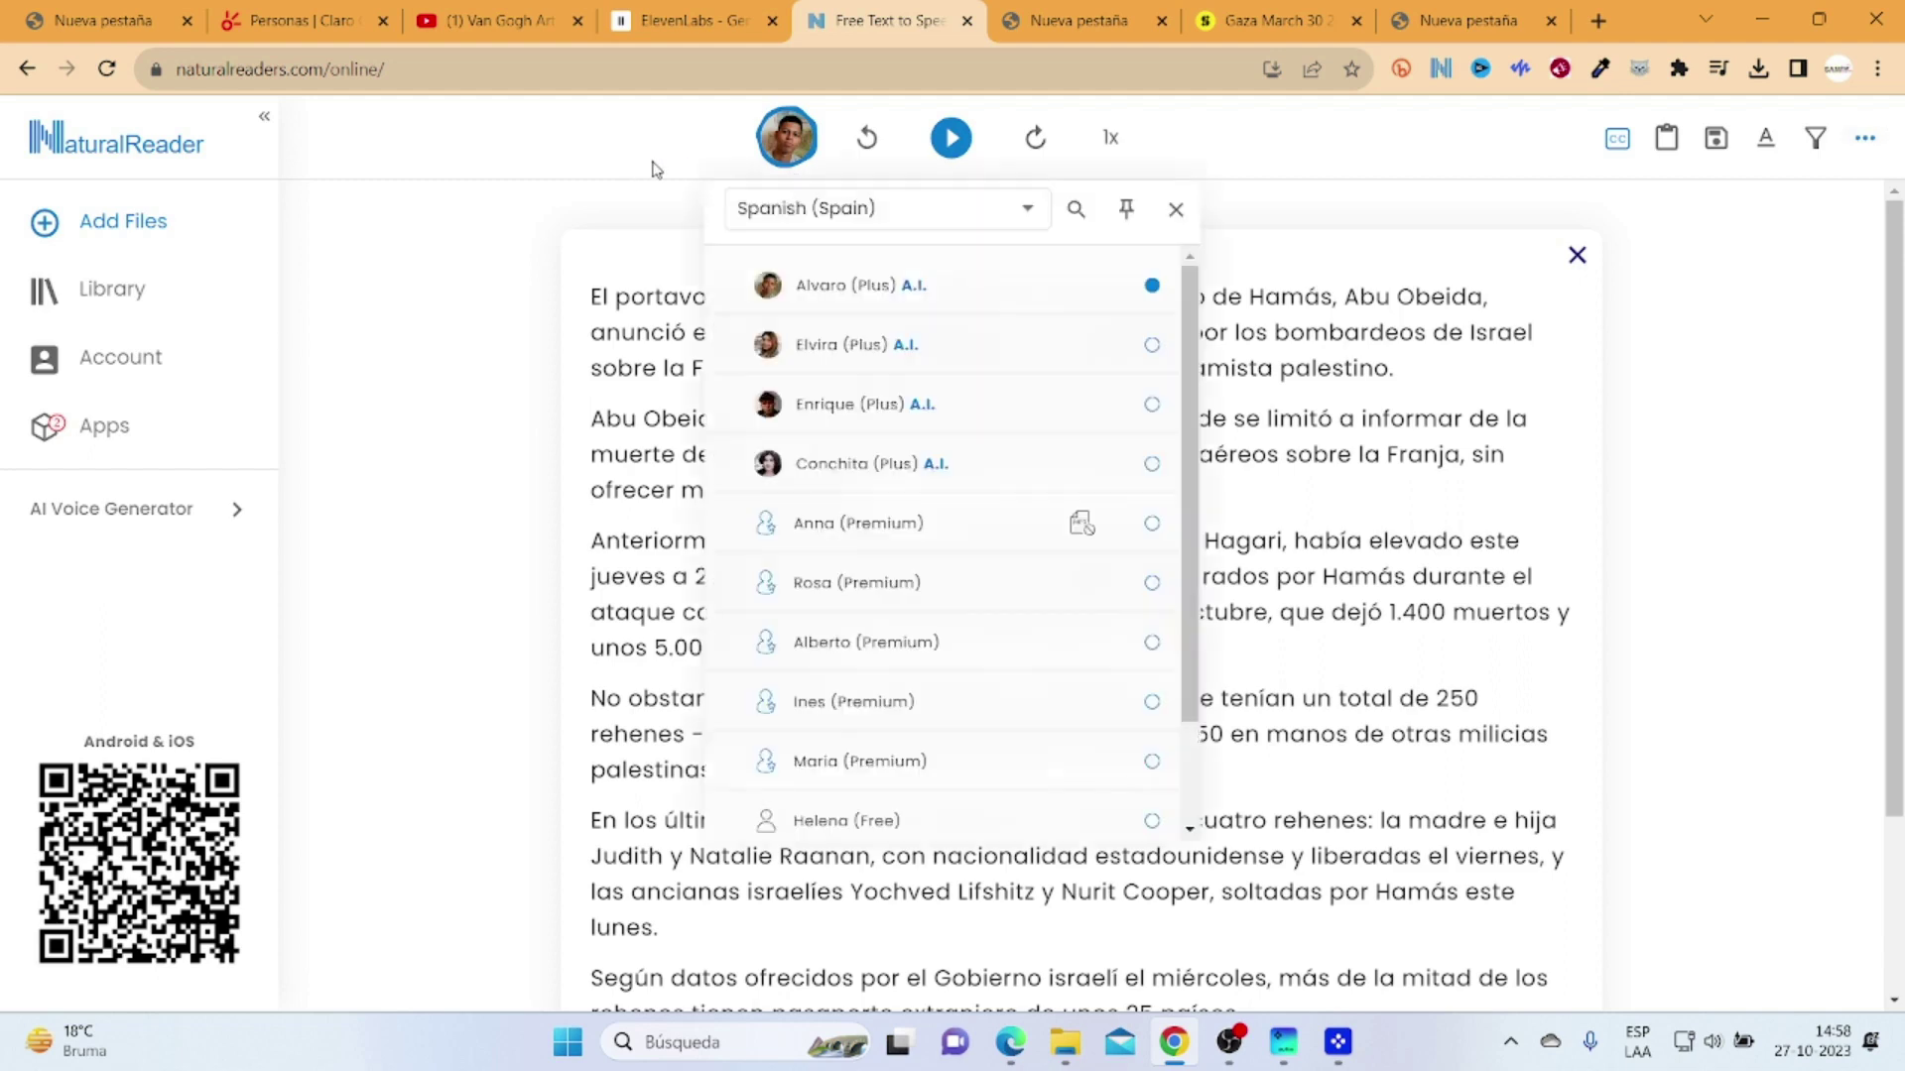
click(639, 169)
click(793, 165)
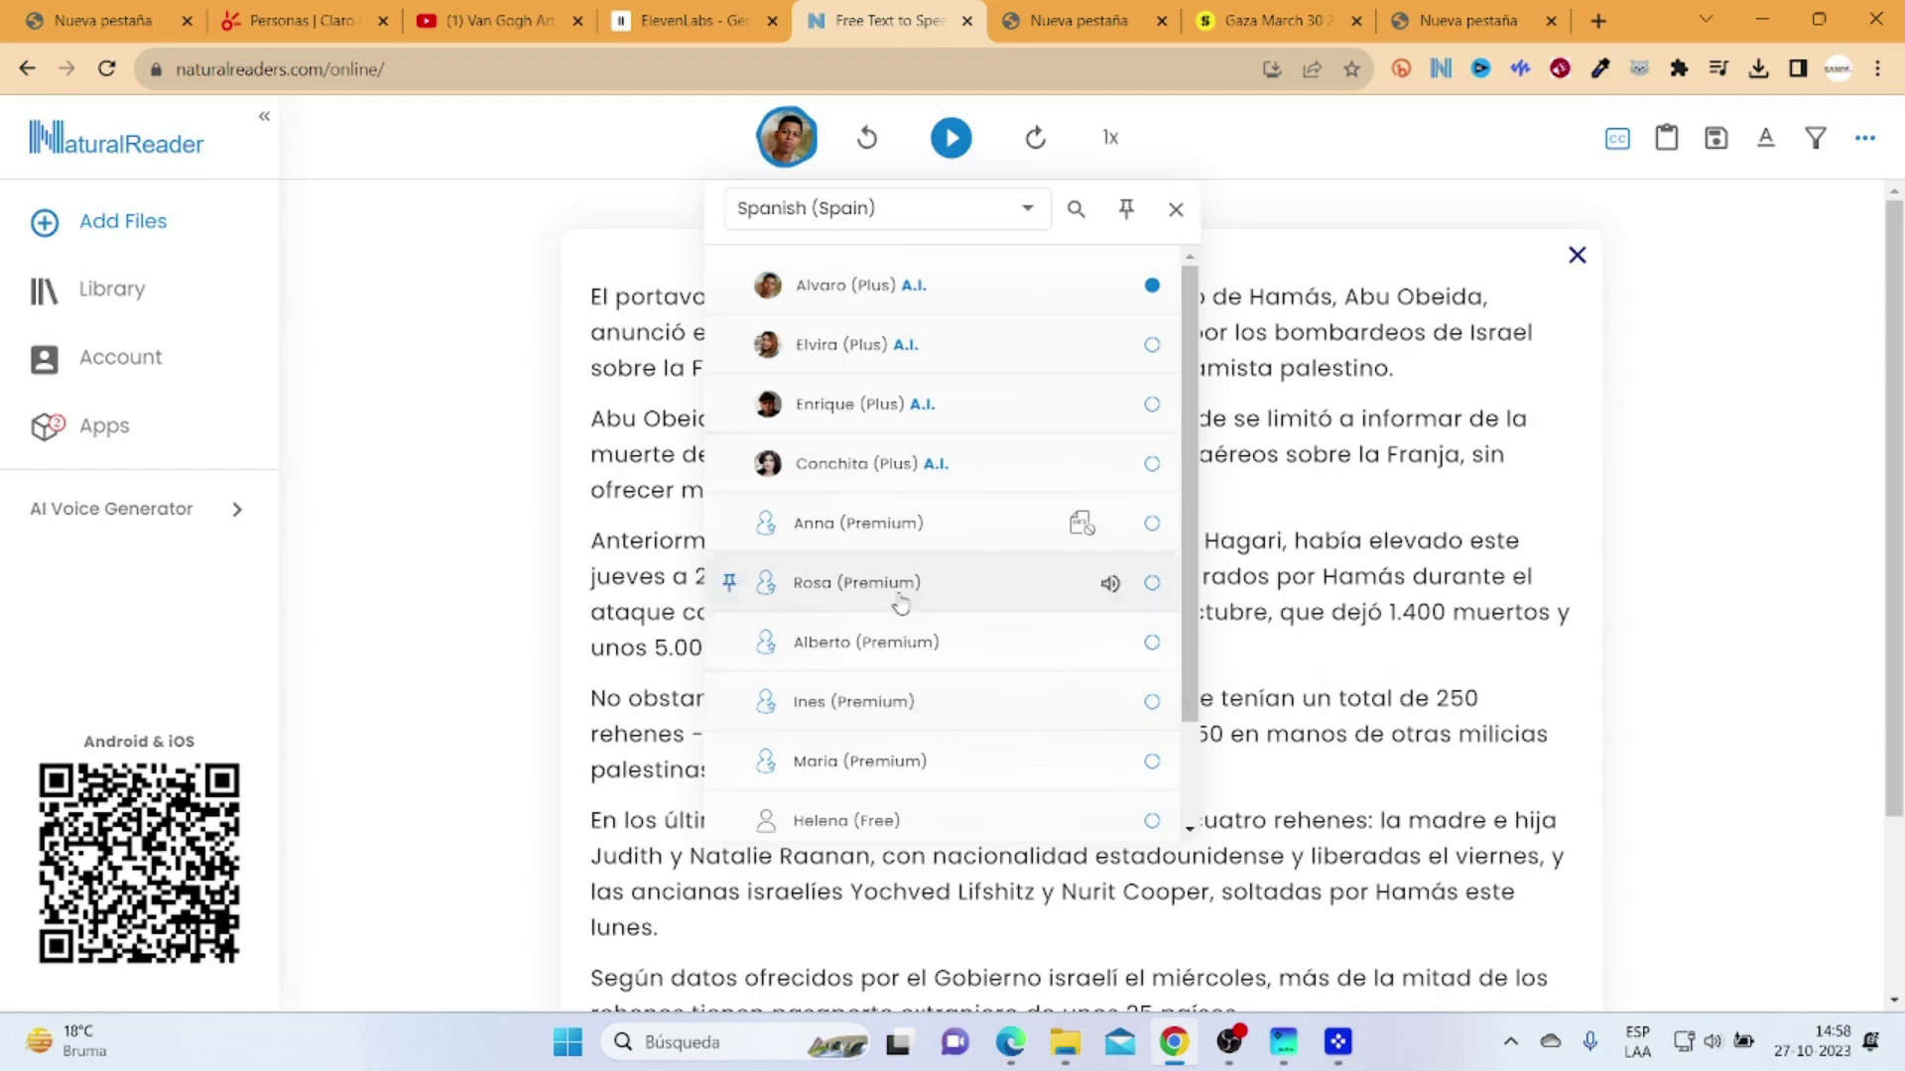
click(1149, 342)
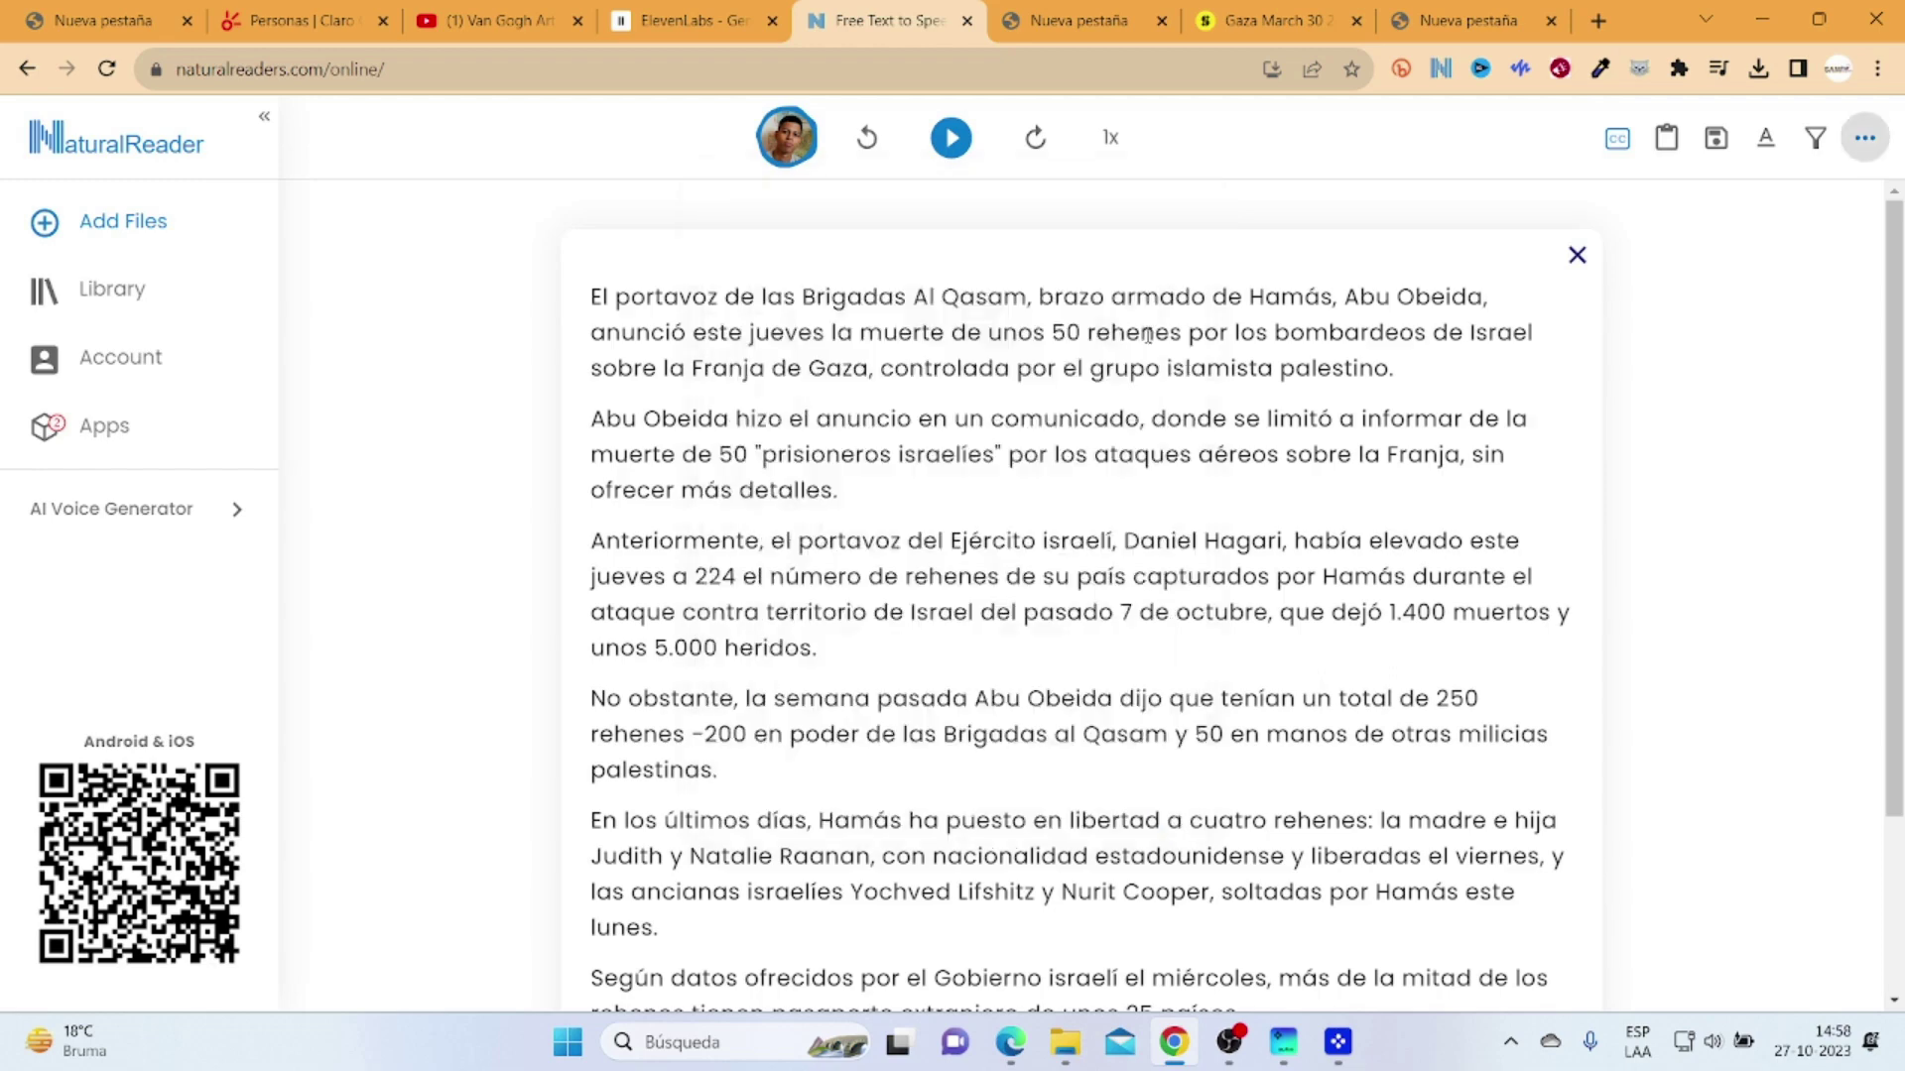
Step: Convert the article text to audio with the Alvaro voice and download it as VOZ1 in the youtube folder
click(1865, 138)
click(1553, 248)
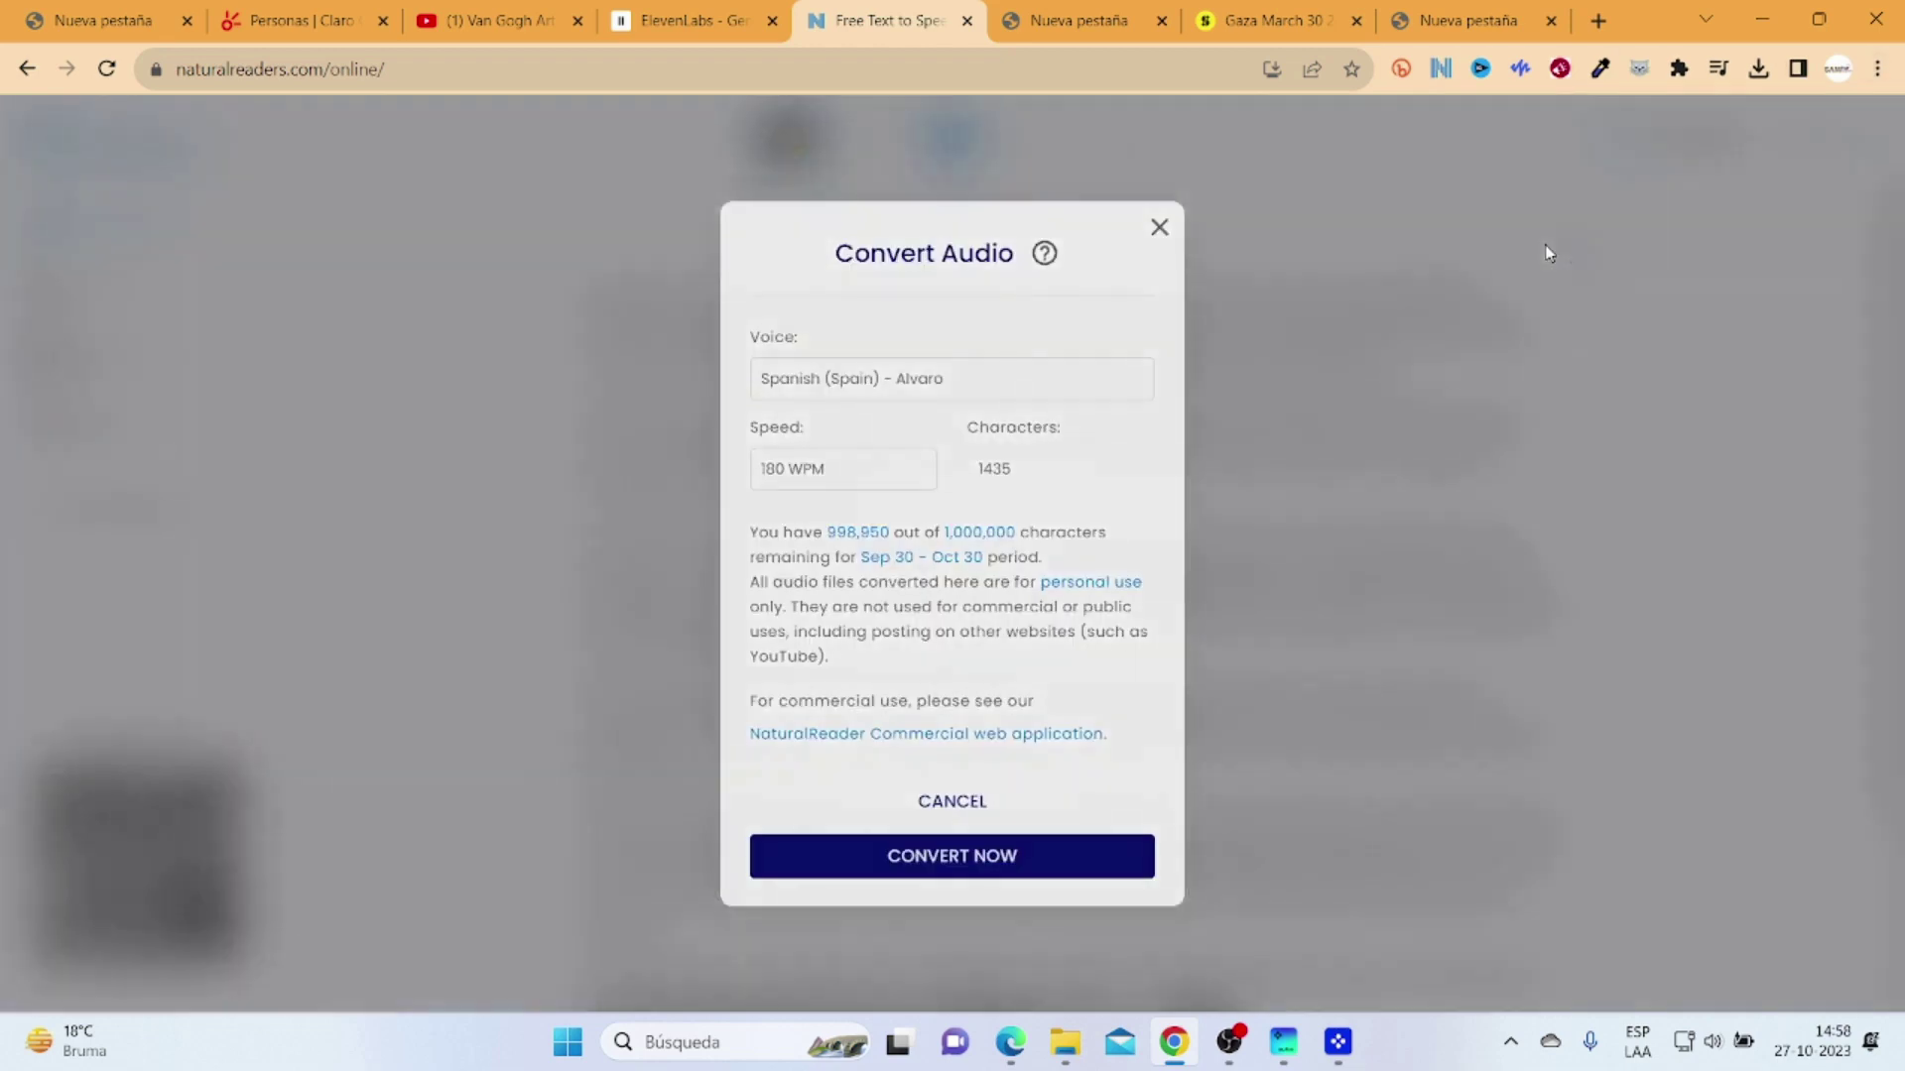
click(943, 859)
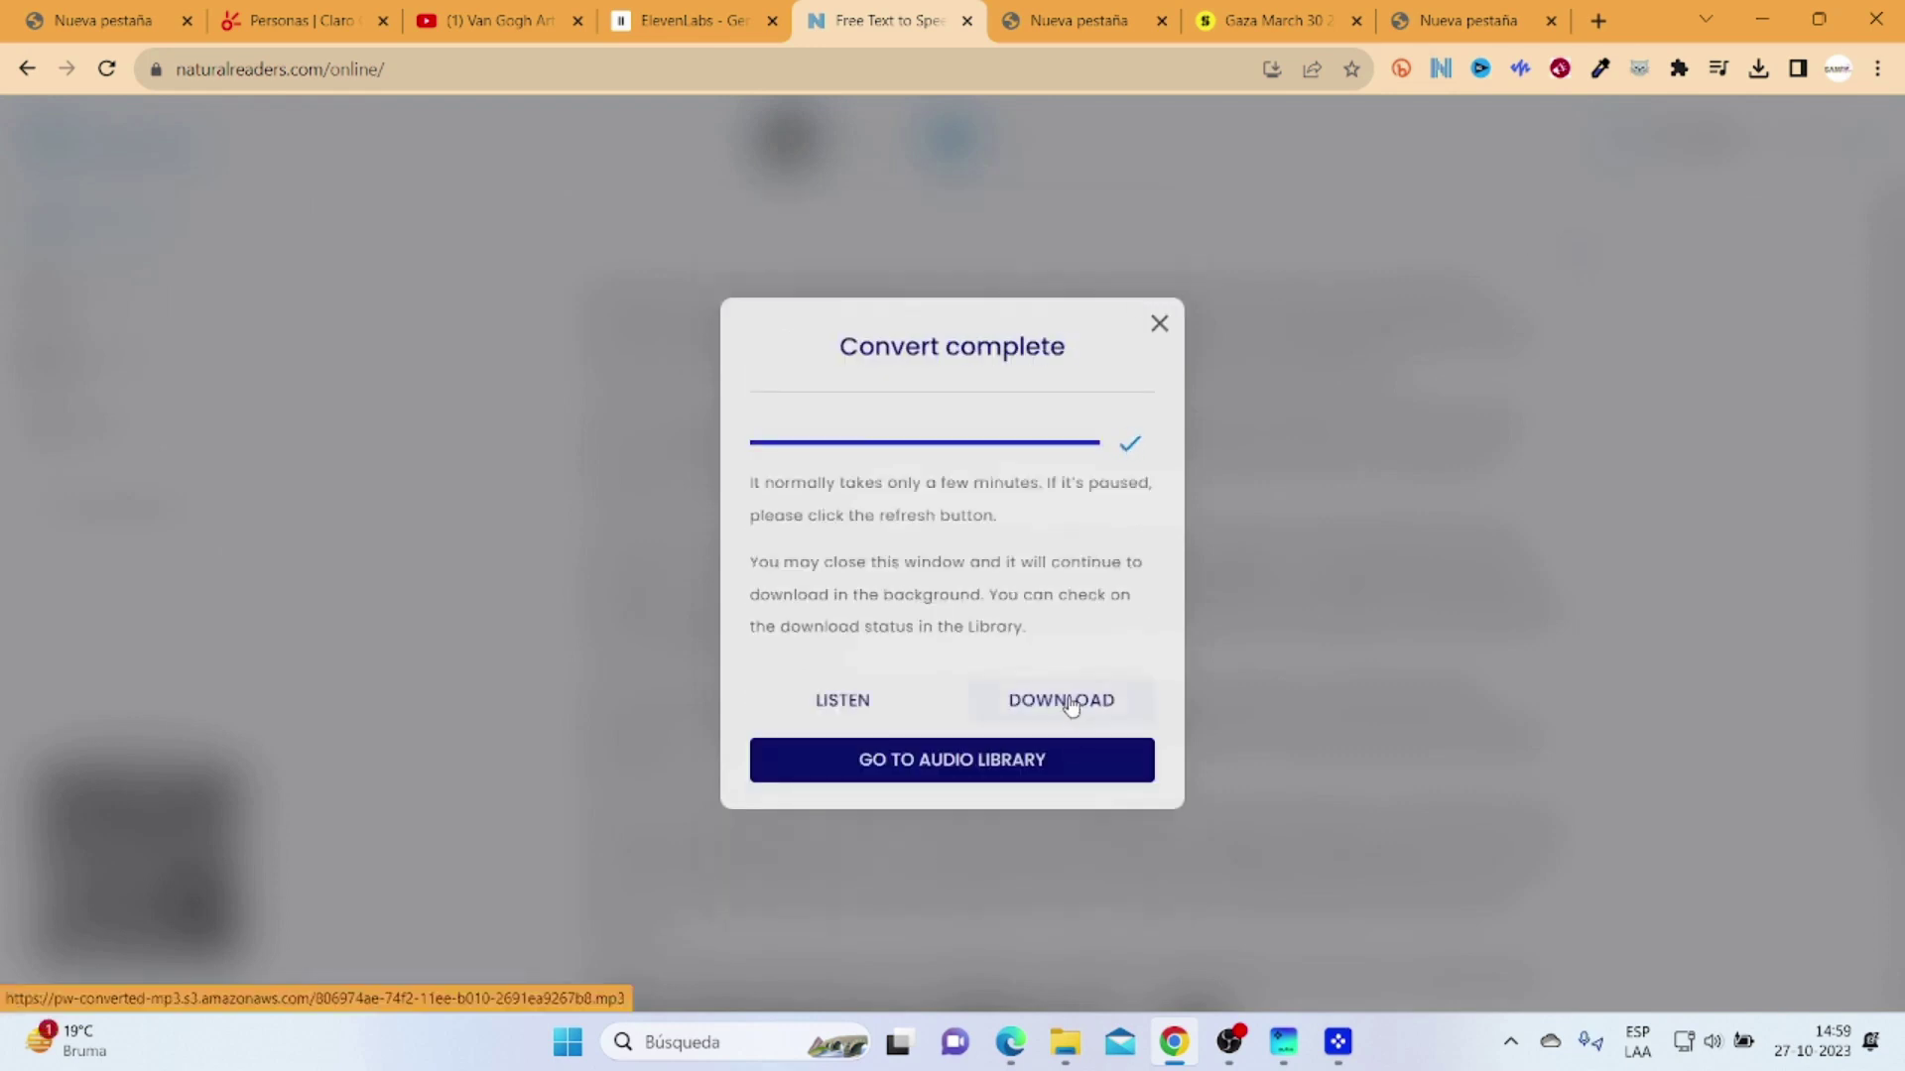
click(1068, 702)
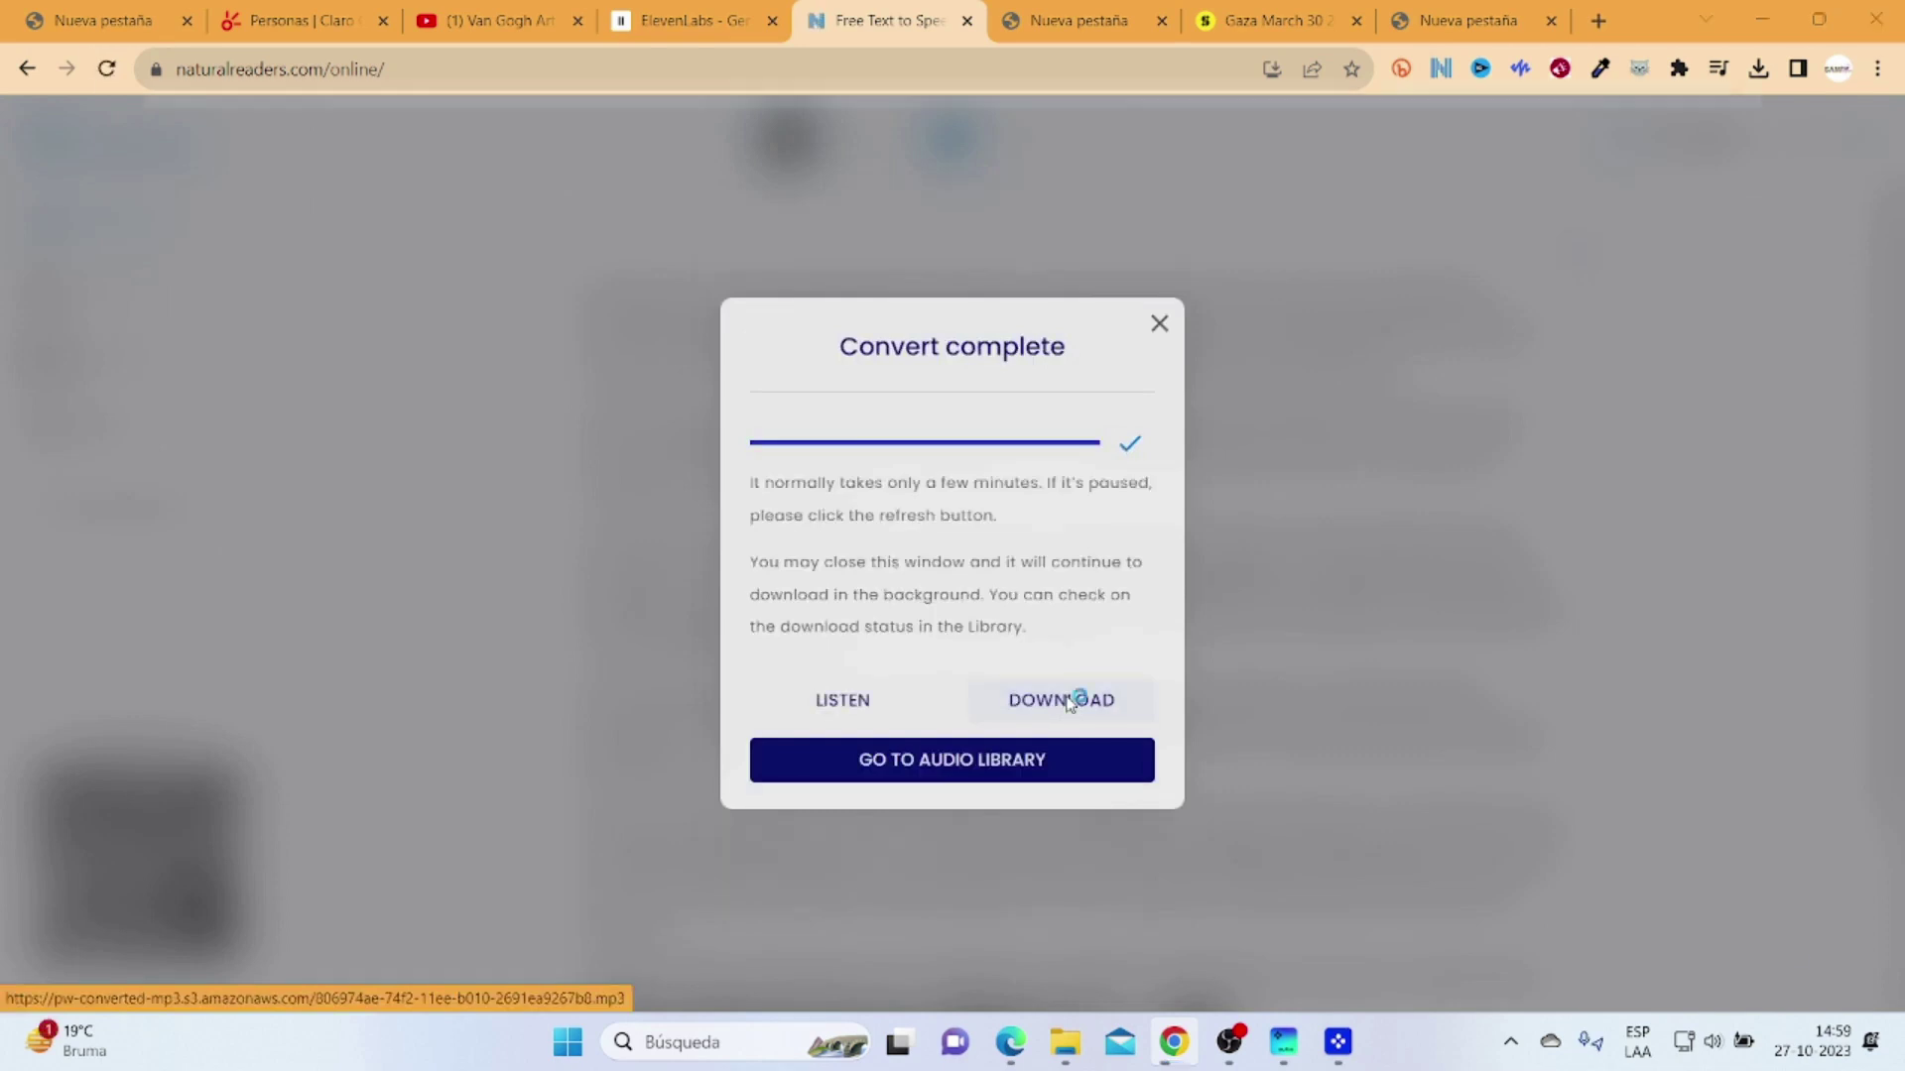
text(VOZ1)
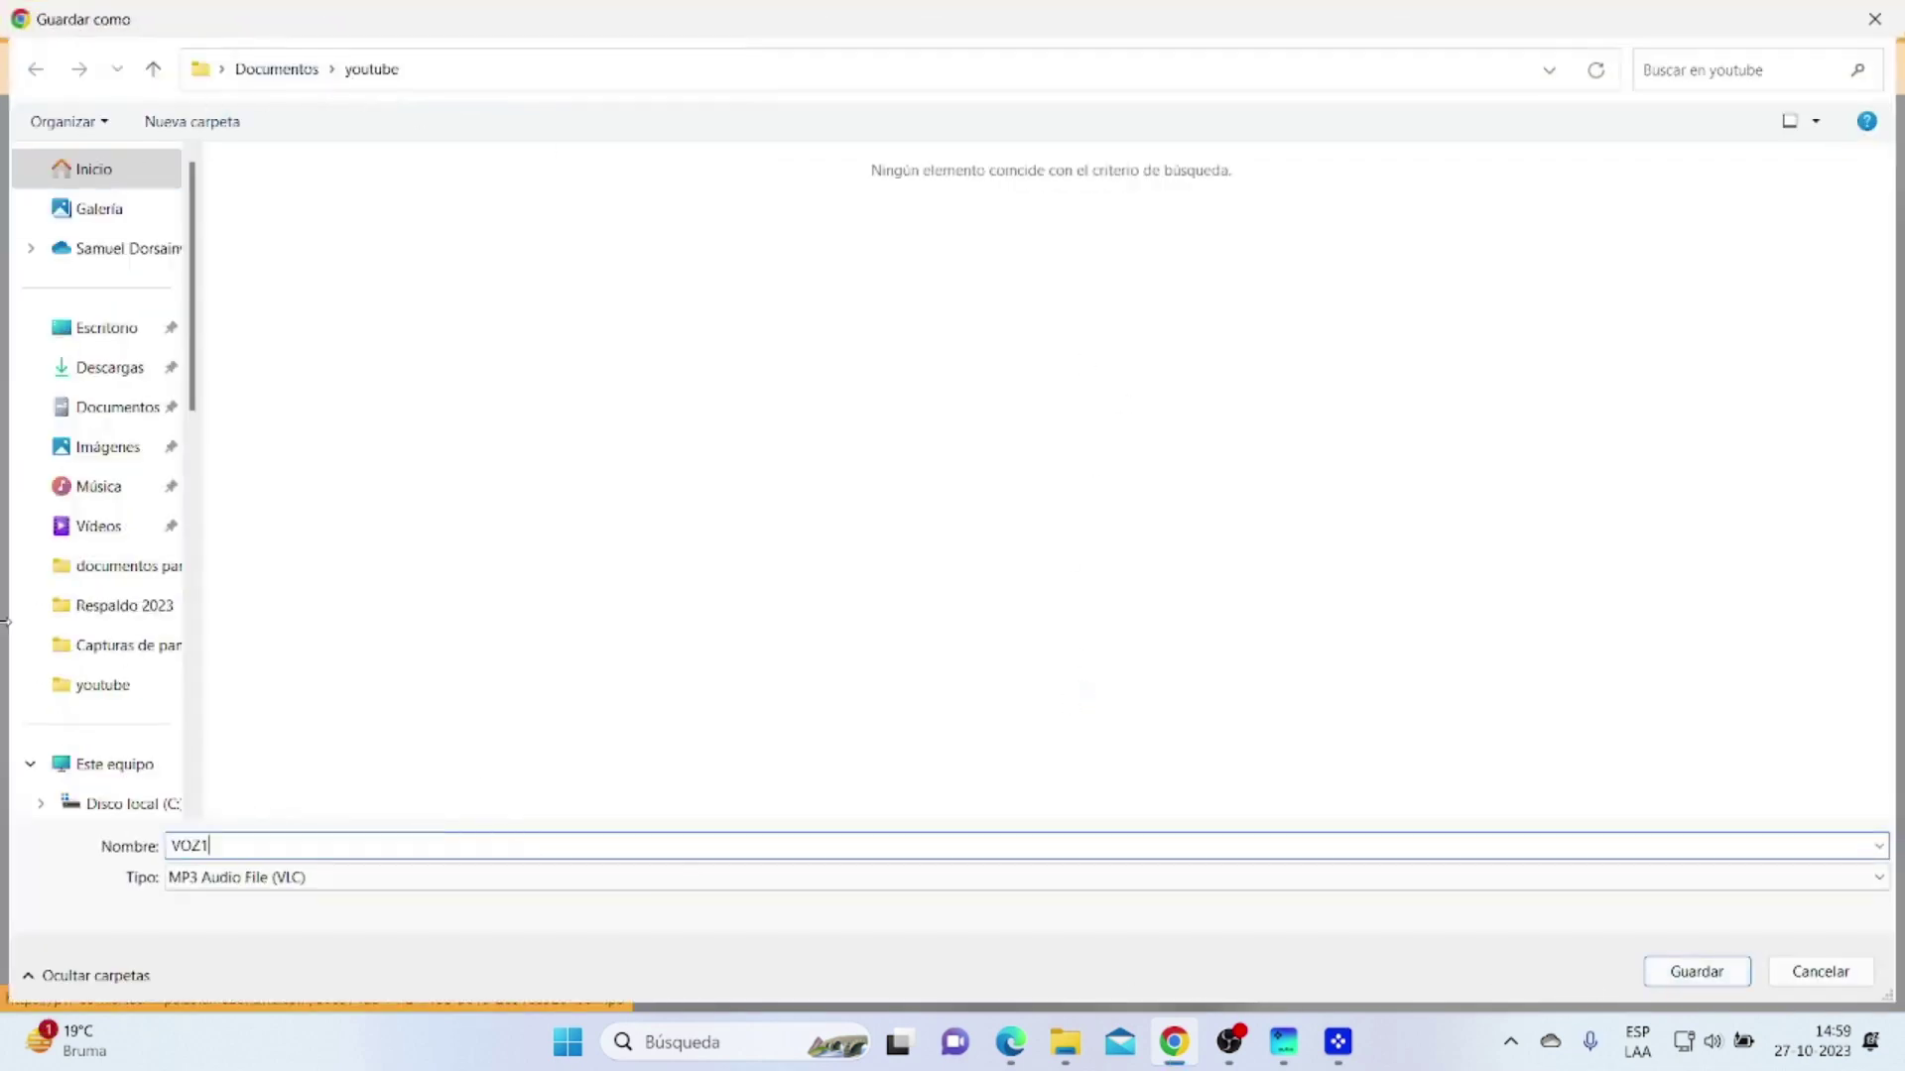
click(1692, 971)
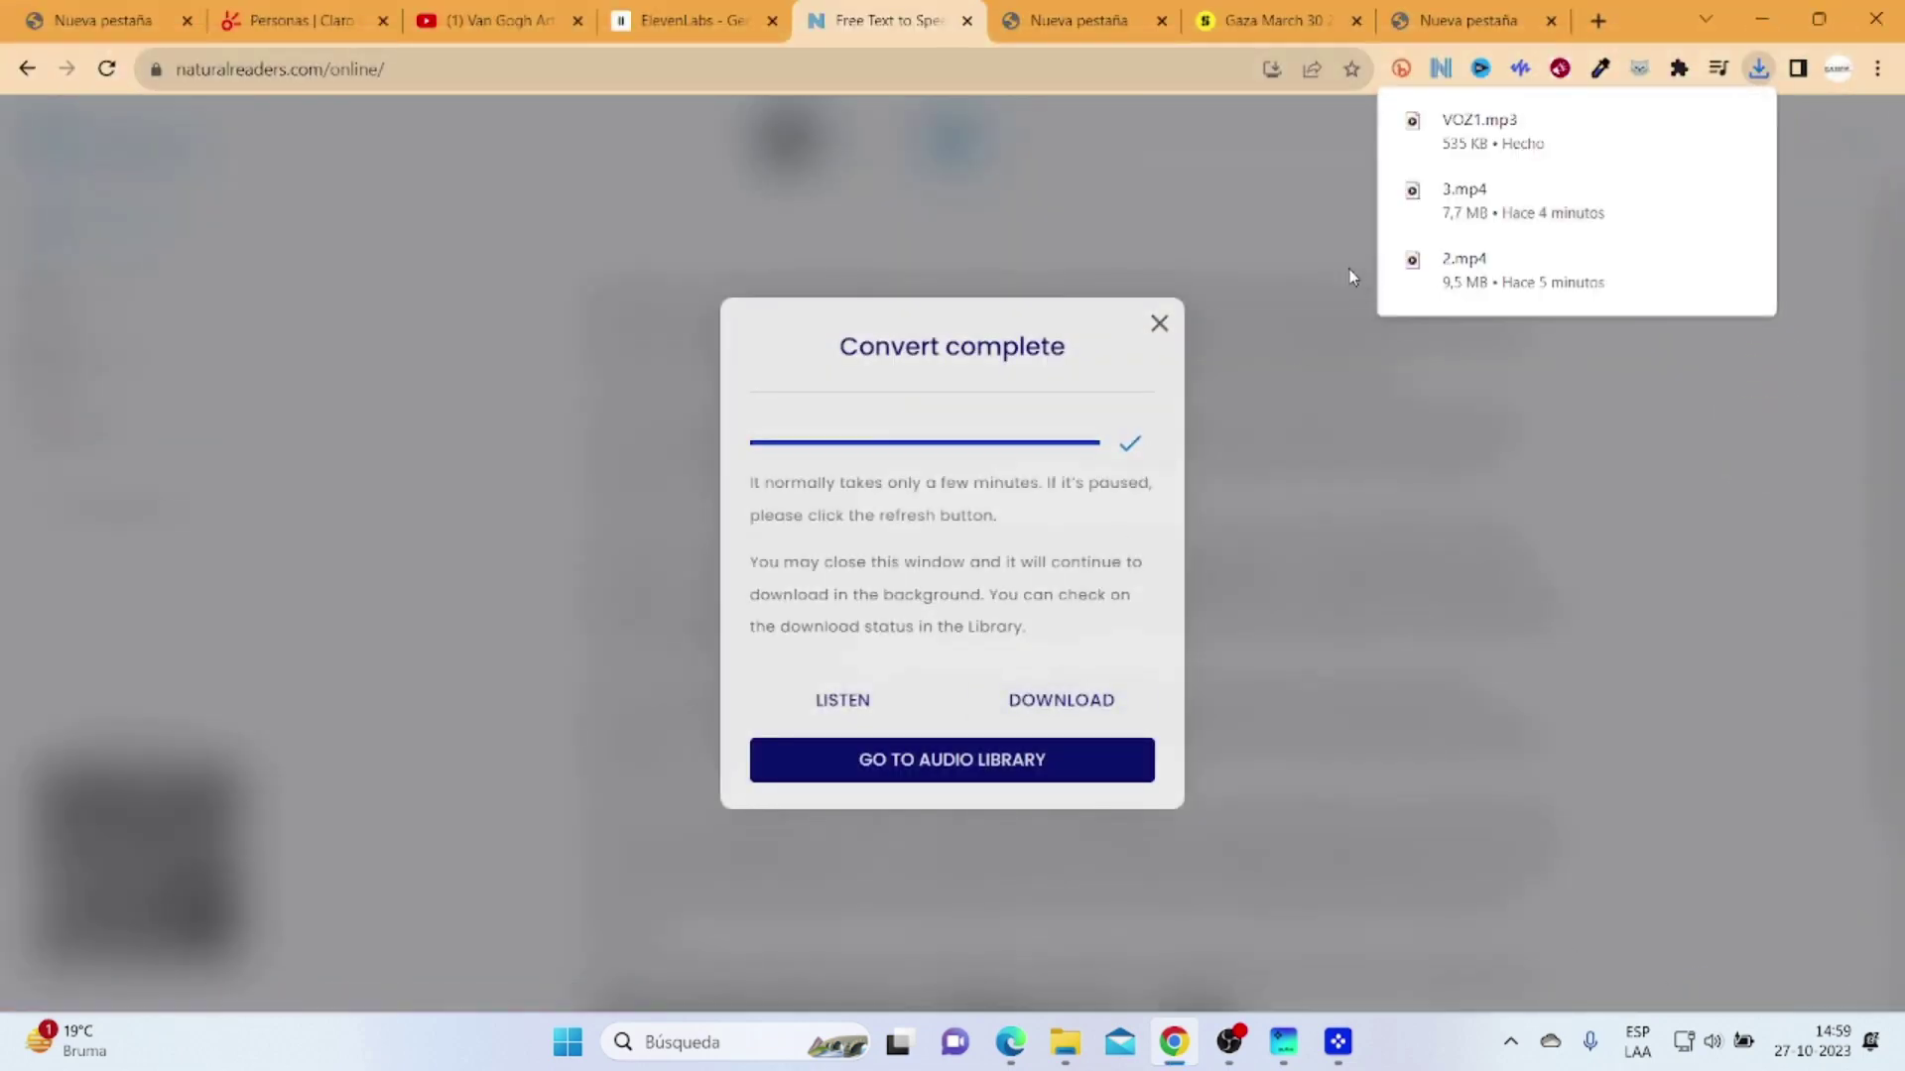
Step: Download the generated Antoni narration from the ElevenLabs page and save it as VOZ2 in the youtube folder
click(669, 18)
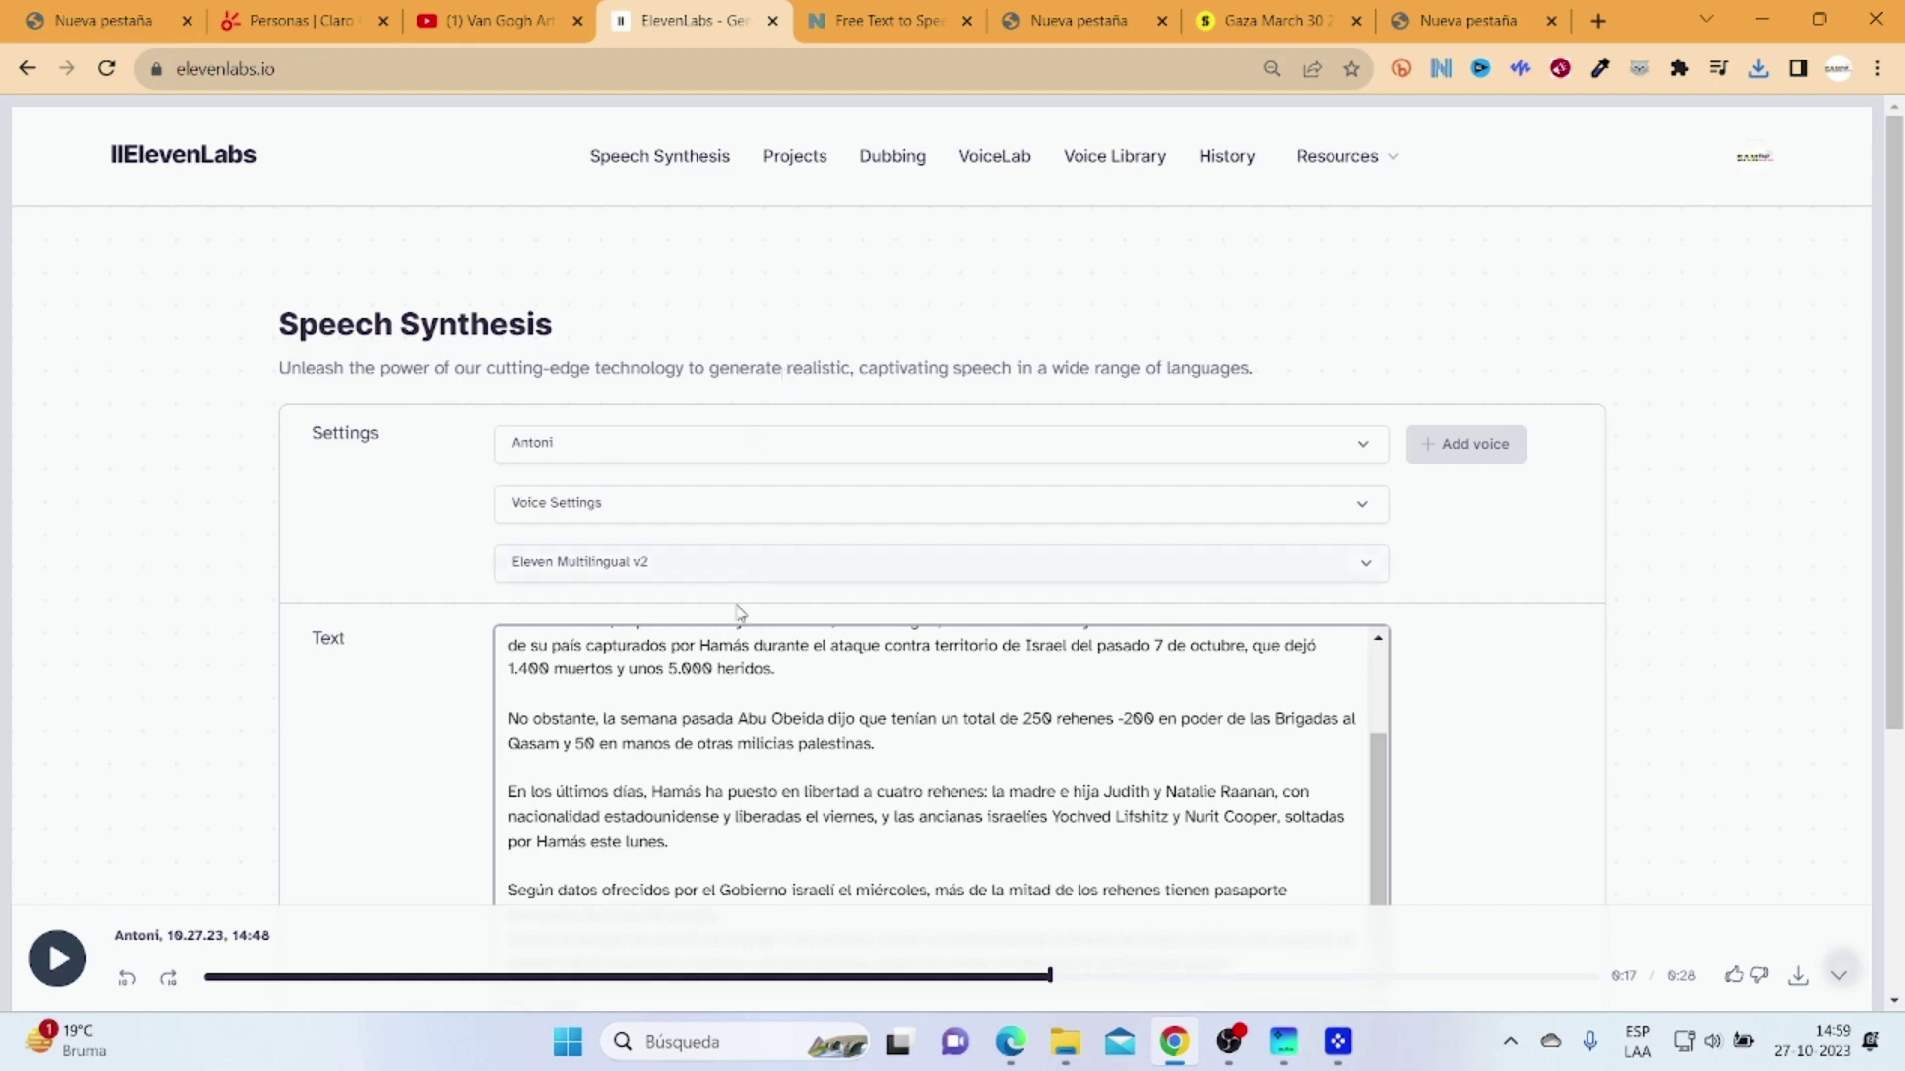
scroll(742, 613, down, 4)
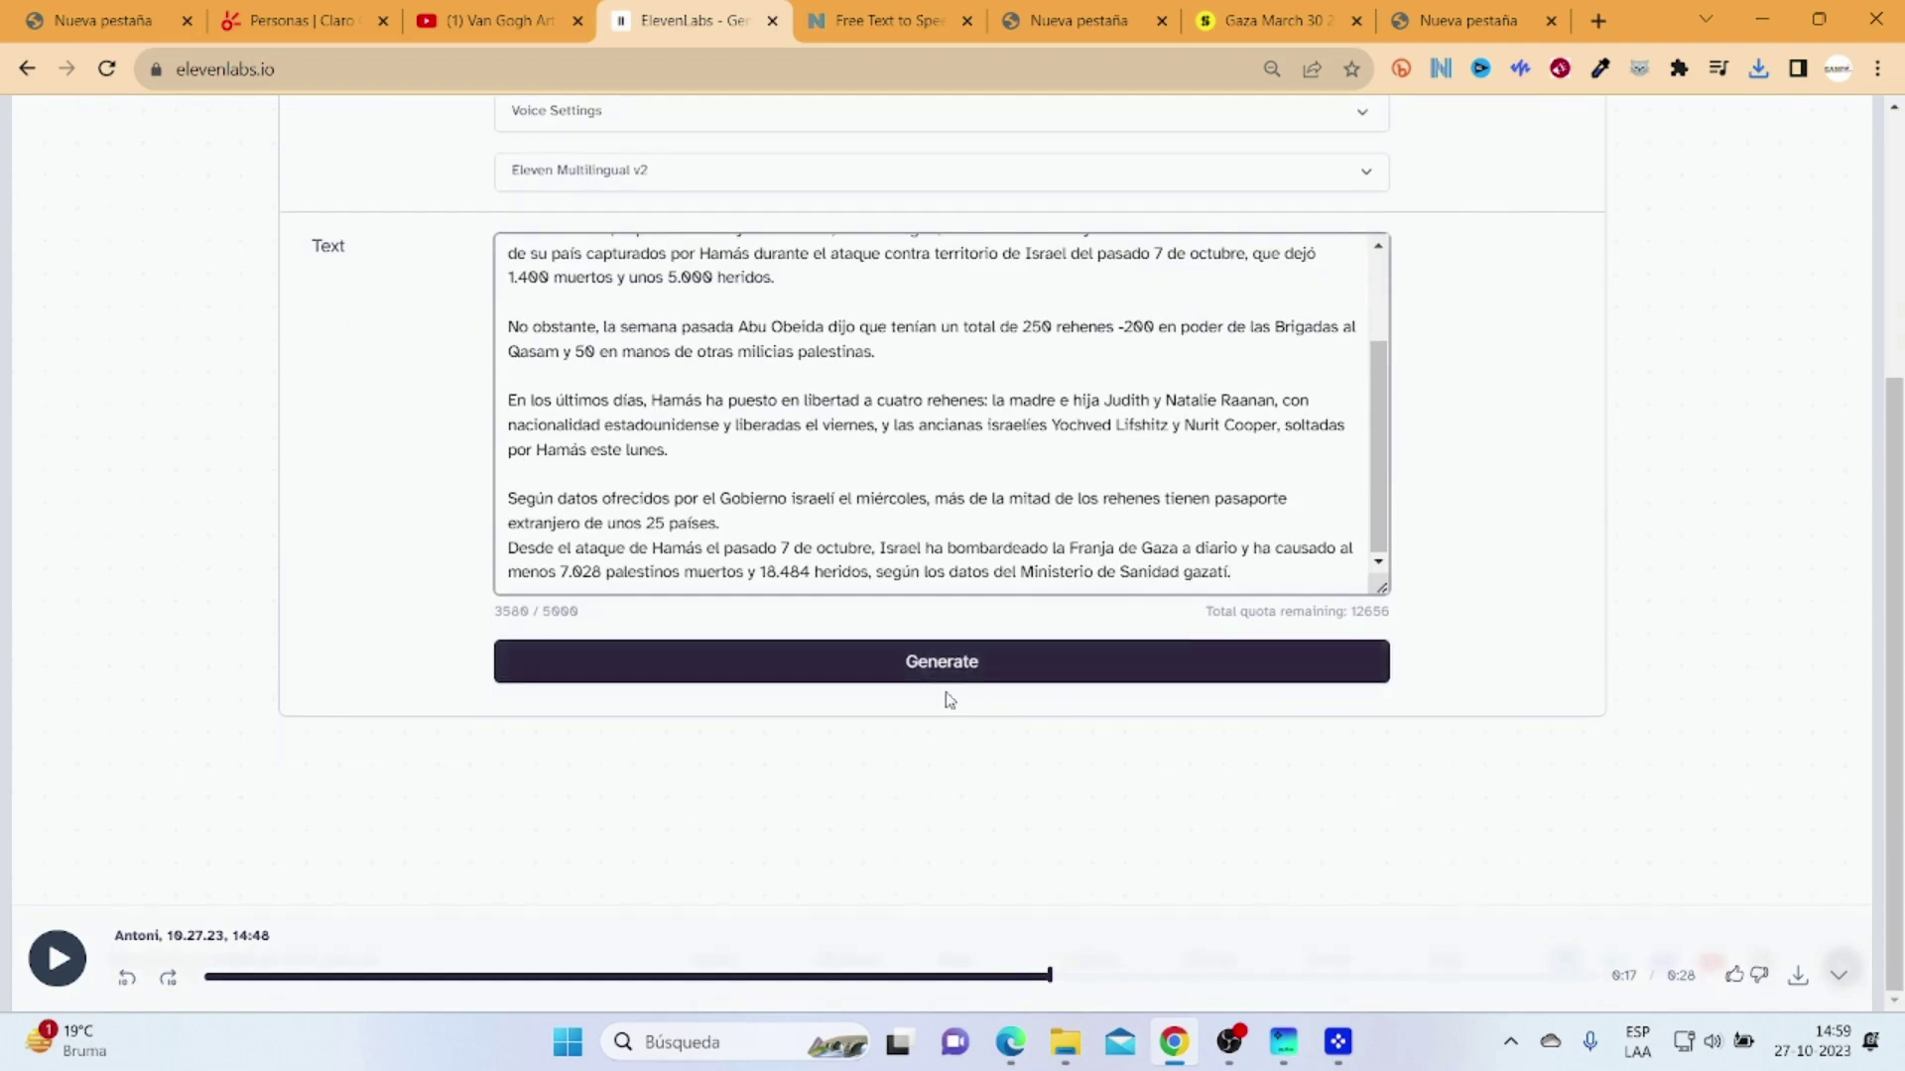
click(1801, 983)
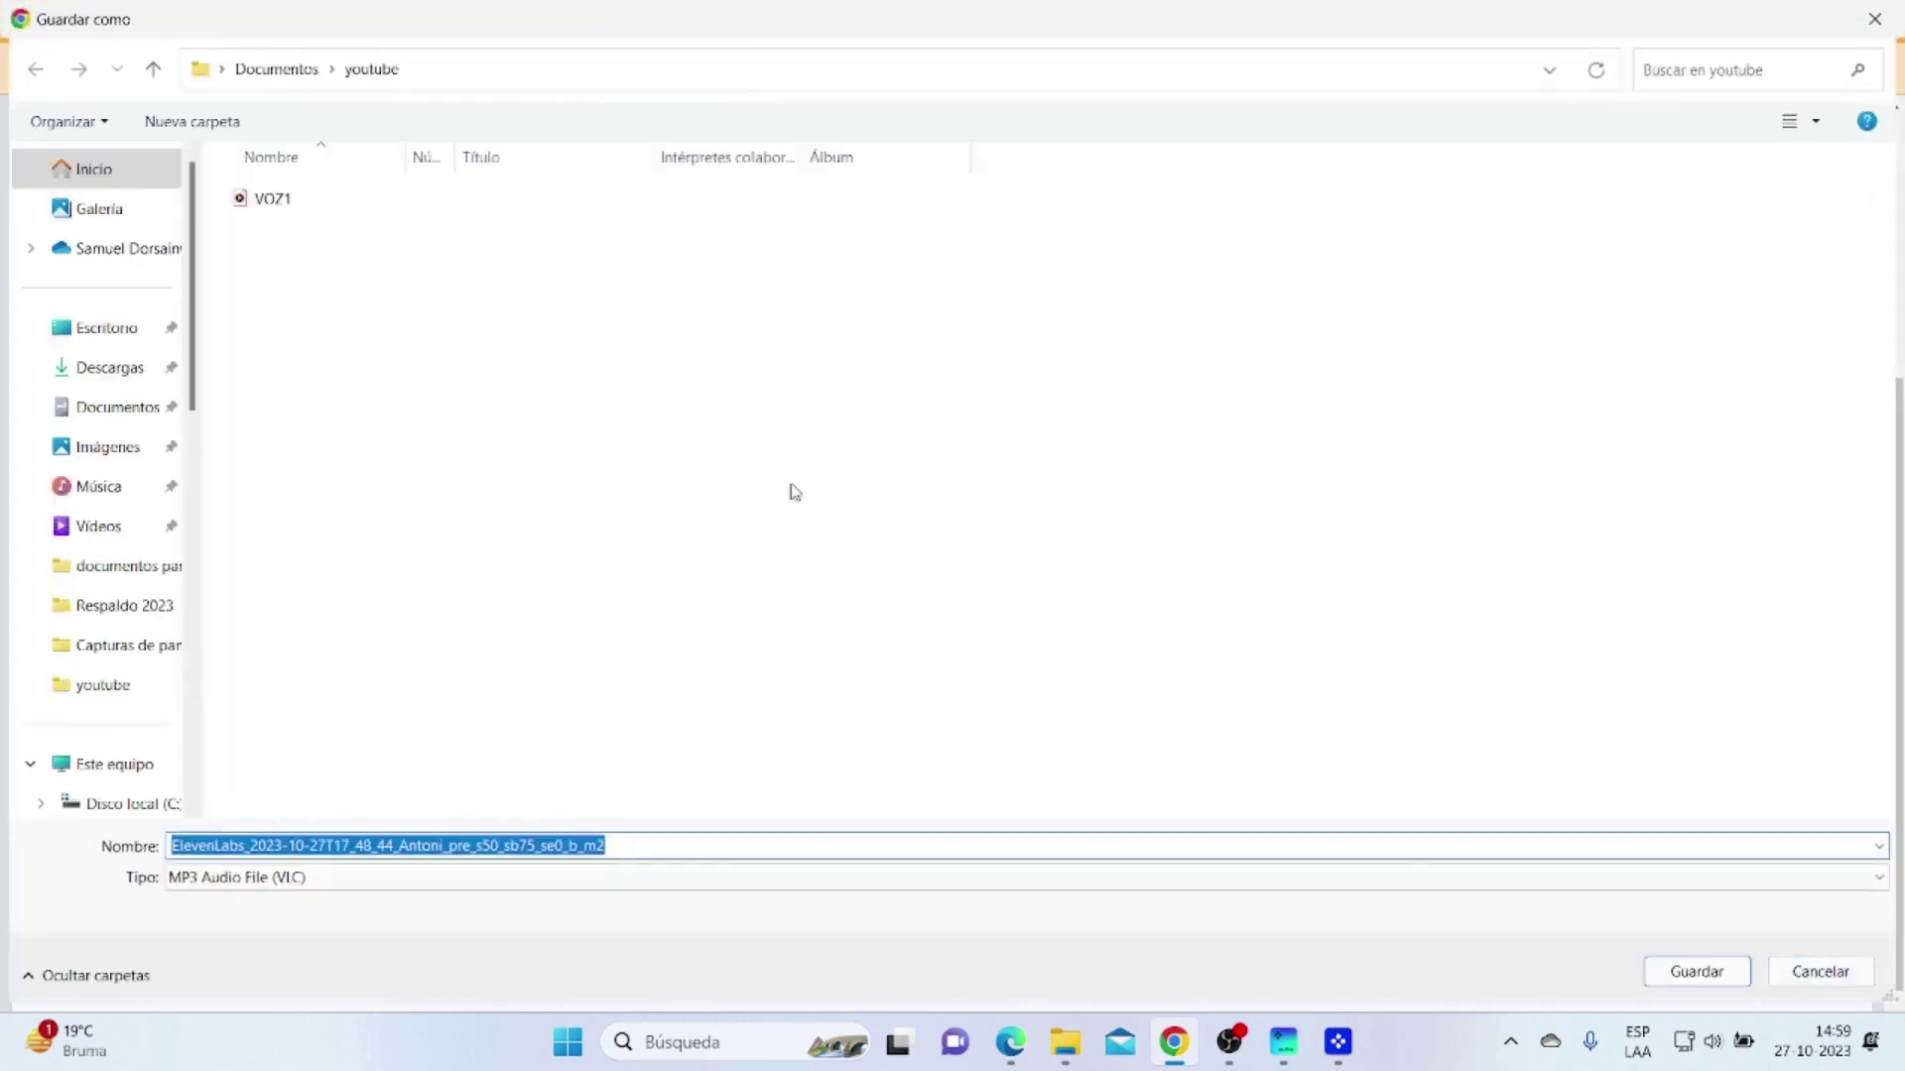
text(VO)
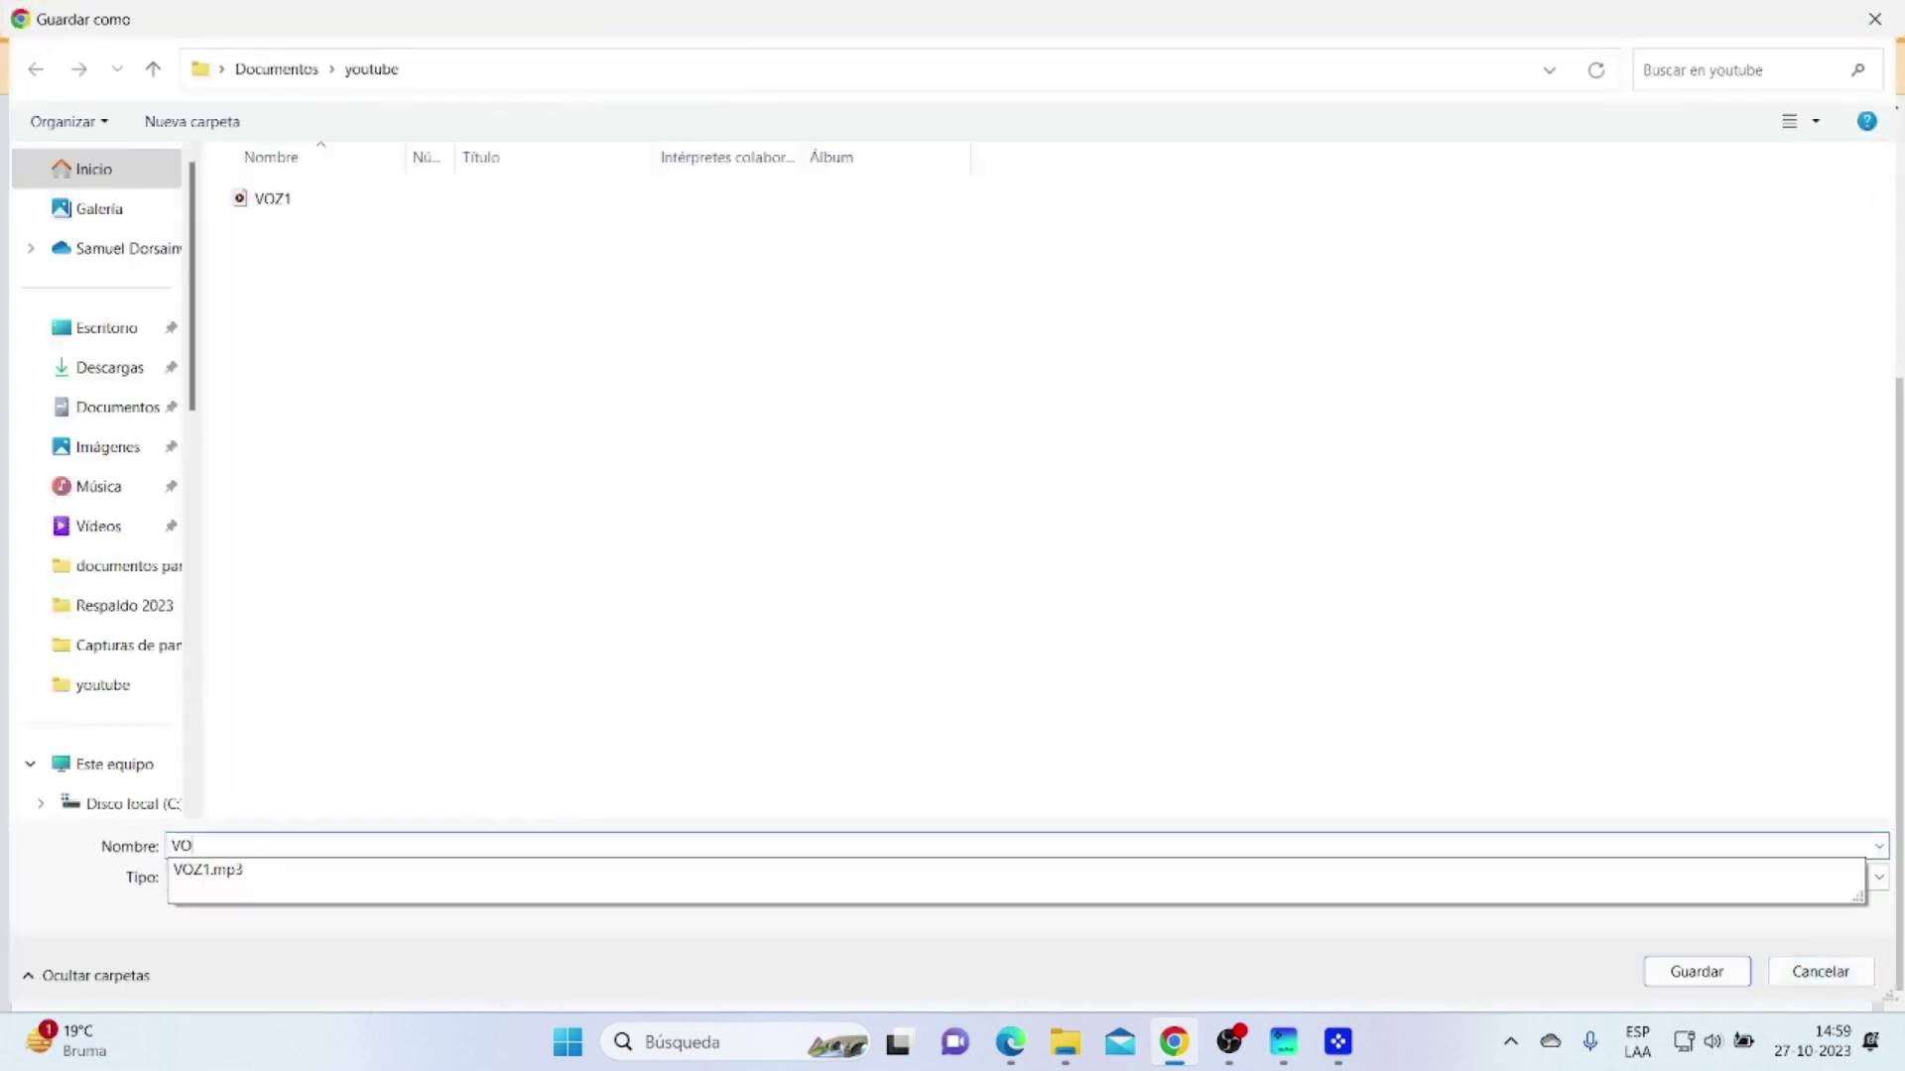
text(Z2)
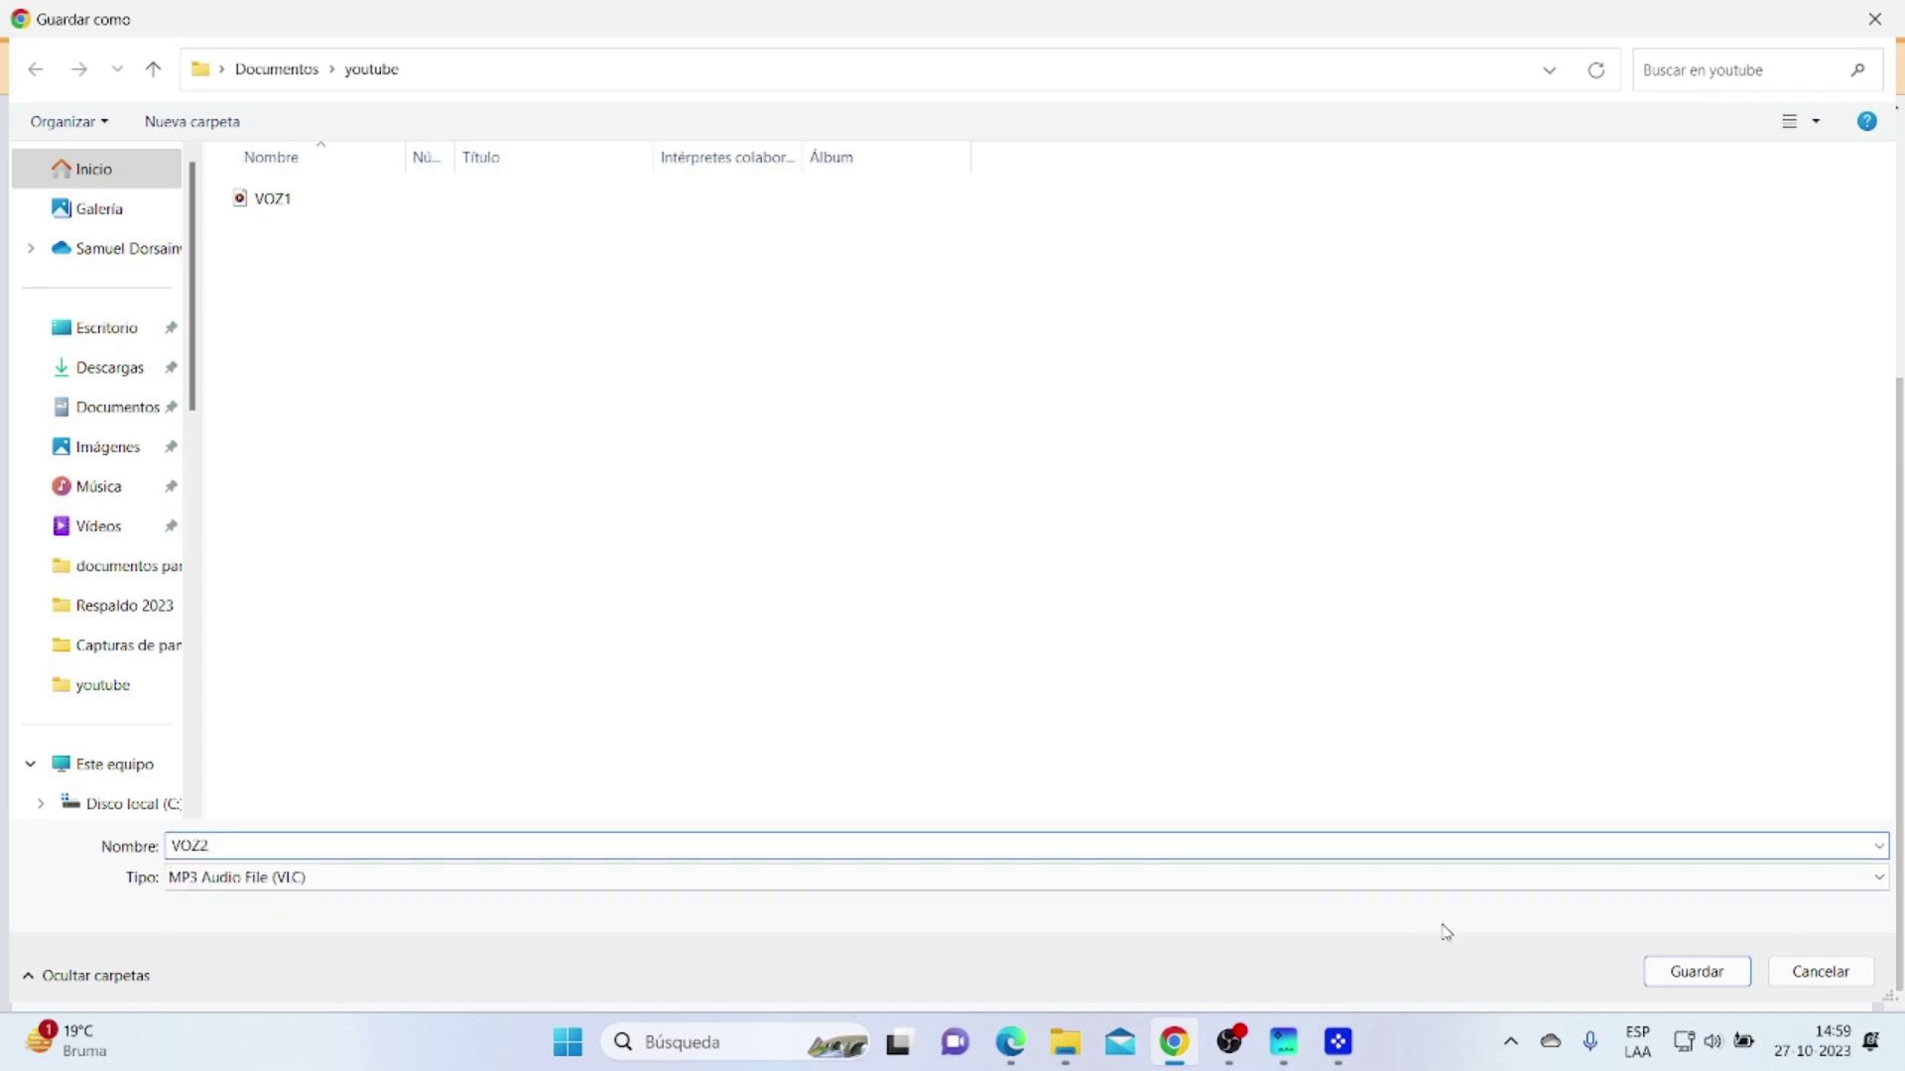
click(1704, 976)
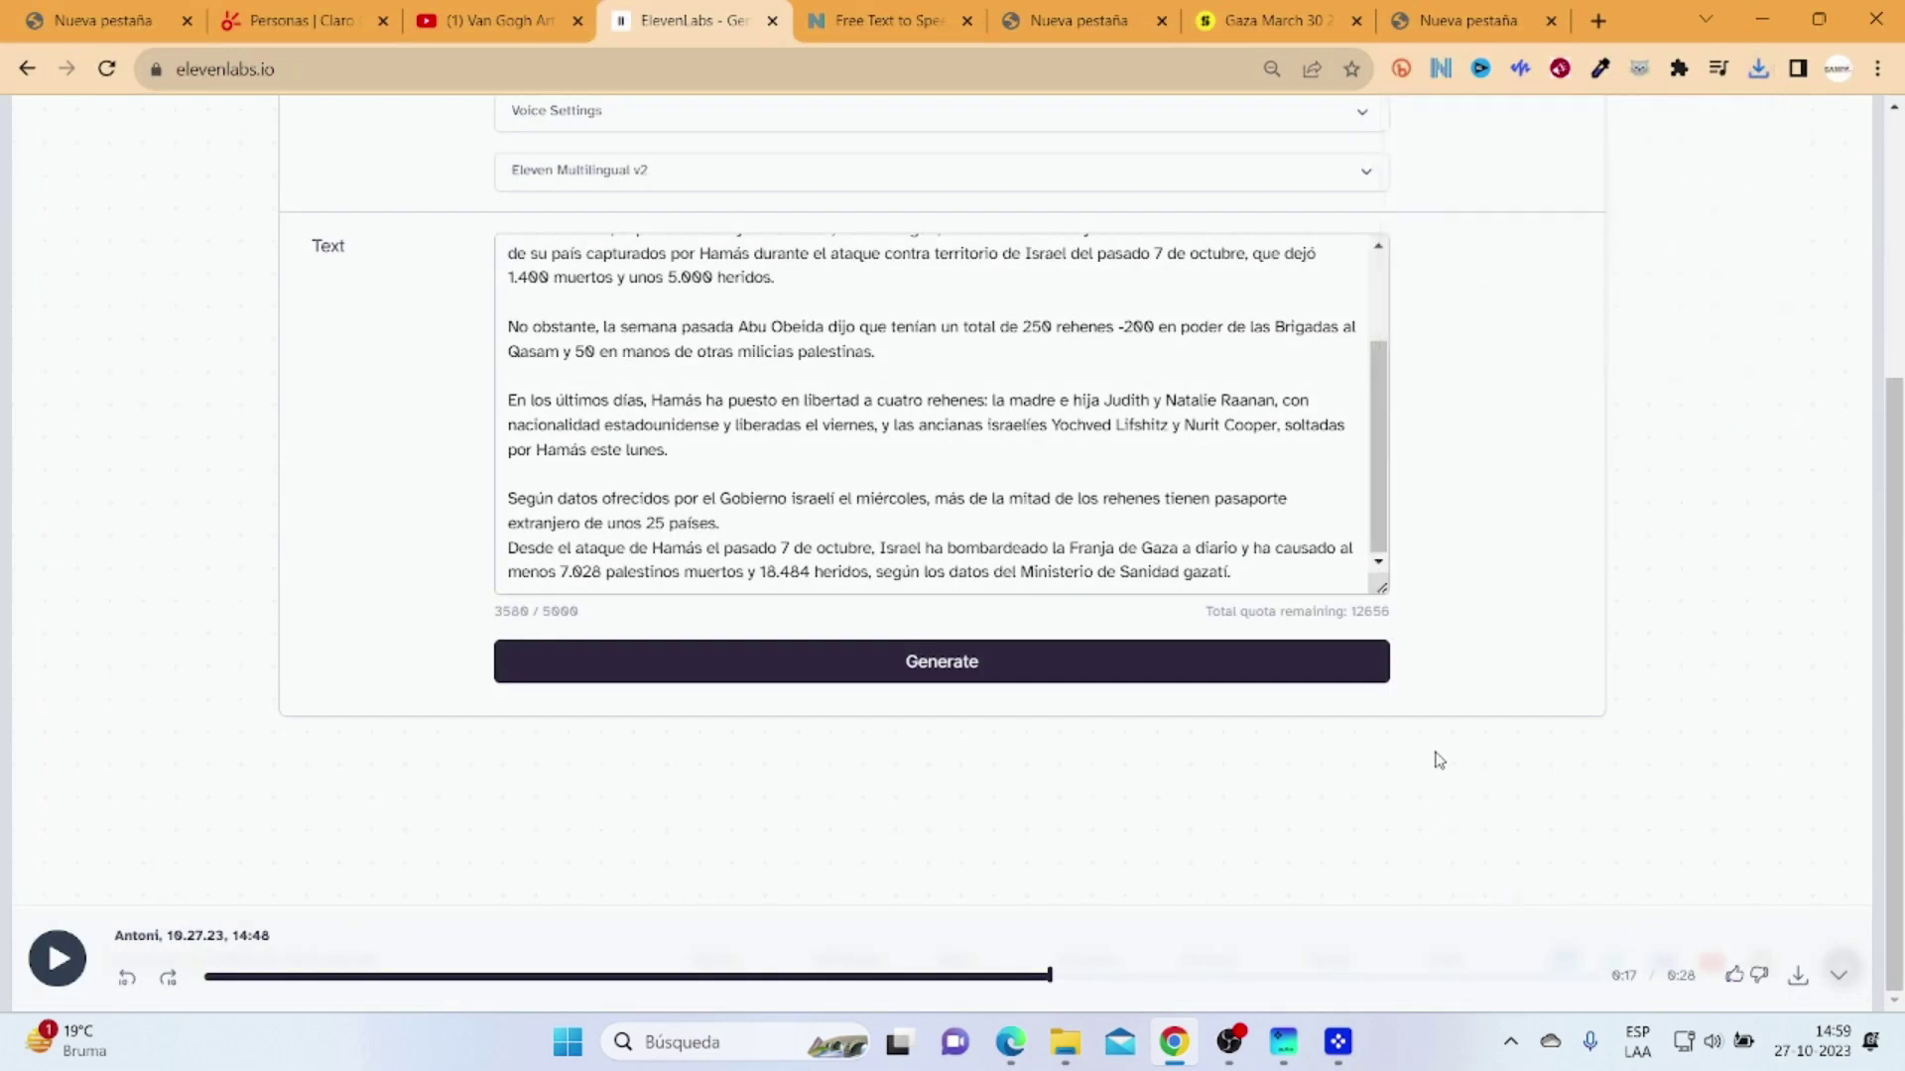
Step: Switch to Movavi Video Suite and import the VOZ1 narration from the youtube folder in Documents
click(1342, 1048)
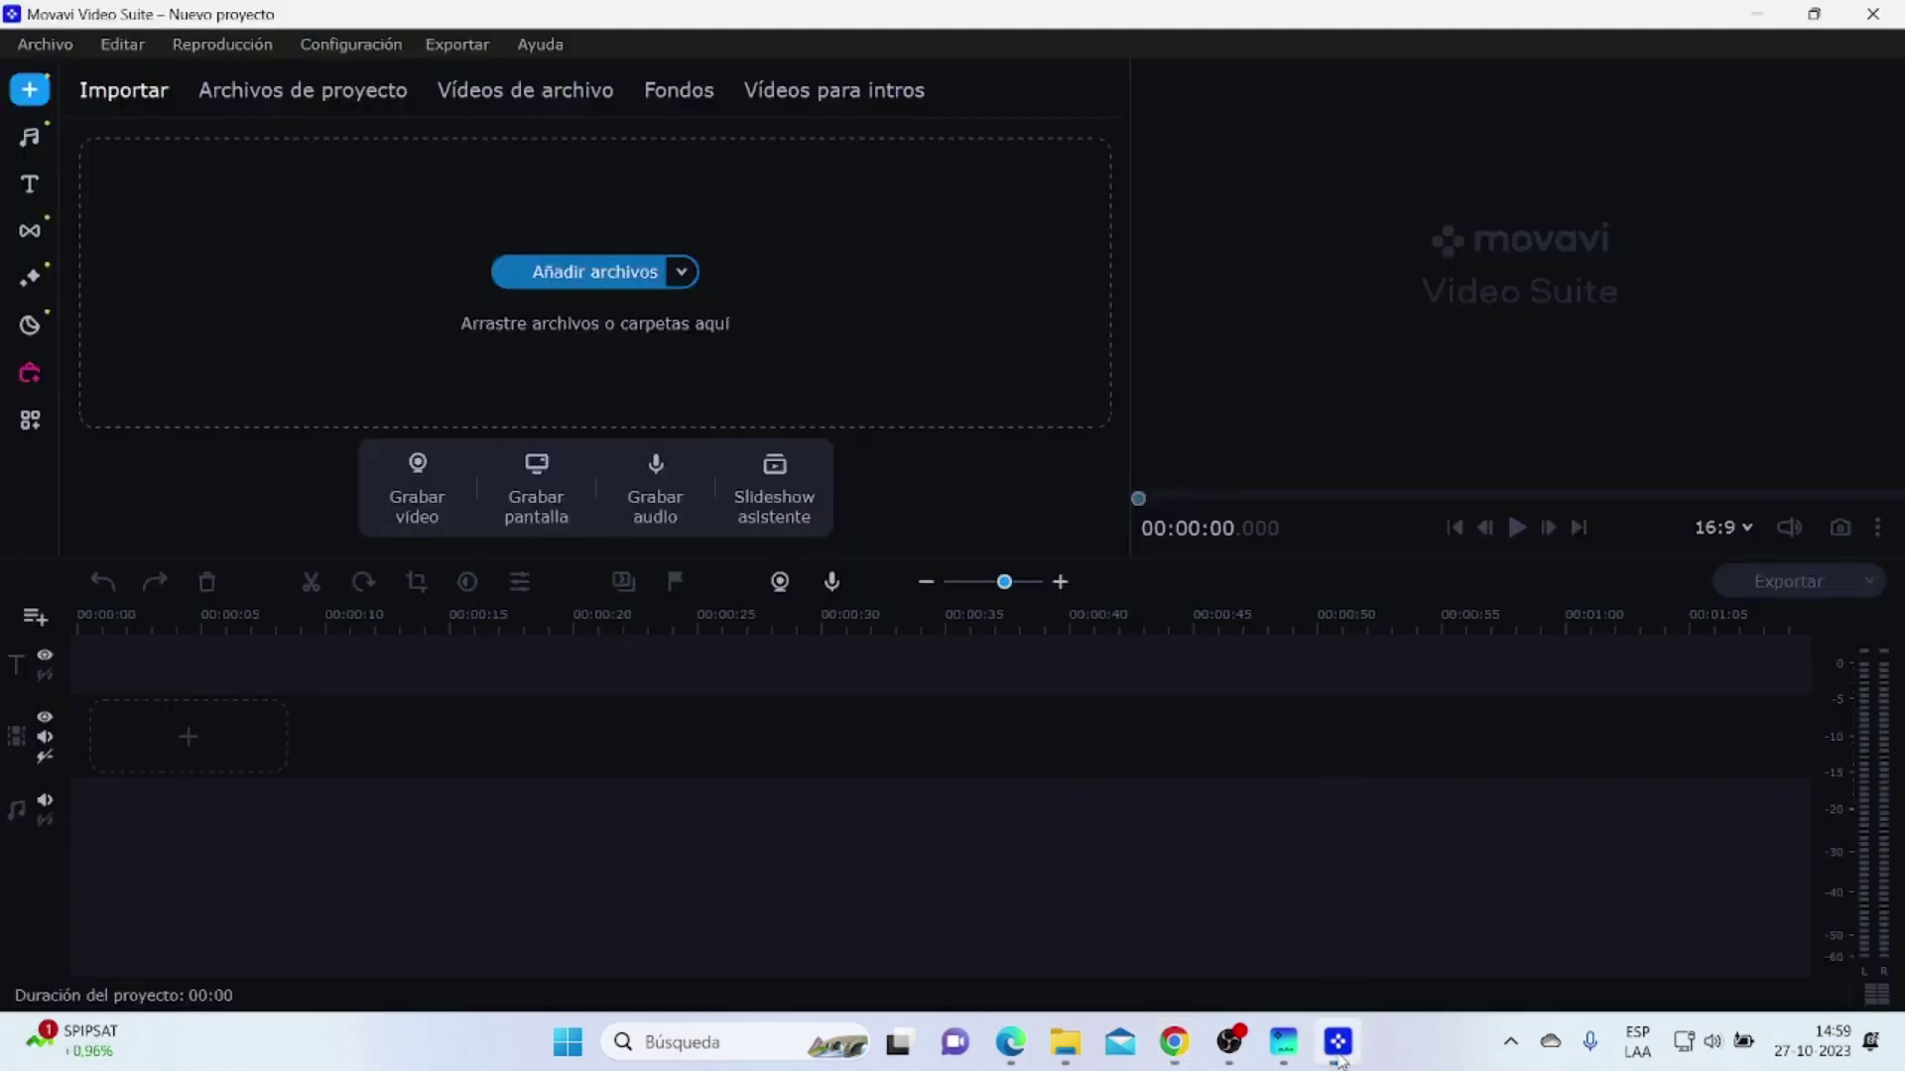
click(612, 281)
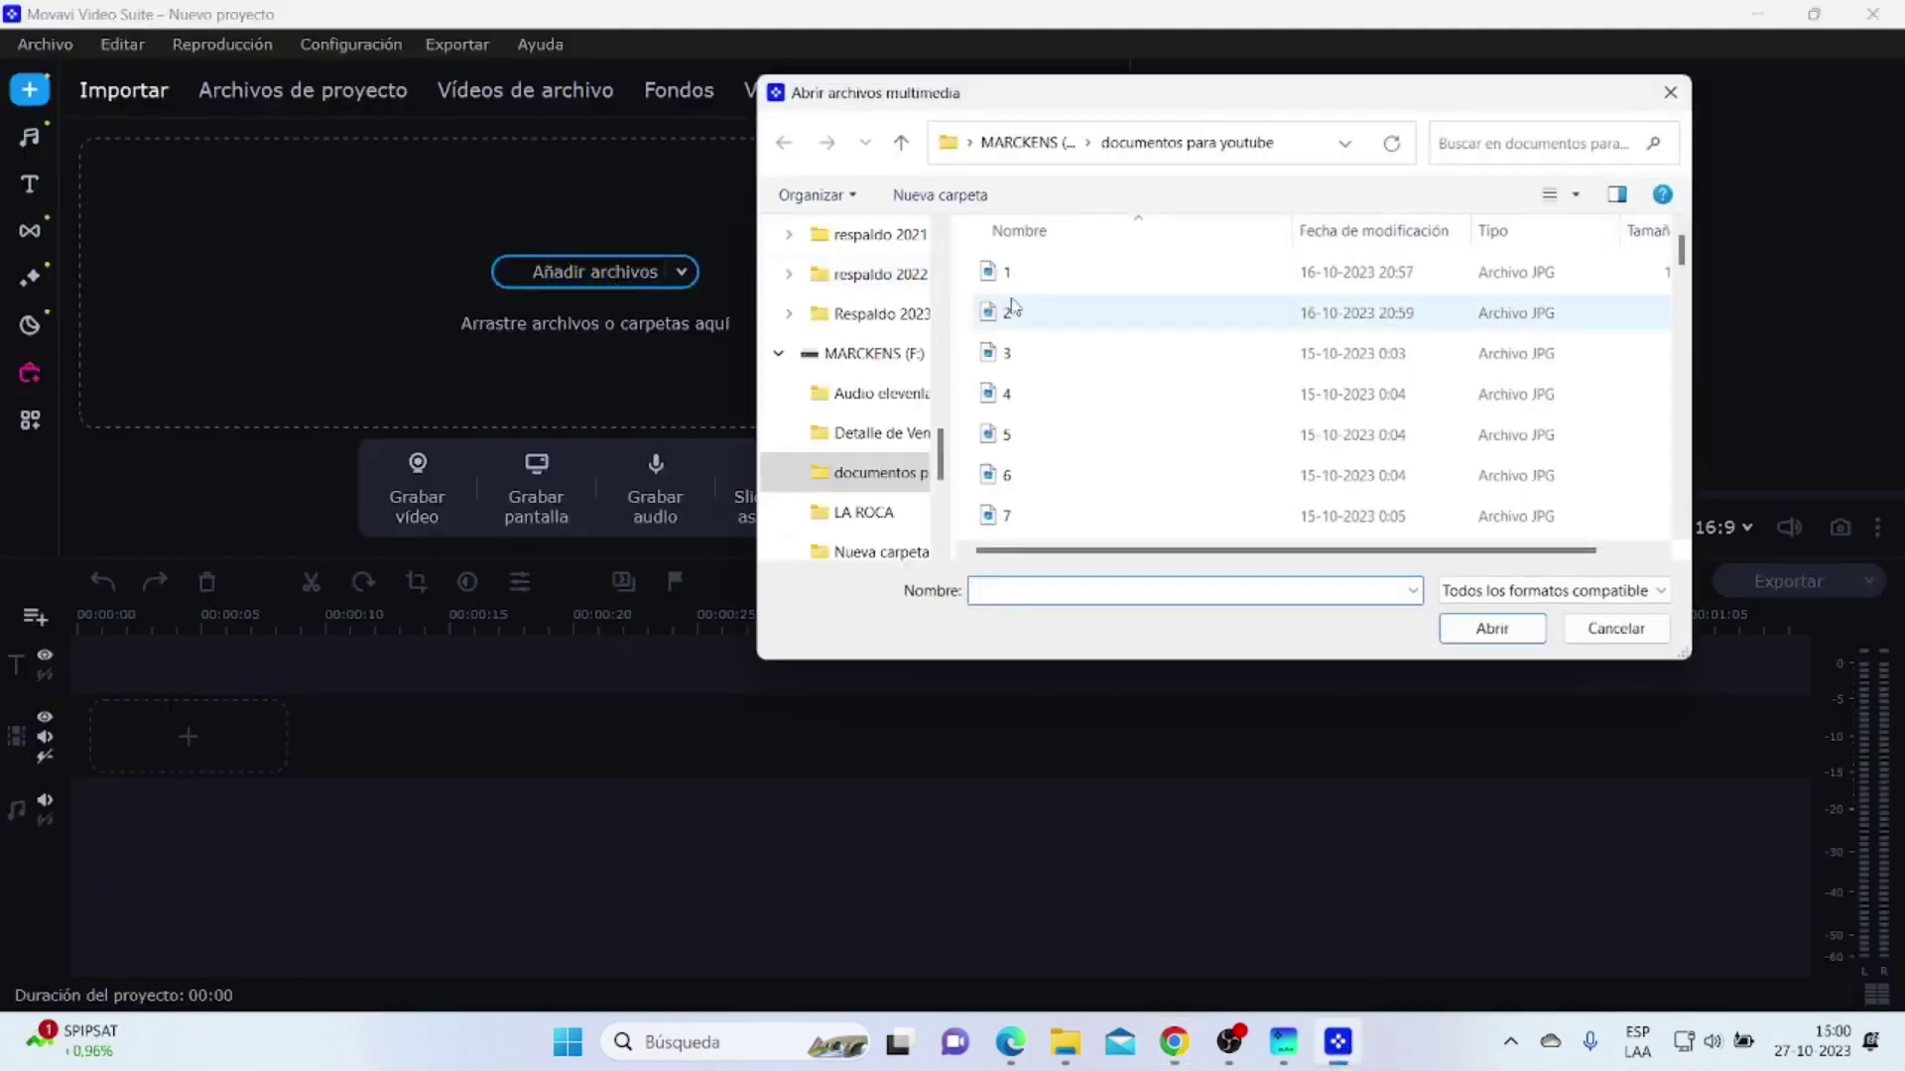
scroll(869, 422, up, 10)
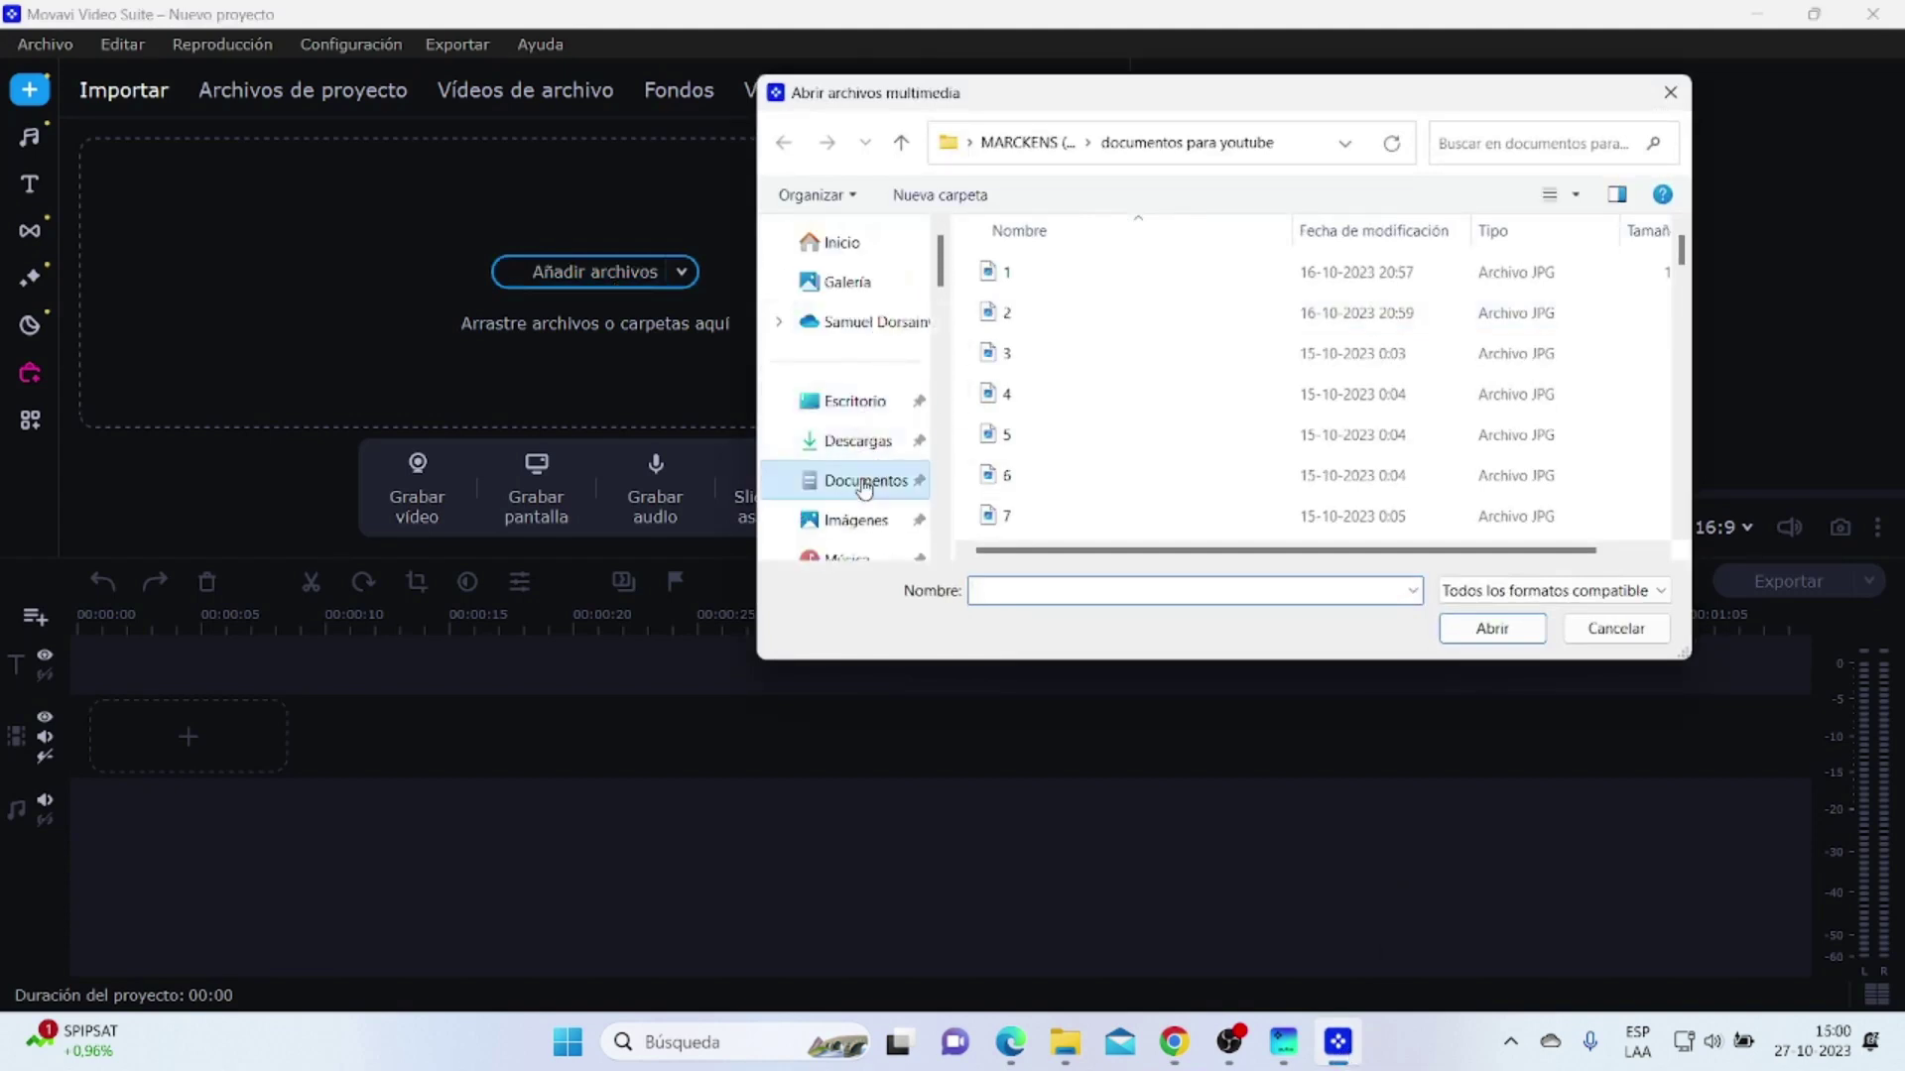
click(855, 480)
scroll(1290, 397, down, 6)
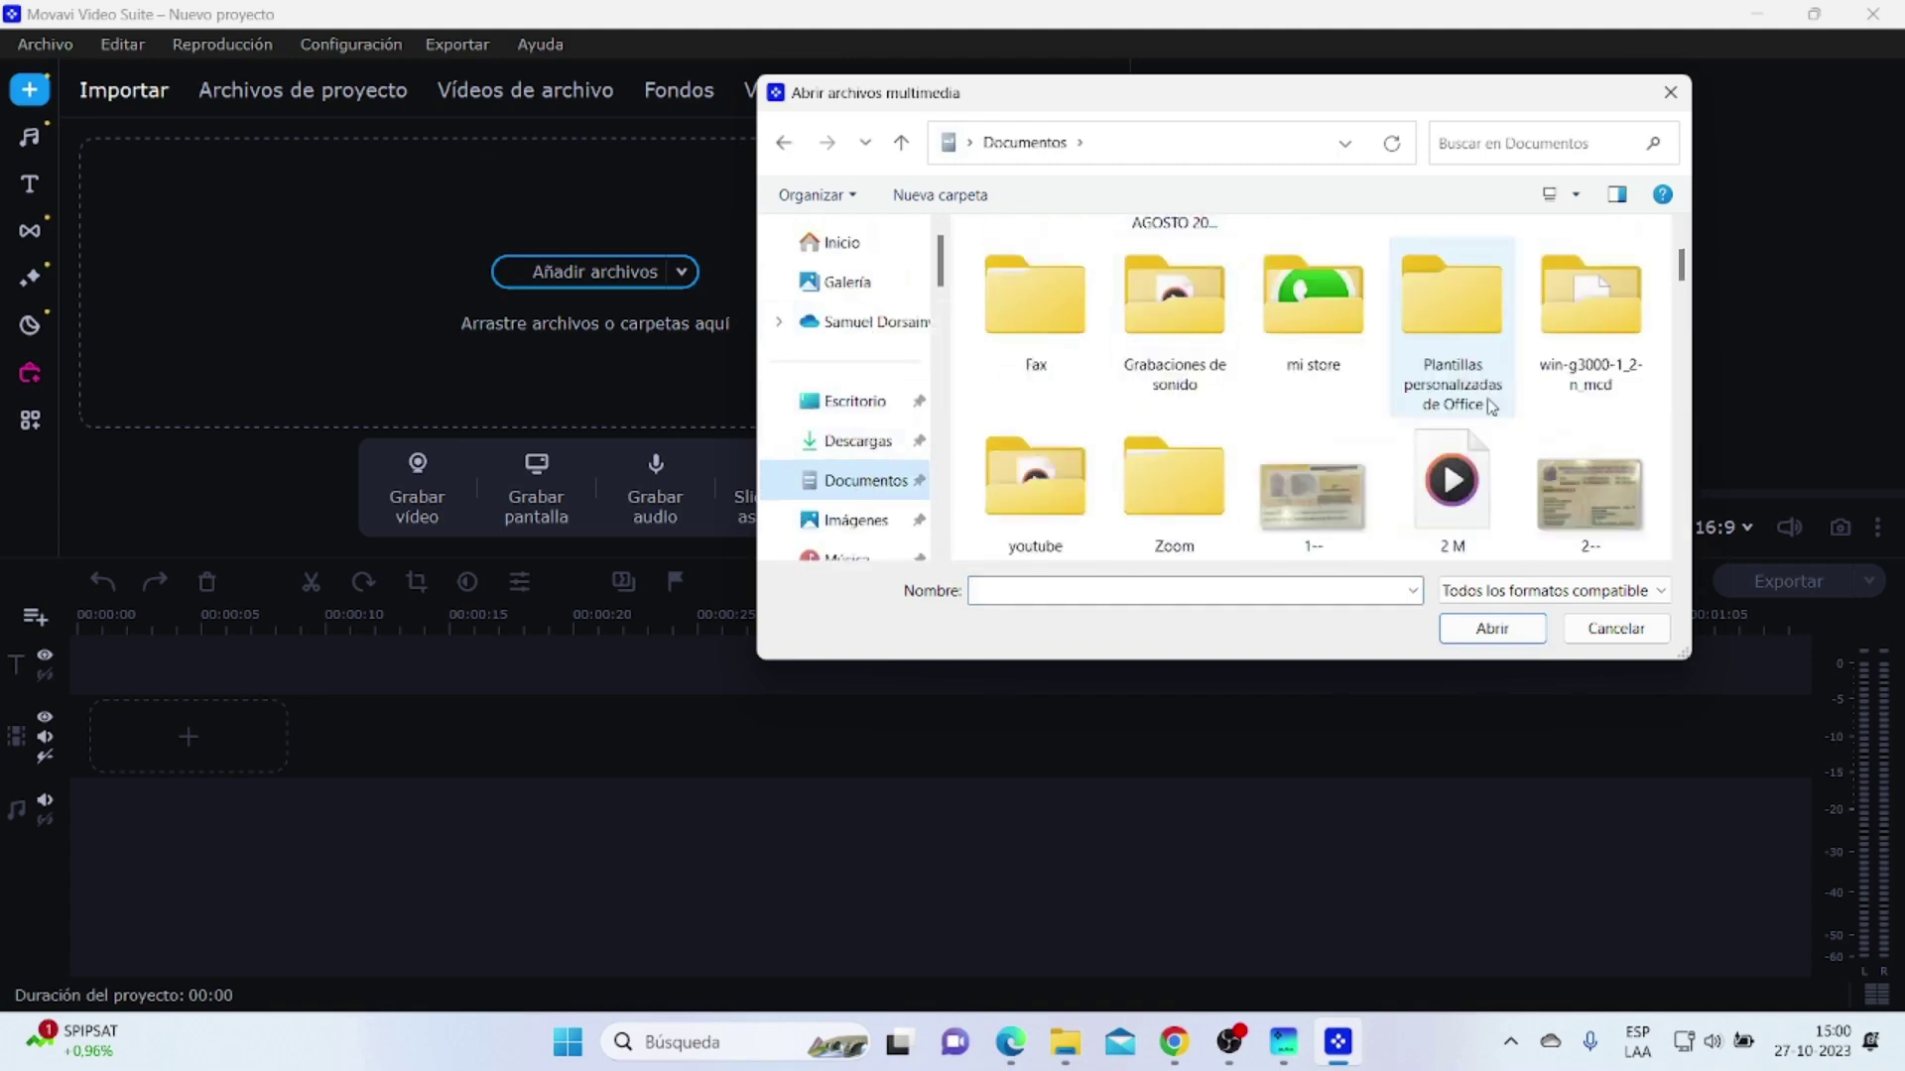
scroll(1063, 410, up, 3)
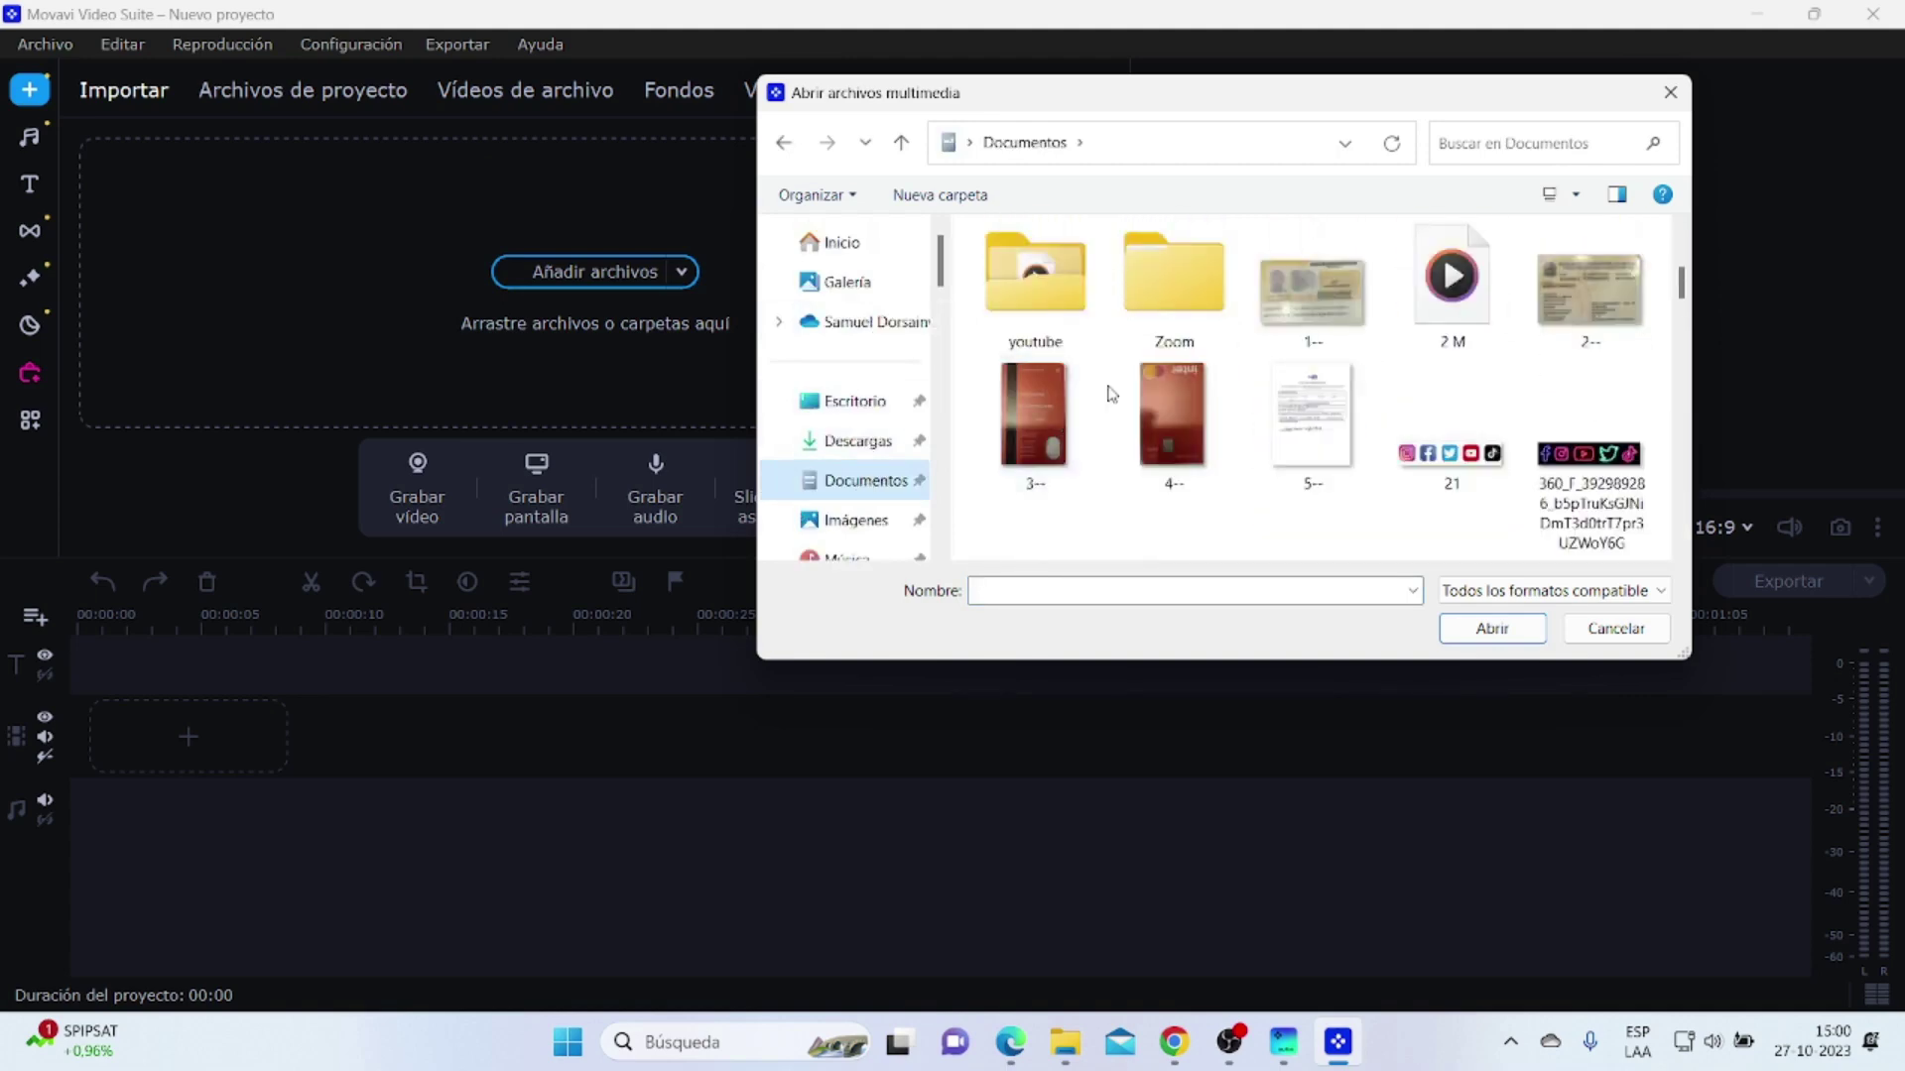
scroll(1104, 396, down, 2)
scroll(1091, 355, up, 2)
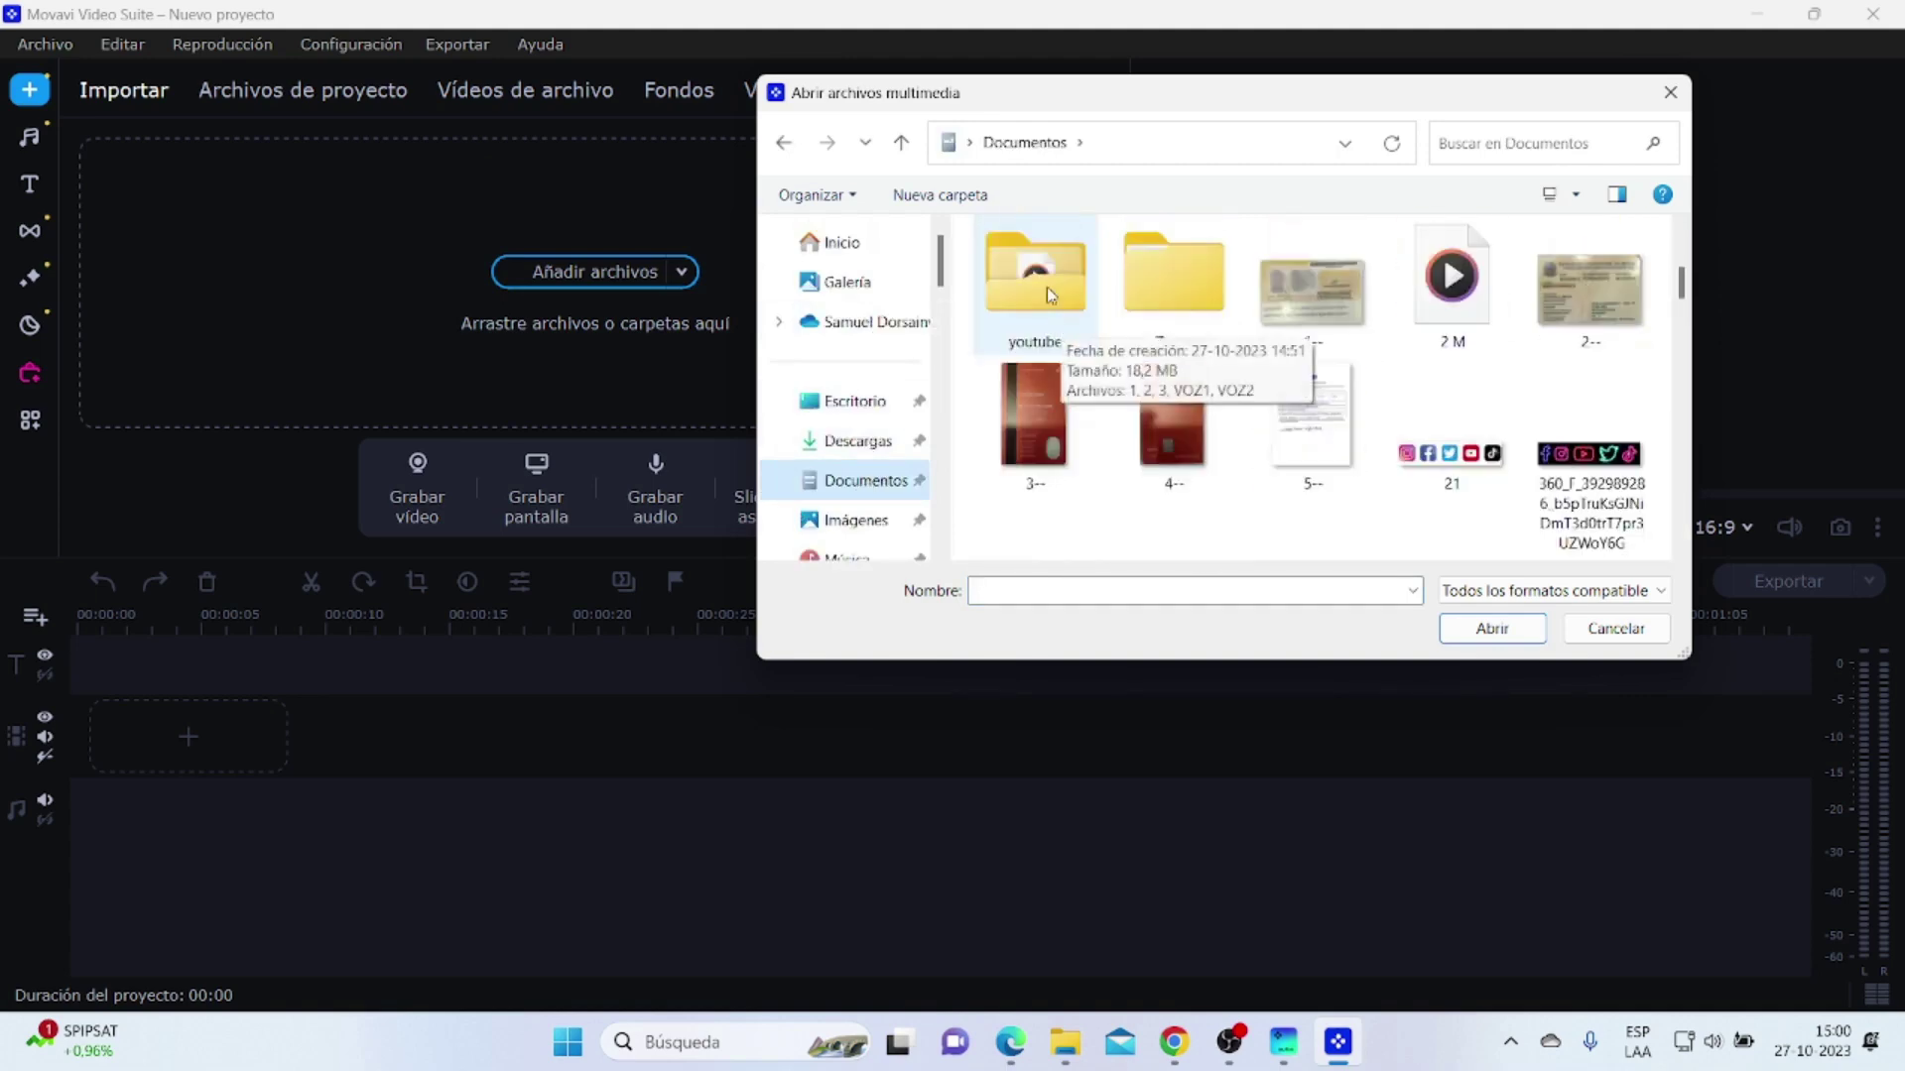
double_click(1045, 289)
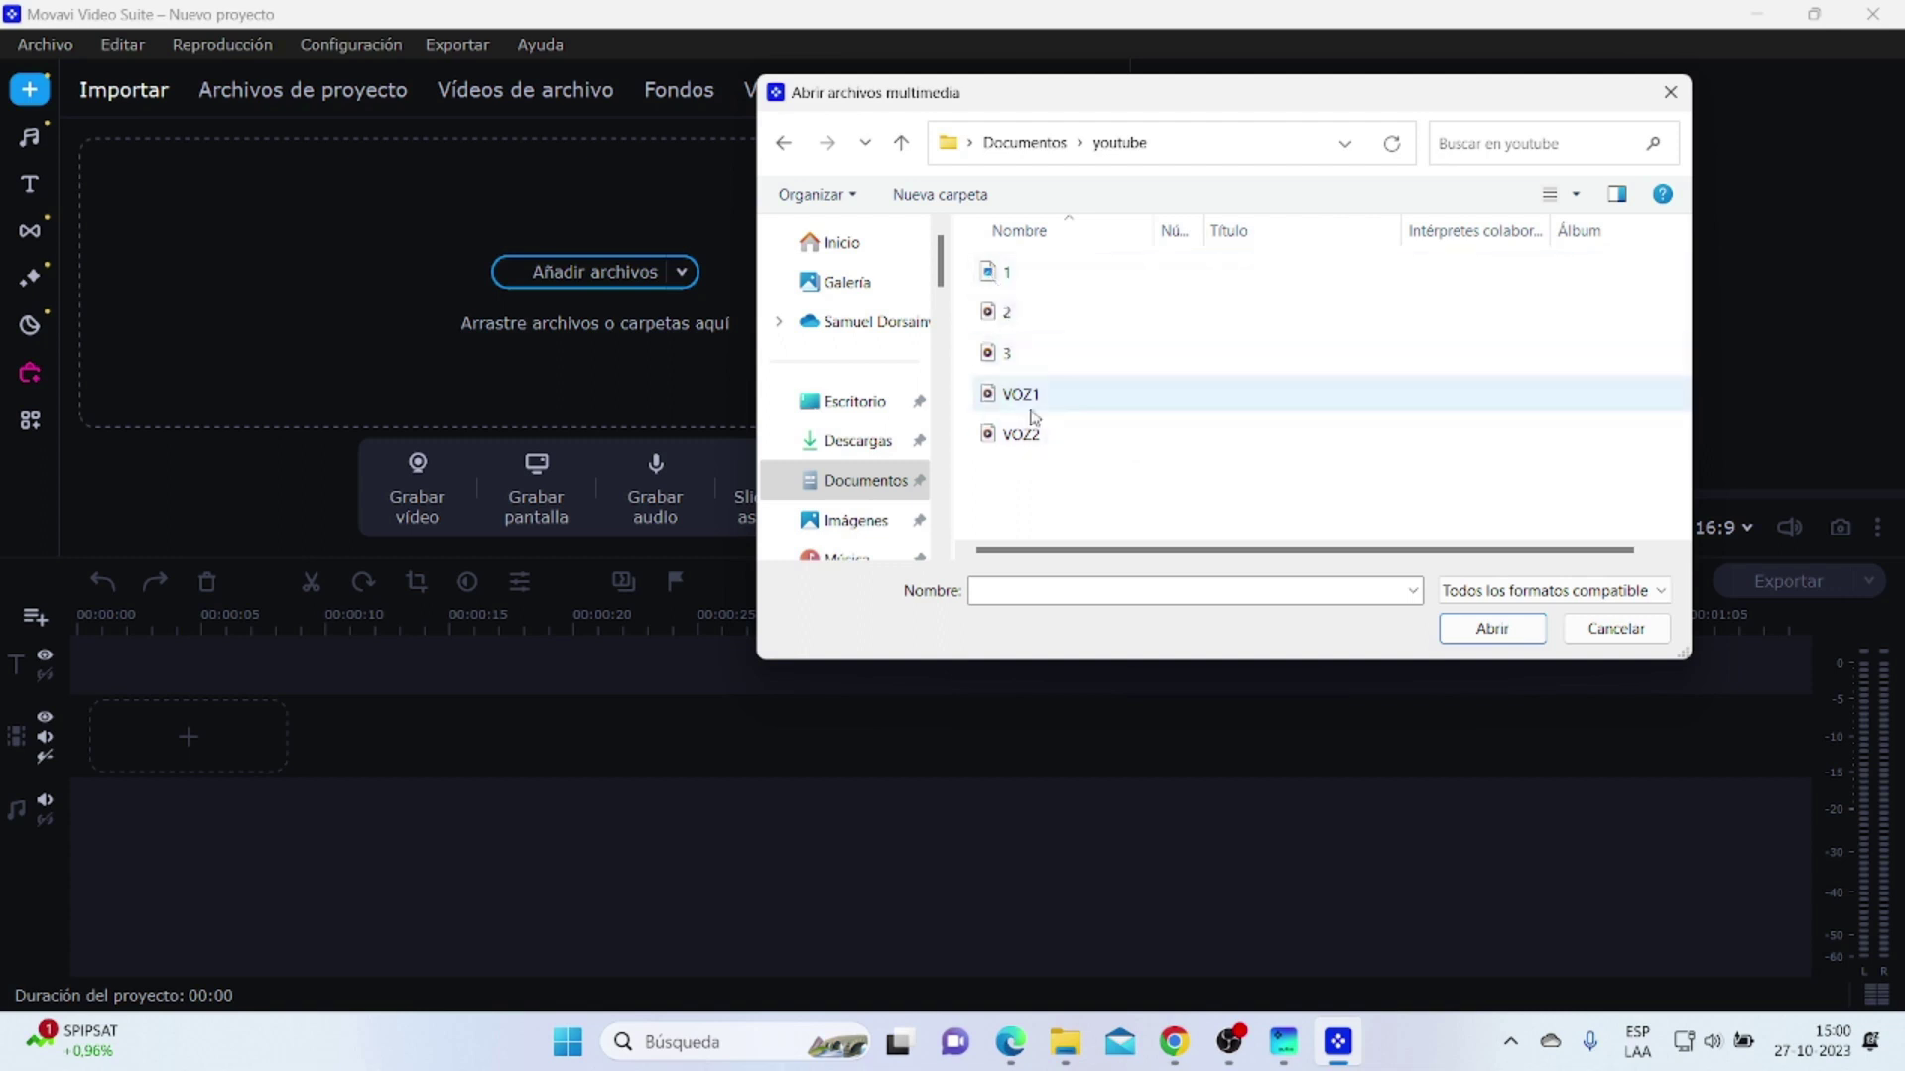
drag(1017, 414, 248, 789)
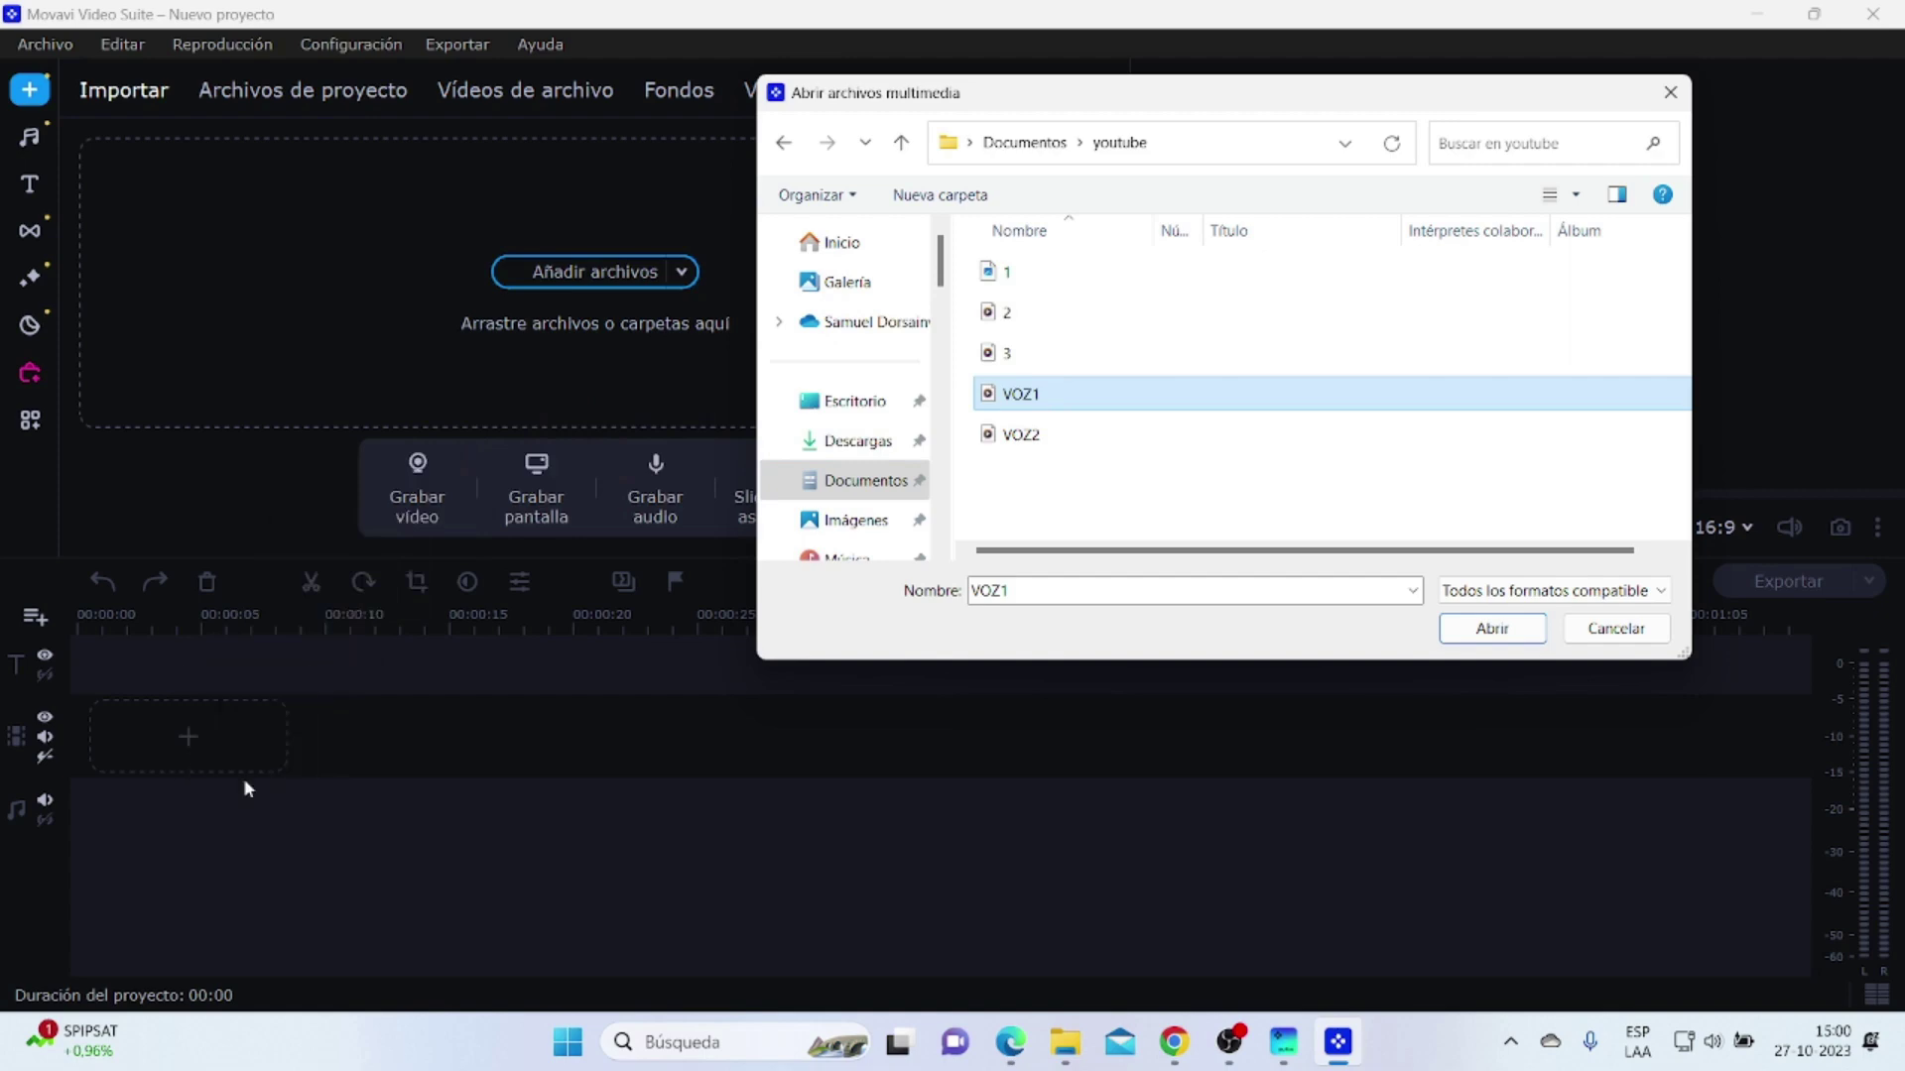
click(1520, 635)
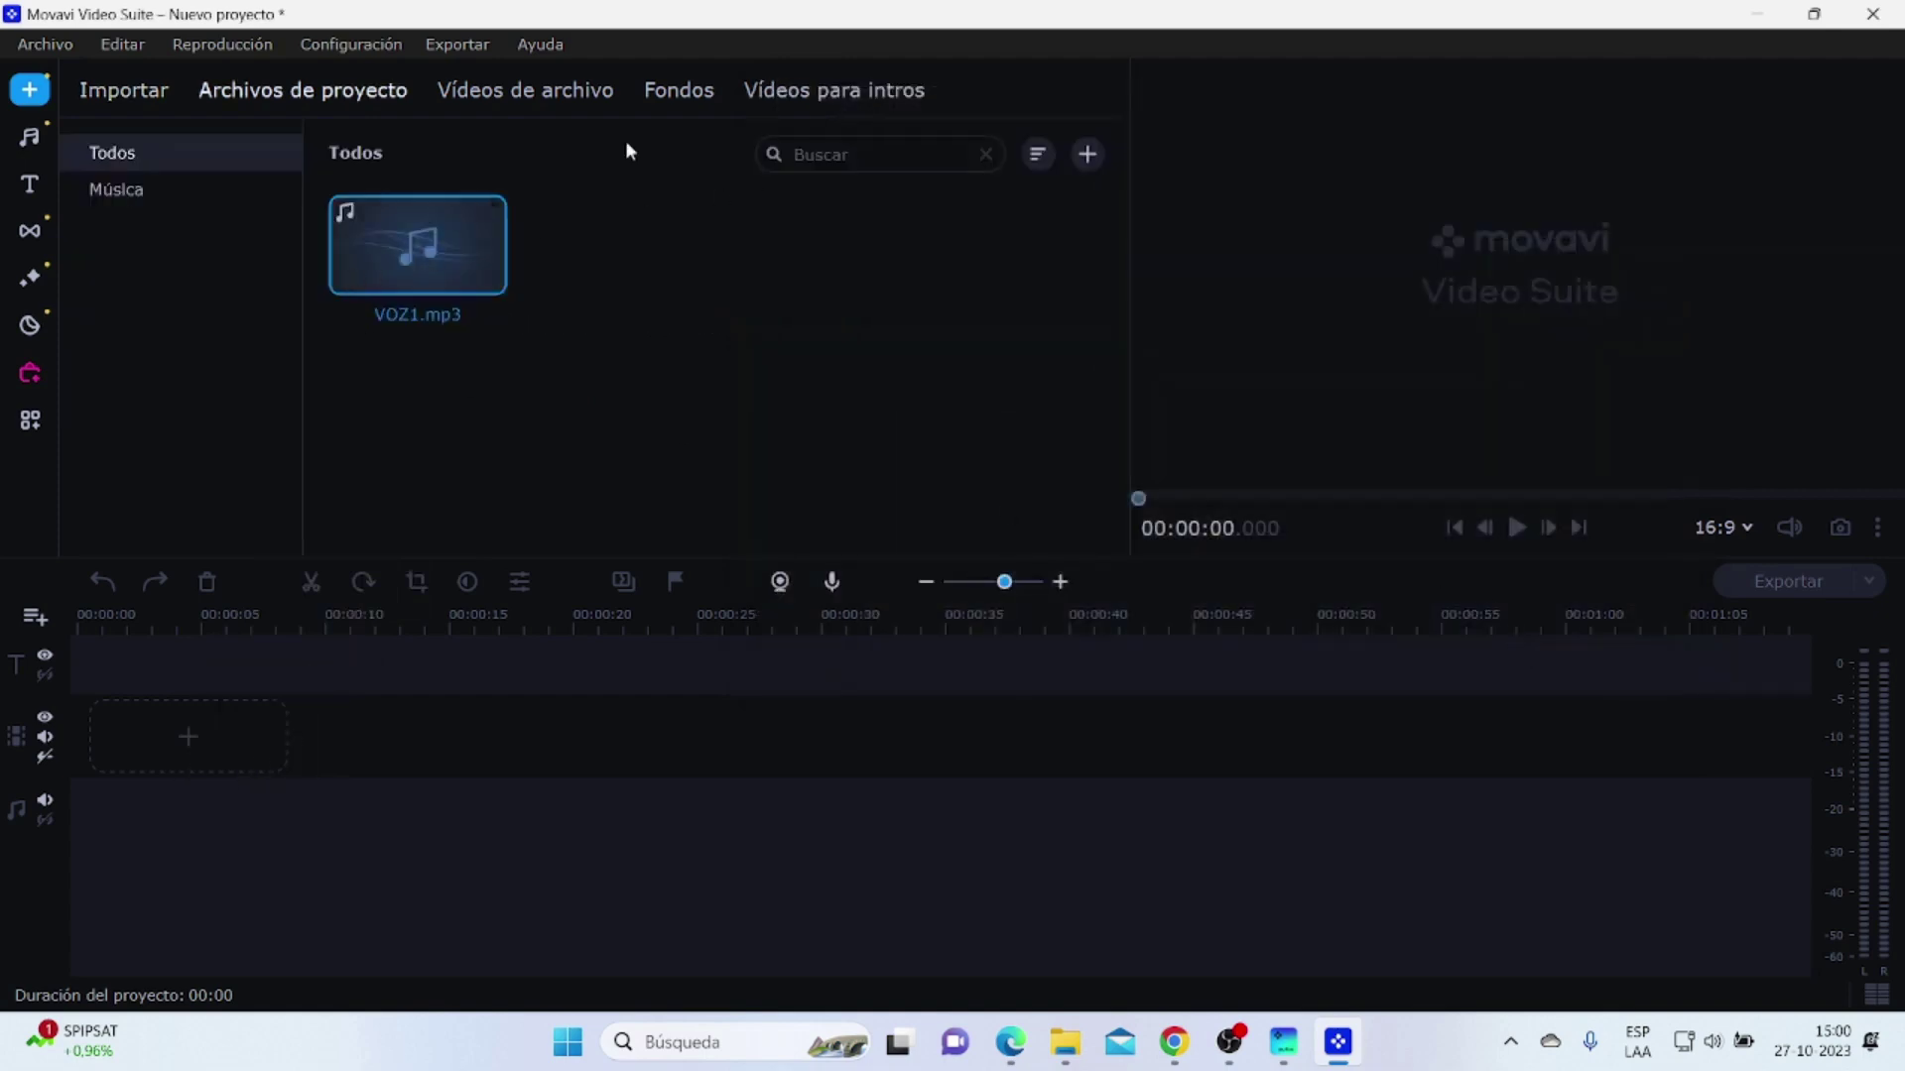
Step: Import the media files 1, 2 and 3 from the youtube folder into the project
click(114, 96)
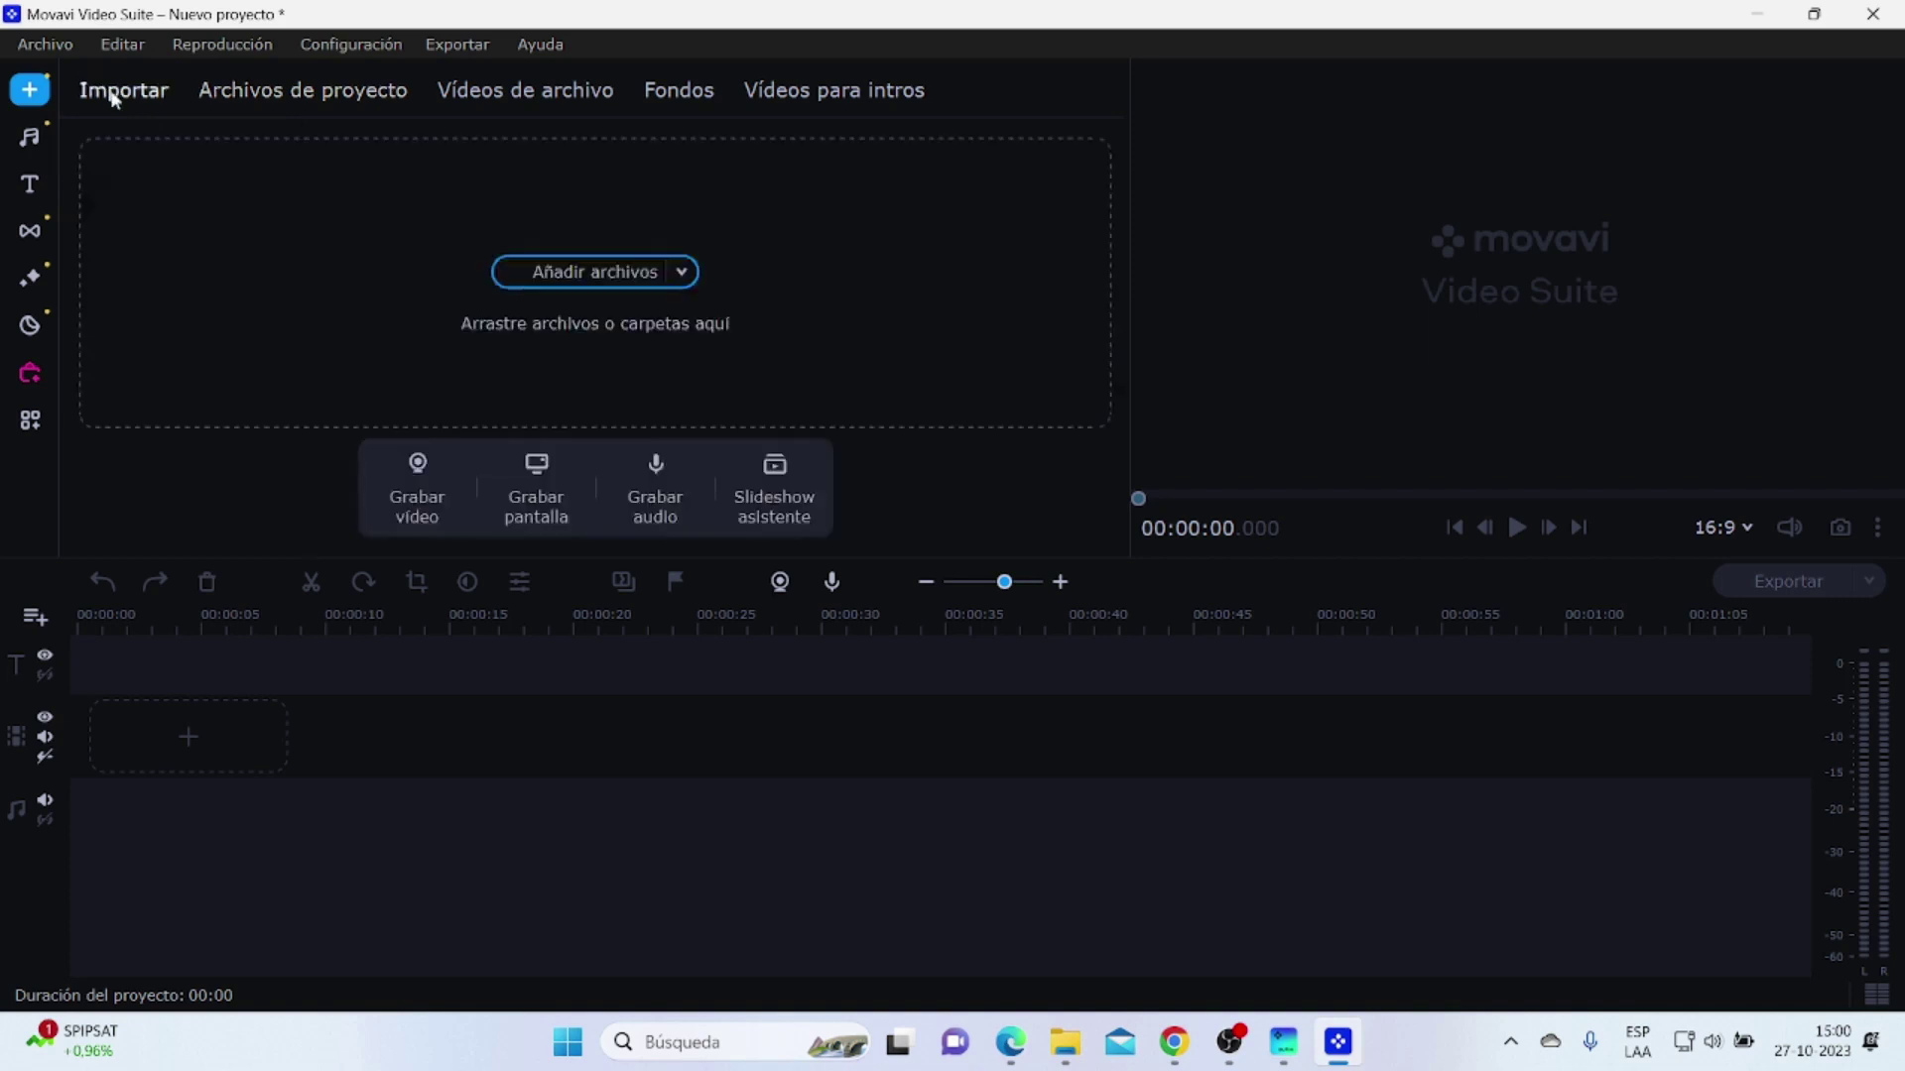
click(571, 276)
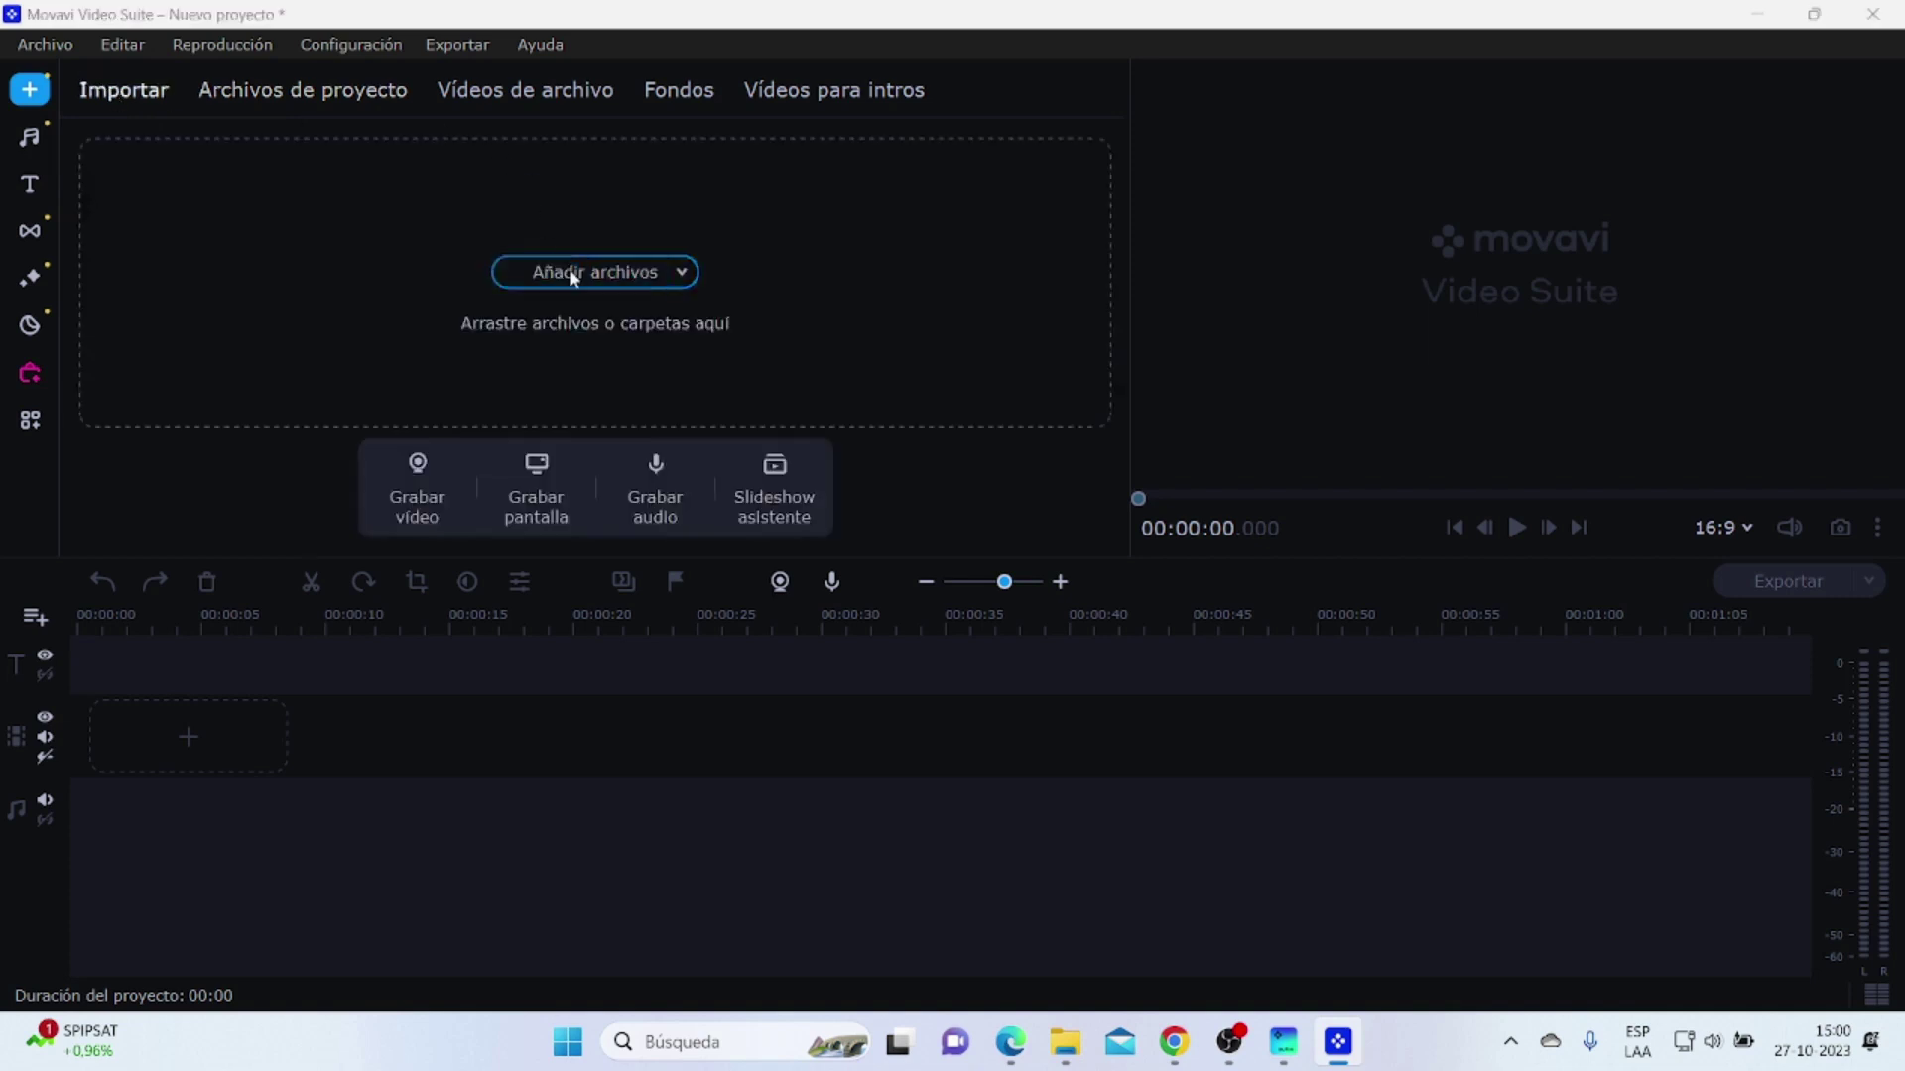
drag(1110, 316, 988, 365)
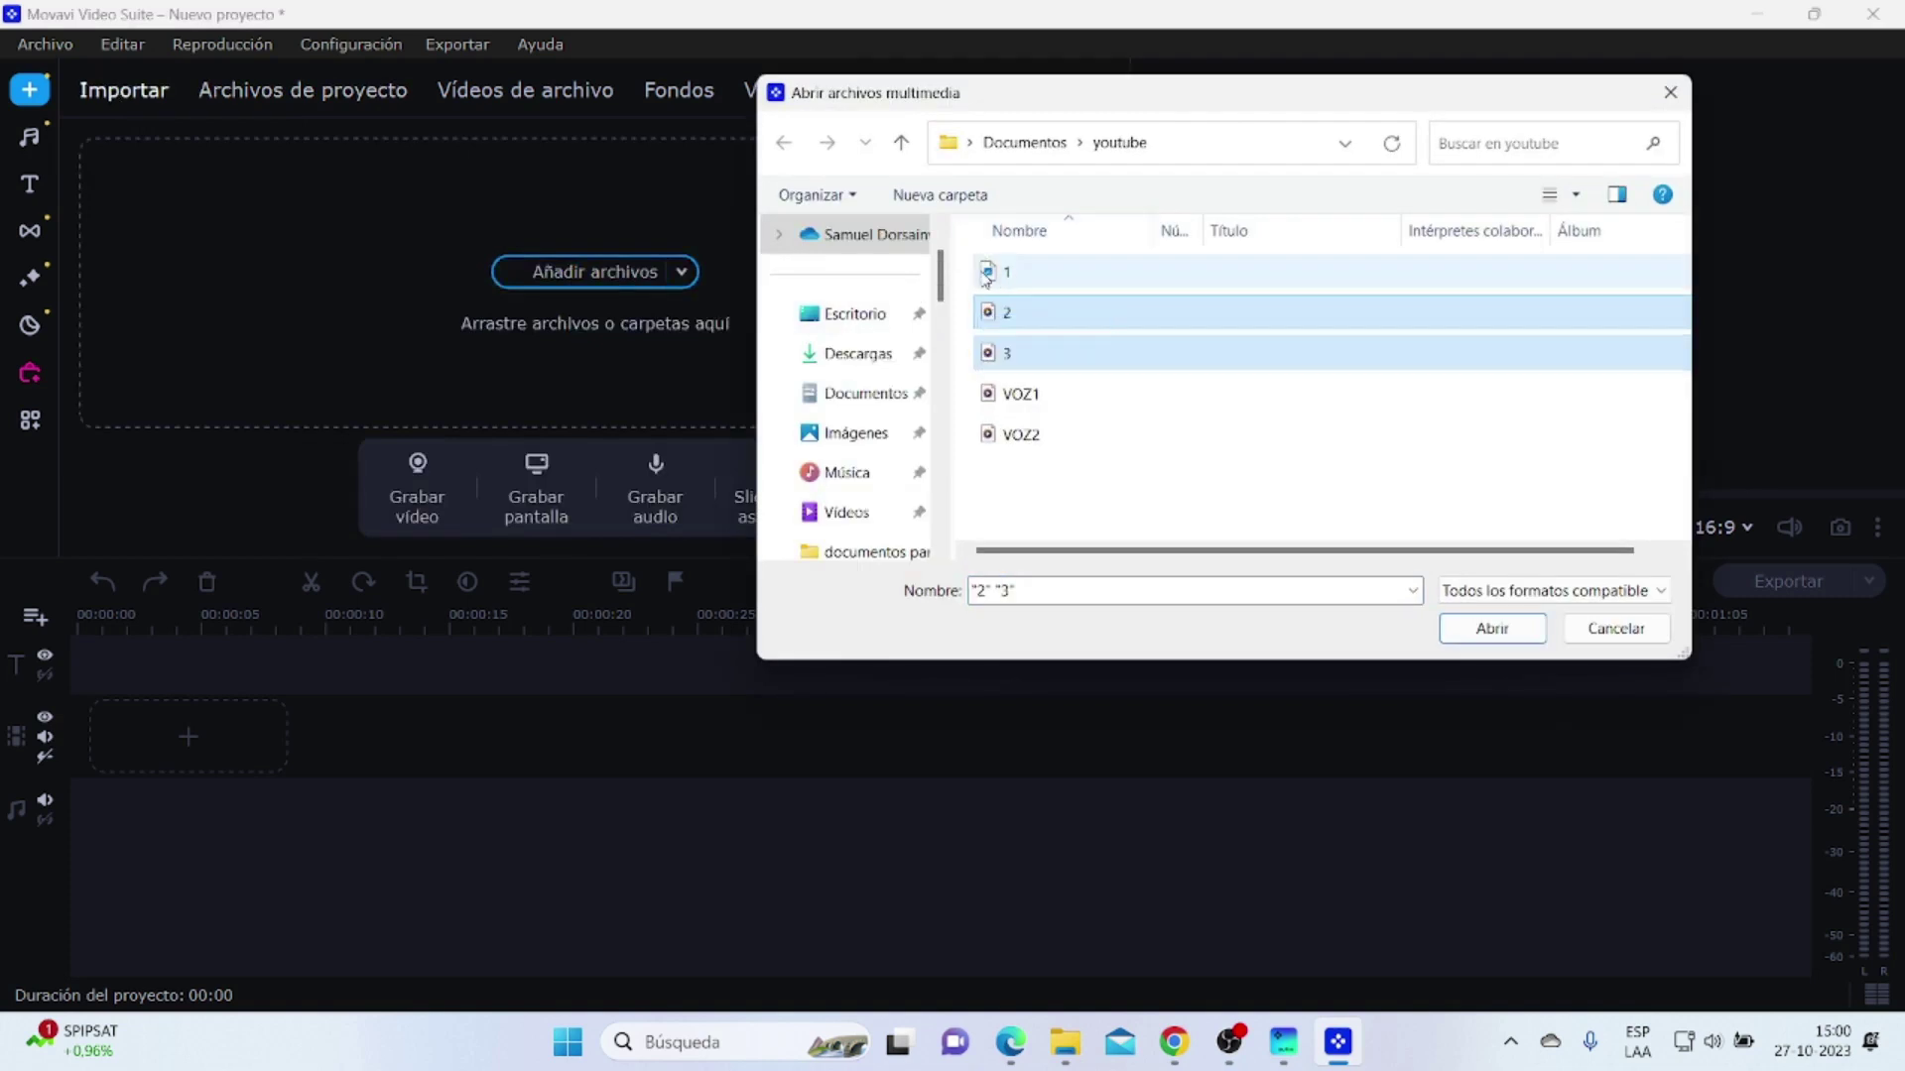
mouse_move(977, 268)
mouse_down()
mouse_move(1033, 289)
mouse_move(1014, 363)
mouse_up()
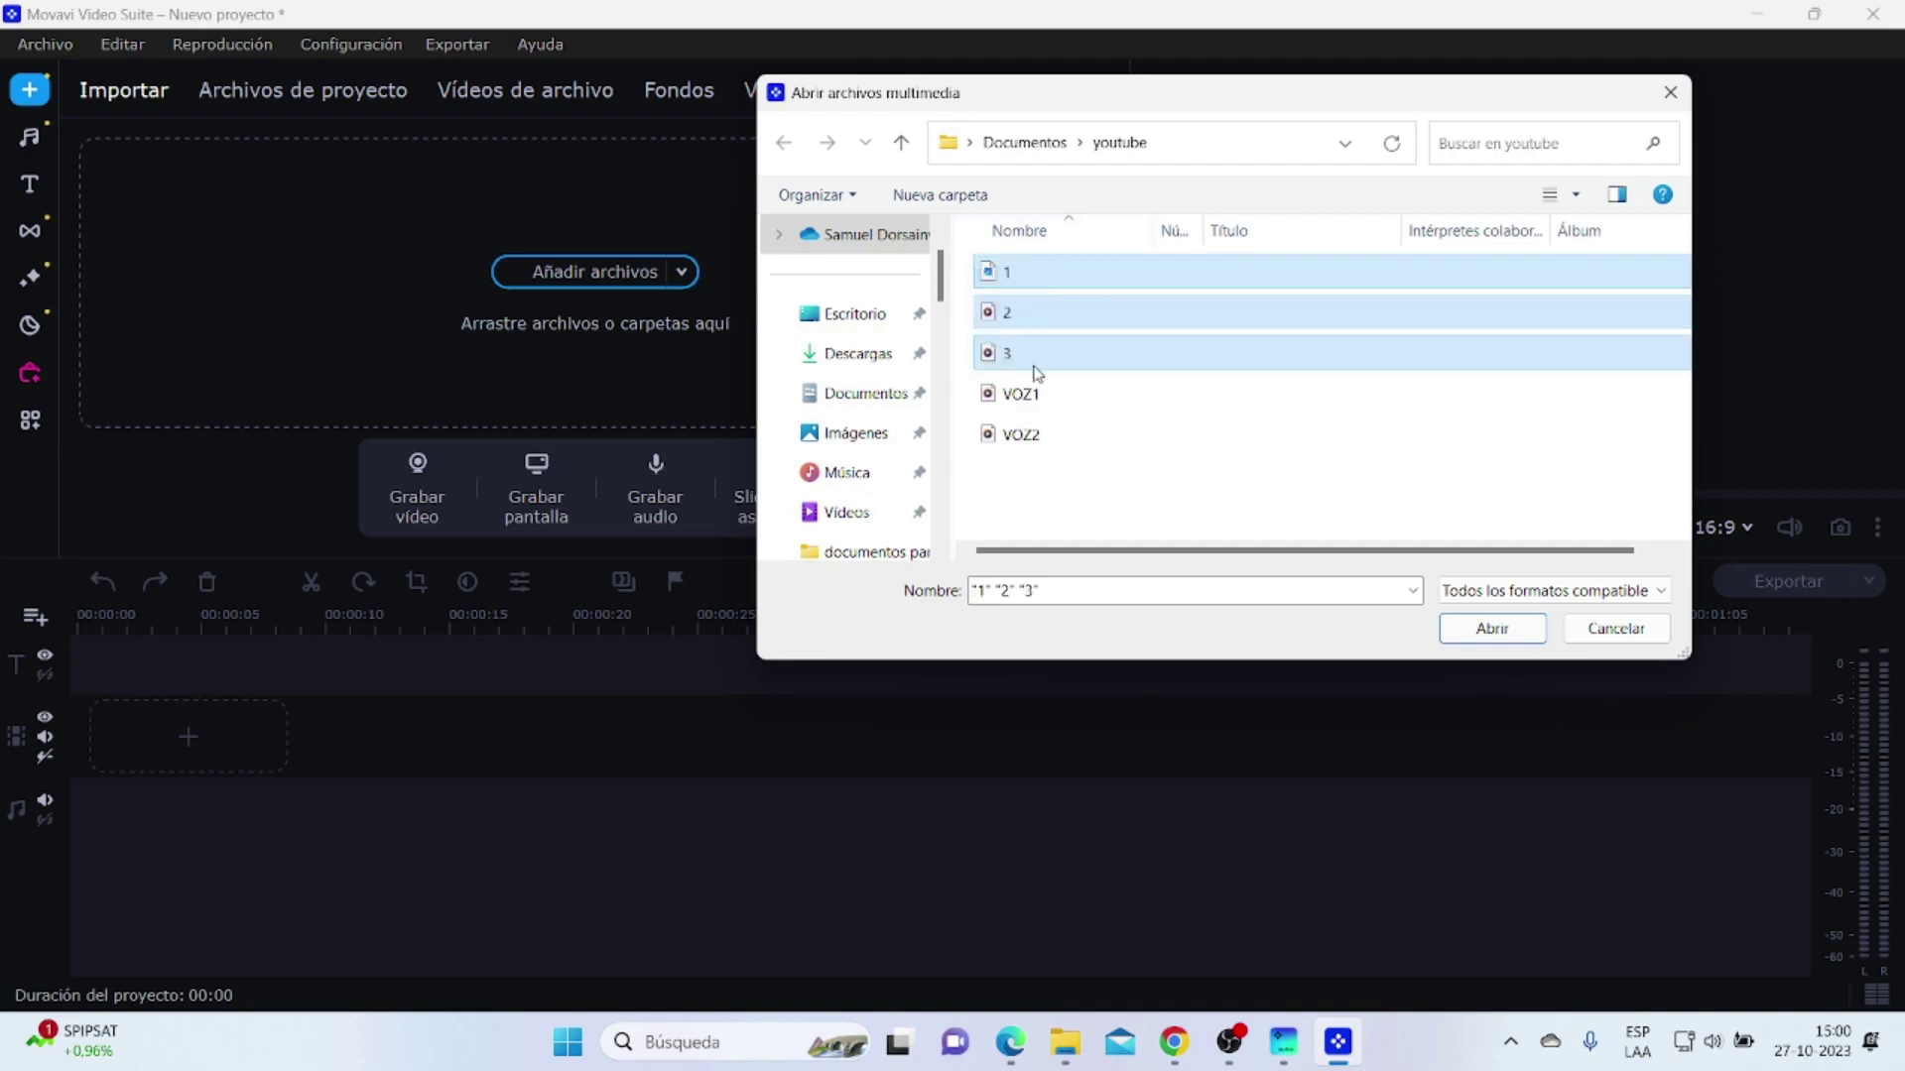
click(1491, 628)
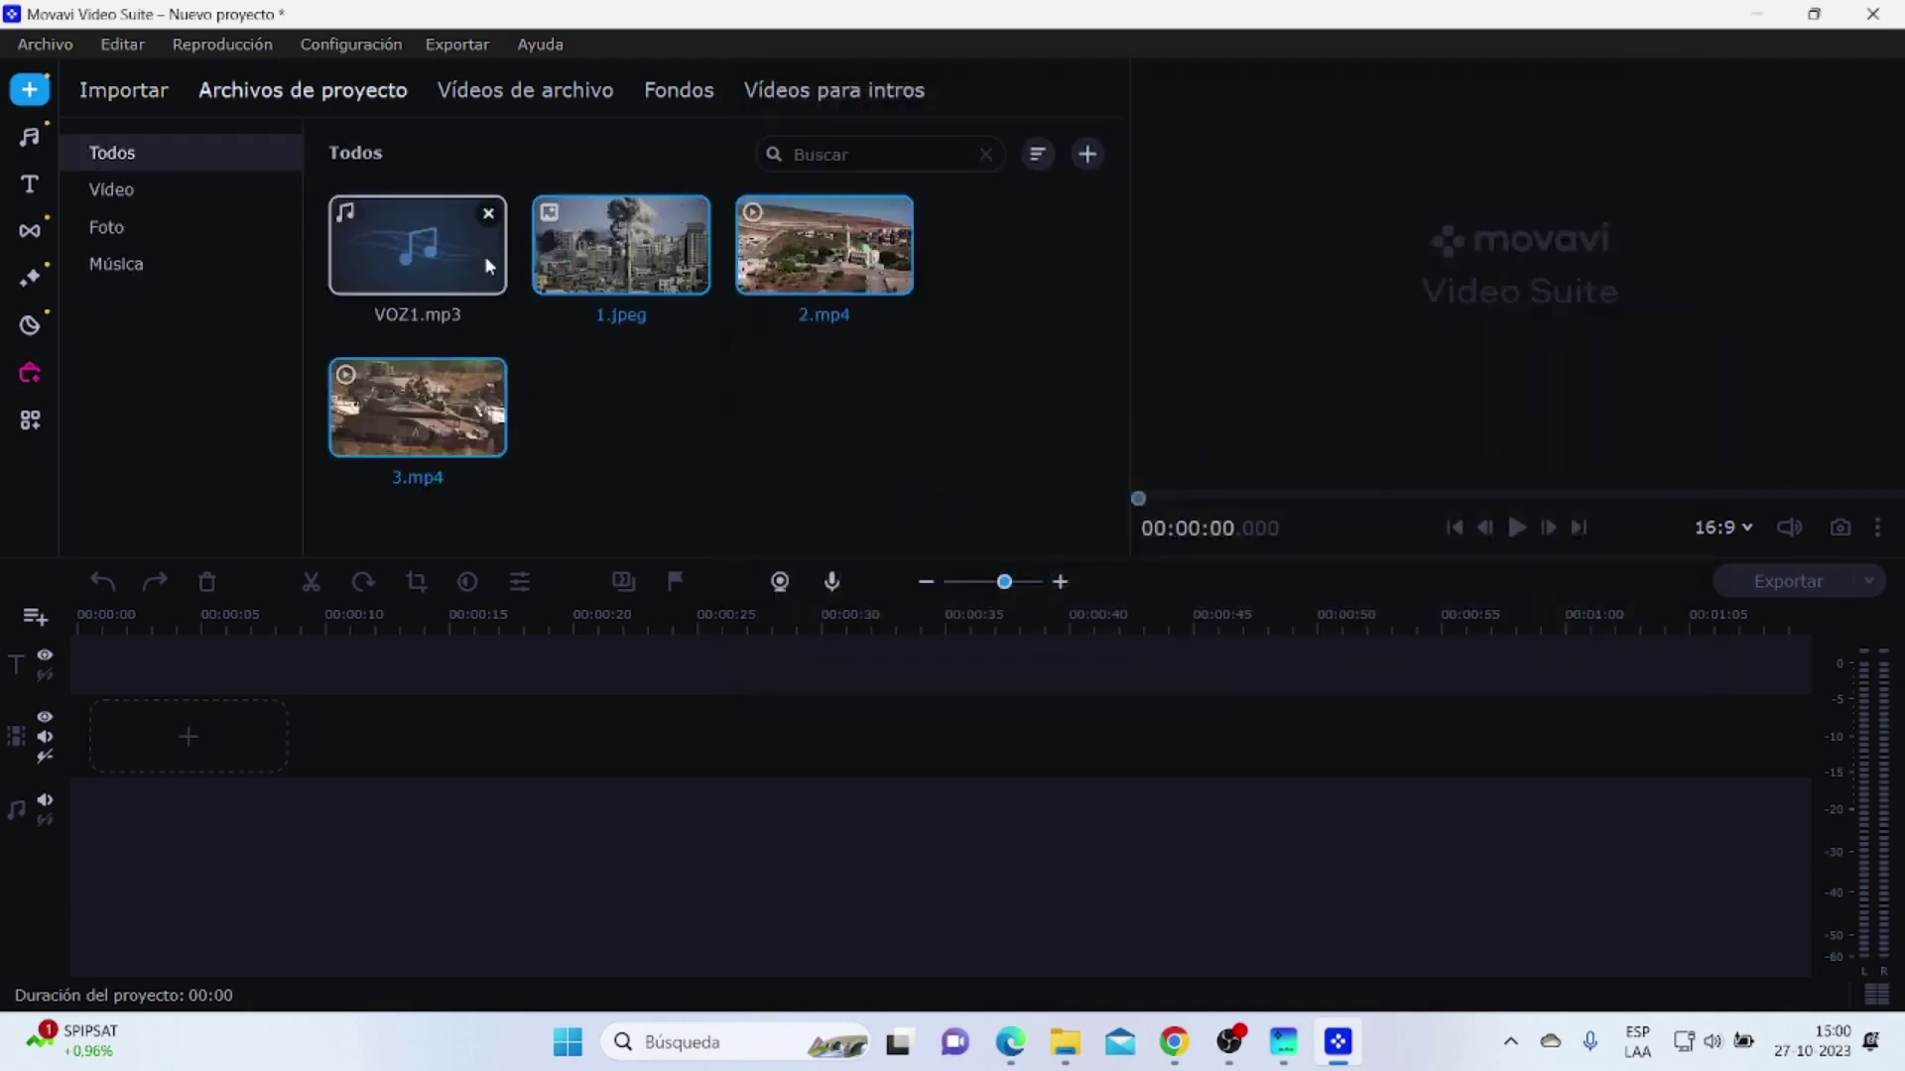
Step: Place VOZ1.mp3 at the start of the audio track, previewing its opening, and put 2.mp4 at the start of the video track
click(407, 256)
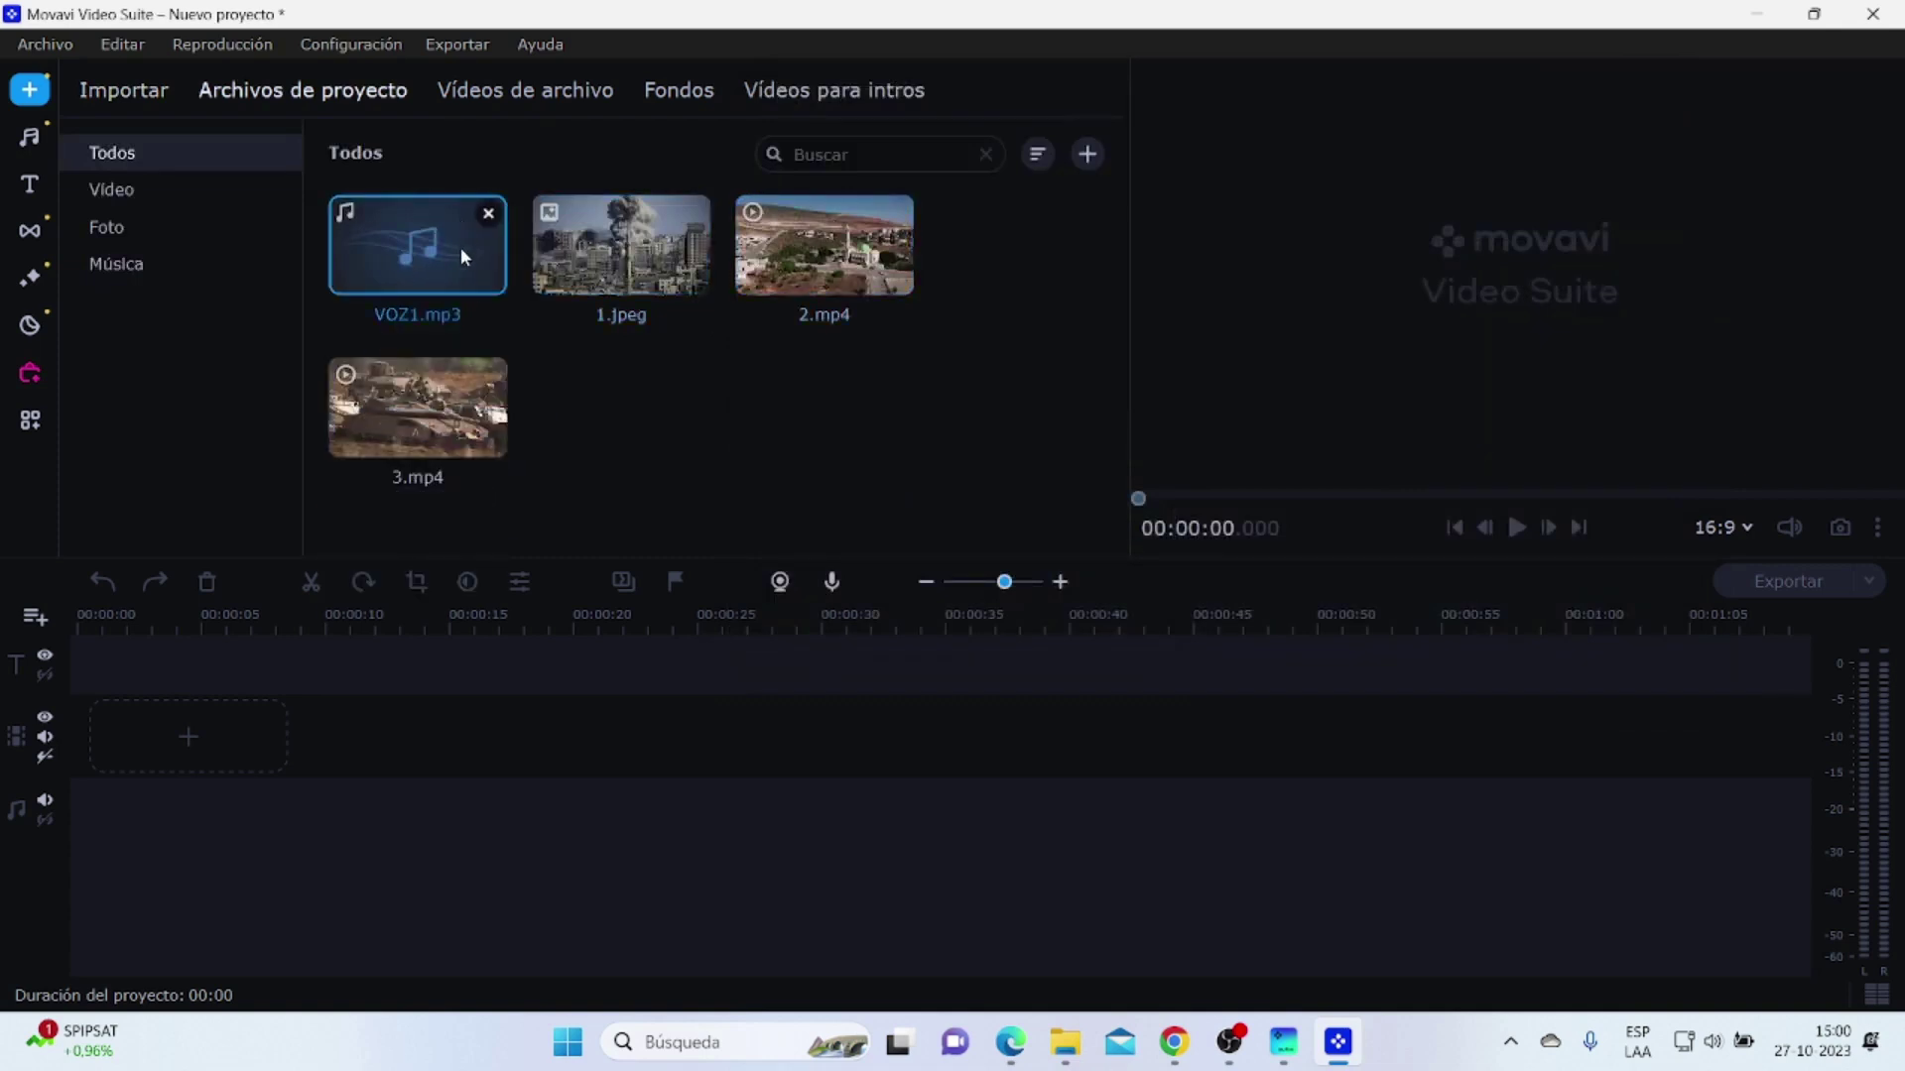
drag(373, 224, 57, 796)
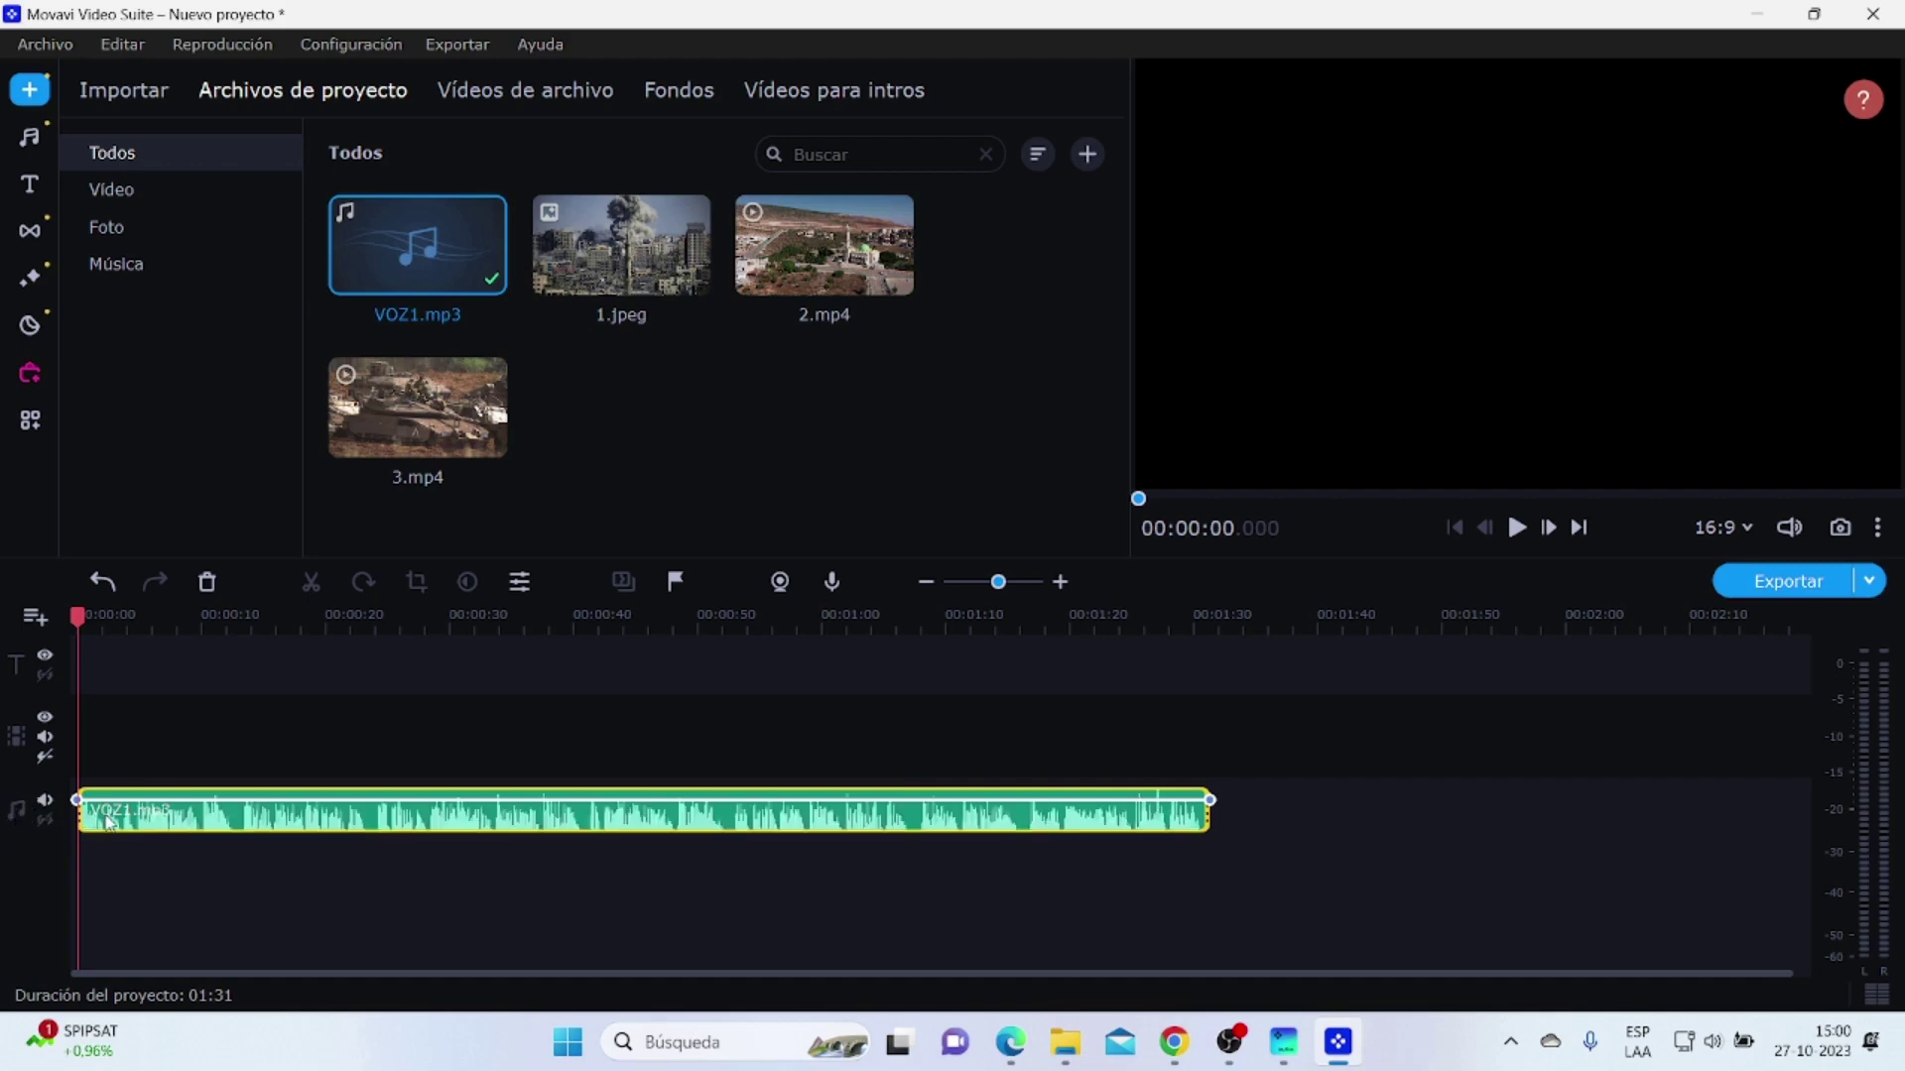
click(1519, 528)
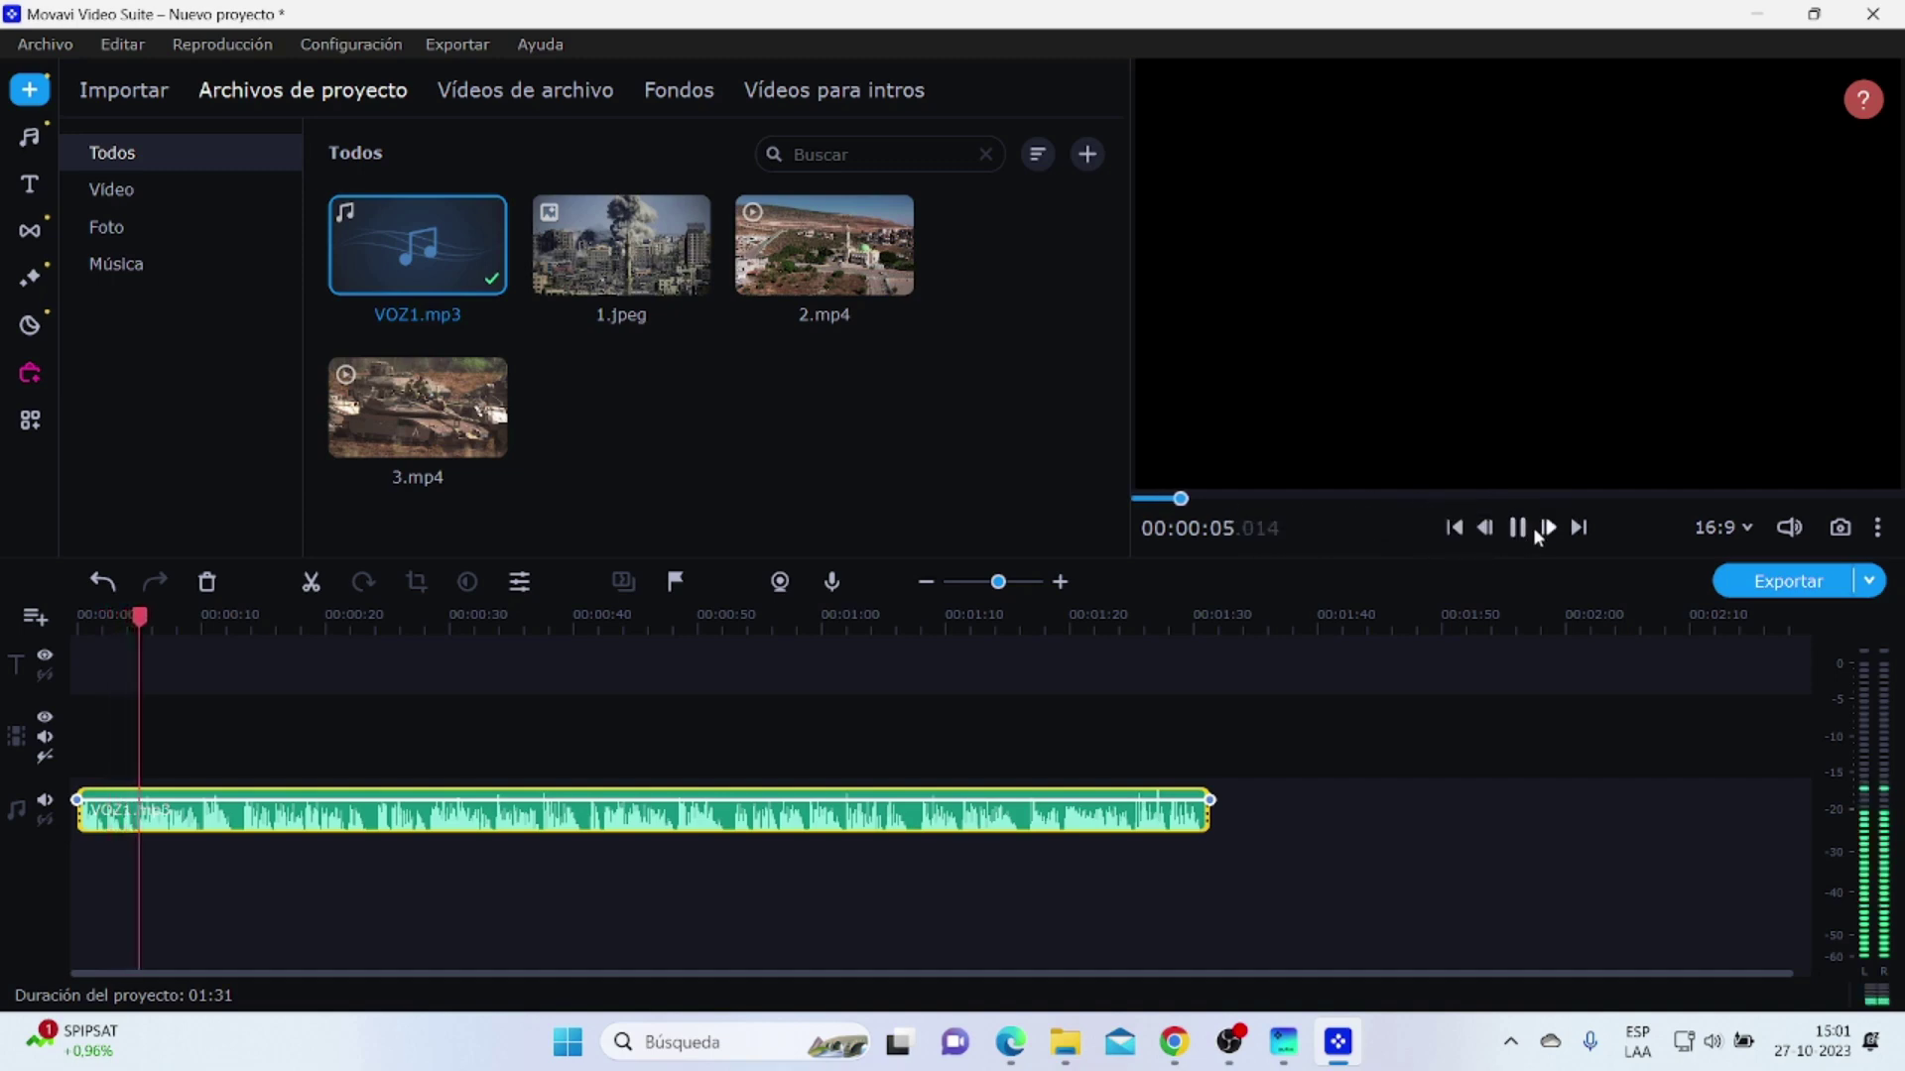
click(1519, 527)
mouse_move(834, 263)
mouse_down()
mouse_move(601, 309)
mouse_move(458, 500)
mouse_move(101, 772)
mouse_move(56, 775)
mouse_up()
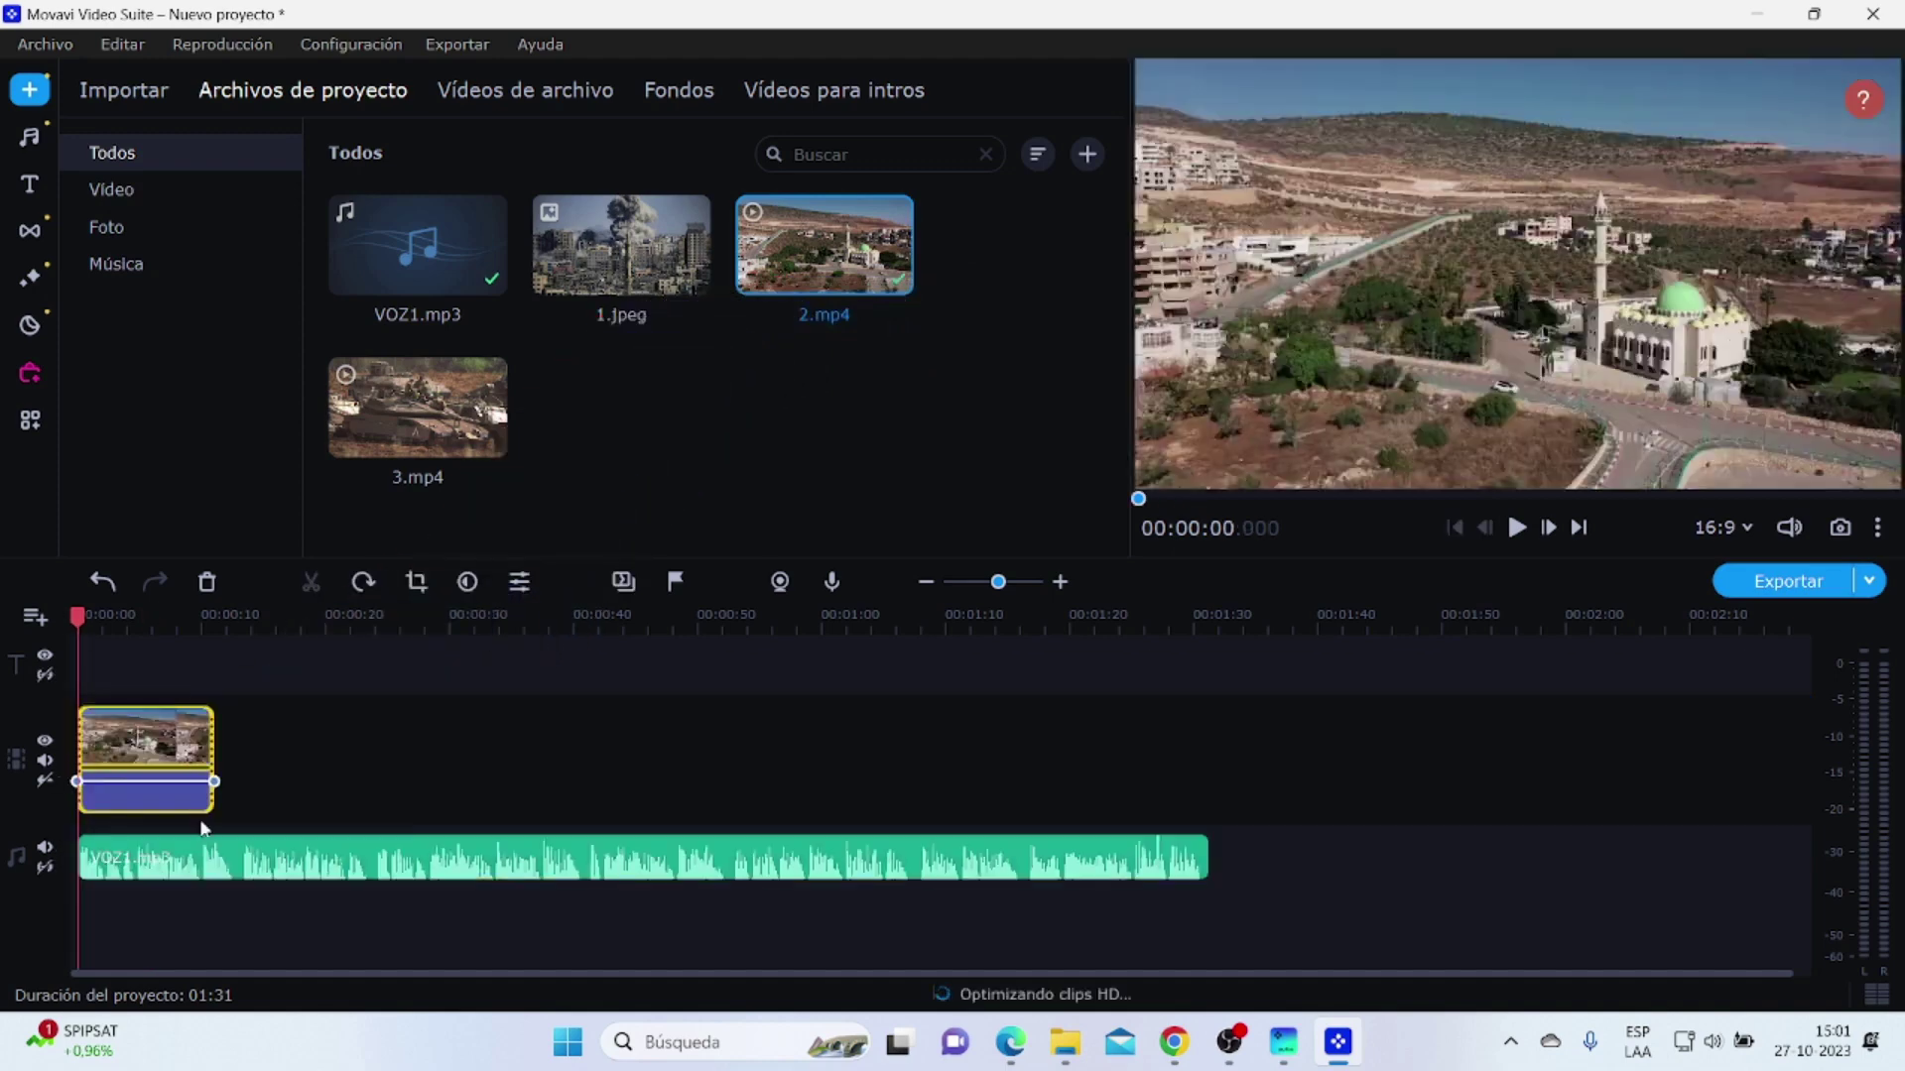
Step: Preview the opening of the timeline and place 3.mp4 directly after 2.mp4 on the video track
click(1517, 528)
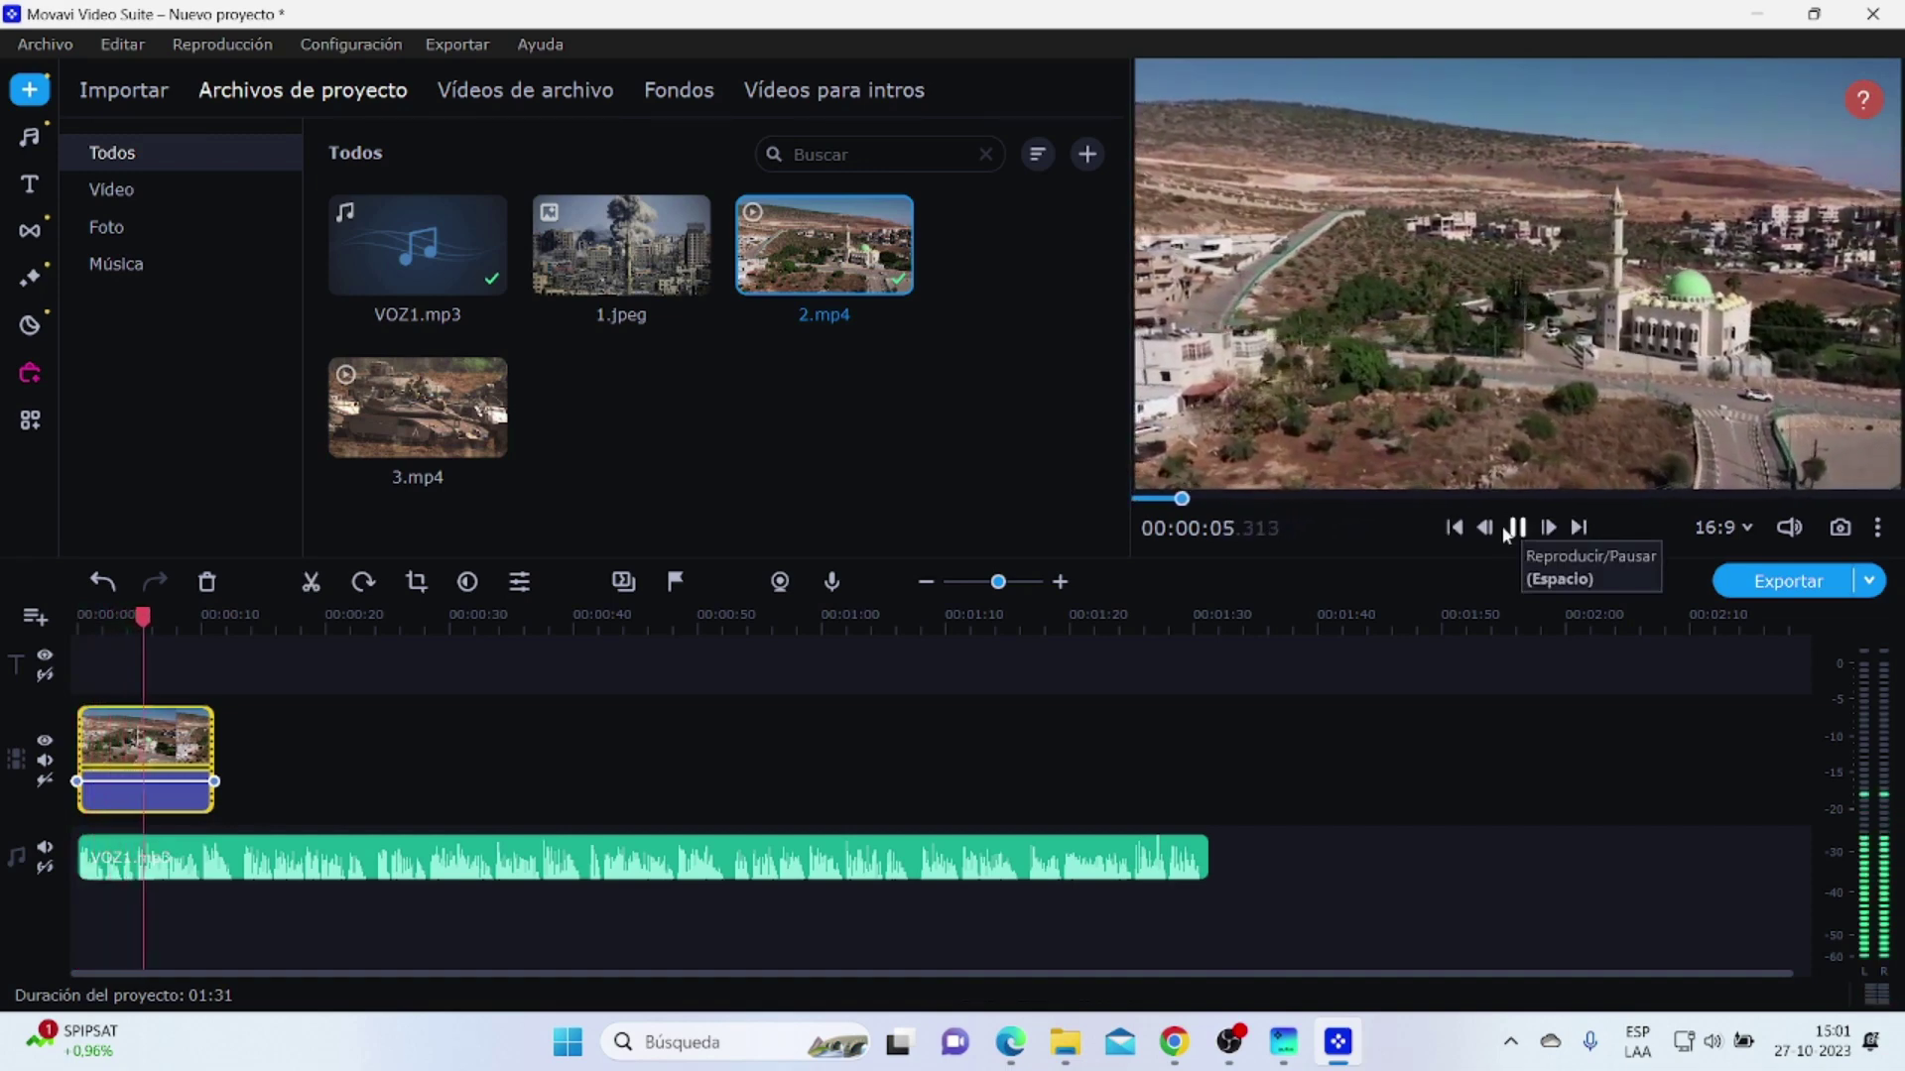
click(1517, 528)
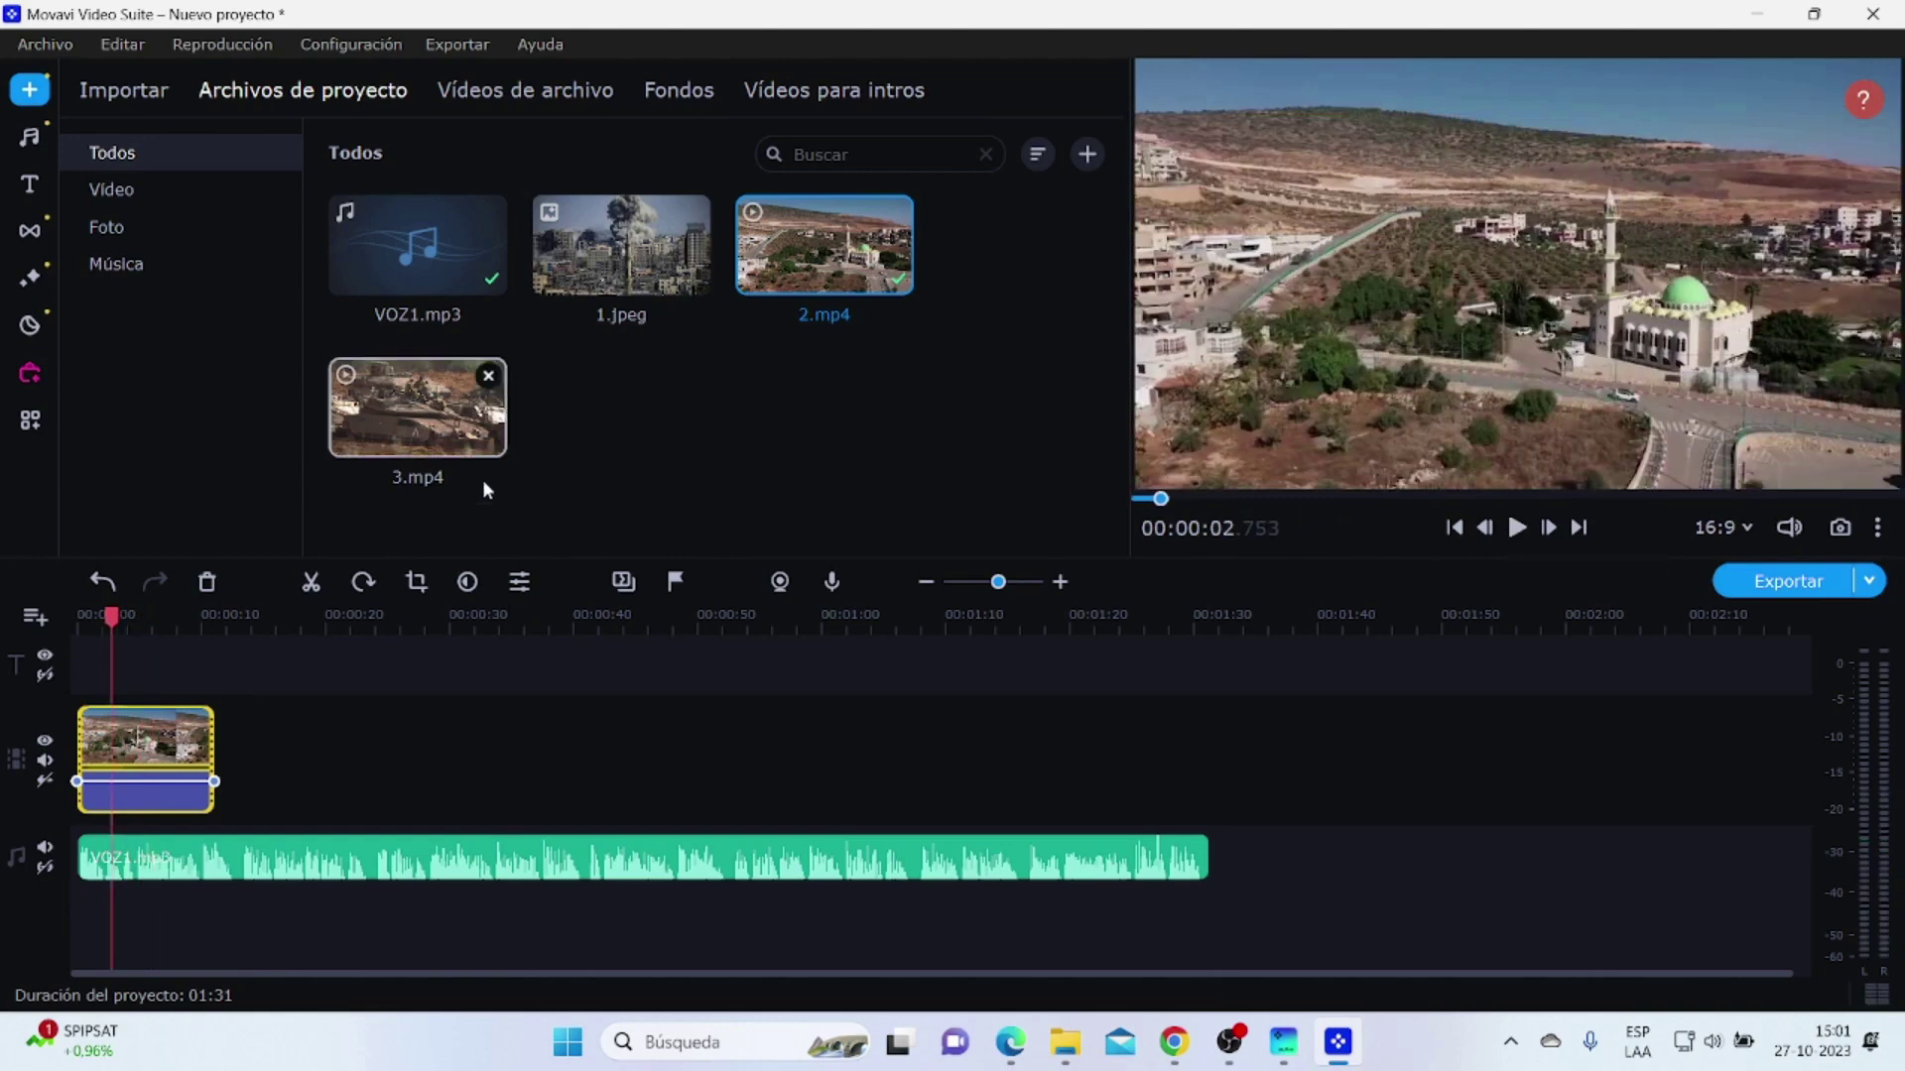
drag(434, 425, 226, 775)
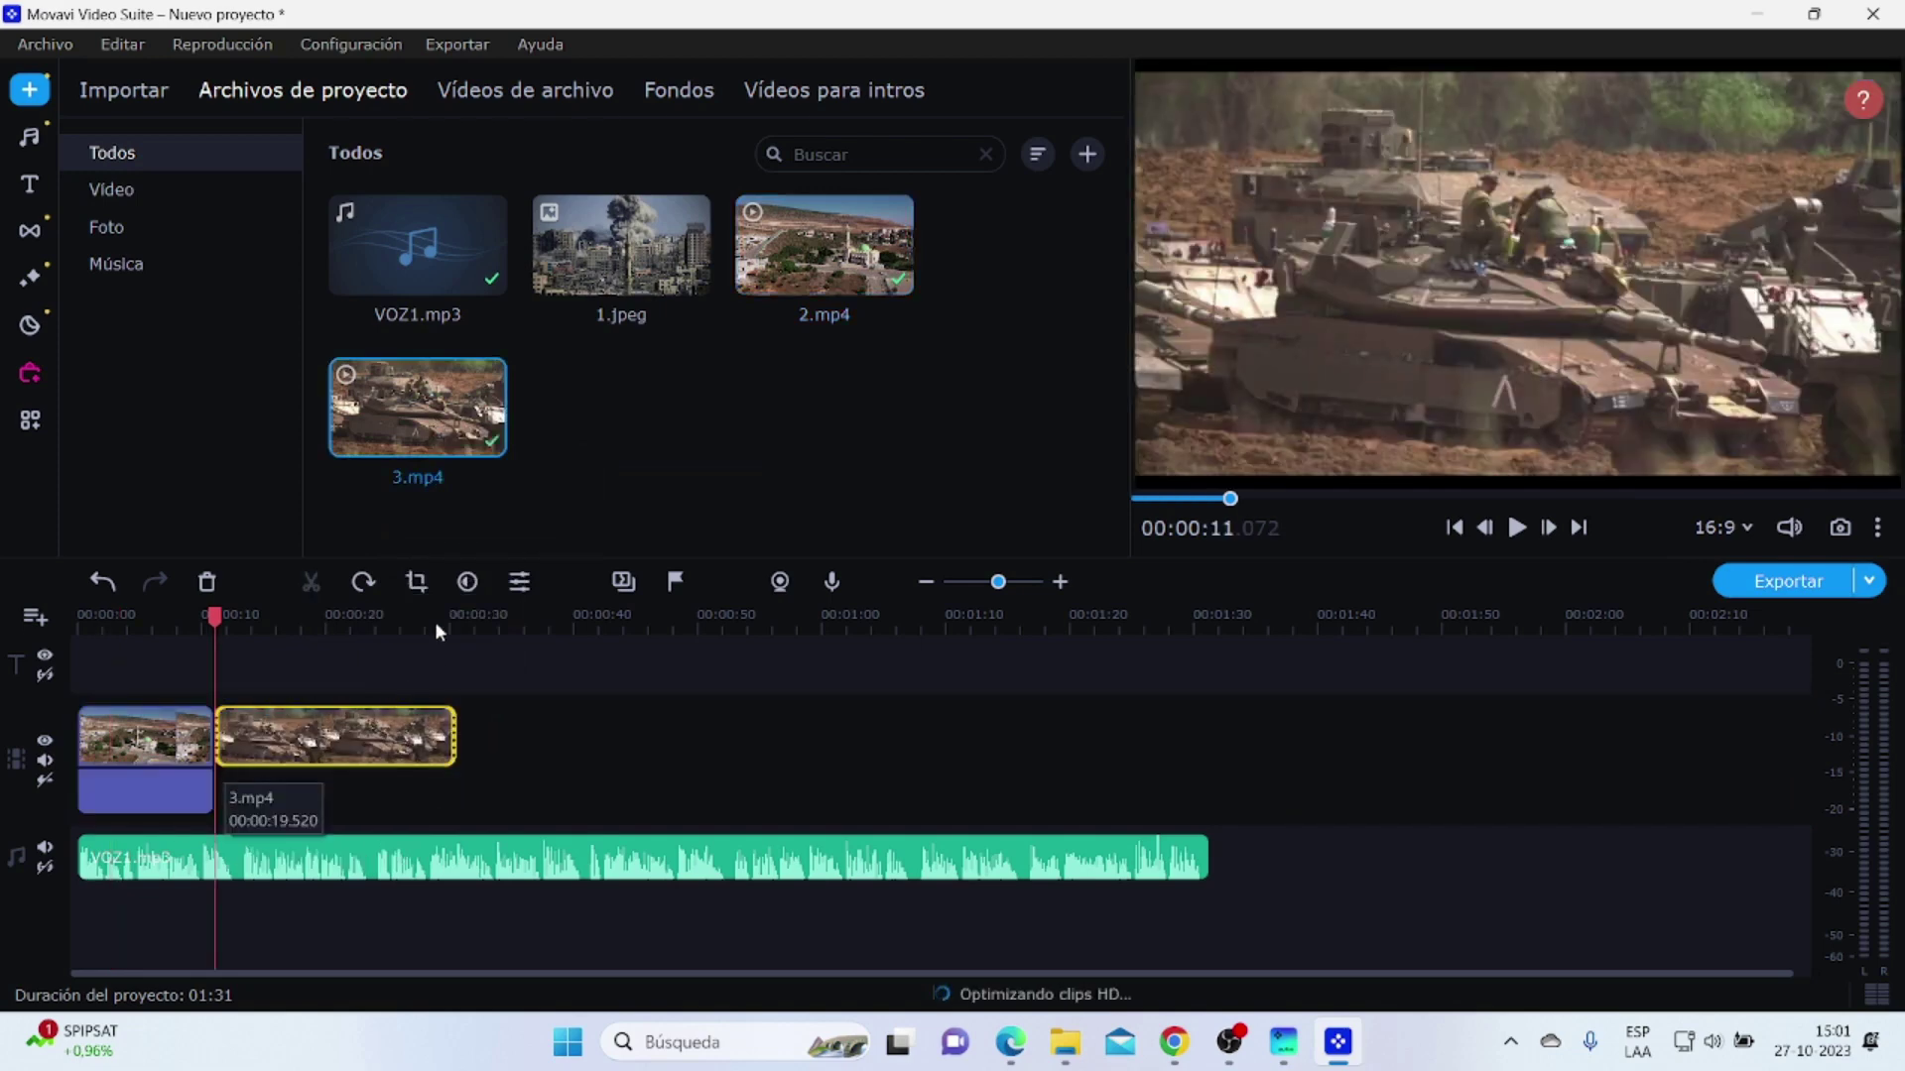
Step: Delete the embedded audio of the 2.mp4 clip and place 1.jpeg directly after 3.mp4 on the video track
click(137, 797)
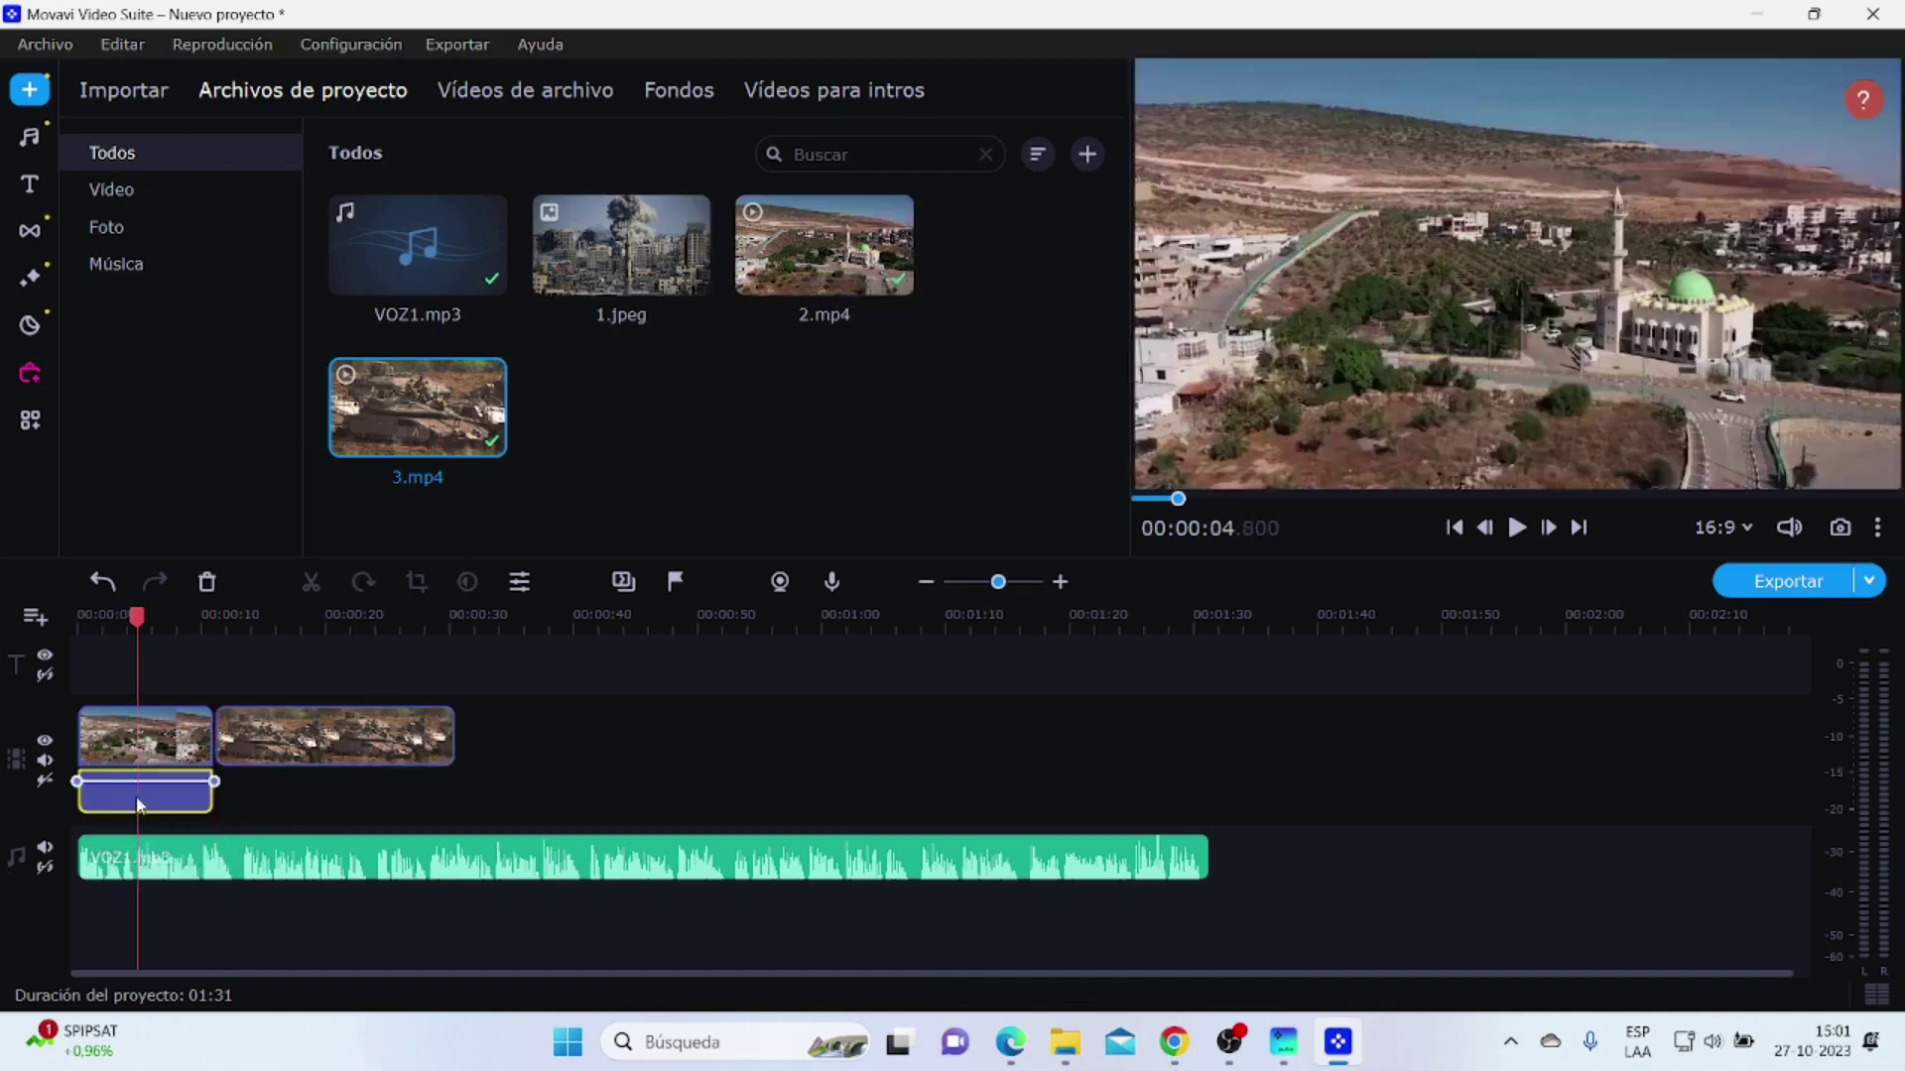
click(197, 789)
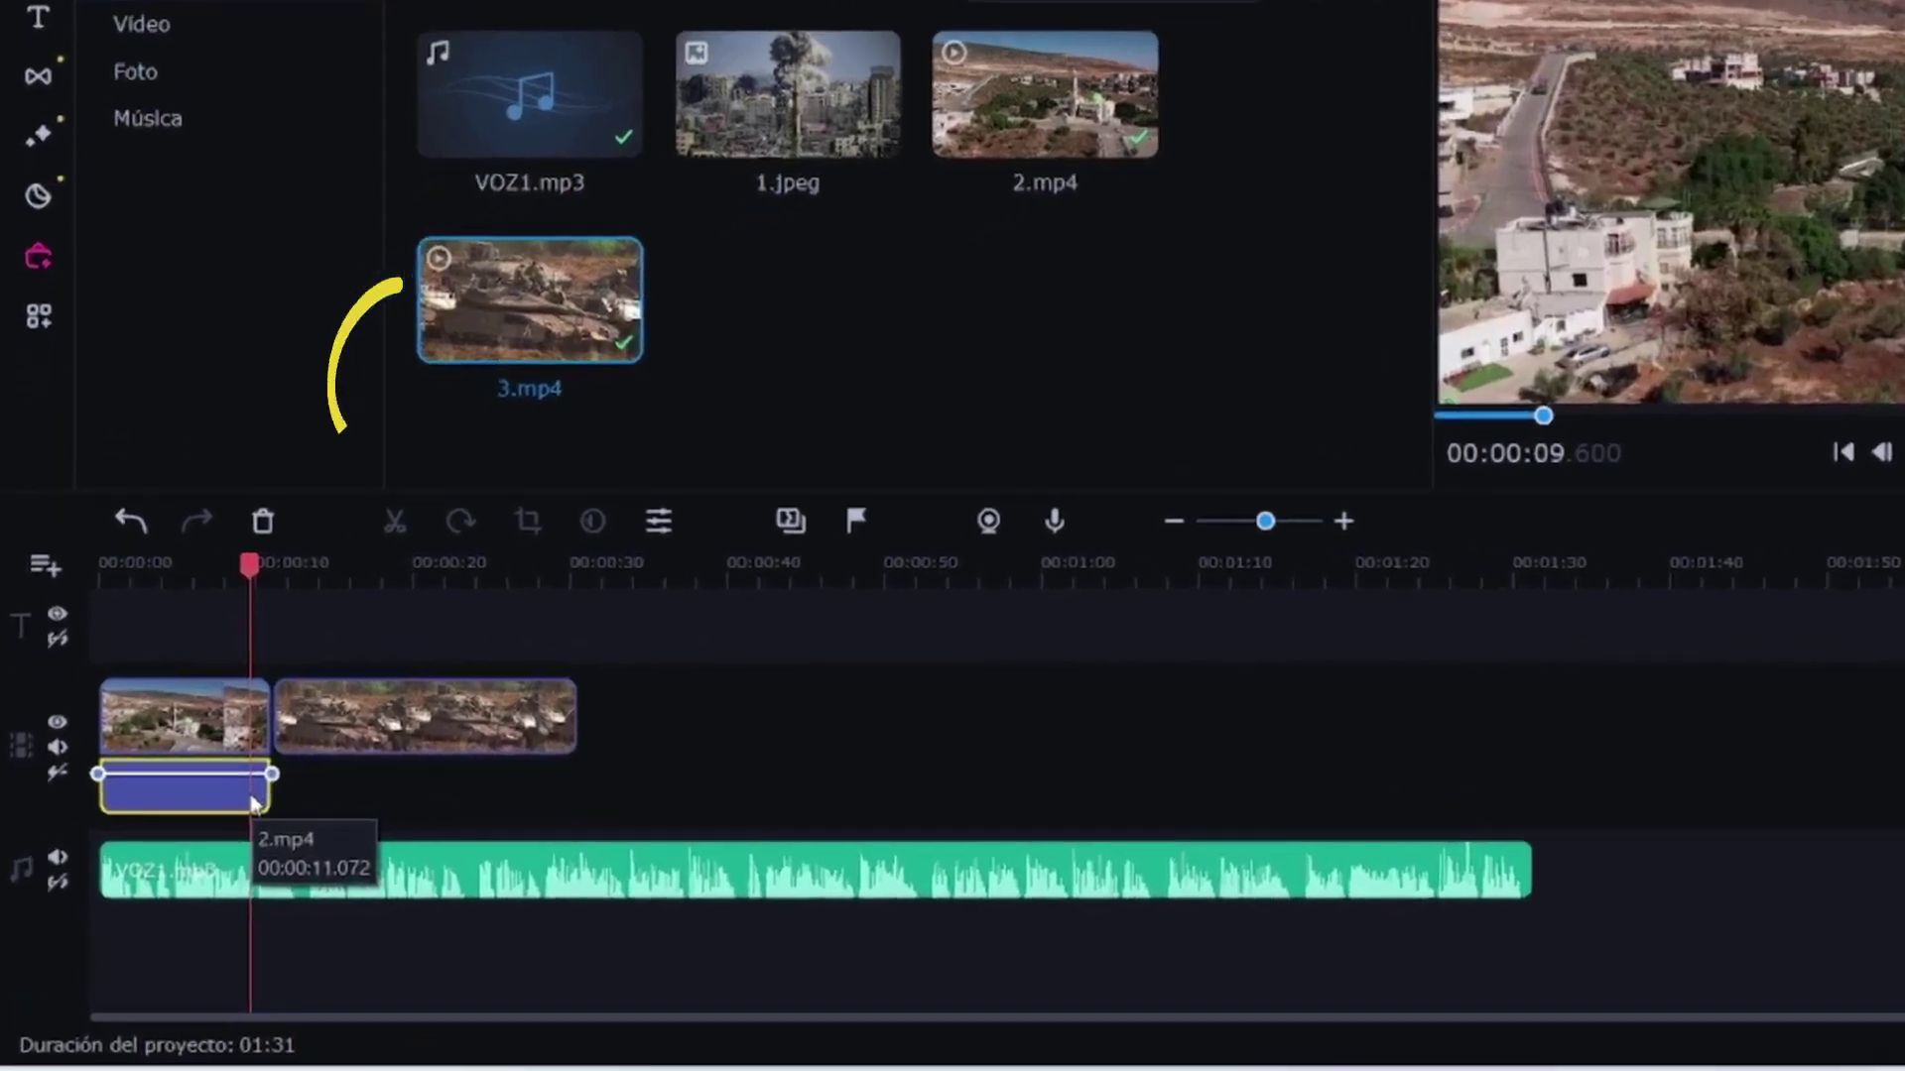
key(Delete)
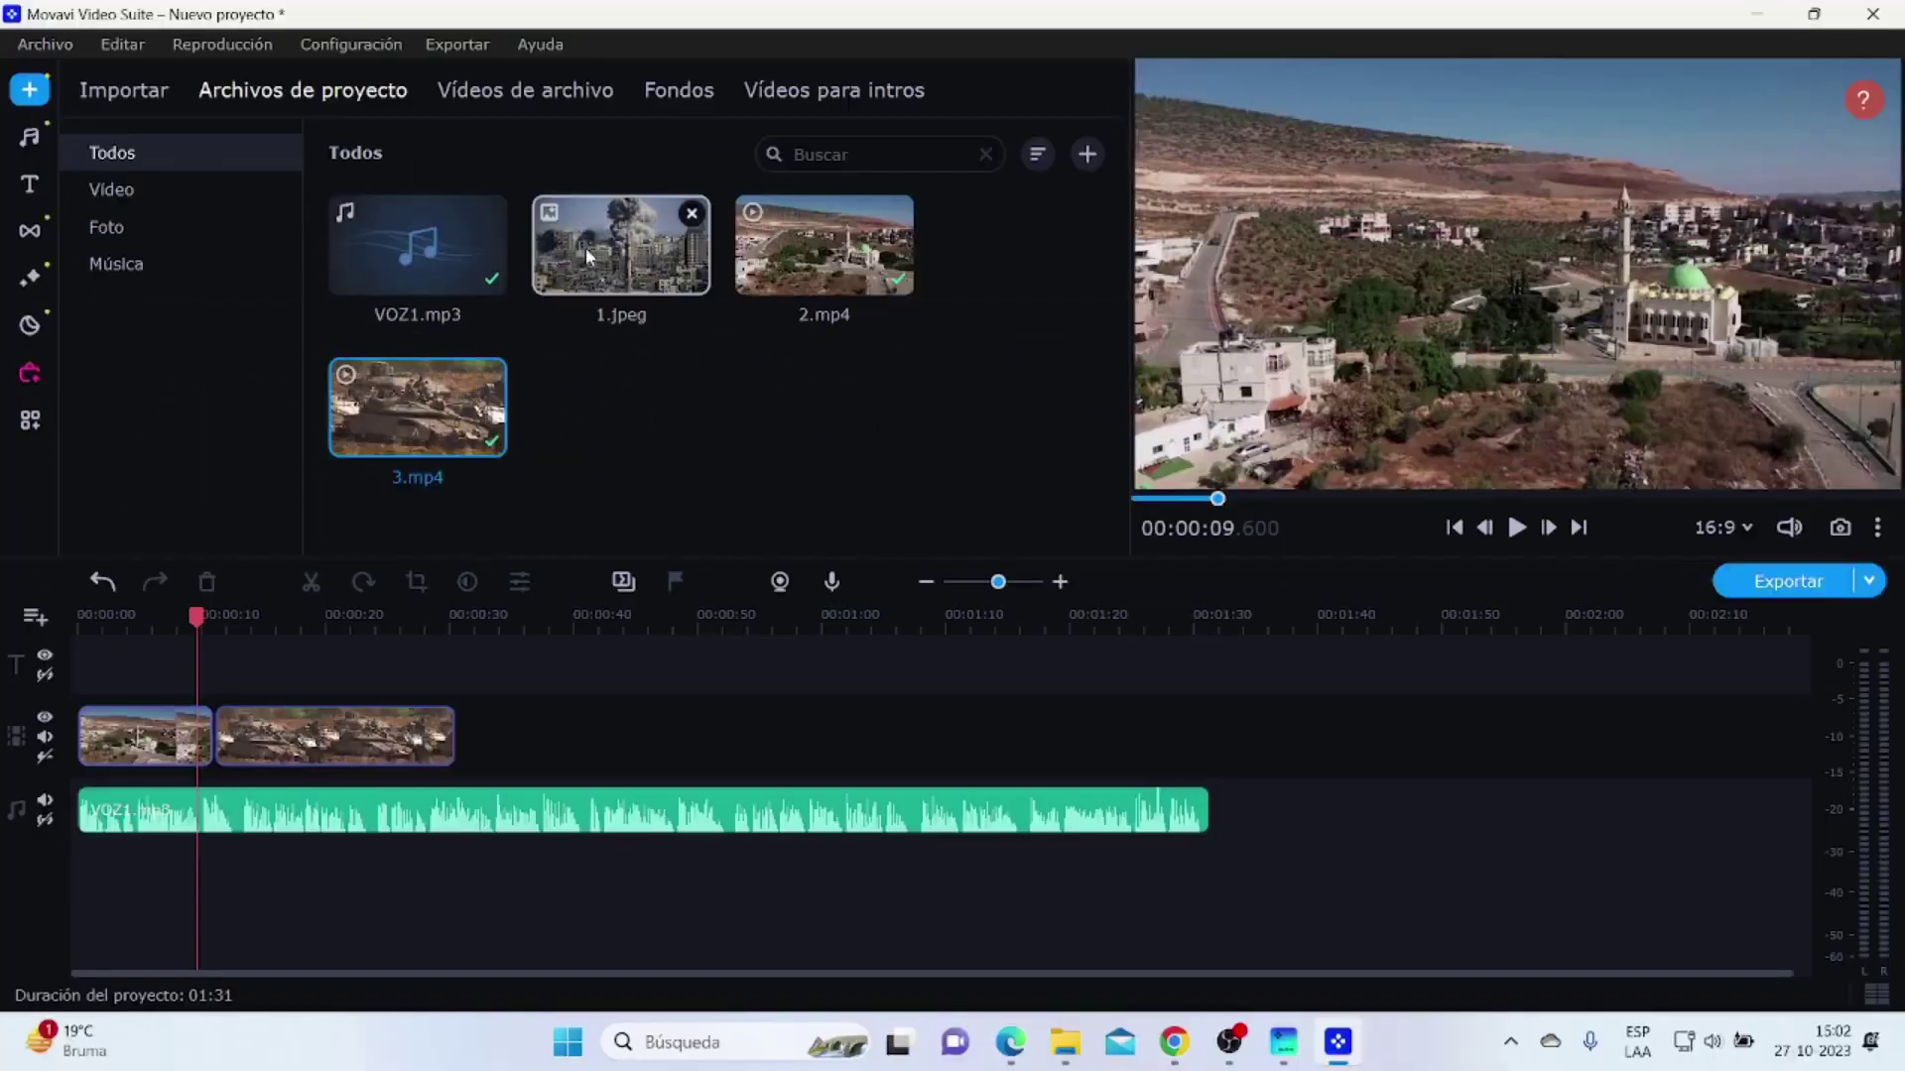
drag(585, 247, 459, 716)
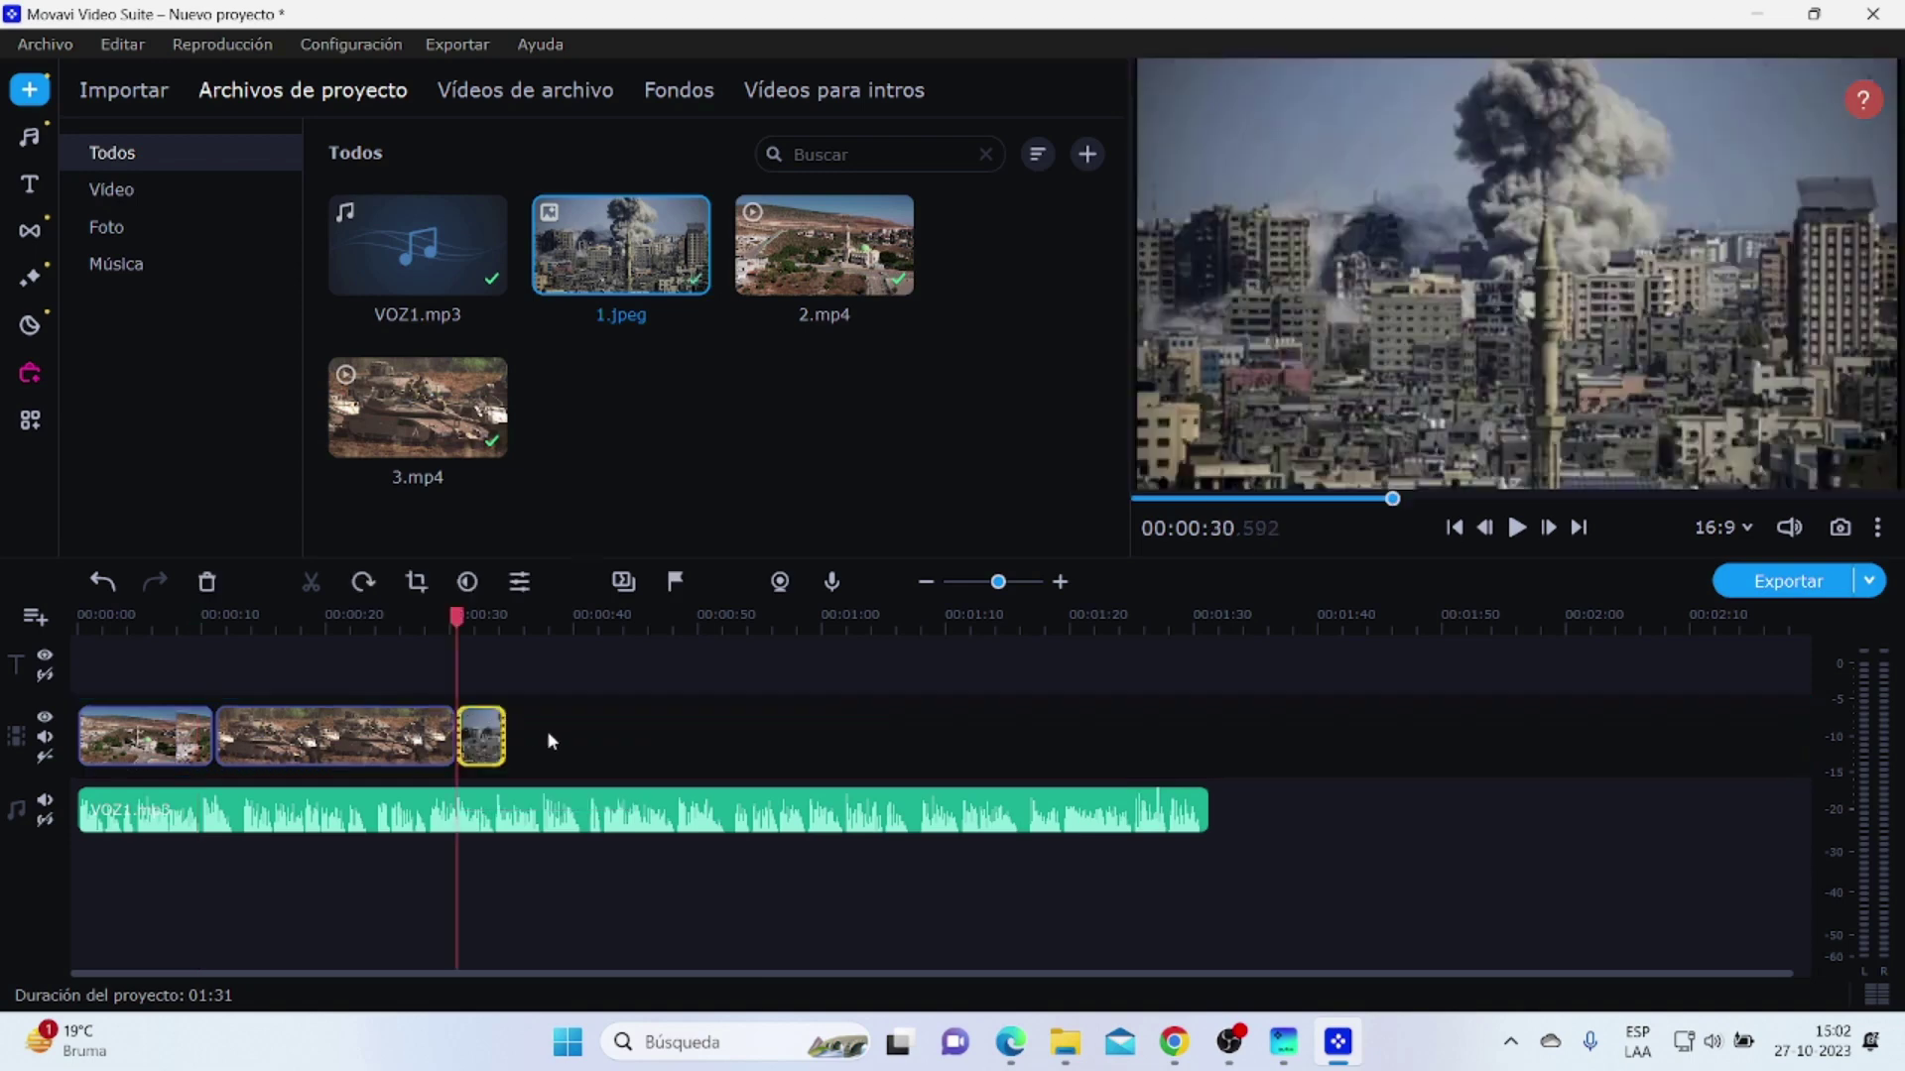
Step: Copy the three clips on the video track and paste them directly after the 1.jpeg image
click(710, 779)
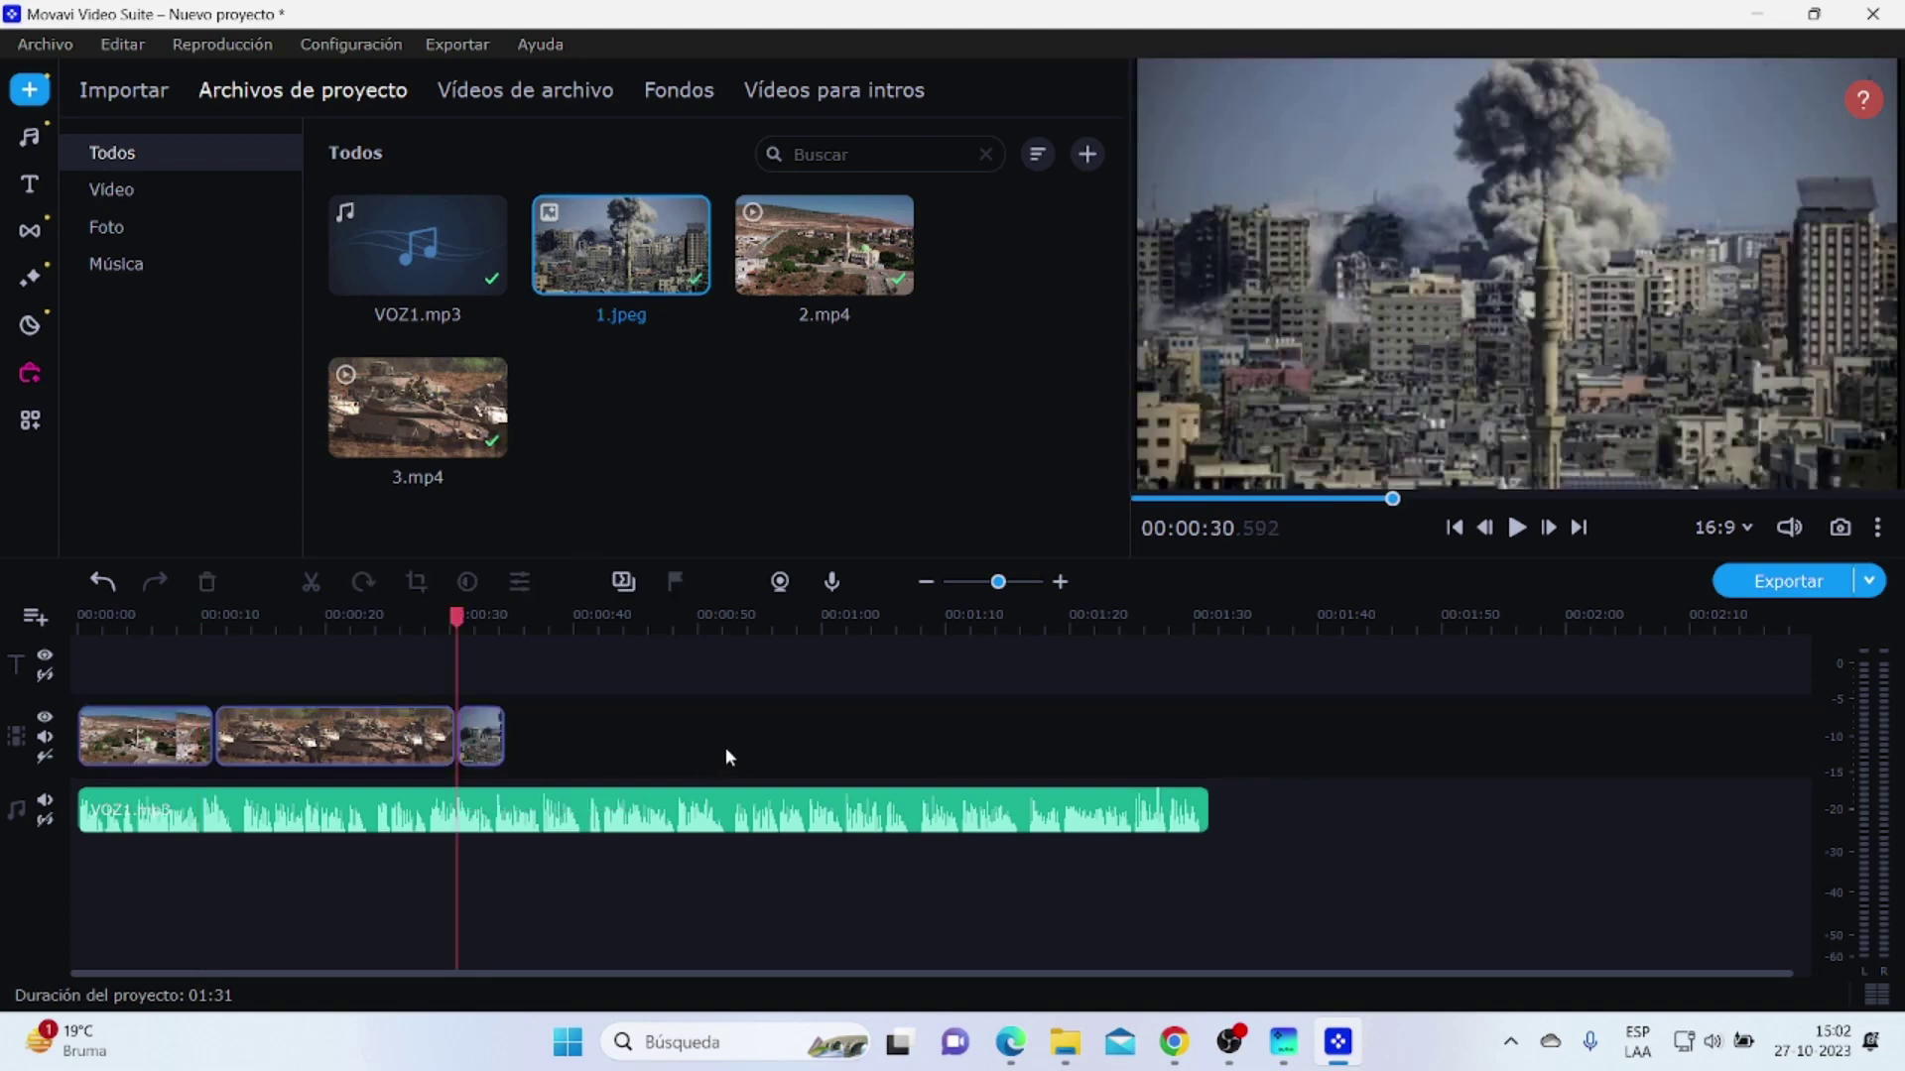
drag(729, 758, 149, 754)
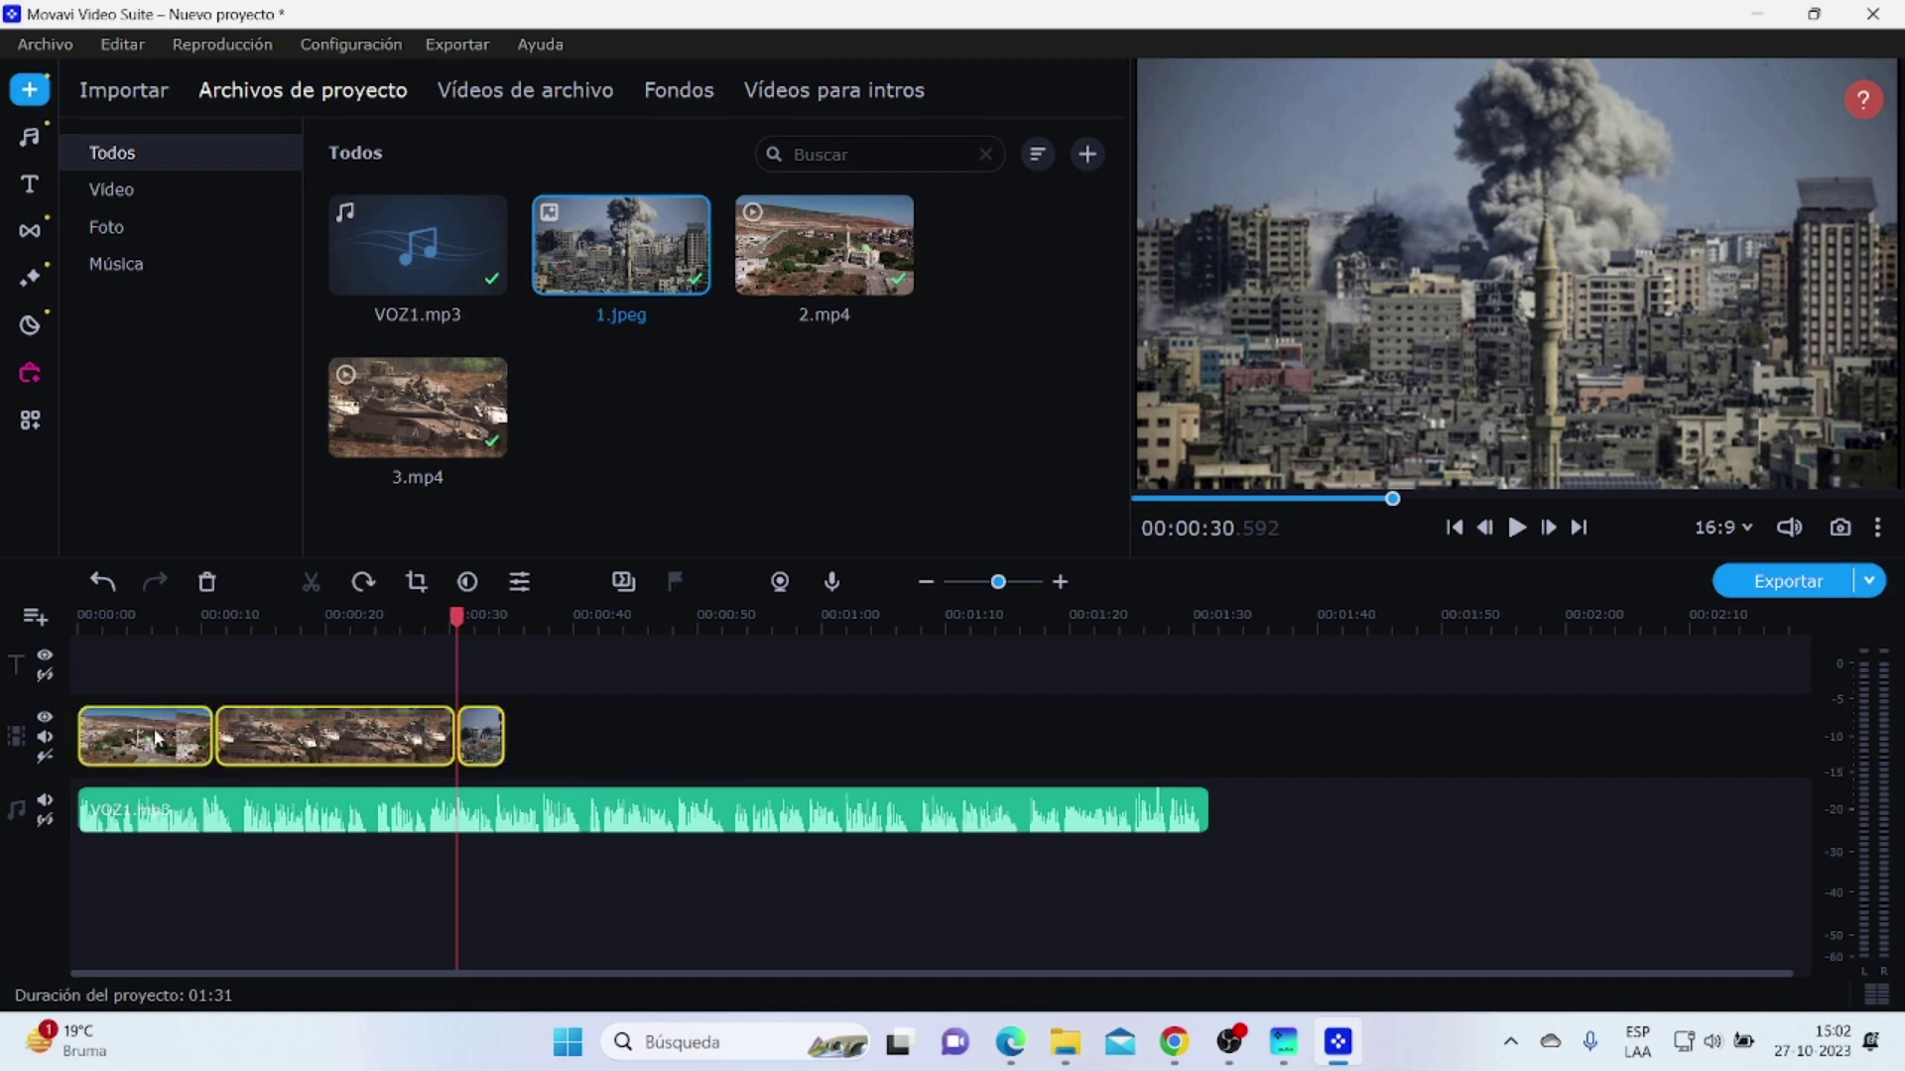
right_click(203, 737)
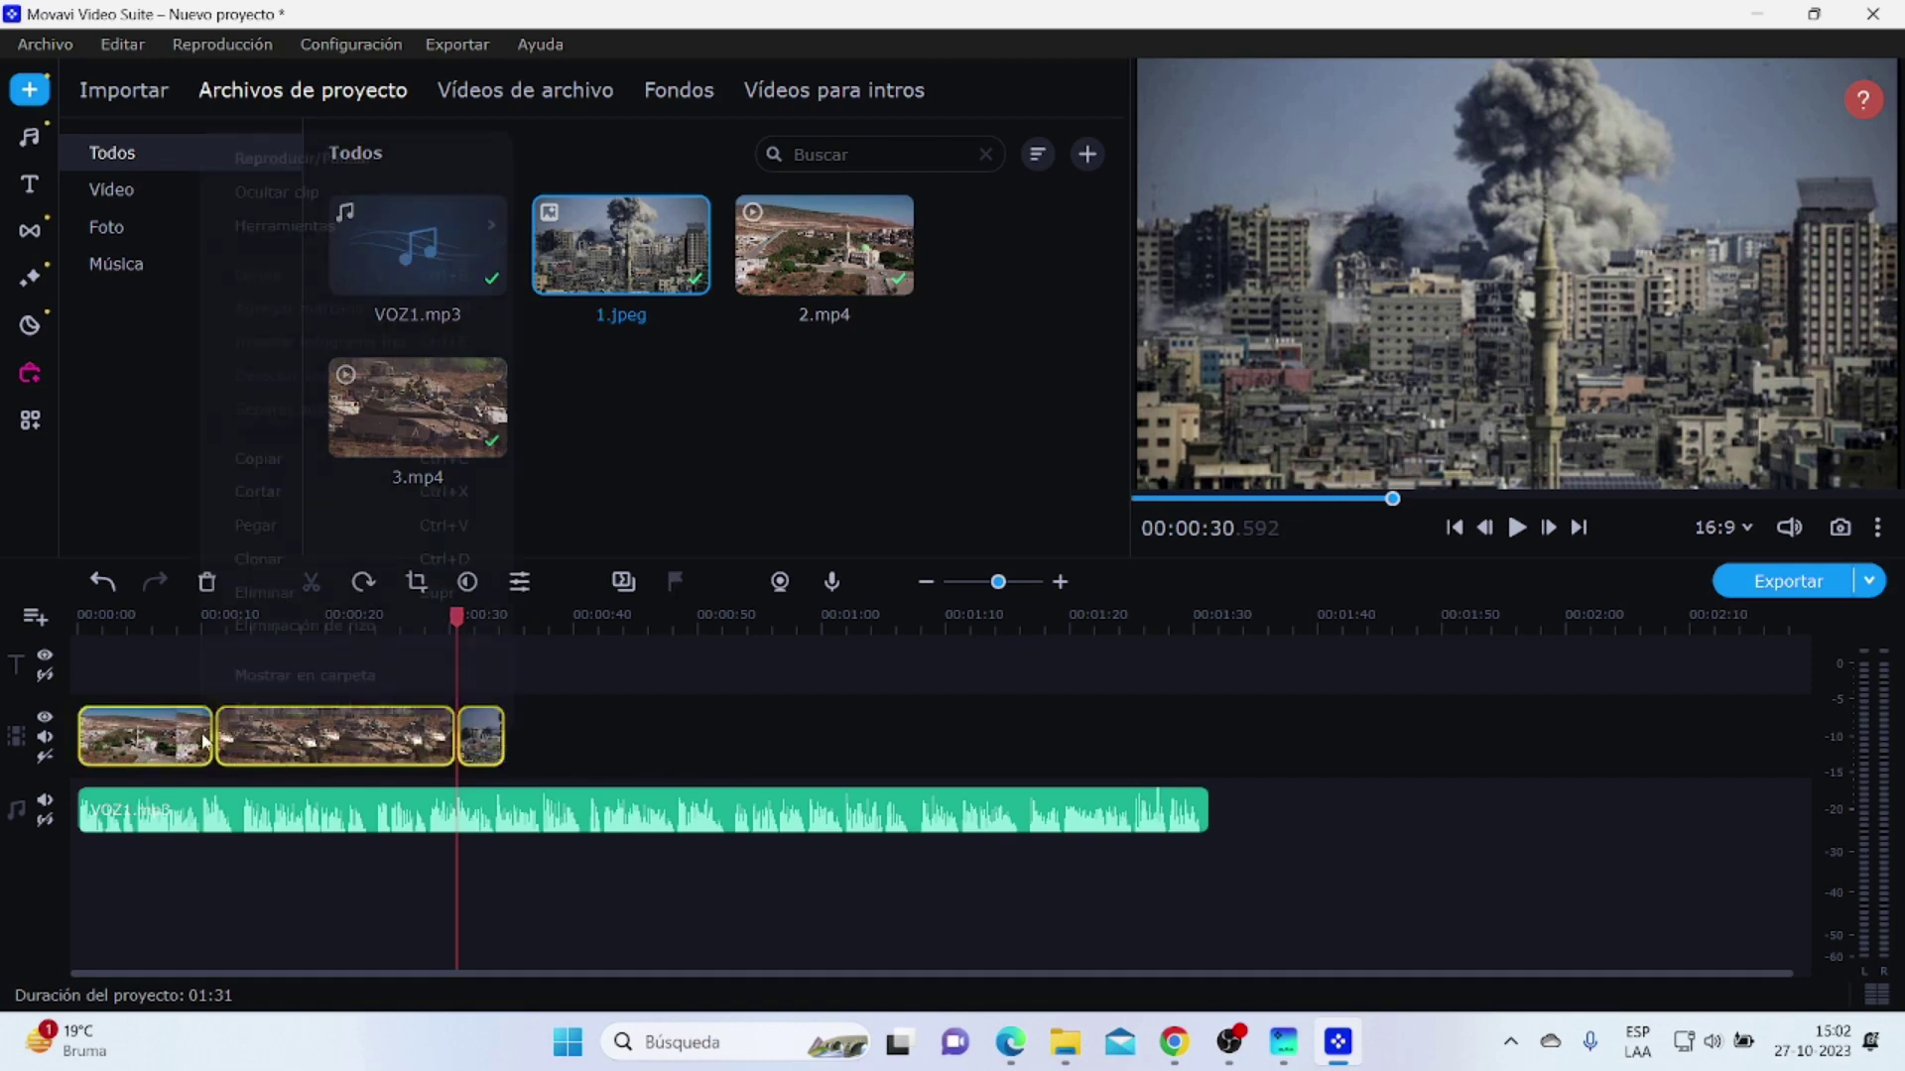
click(302, 462)
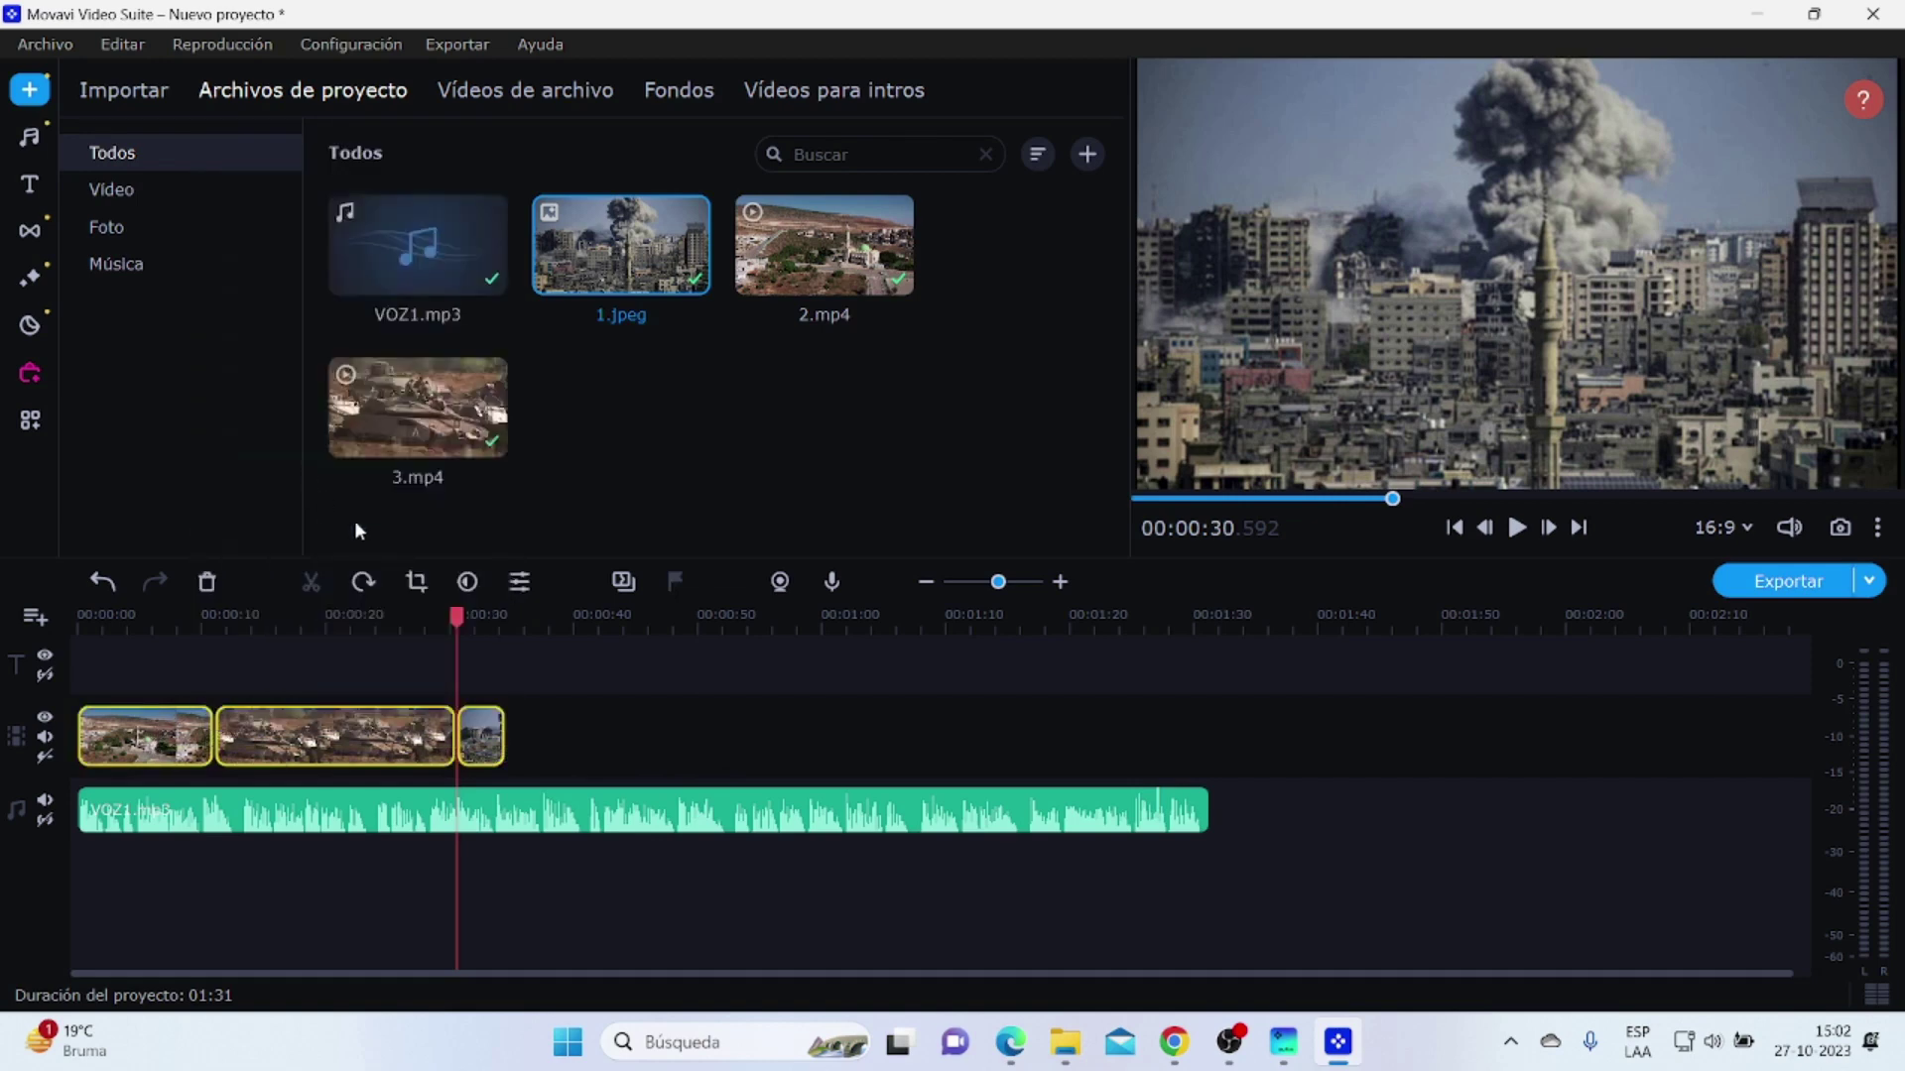
drag(460, 616, 515, 615)
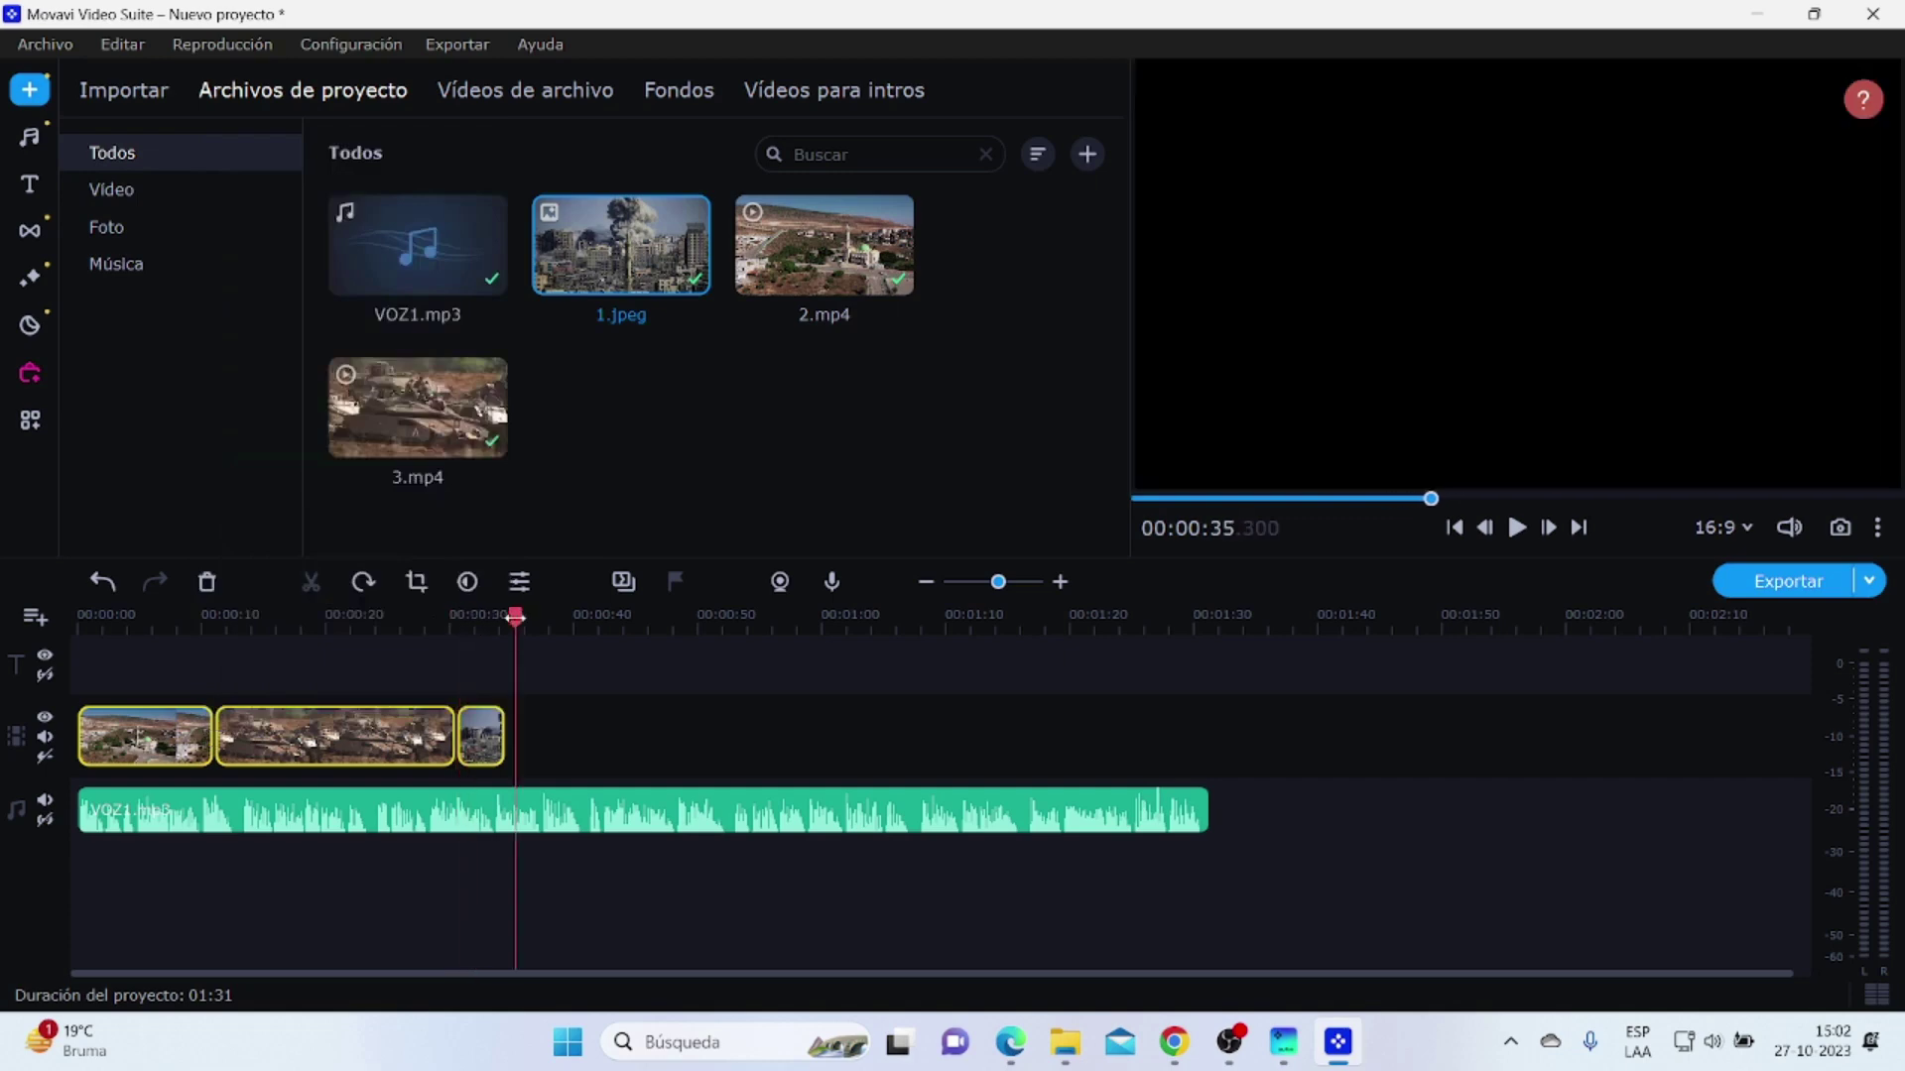
right_click(544, 744)
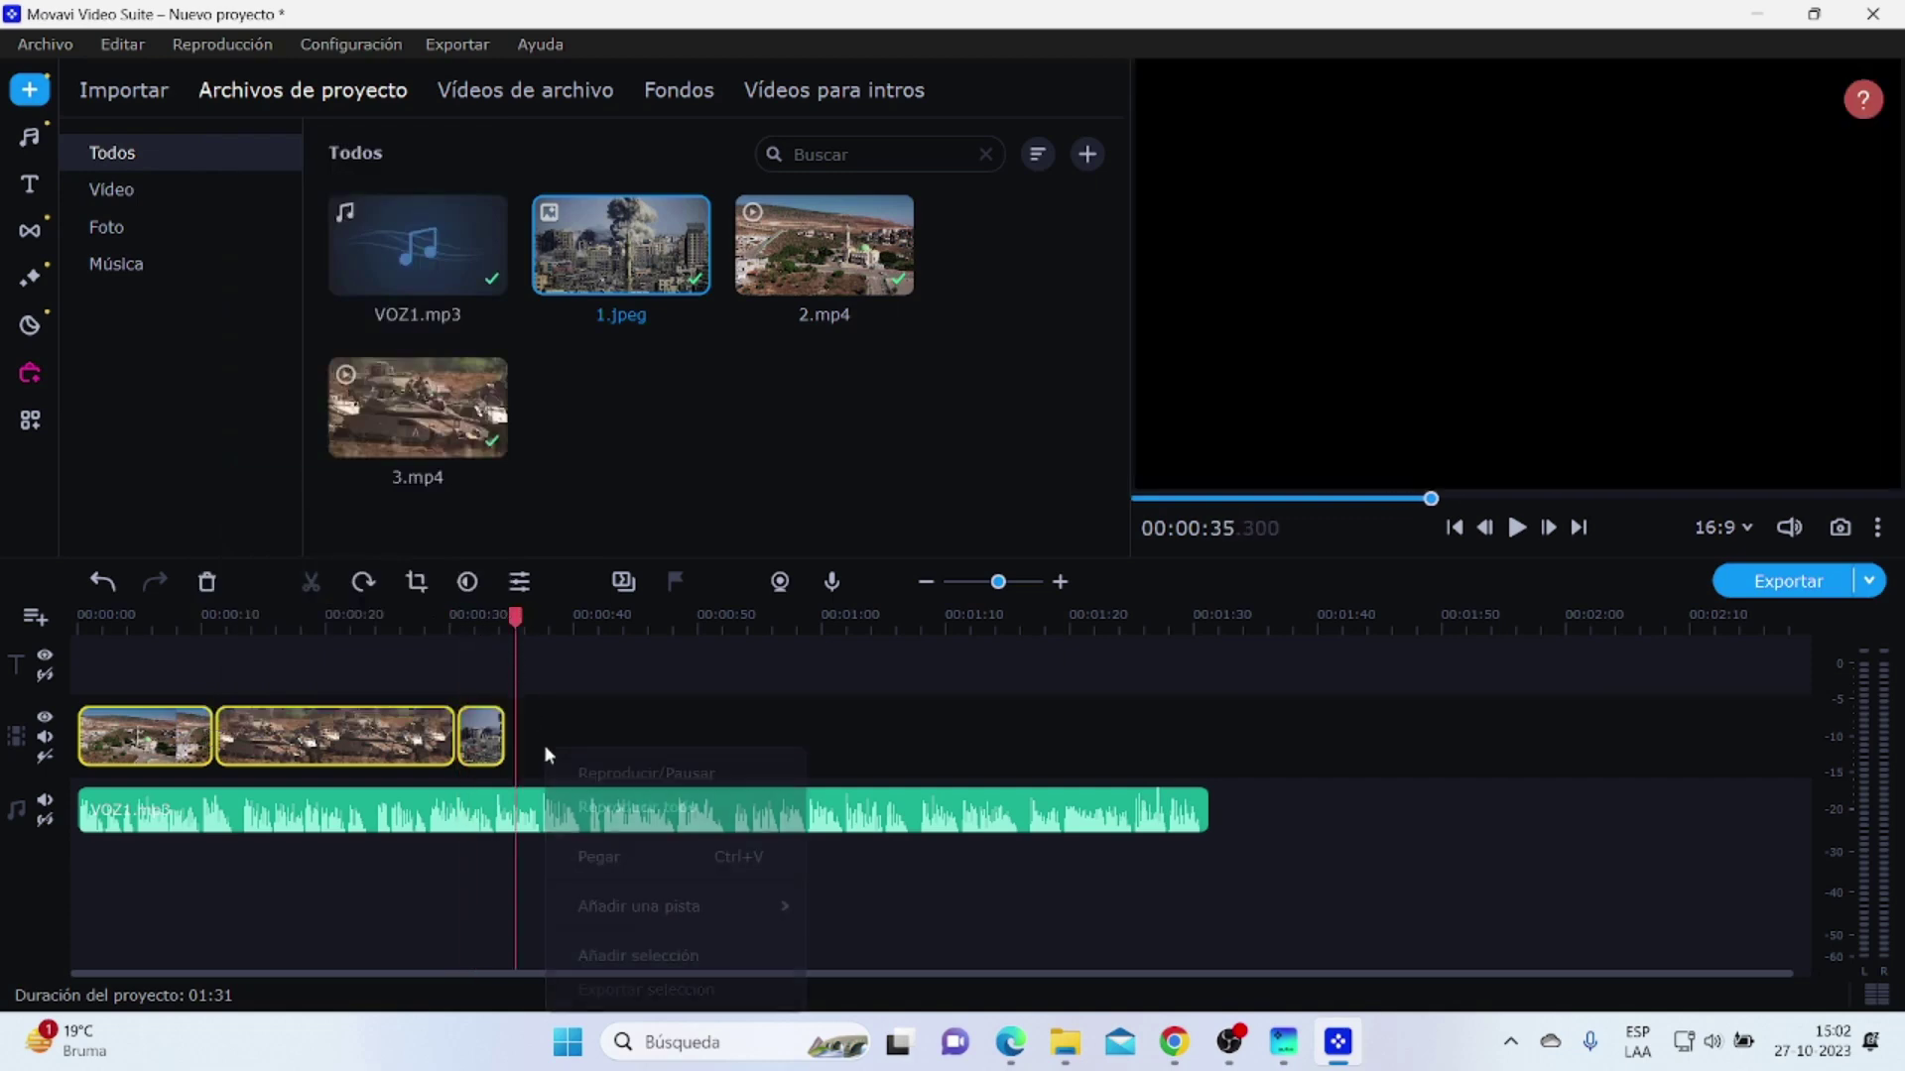
click(636, 870)
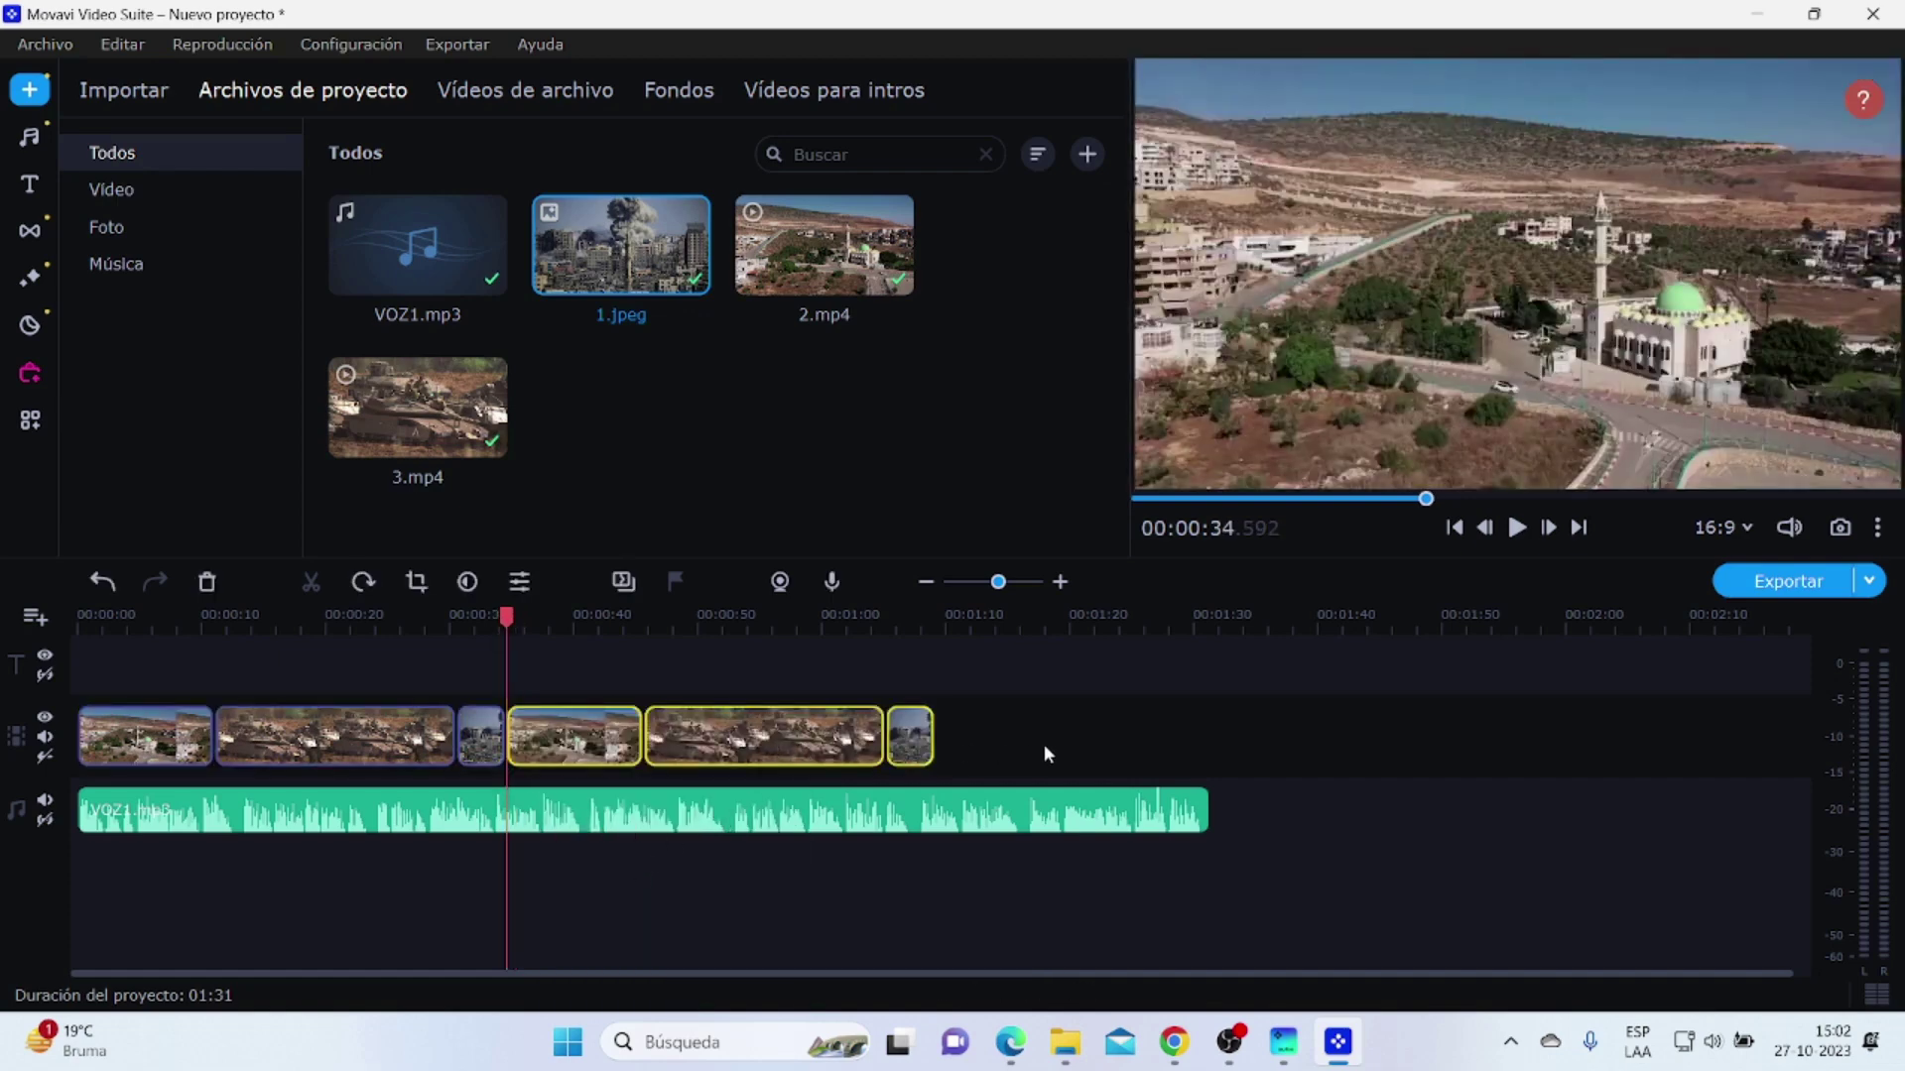
Step: Paste the copied three clips once more at the end of the video track, at about 1:09
drag(508, 625, 931, 672)
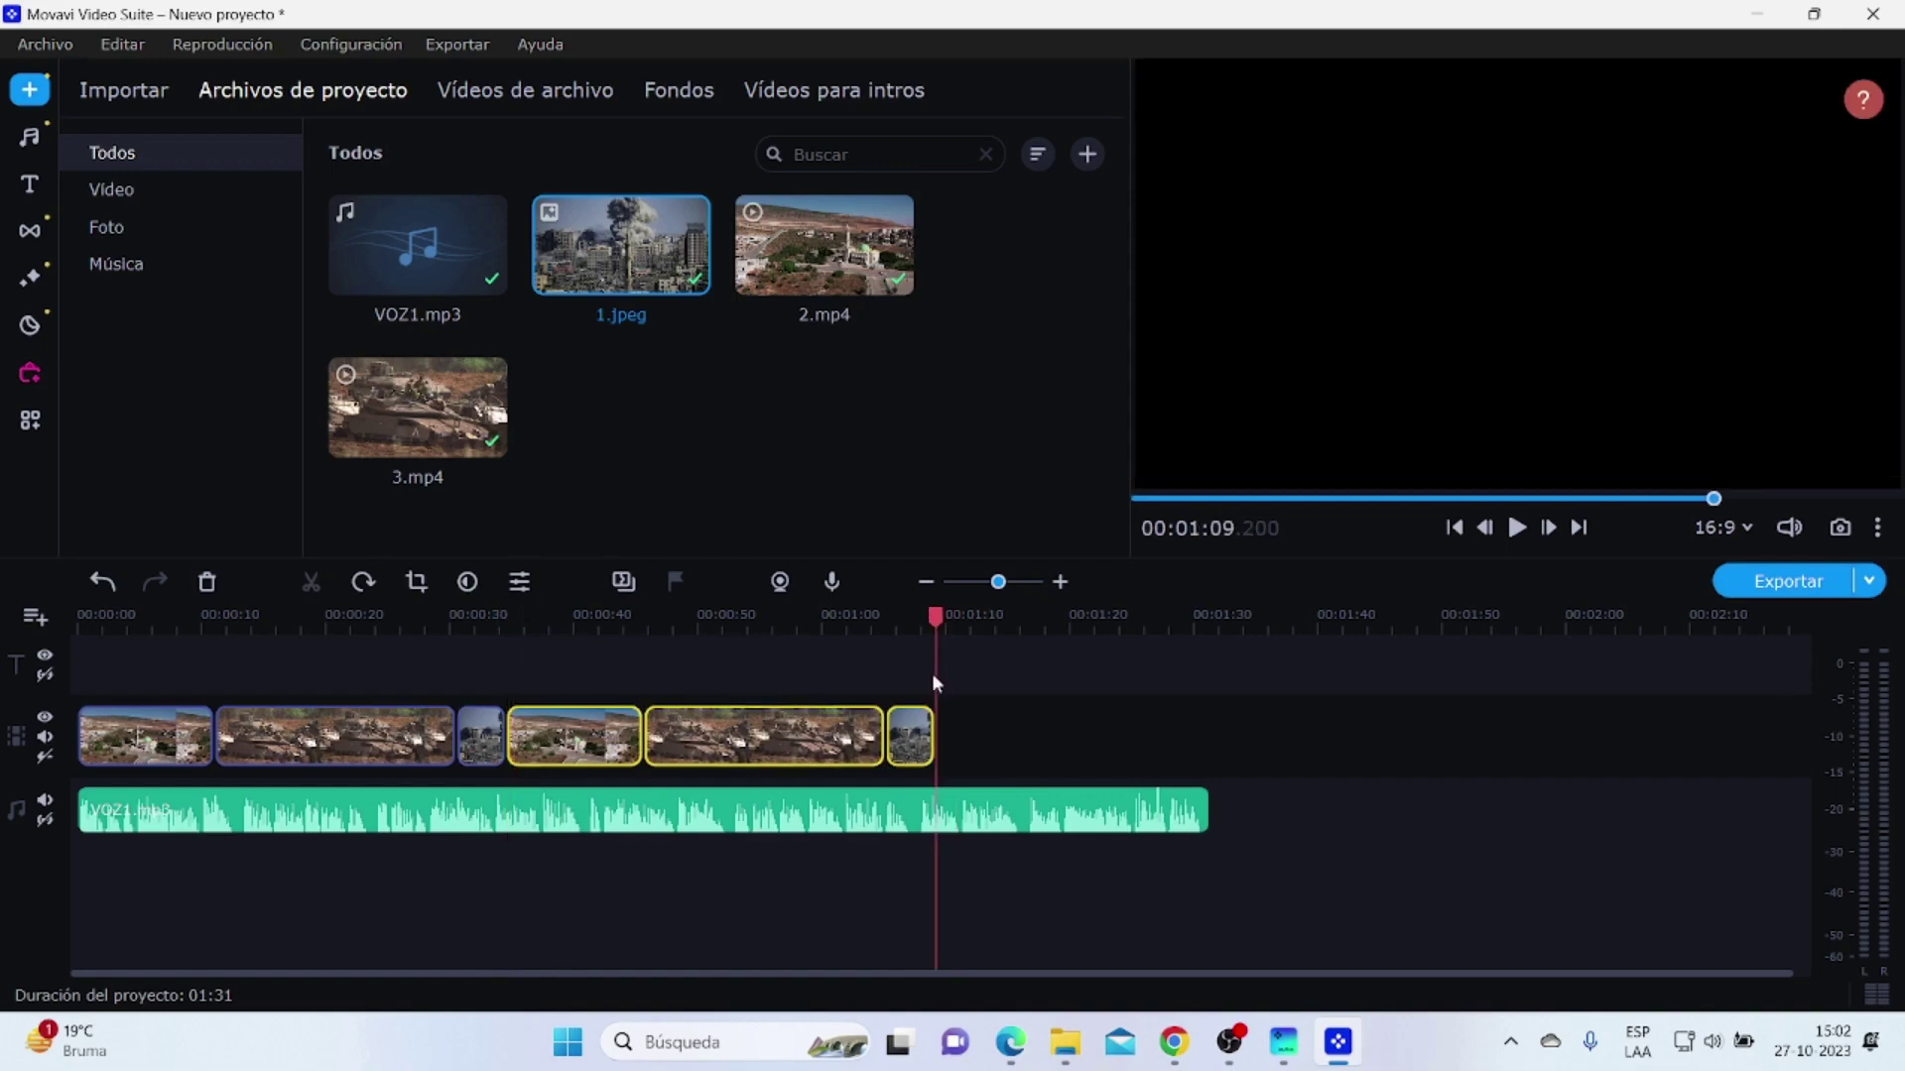
right_click(948, 736)
click(1012, 849)
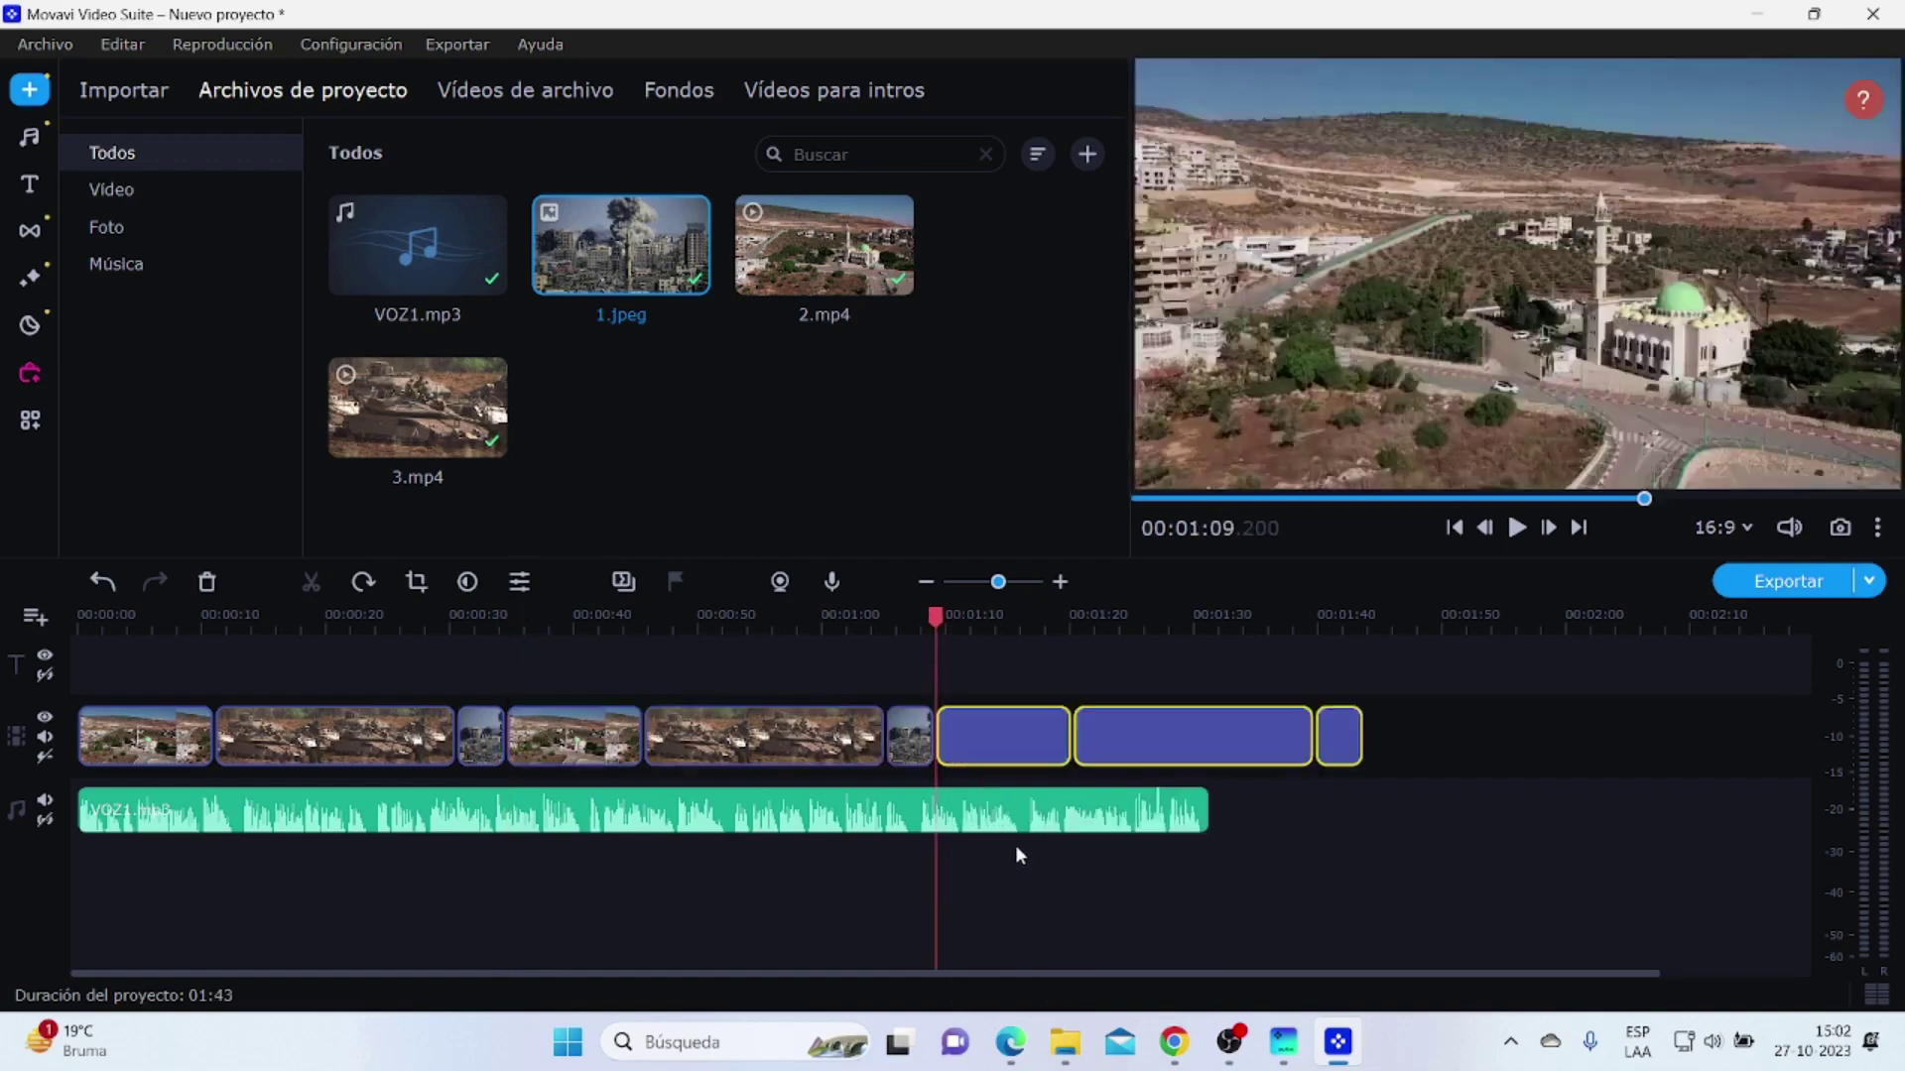
Step: Shorten the last 3.mp4 clip and adjust the closing 1.jpeg image so the video track ends together with the VOZ1 narration
click(1203, 740)
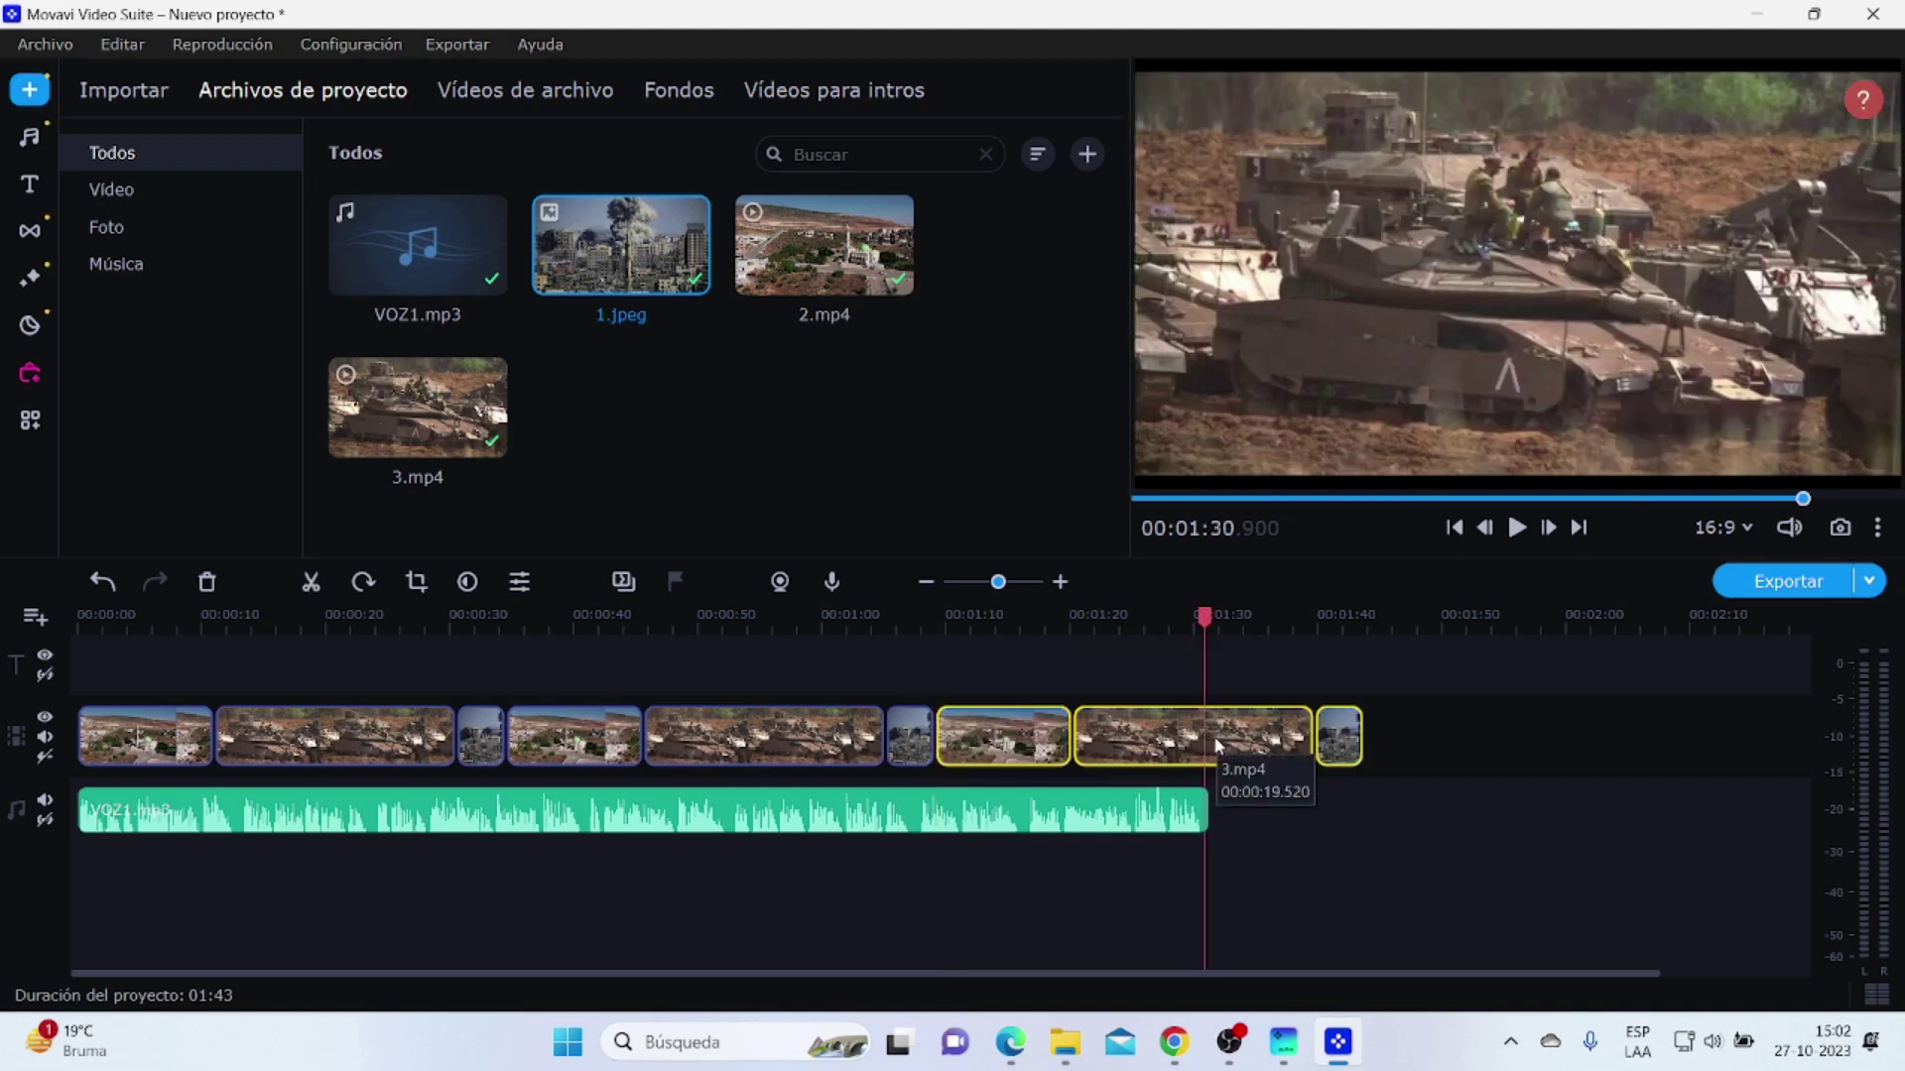
click(1175, 737)
drag(1307, 729, 1147, 731)
click(1317, 742)
drag(1316, 742, 1162, 739)
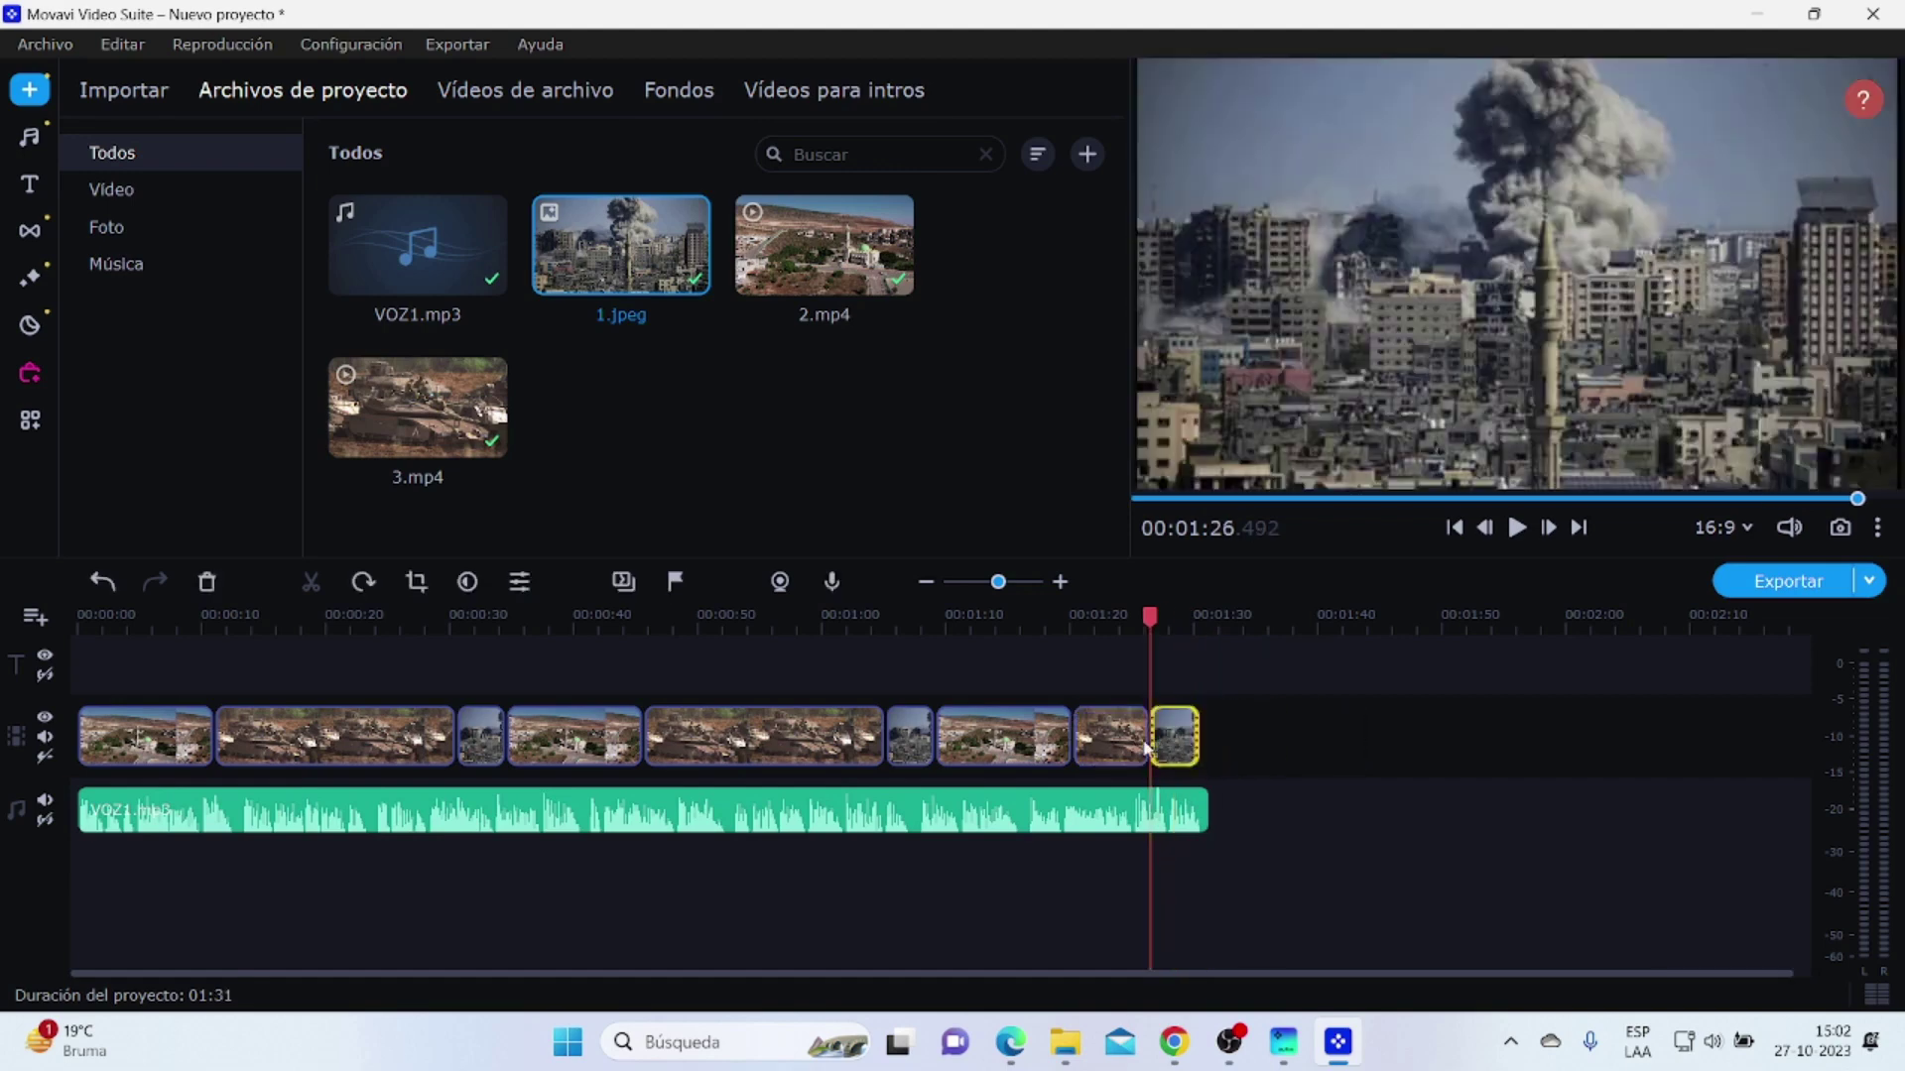
click(1146, 744)
mouse_move(1147, 739)
mouse_down()
mouse_move(1173, 739)
mouse_move(1157, 740)
mouse_up()
click(1198, 742)
double_click(1199, 740)
drag(1203, 737, 1210, 738)
Step: Play the assembled timeline from the start to review the opening seconds against the narration
drag(1212, 622, 5, 632)
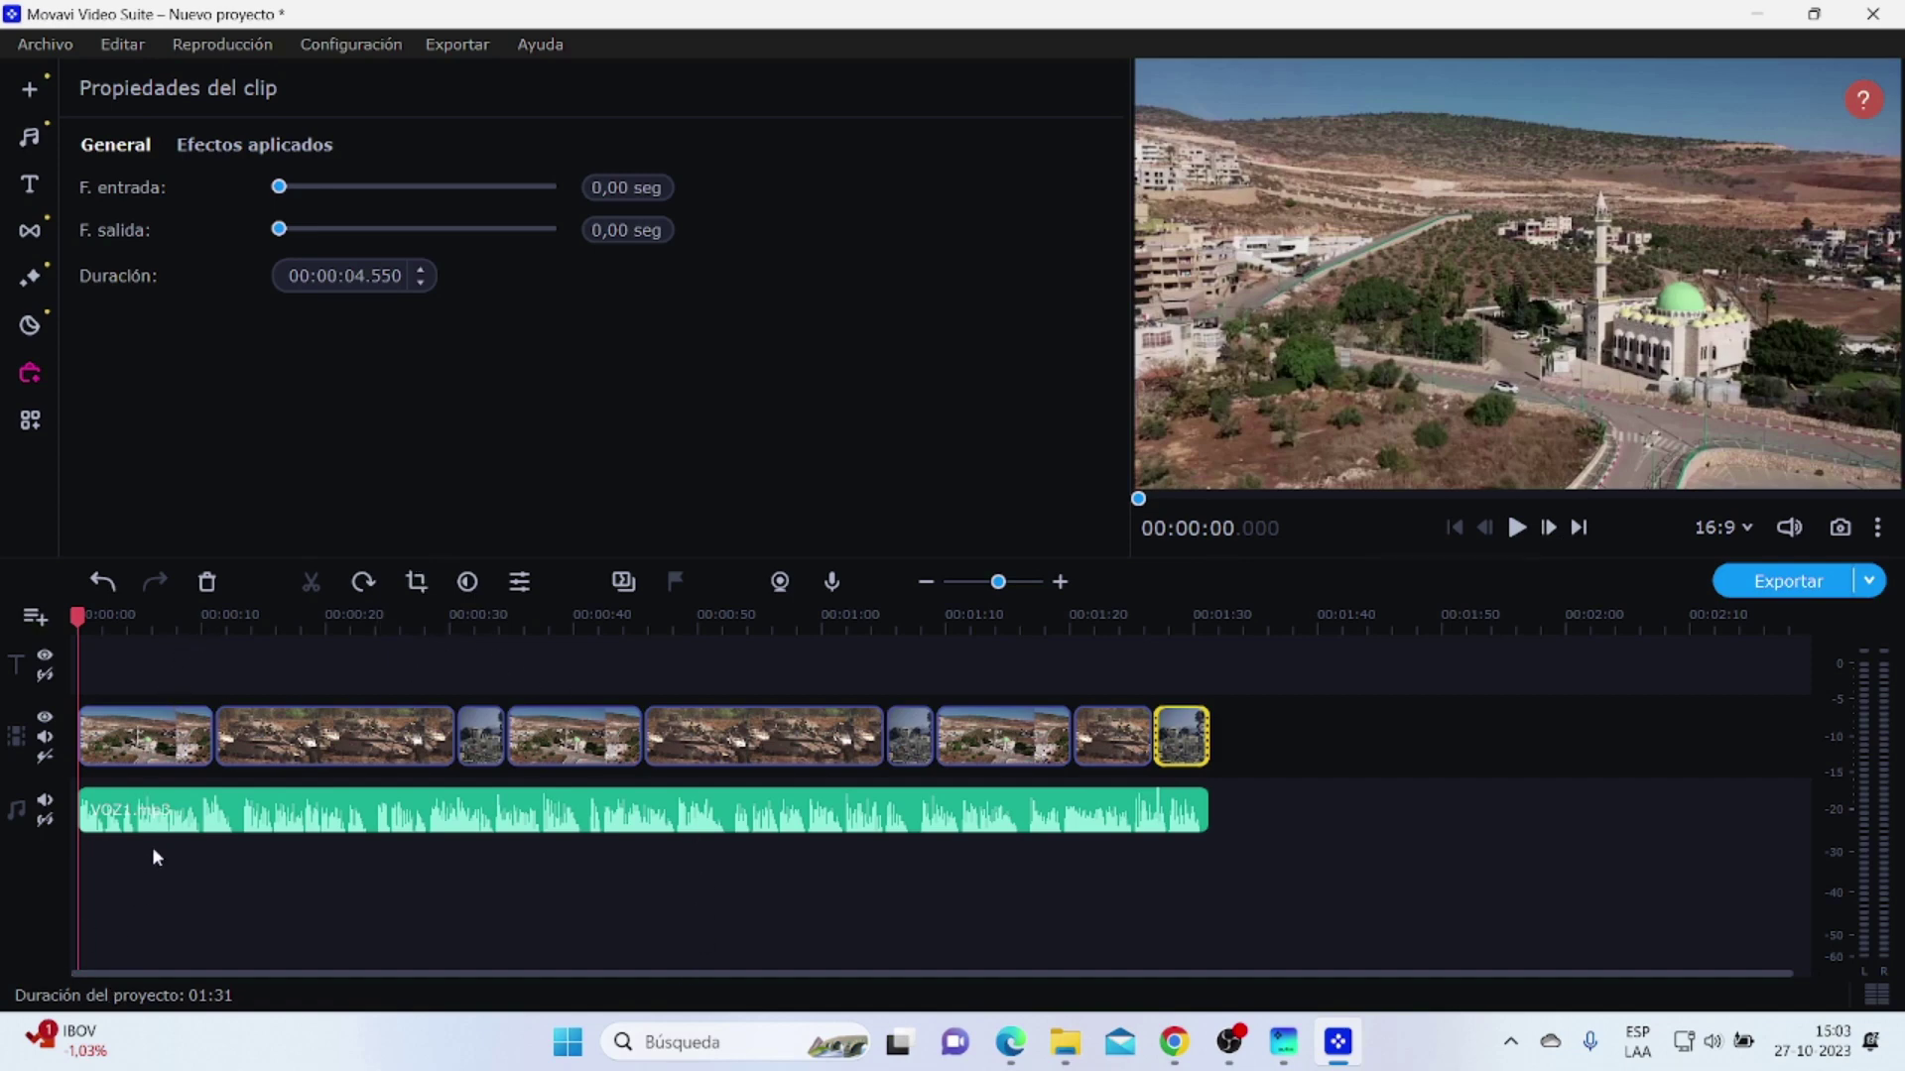
key(space)
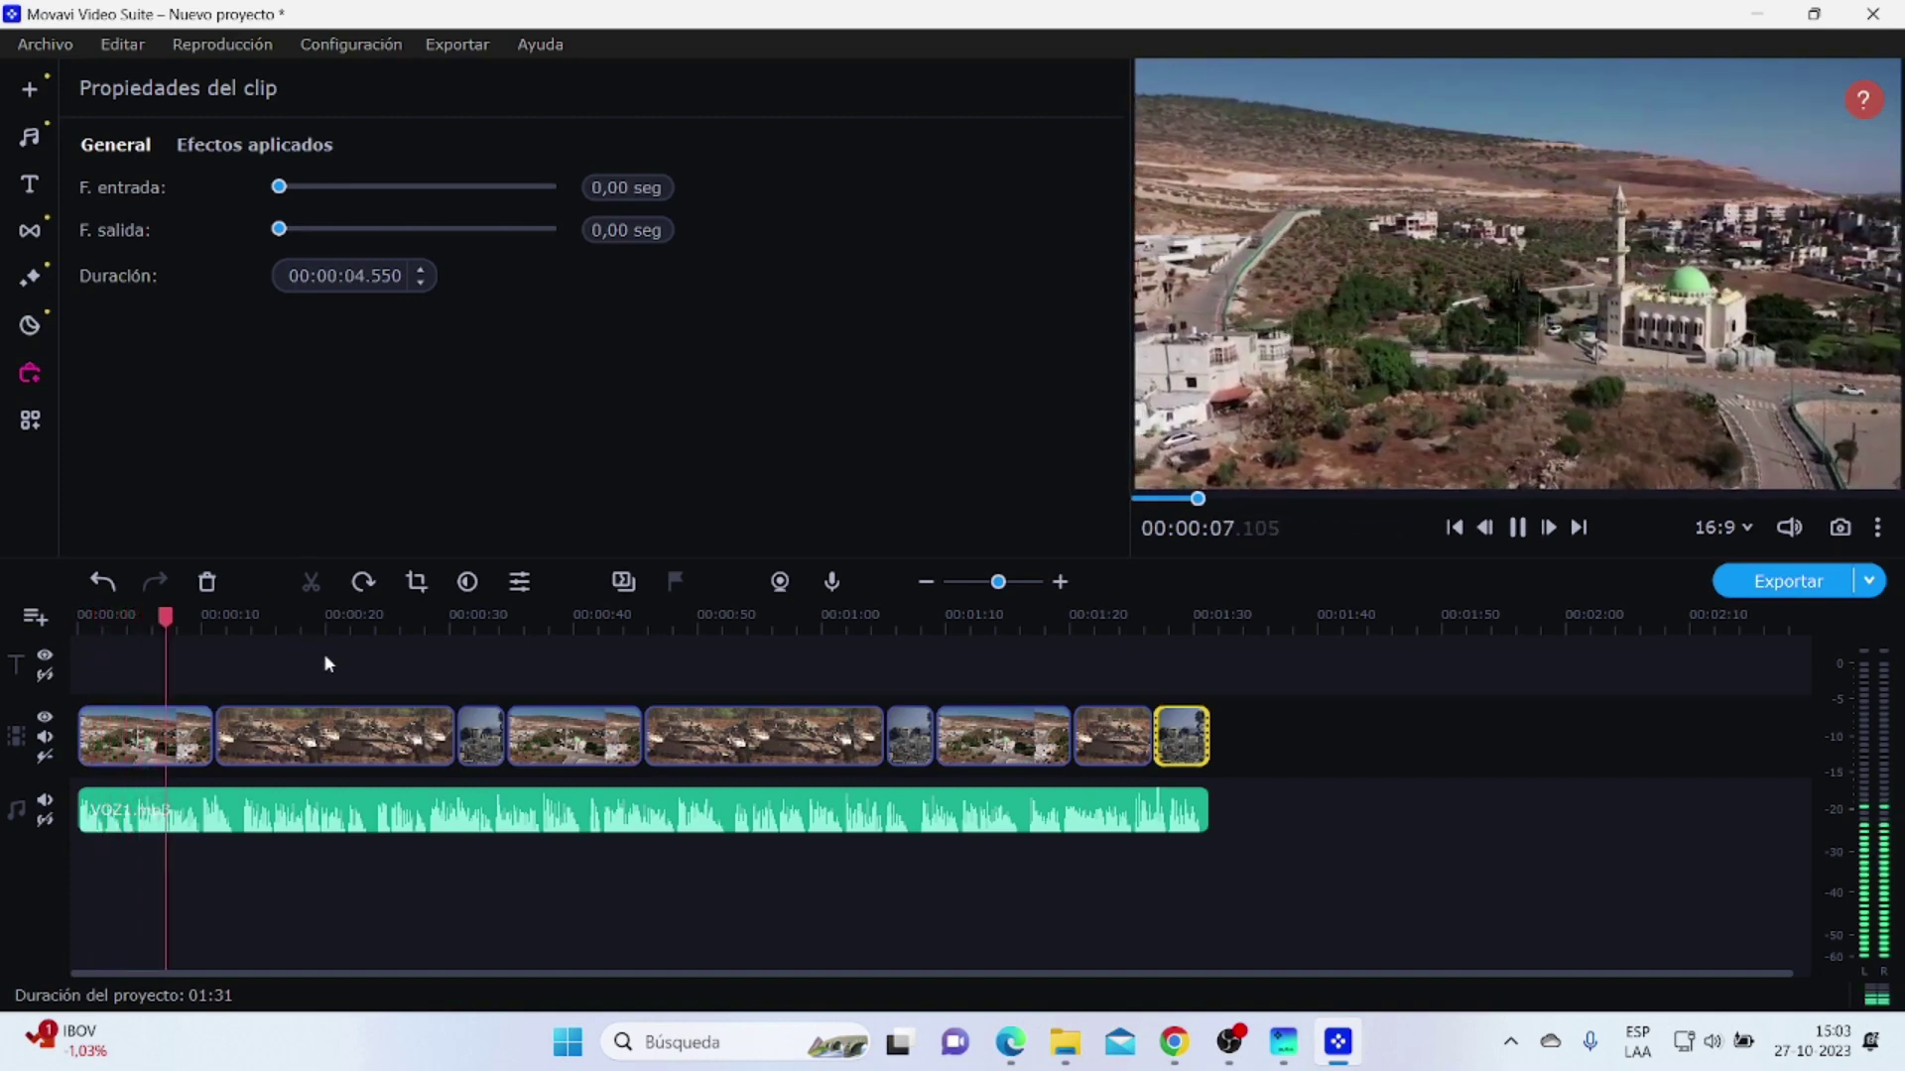
key(space)
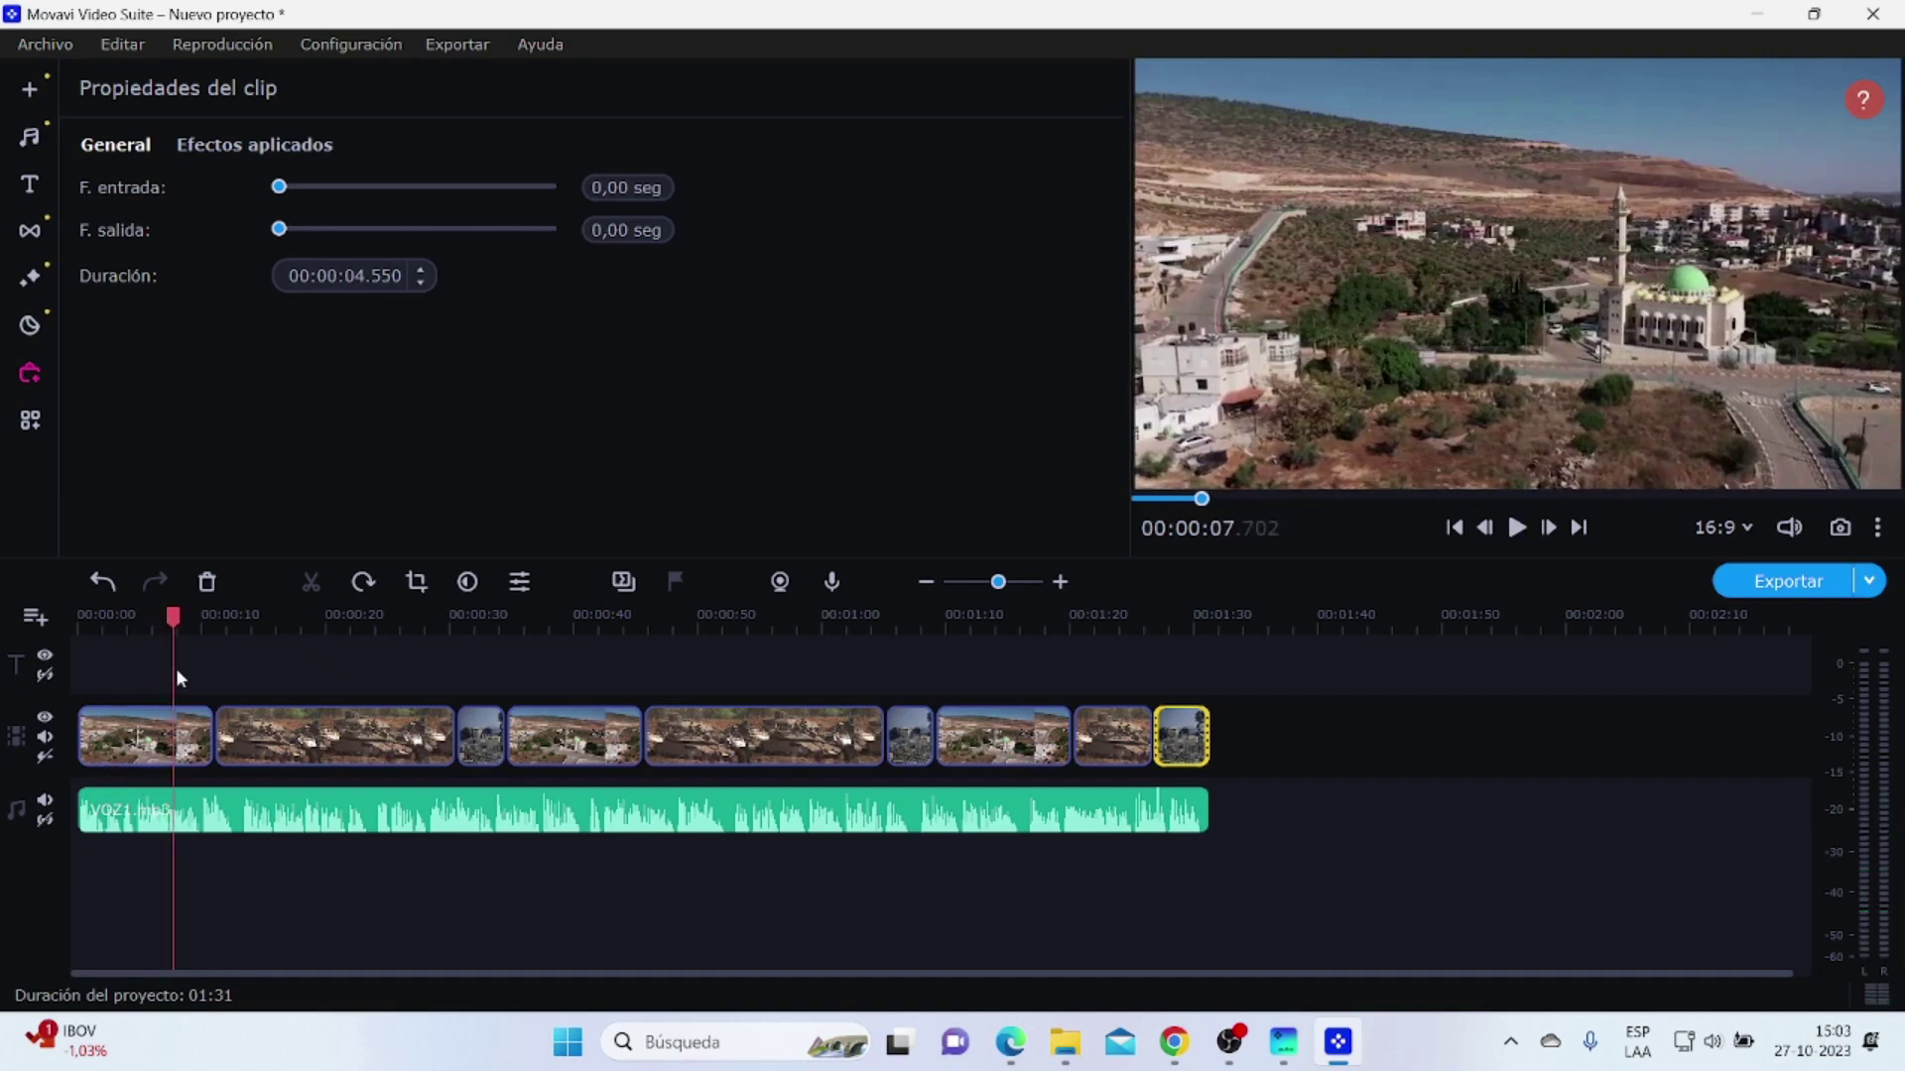
Step: Split the first 2.mp4 clip at about 4 and 8 seconds into three pieces
mouse_move(166, 622)
mouse_down()
mouse_move(144, 620)
mouse_move(144, 592)
mouse_move(74, 617)
mouse_move(130, 617)
mouse_up()
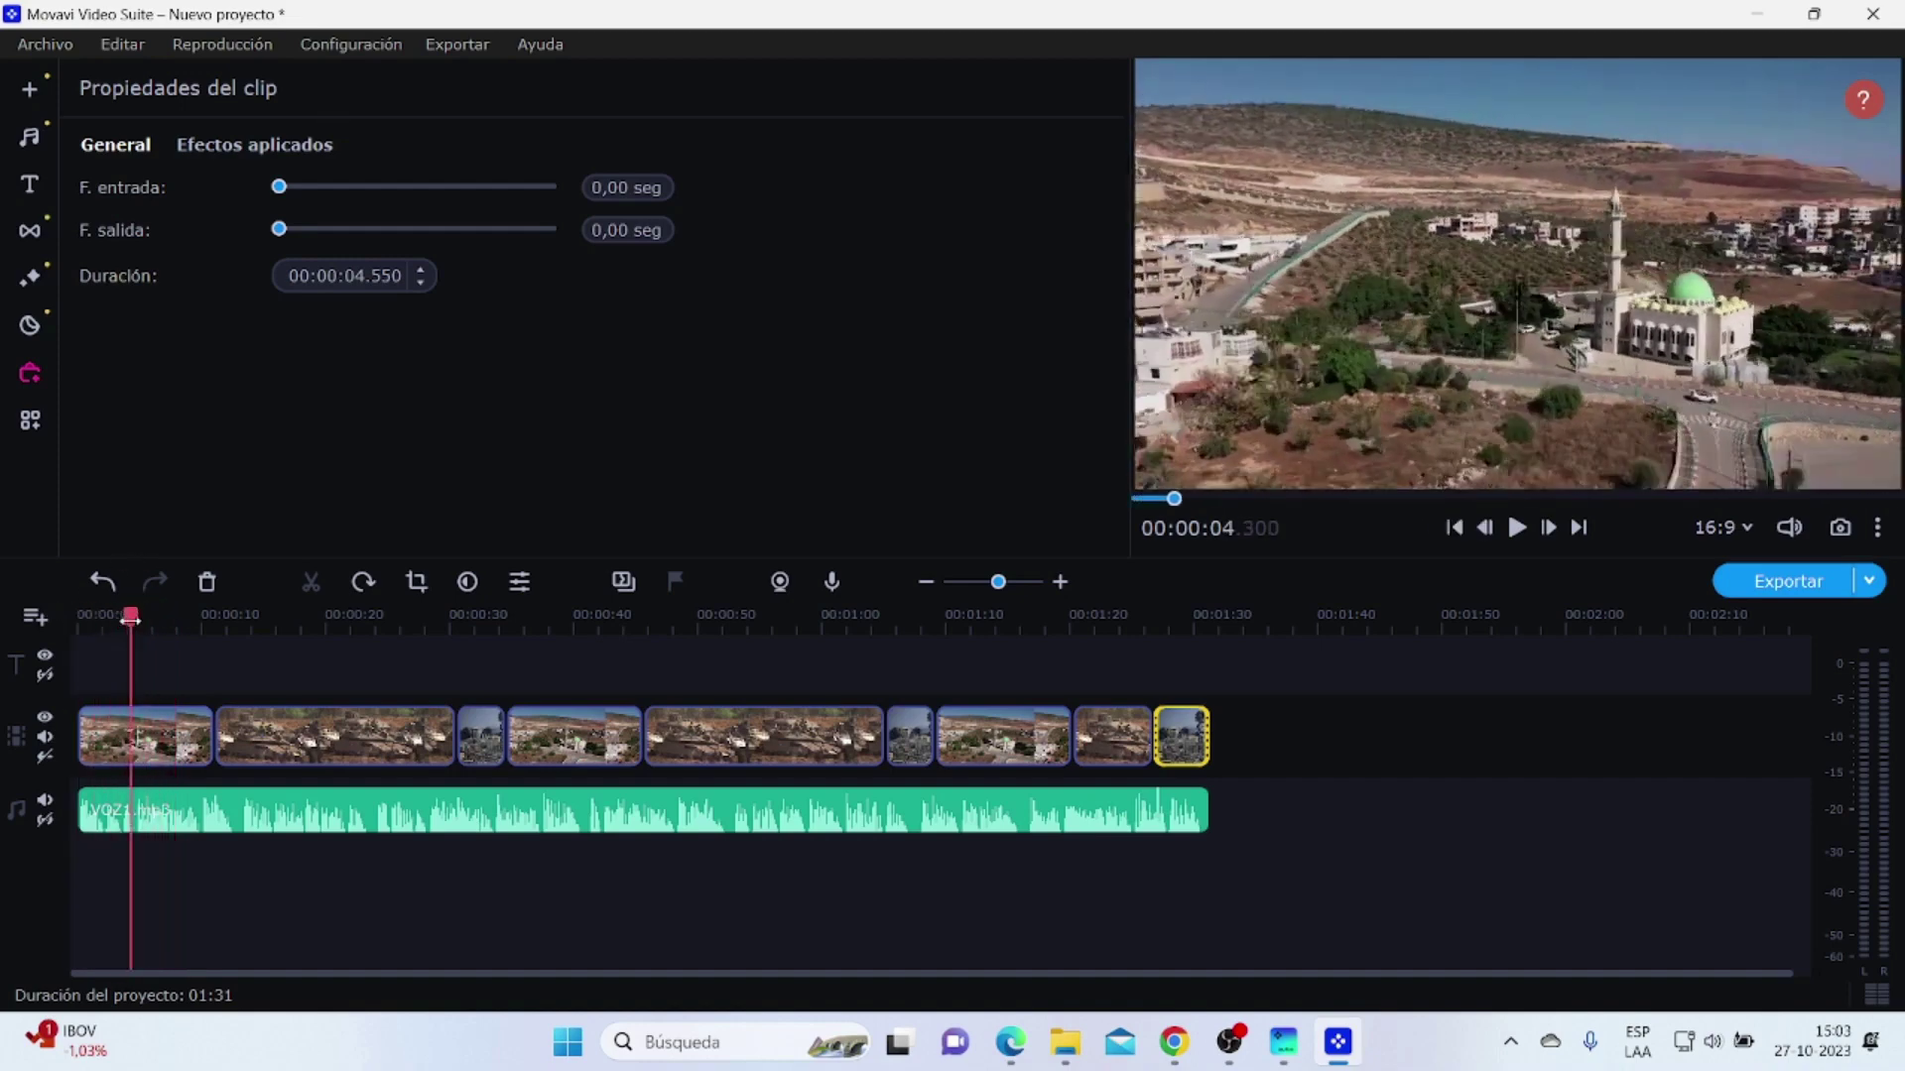
click(127, 754)
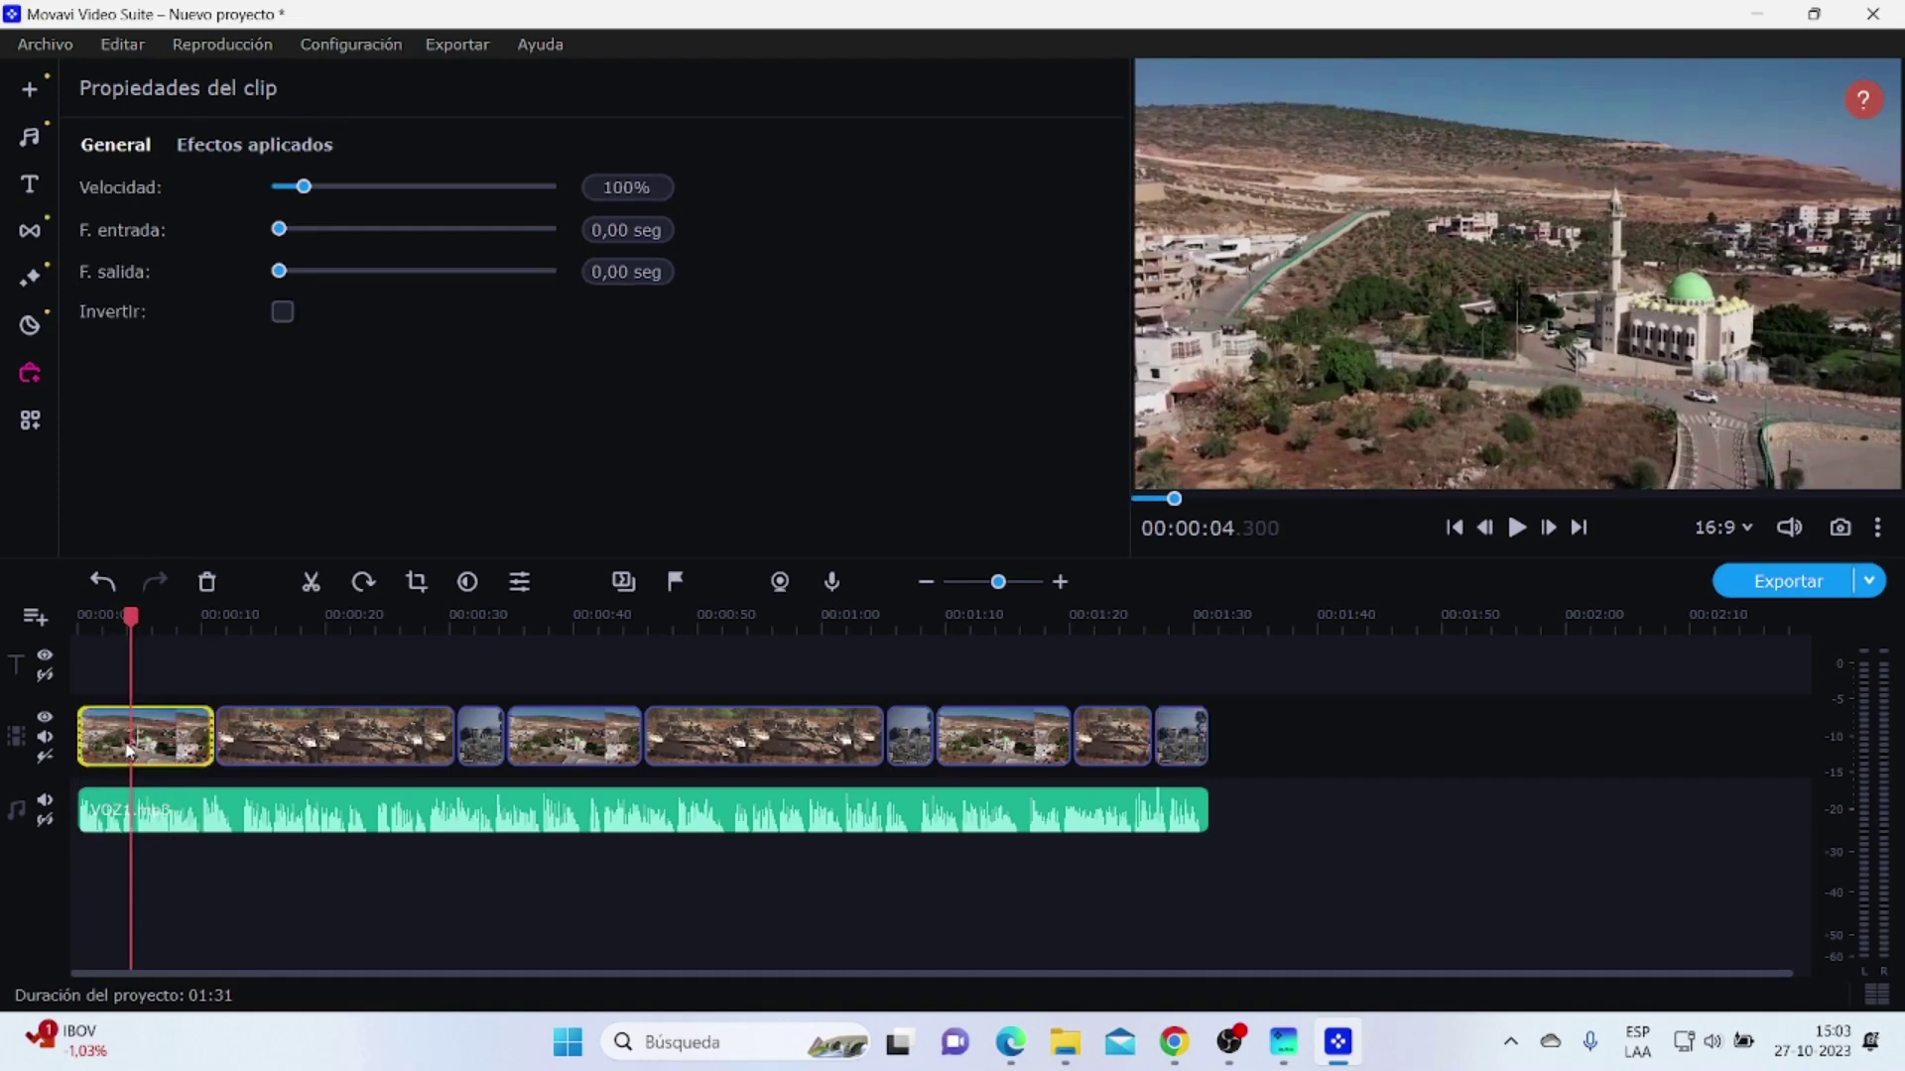
click(311, 582)
drag(121, 613, 176, 616)
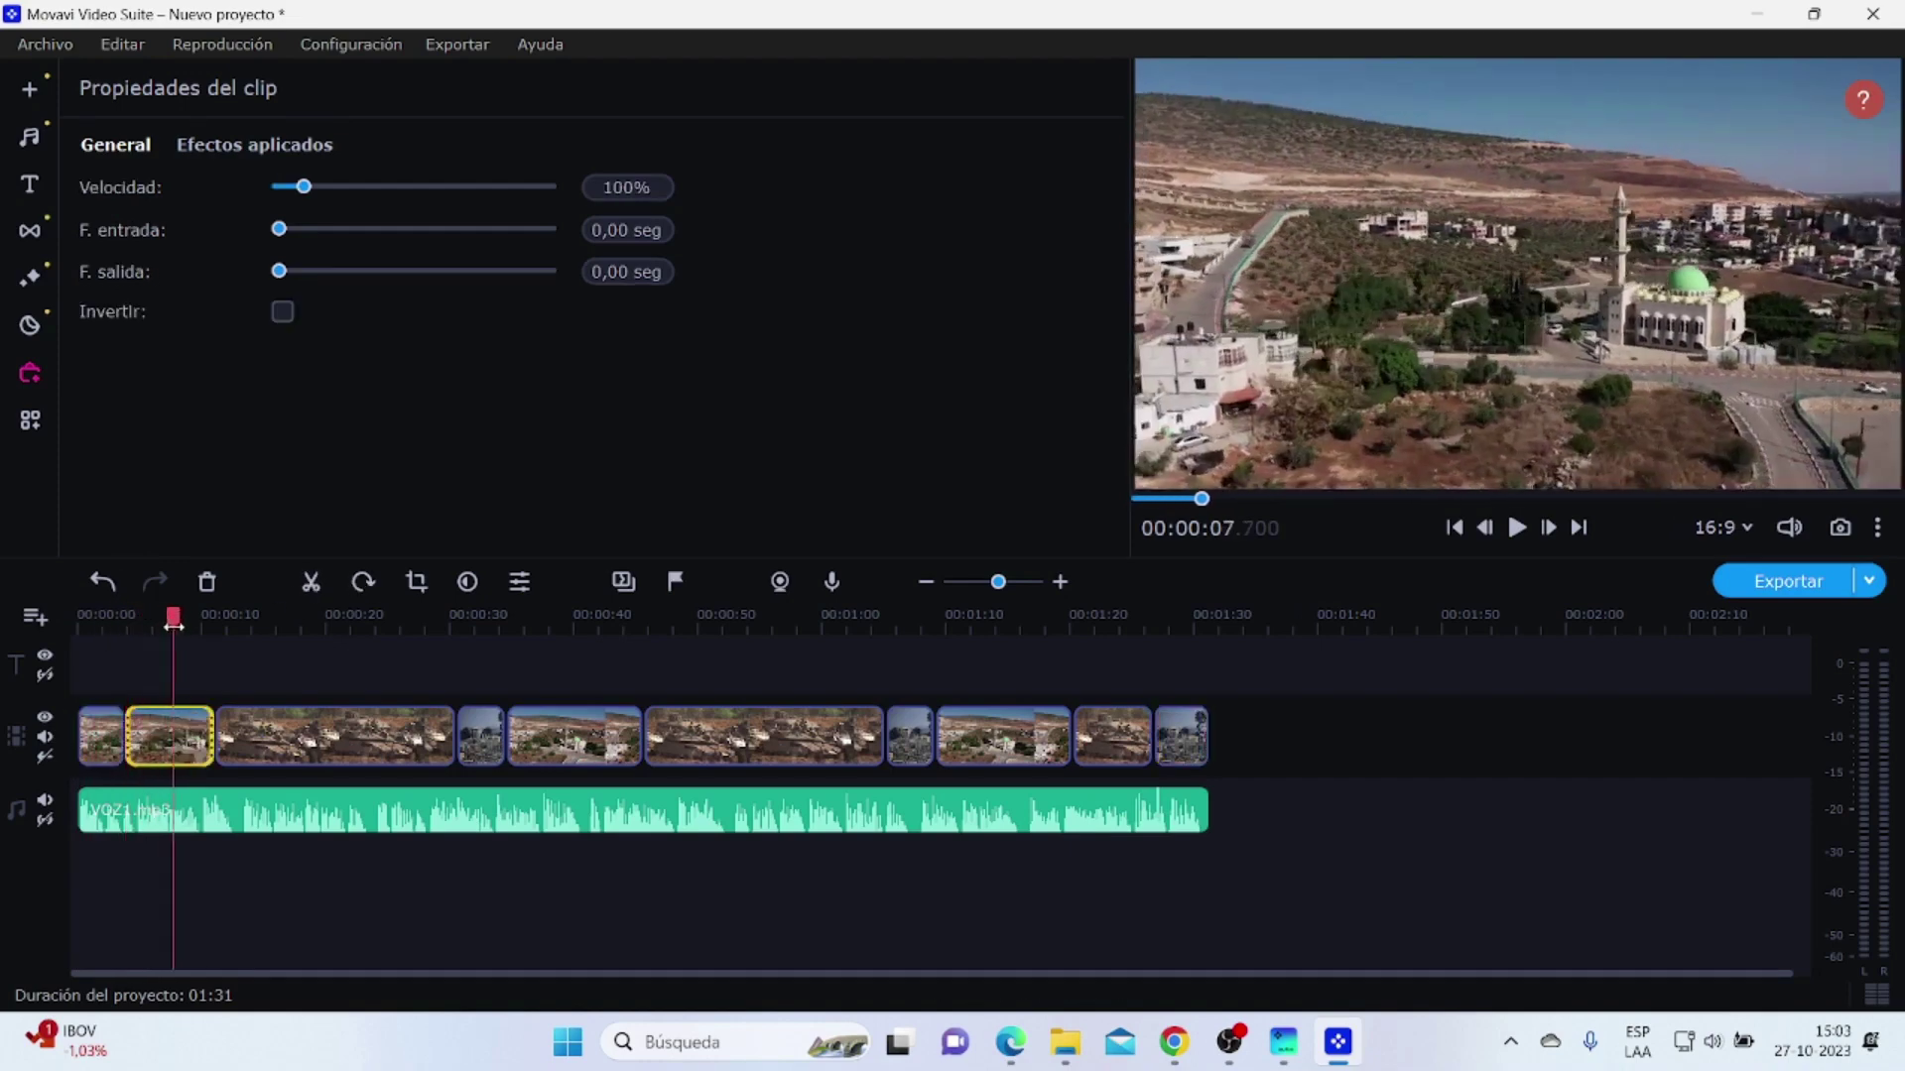
click(311, 583)
Step: Split the first 3.mp4 clip into four pieces
drag(162, 620, 340, 615)
key(ctrl+b)
key(ctrl+b)
Step: Split the second 2.mp4 clip into three pieces, with the first cut at about 0:38
drag(339, 616, 555, 659)
key(ctrl+b)
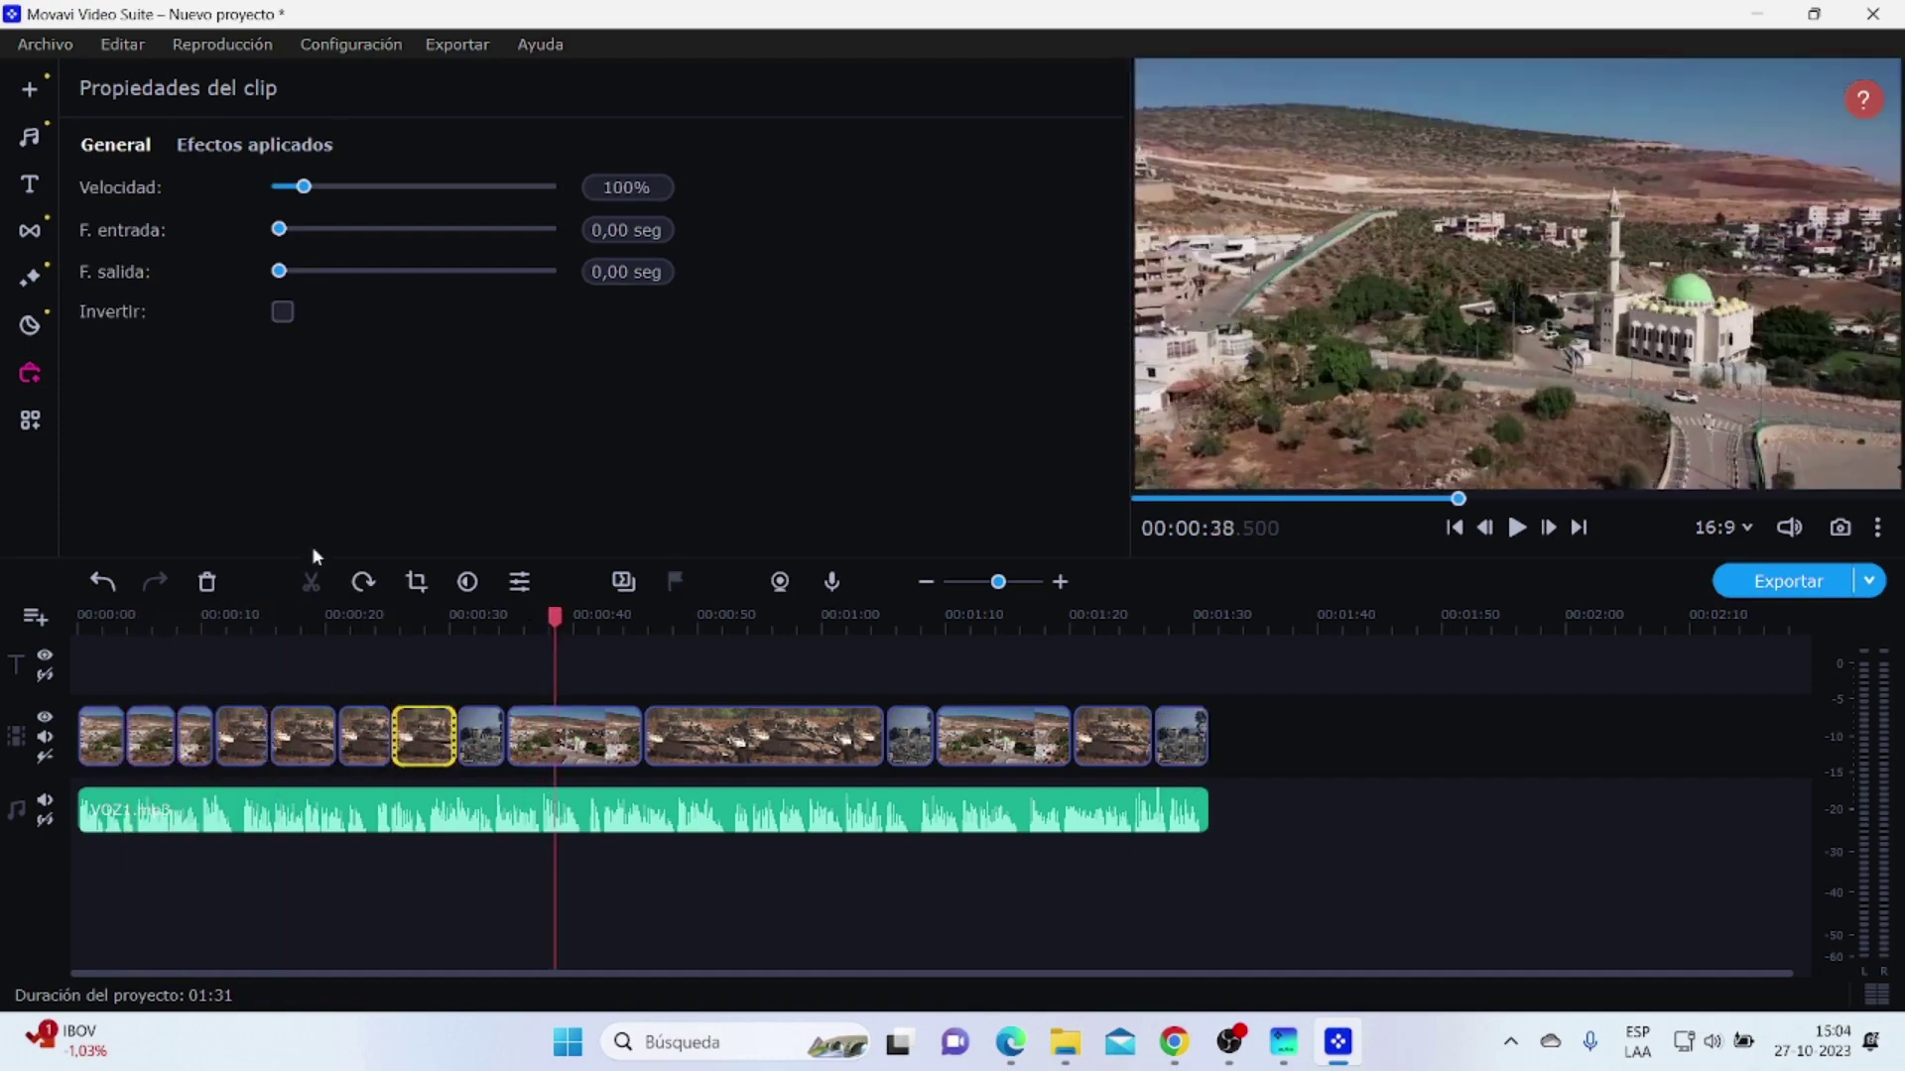
key(ctrl+b)
click(595, 615)
key(ctrl+b)
Step: Split the second 3.mp4 clip into four pieces
click(710, 615)
key(ctrl+b)
click(776, 615)
key(ctrl+b)
click(827, 615)
key(ctrl+b)
Step: Split the third 2.mp4 clip into three pieces and the last 3.mp4 clip into two at about 1:23
click(975, 615)
click(1029, 746)
key(ctrl+b)
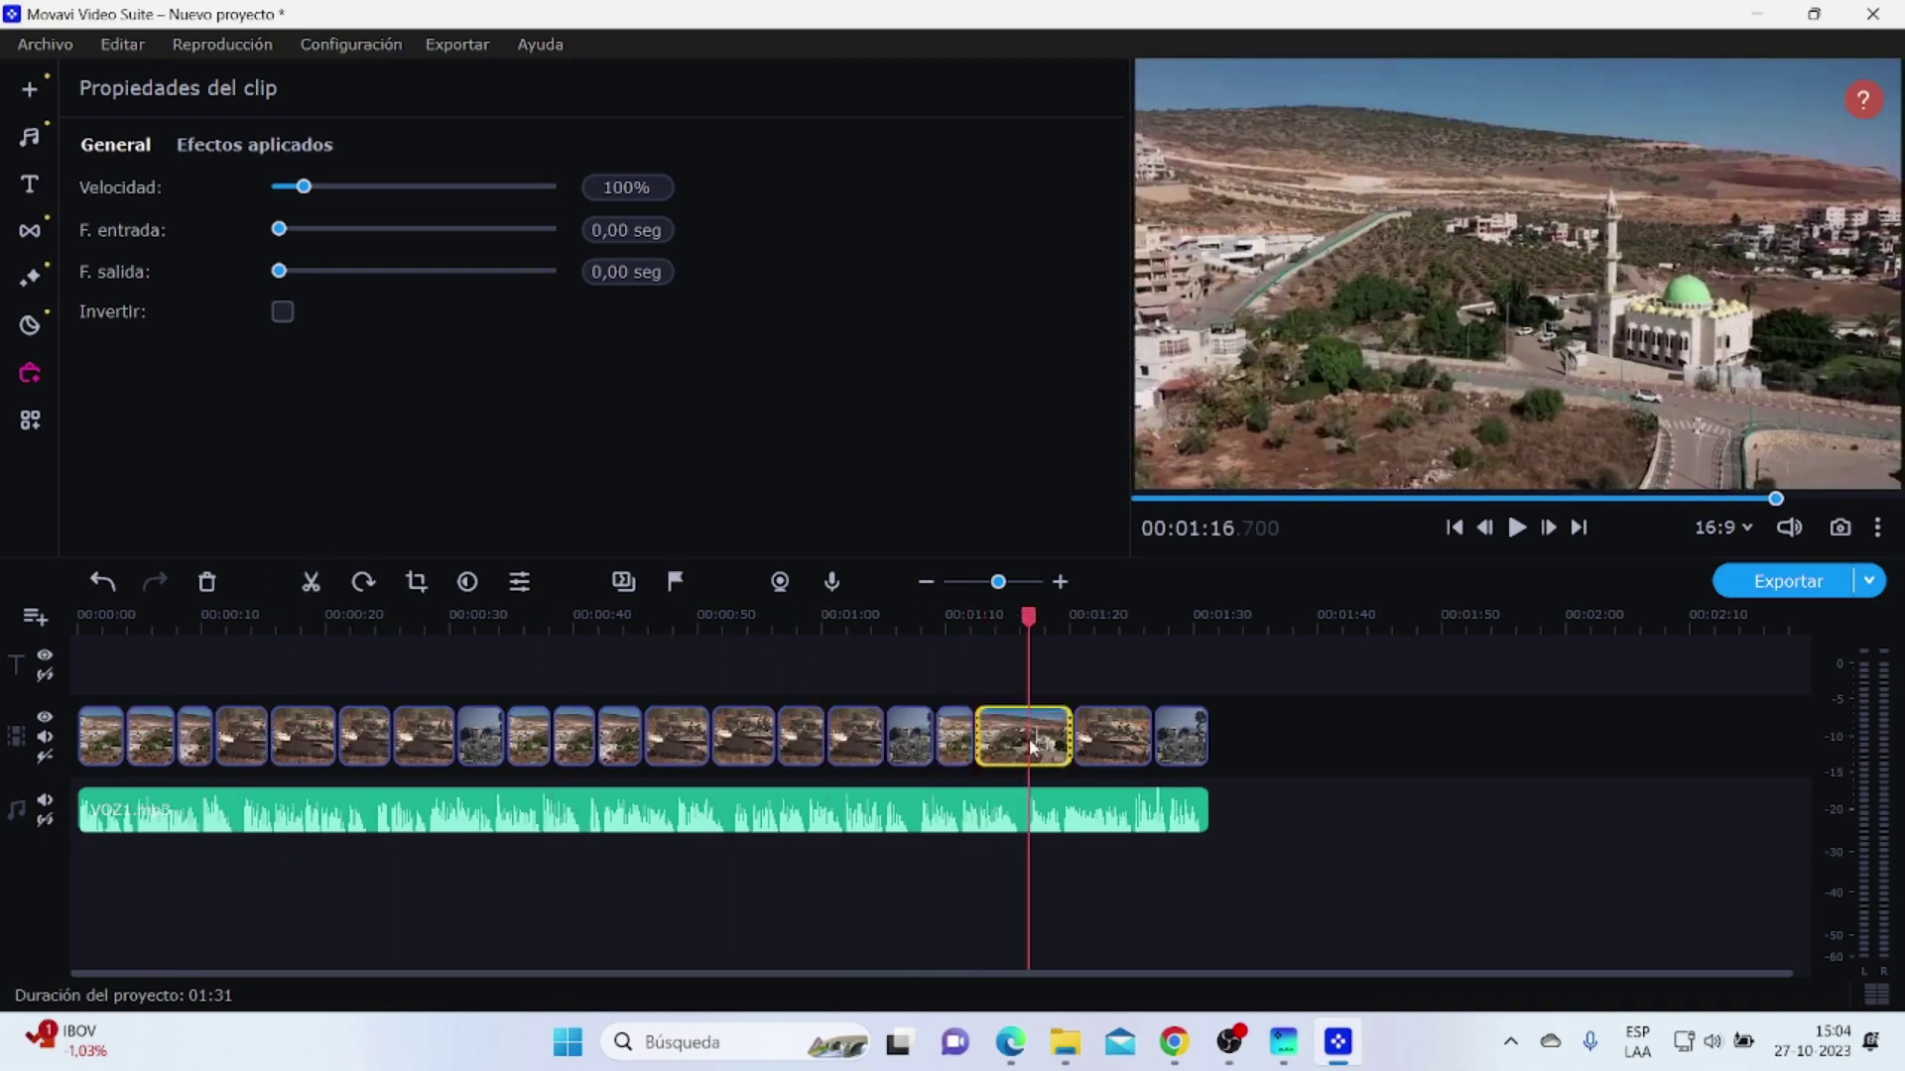
click(1025, 615)
key(ctrl+b)
click(1110, 615)
click(1111, 739)
key(ctrl+b)
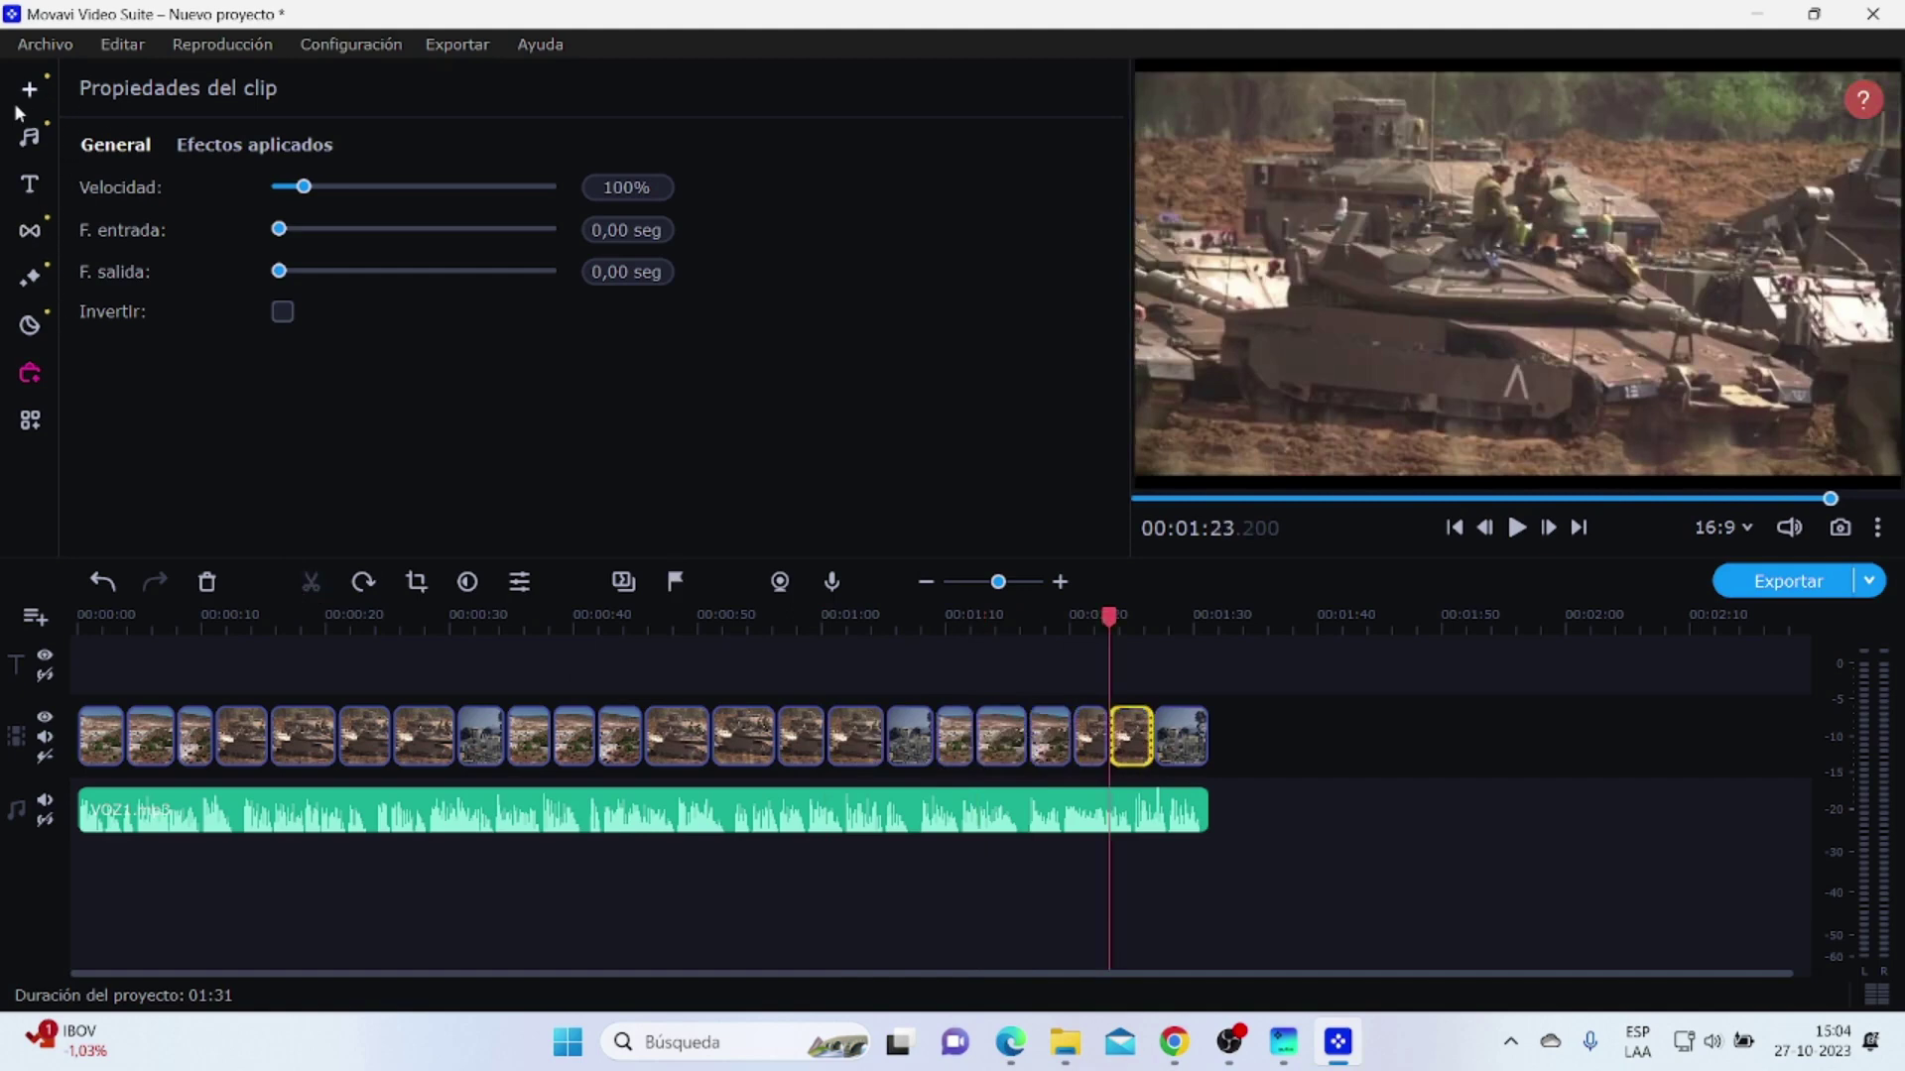
Step: Add the transitions Deslizar a la derecha, División horizontal, División vertical, Fundido a blanco and Fundido a negro to the first five cuts
click(30, 185)
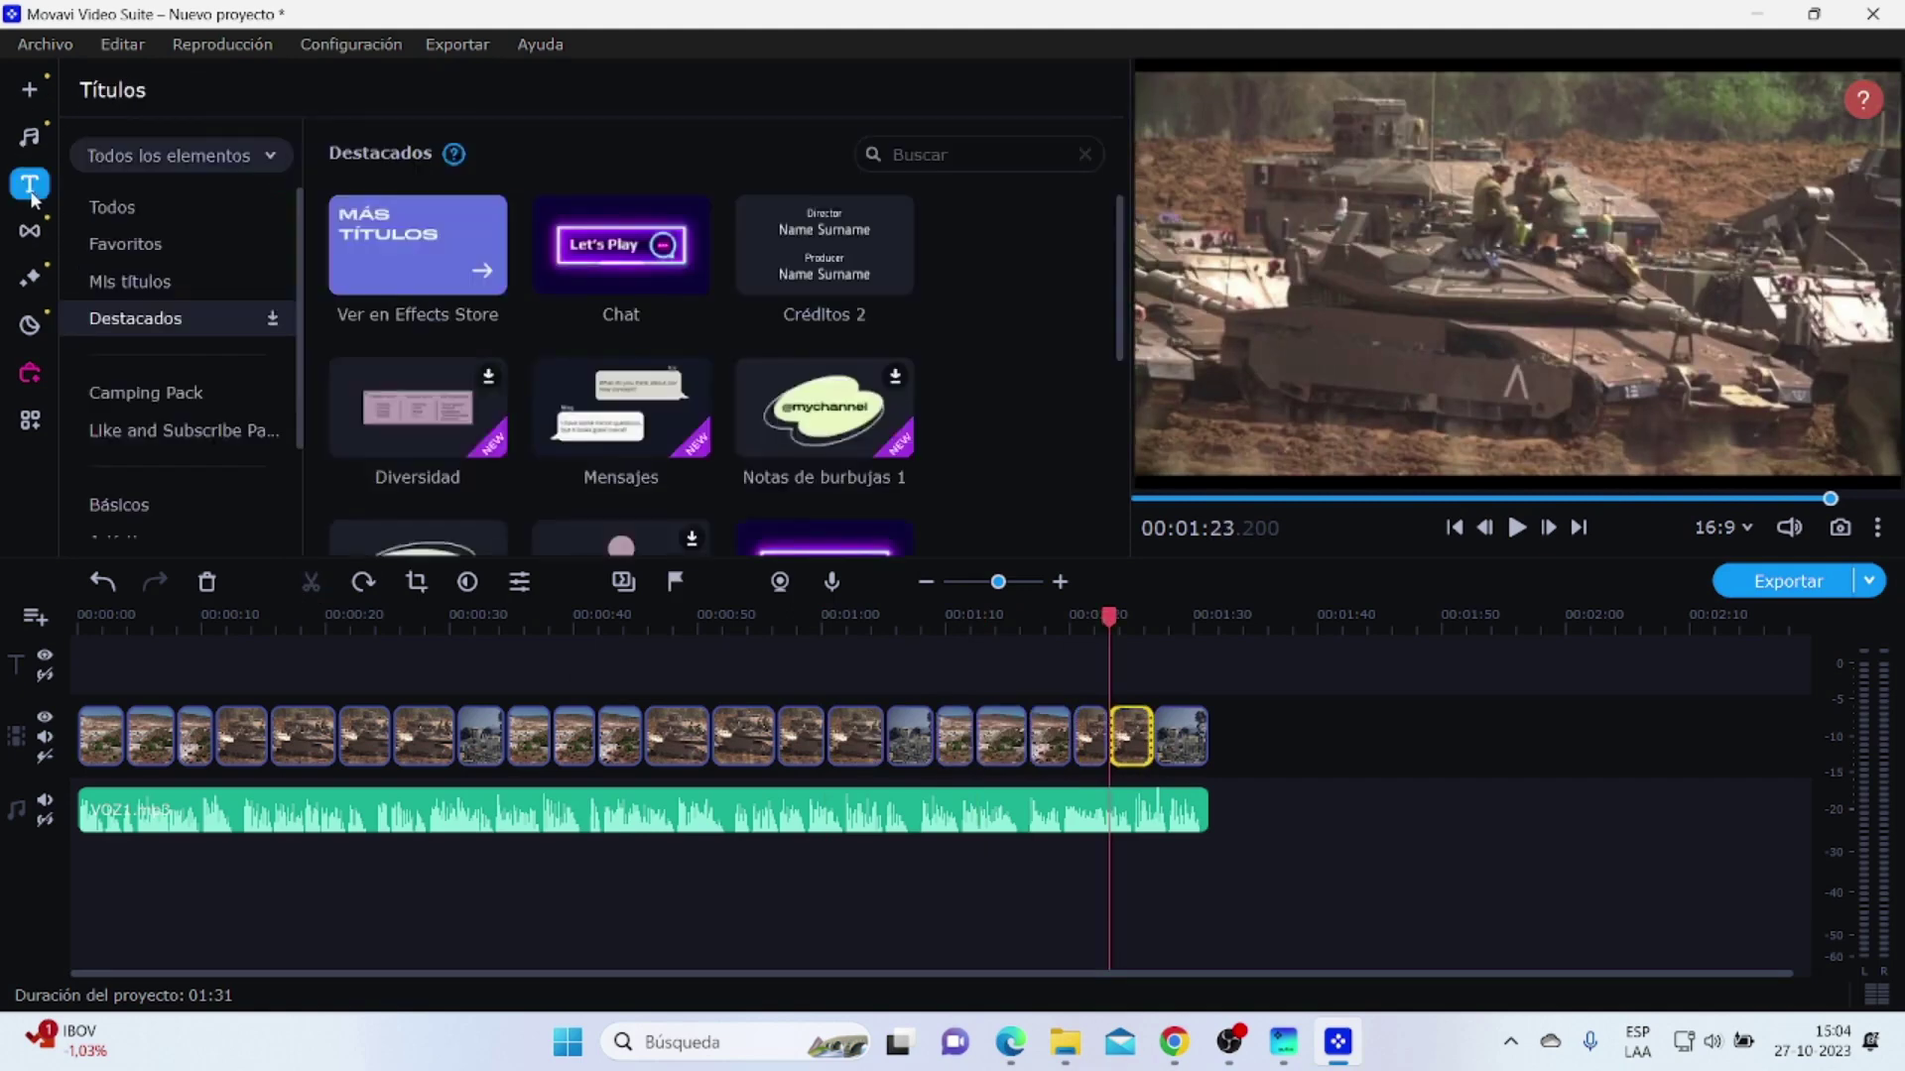
click(30, 232)
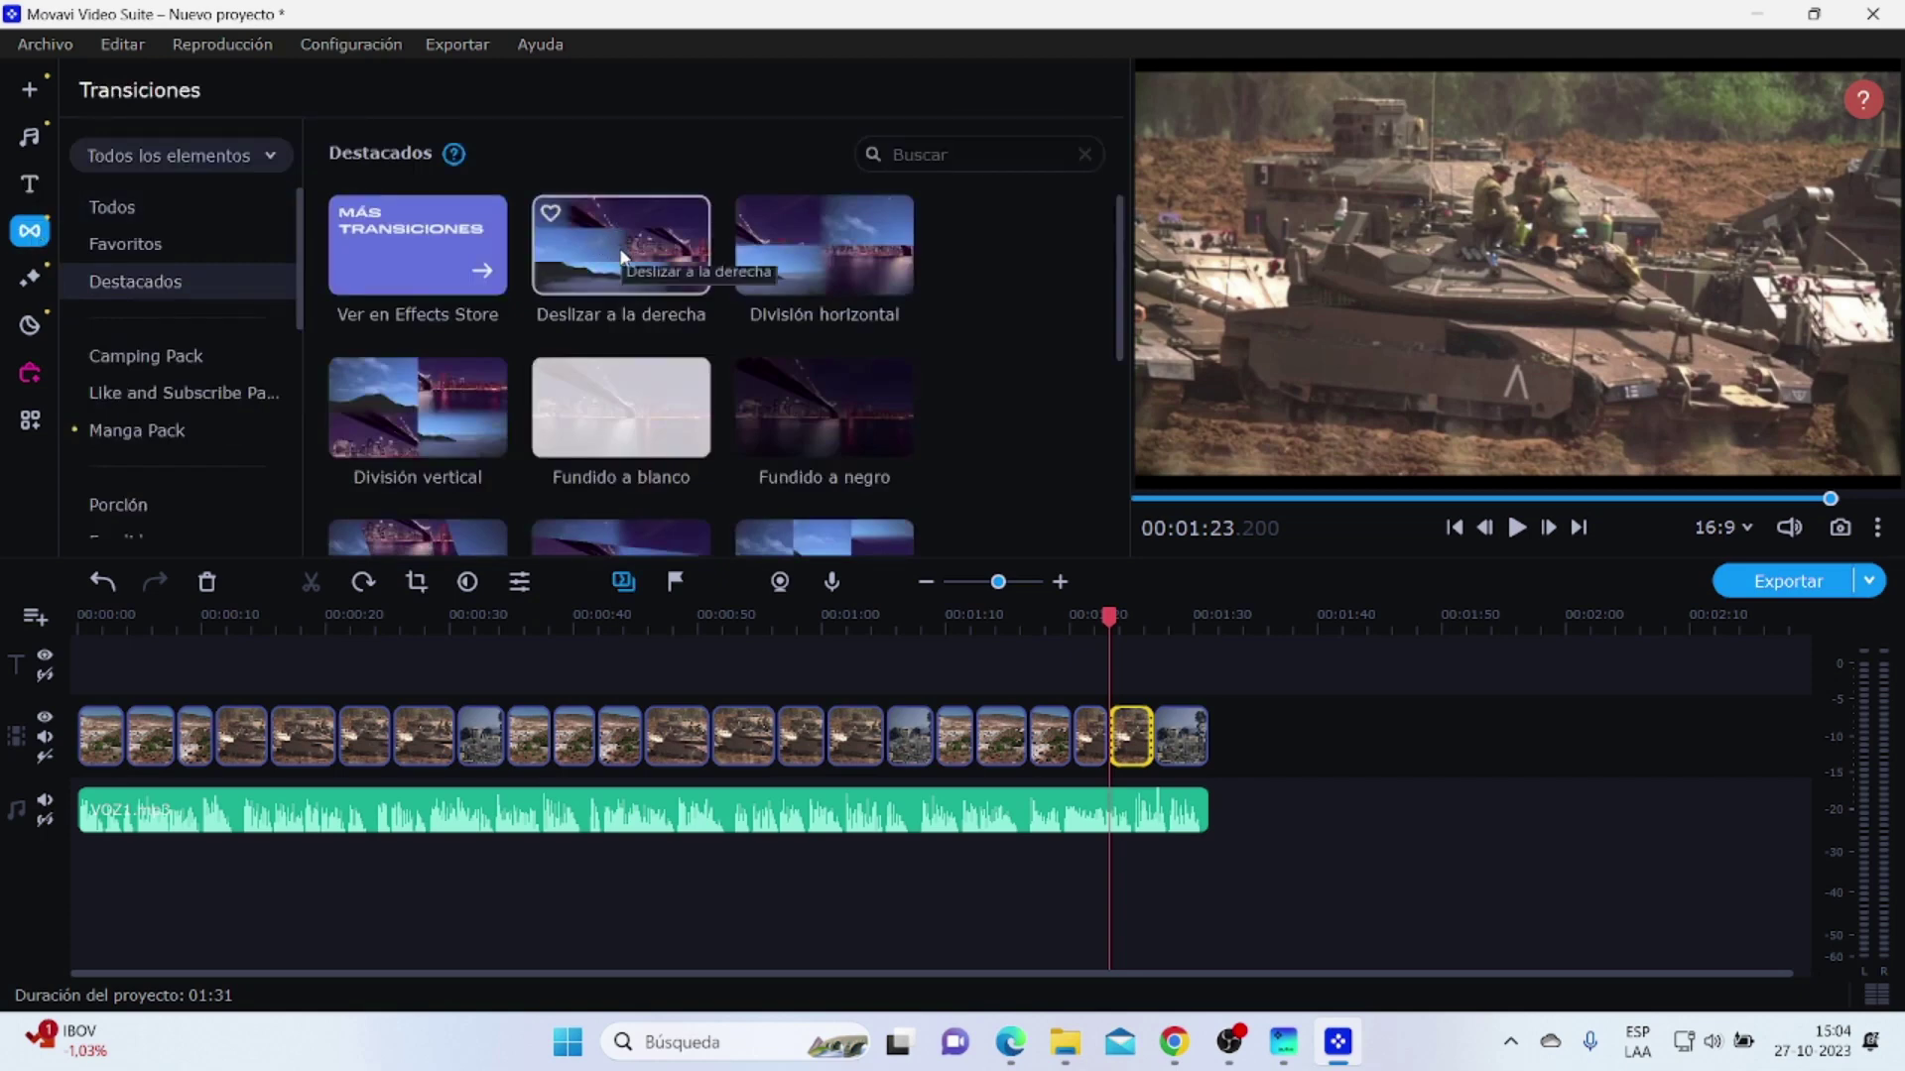
drag(633, 250, 119, 766)
drag(793, 277, 170, 752)
drag(388, 421, 214, 759)
drag(621, 407, 268, 756)
drag(824, 407, 337, 756)
Step: Add a different featured transition to each of the following nine cuts on the video track
scroll(694, 397, down, 1)
drag(418, 458, 392, 756)
drag(621, 459, 456, 756)
drag(805, 481, 505, 756)
scroll(758, 419, down, 1)
drag(417, 496, 552, 756)
drag(621, 496, 596, 756)
drag(823, 496, 711, 756)
scroll(414, 555, down, 1)
drag(415, 556, 643, 755)
scroll(712, 384, down, 1)
drag(621, 515, 776, 756)
drag(824, 516, 825, 756)
scroll(595, 396, down, 1)
Step: Add transitions from the complete list to the remaining cuts, up to the one before the closing image
click(158, 393)
click(148, 244)
click(111, 206)
scroll(697, 300, down, 1)
drag(823, 347, 1156, 709)
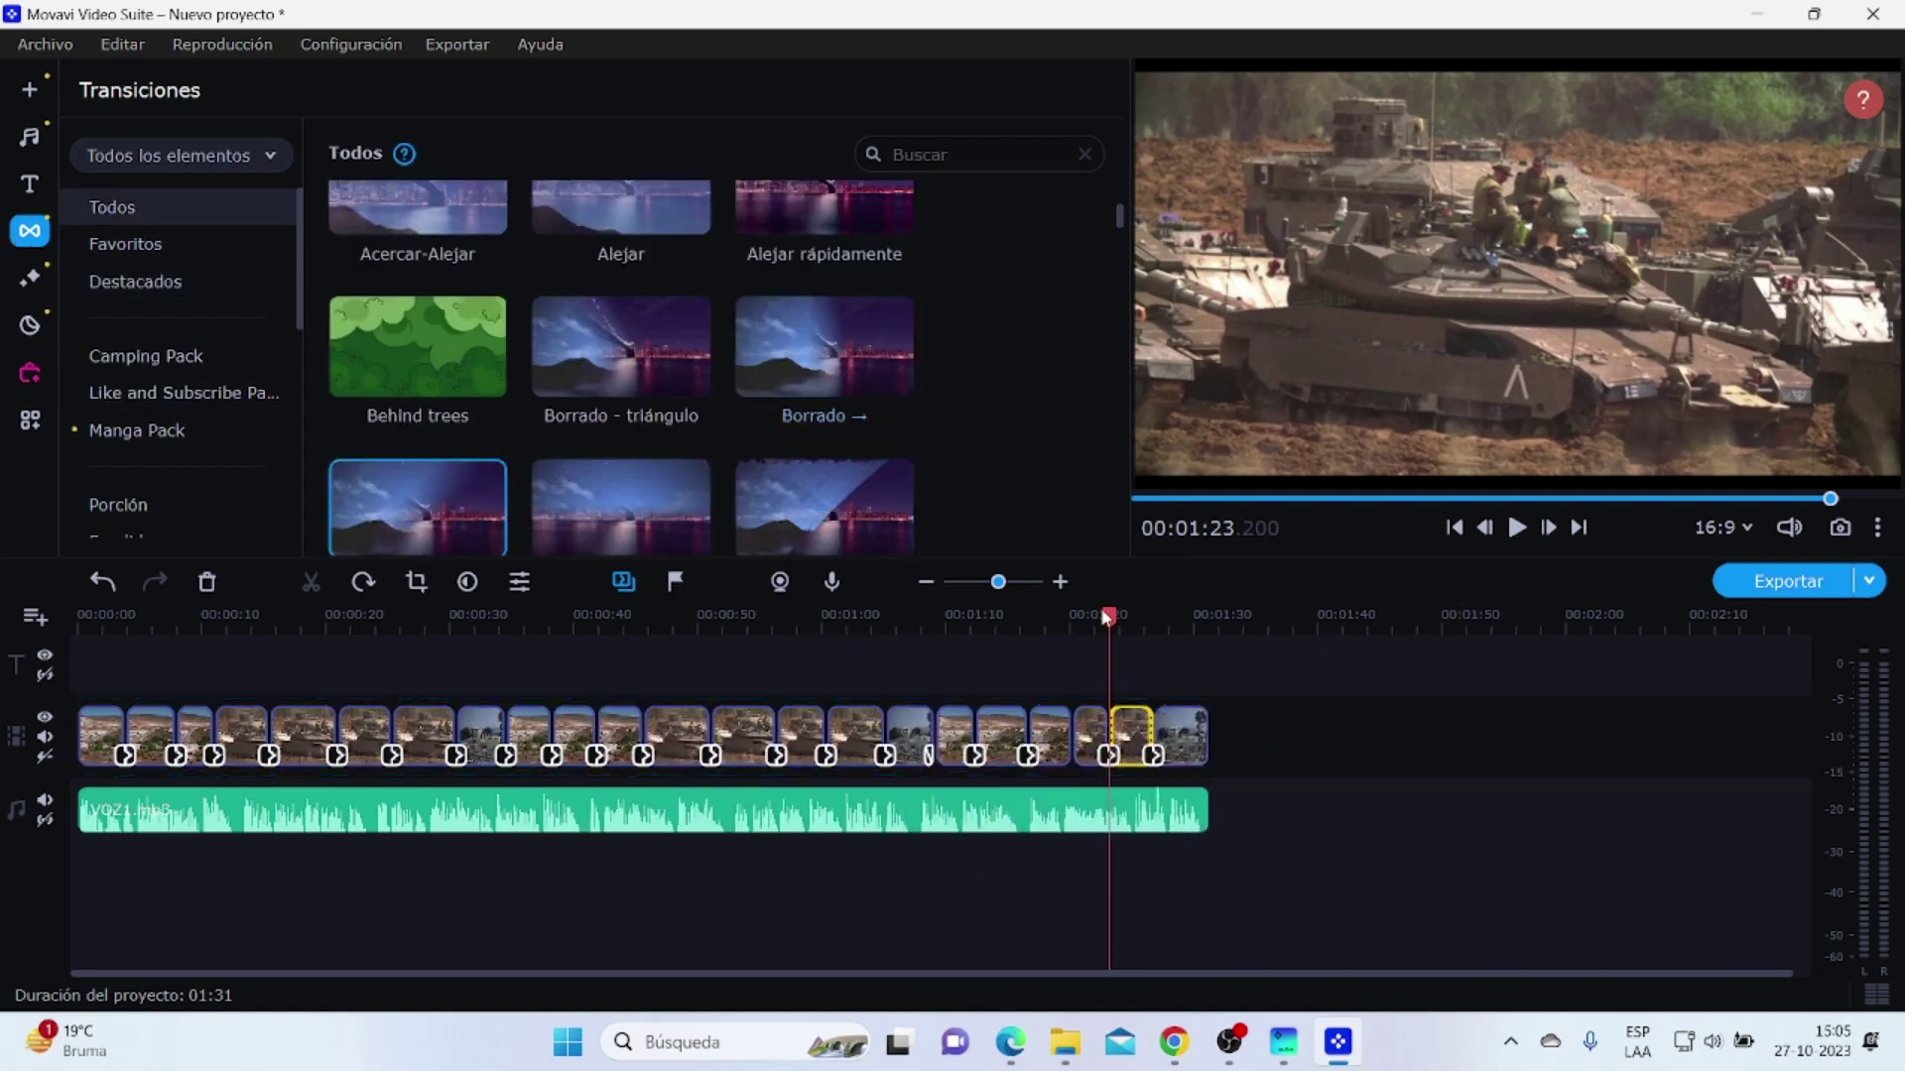
Step: Play the timeline from the start to review the first transitions with the narration
drag(1113, 616, 78, 616)
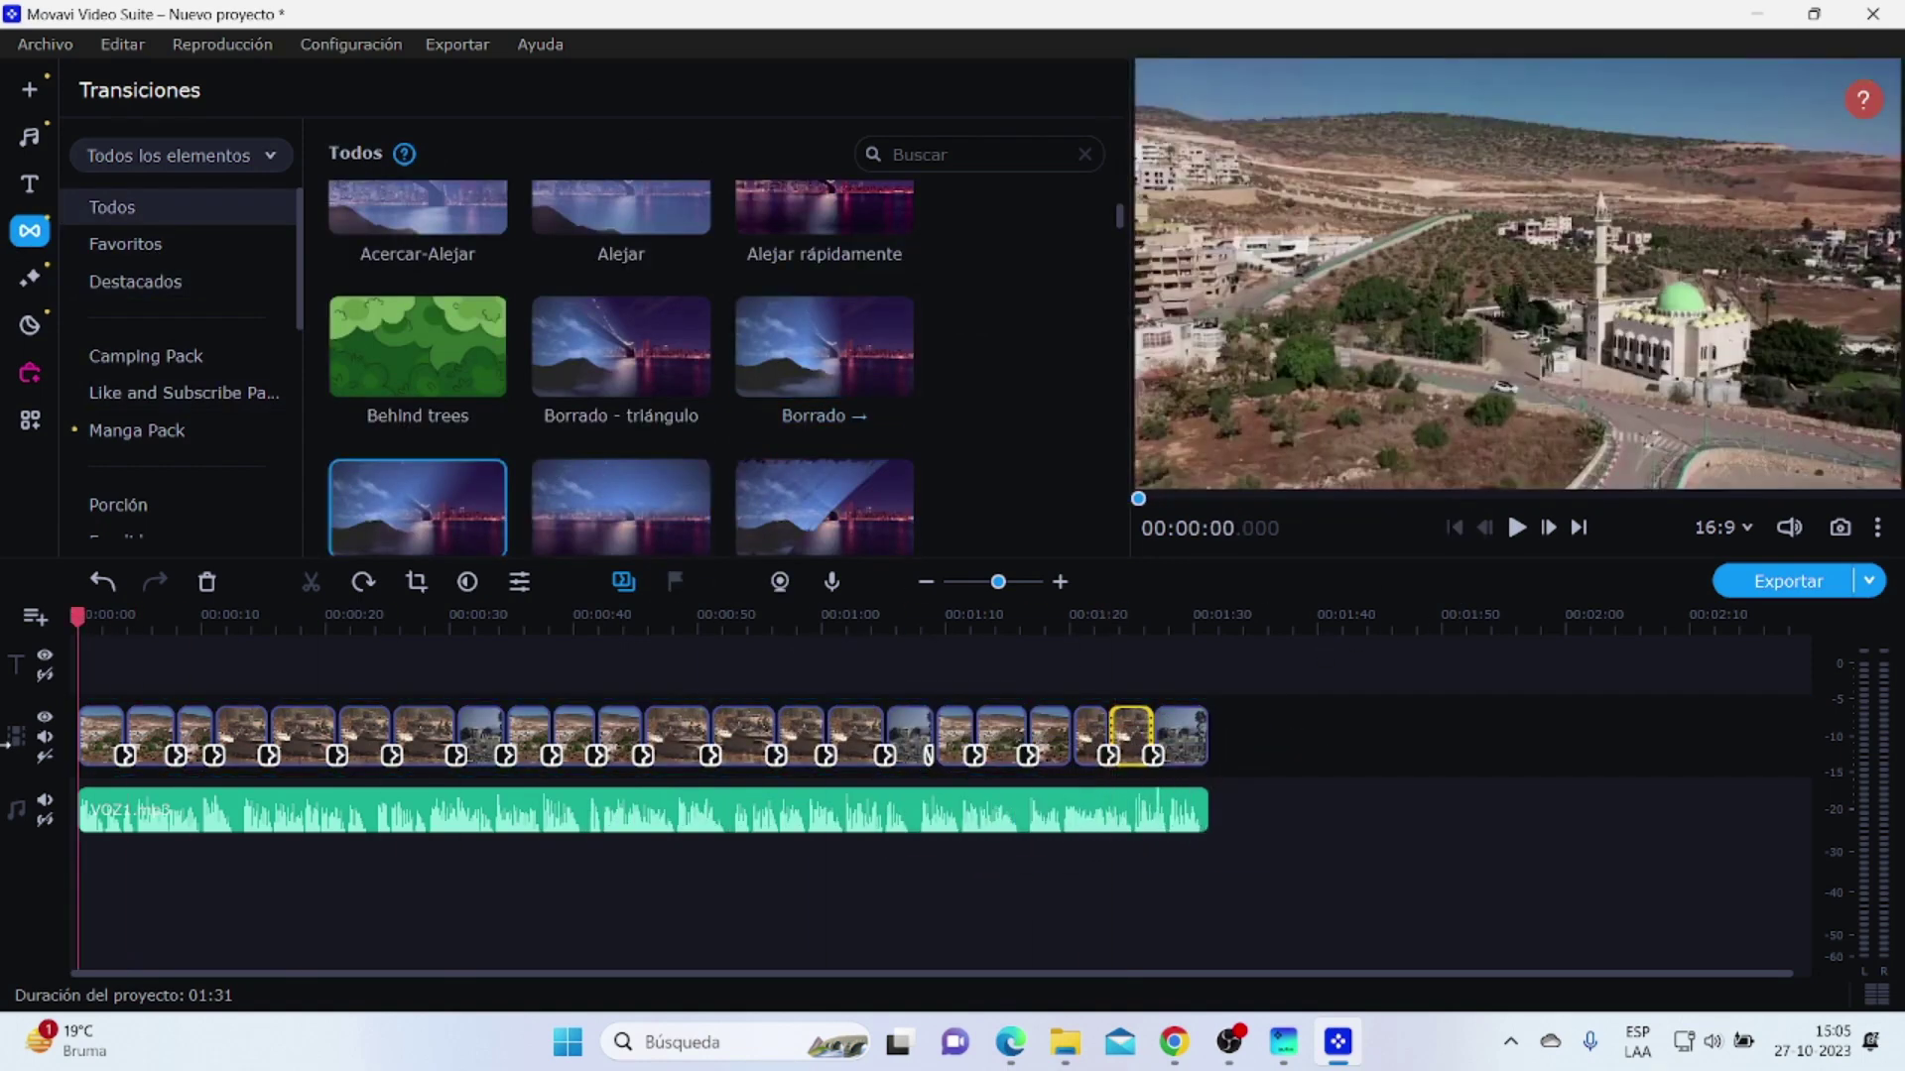
click(1521, 528)
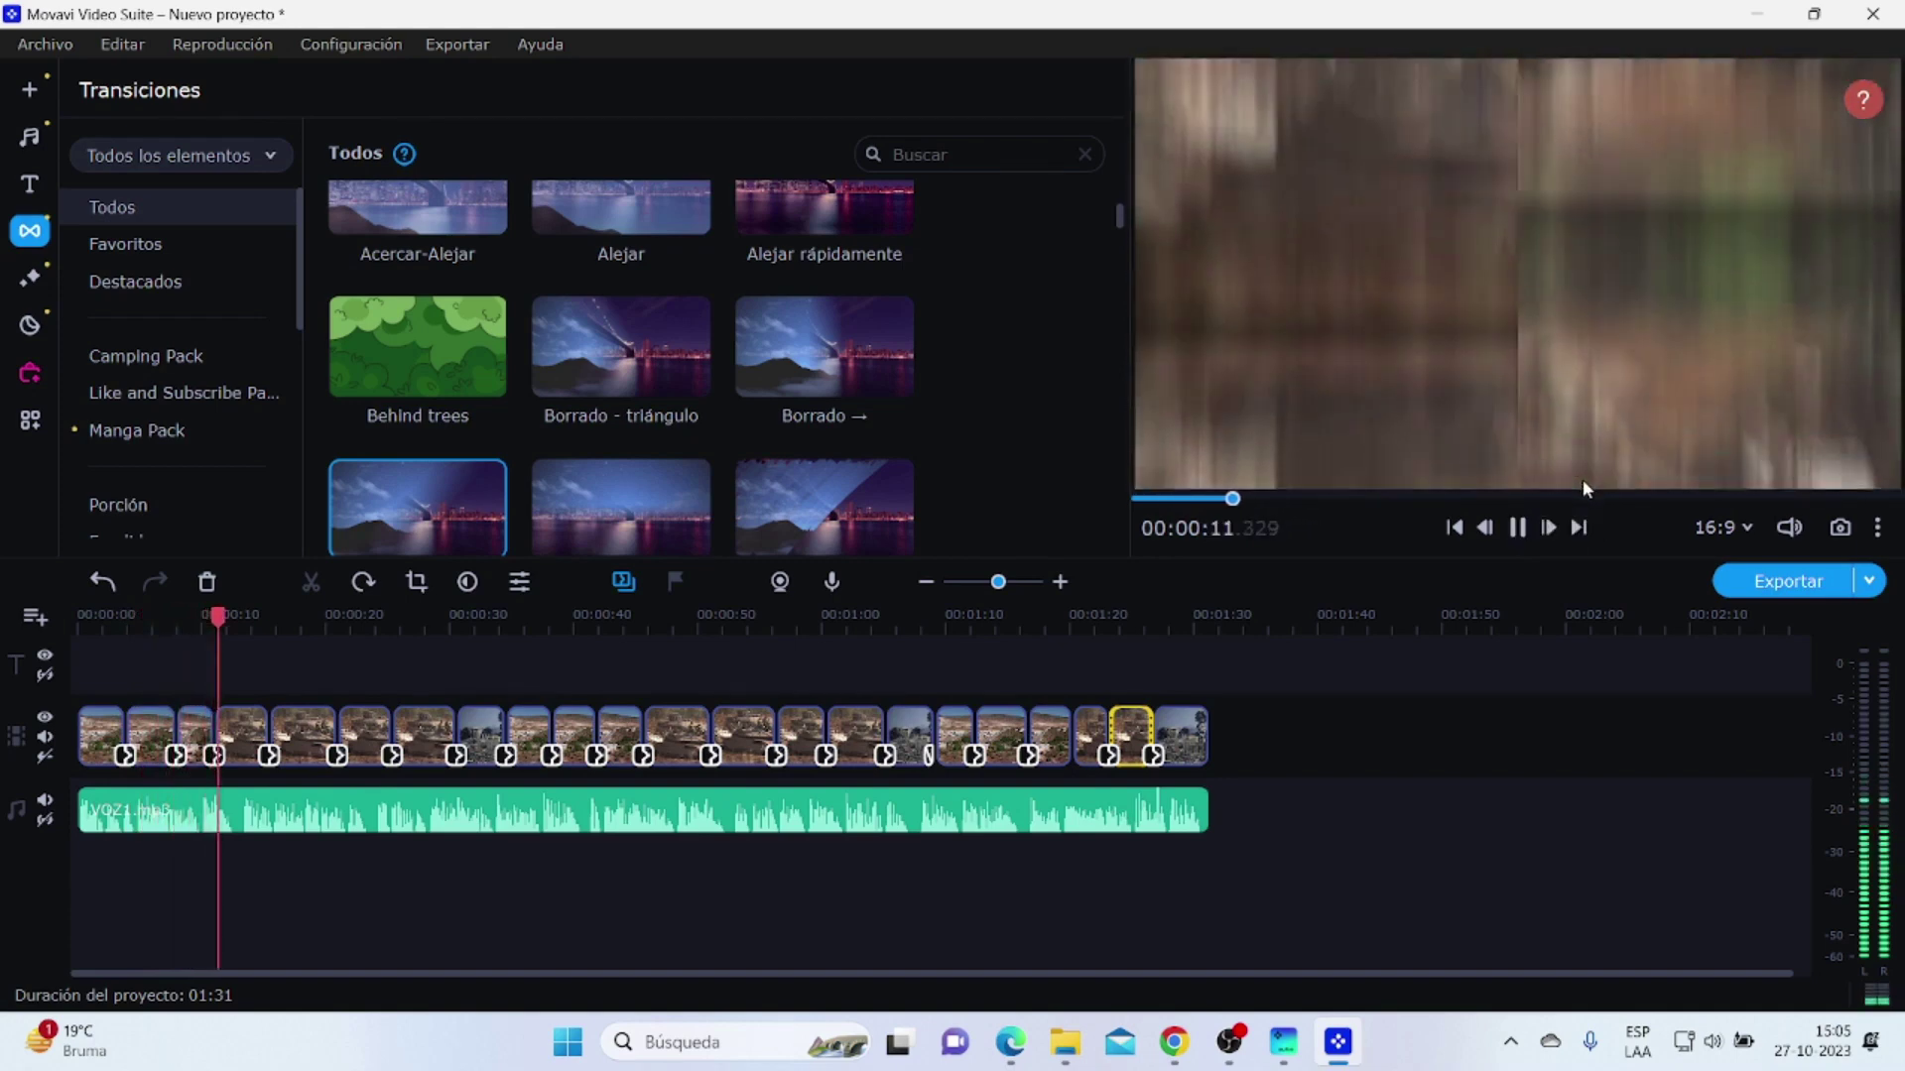
click(1520, 529)
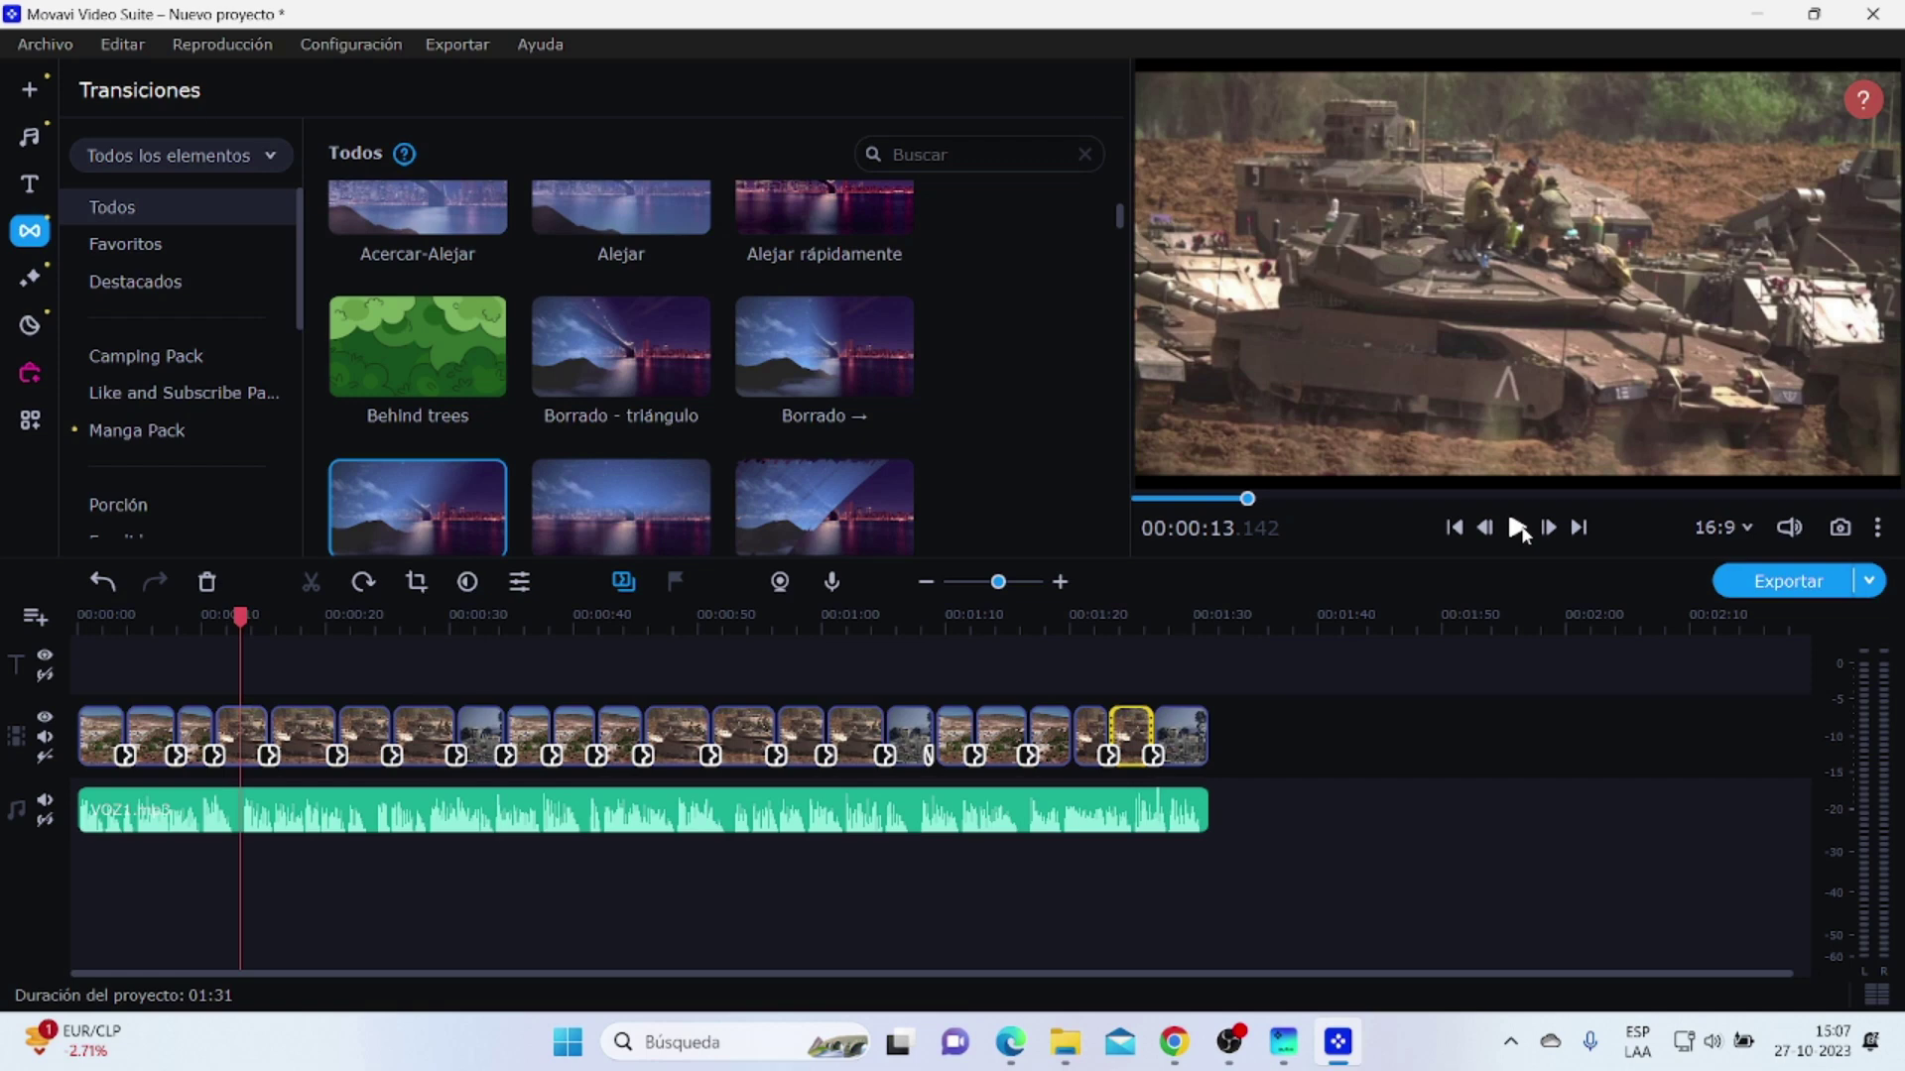
Step: Switch to Chrome and open the YouTube Studio audio library for the channel
key(alt+Tab)
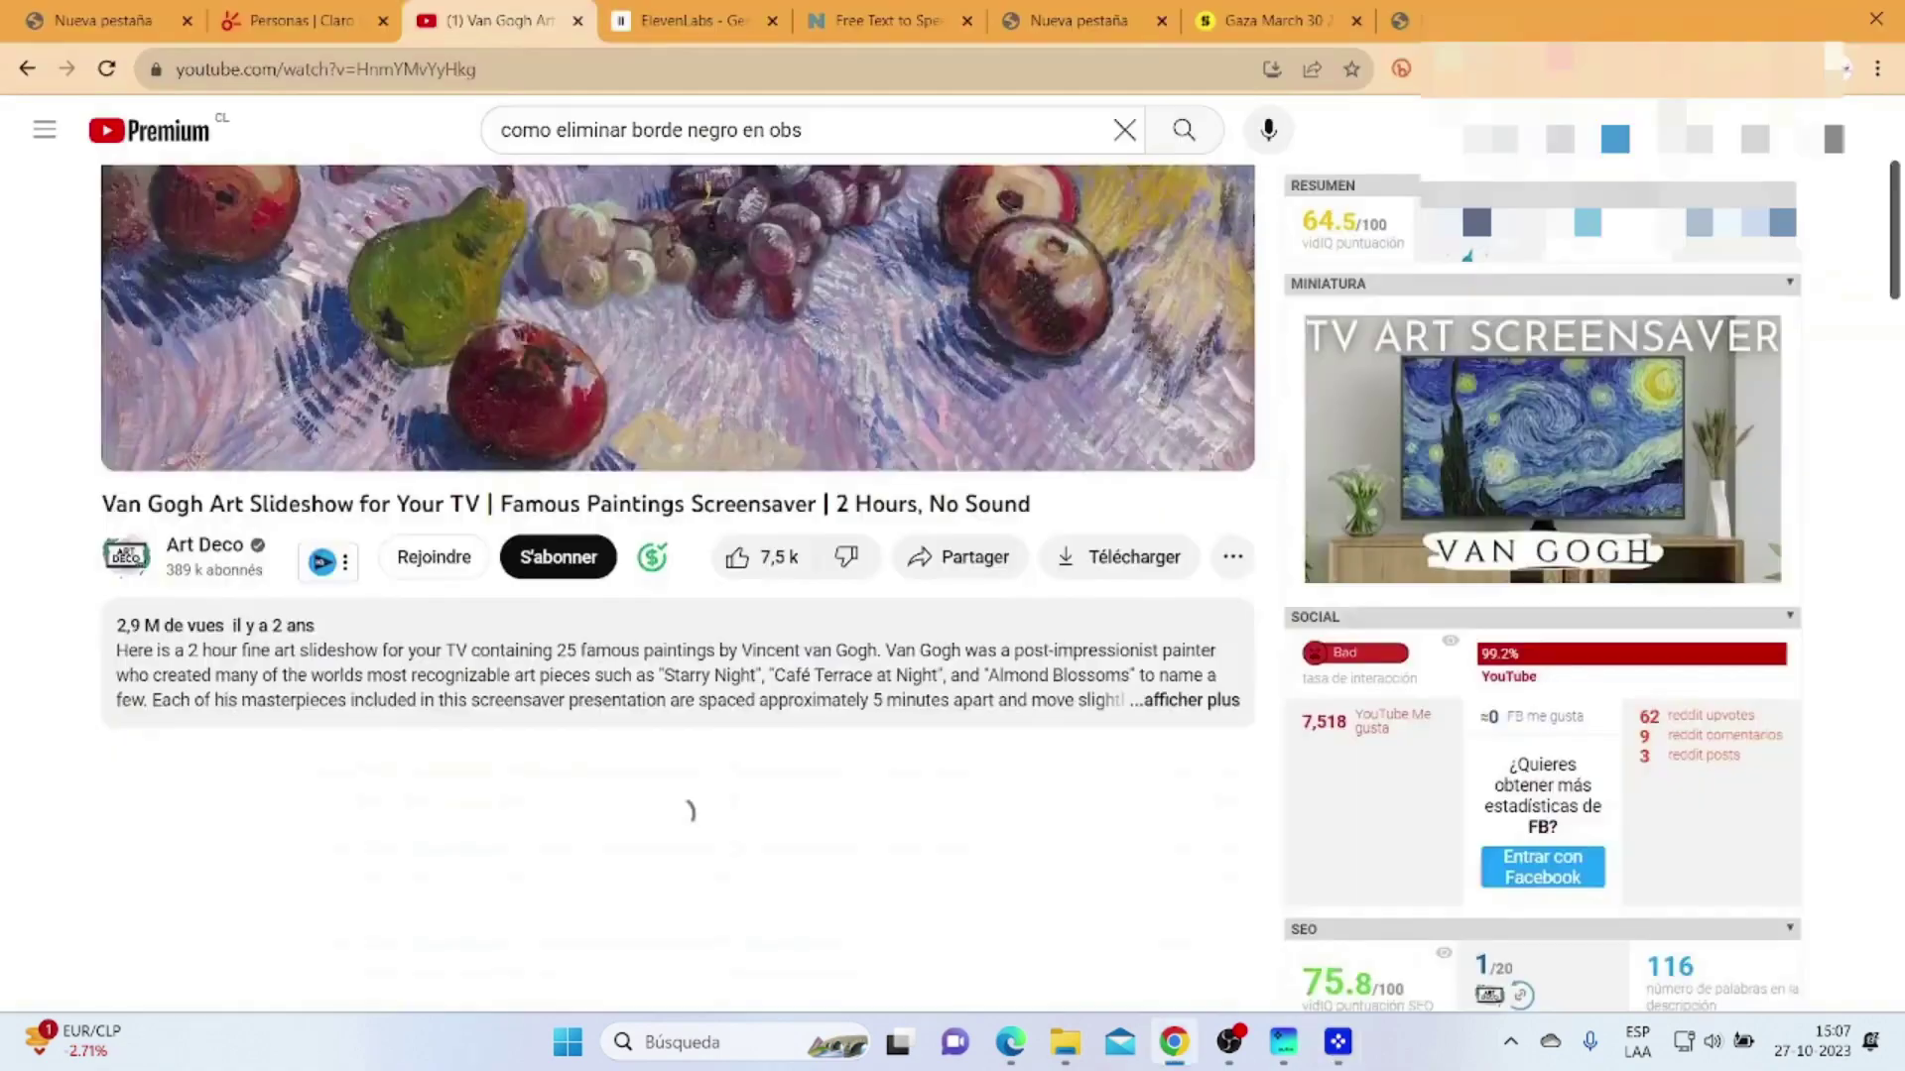
scroll(949, 582, up, 1)
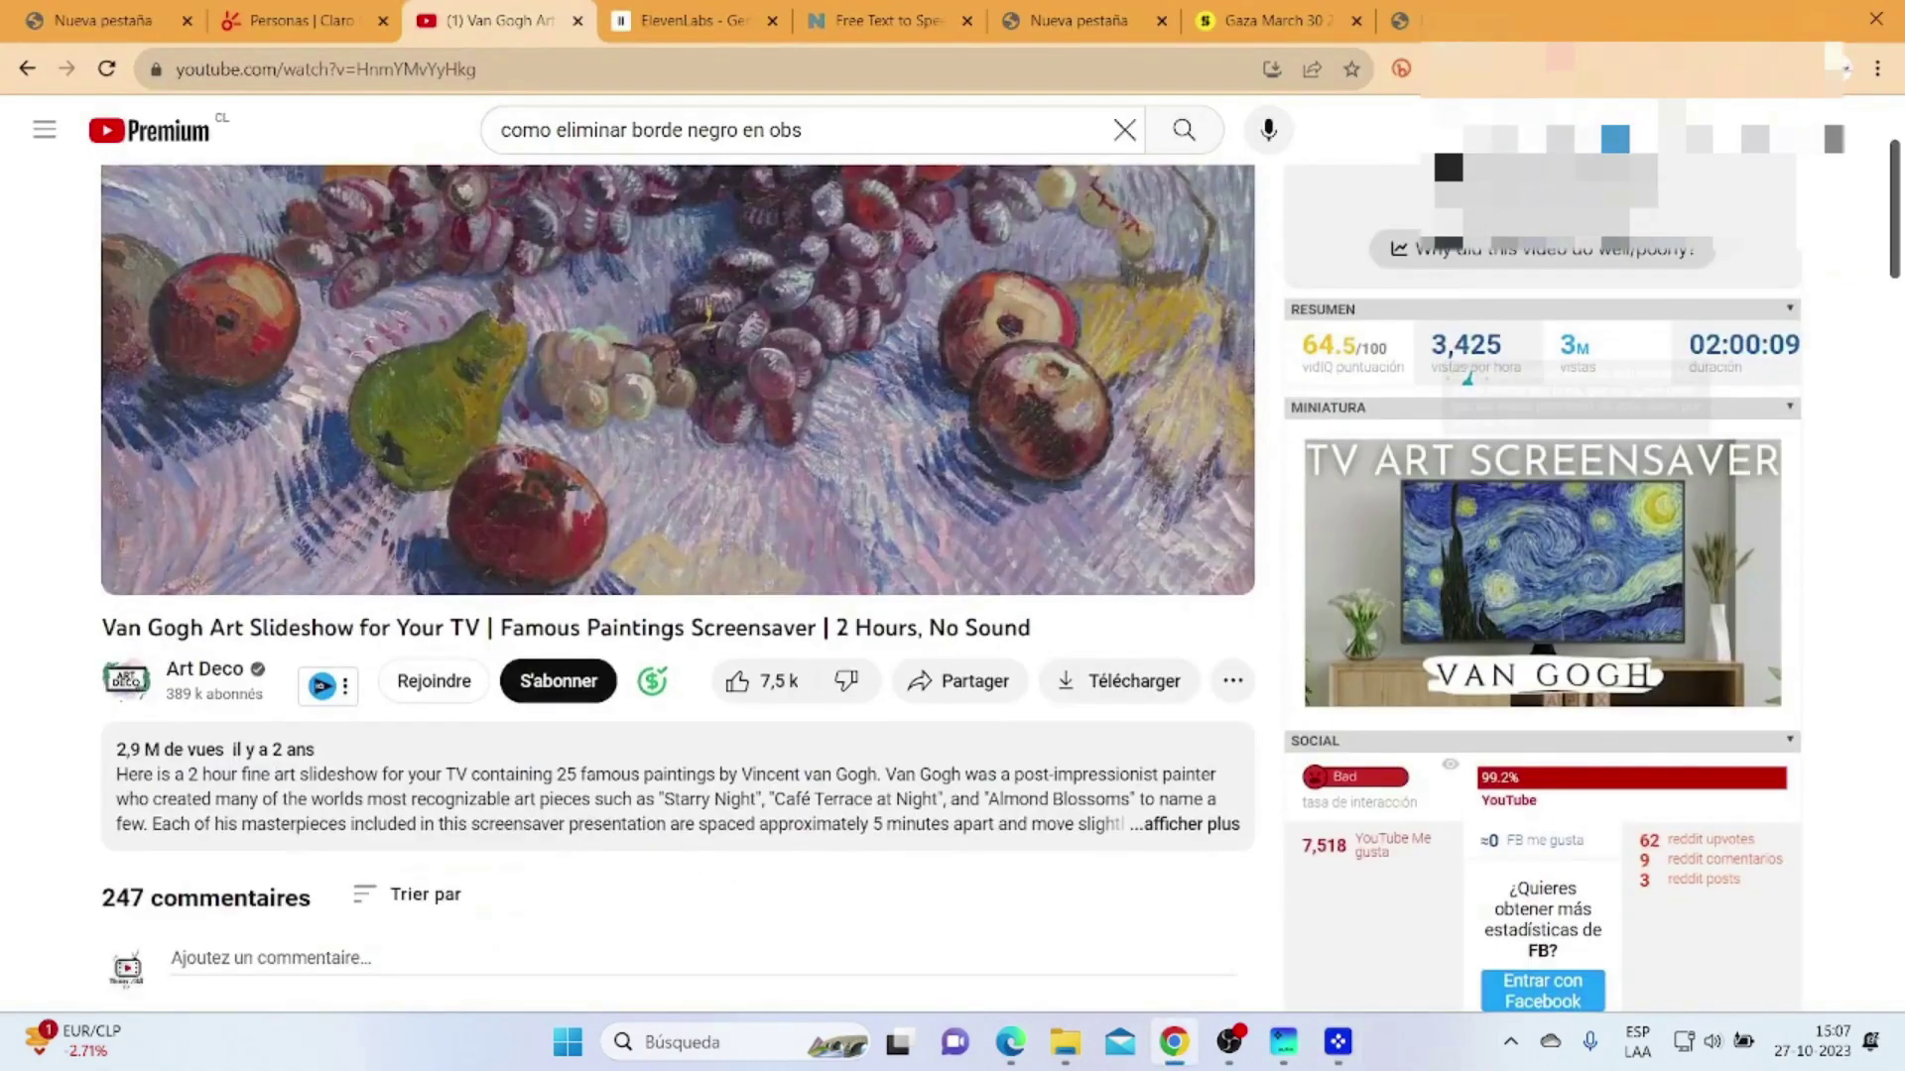
click(1833, 130)
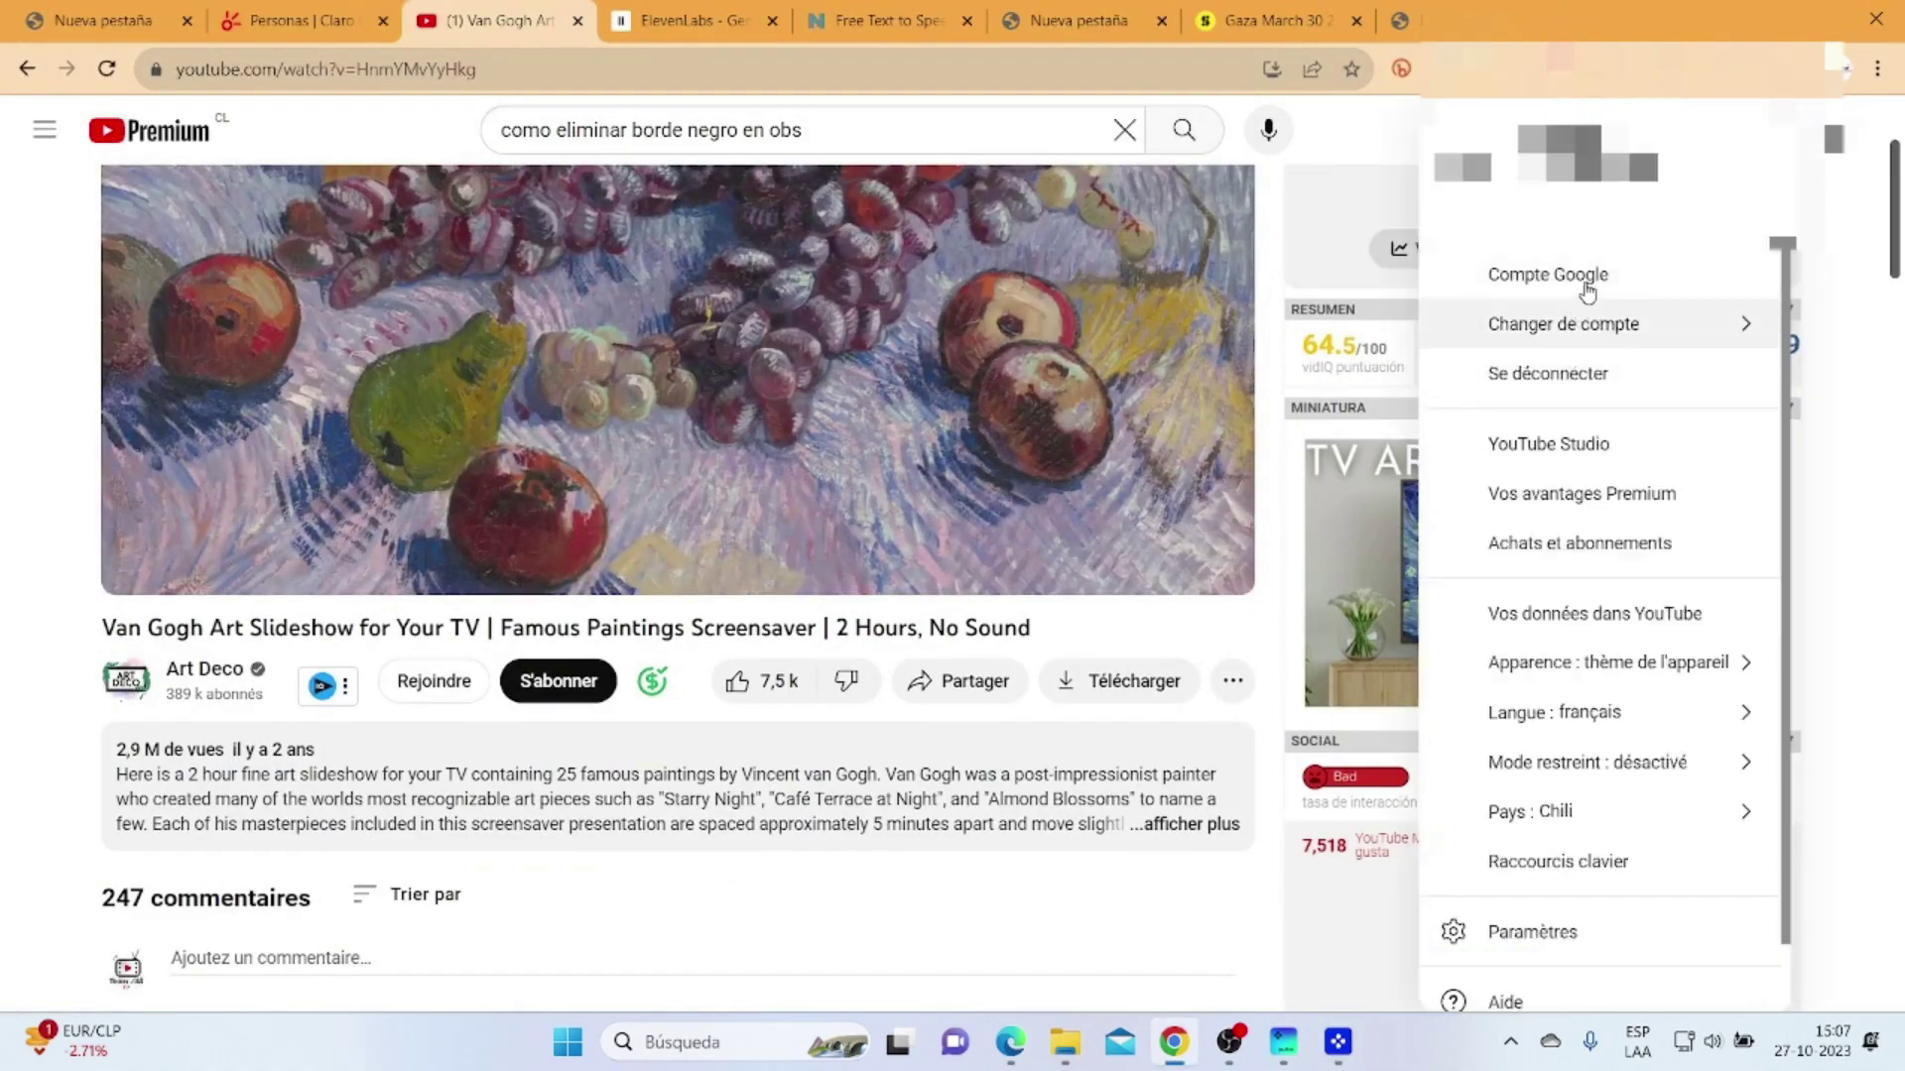
click(1551, 437)
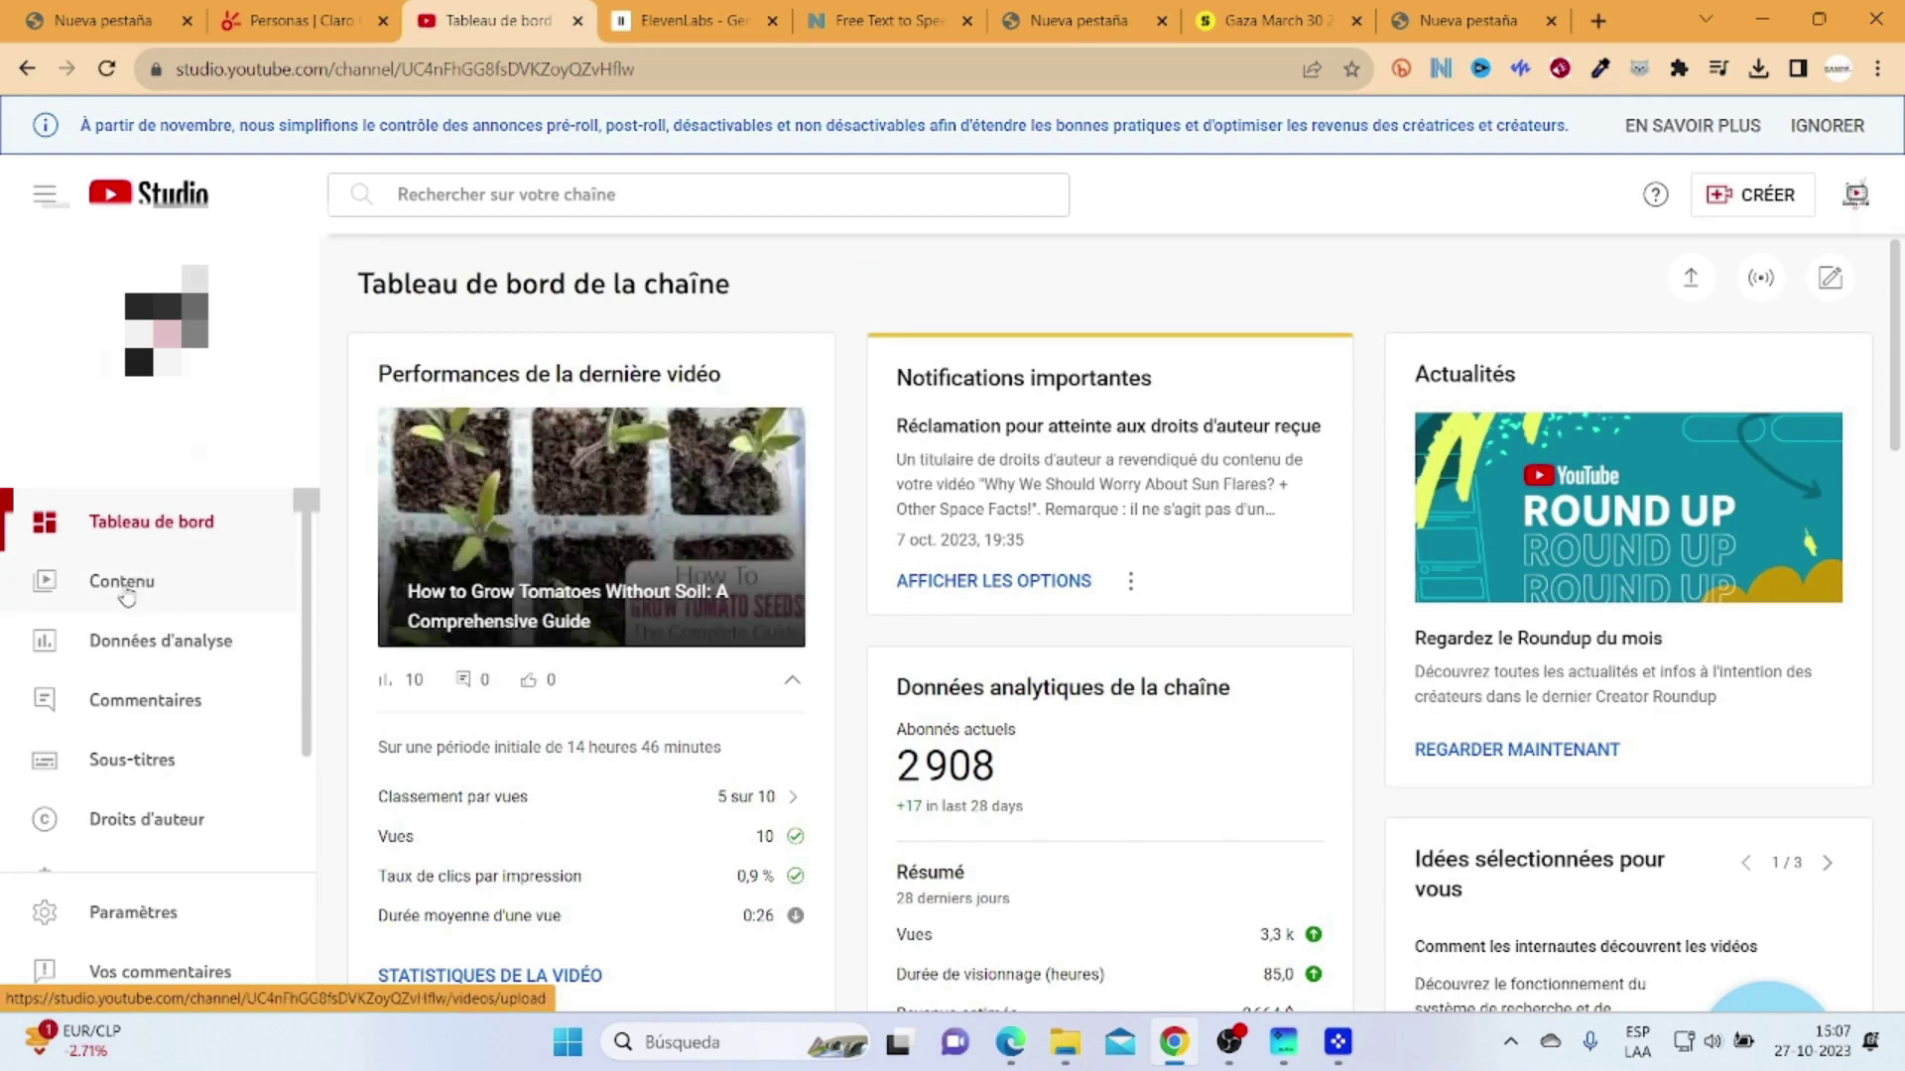
scroll(140, 585, down, 3)
scroll(140, 593, down, 2)
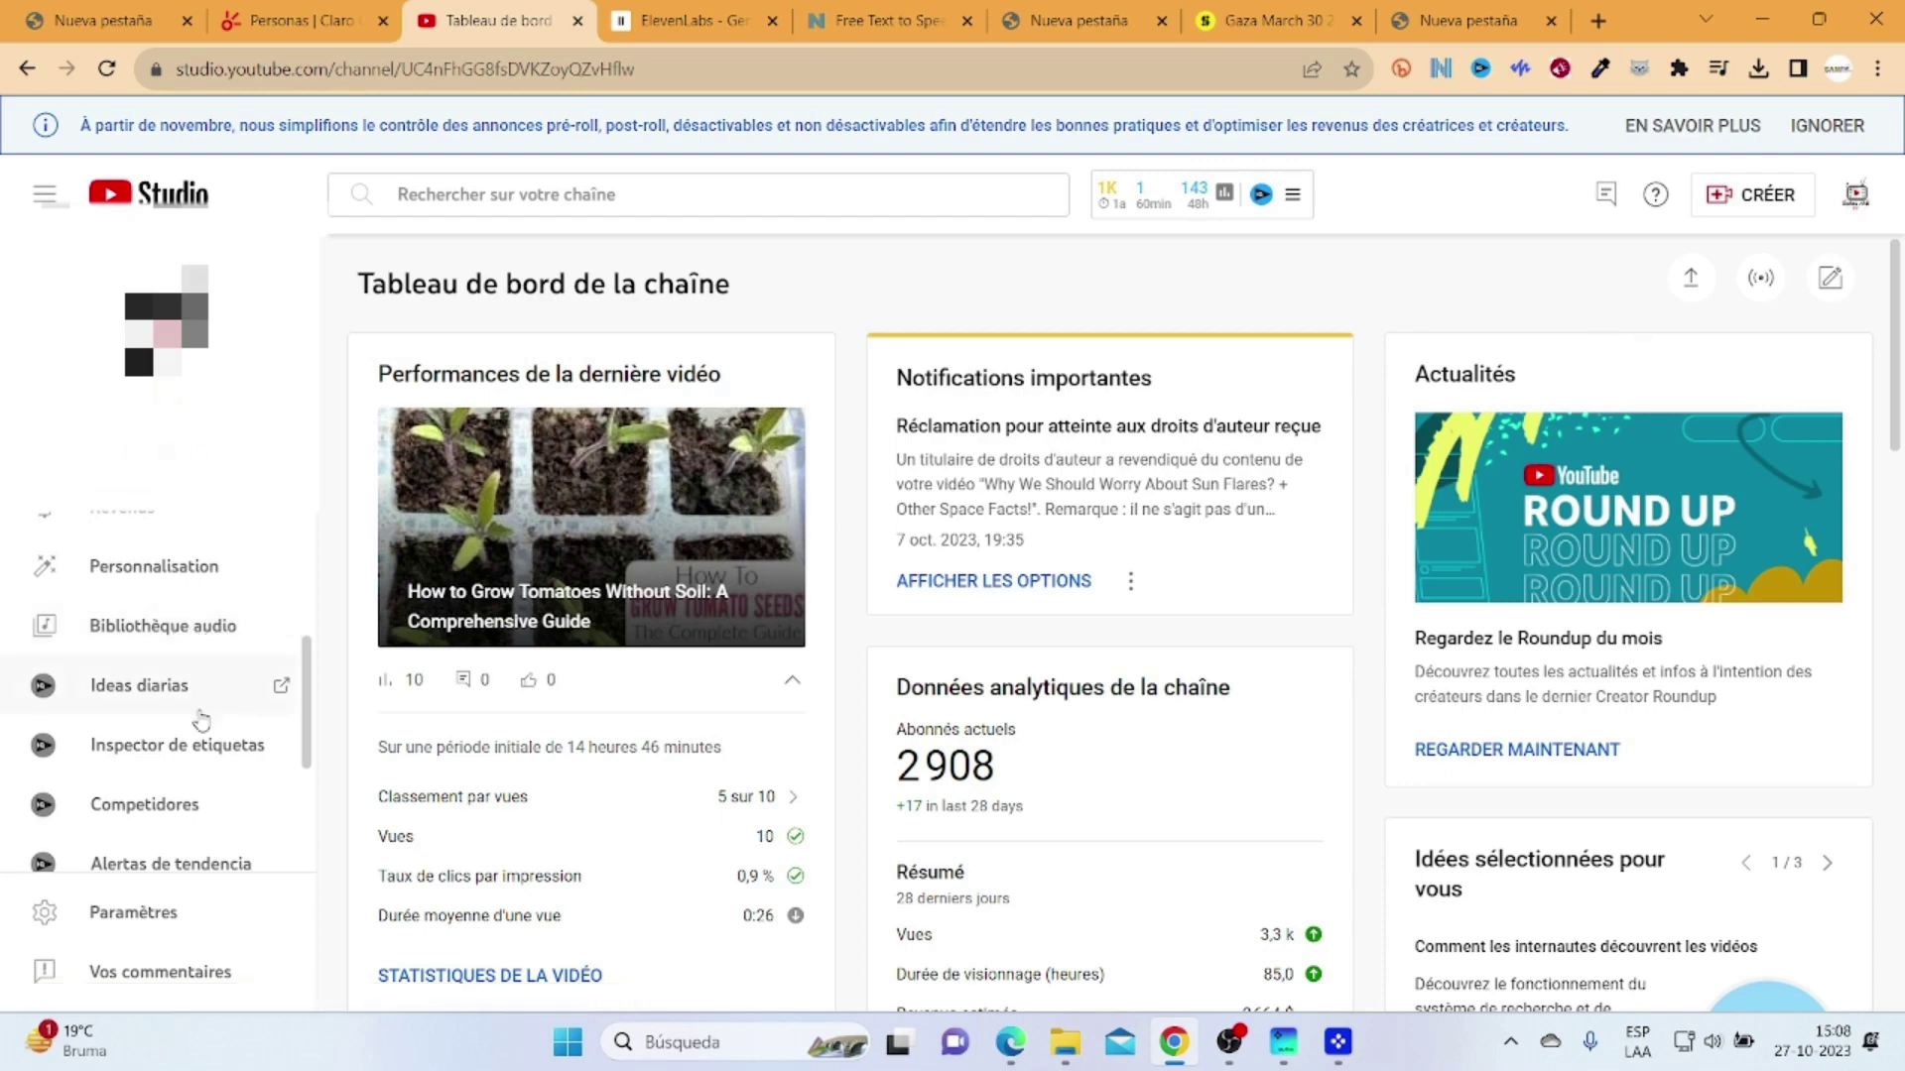
click(214, 633)
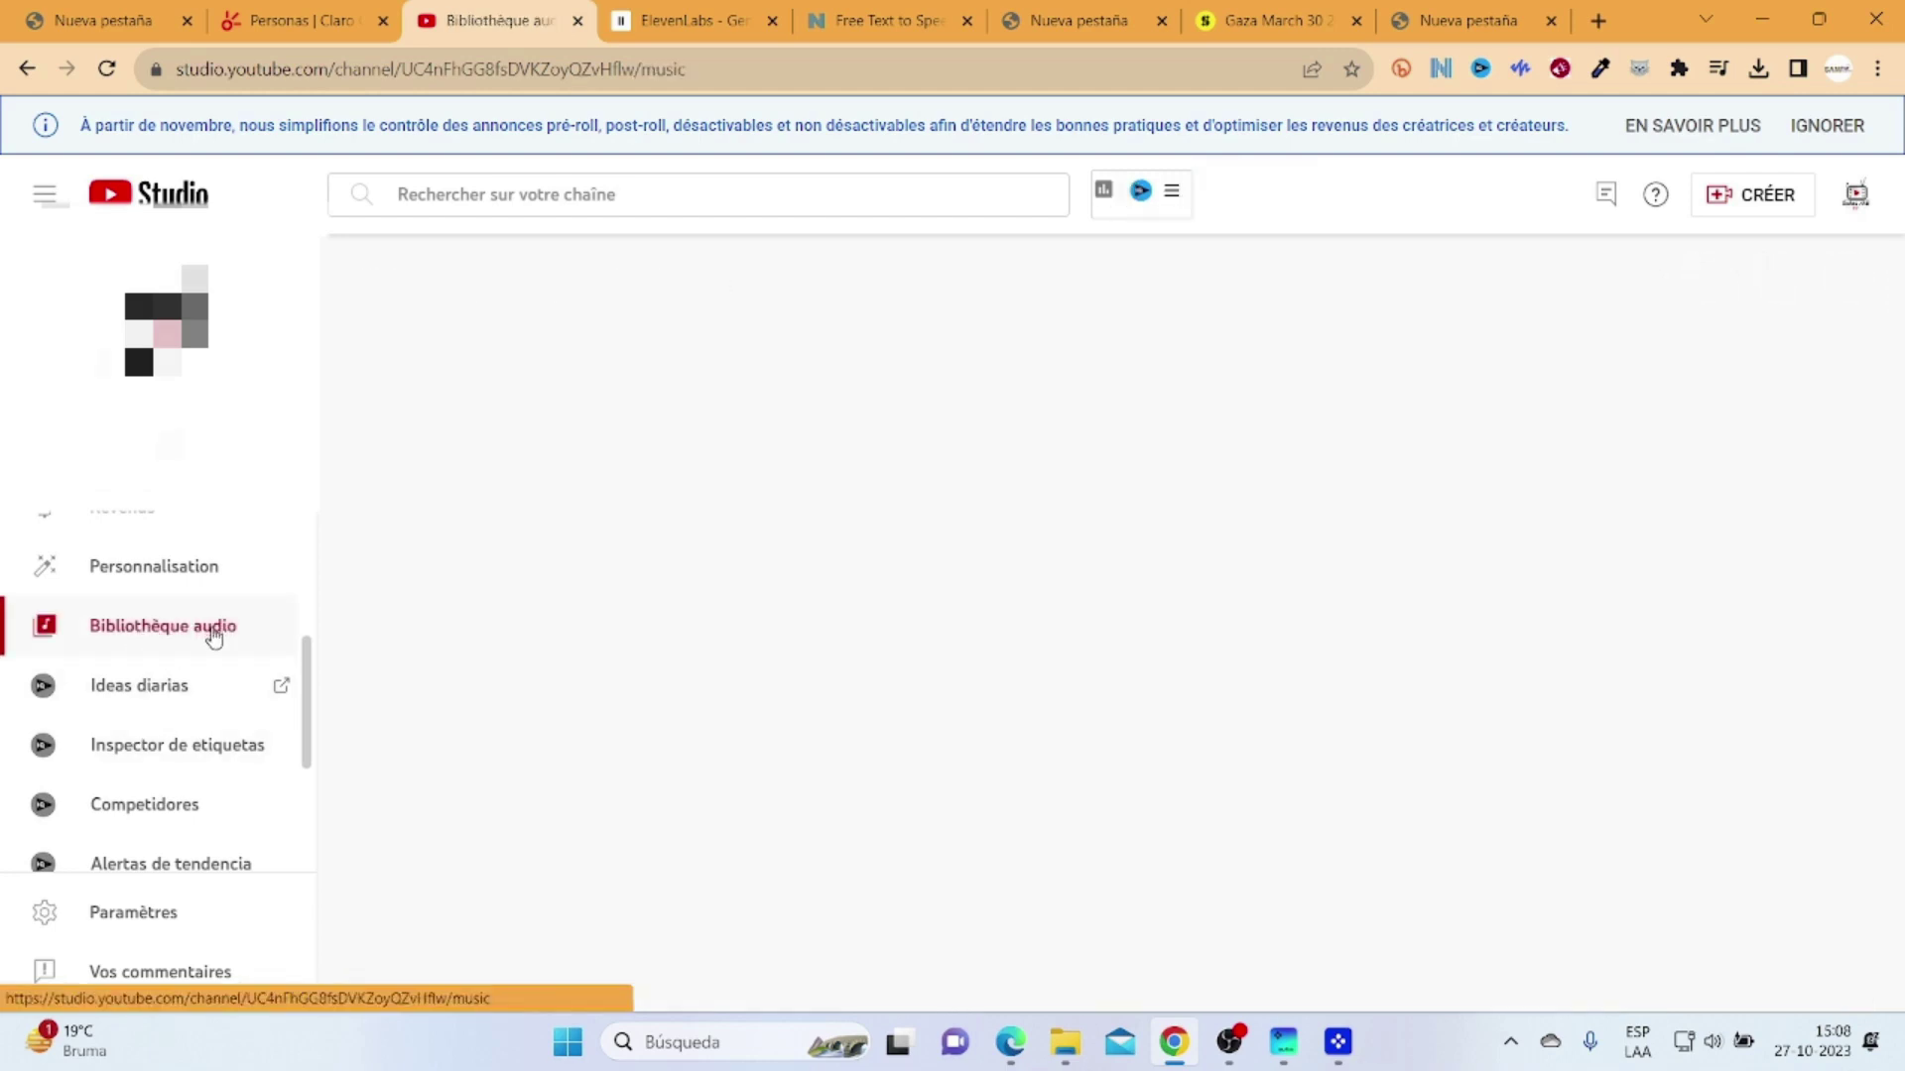
Step: Preview the track Lawrence by TrackTribe and download it as an MP3 into the Documentos youtube folder
scroll(1002, 645, down, 1)
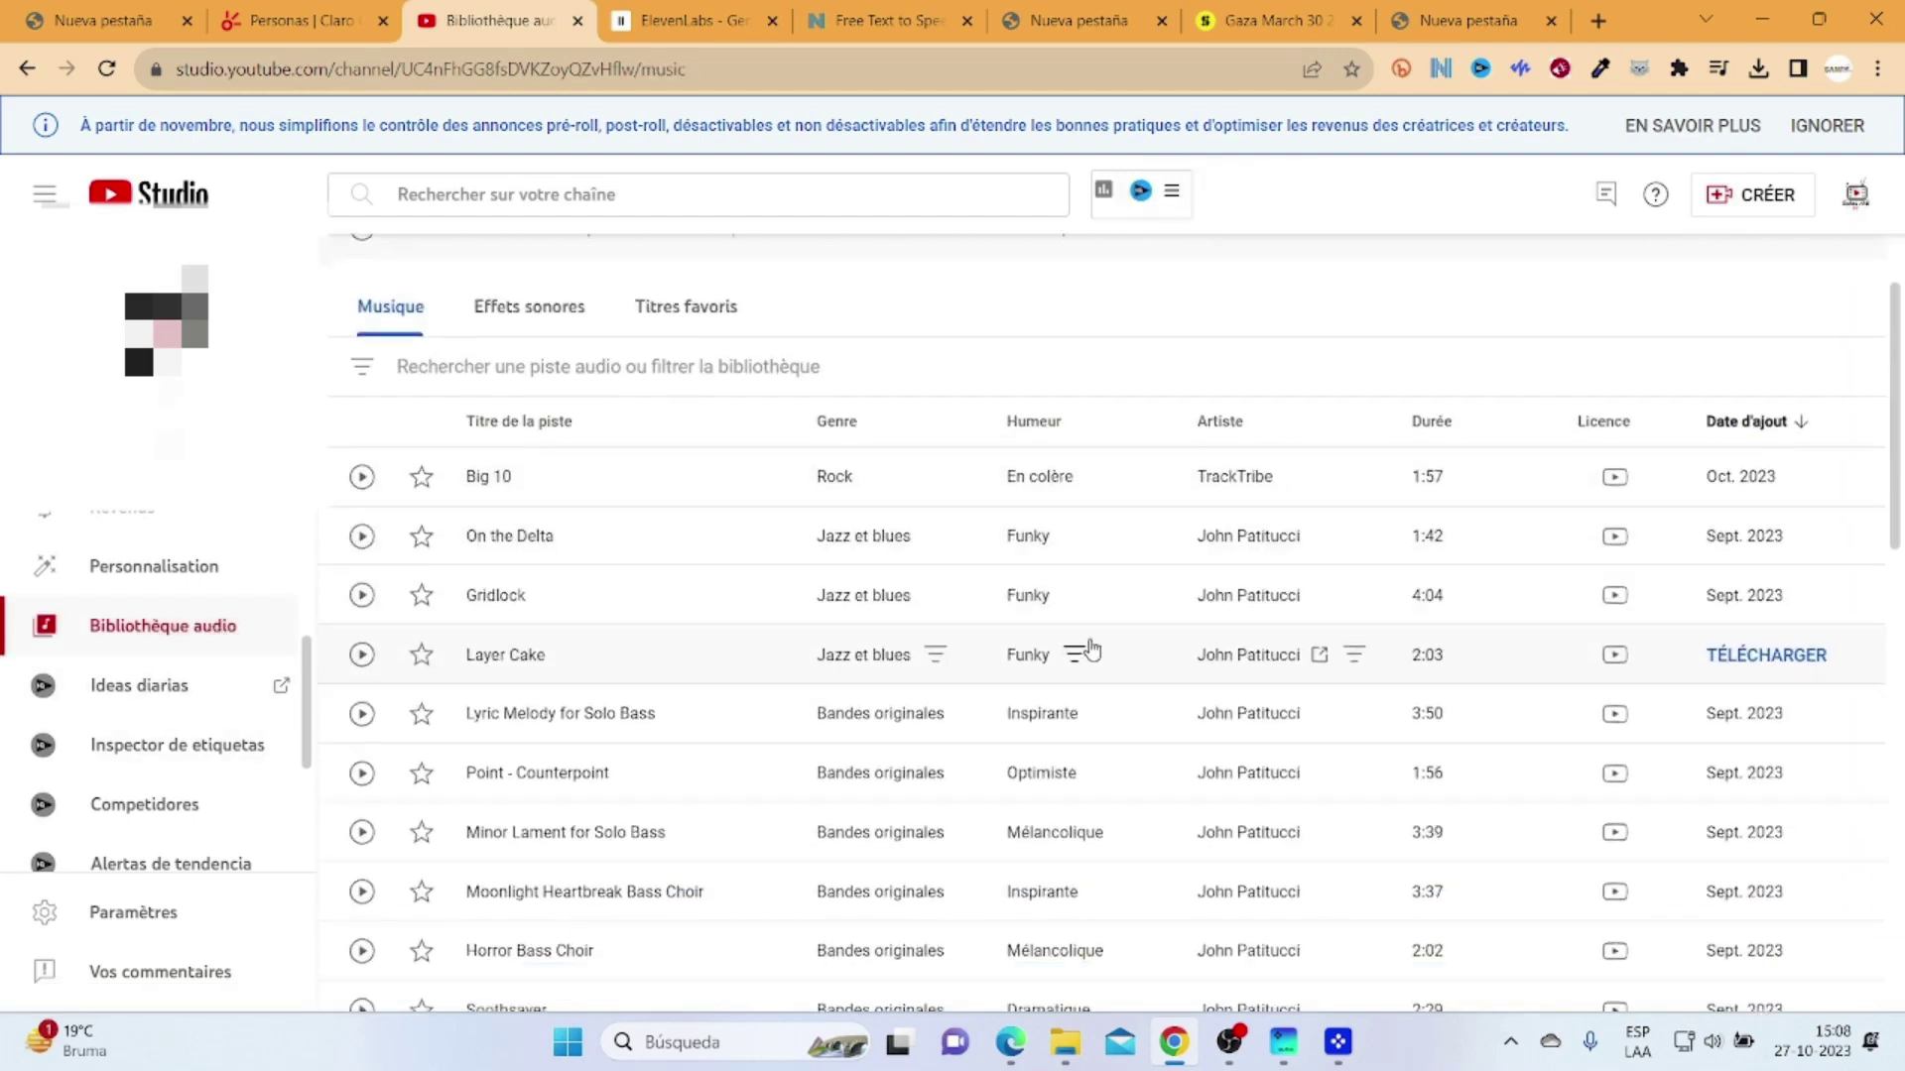
scroll(992, 590, down, 1)
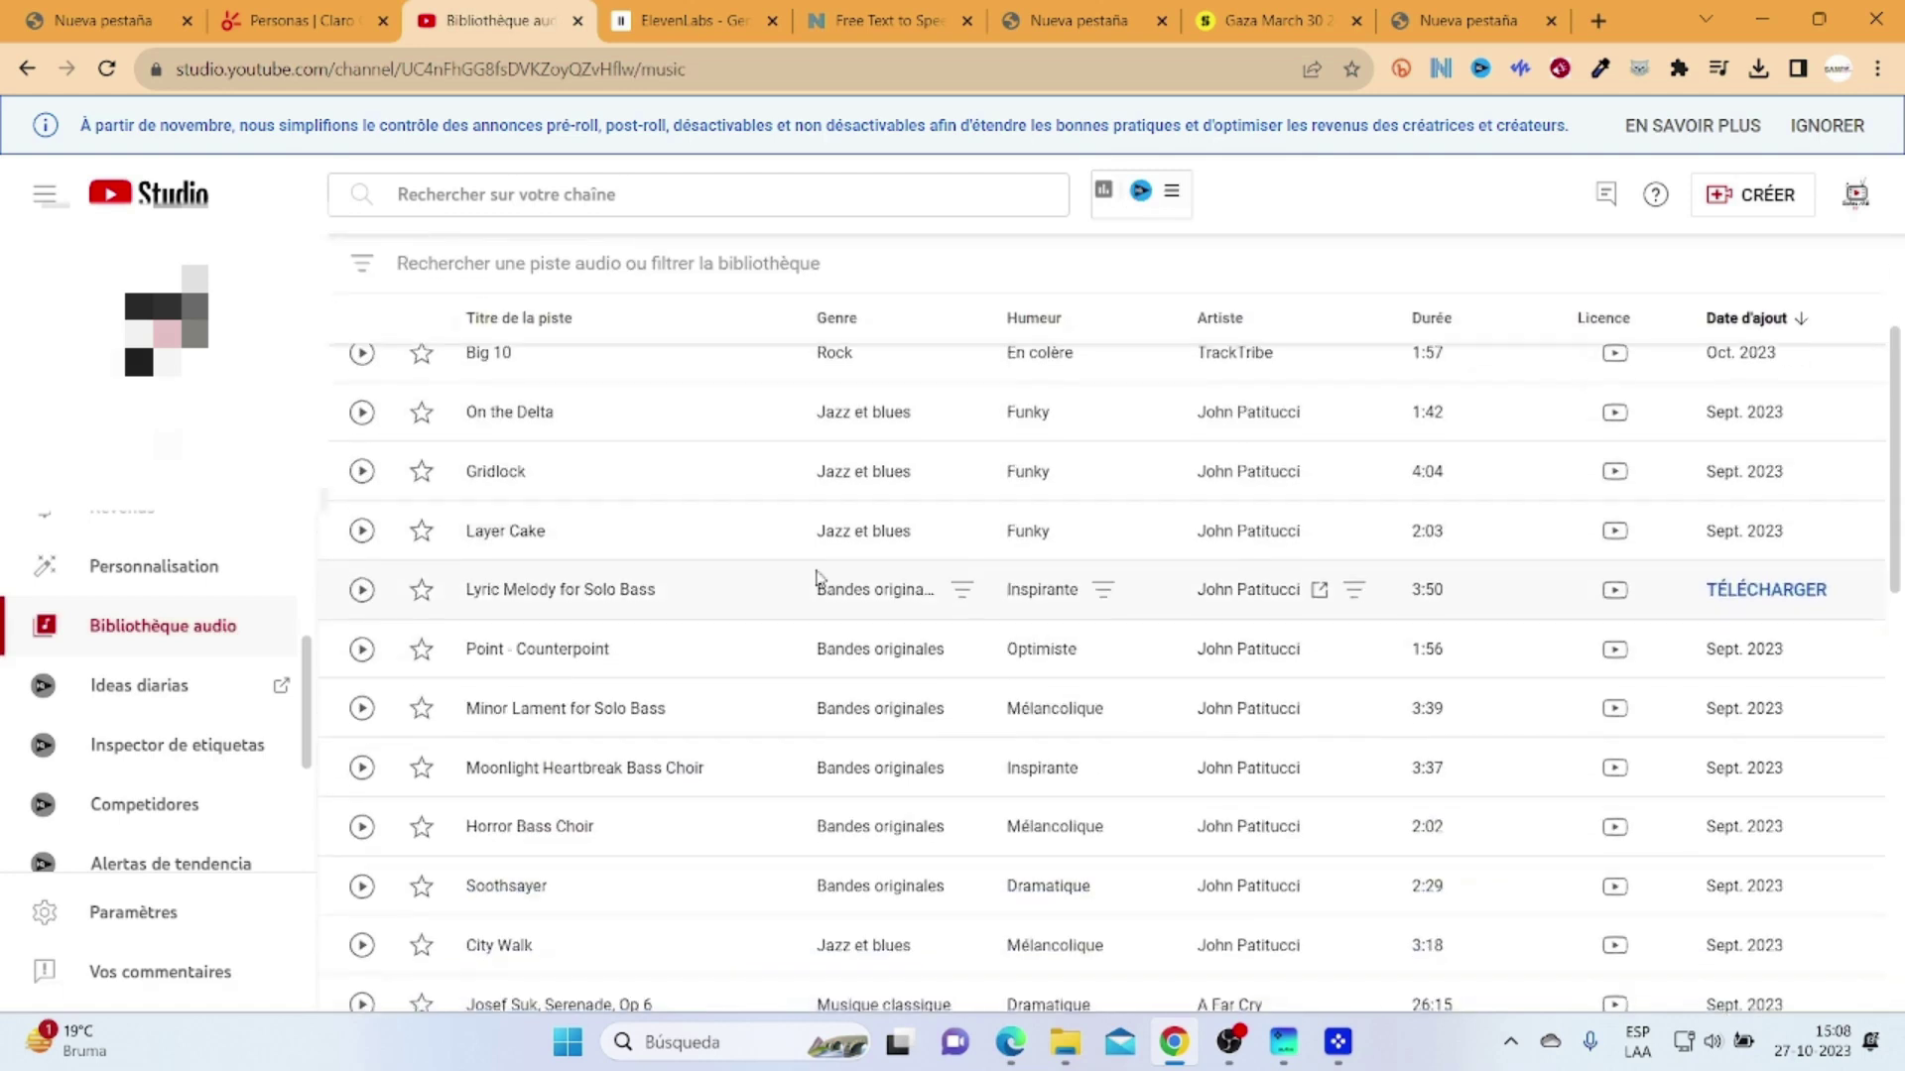
click(361, 414)
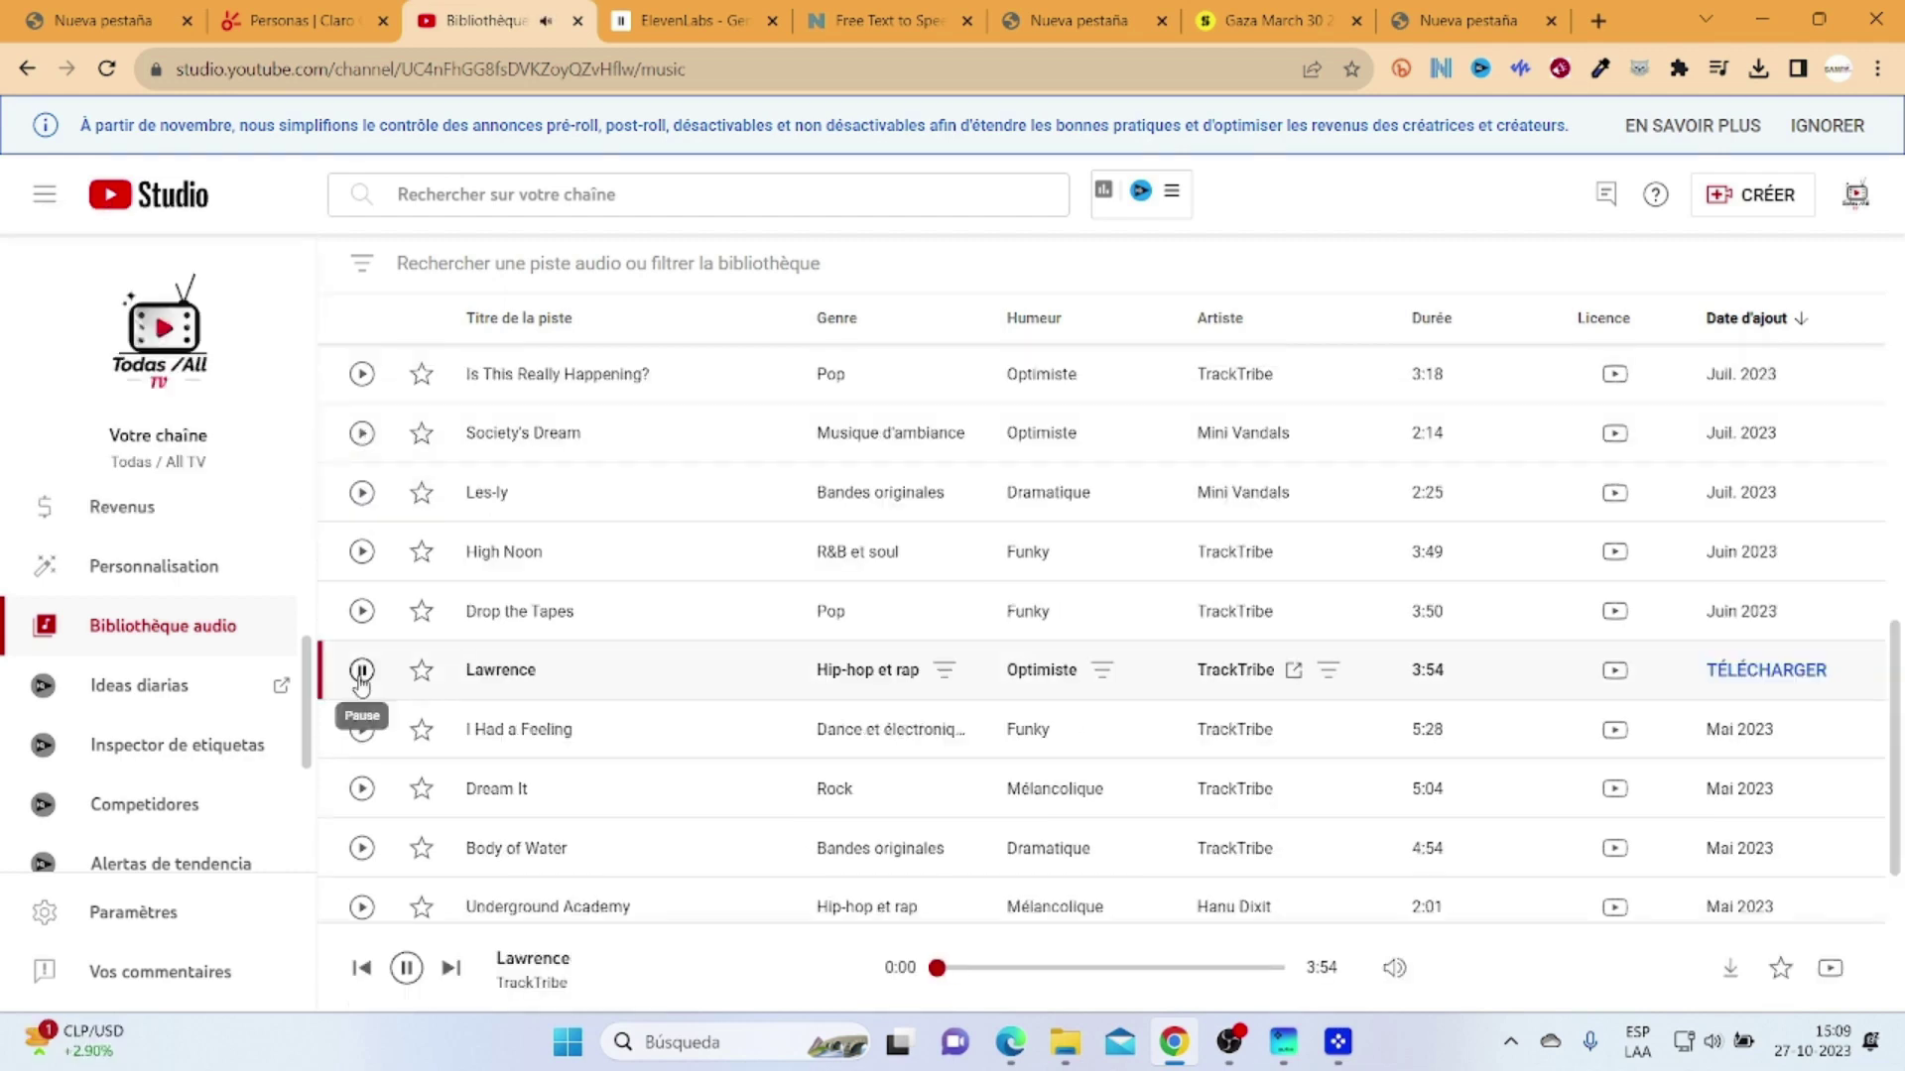
click(361, 673)
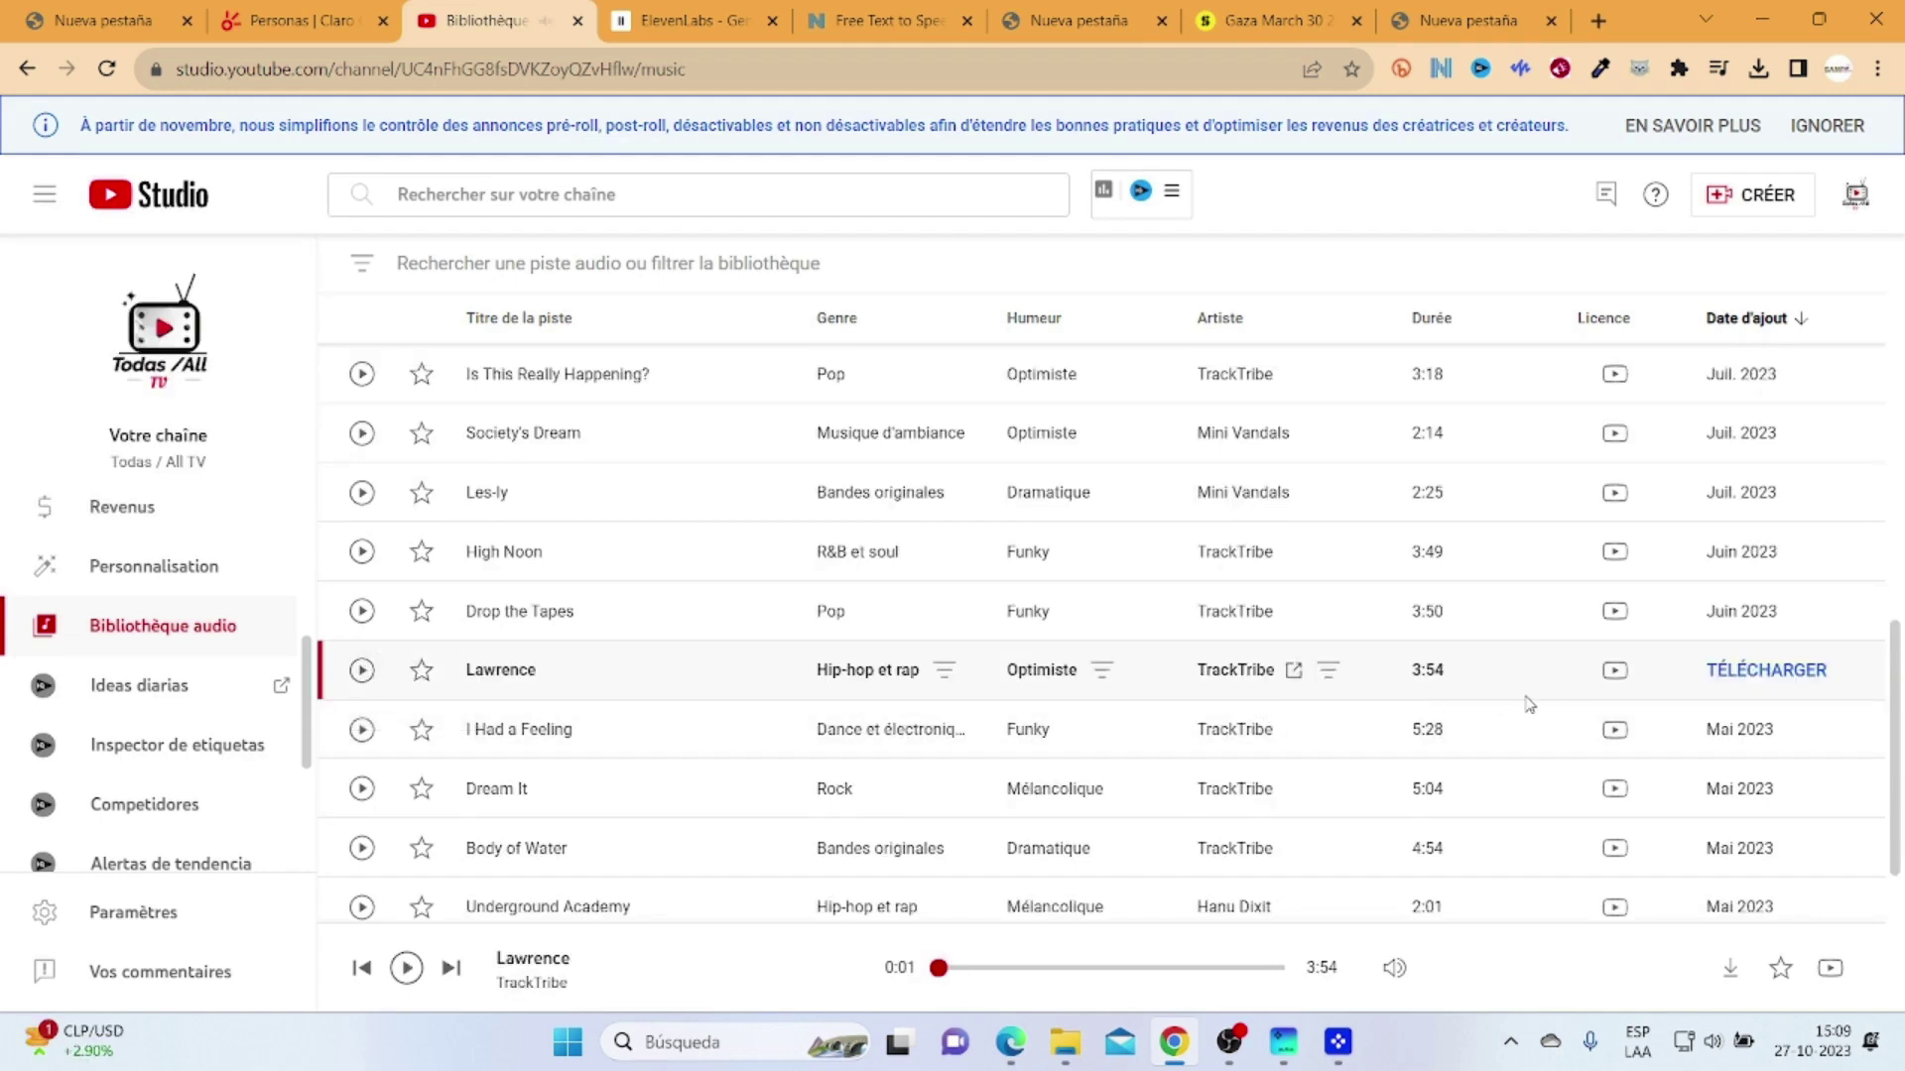
click(1723, 672)
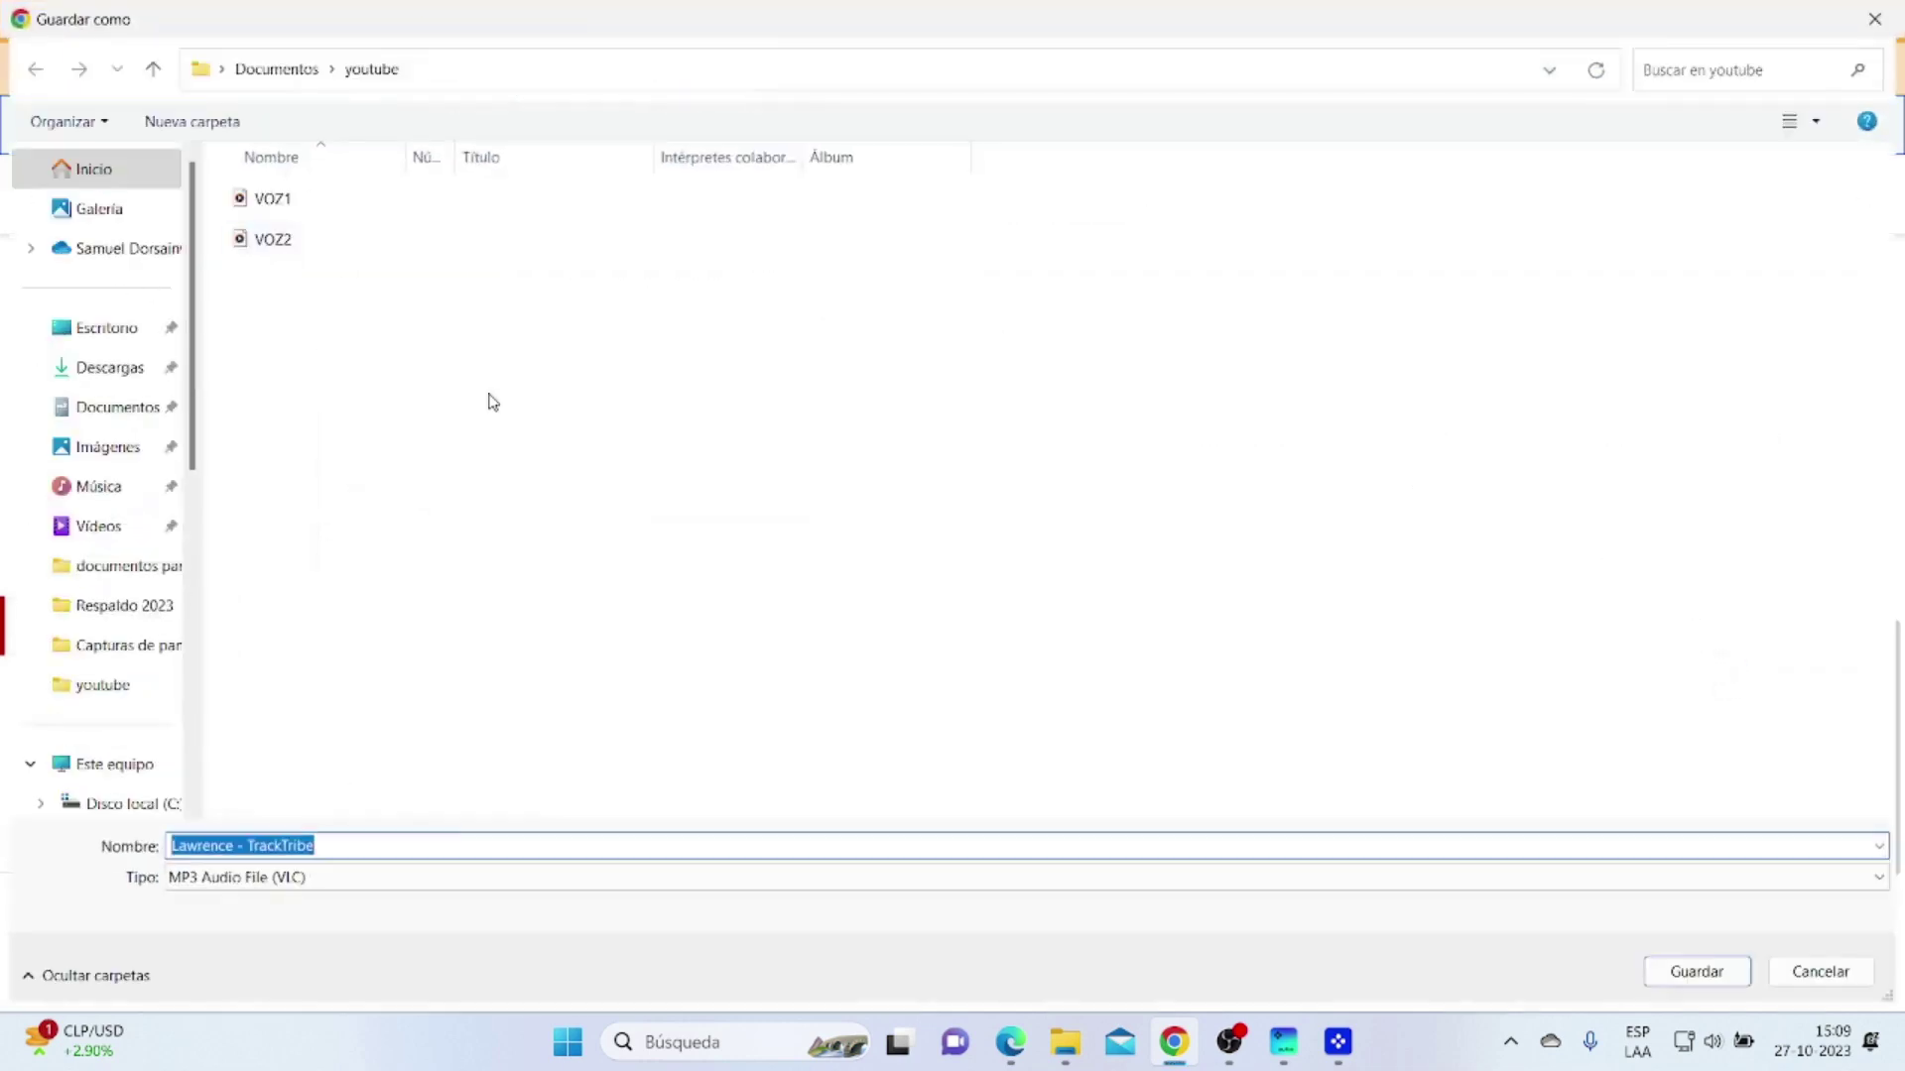
click(1697, 972)
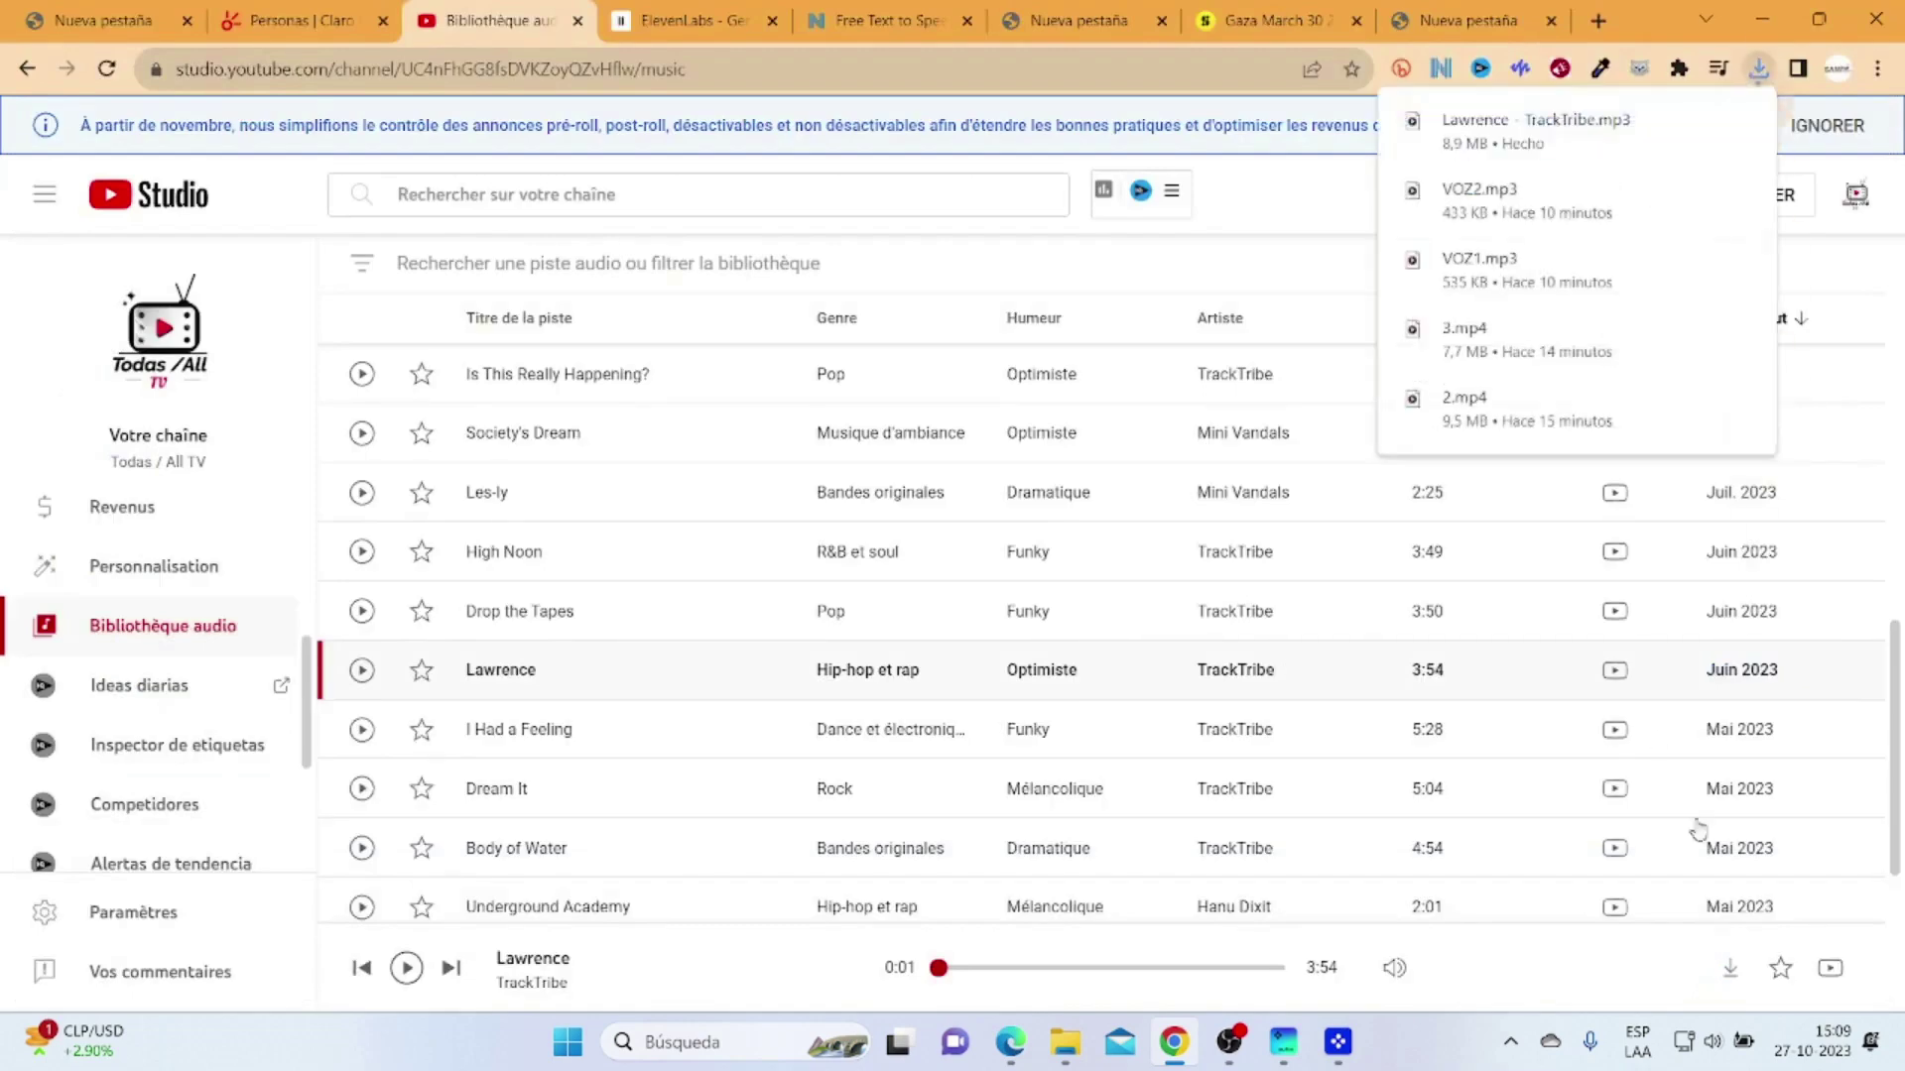
Step: Switch to Movavi Video Suite, import Lawrence - TrackTribe.mp3 and place it beneath the narration from the start of the timeline
click(1341, 1047)
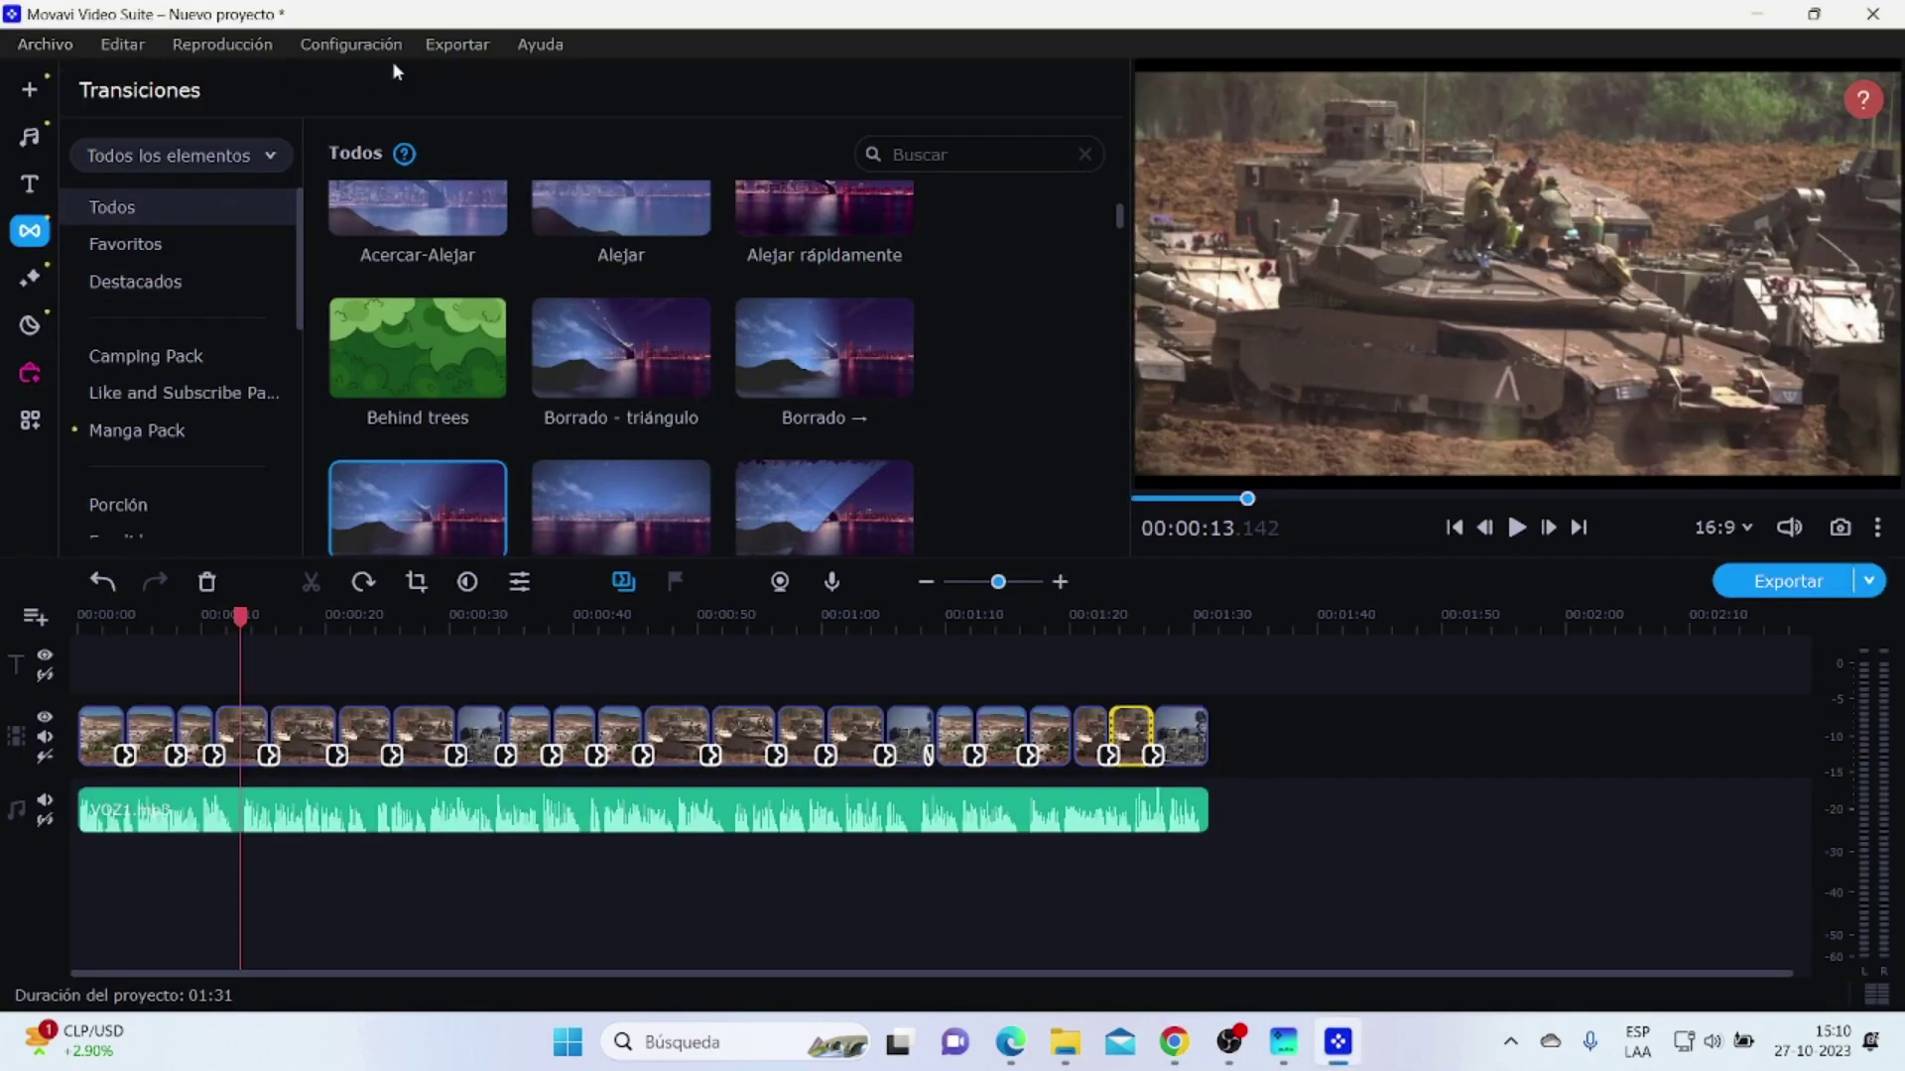
click(30, 89)
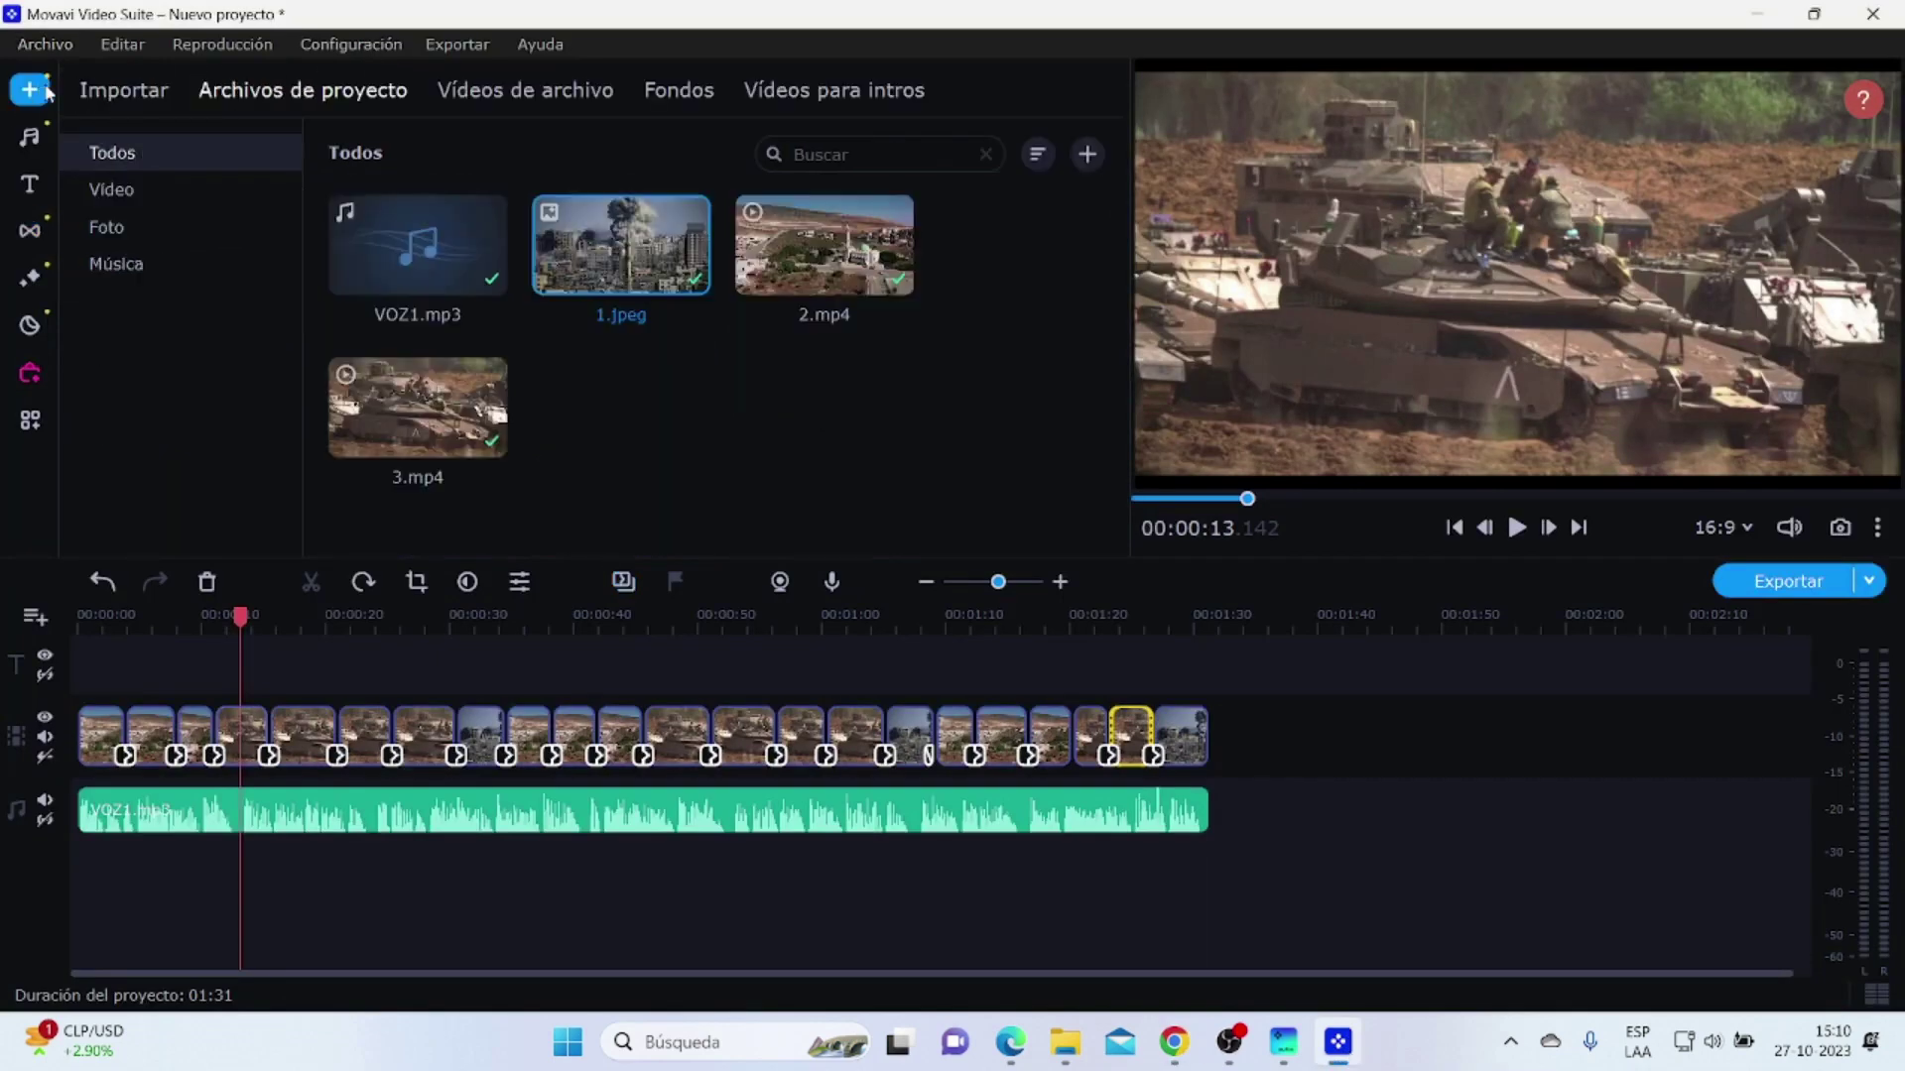
click(117, 93)
click(597, 272)
click(1080, 396)
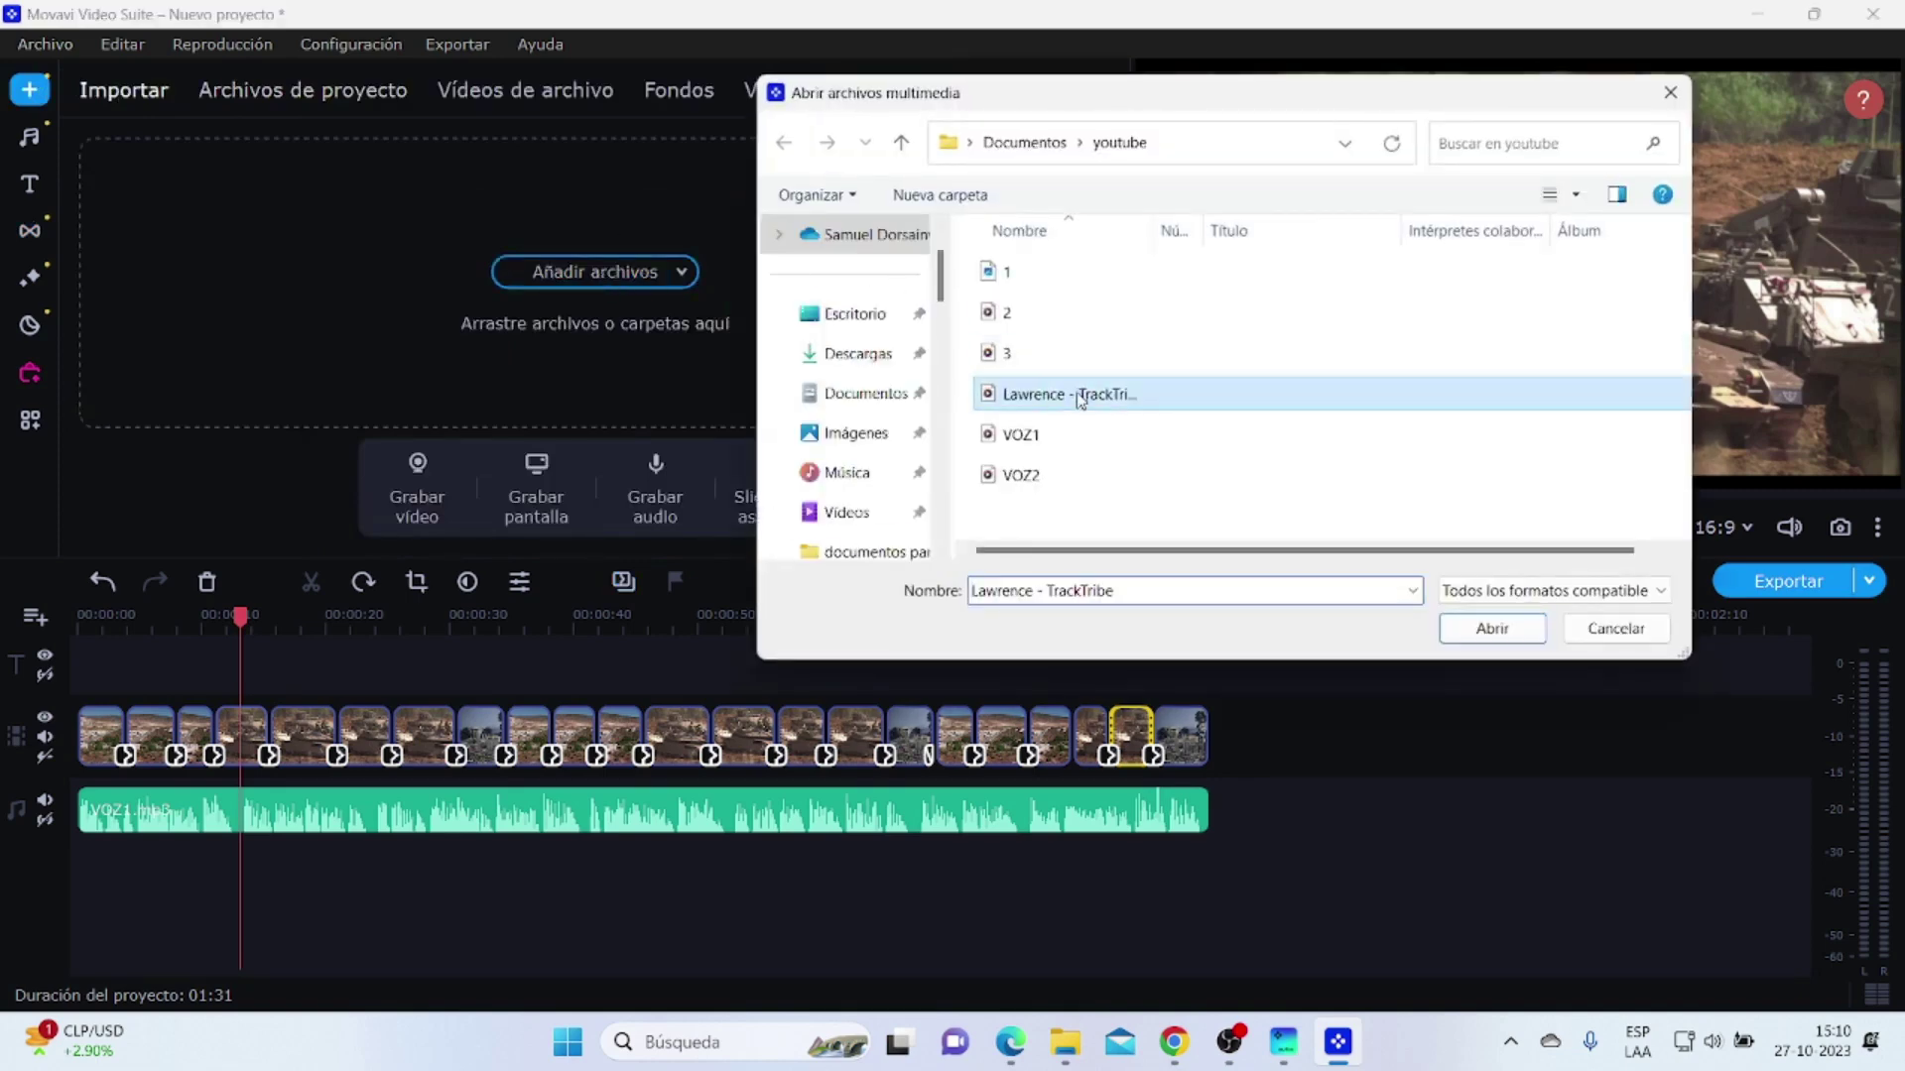
click(1494, 630)
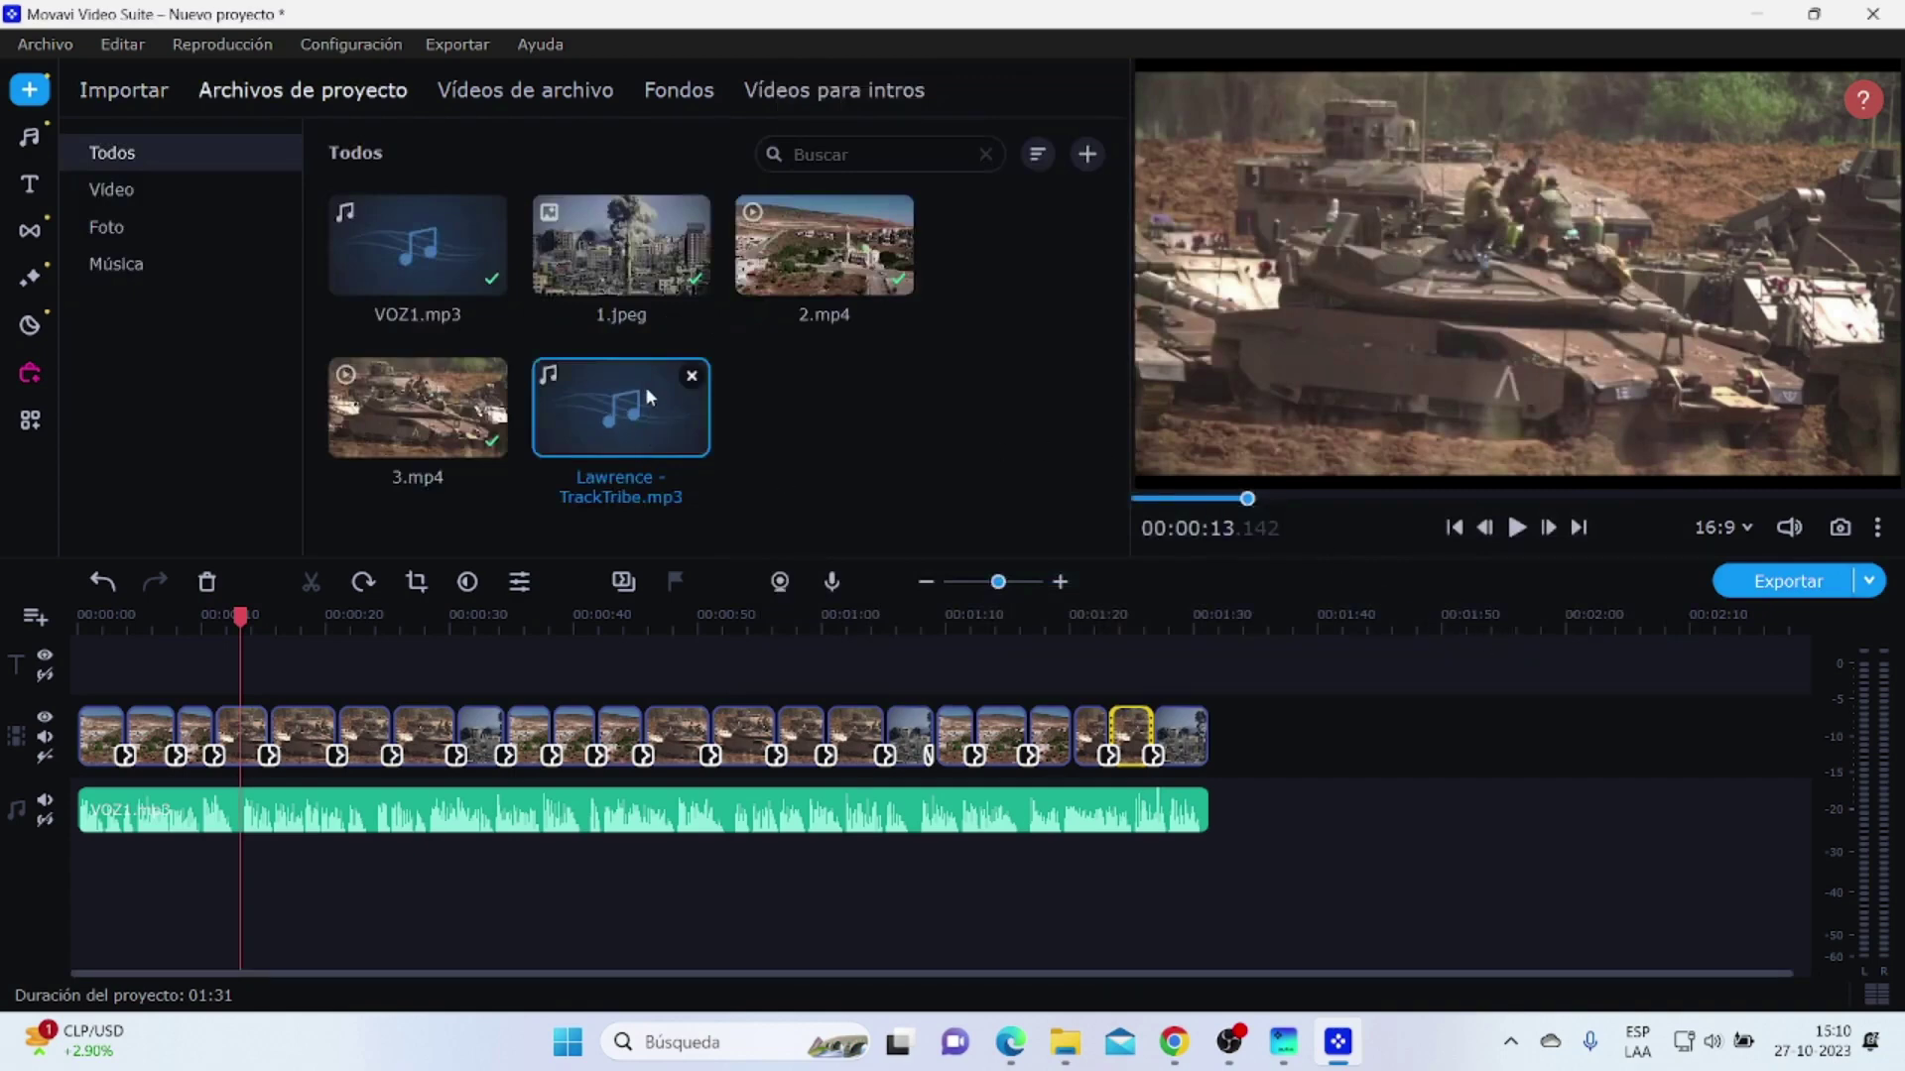
drag(627, 412, 111, 857)
Step: Set the volume of the VOZ1.mp3 narration clip to 300%
click(592, 789)
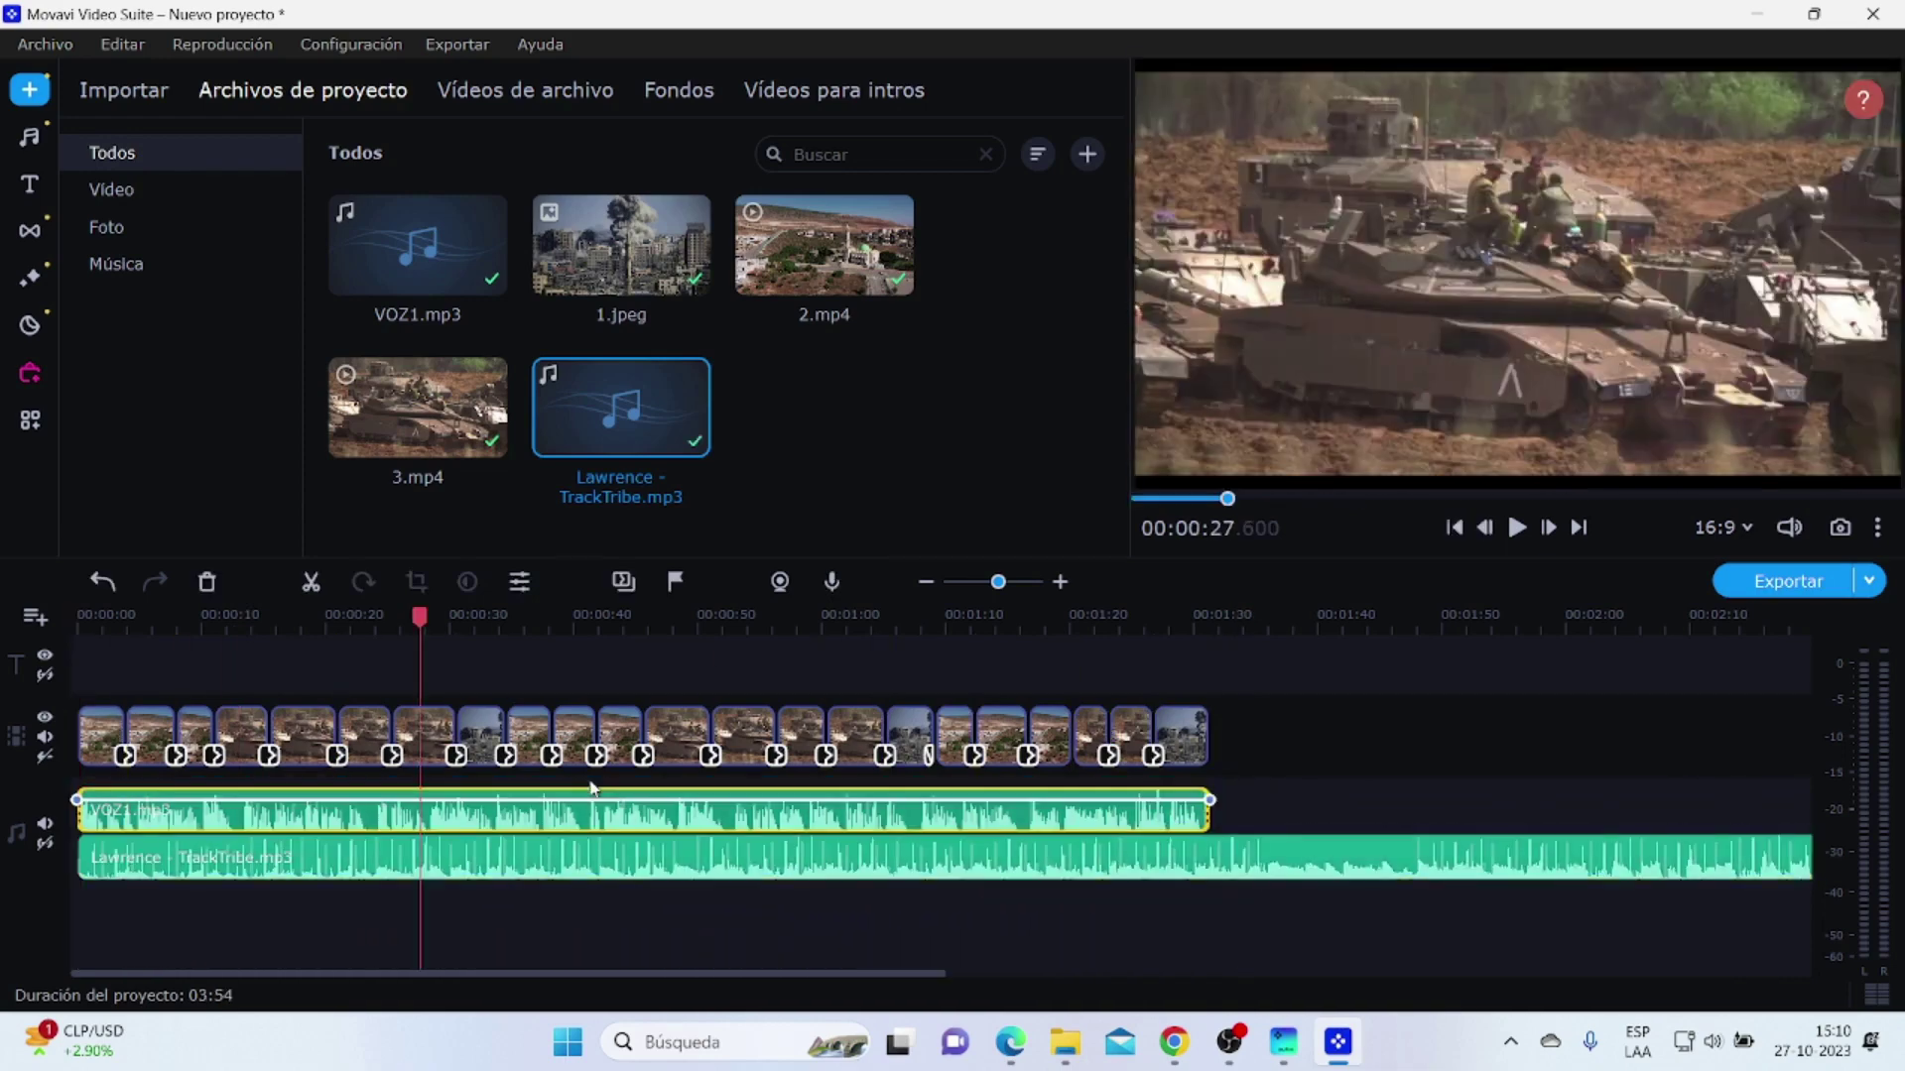
click(543, 815)
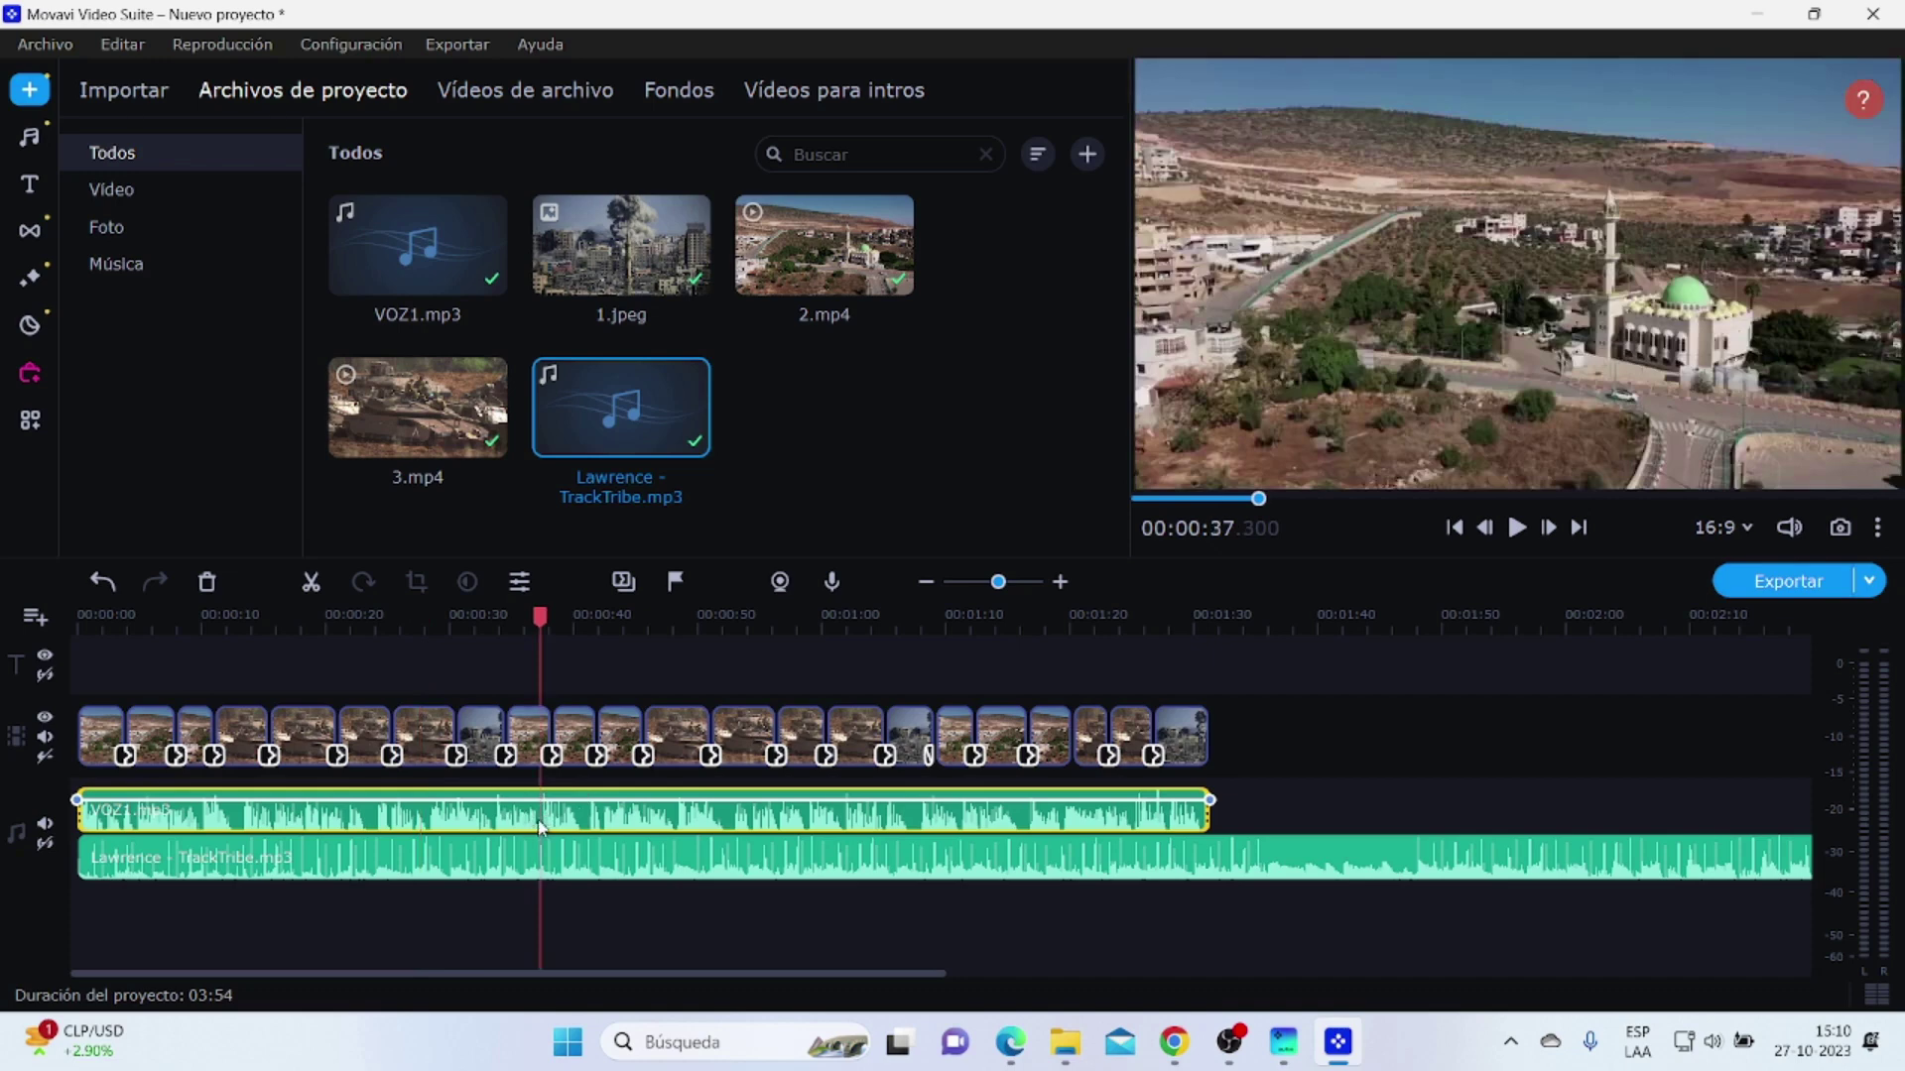
click(521, 584)
click(621, 185)
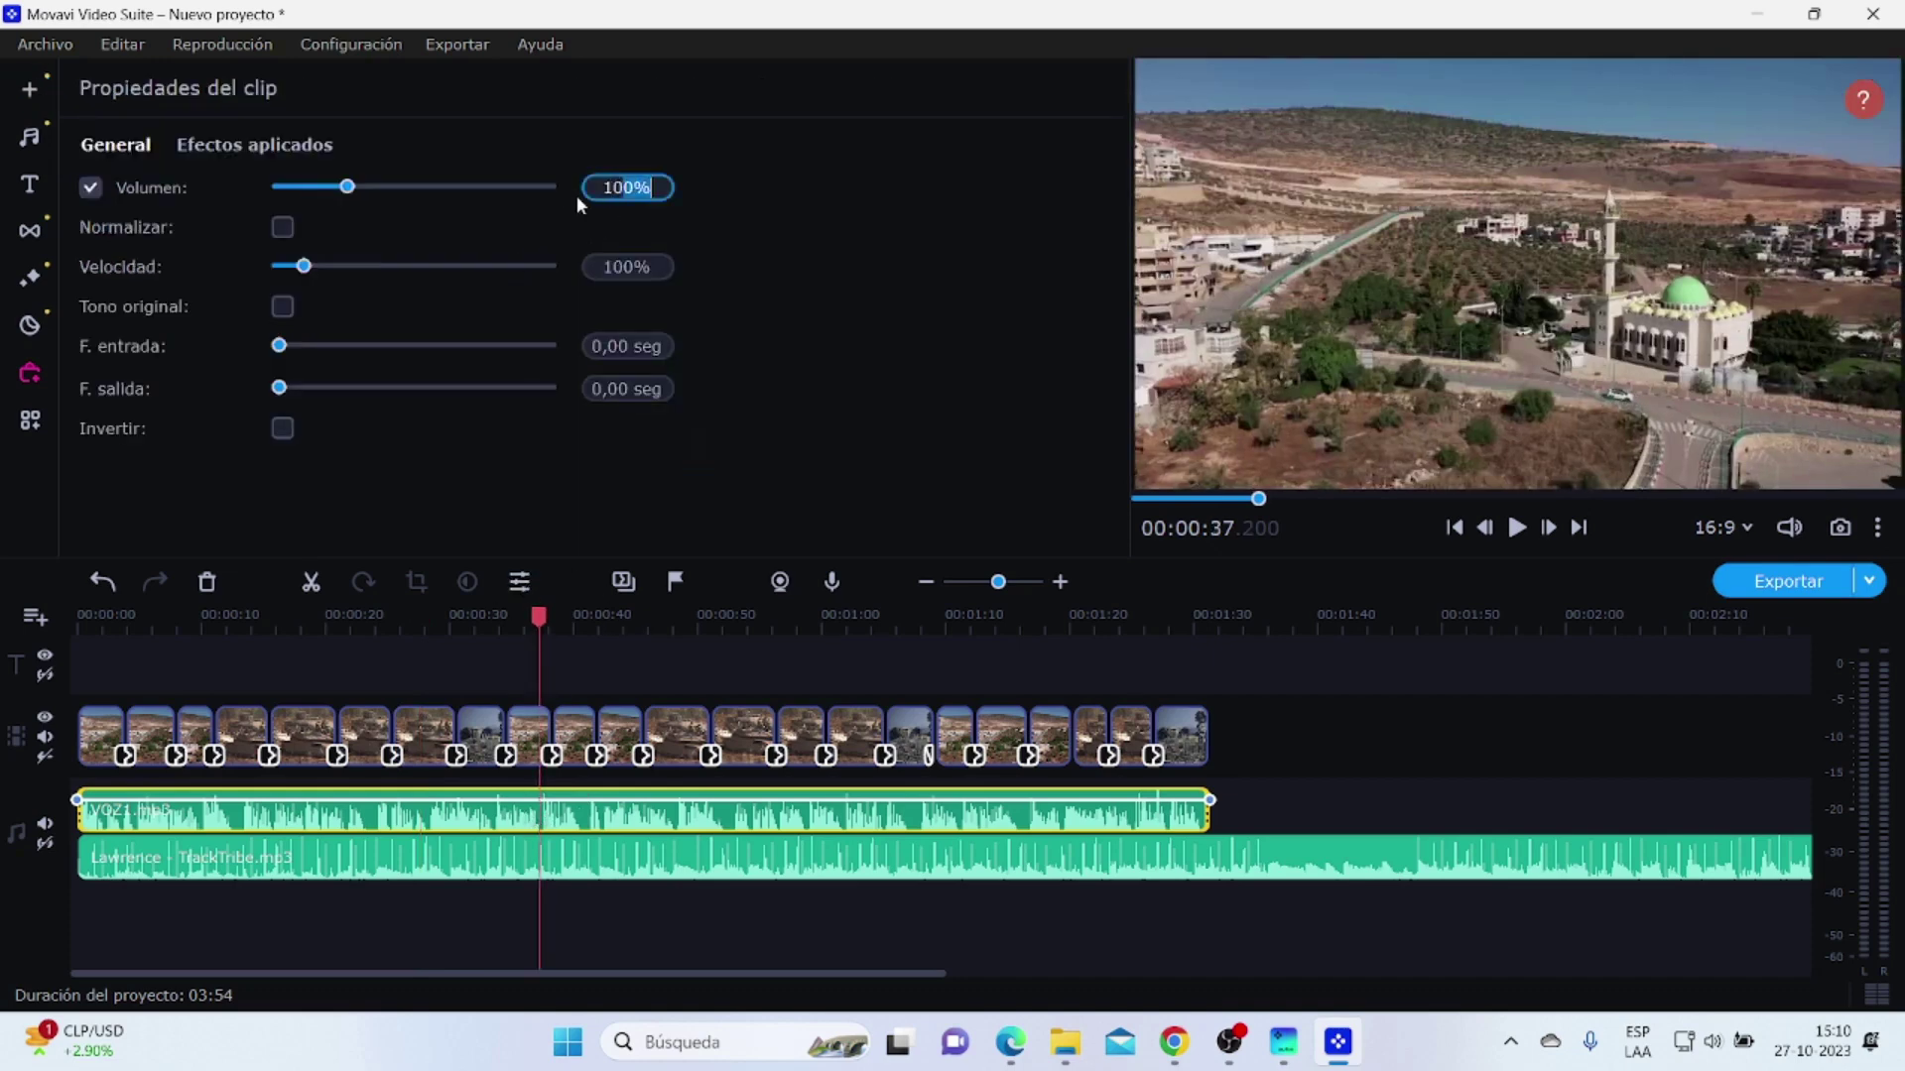
text(300)
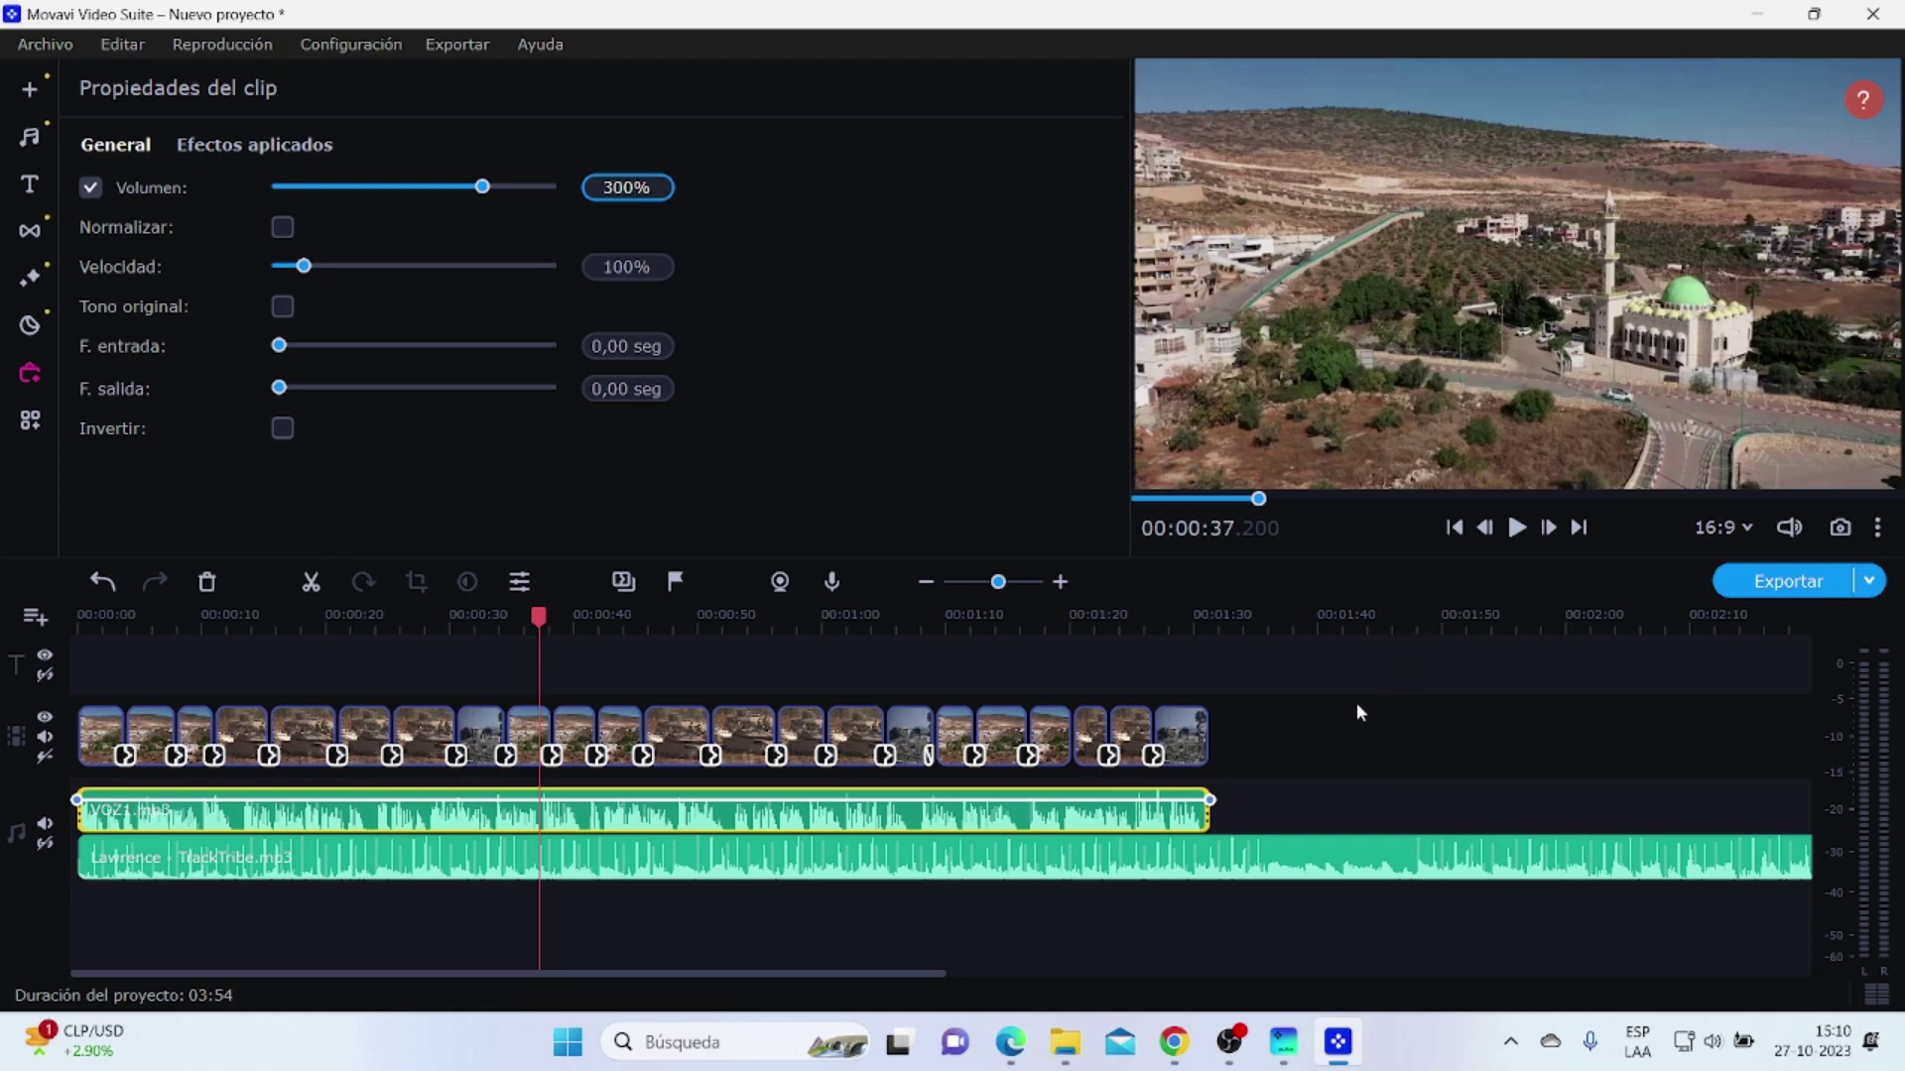
Step: Select the Lawrence music clip and play the timeline from the start to compare its loudness with the narration
click(1096, 877)
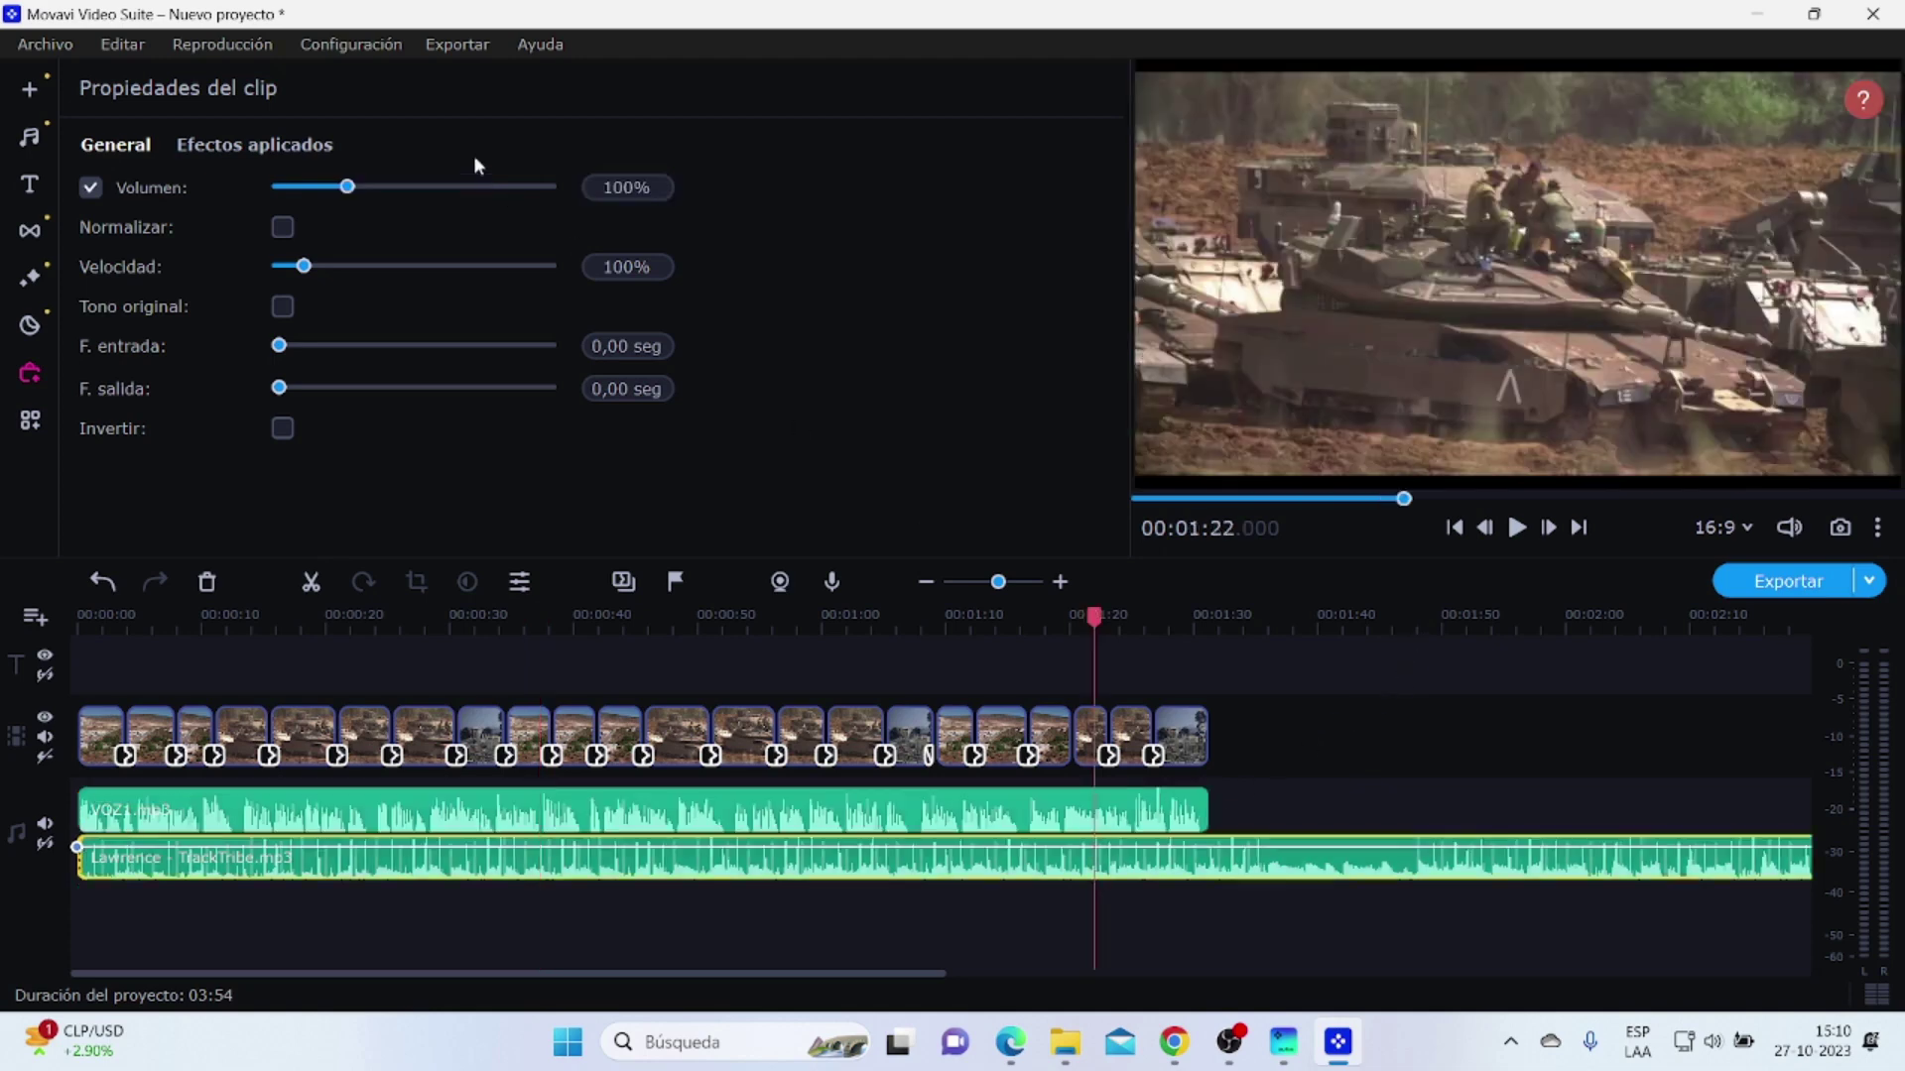
drag(638, 187, 570, 193)
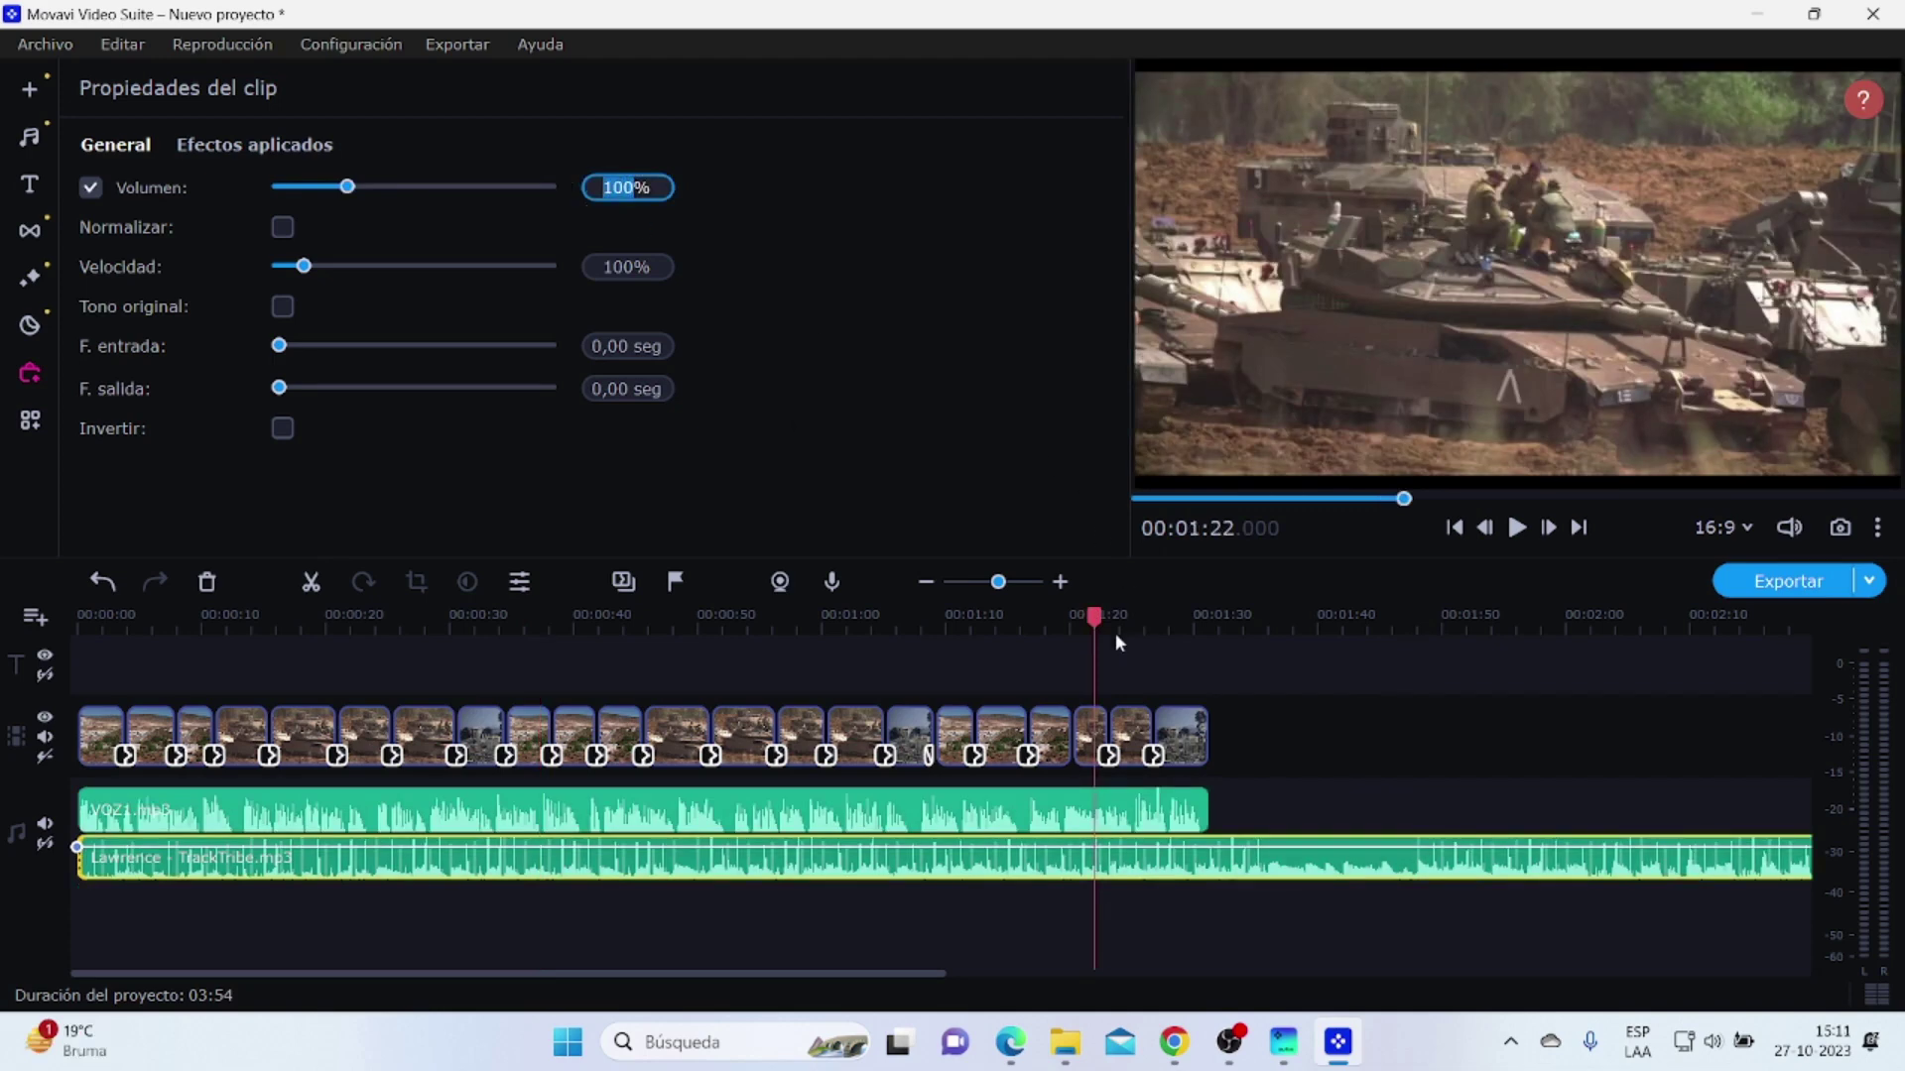
drag(1101, 617, 78, 615)
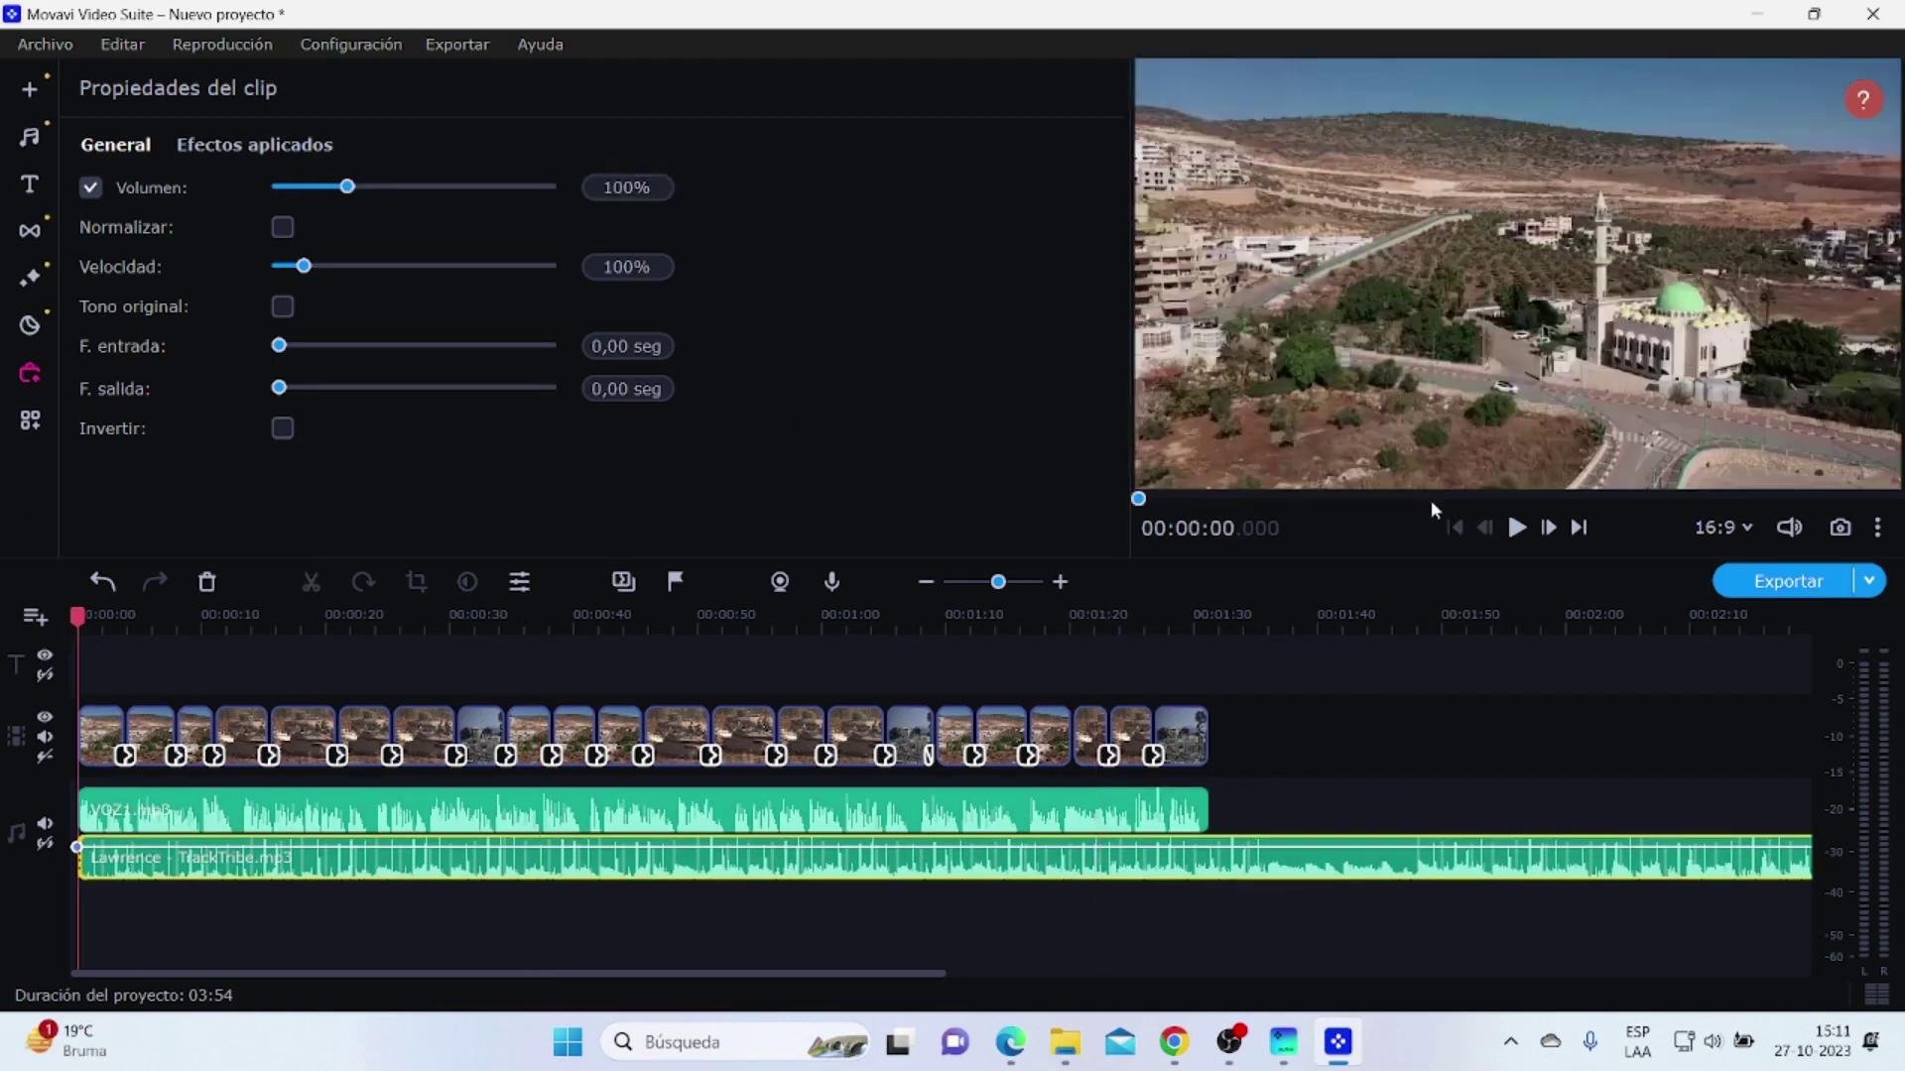
click(1518, 527)
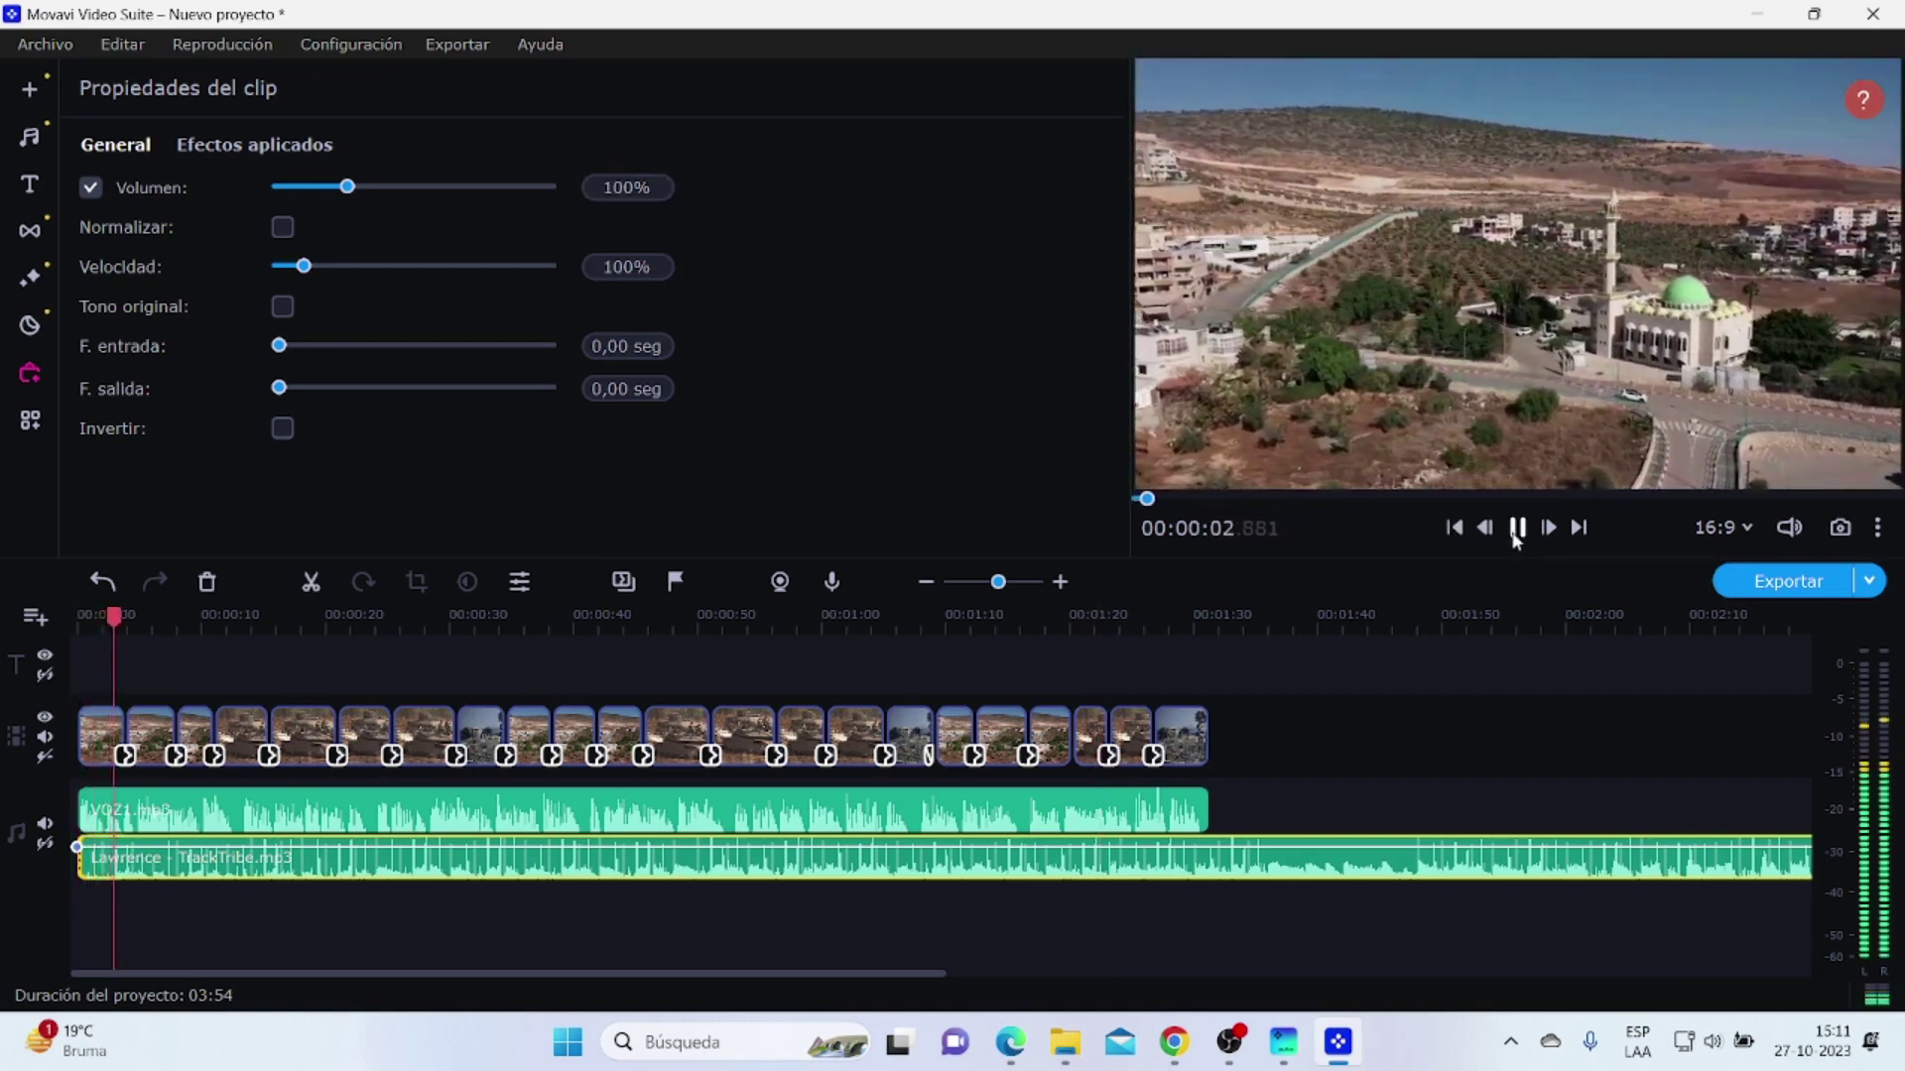
click(1517, 529)
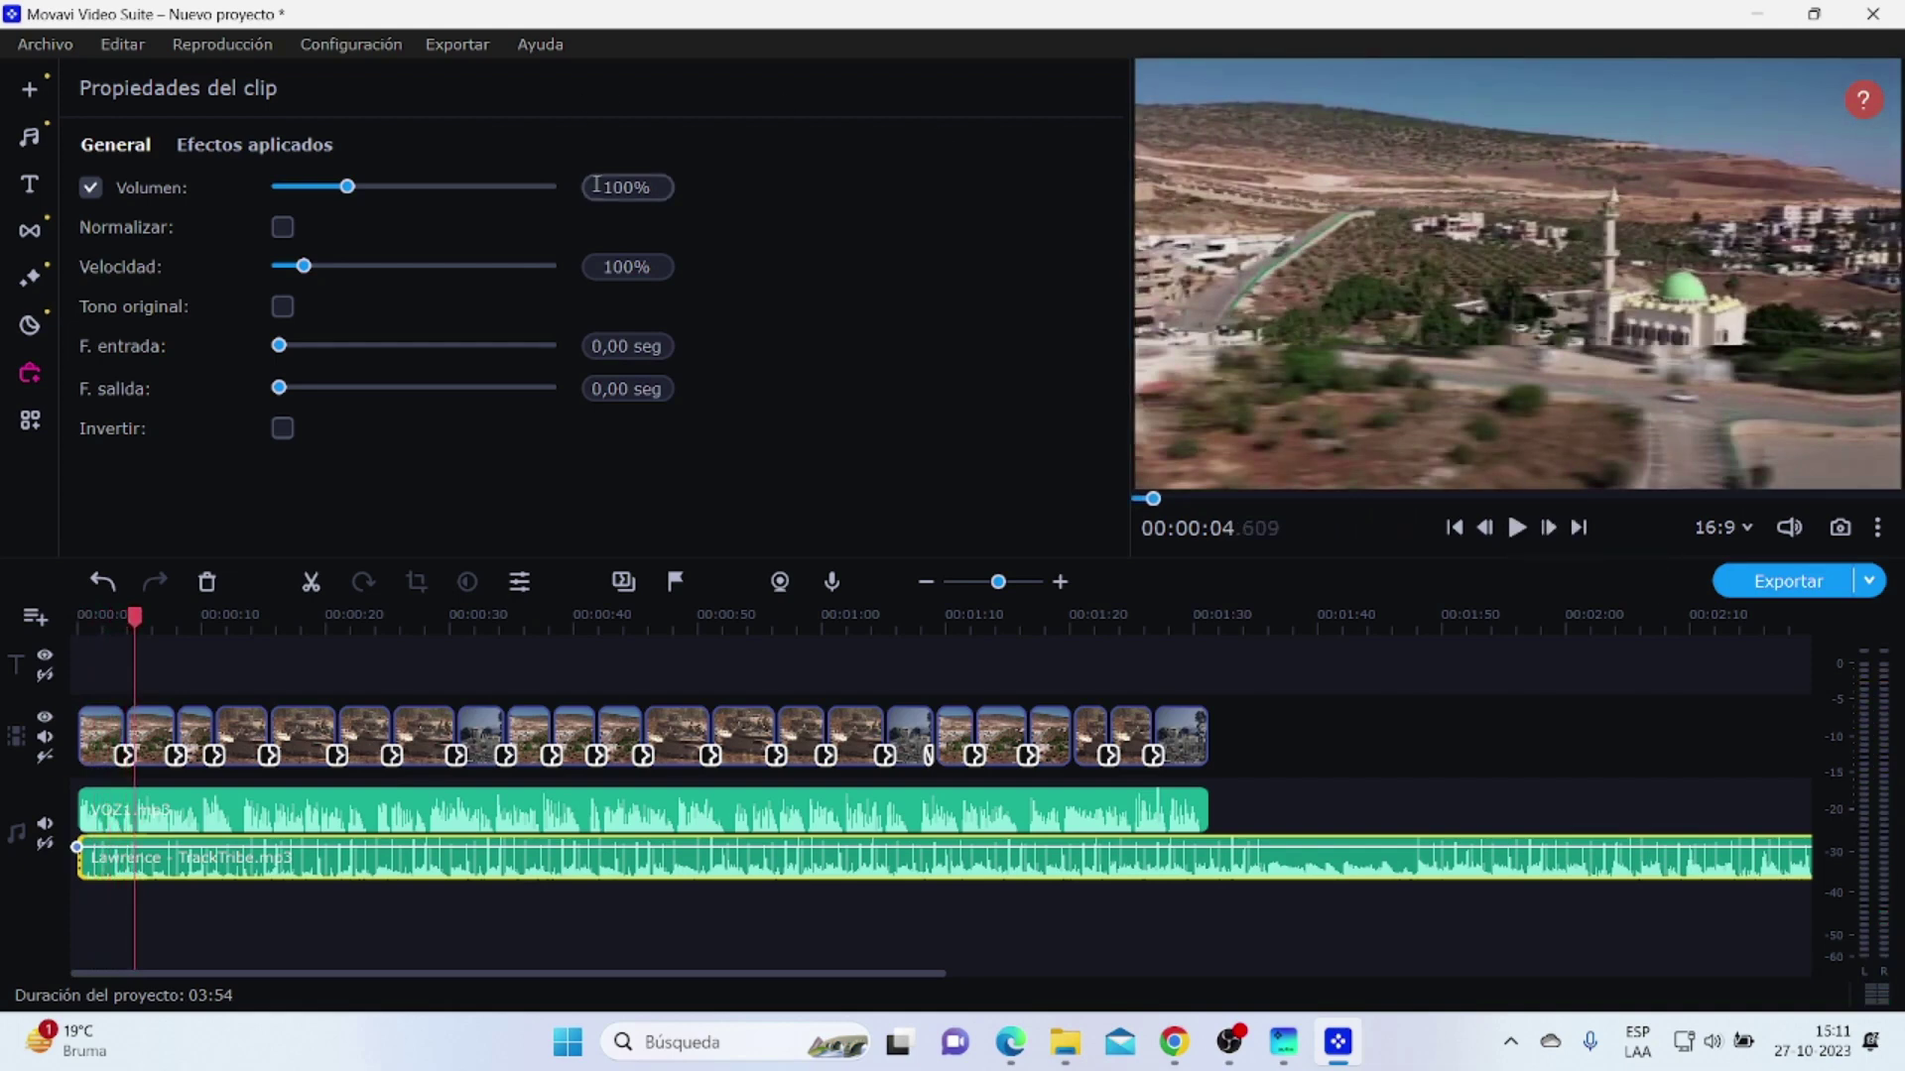
Step: Set the Lawrence music clip's volume to 20% and play the mix from the start and from a midway point
drag(625, 191, 599, 188)
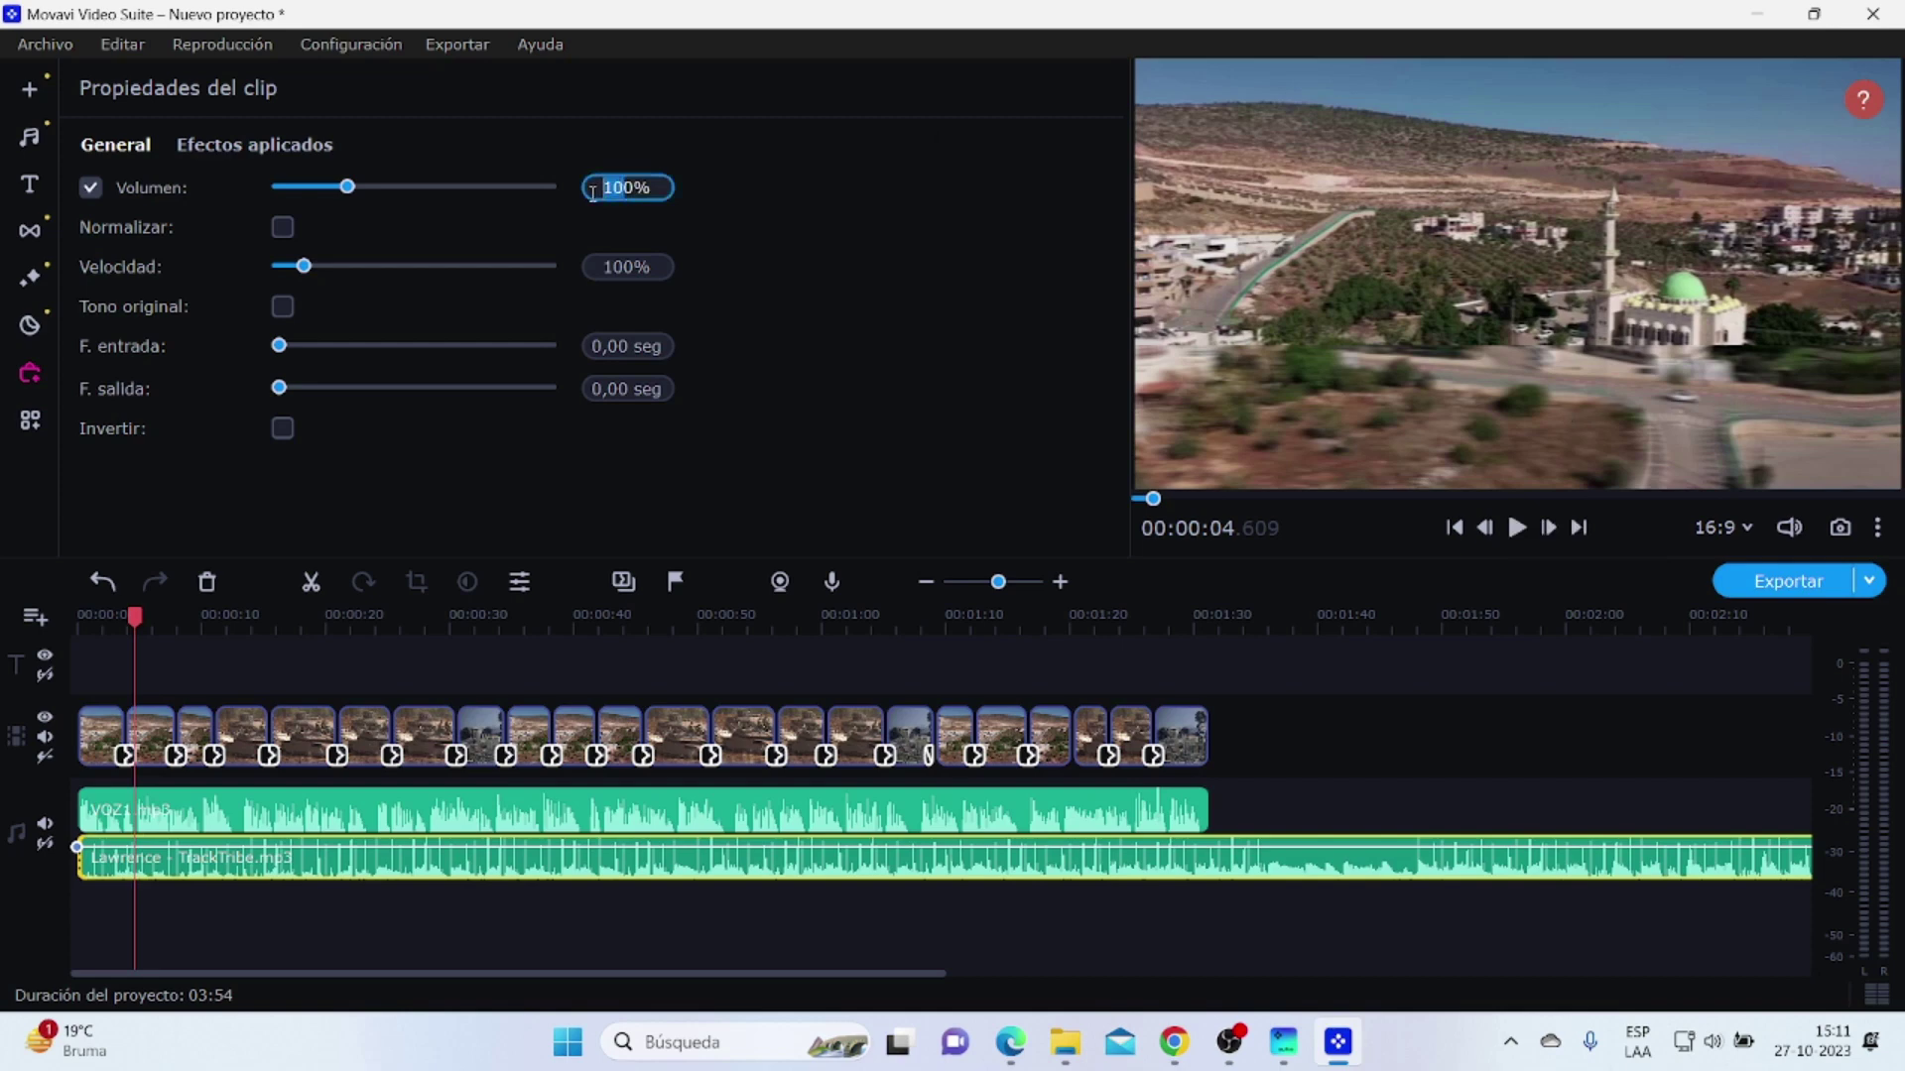
text(2)
click(79, 617)
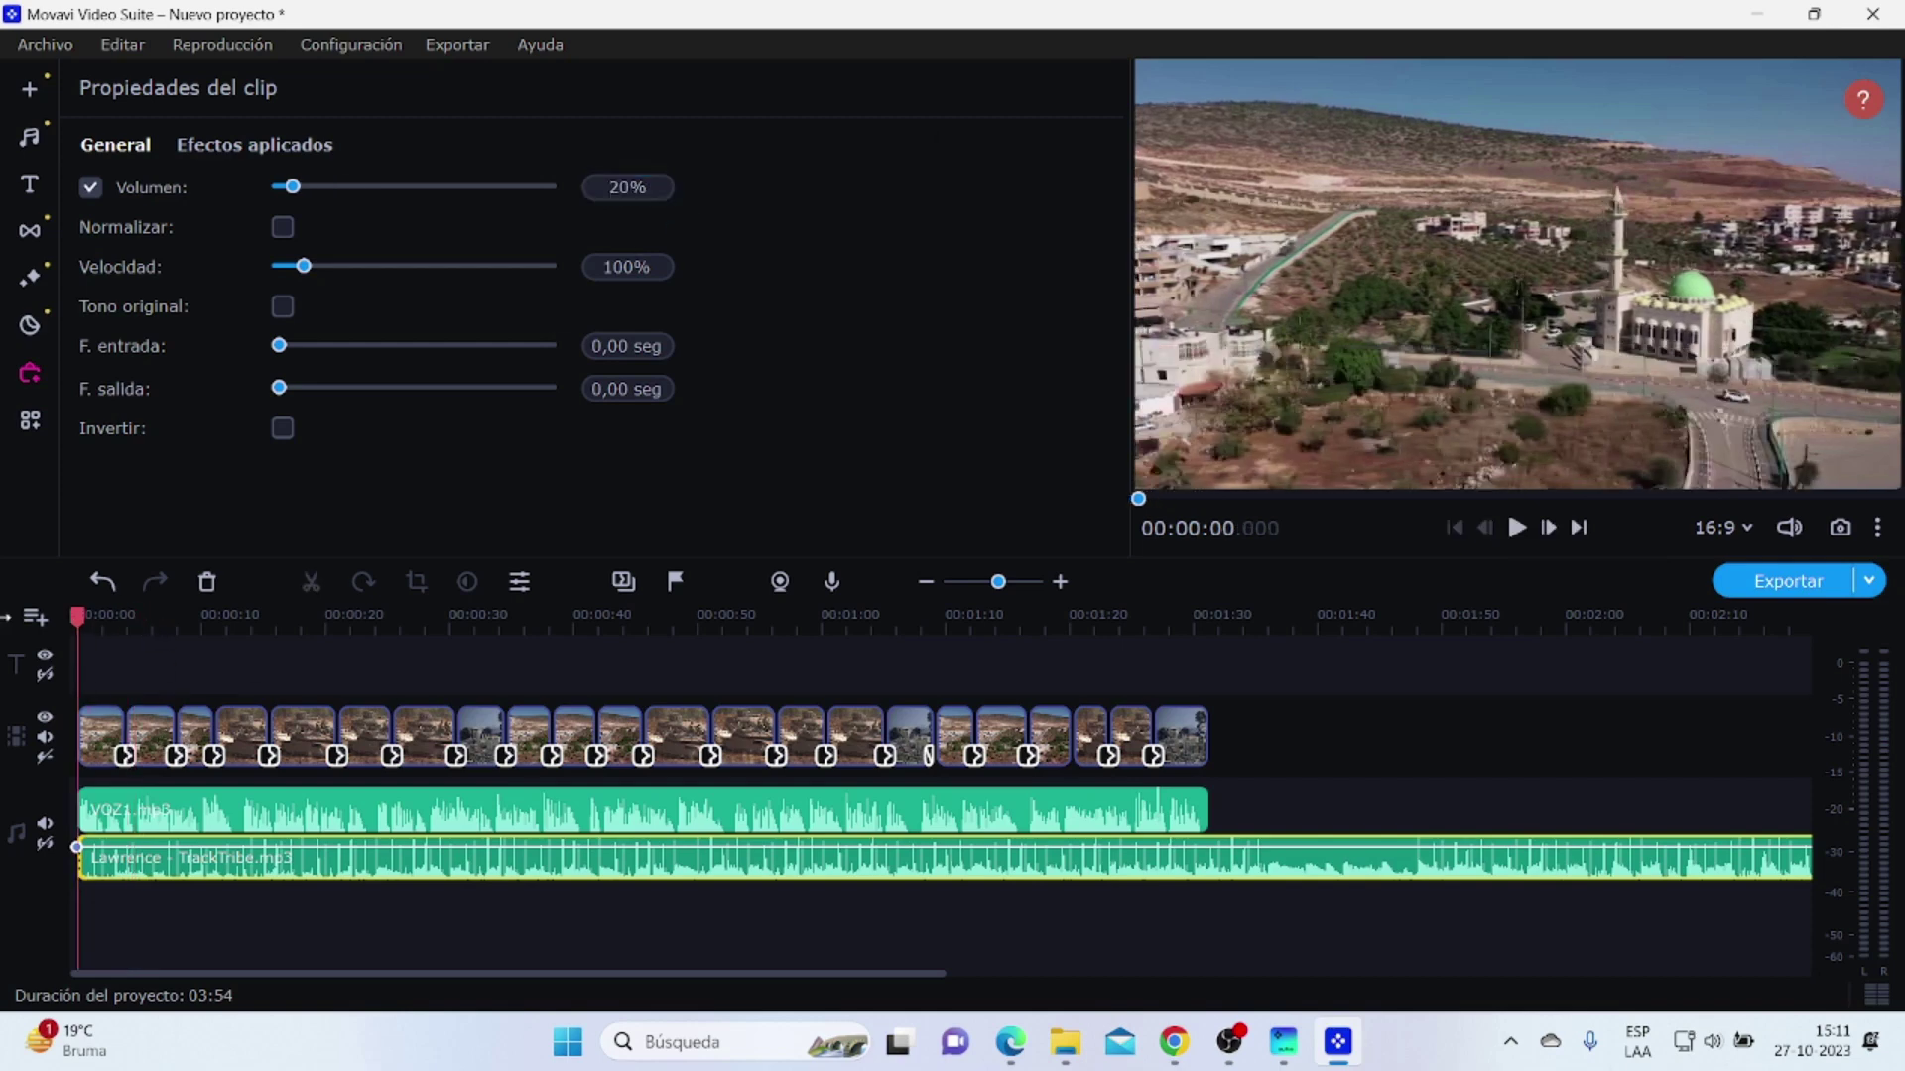
click(1515, 528)
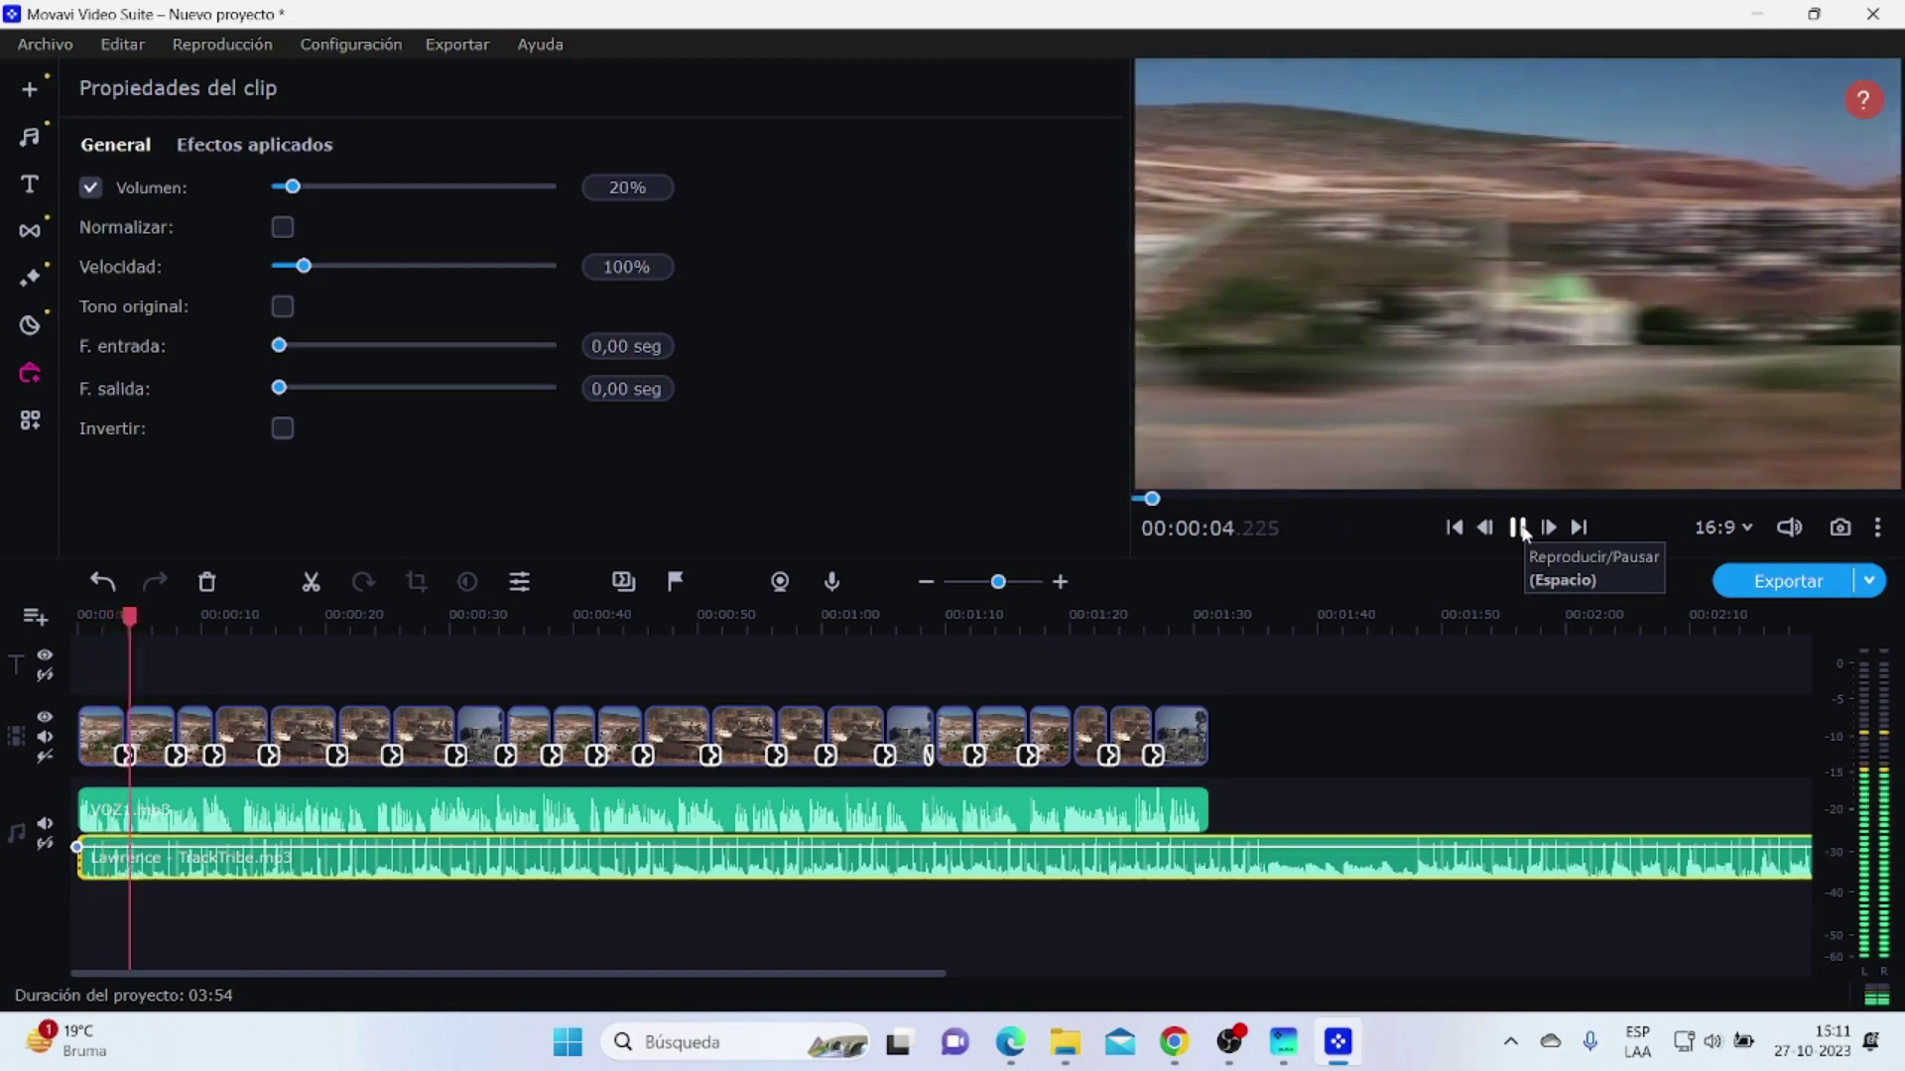
click(737, 877)
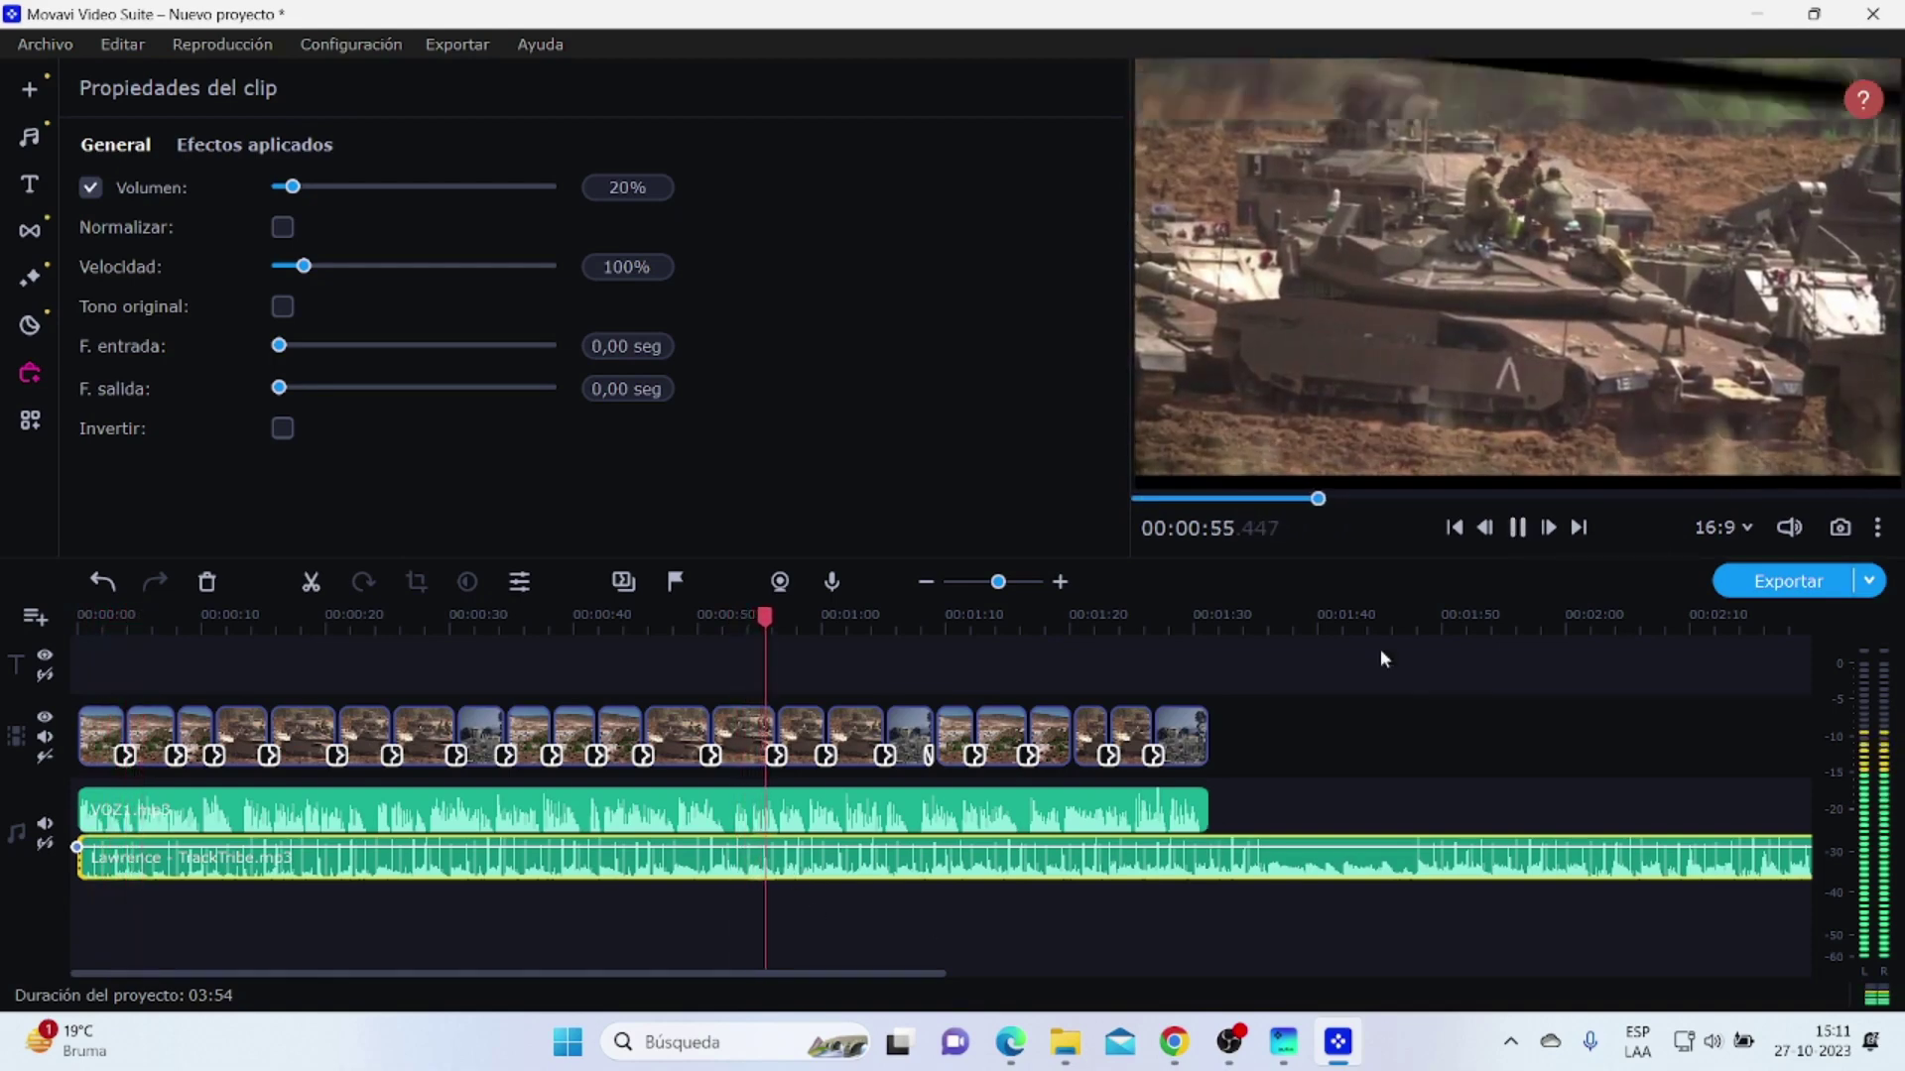
click(1516, 528)
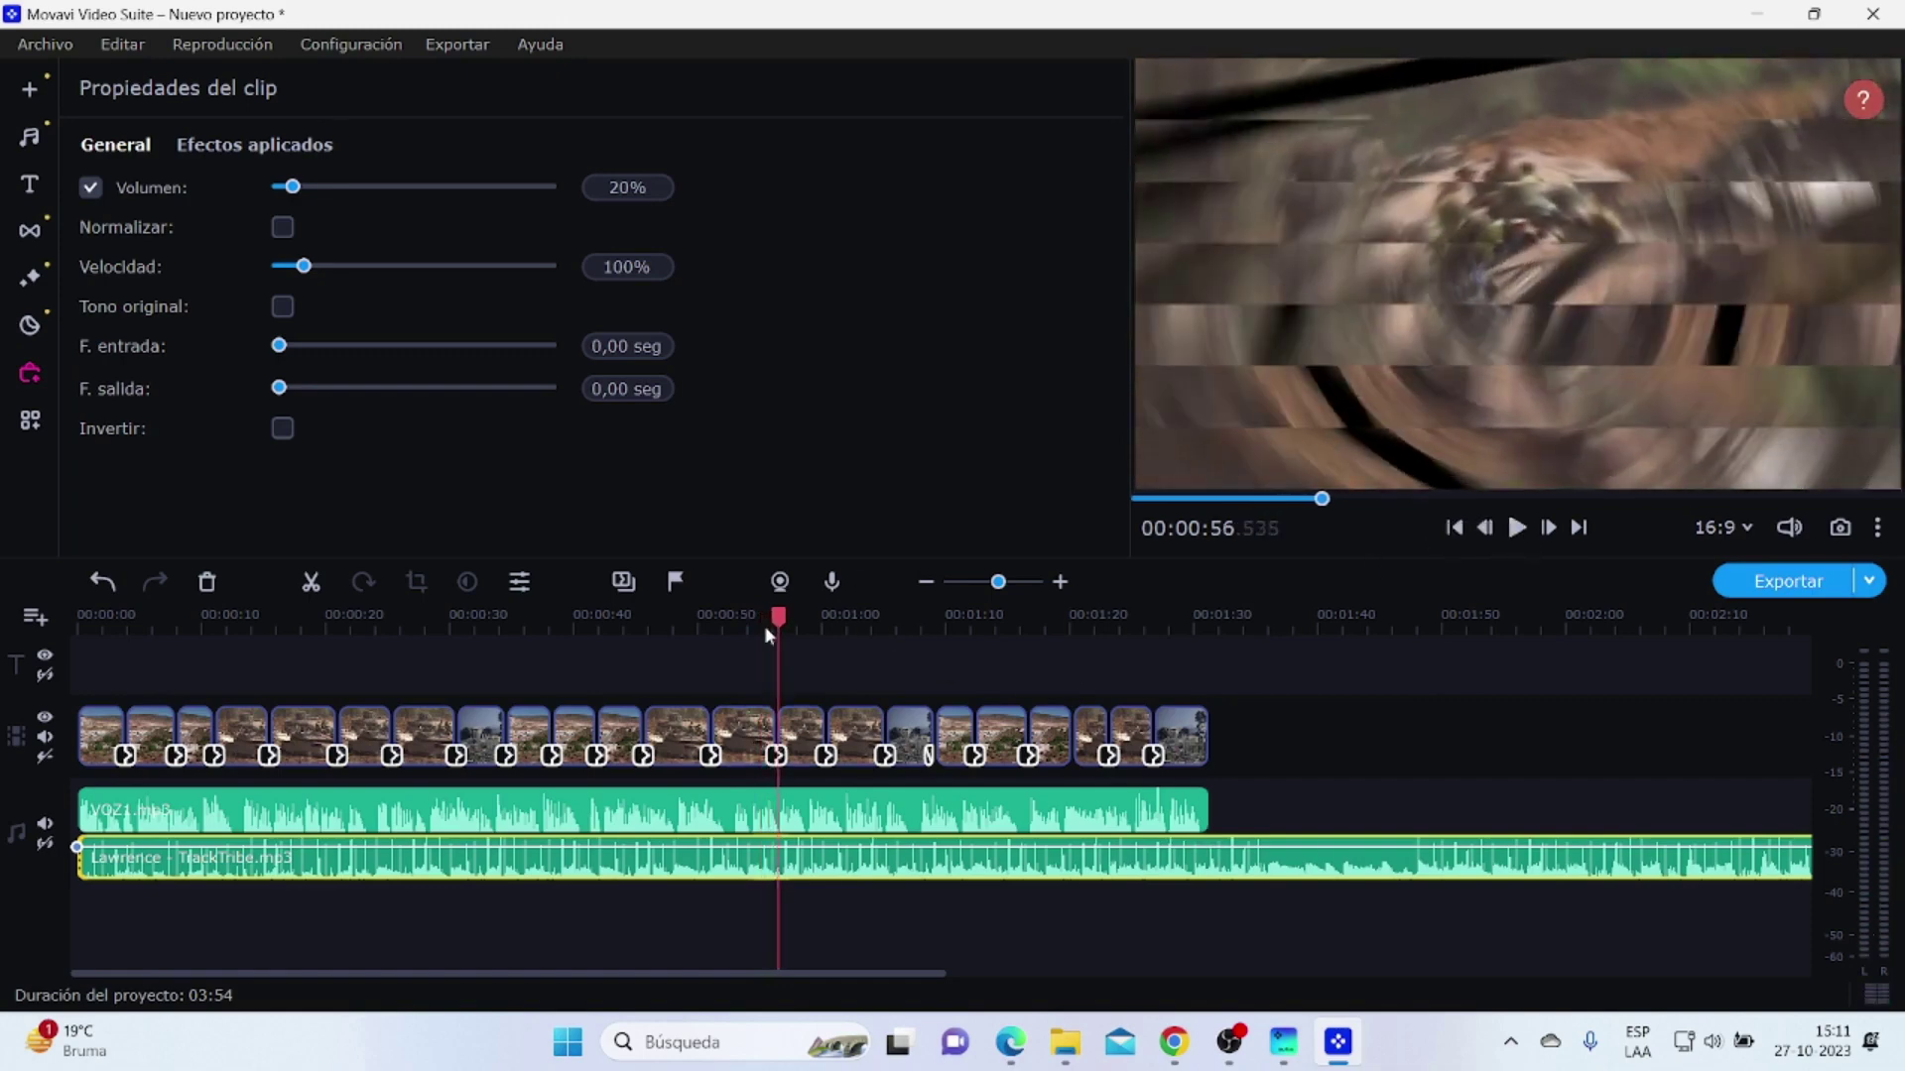
Step: Split the Lawrence music at the end of the narration, delete the excess part and return the playhead to the start
drag(778, 619, 1208, 631)
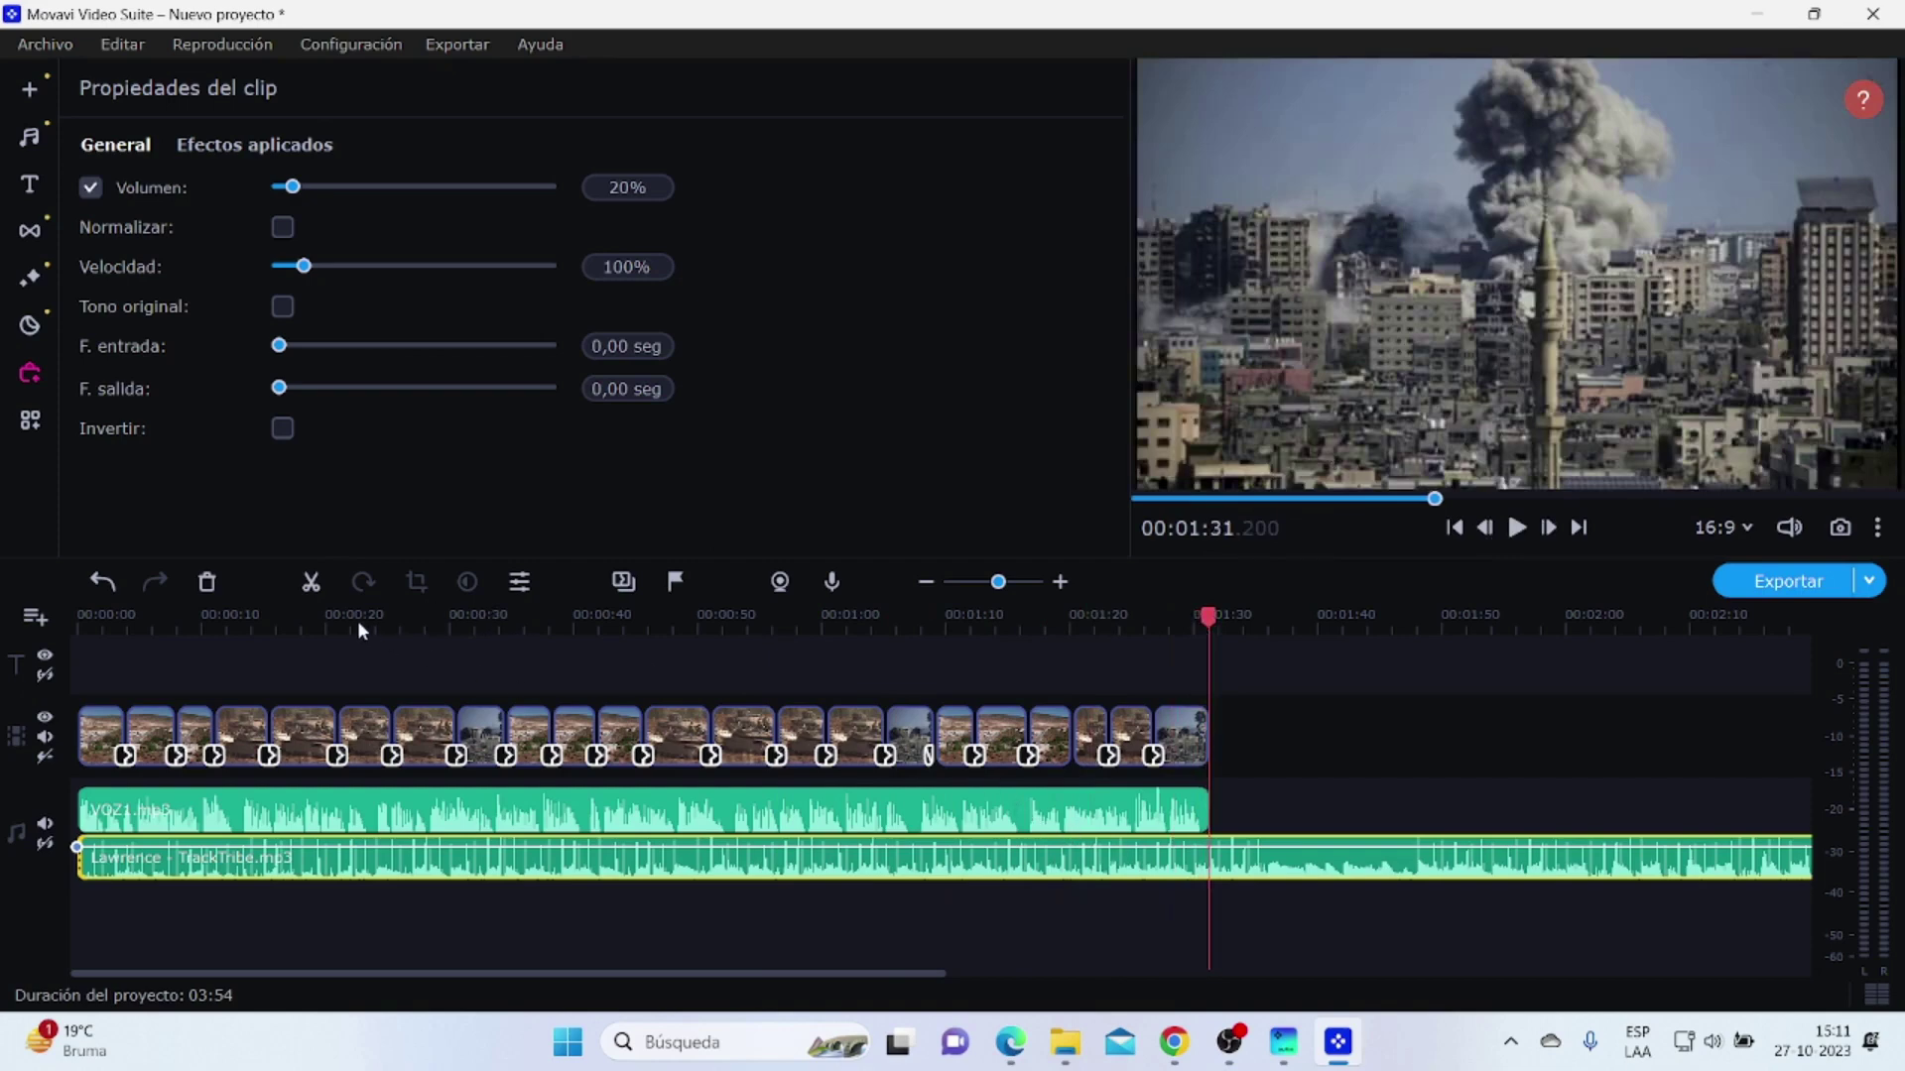
click(311, 585)
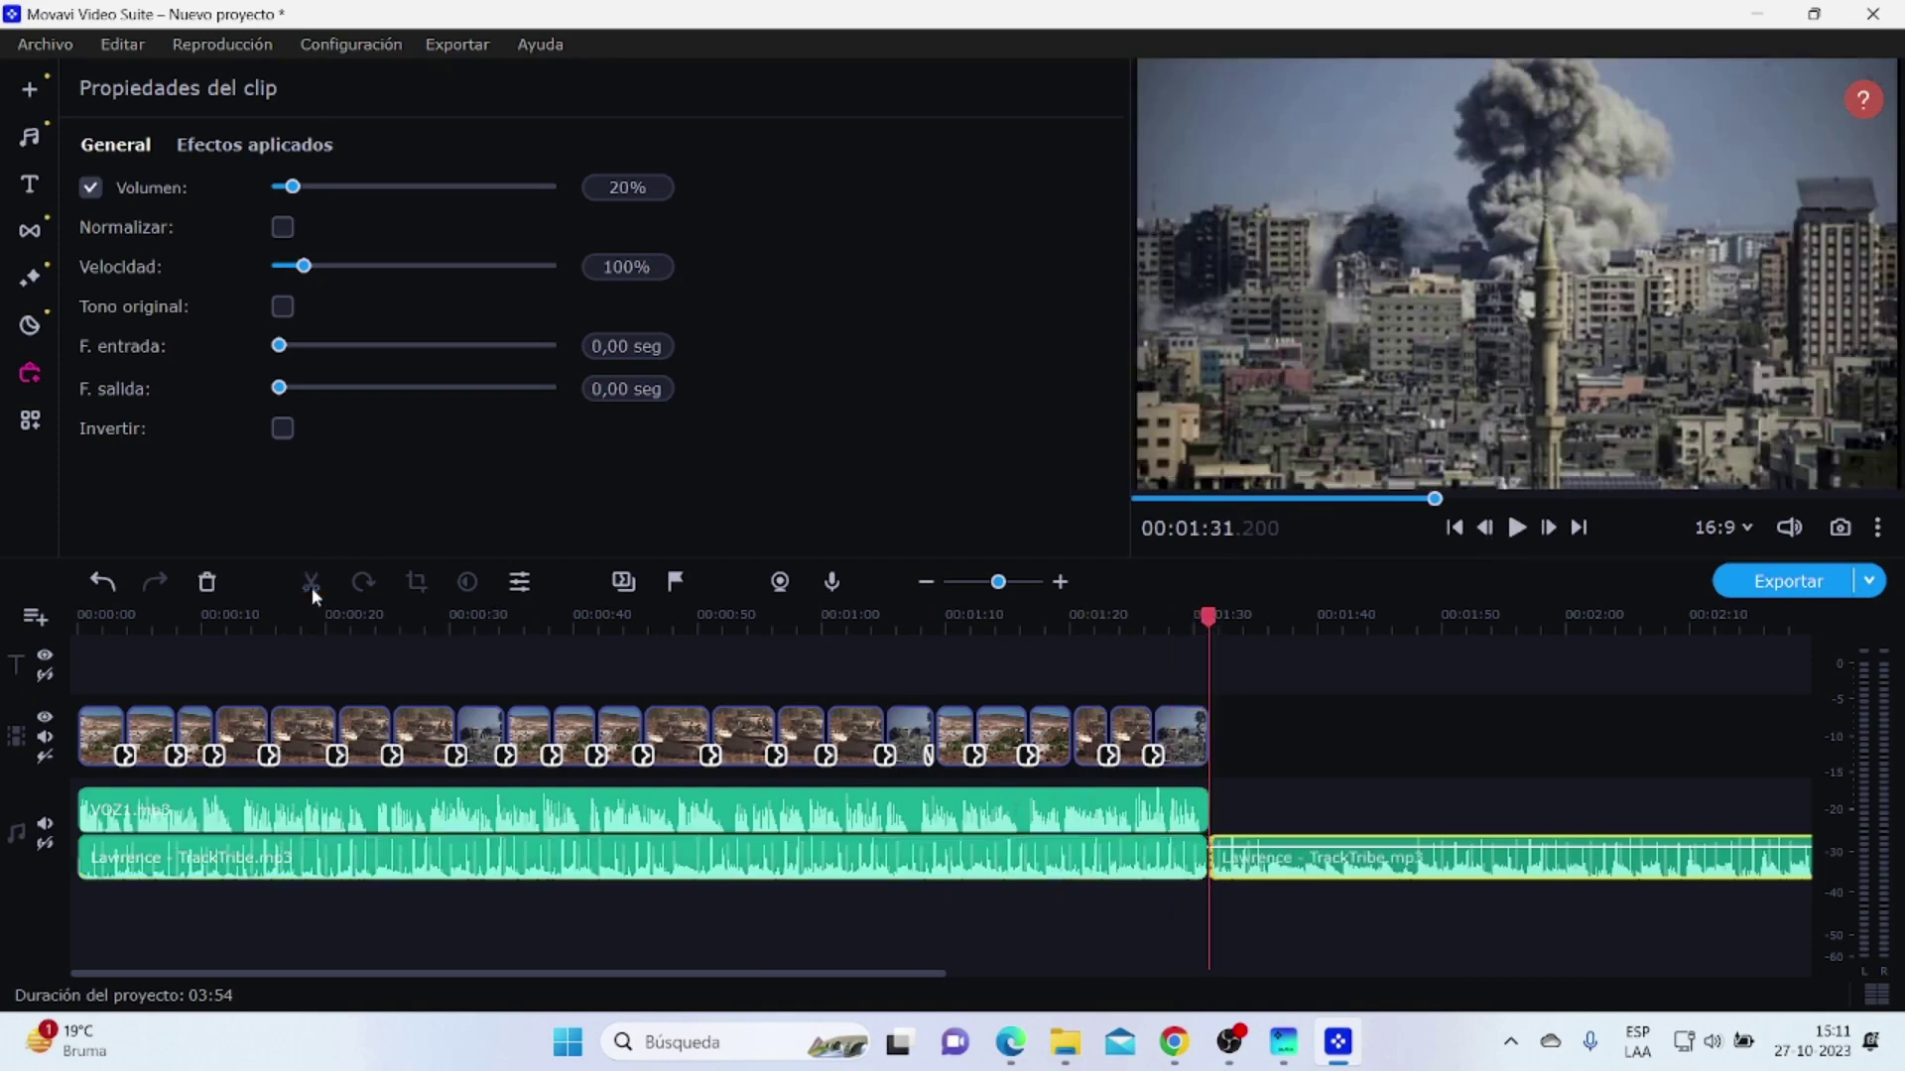
click(1325, 871)
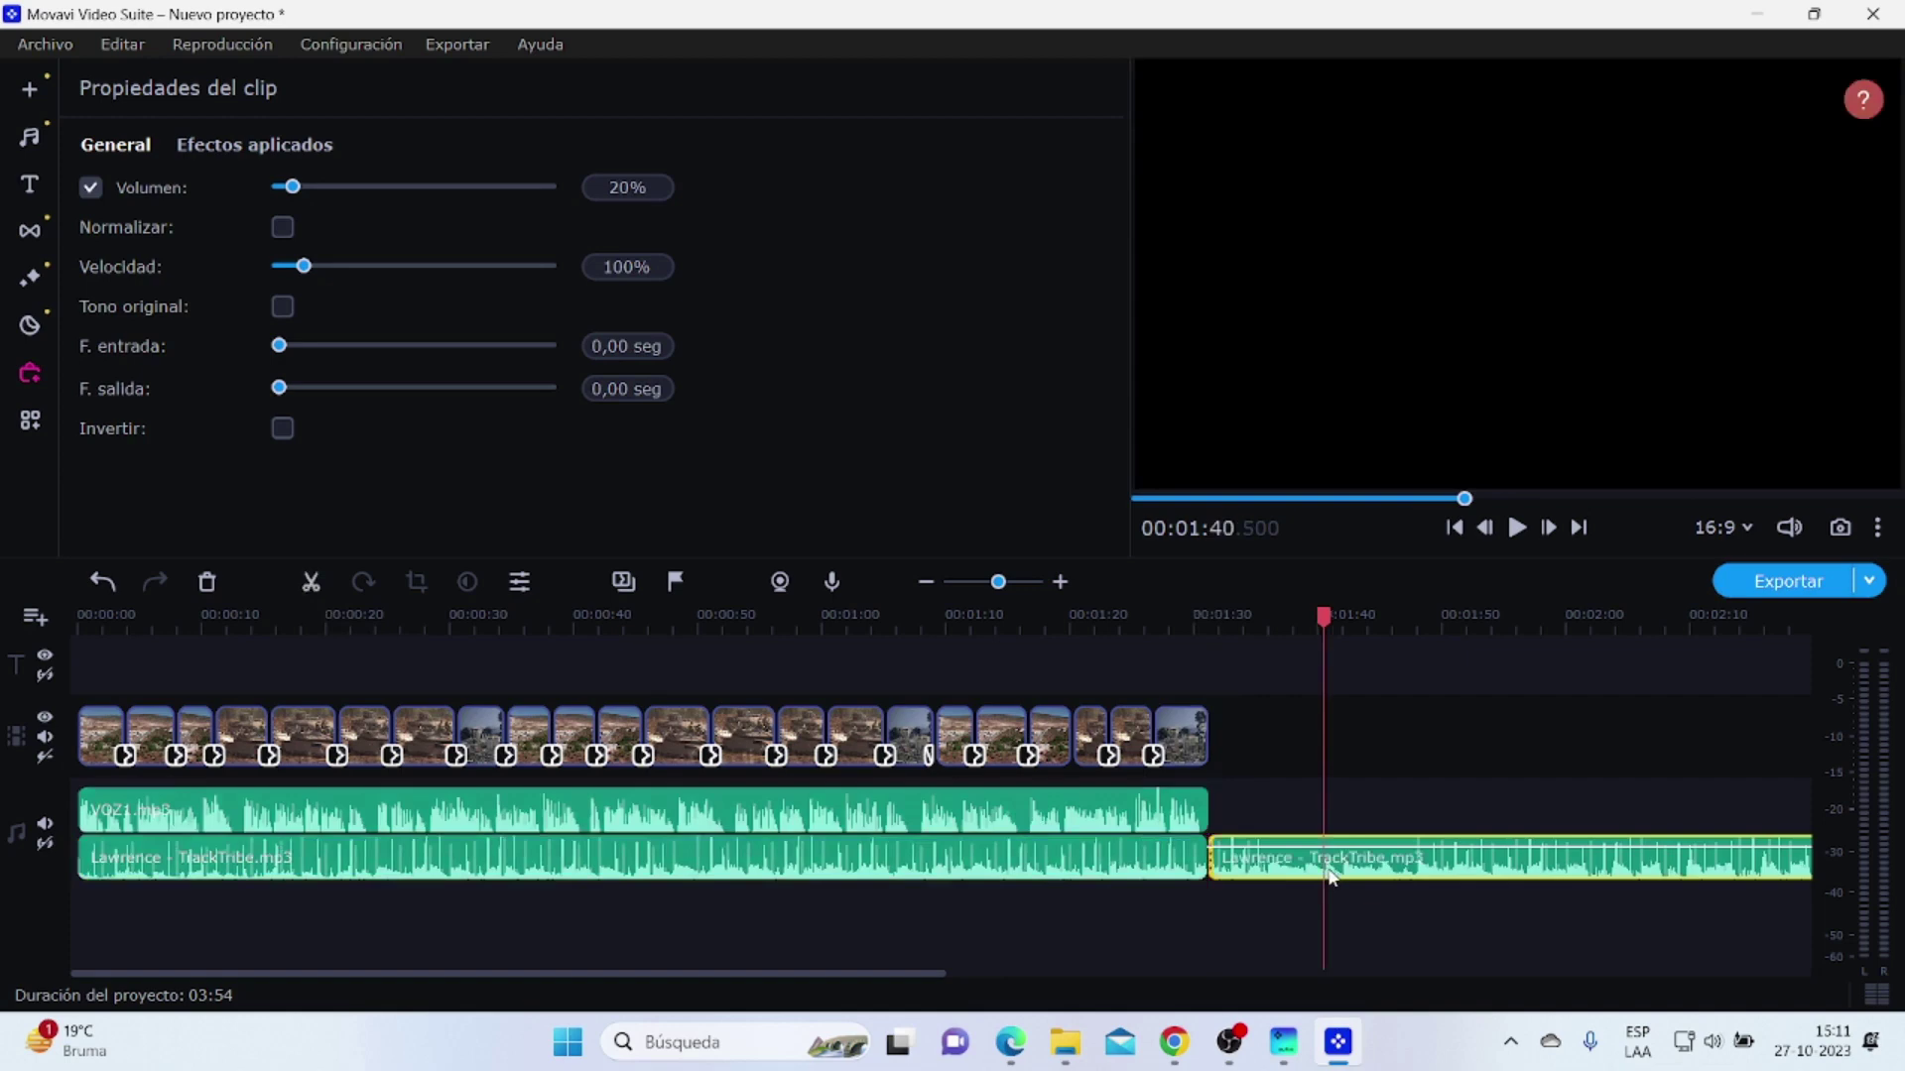
key(Delete)
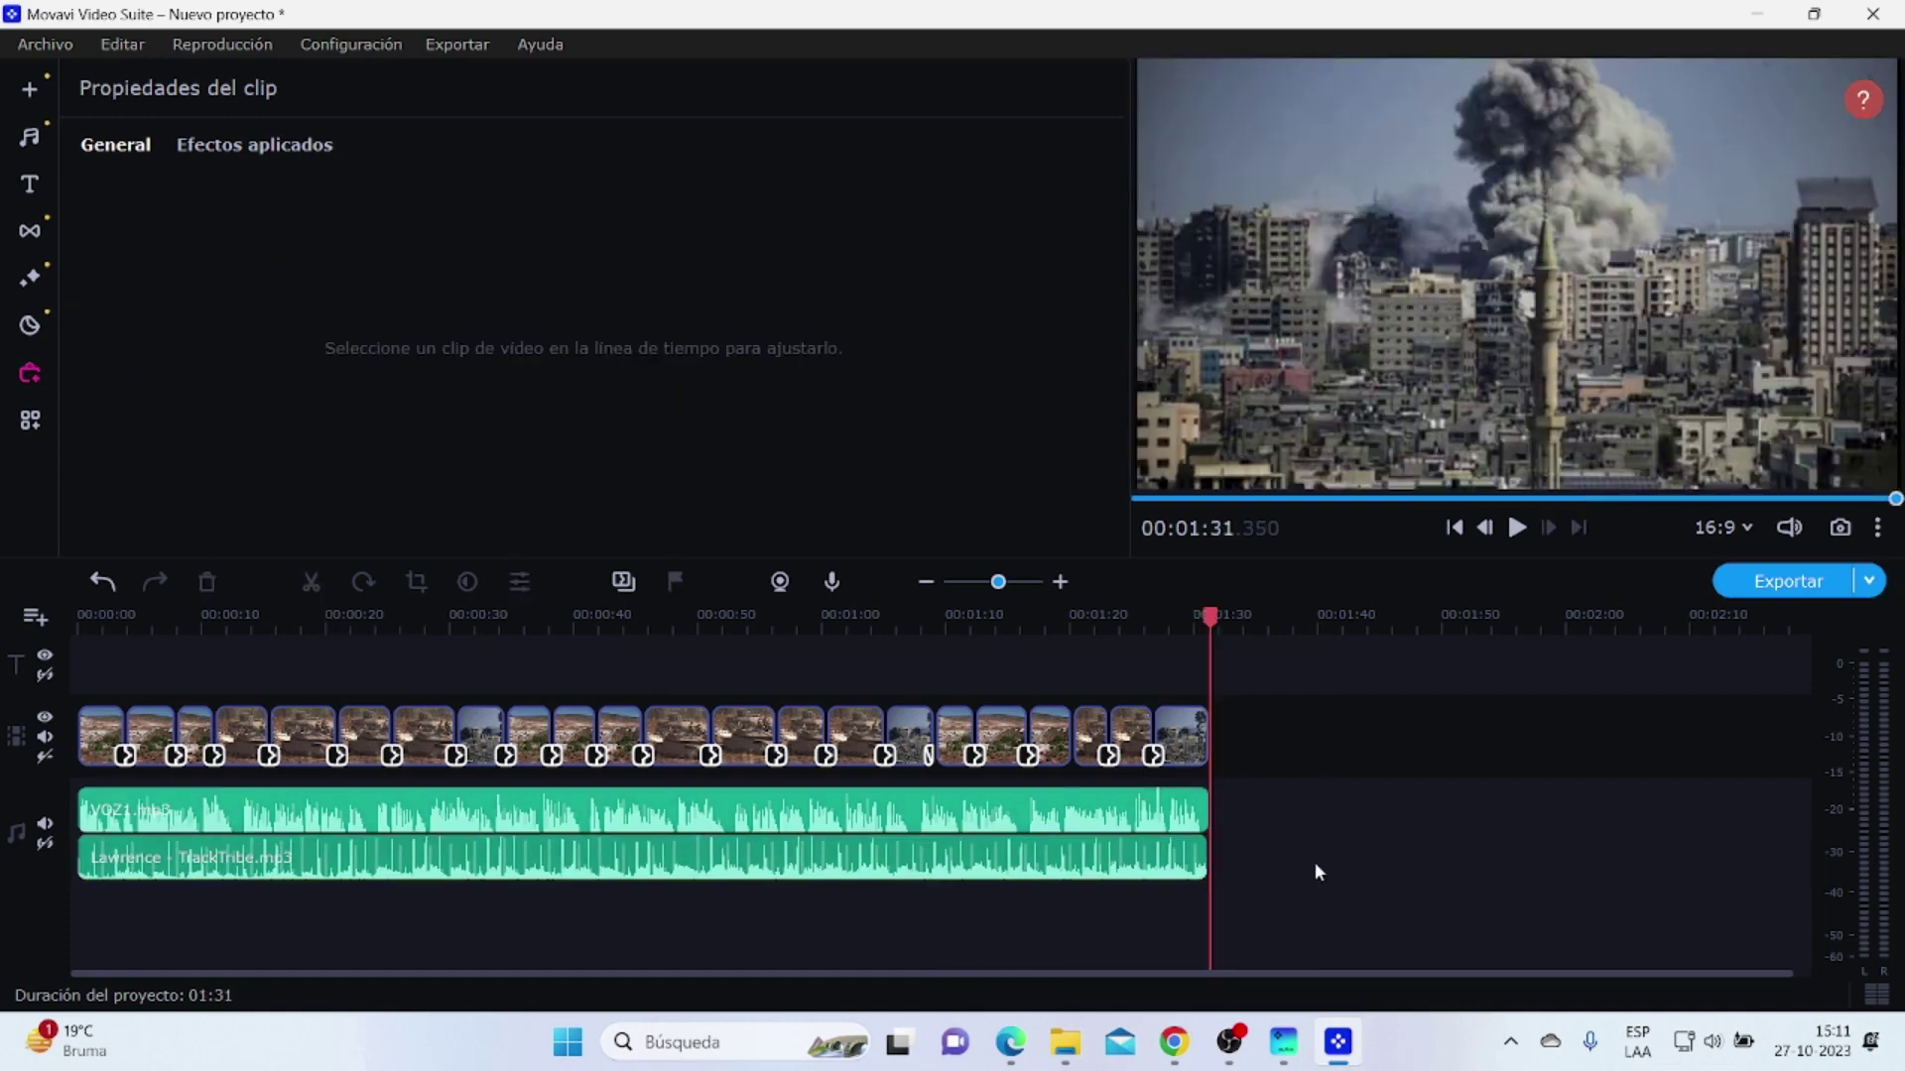
drag(1210, 625, 5, 638)
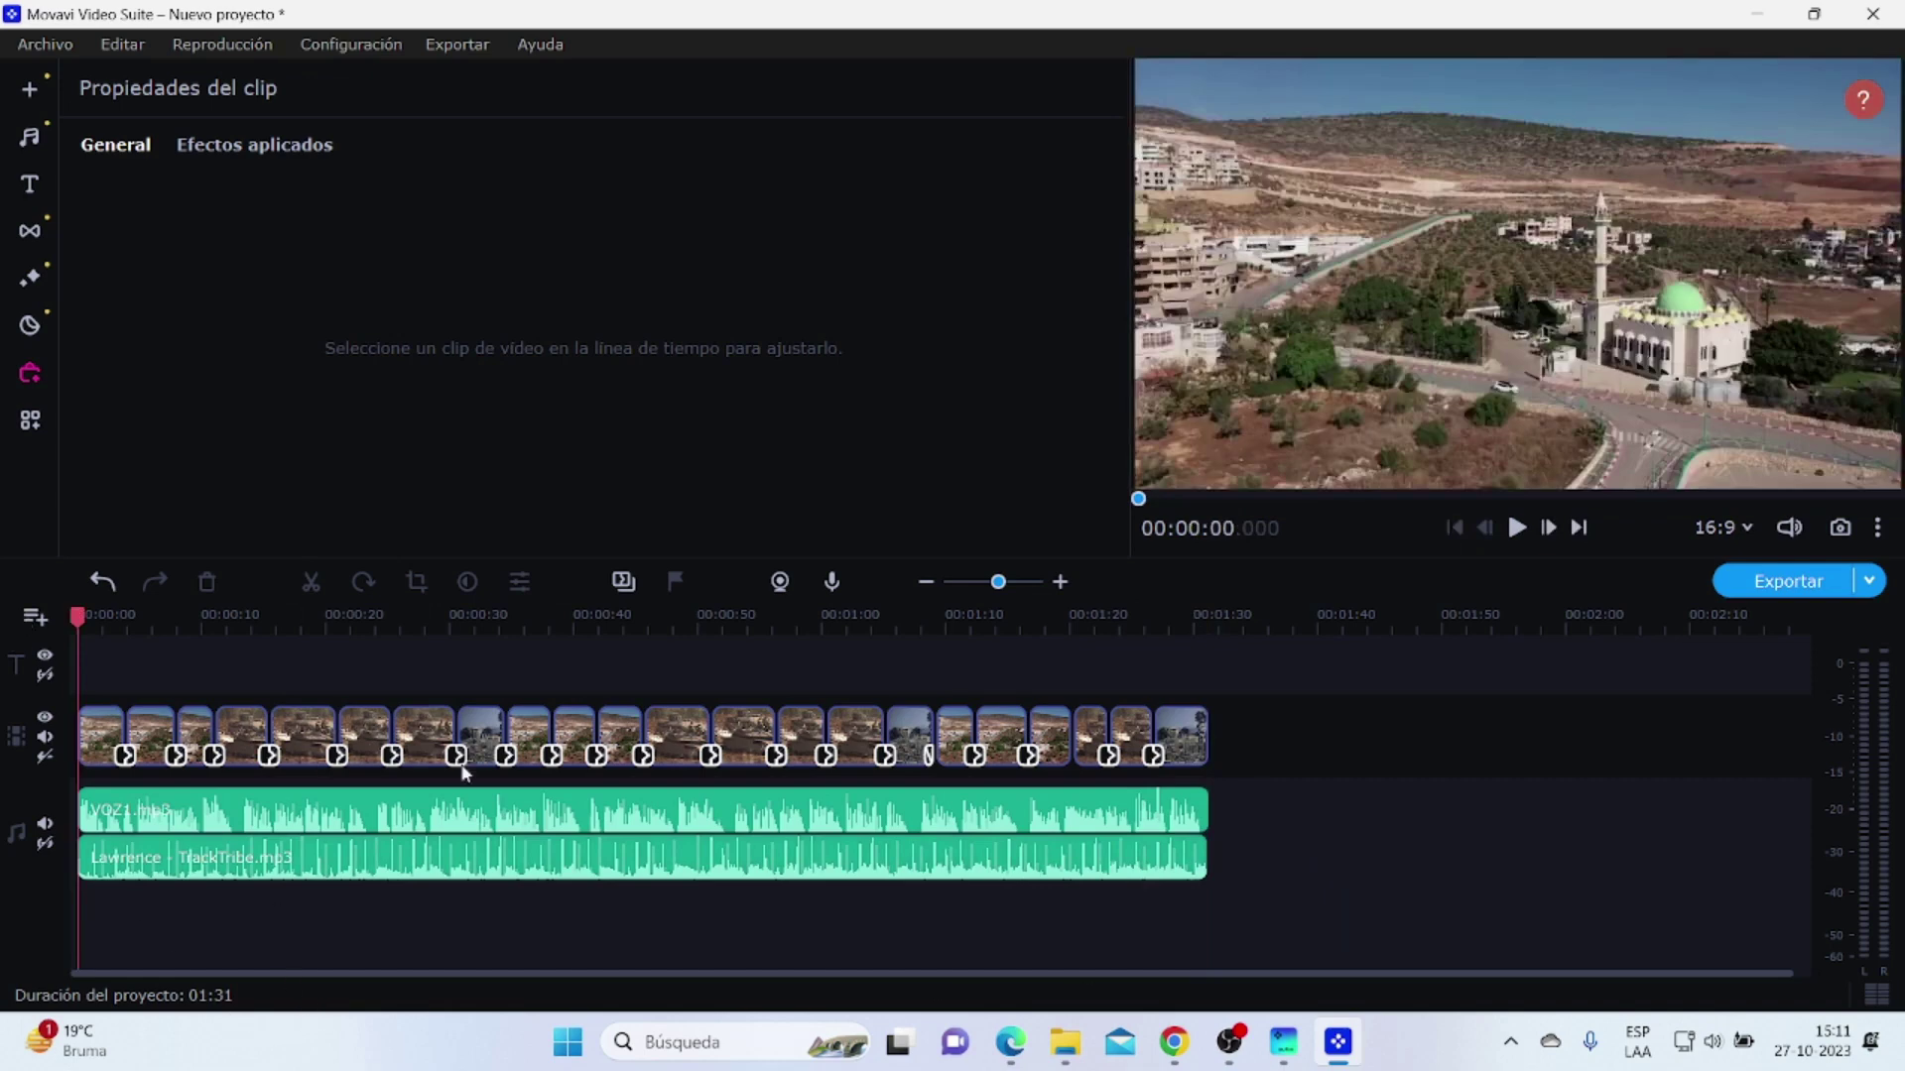
Step: Play the mix from the start and set the Lawrence music clip's volume to 10%
click(1517, 528)
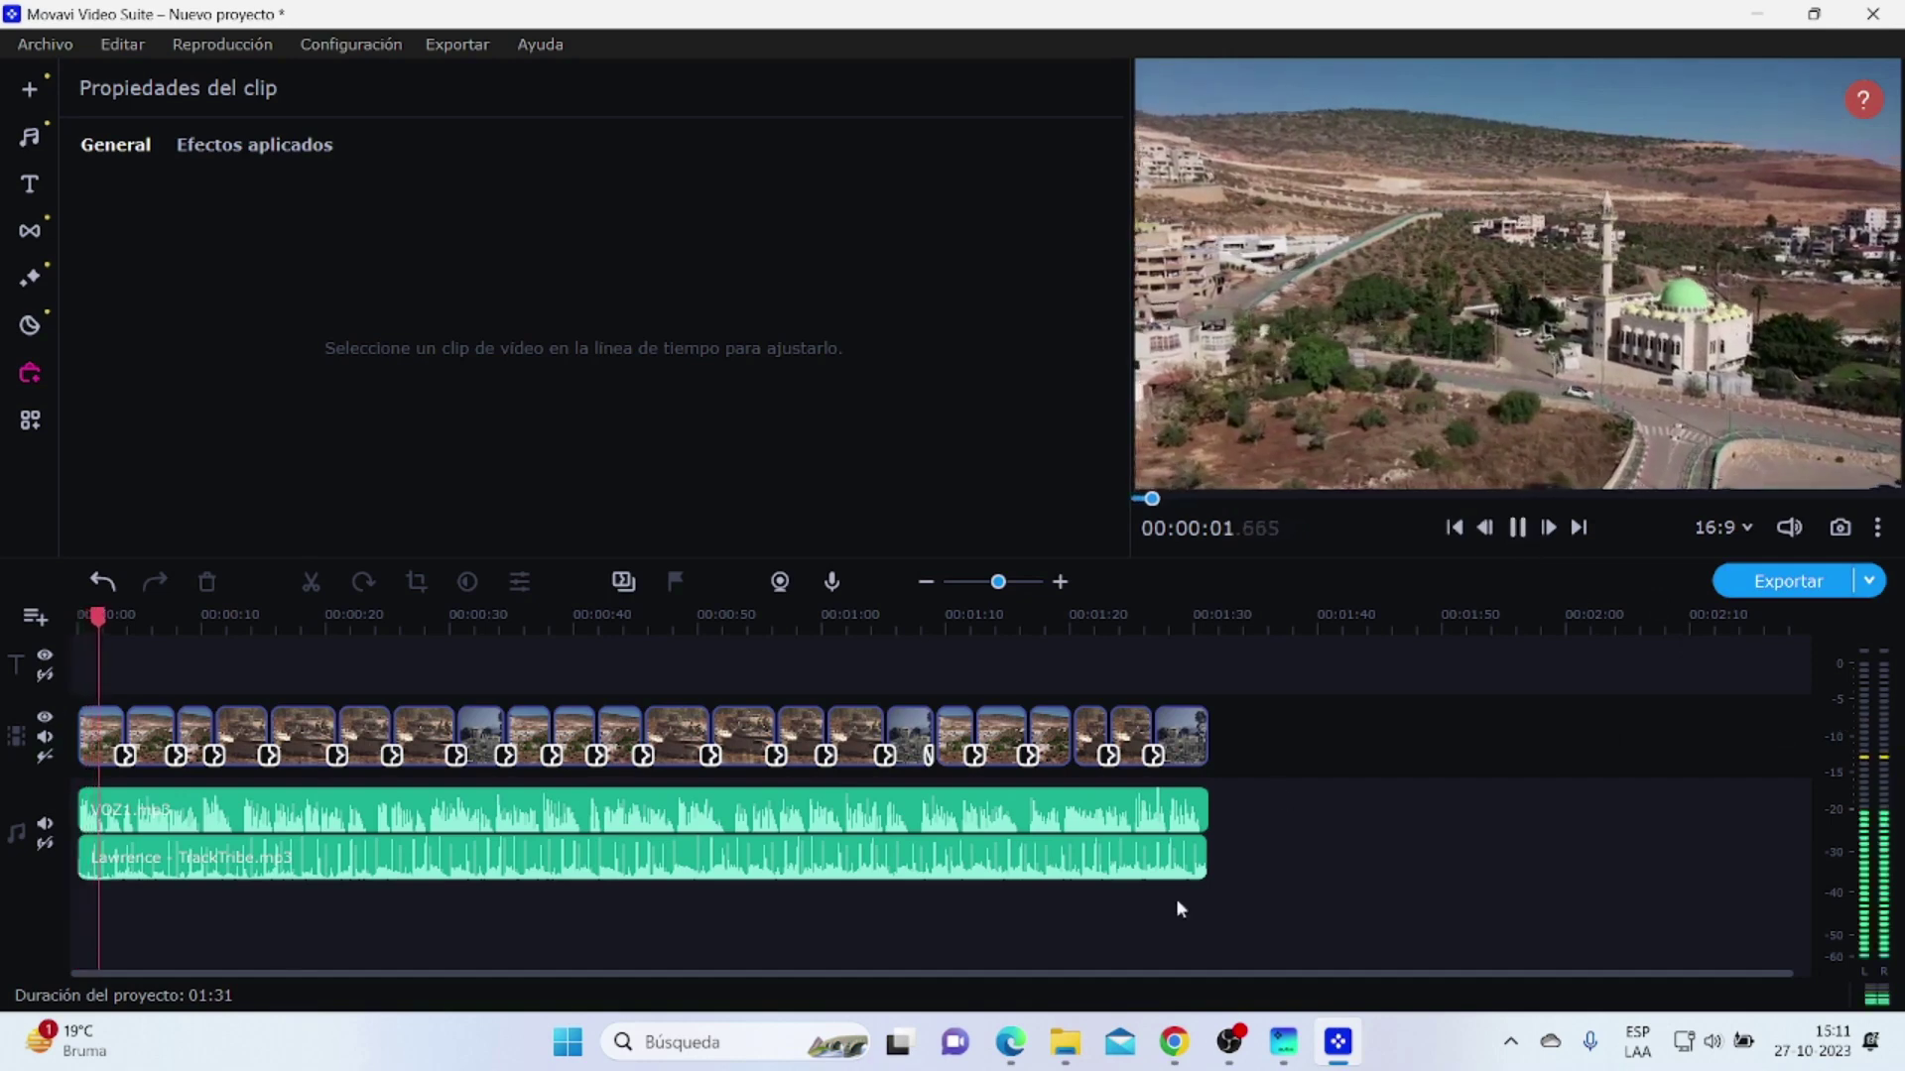
click(809, 844)
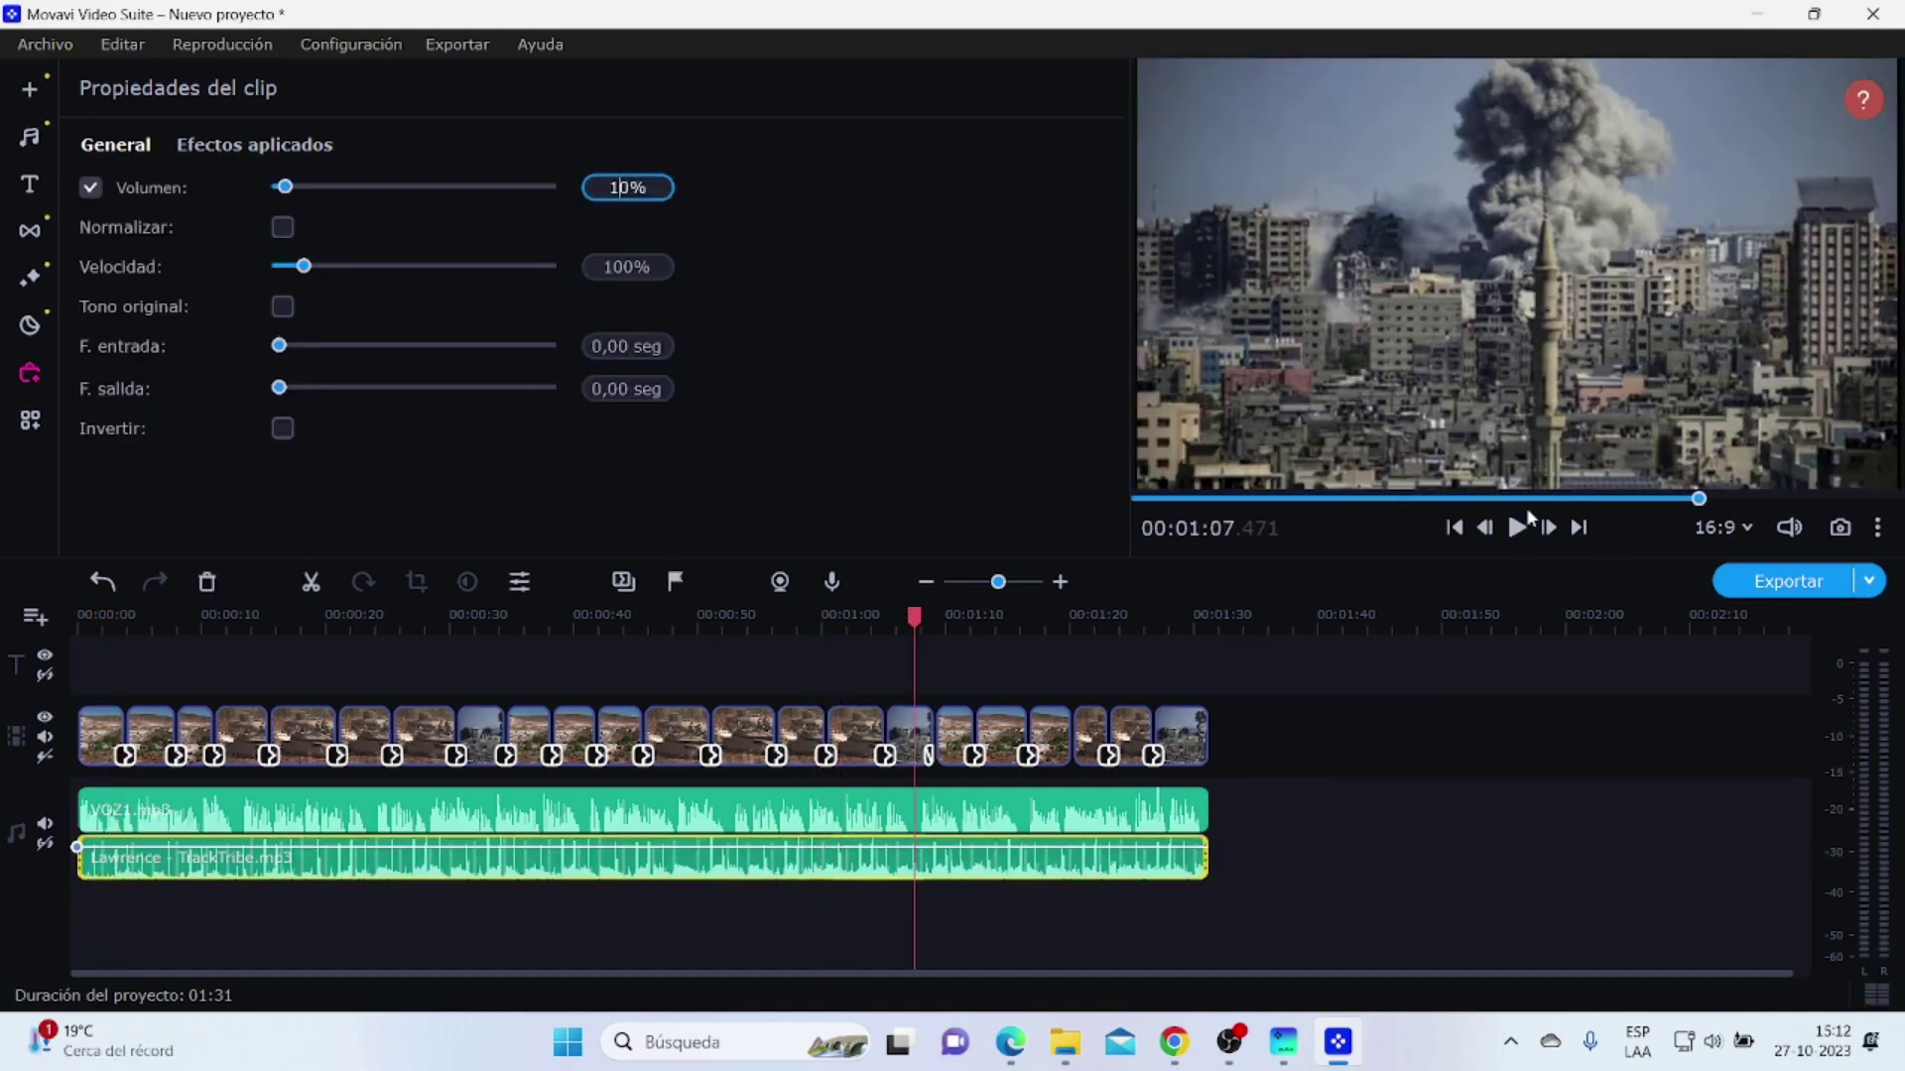
Step: Export the video as MP4 with the title HAMAS at Alta quality and open the output folder once saved
click(1338, 1042)
key(alt+Tab)
click(1765, 582)
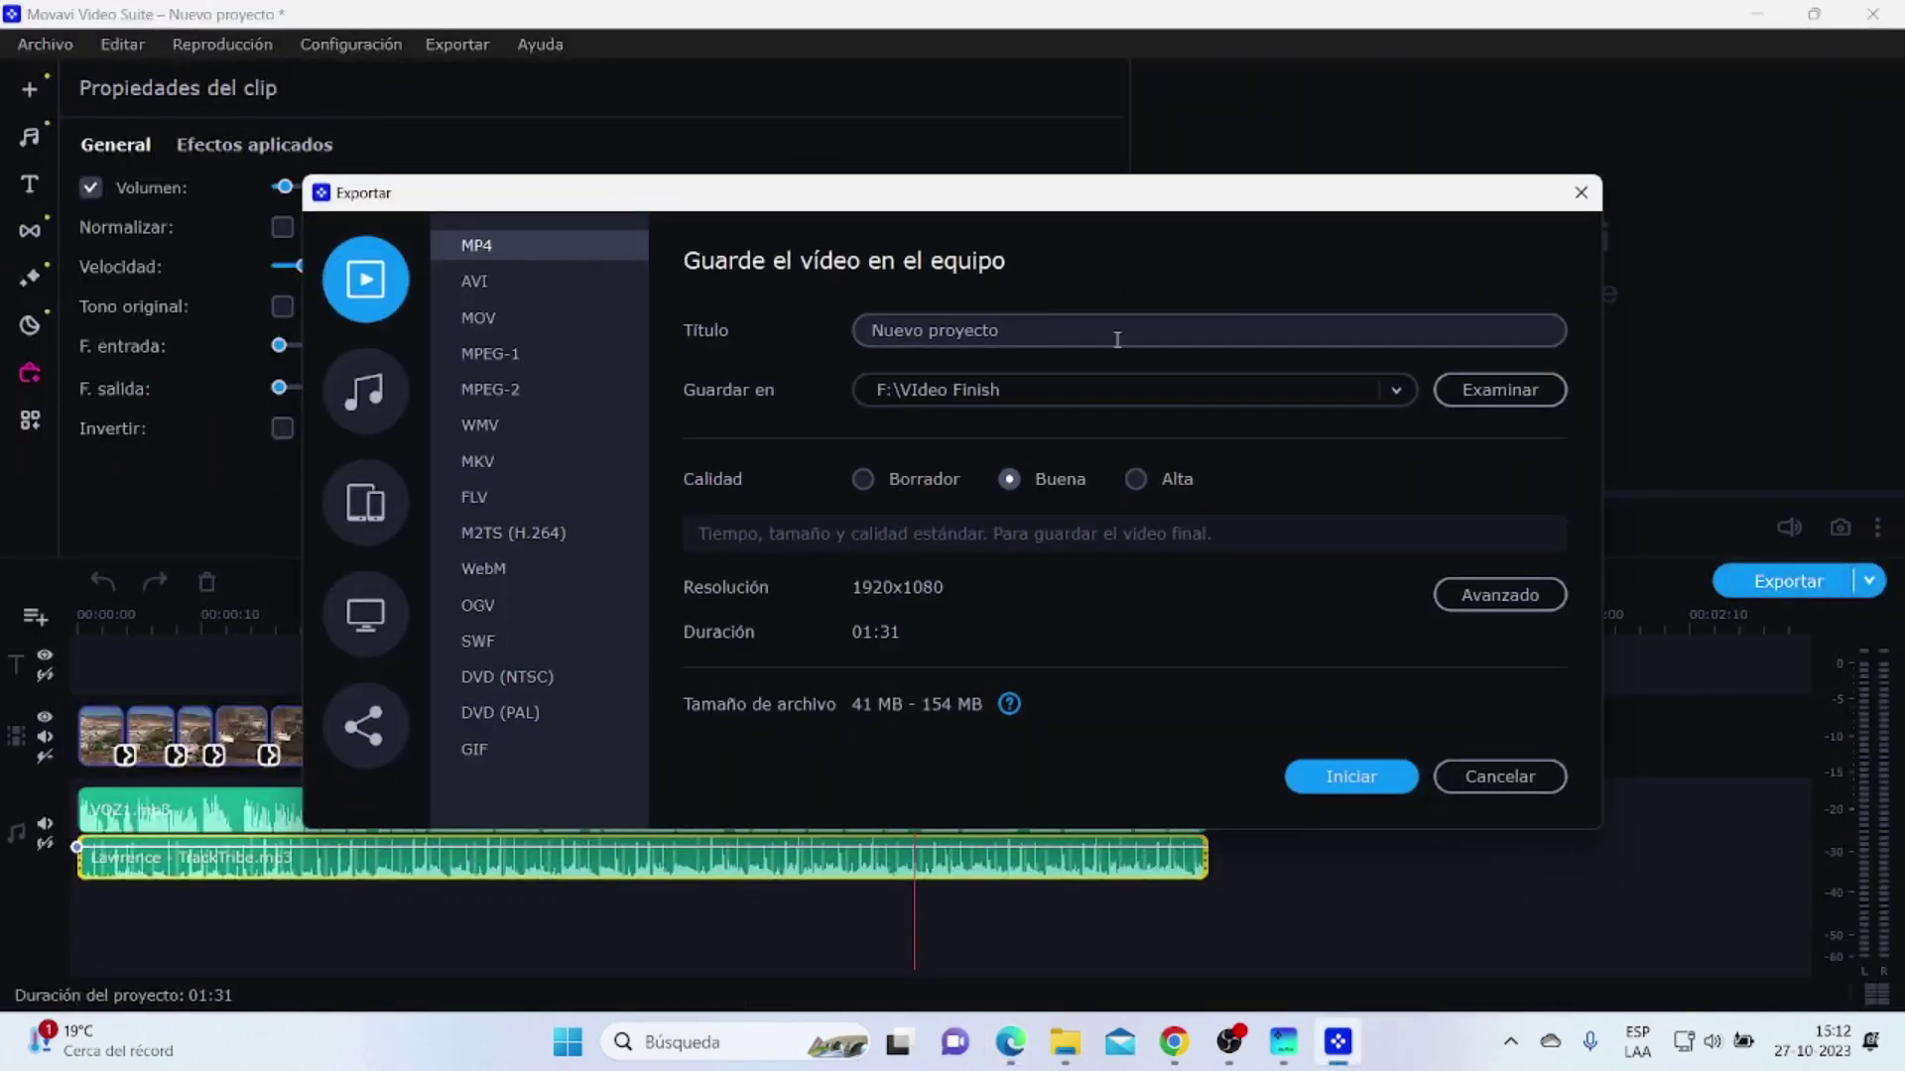
text(HA)
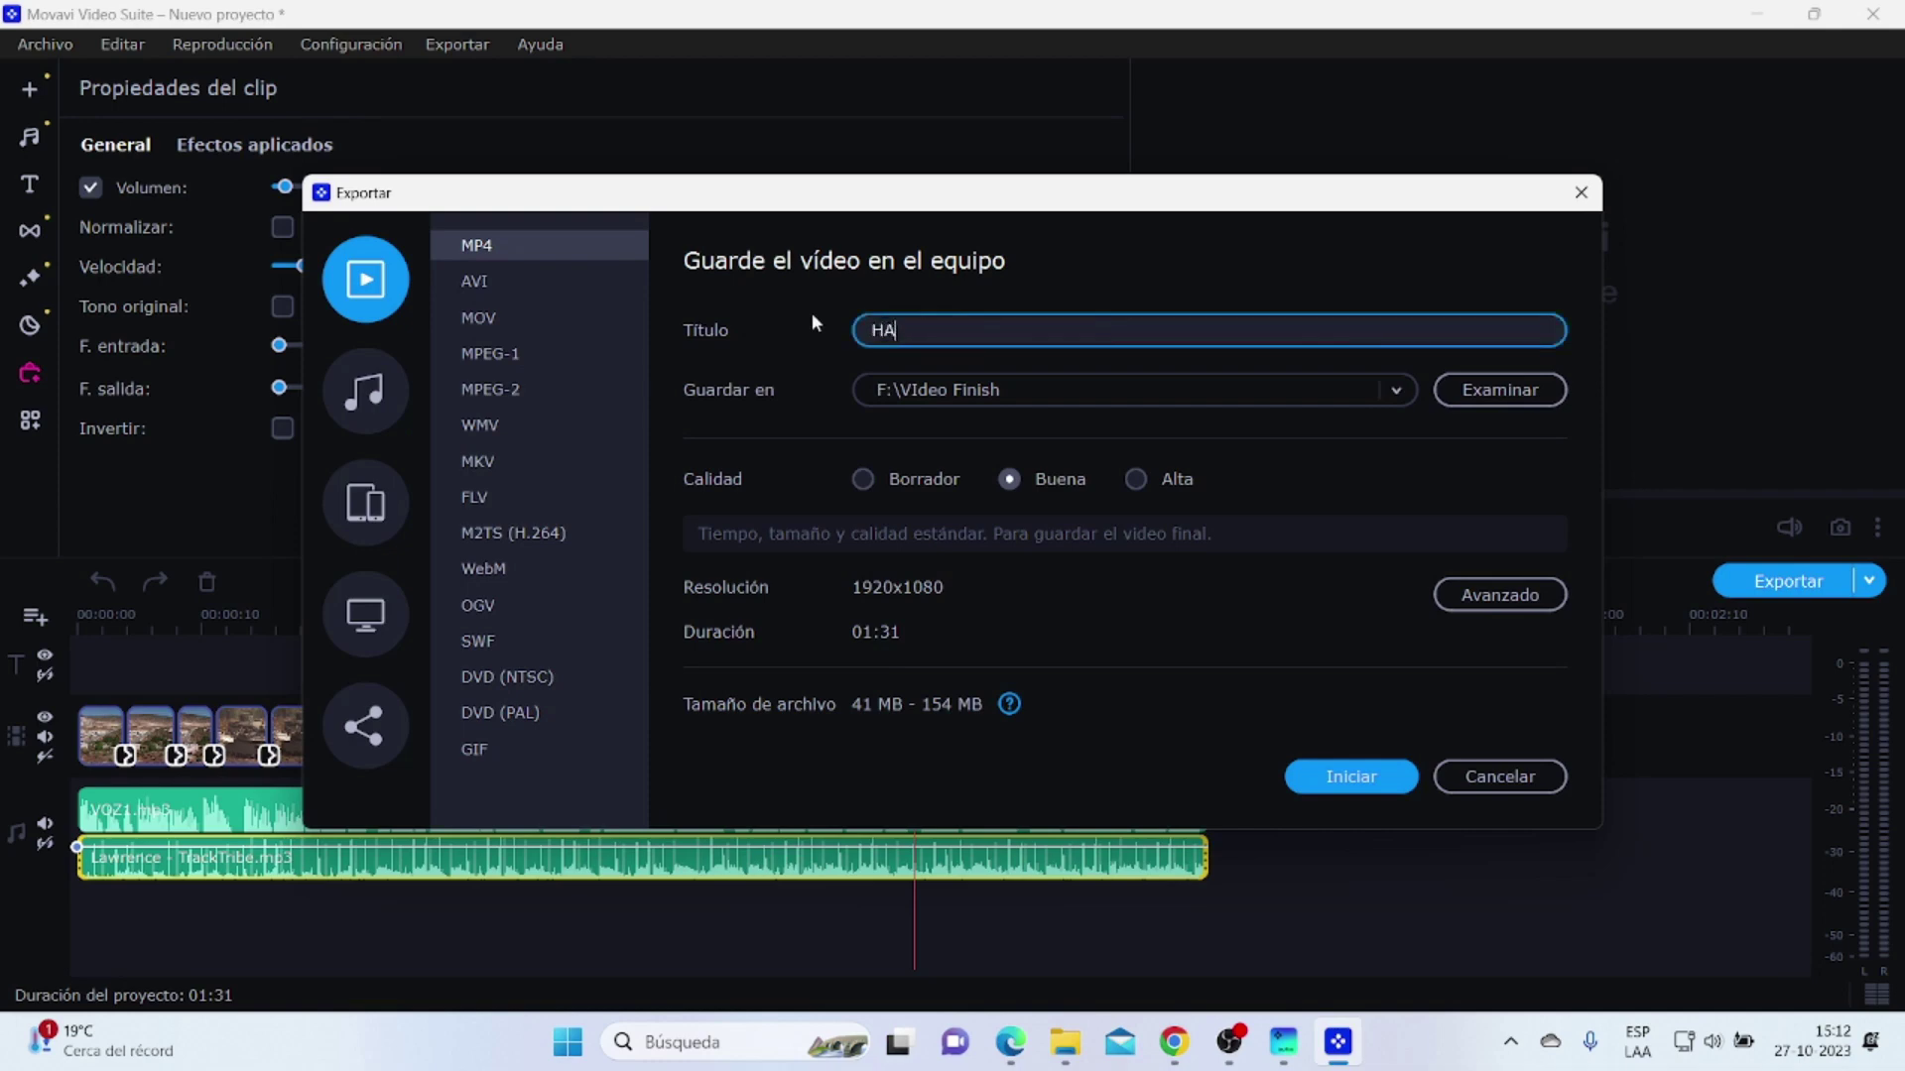
text(MAS)
click(1159, 486)
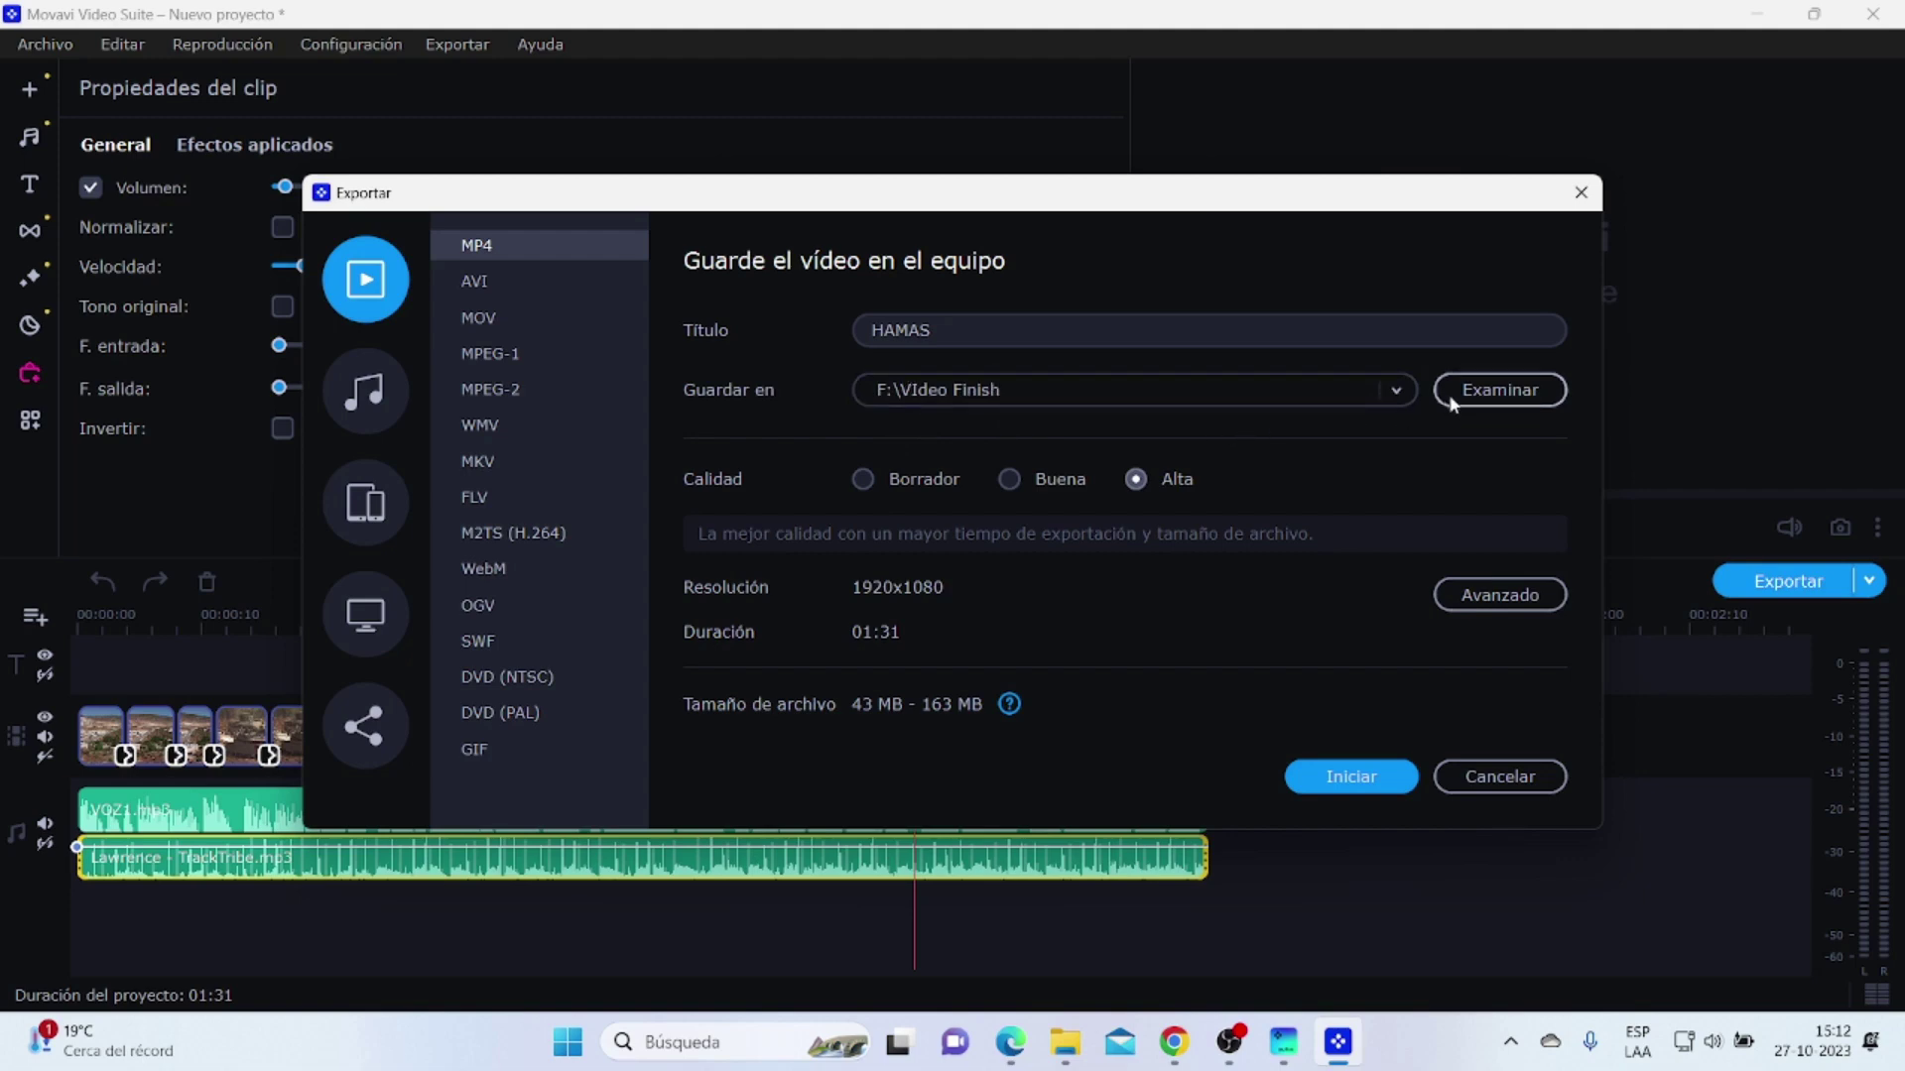
click(1371, 783)
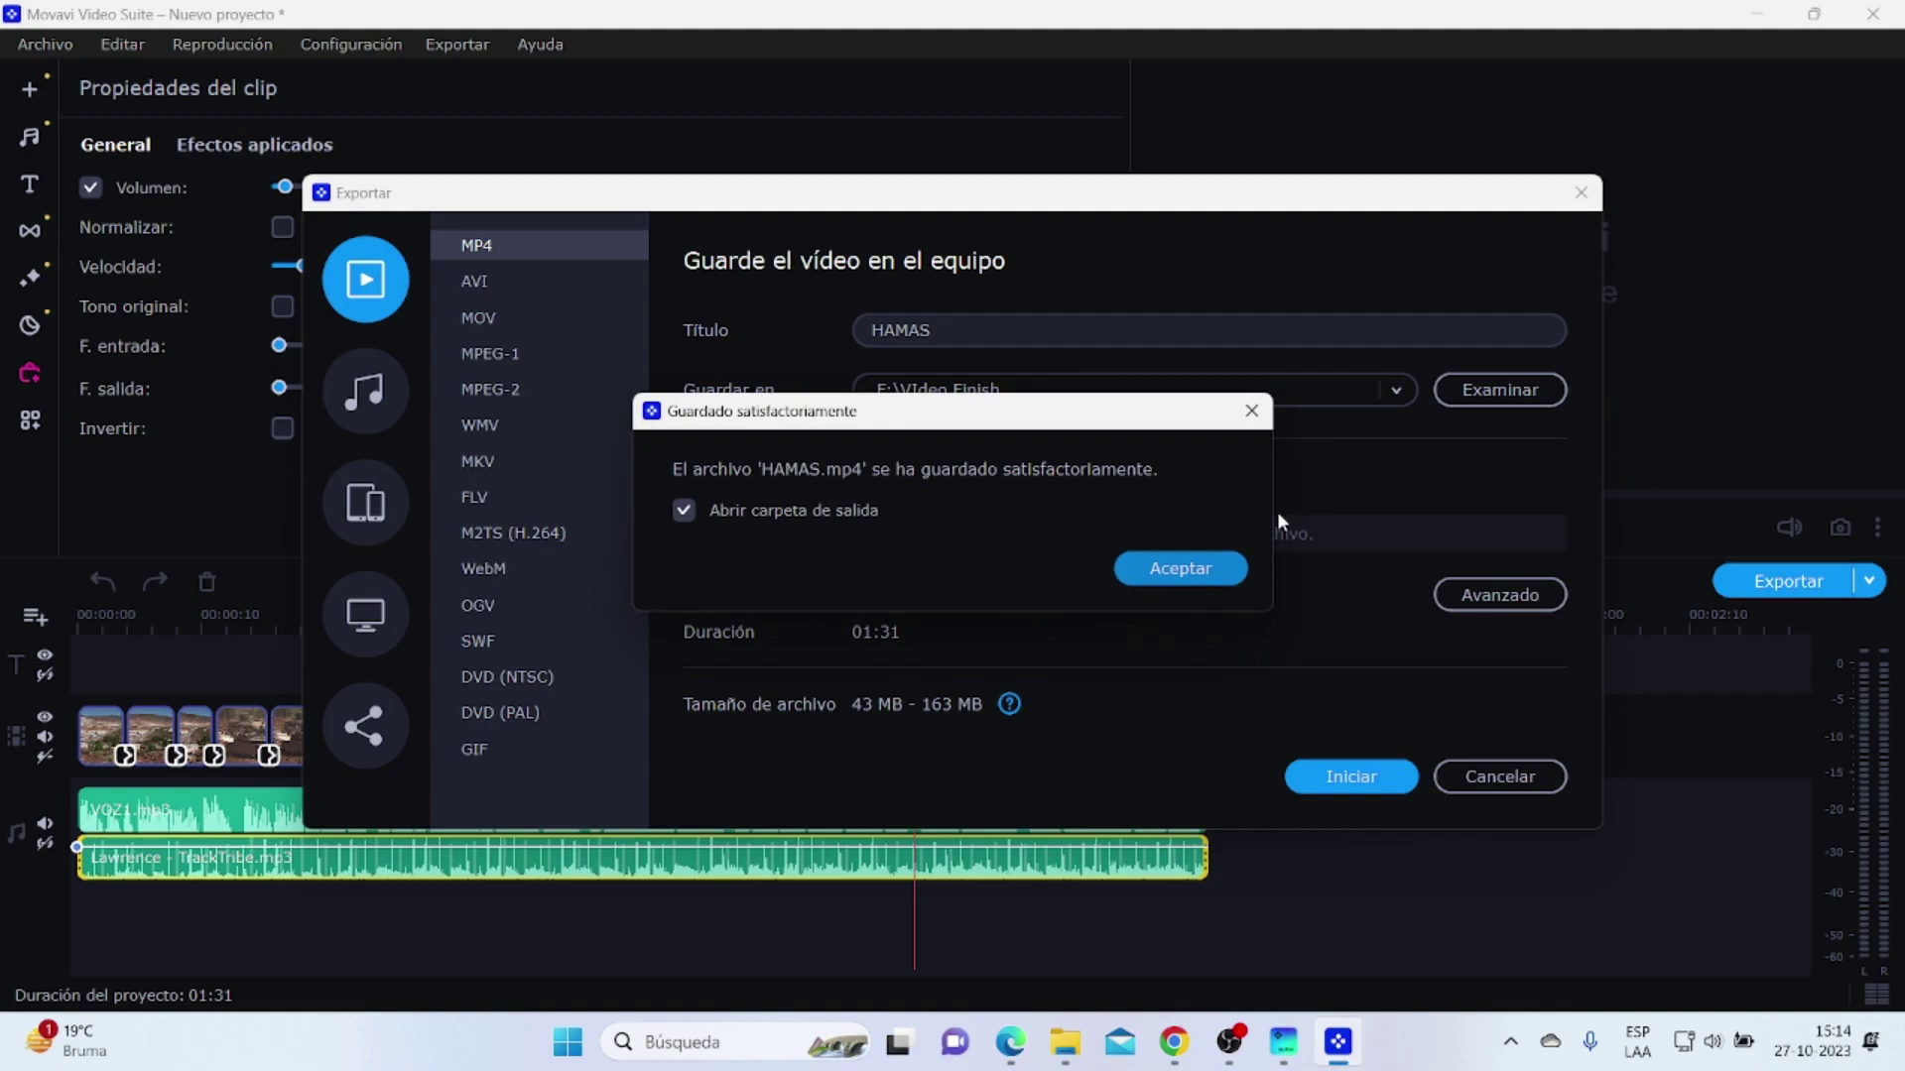
click(1181, 569)
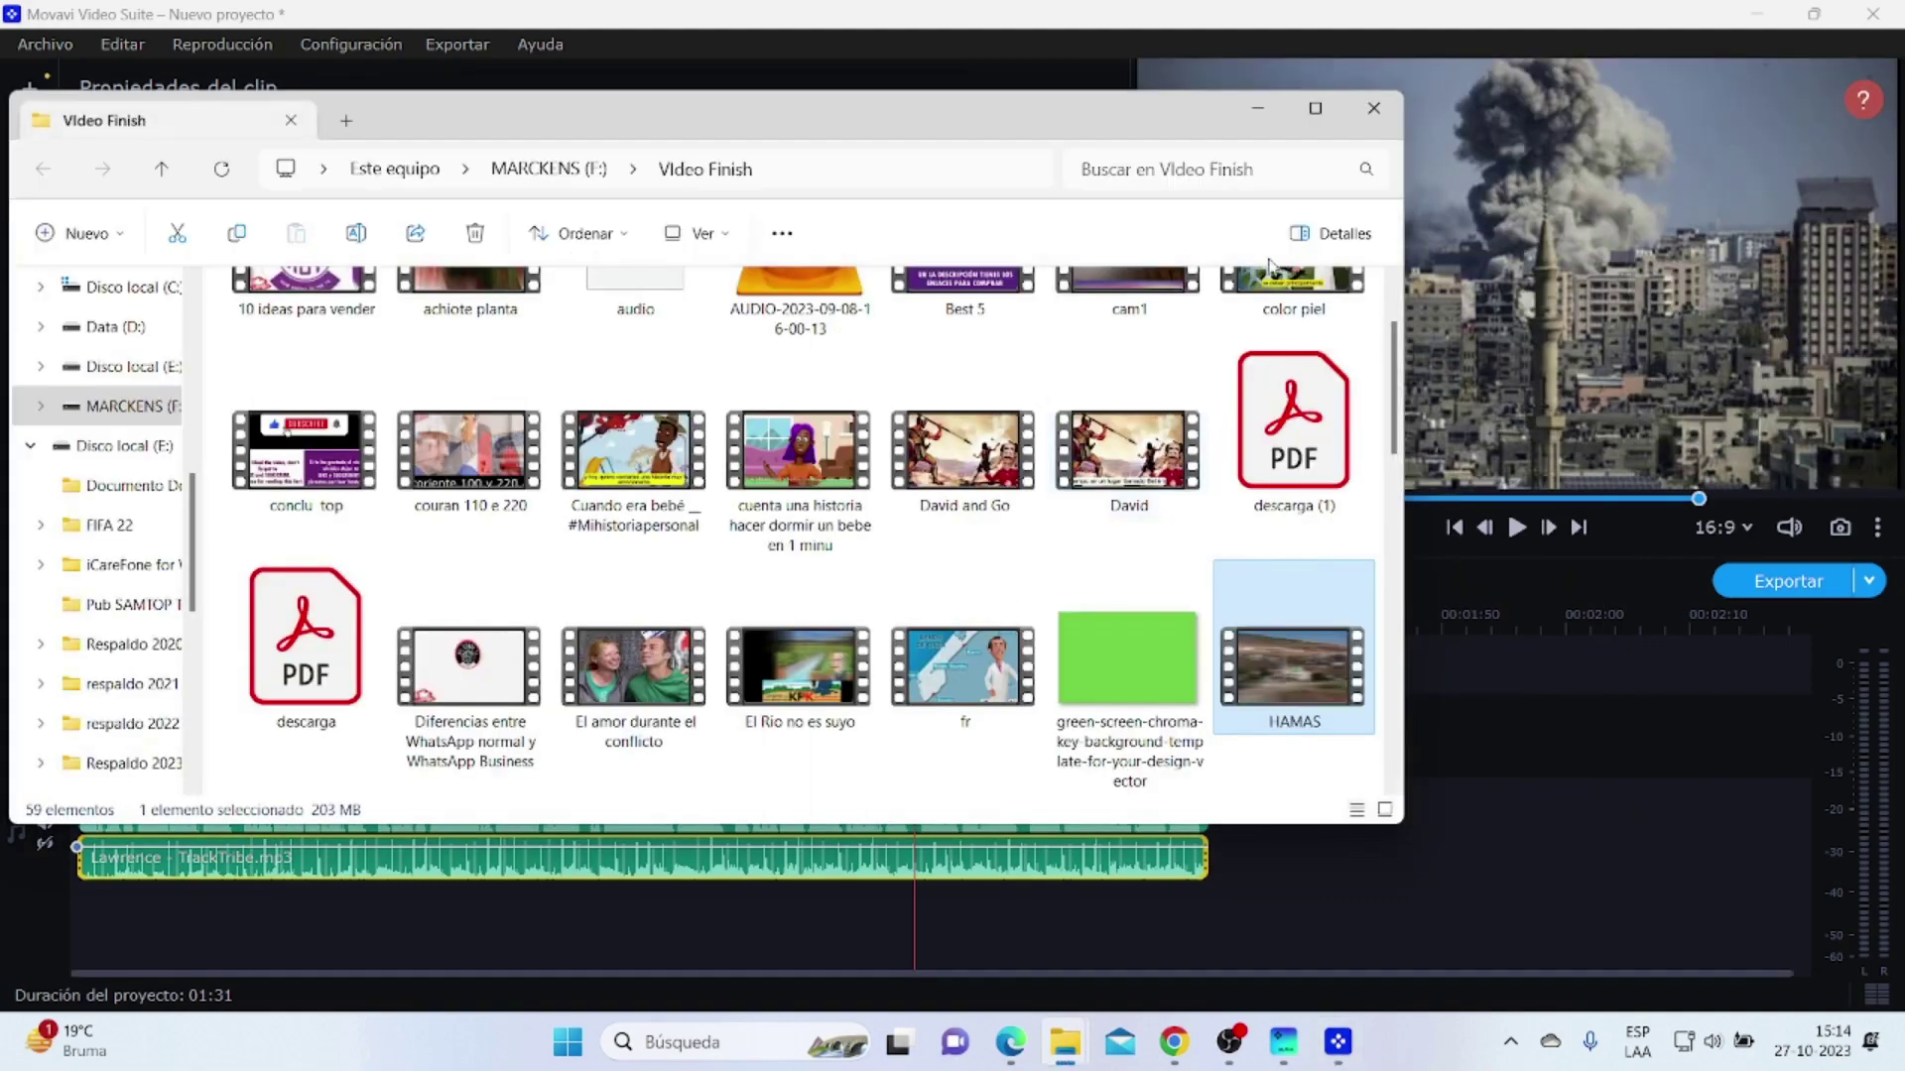
Step: Maximize the VIdeo Finish folder, locate the exported HAMAS video and open it for playback
click(1316, 108)
scroll(1627, 695, down, 4)
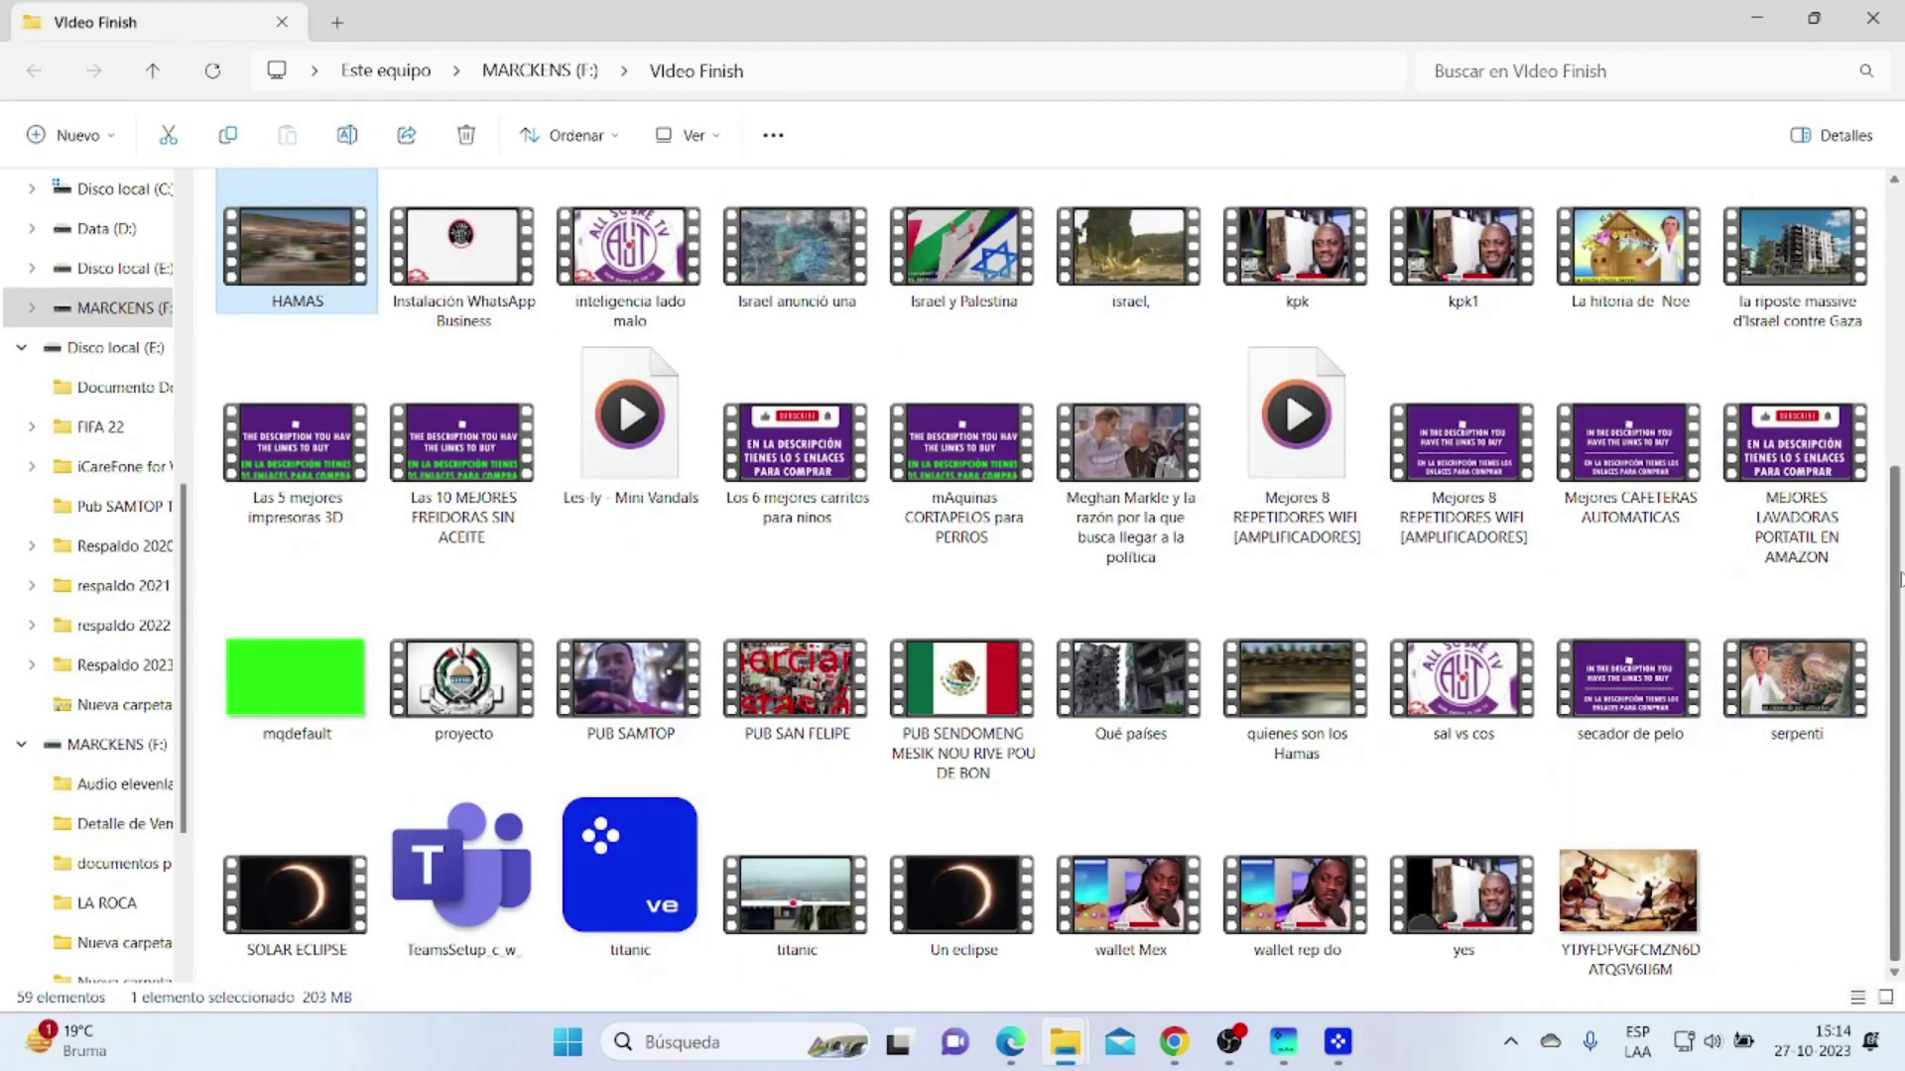
scroll(1017, 601, up, 4)
right_click(320, 725)
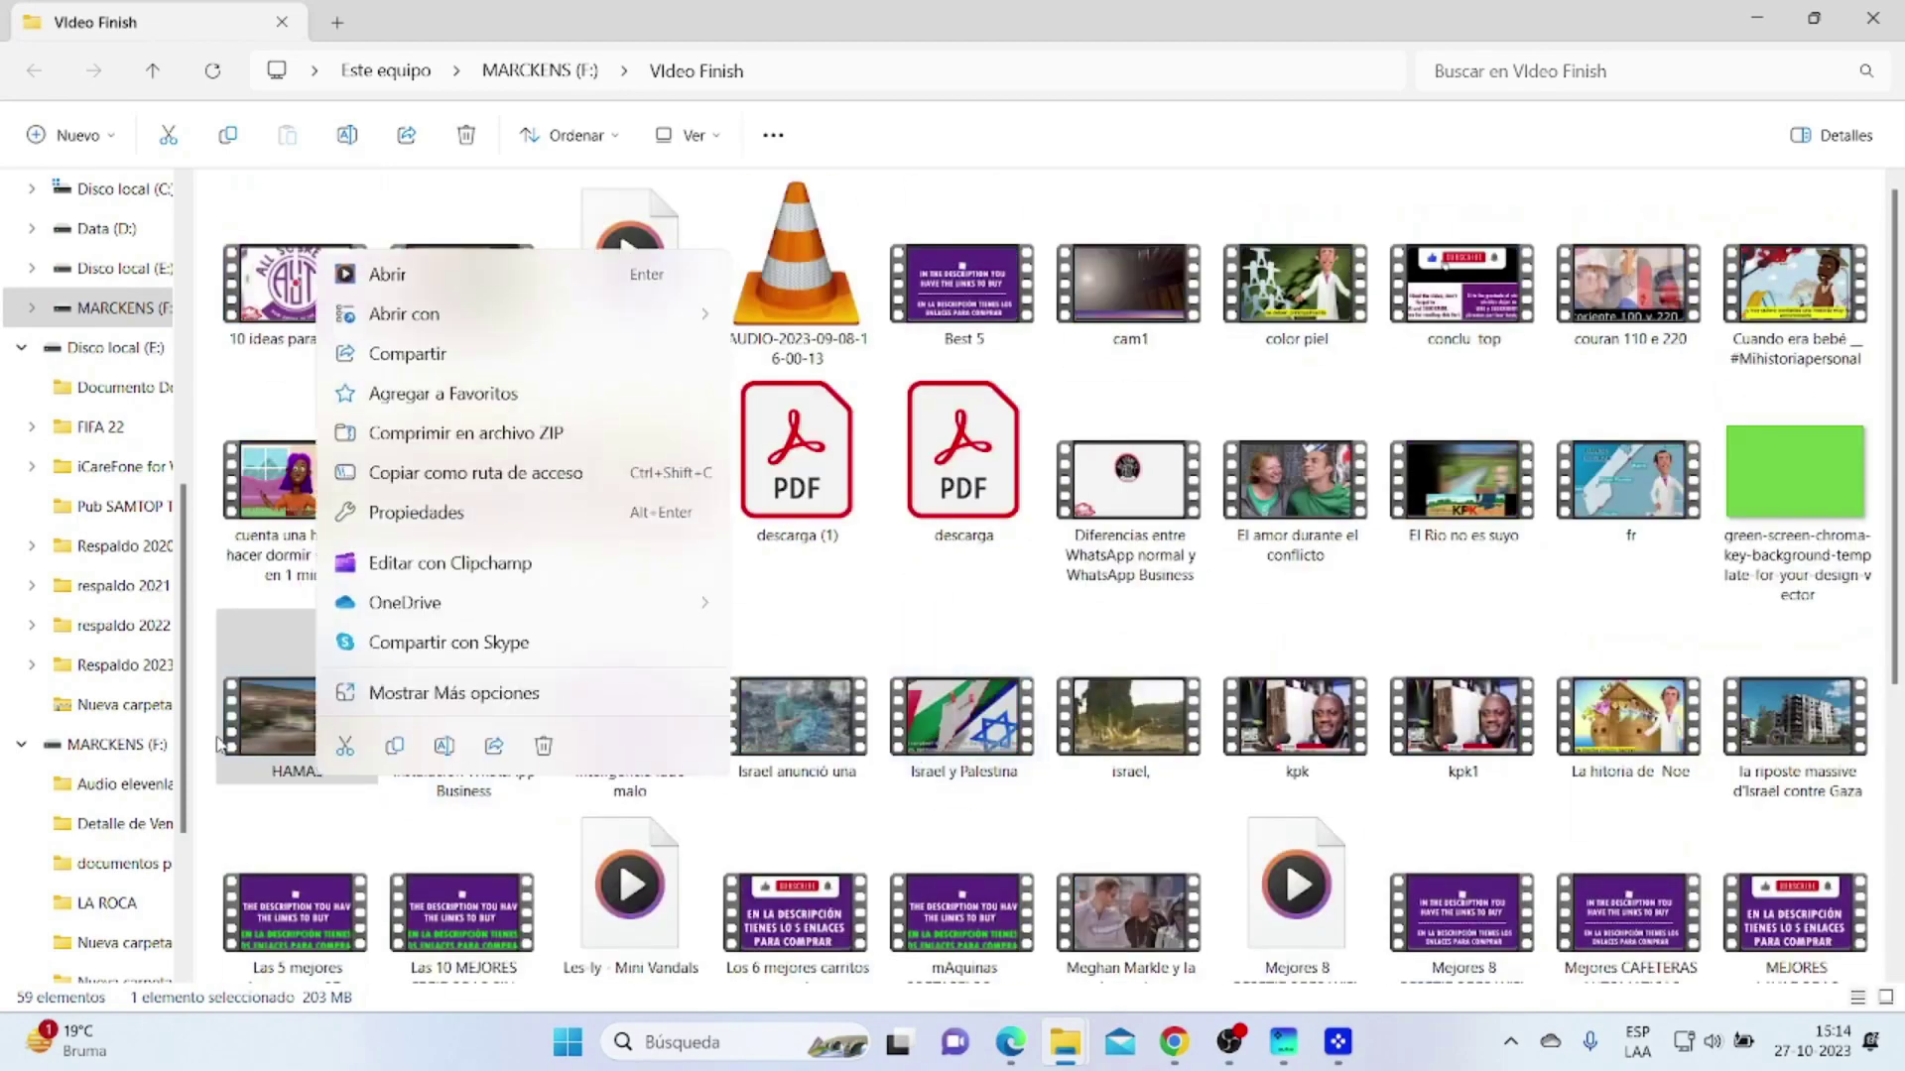
click(286, 740)
right_click(288, 742)
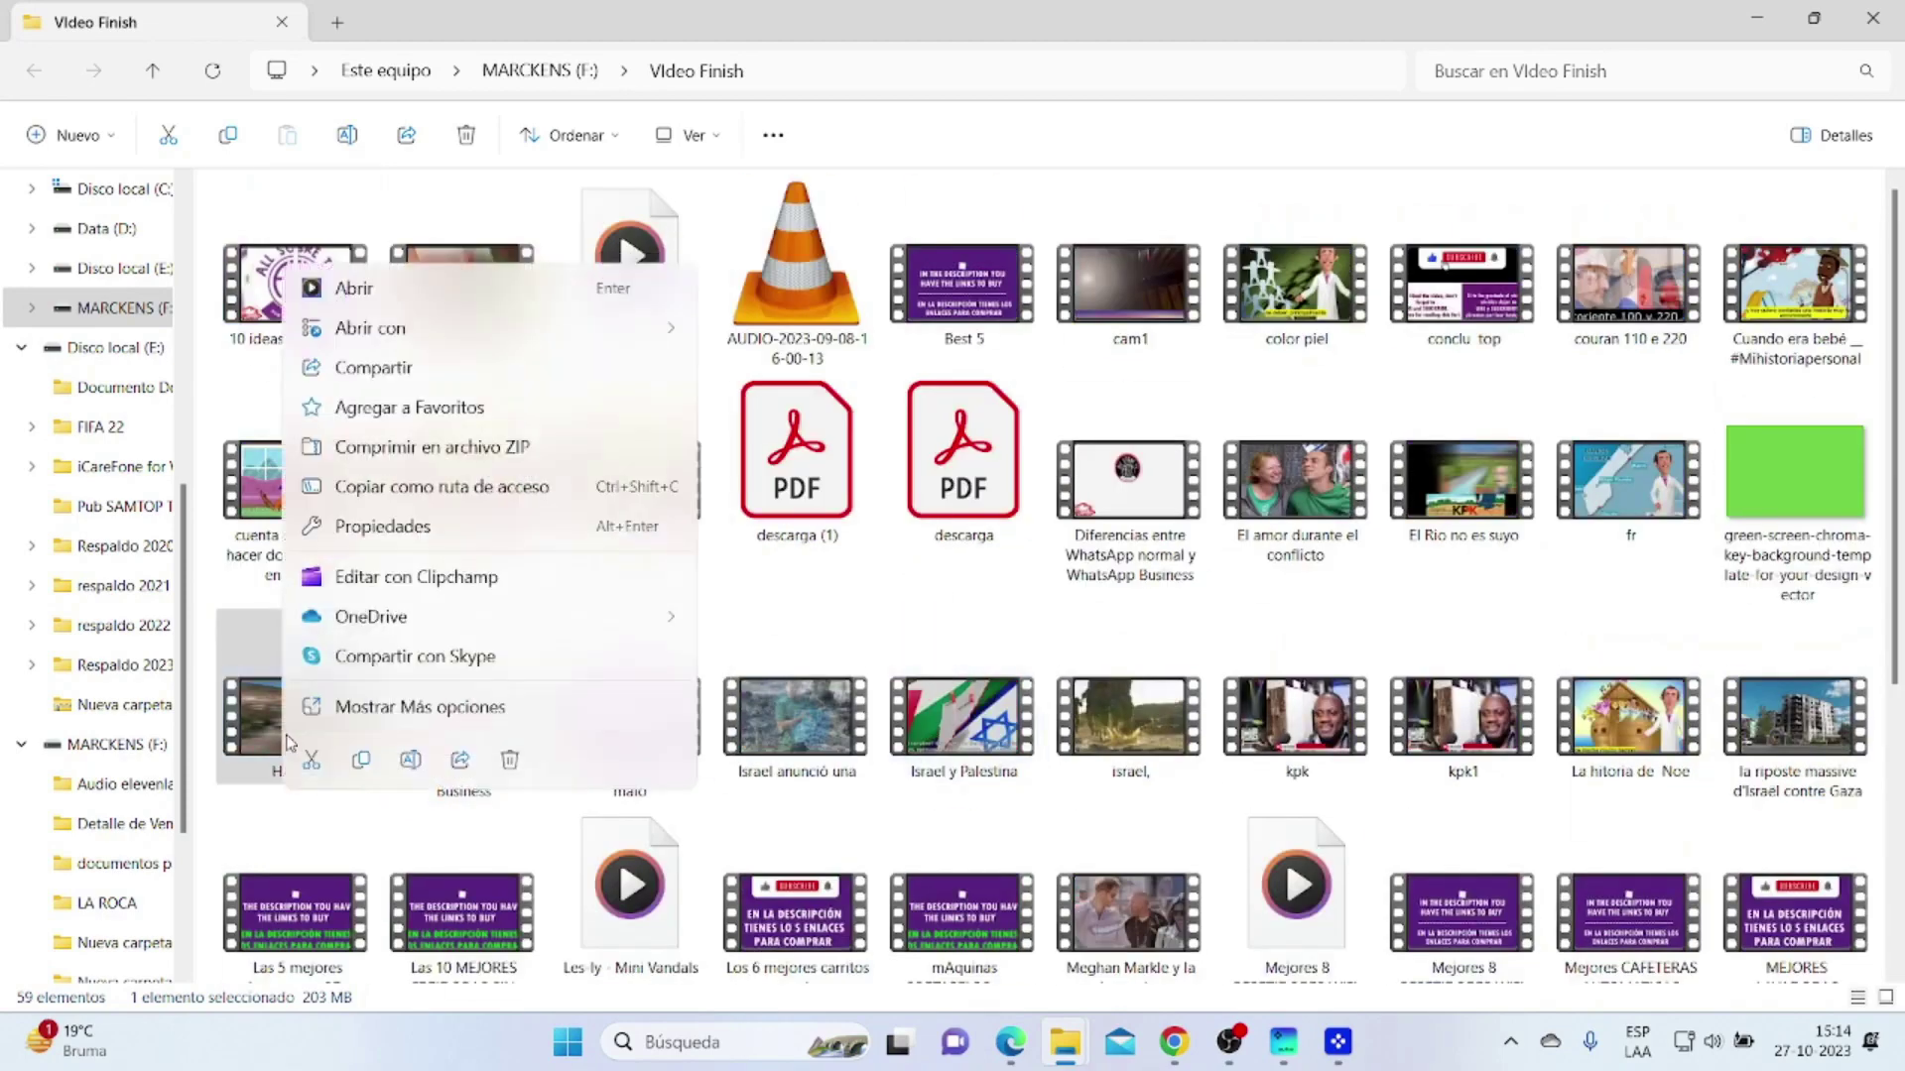
click(377, 307)
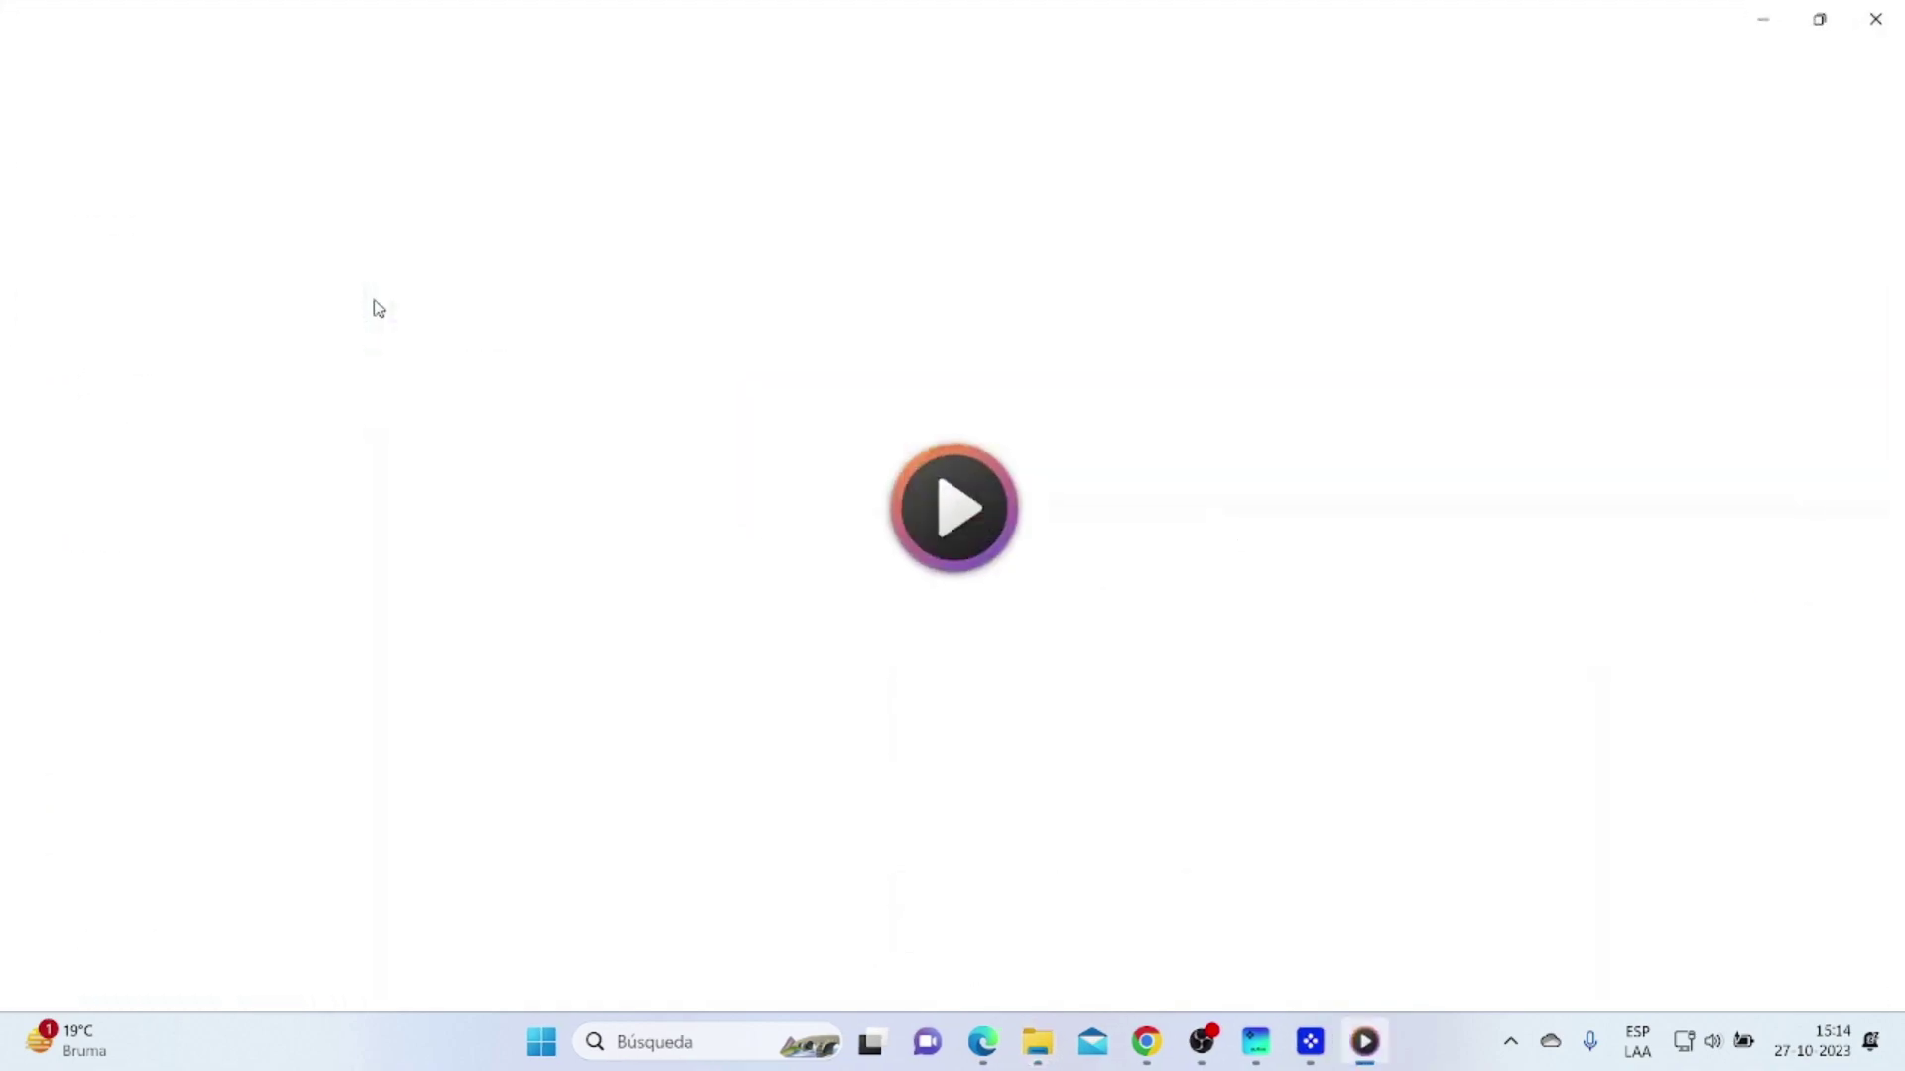